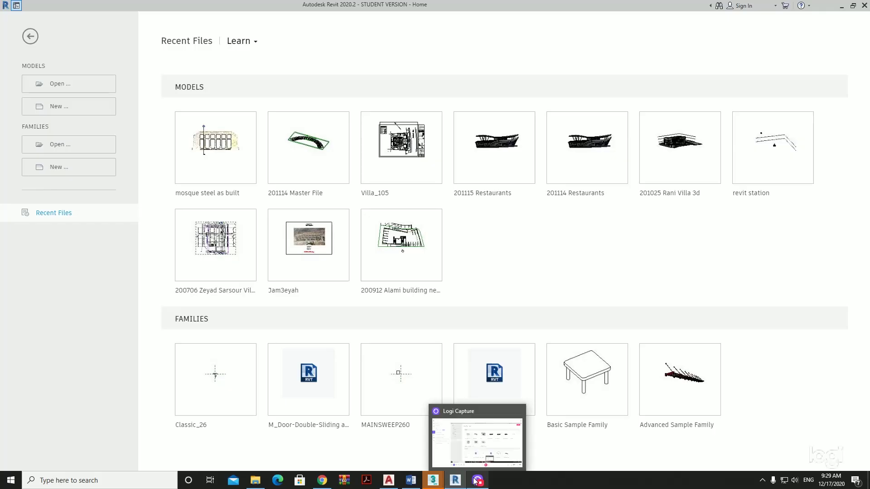
# Step: Start a new Architectural-template project and set its length units to centimeters
pyautogui.click(57, 116)
pyautogui.click(412, 271)
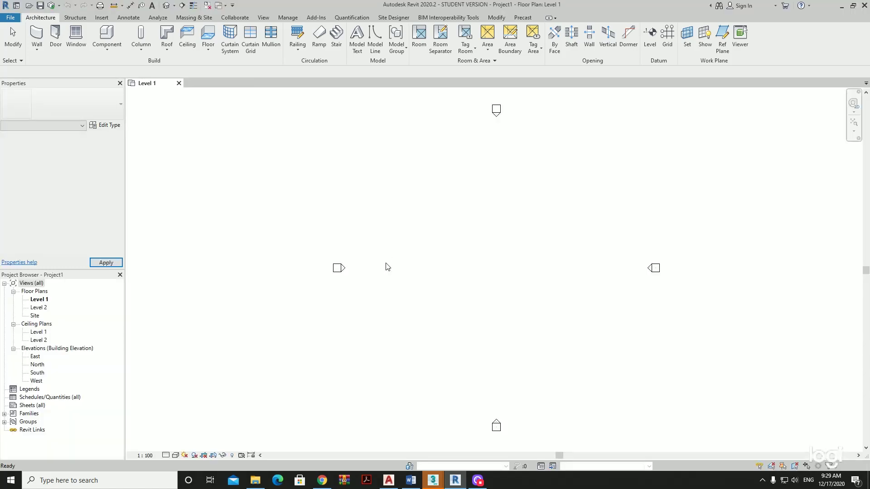
pyautogui.press('u')
pyautogui.press('n')
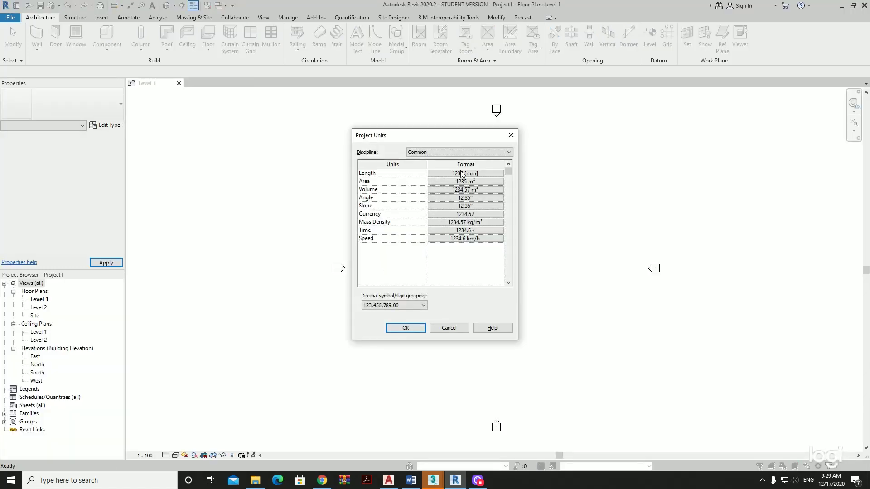
pyautogui.click(462, 174)
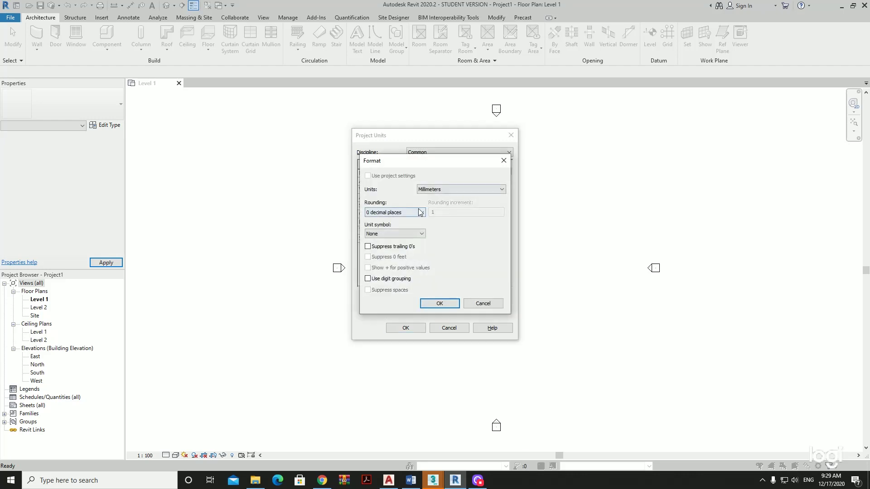
pyautogui.click(453, 189)
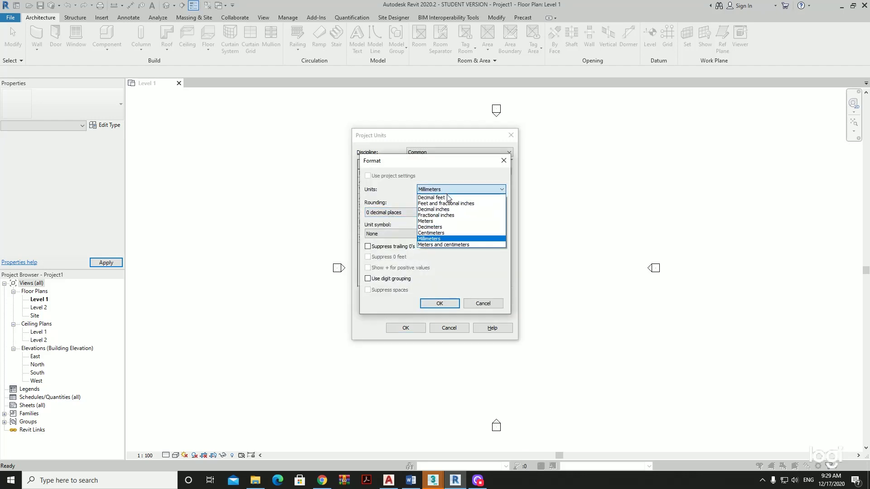
pyautogui.click(455, 234)
pyautogui.click(441, 304)
pyautogui.click(407, 328)
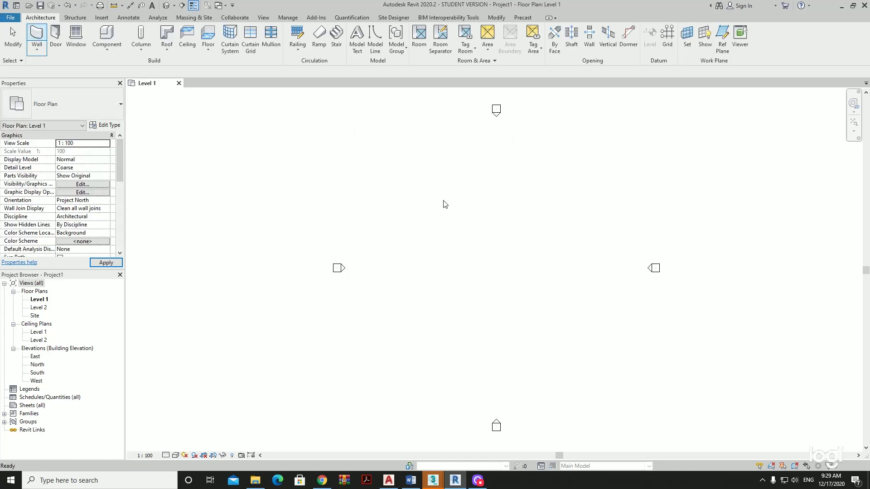
# Step: Draw four walls as a closed rectangle on Level 1
pyautogui.click(33, 36)
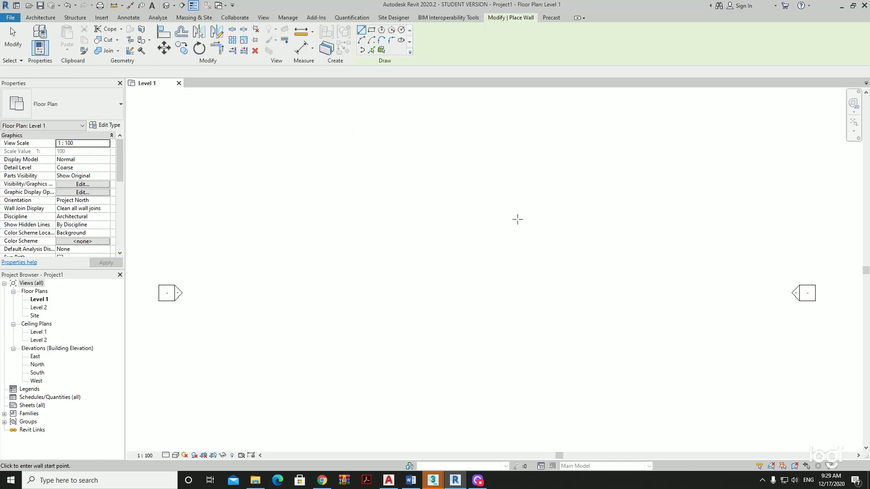
pyautogui.click(534, 200)
pyautogui.click(451, 200)
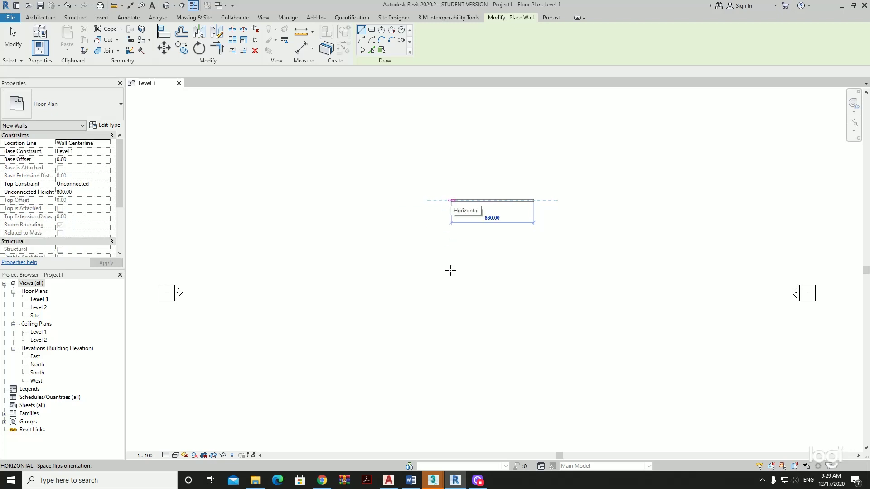
pyautogui.click(451, 276)
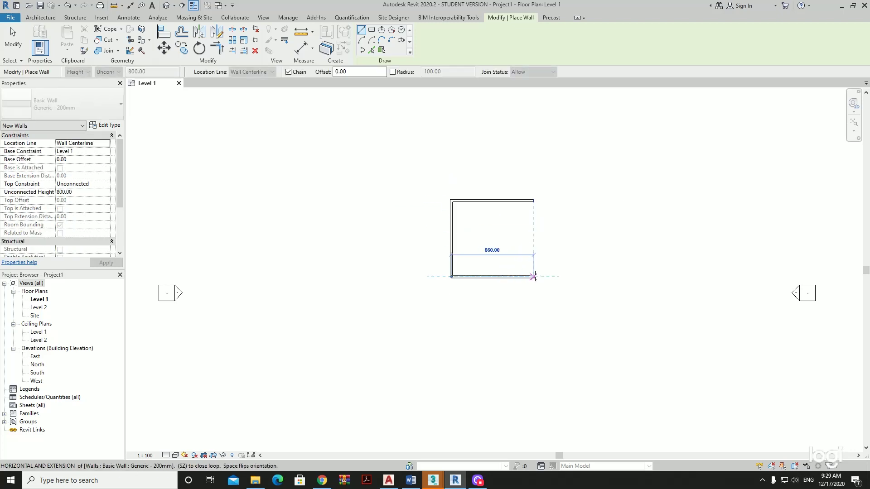
pyautogui.click(534, 276)
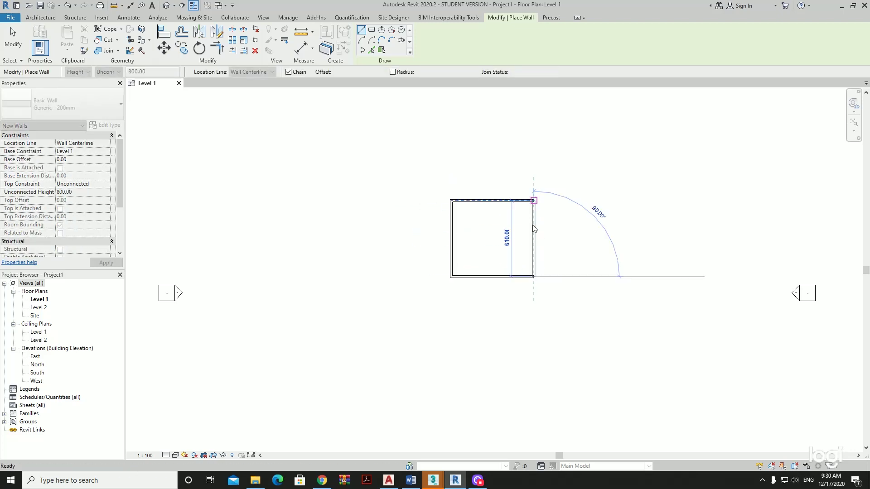
pyautogui.click(533, 200)
pyautogui.press('Escape')
pyautogui.press('Escape')
pyautogui.scroll(4, 529, 238)
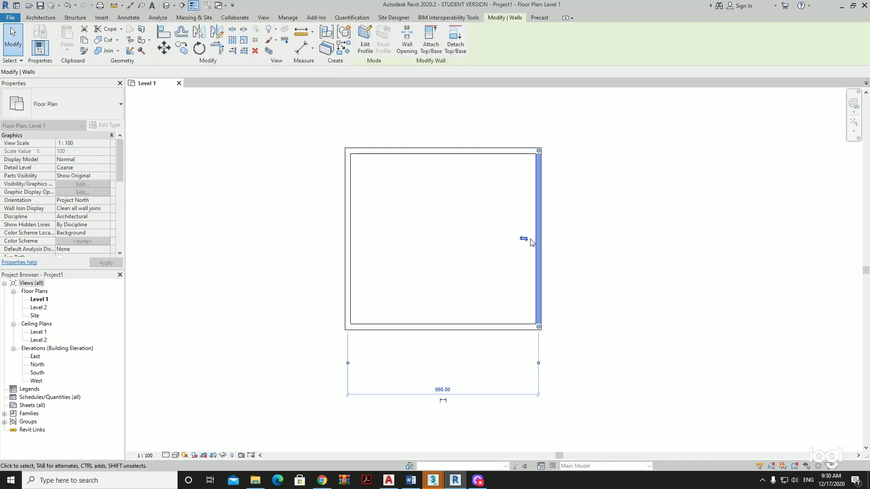
# Step: Resize the room to 500 wide and 500 deep using the temporary dimensions
pyautogui.click(442, 390)
pyautogui.write('500')
pyautogui.press('Return')
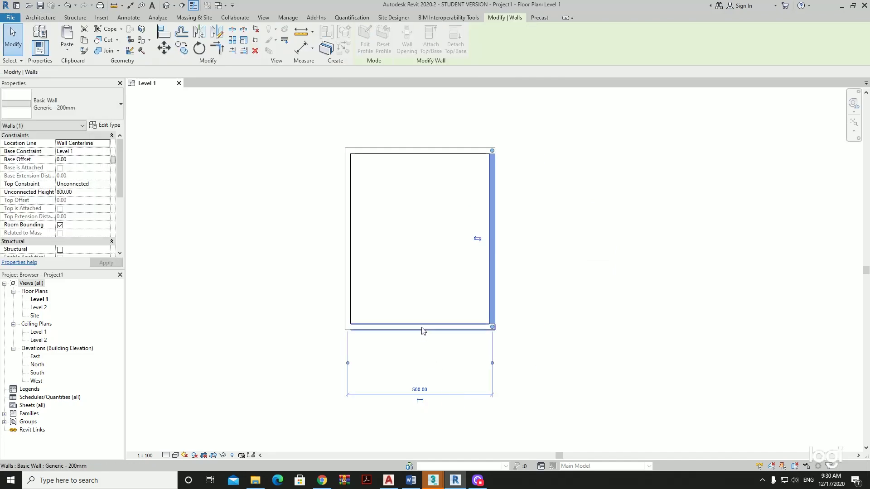
pyautogui.click(422, 328)
pyautogui.click(317, 242)
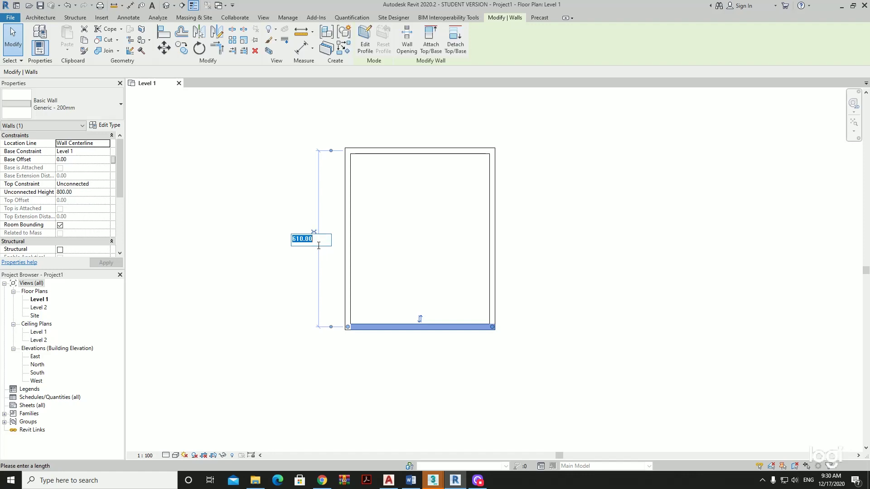
pyautogui.write('500')
pyautogui.press('Return')
pyautogui.press('Escape')
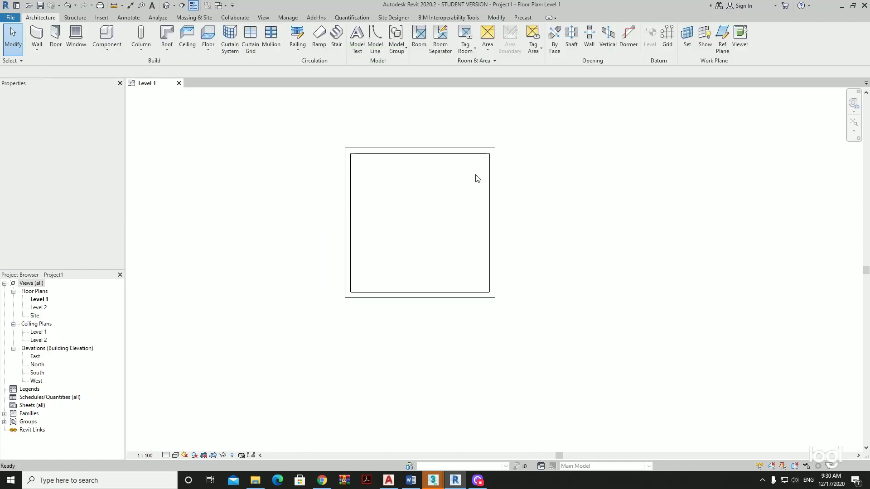
pyautogui.moveTo(392, 208); pyautogui.dragTo(408, 223, button='middle')
# Step: Place a single-flush door in the bottom wall near the right corner
pyautogui.click(55, 36)
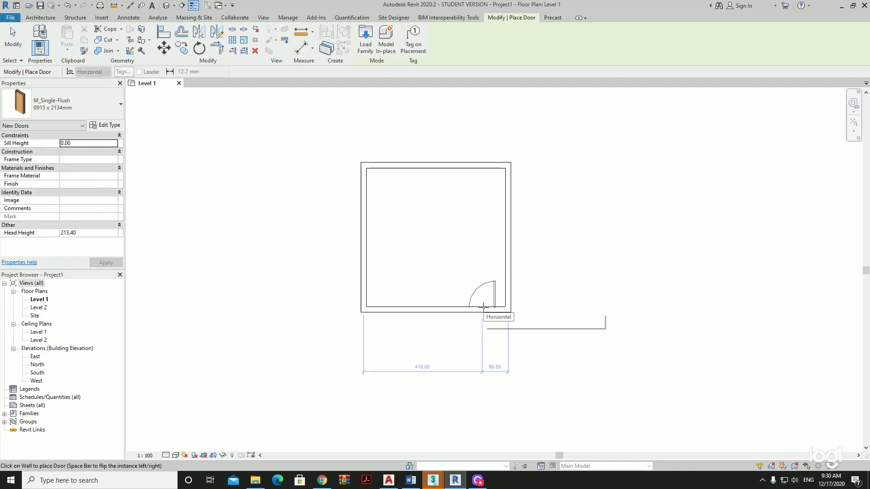
pyautogui.click(485, 307)
pyautogui.press('Escape')
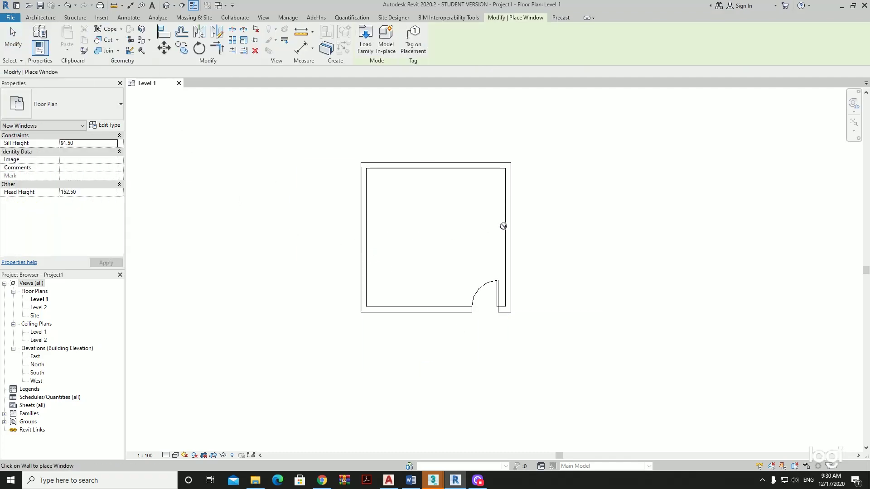
# Step: Place an M_Fixed 0915 x 1830mm window in the right wall
pyautogui.click(68, 104)
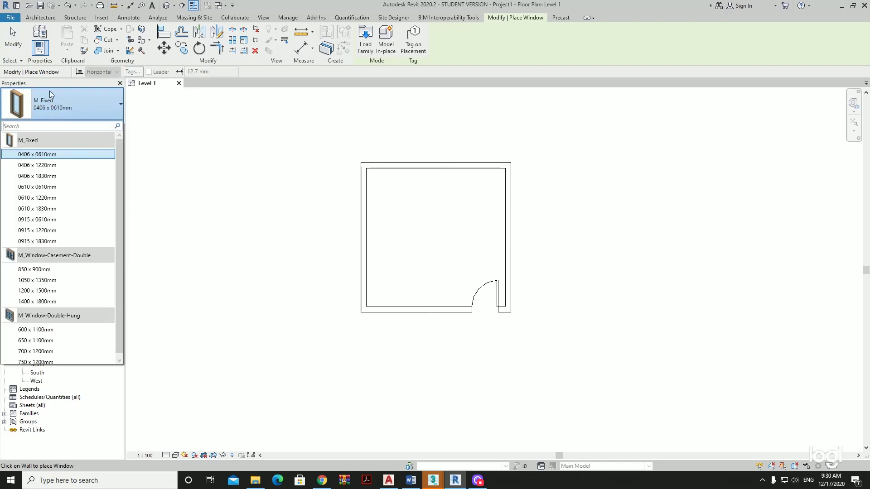
pyautogui.click(59, 238)
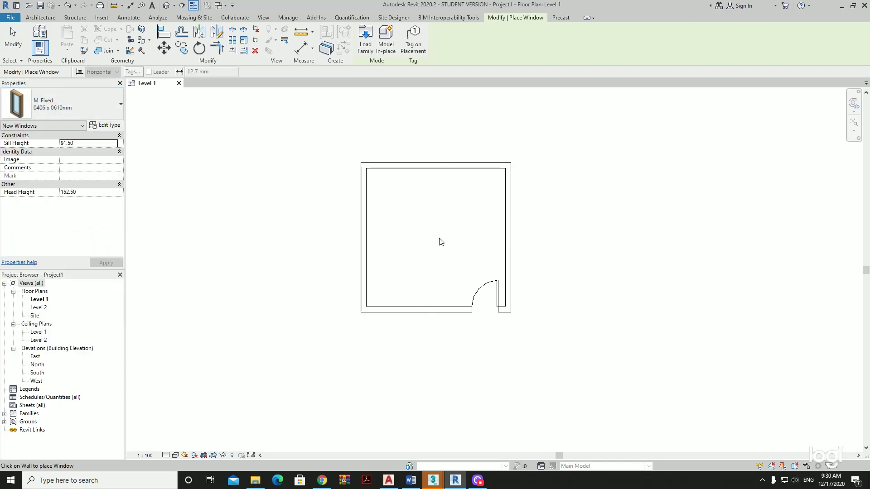
pyautogui.write('30.5')
pyautogui.click(511, 231)
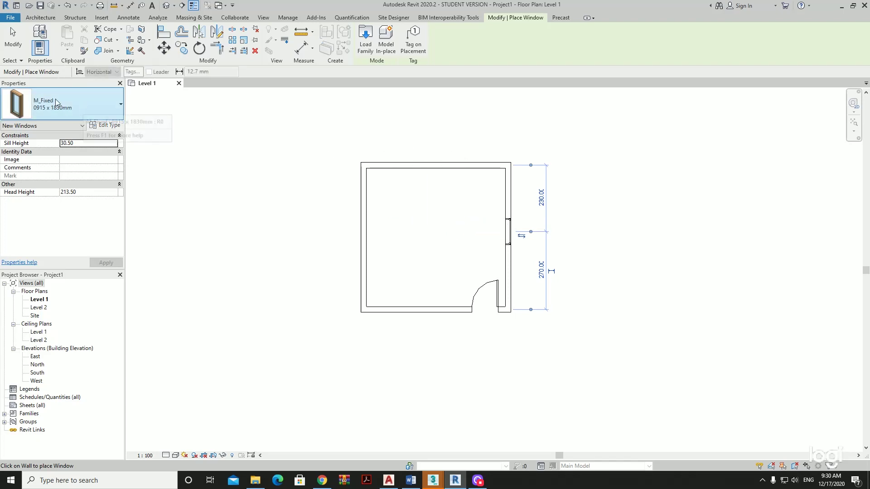
# Step: Start placing another door, keeping the 0915 x 2134mm size
pyautogui.click(47, 18)
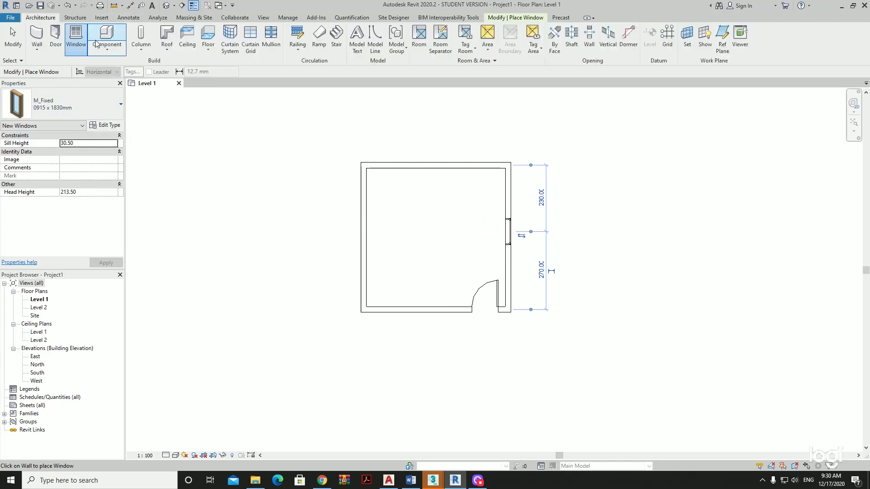
pyautogui.click(67, 40)
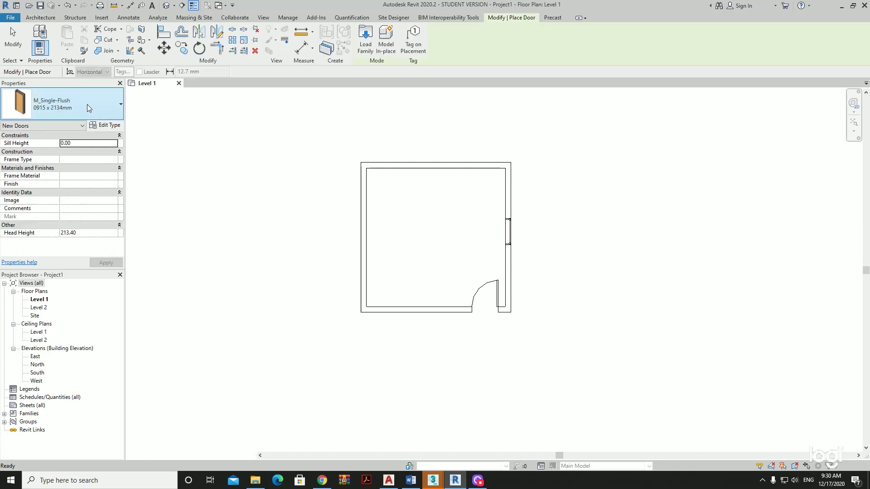
pyautogui.click(89, 108)
pyautogui.click(100, 102)
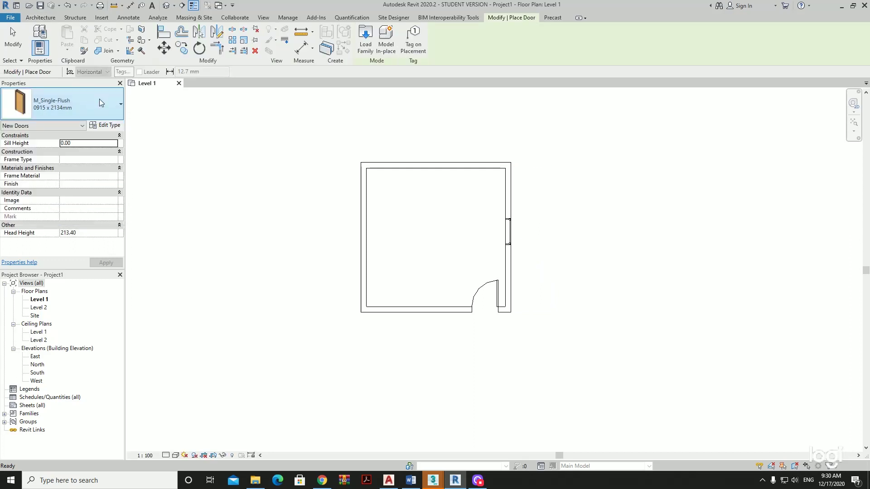
# Step: Browse the Load Family dialog to the US Metric library's Doors folder
pyautogui.click(367, 48)
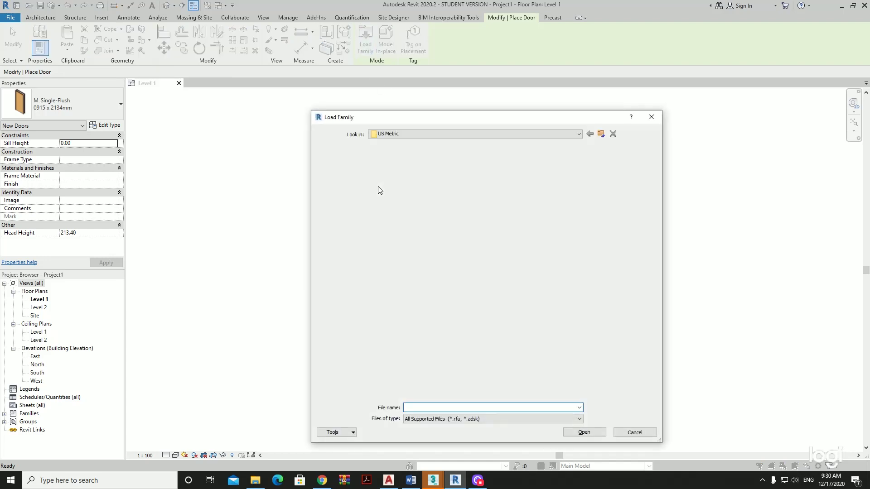
pyautogui.click(606, 136)
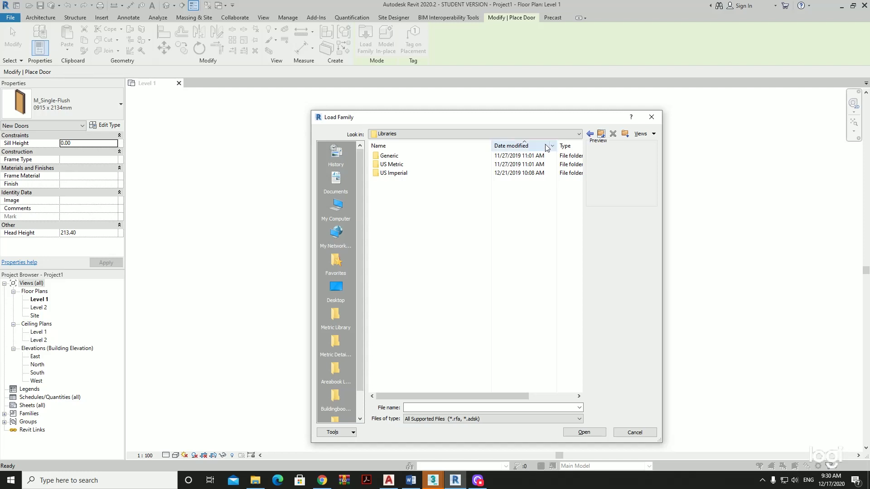
pyautogui.doubleClick(470, 166)
pyautogui.write('d')
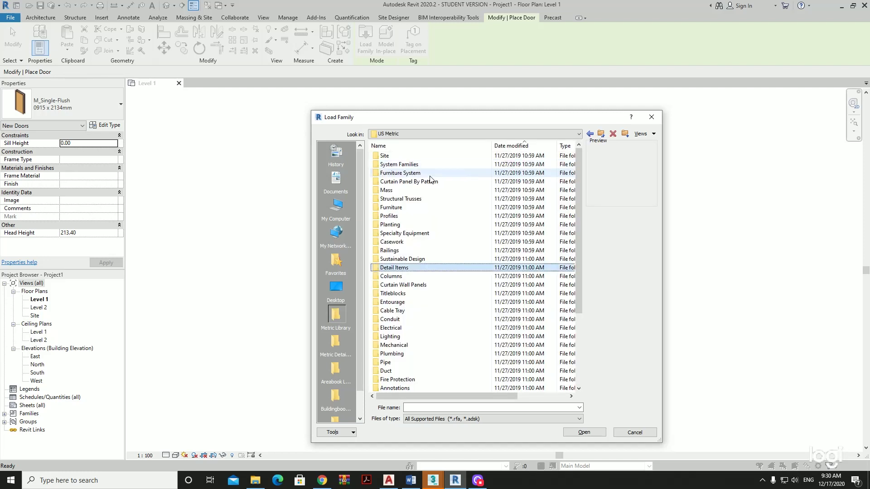
pyautogui.write('ud')
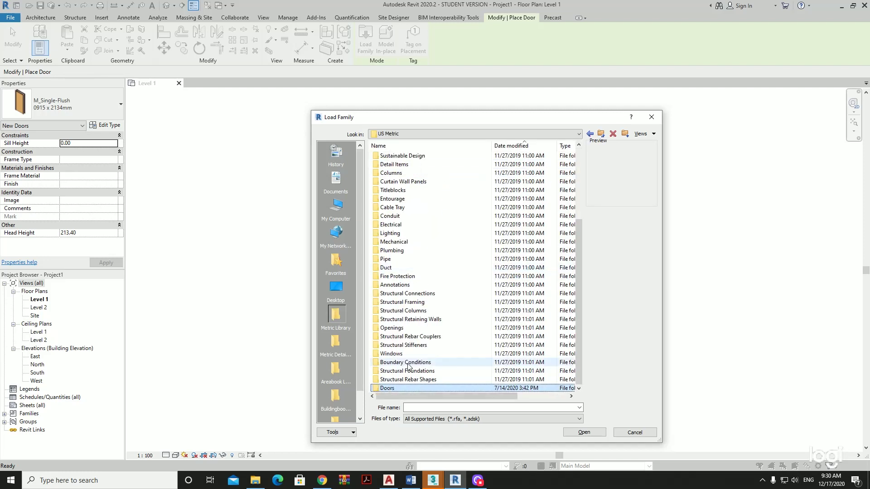
pyautogui.doubleClick(406, 389)
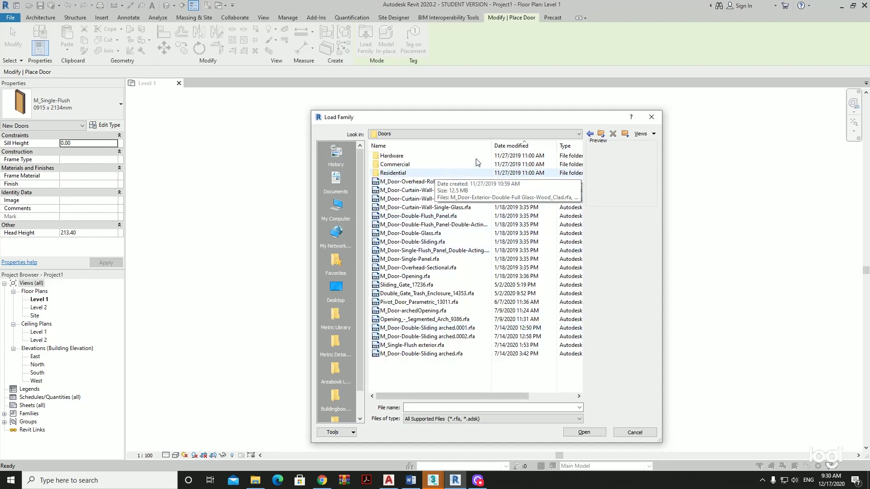
# Step: Load the M_Door-Double-Sliding arched.0001 door family after comparing previews
pyautogui.click(422, 215)
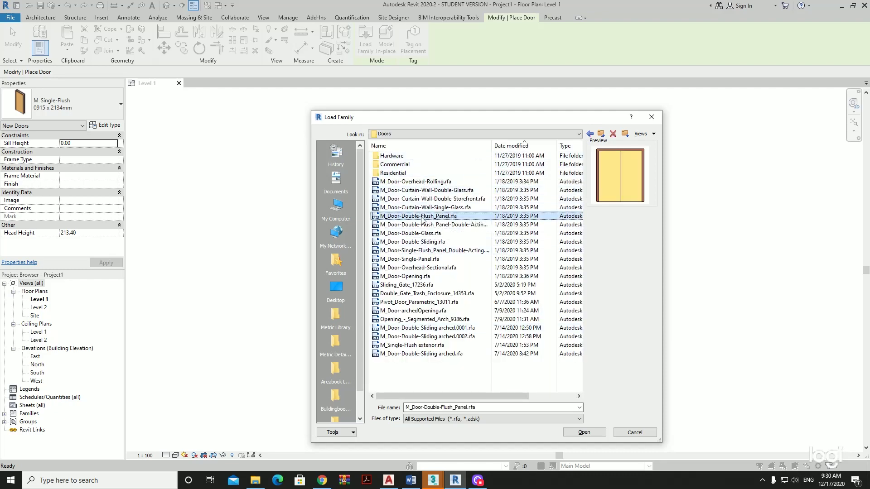
pyautogui.press('Down')
pyautogui.press('Down')
pyautogui.press('Down')
pyautogui.press('Up')
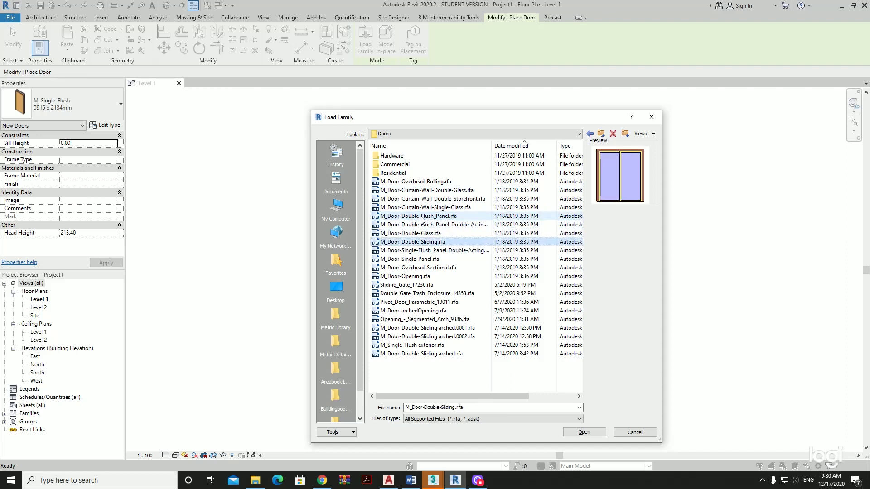
pyautogui.press('Down')
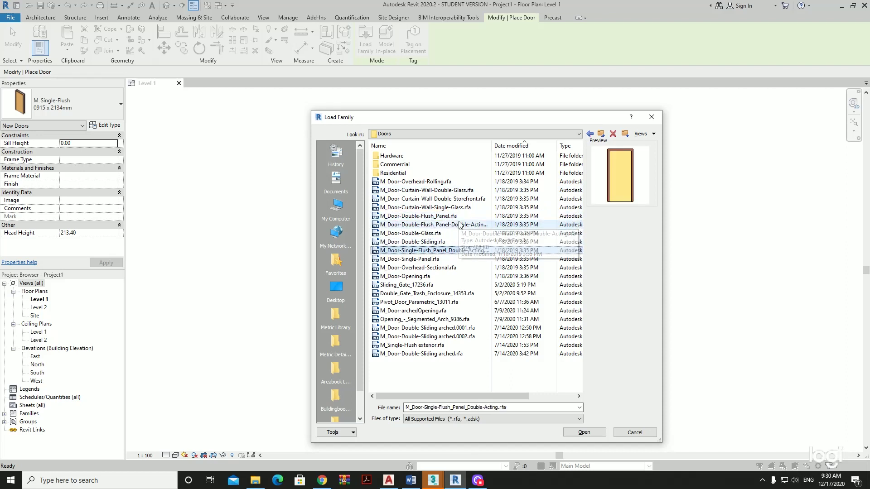
pyautogui.click(428, 357)
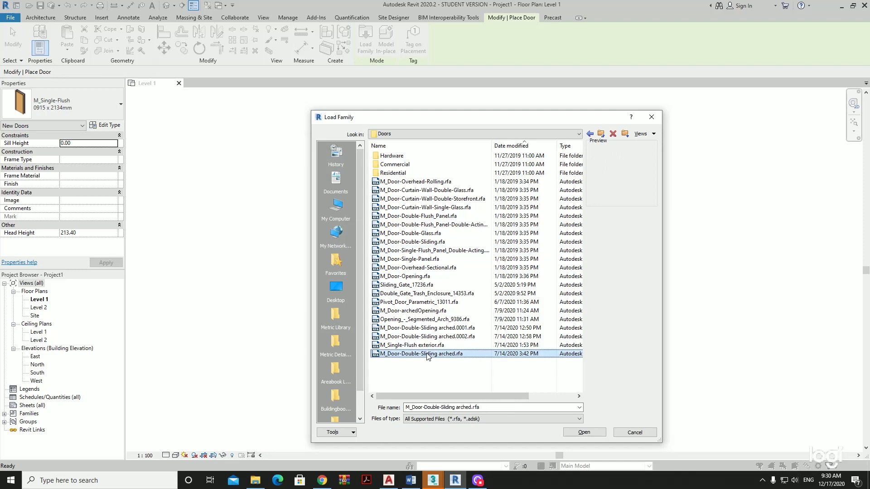
pyautogui.press('Up')
pyautogui.press('Up')
pyautogui.press('Down')
pyautogui.press('Down')
pyautogui.press('Up')
pyautogui.press('Up')
pyautogui.press('Up')
pyautogui.press('Up')
pyautogui.press('Down')
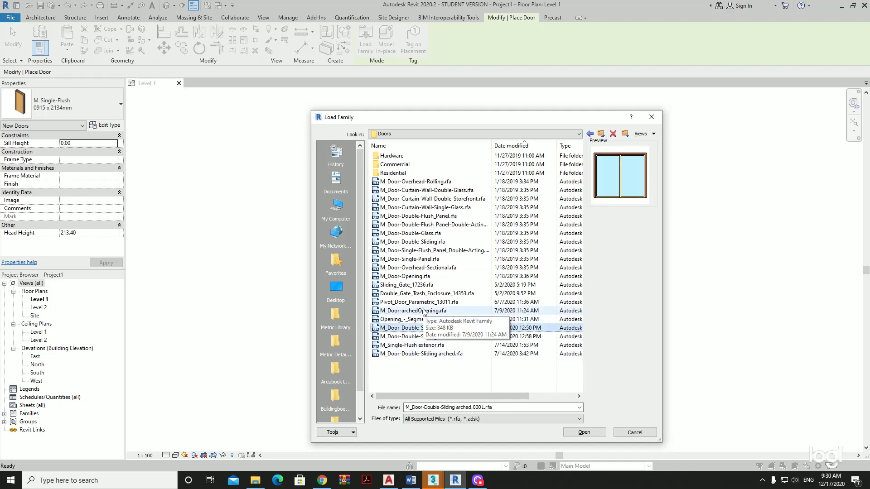
pyautogui.press('Return')
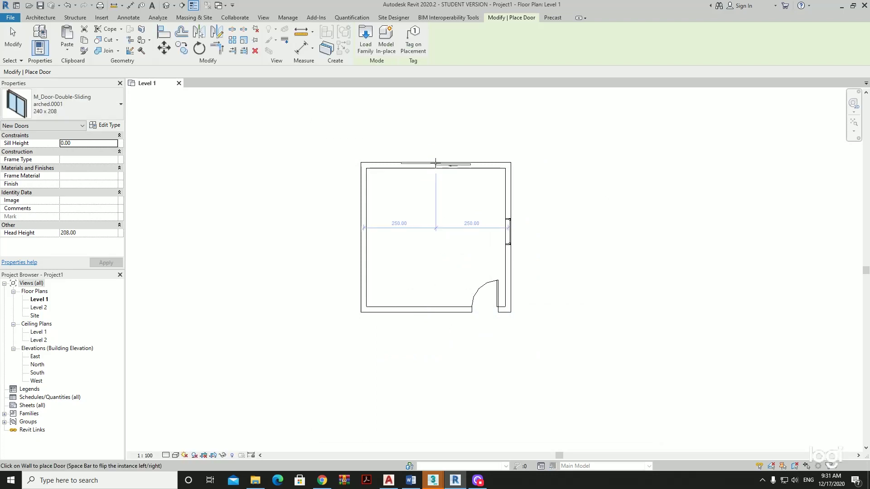
# Step: Place the double-sliding arched door in the top wall
pyautogui.click(437, 166)
pyautogui.press('Escape')
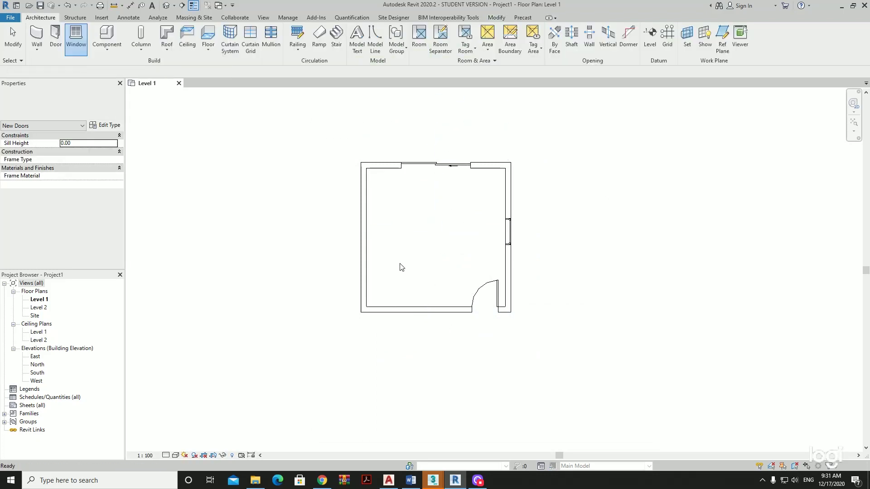
pyautogui.press('Escape')
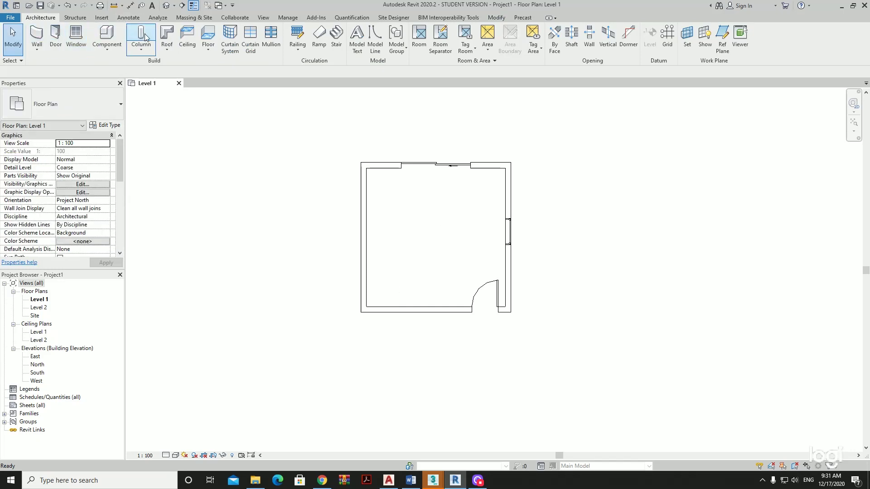
# Step: Create a floor slab bounded by the room's walls
pyautogui.click(218, 36)
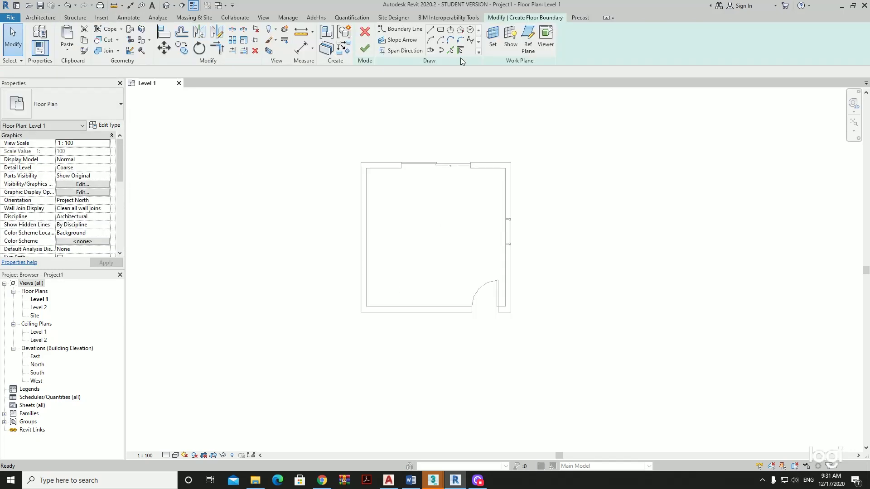
pyautogui.click(484, 166)
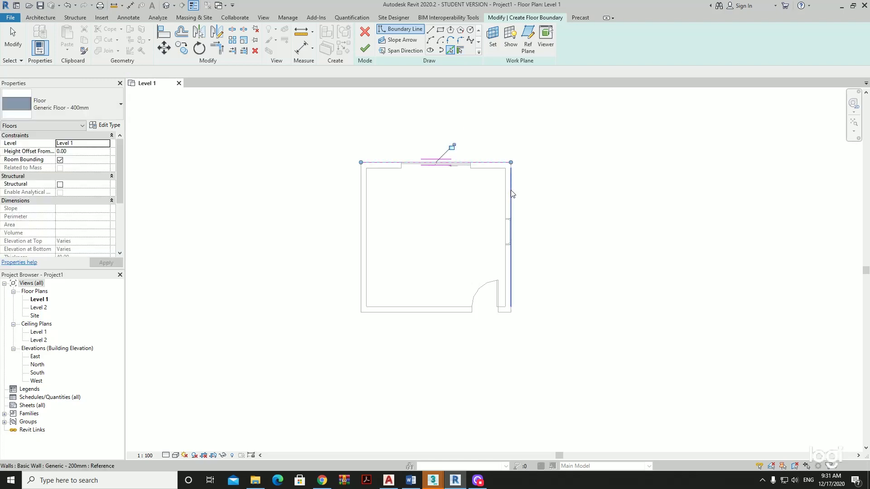
pyautogui.click(435, 310)
pyautogui.click(361, 254)
pyautogui.click(365, 48)
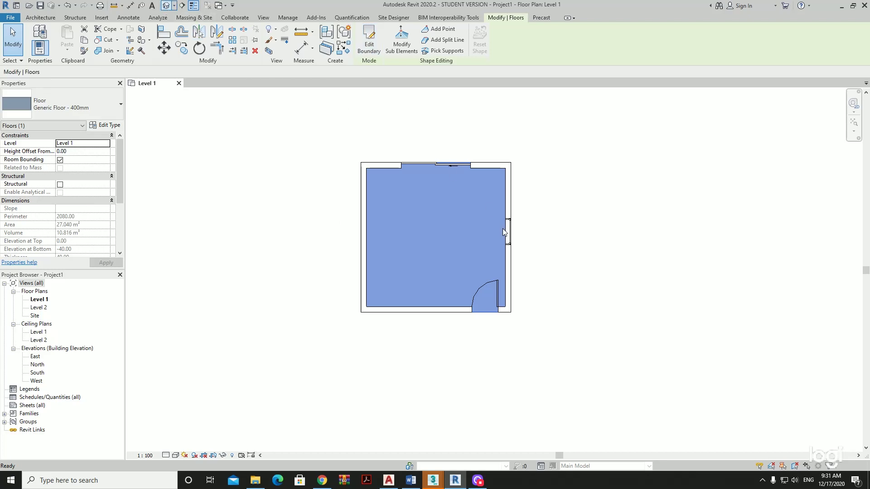
pyautogui.press('Escape')
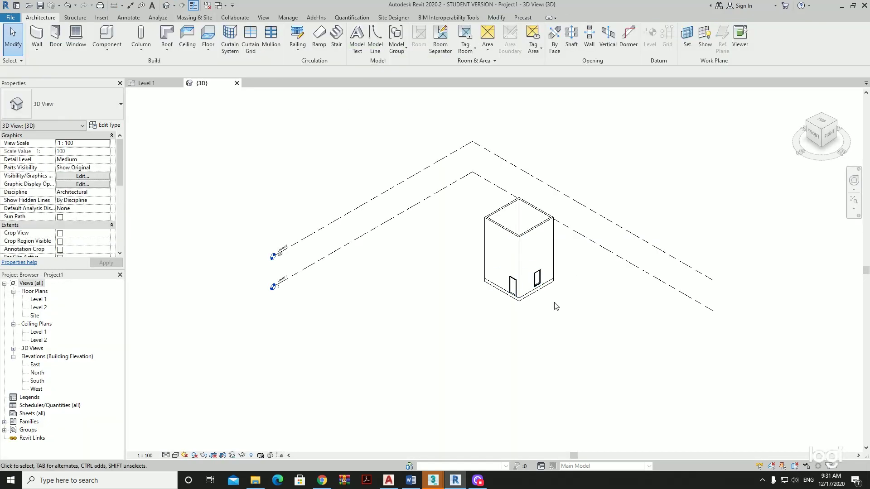
pyautogui.moveTo(553, 303)
pyautogui.keyDown('shift'); pyautogui.mouseDown(button='middle')
pyautogui.moveTo(575, 276)
pyautogui.moveTo(608, 192)
pyautogui.moveTo(539, 279)
pyautogui.mouseUp(button='middle'); pyautogui.keyUp('shift')
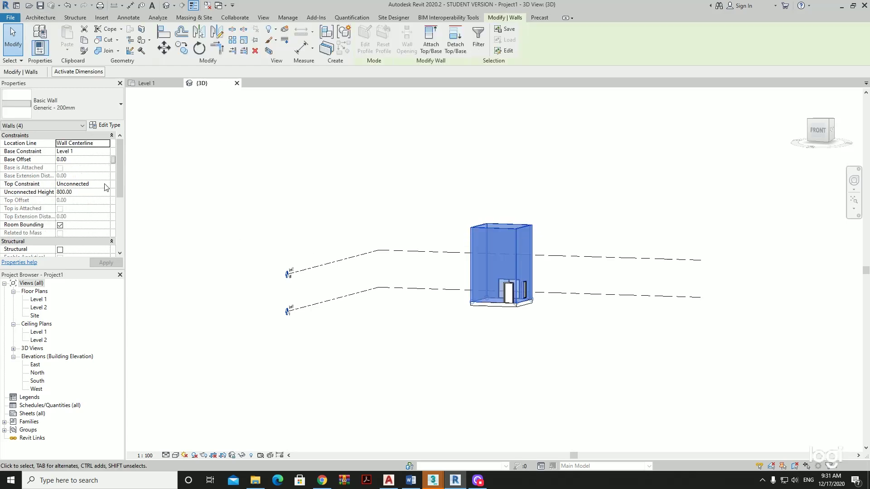
# Step: Set the walls' Top Constraint to Level 2
pyautogui.click(106, 187)
pyautogui.click(100, 206)
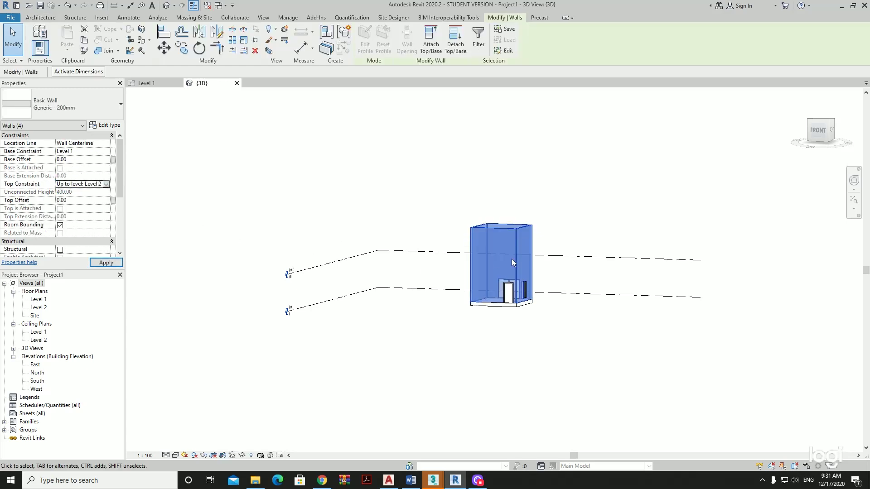
pyautogui.click(514, 313)
pyautogui.scroll(2, 515, 304)
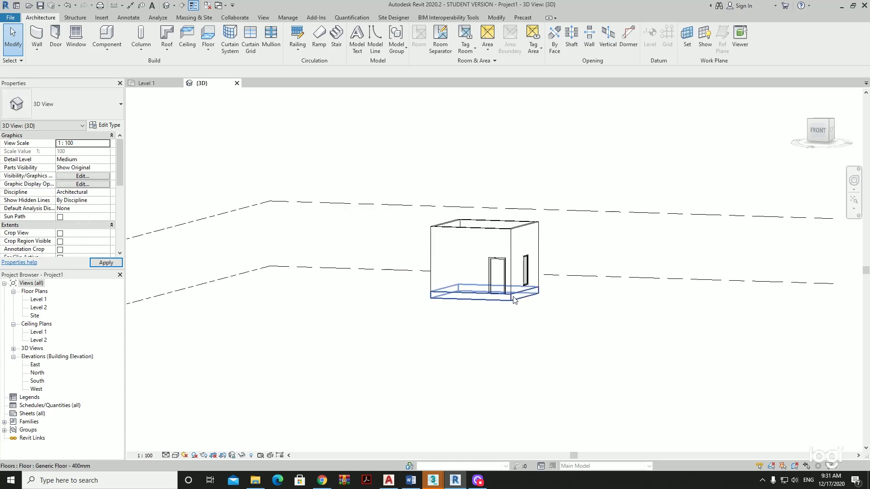
# Step: Copy the floor slab and paste it aligned to Level 2
pyautogui.click(513, 301)
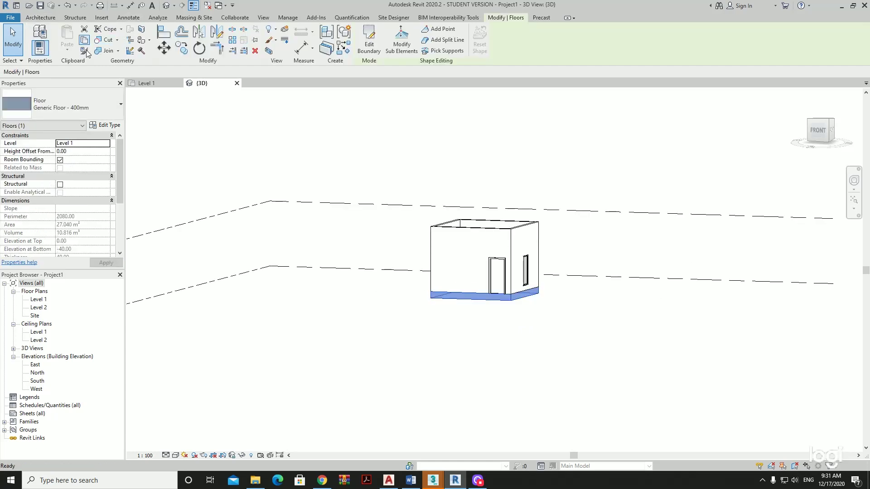
pyautogui.click(67, 50)
pyautogui.click(83, 85)
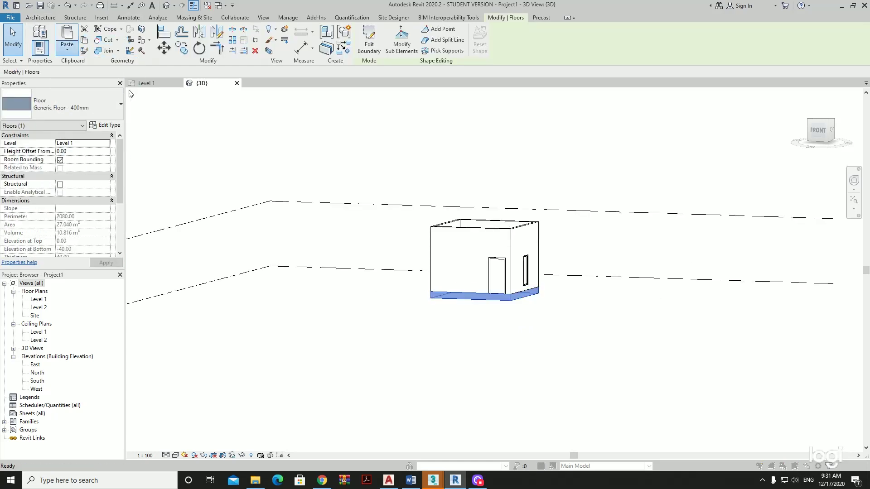
pyautogui.doubleClick(772, 206)
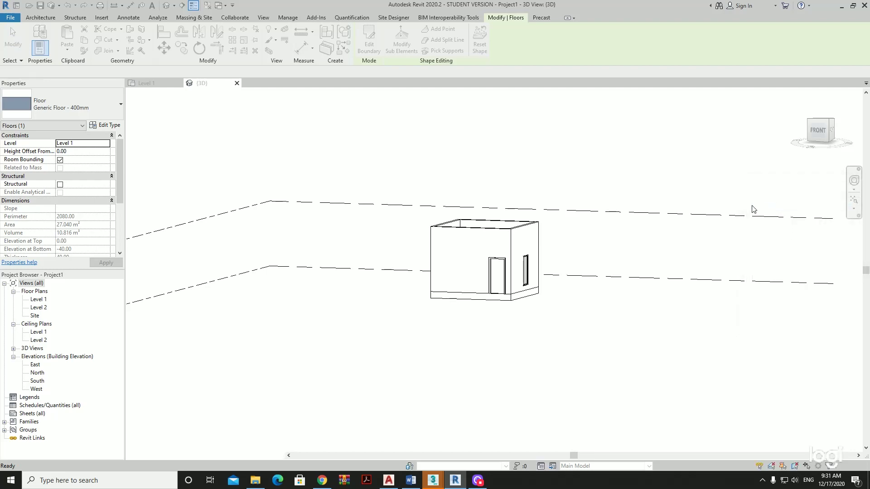
pyautogui.moveTo(568, 245)
pyautogui.keyDown('shift'); pyautogui.mouseDown(button='middle')
pyautogui.moveTo(546, 352)
pyautogui.moveTo(557, 446)
pyautogui.moveTo(572, 472)
pyautogui.moveTo(530, 404)
pyautogui.moveTo(388, 286)
pyautogui.moveTo(335, 322)
pyautogui.moveTo(533, 330)
pyautogui.moveTo(498, 331)
pyautogui.mouseUp(button='middle'); pyautogui.keyUp('shift')
# Step: Save the project as Week 13 room in a new Desktop > Enar 4211 > Week 13 folder
pyautogui.press('Escape')
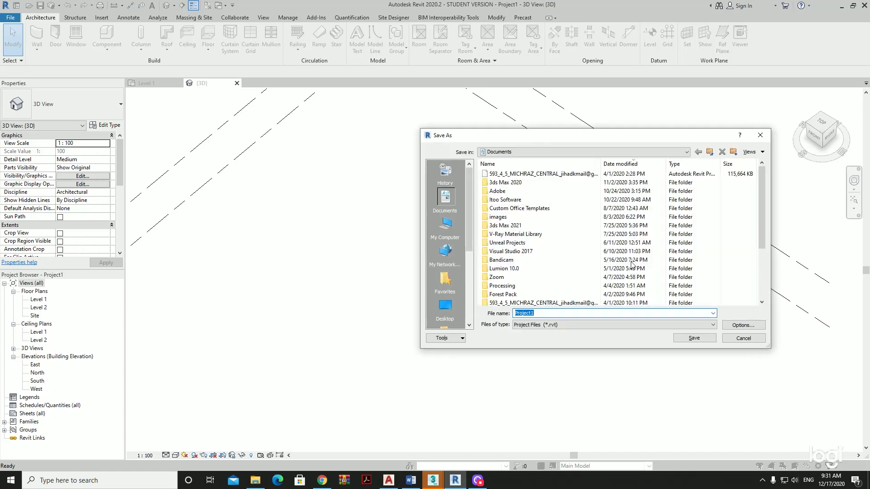
pyautogui.click(446, 223)
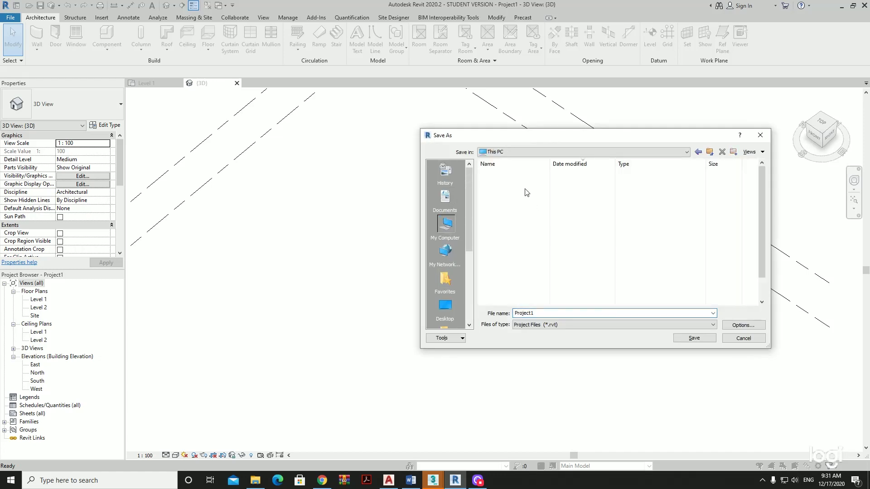
pyautogui.doubleClick(517, 184)
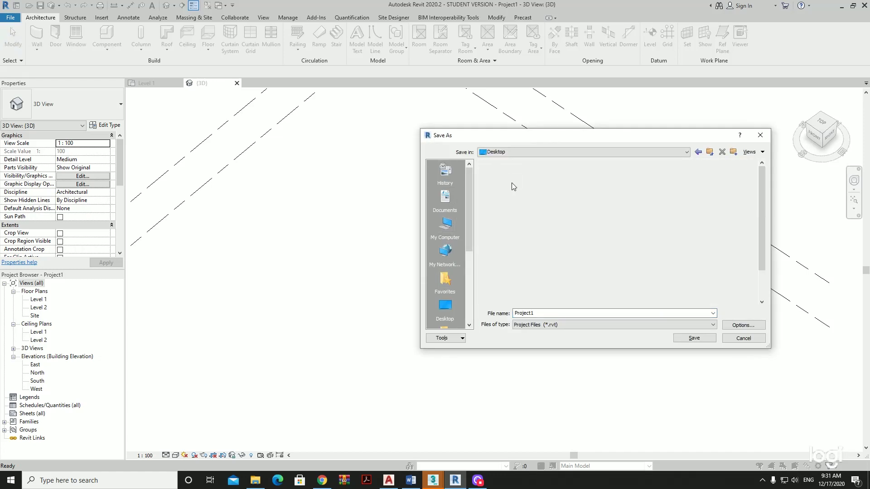
pyautogui.doubleClick(514, 199)
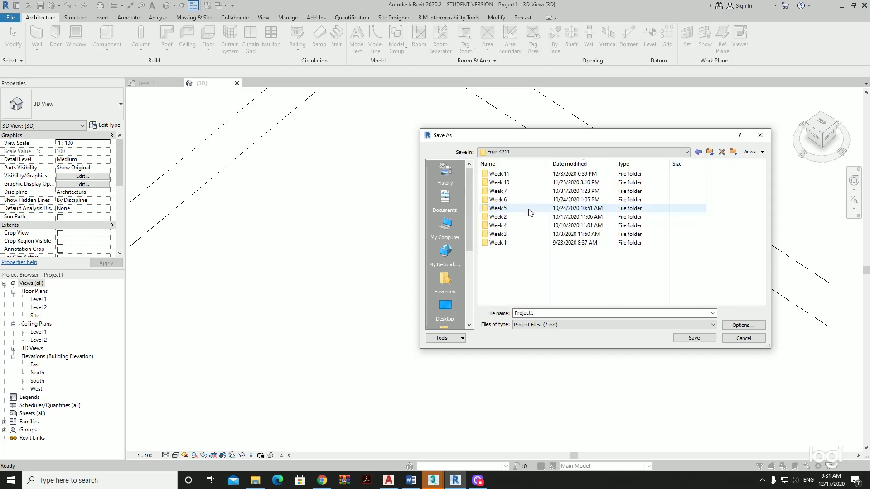
pyautogui.rightClick(535, 275)
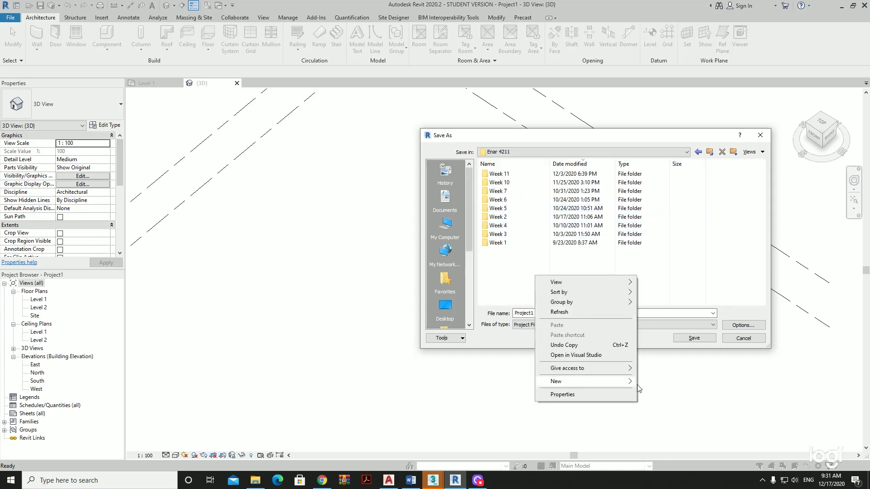
pyautogui.moveTo(584, 382)
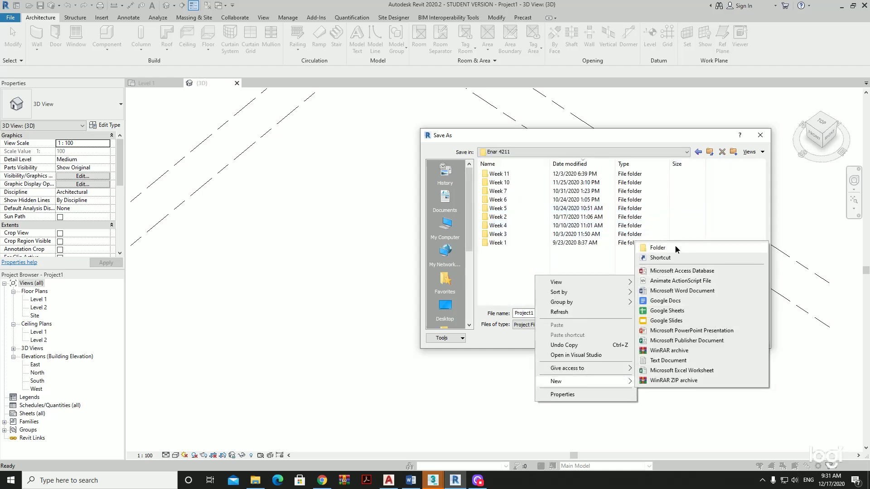
pyautogui.click(677, 250)
pyautogui.write('Week 13')
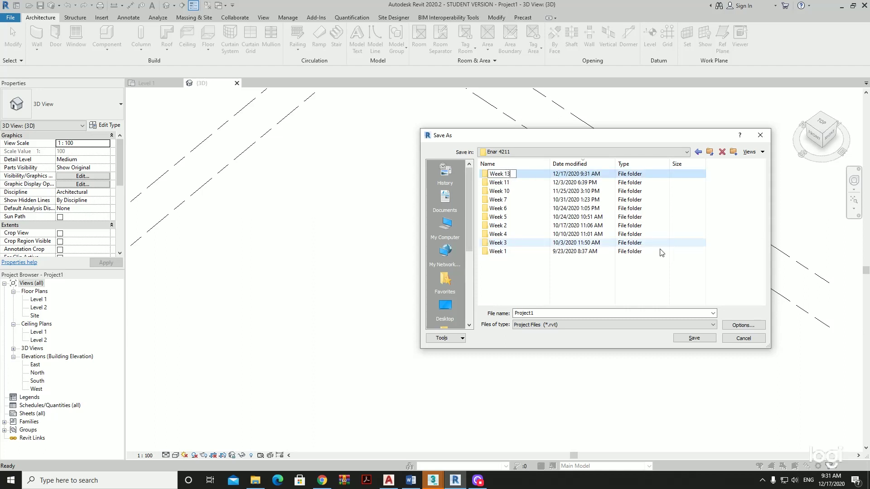
pyautogui.press('Return')
pyautogui.press('Return')
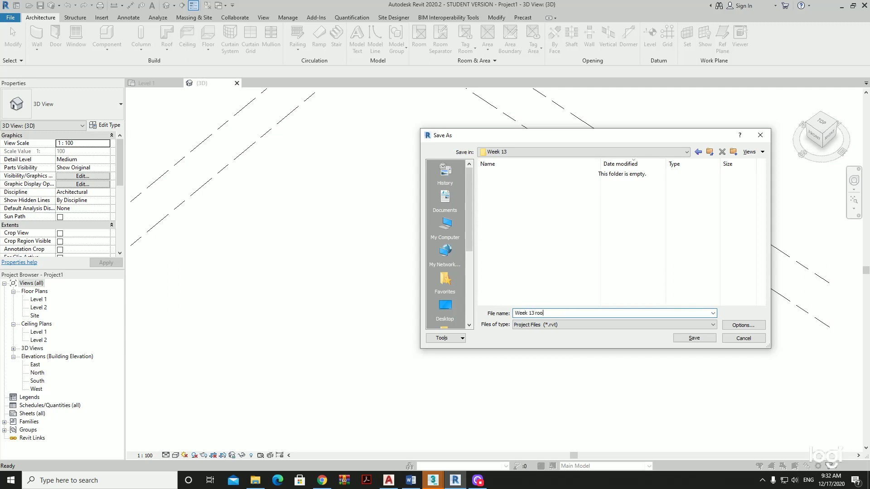
pyautogui.press('Return')
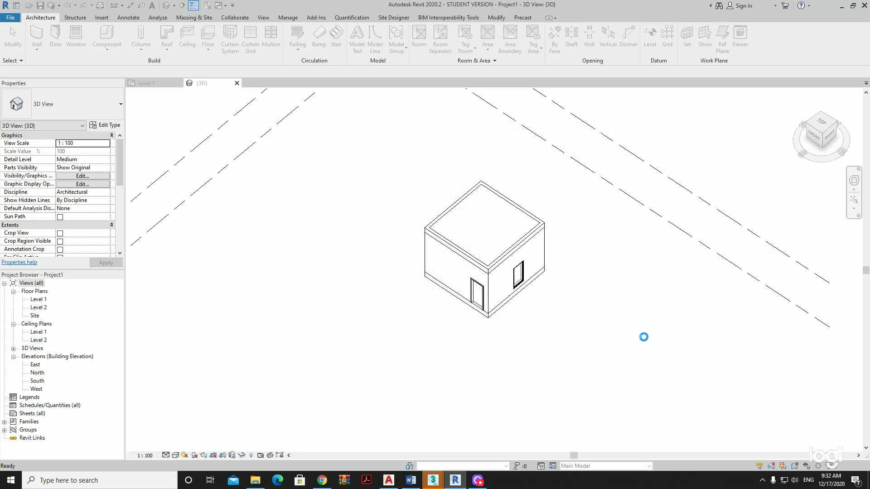
pyautogui.moveTo(433, 481)
pyautogui.moveTo(482, 438)
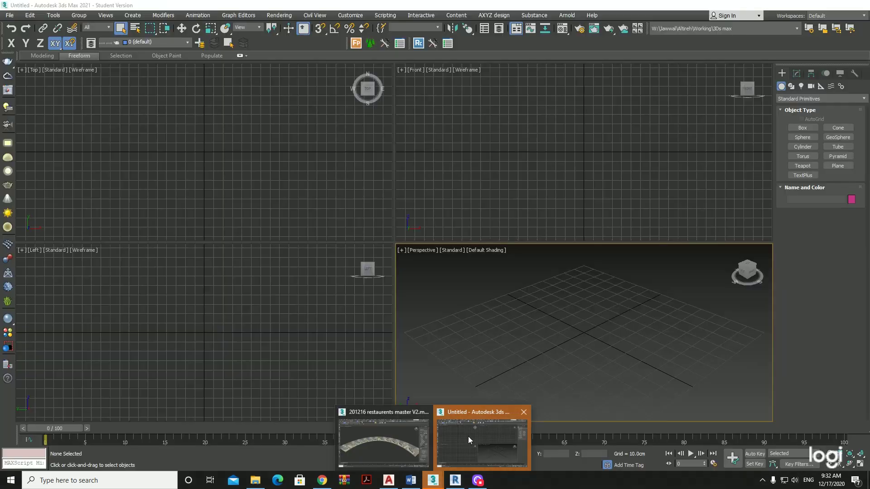
# Step: In 3ds Max, choose Week 13 room.rvt from Enar 4211 > Week 13 for Revit linking
pyautogui.click(468, 437)
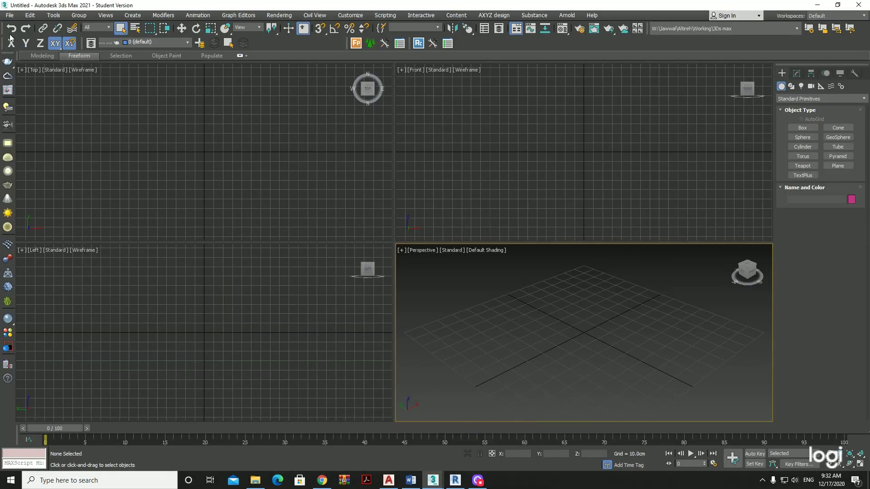
pyautogui.click(9, 16)
pyautogui.moveTo(21, 138)
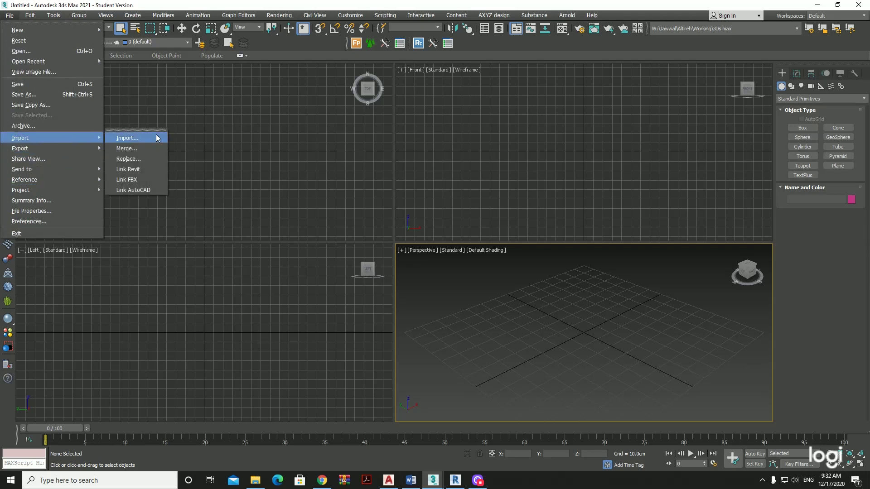
pyautogui.click(135, 170)
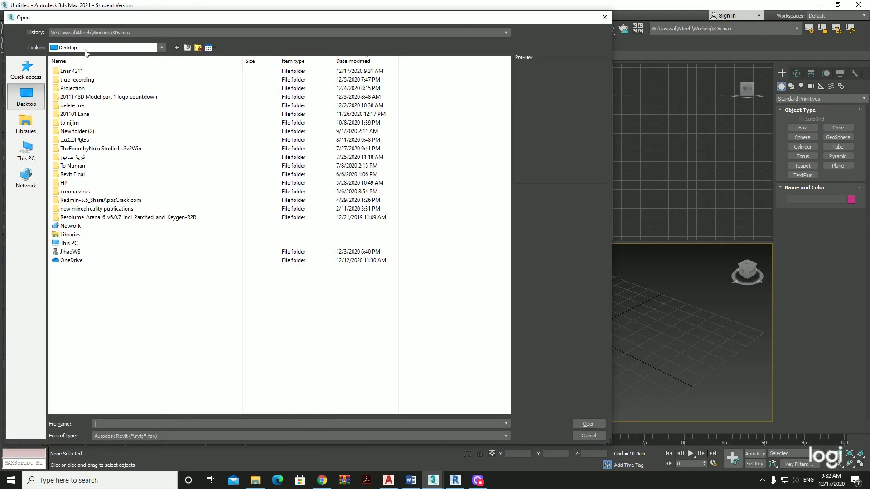
pyautogui.doubleClick(86, 71)
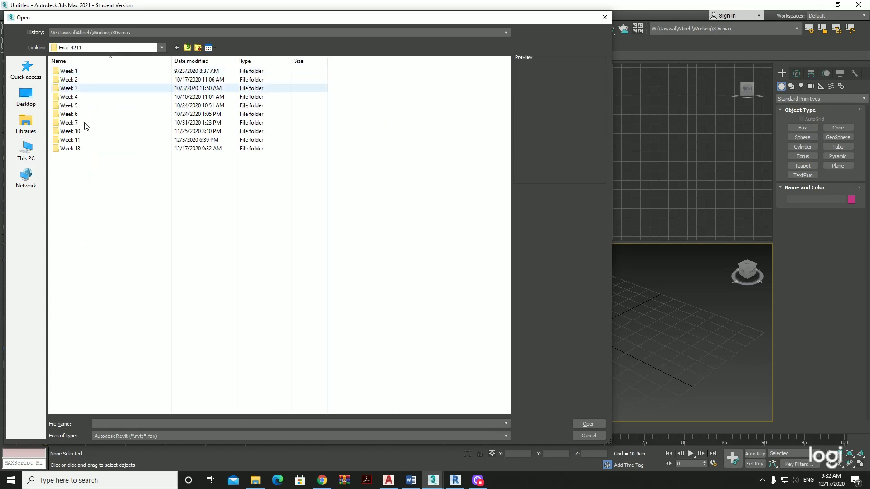
pyautogui.doubleClick(78, 149)
pyautogui.click(78, 73)
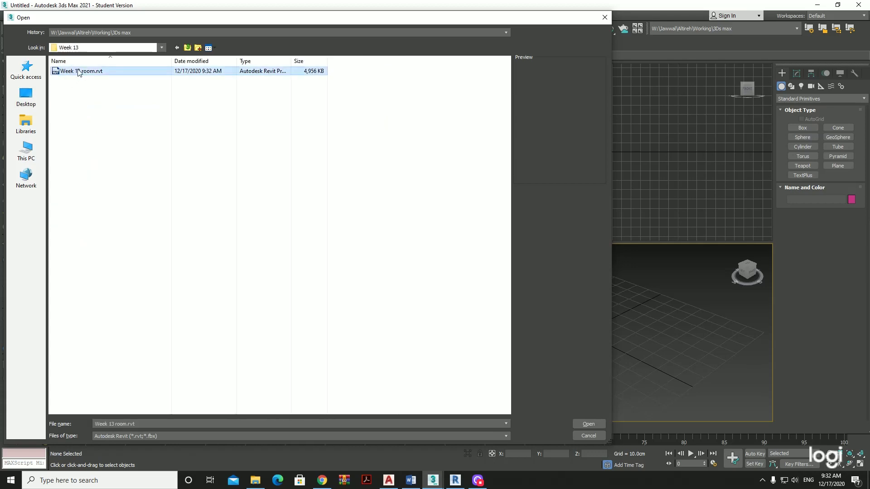
pyautogui.click(589, 424)
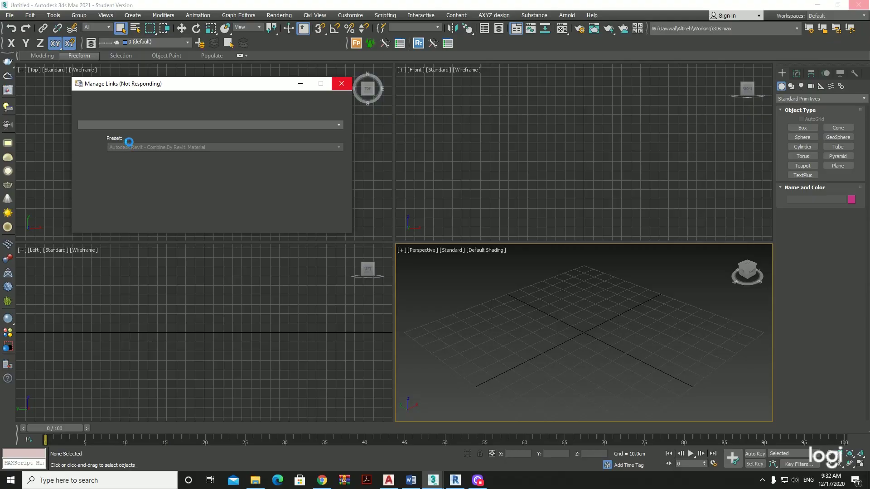
# Step: Attach Week 13 room.rvt using the Autodesk Revit - Do Not Combine Entities preset
pyautogui.click(132, 144)
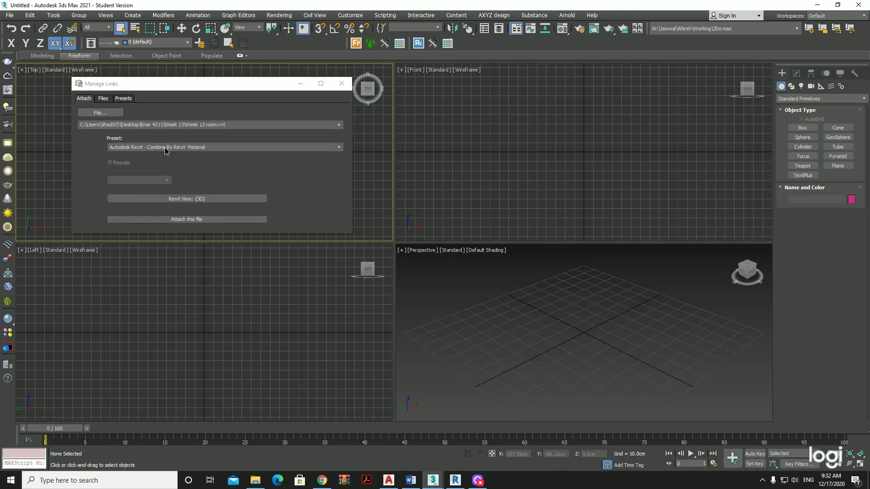
pyautogui.click(165, 148)
pyautogui.click(175, 183)
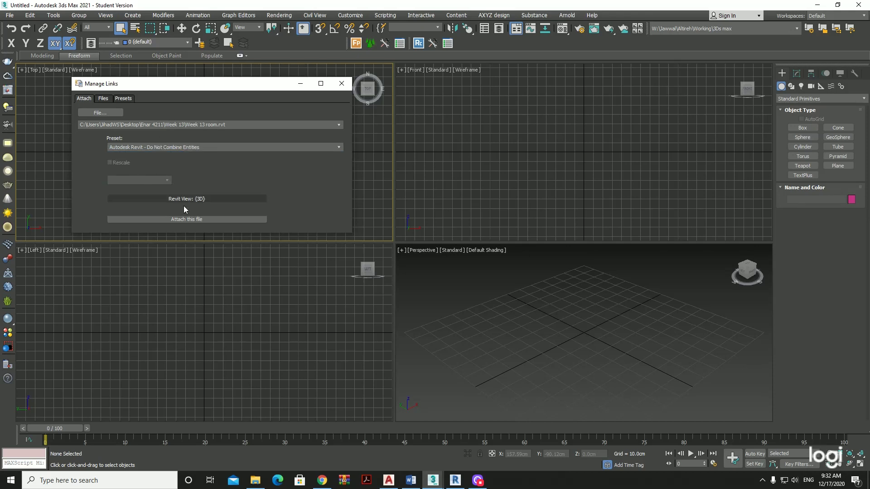
pyautogui.click(203, 221)
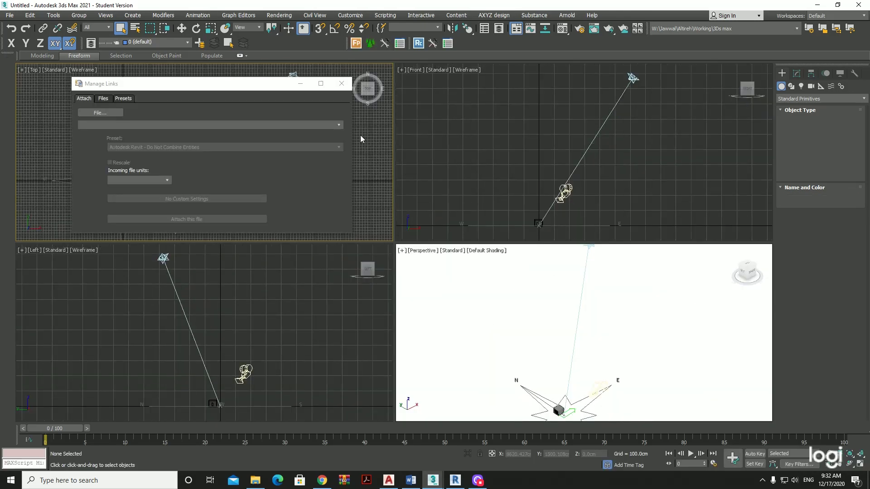
# Step: Maximize the Perspective view framed on the whole room and bring up Environment and Effects
pyautogui.click(341, 83)
pyautogui.click(480, 143)
pyautogui.hotkey('alt', 'w')
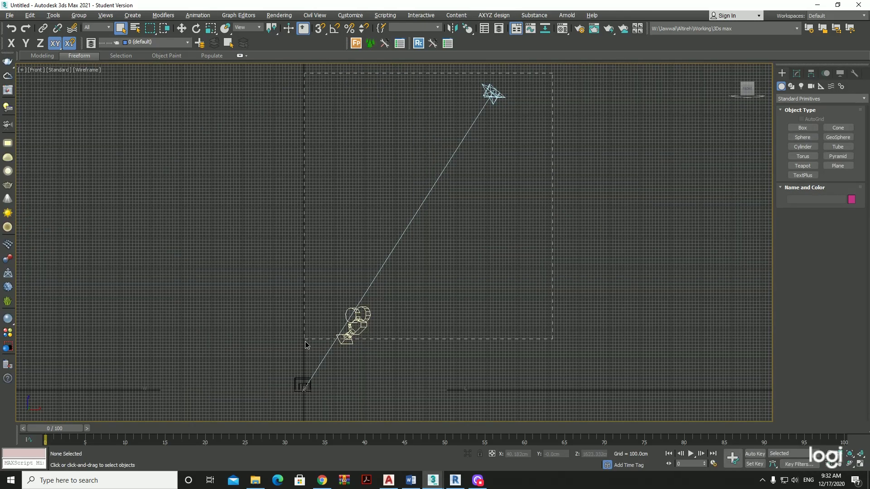
pyautogui.hotkey('alt', 'w')
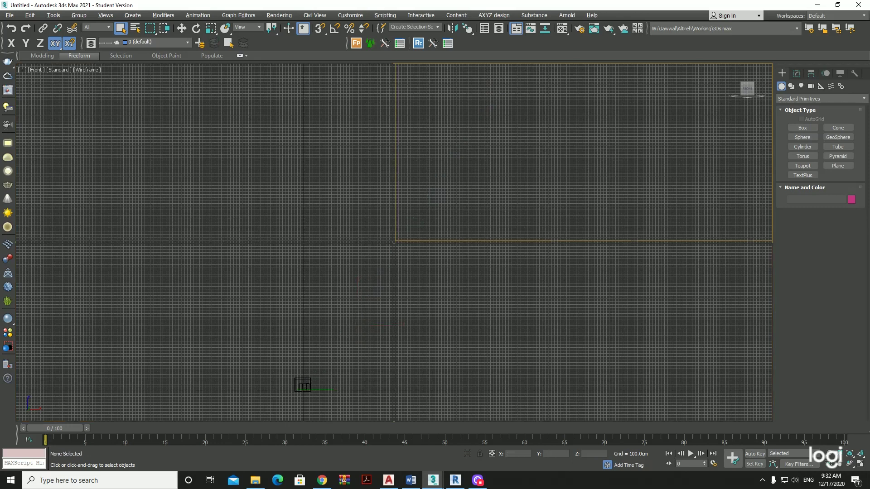
pyautogui.click(527, 375)
pyautogui.hotkey('alt', 'w')
pyautogui.press('z')
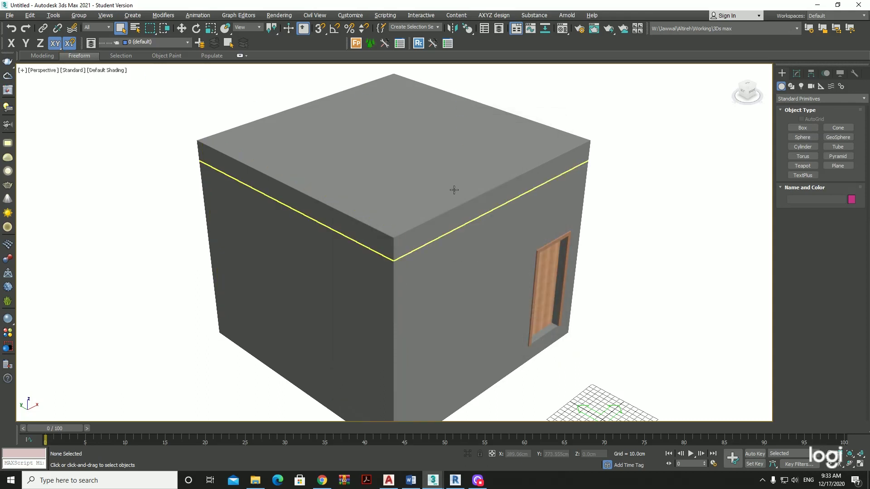
pyautogui.press('8')
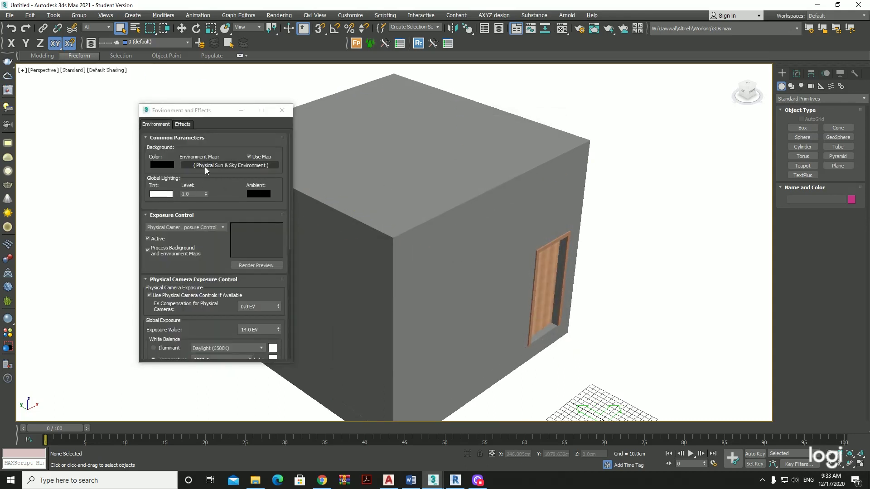
# Step: Clear the Environment Map to None and close Environment and Effects
pyautogui.rightClick(219, 167)
pyautogui.click(248, 204)
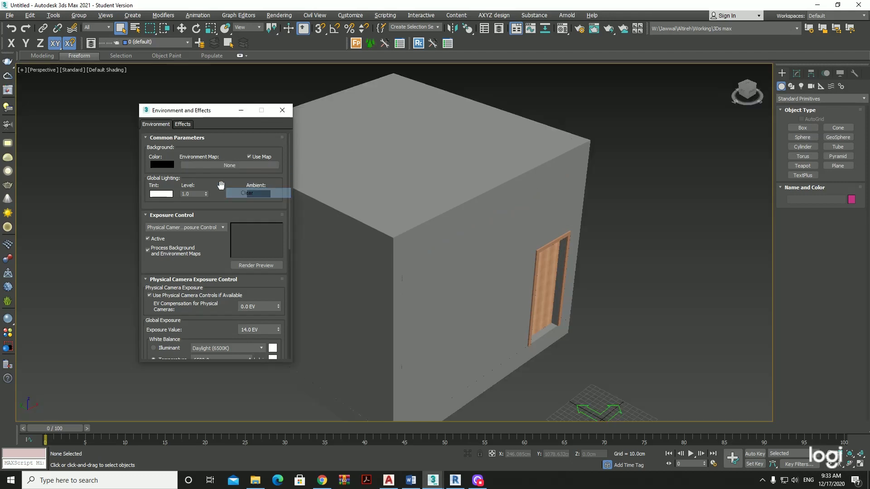
pyautogui.click(282, 110)
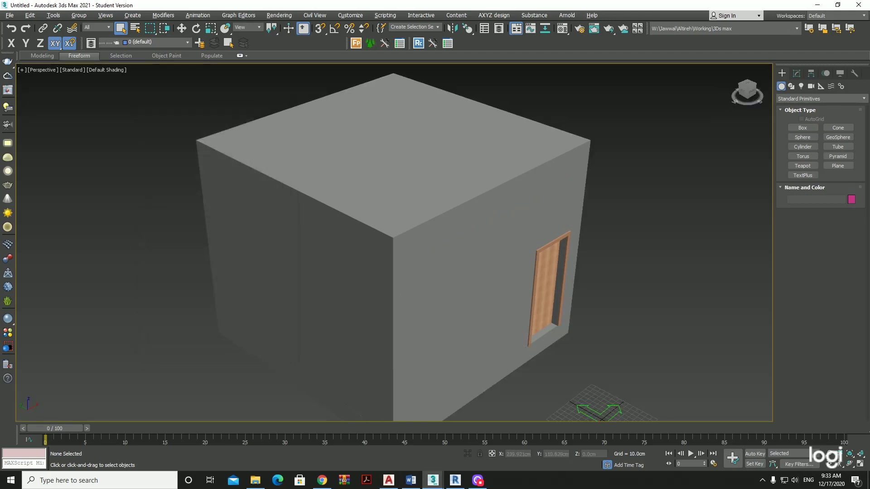
# Step: Orbit and zoom to an elevated three-quarter view of the house
pyautogui.moveTo(394, 244)
pyautogui.keyDown('alt'); pyautogui.mouseDown(button='middle')
pyautogui.moveTo(394, 190)
pyautogui.moveTo(394, 244)
pyautogui.moveTo(424, 276)
pyautogui.mouseUp(button='middle'); pyautogui.keyUp('alt')
pyautogui.scroll(2, 424, 276)
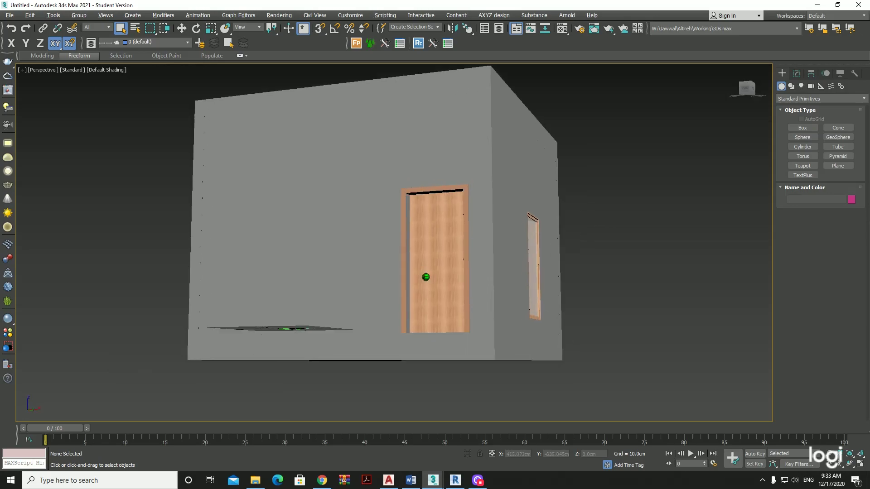
pyautogui.scroll(8, 426, 278)
pyautogui.scroll(-2, 426, 277)
pyautogui.scroll(-3, 426, 277)
pyautogui.scroll(-3, 426, 278)
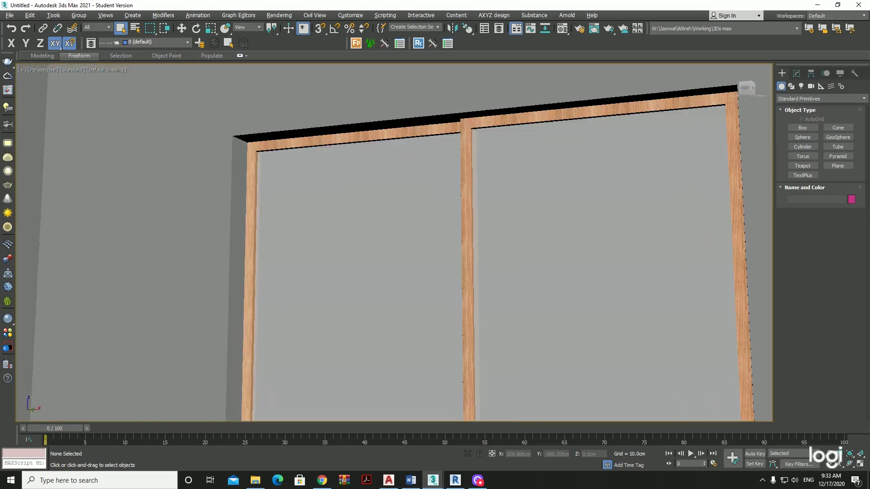
pyautogui.scroll(-3, 425, 277)
pyautogui.moveTo(426, 277)
pyautogui.keyDown('alt'); pyautogui.mouseDown(button='middle')
pyautogui.moveTo(620, 285)
pyautogui.moveTo(581, 297)
pyautogui.mouseUp(button='middle'); pyautogui.keyUp('alt')
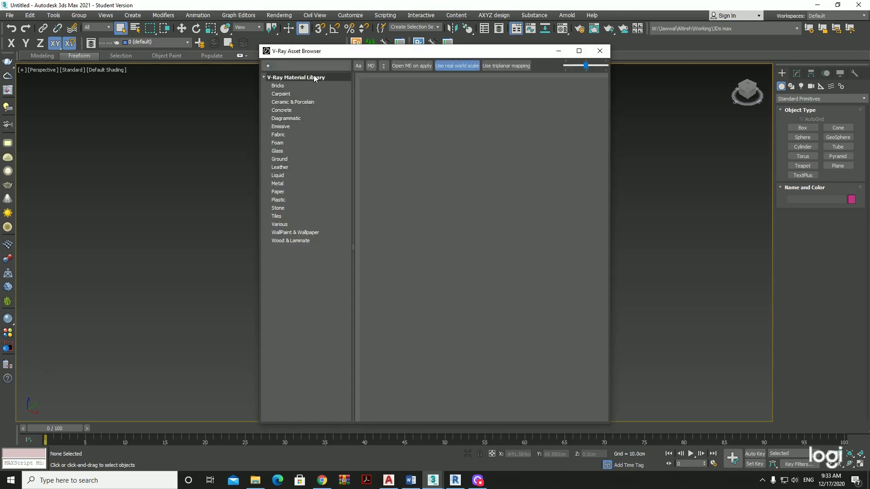
# Step: Reposition the V-Ray Asset Browser and list the Glass materials (Glass, Glass_Coated_Blue, Glass_Frosted)
pyautogui.moveTo(325, 57)
pyautogui.mouseDown()
pyautogui.moveTo(603, 90)
pyautogui.moveTo(592, 83)
pyautogui.mouseUp()
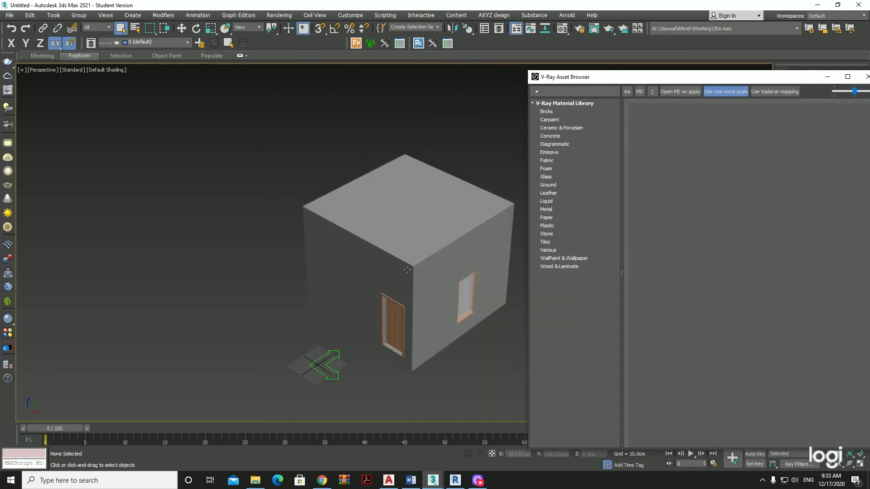
pyautogui.moveTo(503, 213); pyautogui.dragTo(463, 224, button='middle')
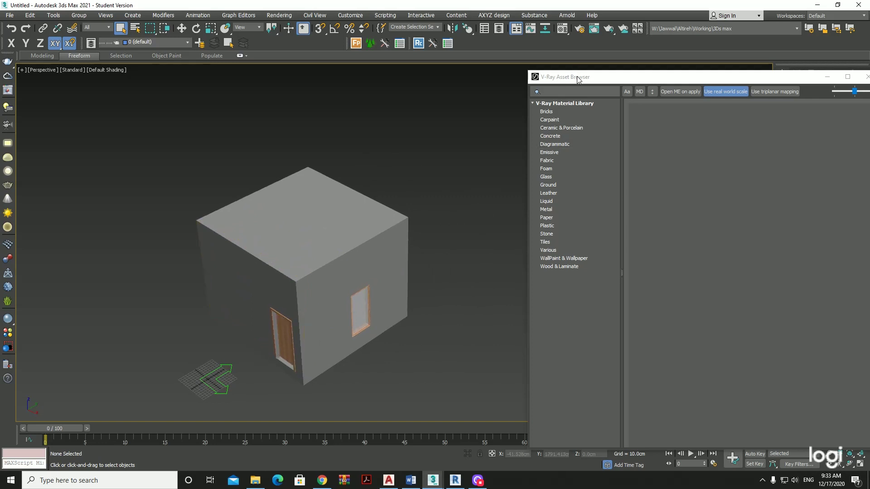
pyautogui.moveTo(577, 77); pyautogui.dragTo(500, 64)
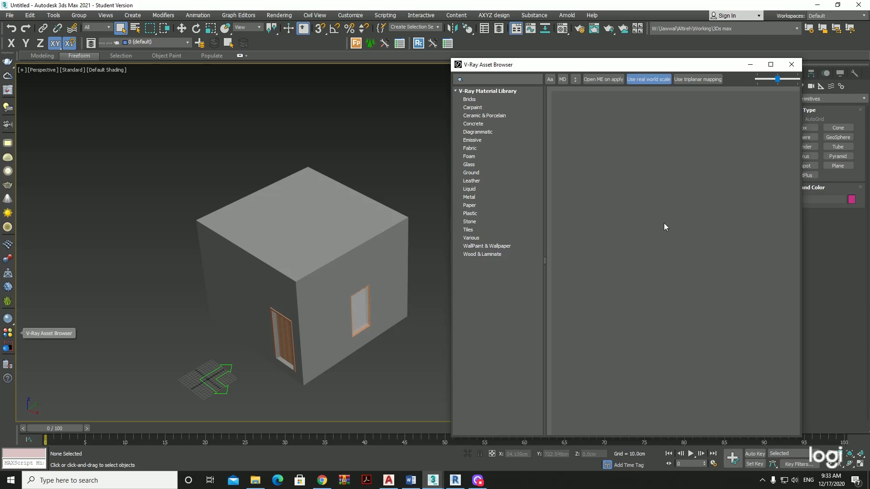
pyautogui.click(469, 165)
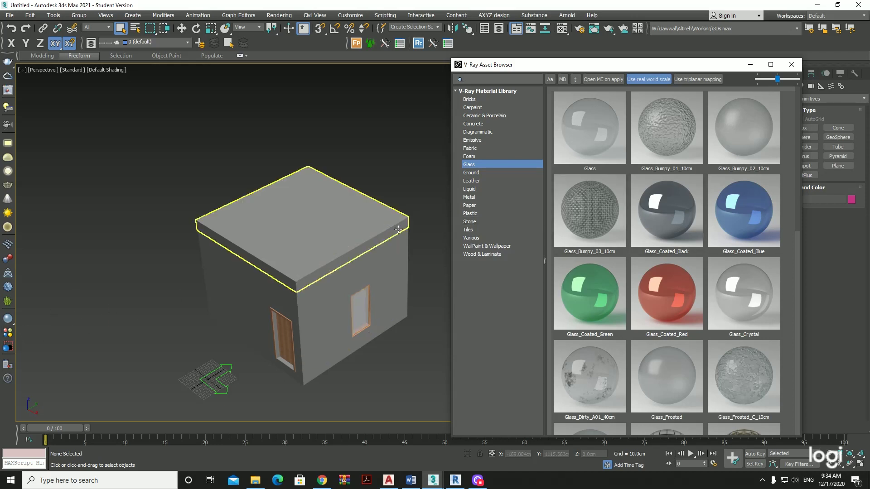
# Step: Select the four house walls and add the roof slab to the selection
pyautogui.keyDown('alt'); pyautogui.moveTo(447, 277); pyautogui.dragTo(359, 292, button='middle'); pyautogui.keyUp('alt')
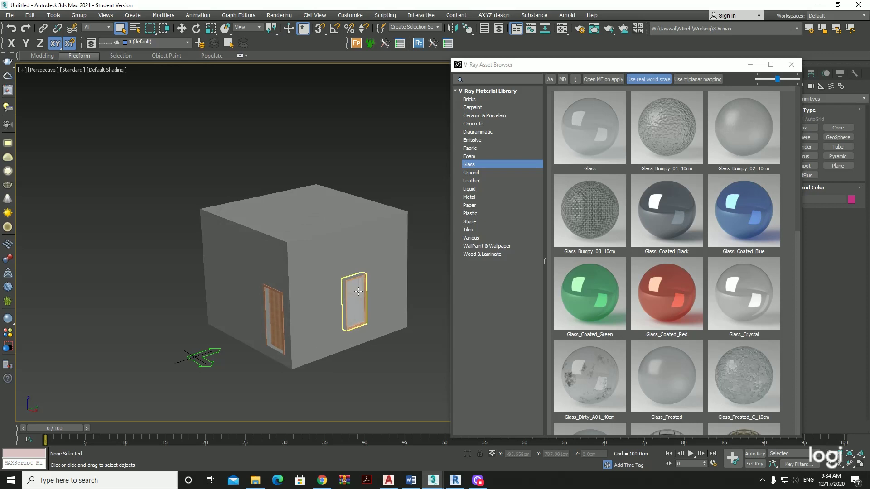
pyautogui.scroll(5, 359, 291)
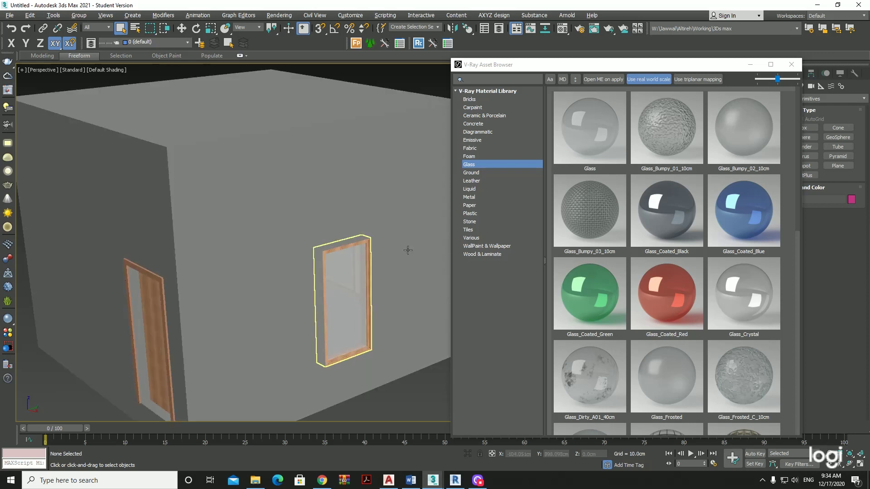
pyautogui.click(314, 181)
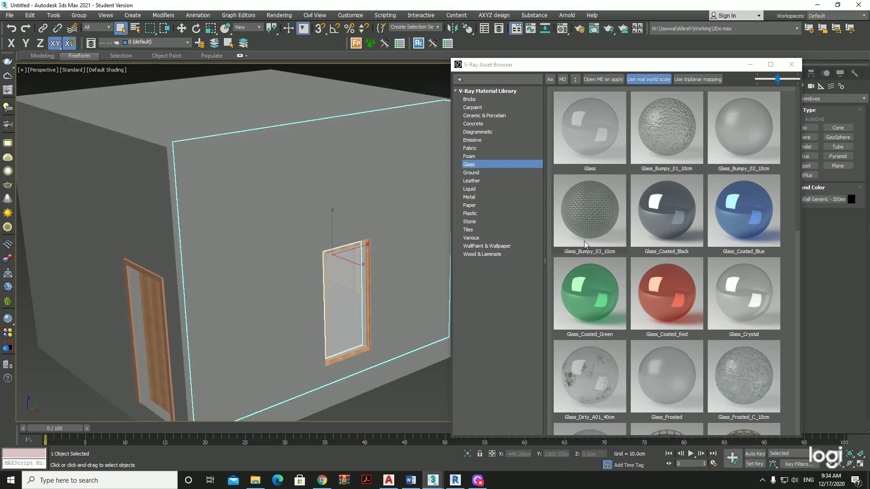
pyautogui.scroll(-2, 187, 264)
pyautogui.scroll(-5, 266, 258)
pyautogui.keyDown('alt'); pyautogui.moveTo(226, 263); pyautogui.dragTo(182, 279, button='middle'); pyautogui.keyUp('alt')
pyautogui.hotkey('ctrl', 'a')
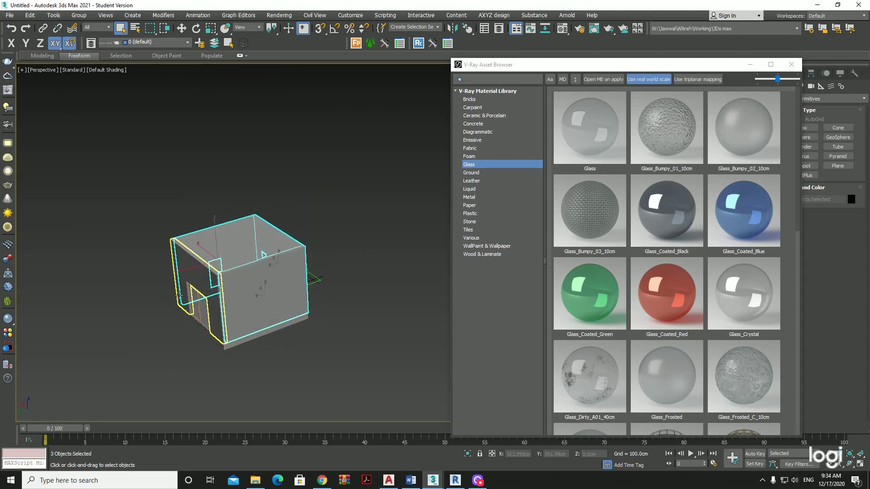
pyautogui.keyDown('ctrl'); pyautogui.click(232, 248); pyautogui.keyUp('ctrl')
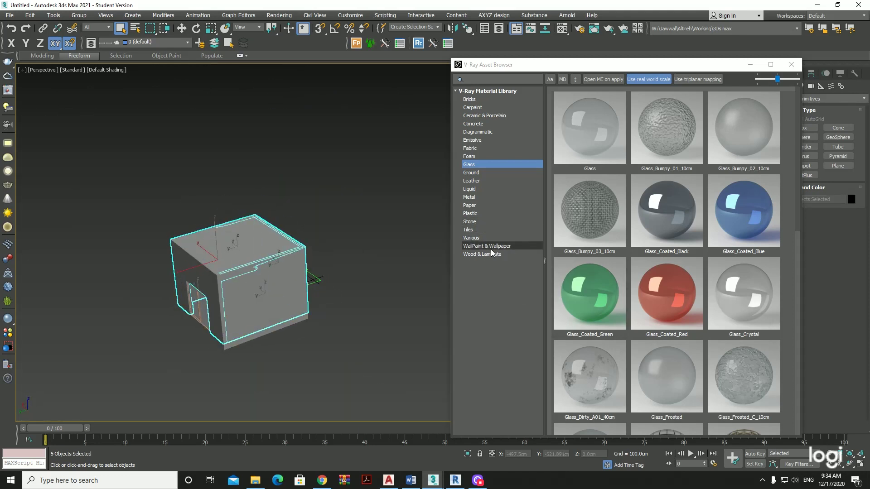
# Step: Apply the WallPaint & Wallpaper Stucco_B01 material to the selected walls and roof
pyautogui.click(476, 246)
pyautogui.rightClick(736, 131)
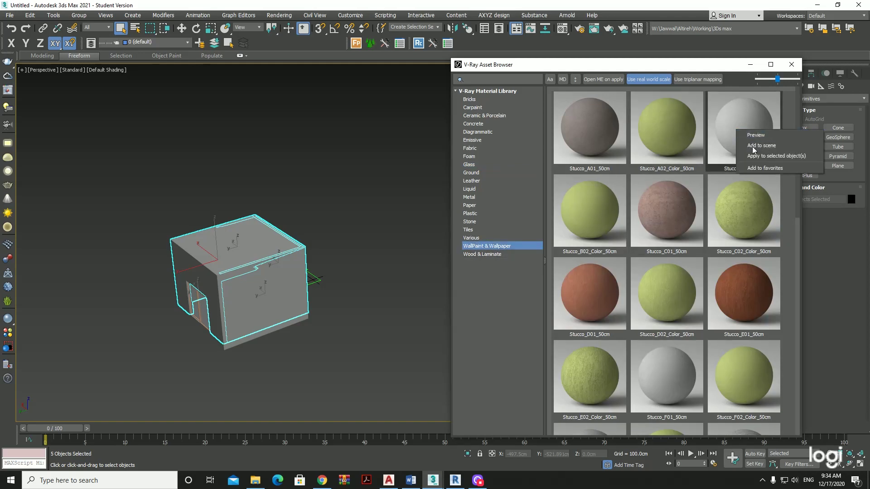
pyautogui.click(774, 156)
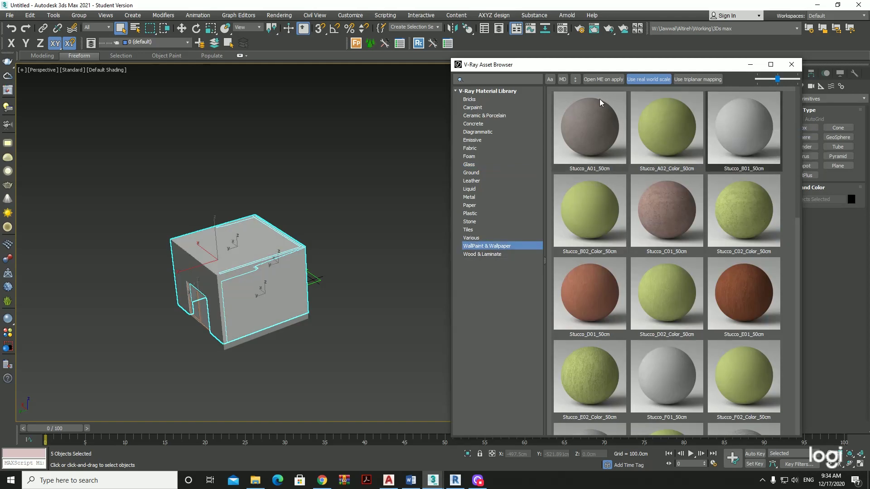
pyautogui.moveTo(590, 71); pyautogui.dragTo(456, 385)
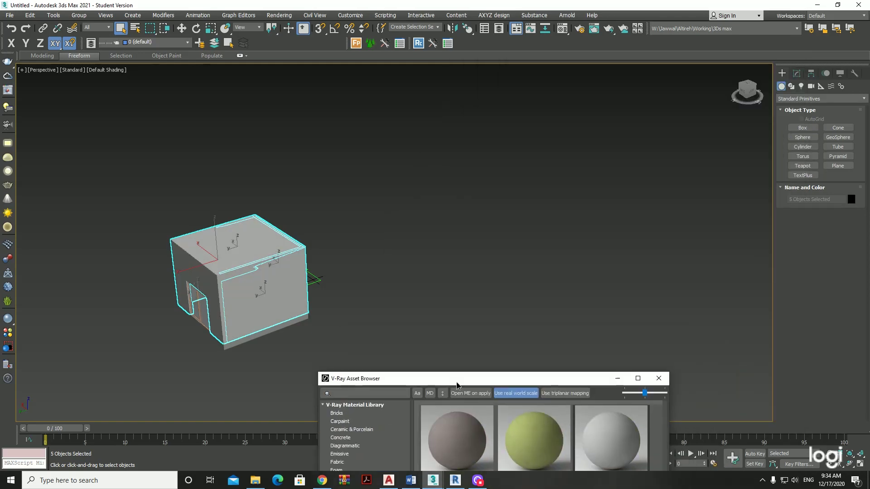
# Step: Add a UVW Map modifier to the selected walls and roof
pyautogui.click(796, 74)
pyautogui.click(846, 116)
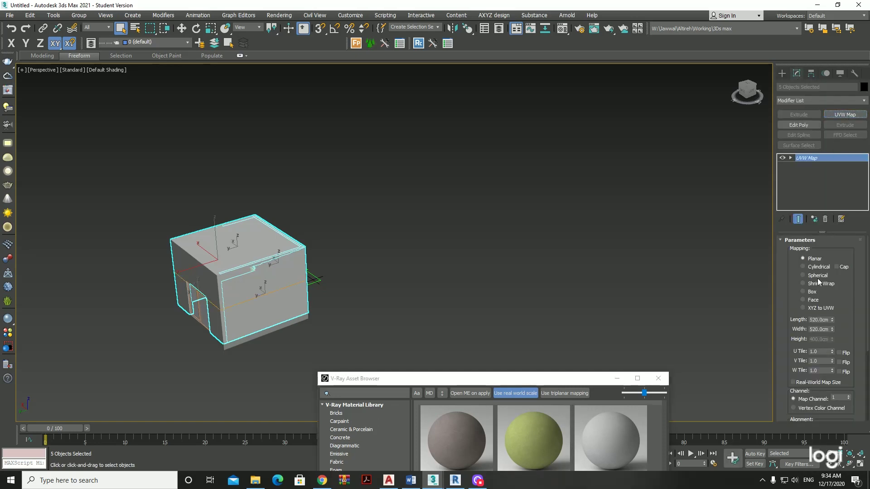
pyautogui.scroll(3, 251, 291)
pyautogui.scroll(3, 210, 239)
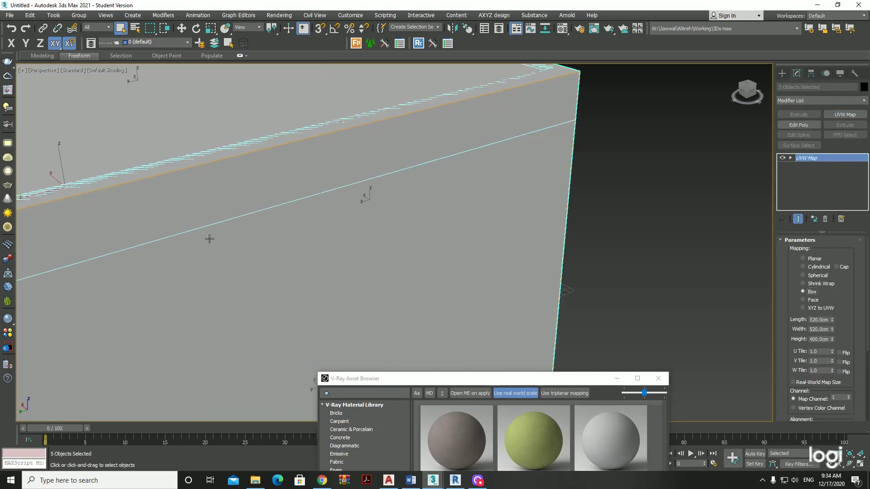
pyautogui.scroll(3, 443, 283)
pyautogui.scroll(2, 292, 246)
pyautogui.moveTo(293, 246); pyautogui.dragTo(398, 134, button='middle')
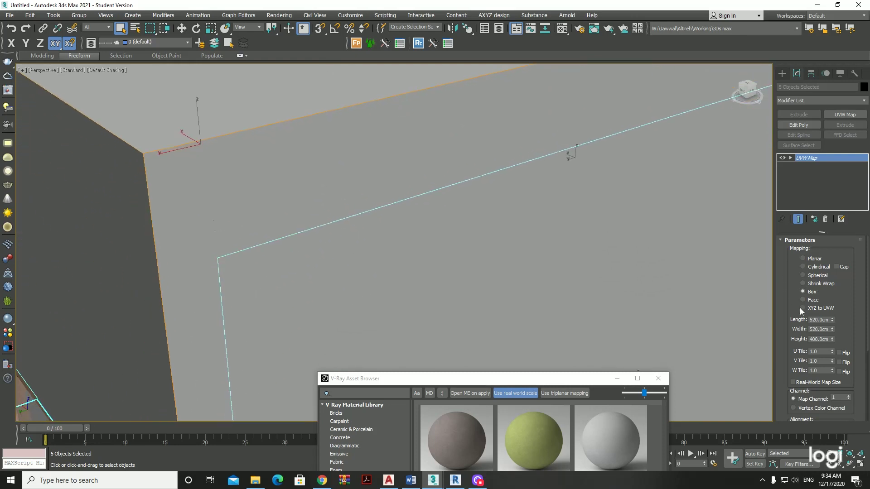
# Step: Set the Box mapping length, width and height to 1.0 cm, then bring up the Material Editor
pyautogui.write('1')
pyautogui.press('Tab')
pyautogui.write('1')
pyautogui.press('Tab')
pyautogui.write('1')
pyautogui.moveTo(377, 237); pyautogui.dragTo(402, 159, button='middle')
pyautogui.scroll(3, 335, 211)
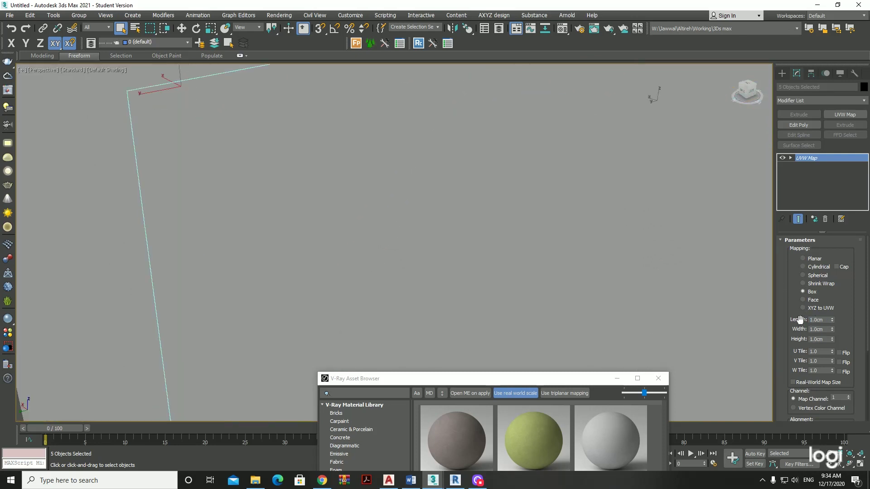
pyautogui.scroll(-5, 549, 260)
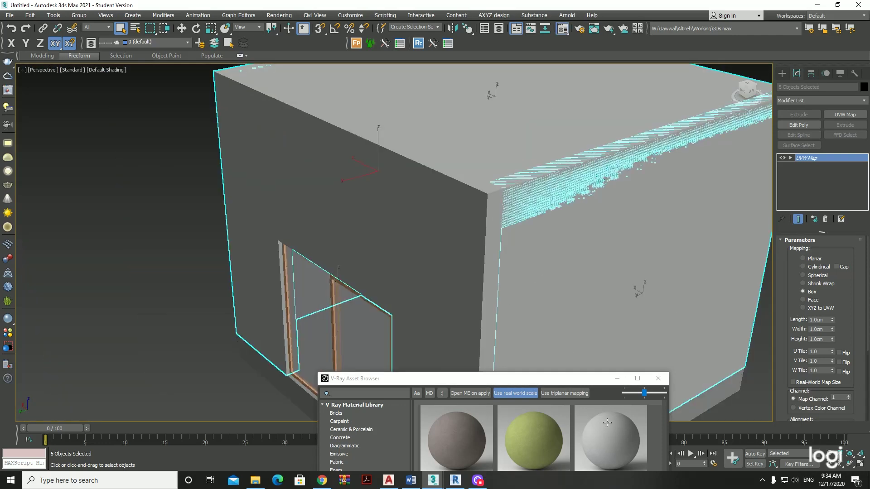
pyautogui.press('m')
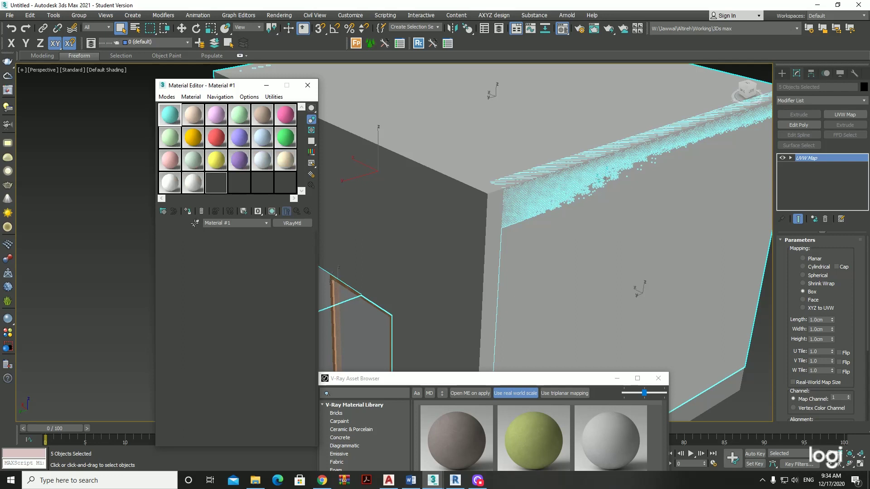
# Step: Reopen the Material Editor and eyedropper the wall to load Material #31
pyautogui.press('m')
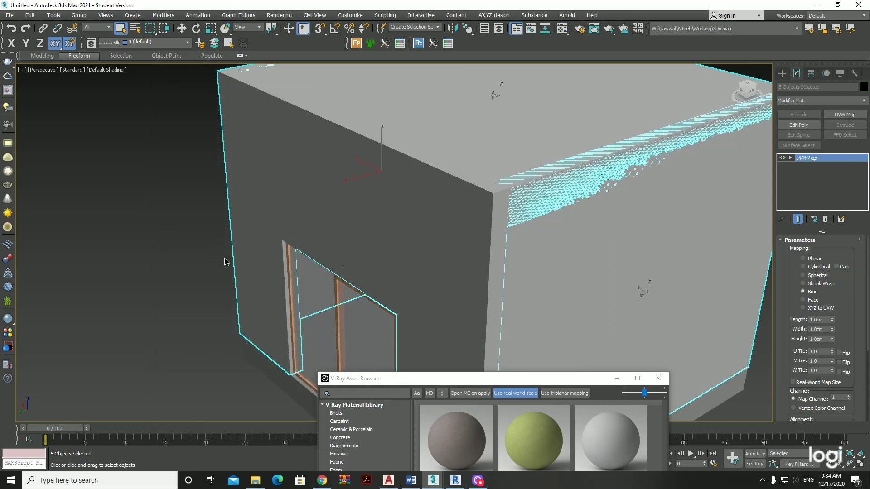
pyautogui.press('F10')
pyautogui.press('m')
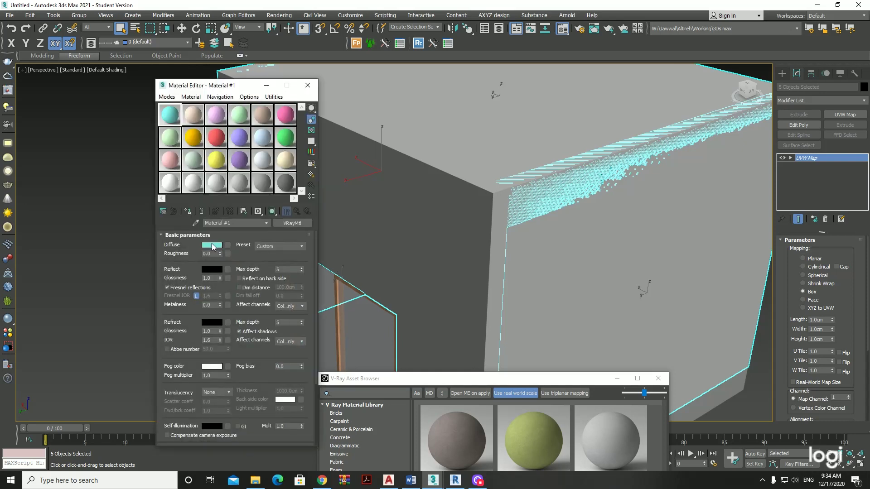
pyautogui.click(195, 223)
pyautogui.click(437, 225)
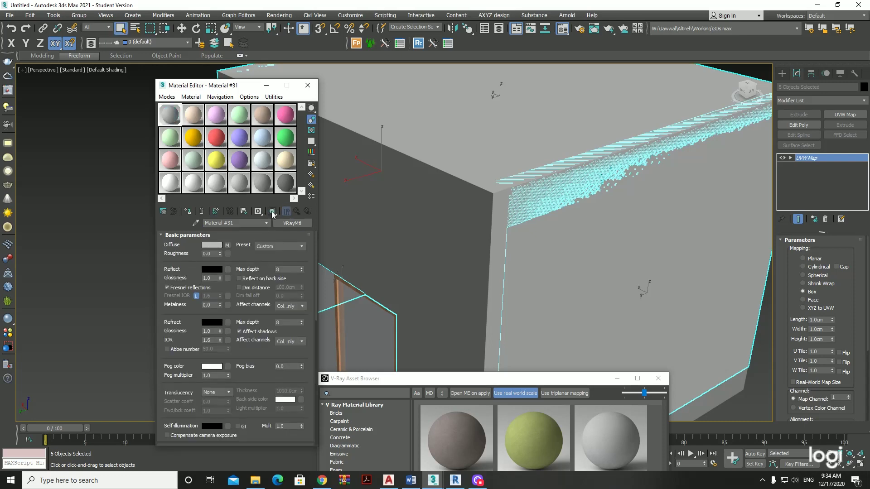
pyautogui.scroll(3, 550, 258)
# Step: Frame the whole building, turn the view to face the wall, and clear the selection
pyautogui.scroll(5, 558, 280)
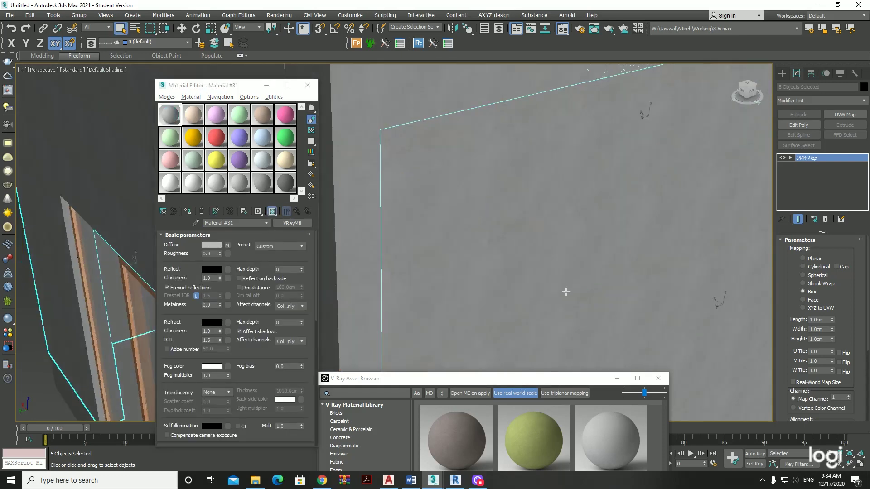
pyautogui.scroll(5, 518, 254)
pyautogui.scroll(-2, 480, 149)
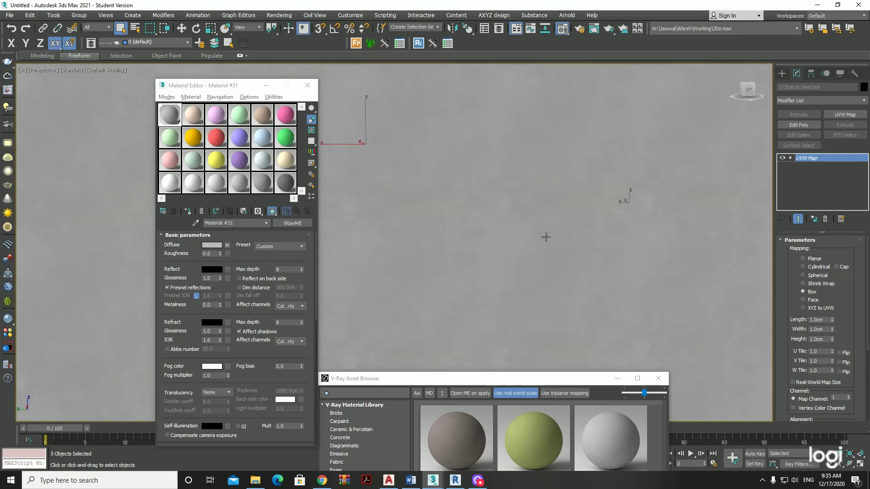
pyautogui.scroll(-3, 530, 222)
pyautogui.scroll(-5, 513, 222)
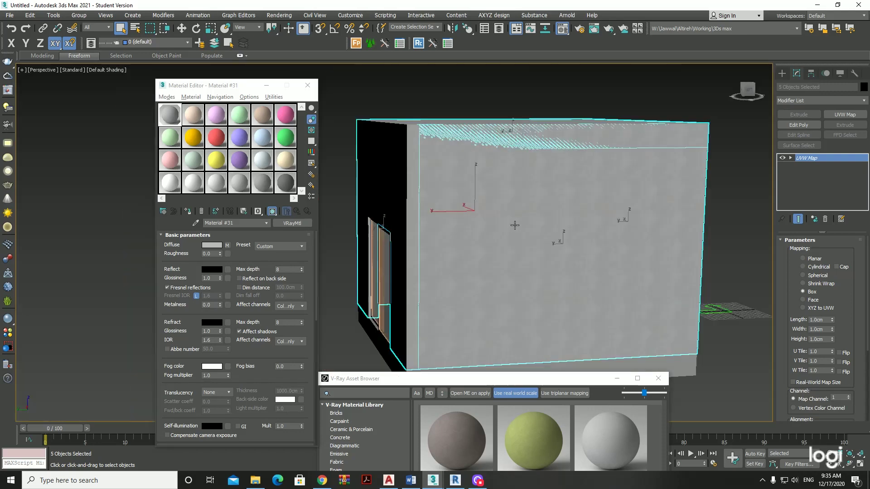
pyautogui.scroll(-3, 515, 222)
pyautogui.scroll(1, 554, 199)
pyautogui.scroll(3, 555, 199)
pyautogui.scroll(3, 430, 272)
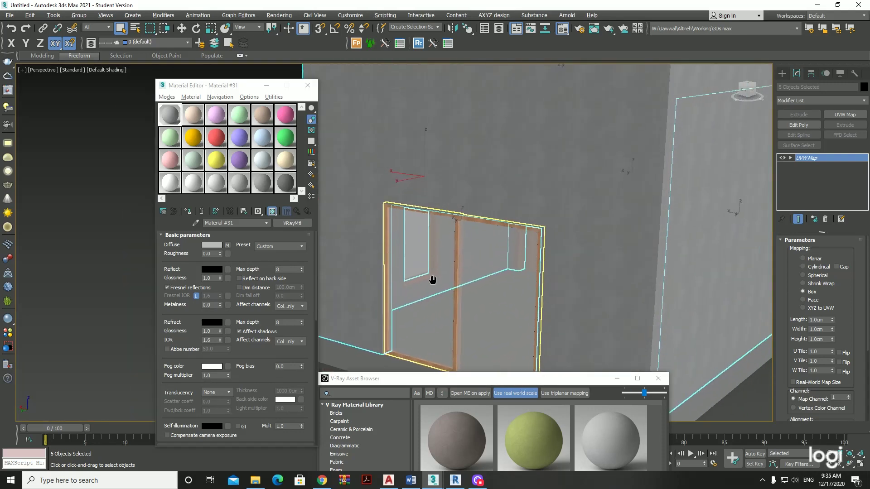
pyautogui.scroll(3, 430, 282)
pyautogui.scroll(3, 430, 281)
pyautogui.press('z')
pyautogui.keyDown('alt'); pyautogui.moveTo(499, 227); pyautogui.dragTo(544, 226, button='middle'); pyautogui.keyUp('alt')
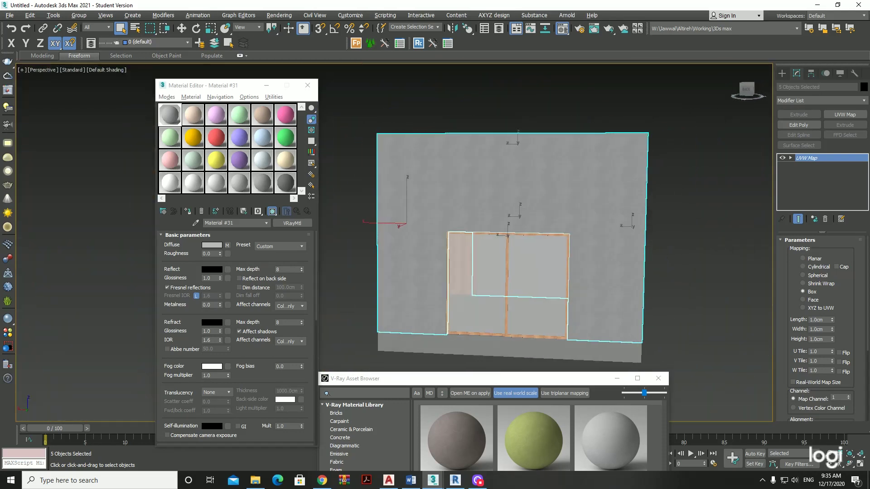
pyautogui.hotkey('ctrl', 'd')
# Step: Pick the window frame's MultiMat_3 into the Material Editor and open its first sub-material
pyautogui.click(196, 223)
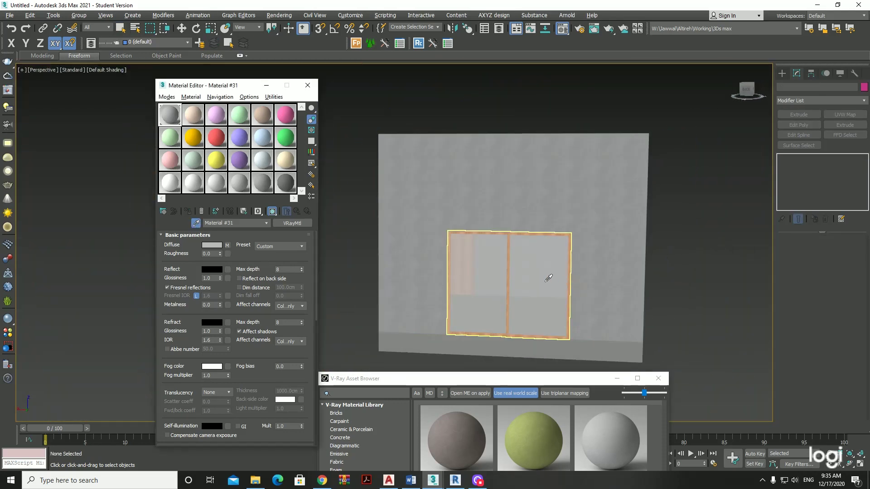
pyautogui.click(522, 262)
pyautogui.moveTo(509, 272)
pyautogui.keyDown('alt'); pyautogui.mouseDown(button='middle')
pyautogui.moveTo(421, 284)
pyautogui.moveTo(394, 214)
pyautogui.mouseUp(button='middle'); pyautogui.keyUp('alt')
pyautogui.click(250, 281)
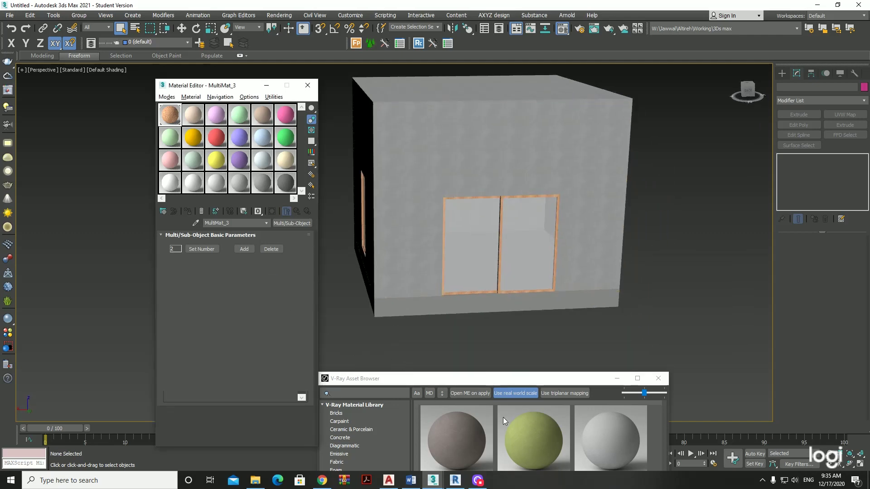
# Step: Load the V-Ray Metal Aluminum_Anodized_DarkGray into sample slot 2 as Material #32
pyautogui.moveTo(468, 379); pyautogui.dragTo(633, 194)
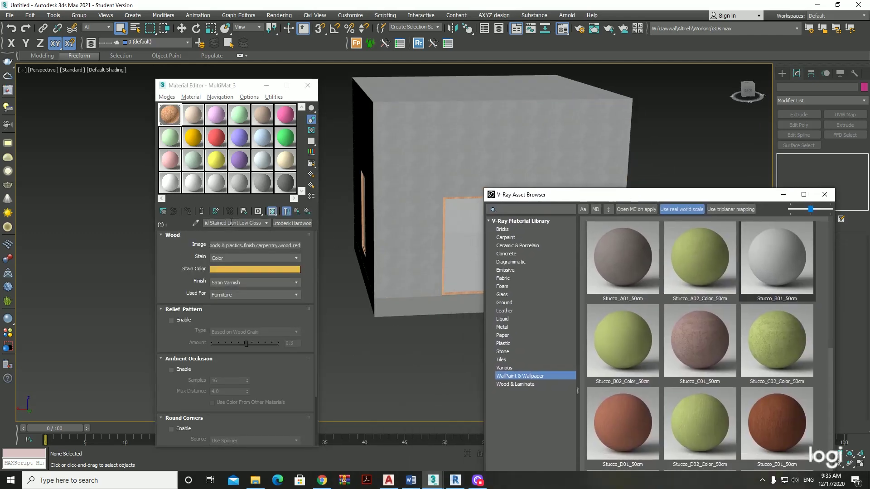
pyautogui.click(287, 211)
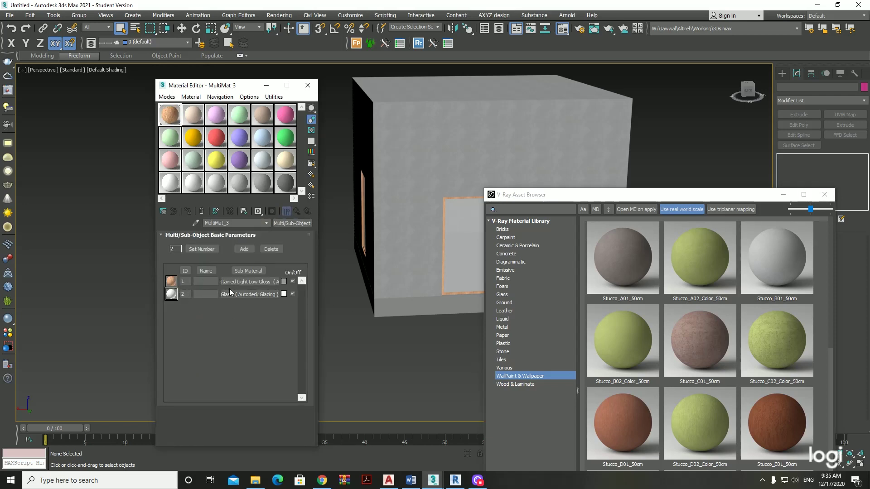
pyautogui.moveTo(539, 198); pyautogui.dragTo(541, 139)
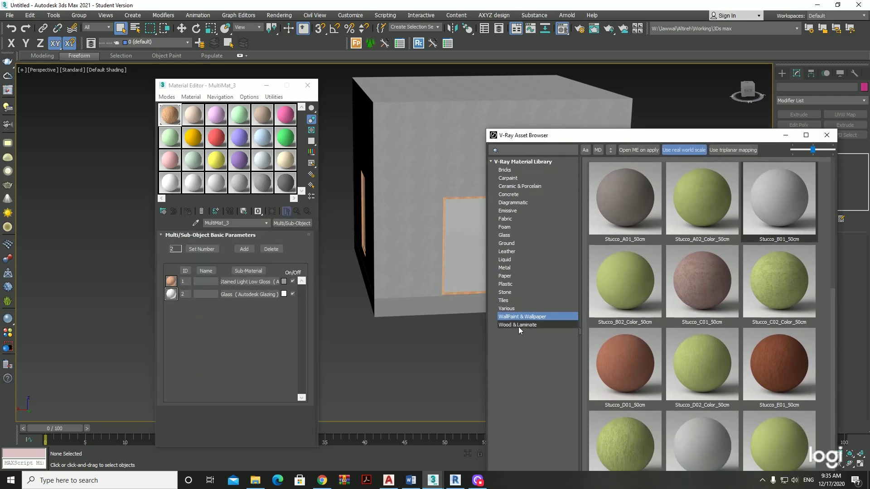
pyautogui.click(512, 269)
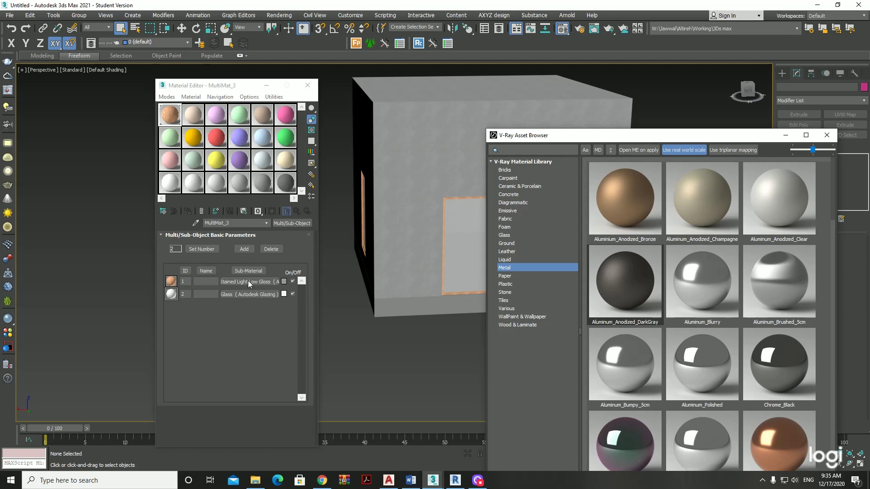
pyautogui.click(193, 117)
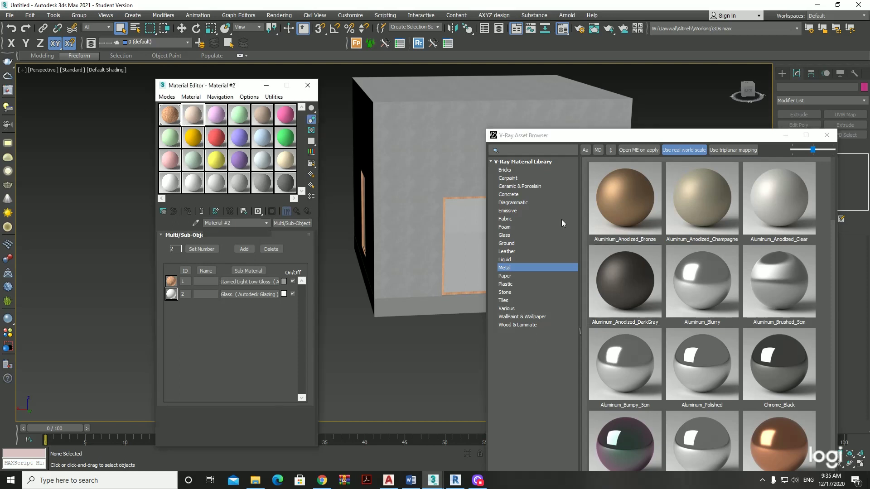
pyautogui.rightClick(634, 275)
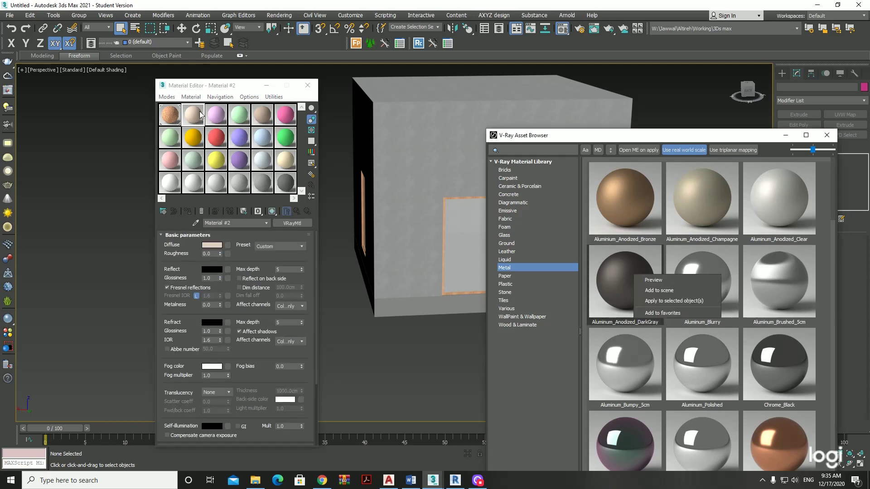
pyautogui.click(662, 290)
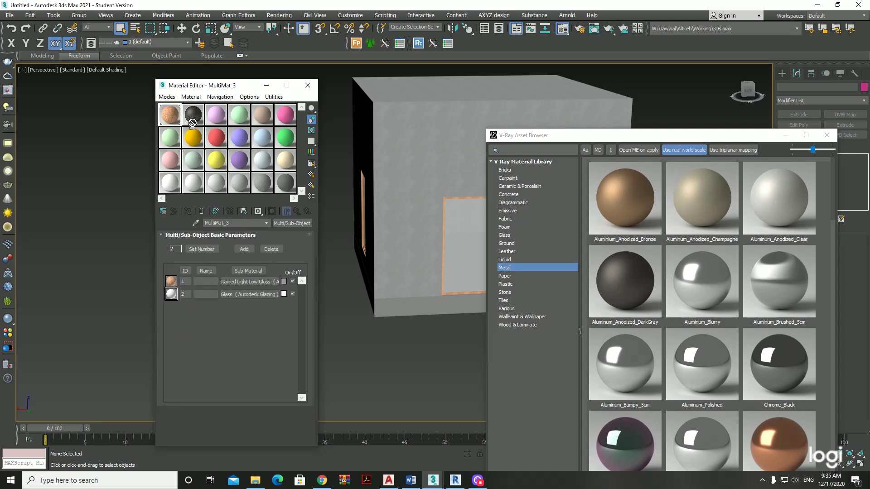
# Step: Instance aluminium Material #32 into MultiMat_3's Sub-Material 1, replacing the birch wood
pyautogui.moveTo(192, 118)
pyautogui.mouseDown()
pyautogui.moveTo(239, 280)
pyautogui.moveTo(248, 281)
pyautogui.mouseUp()
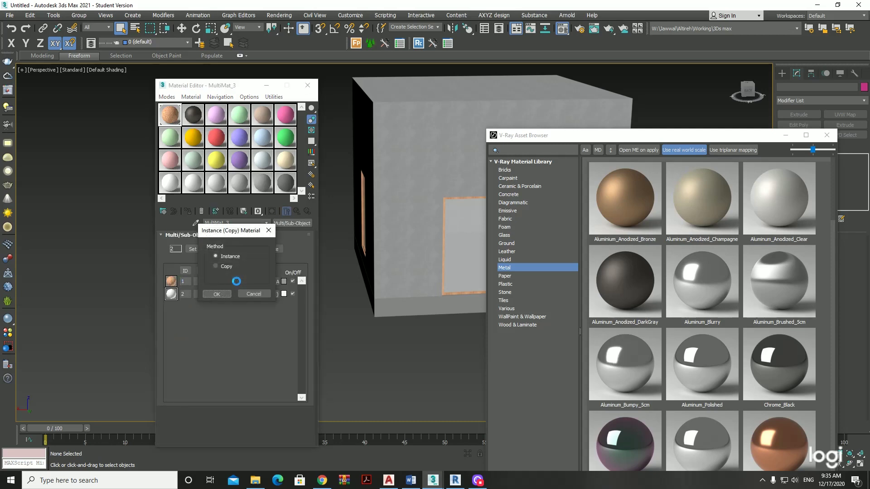
pyautogui.click(218, 295)
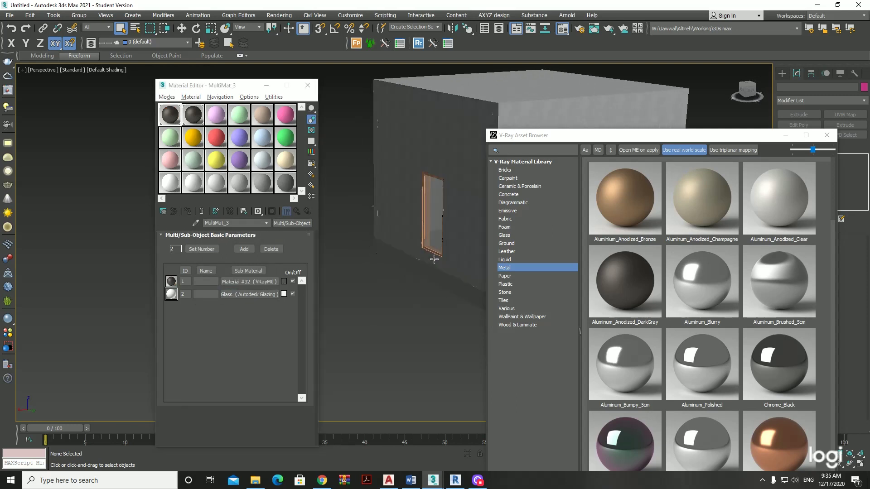
pyautogui.keyDown('alt'); pyautogui.moveTo(391, 252); pyautogui.dragTo(399, 262, button='middle'); pyautogui.keyUp('alt')
pyautogui.hotkey('ctrl', 'z')
pyautogui.hotkey('shift', 'z')
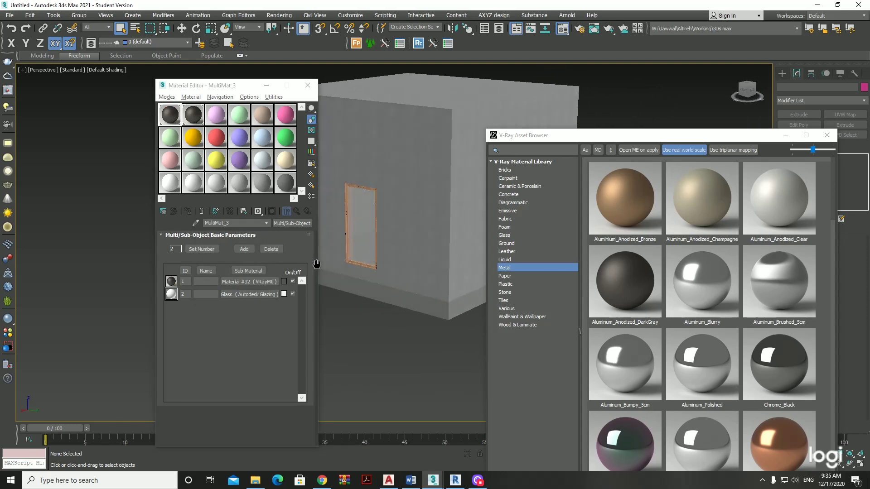
pyautogui.hotkey('shift', 'z')
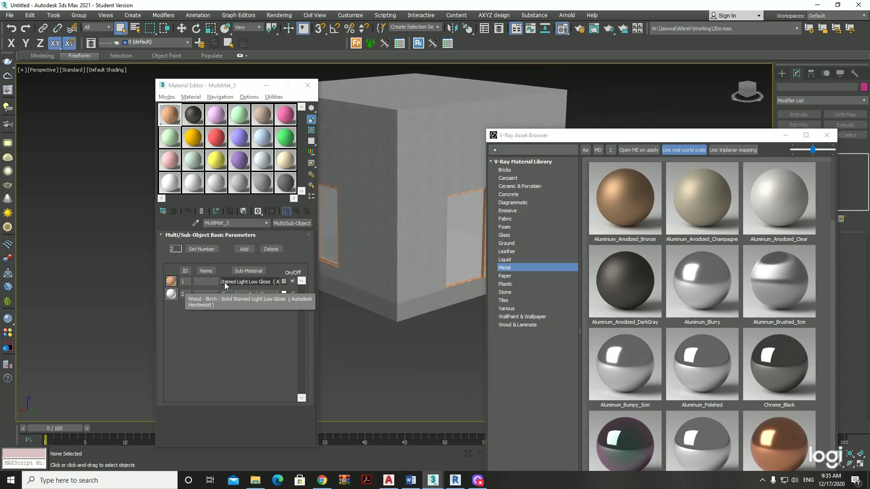
pyautogui.click(240, 282)
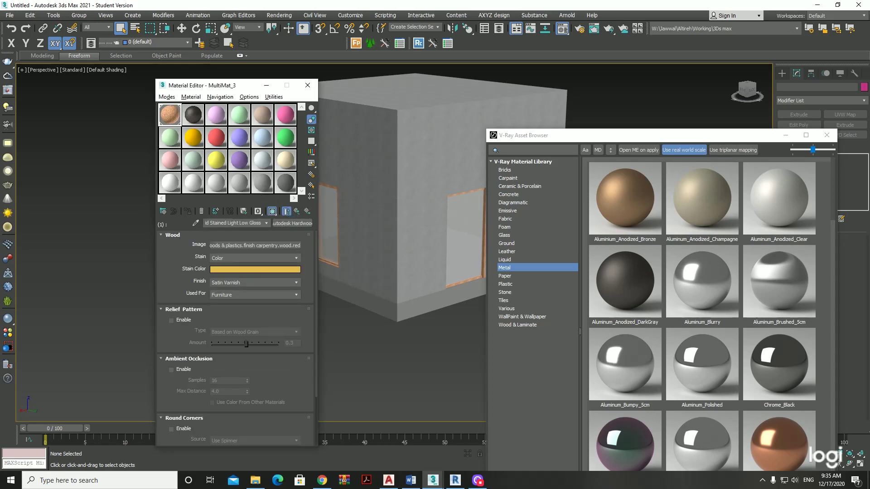
pyautogui.moveTo(194, 114); pyautogui.dragTo(235, 223)
pyautogui.click(216, 294)
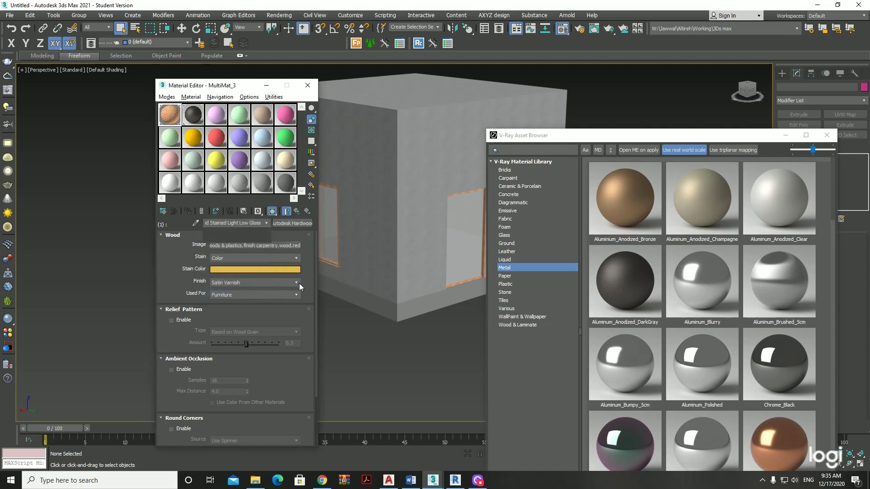
pyautogui.moveTo(440, 241)
pyautogui.keyDown('alt'); pyautogui.mouseDown(button='middle')
pyautogui.moveTo(389, 243)
pyautogui.moveTo(504, 239)
pyautogui.moveTo(382, 245)
pyautogui.moveTo(453, 240)
pyautogui.mouseUp(button='middle'); pyautogui.keyUp('alt')
pyautogui.click(297, 211)
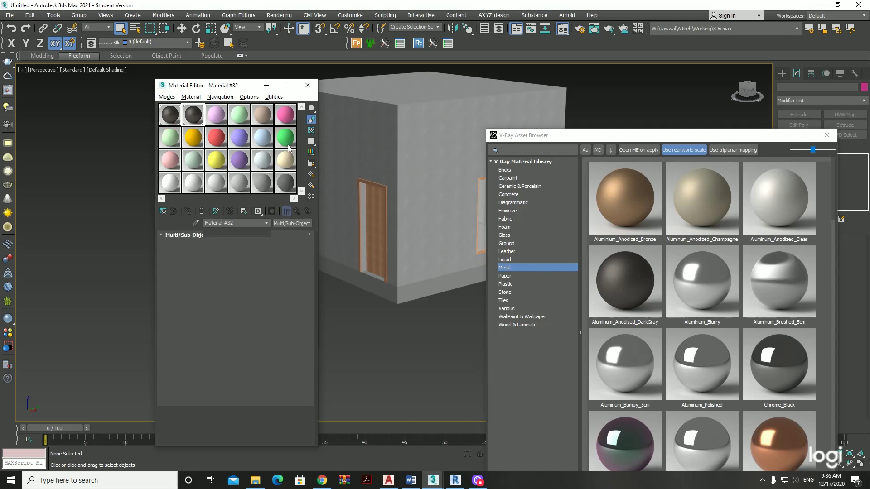
# Step: Load the V-Ray Glass into slot 3 as Material #33 and instance it into Sub-Material 2
pyautogui.click(216, 119)
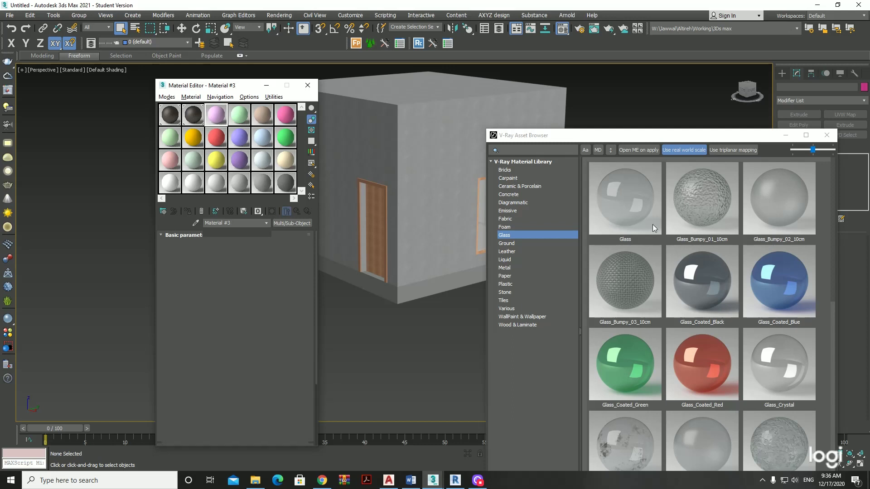
pyautogui.click(632, 184)
pyautogui.rightClick(632, 184)
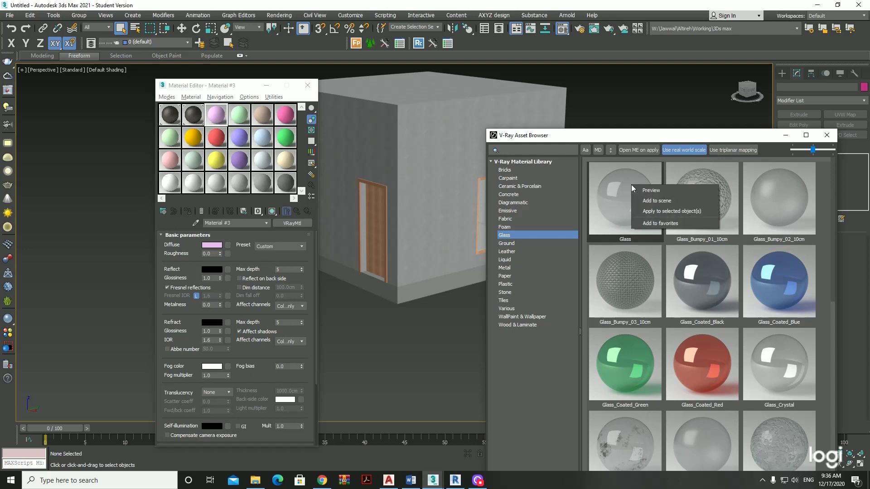
pyautogui.click(662, 200)
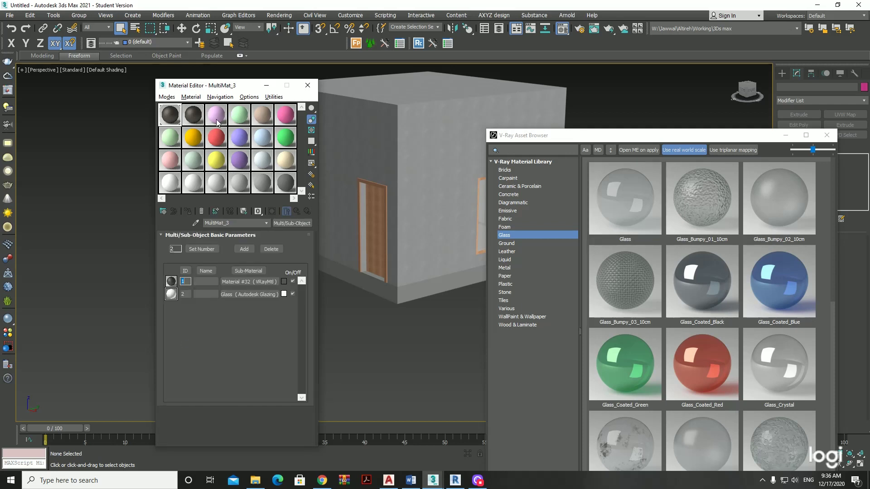
pyautogui.moveTo(216, 118); pyautogui.dragTo(245, 295)
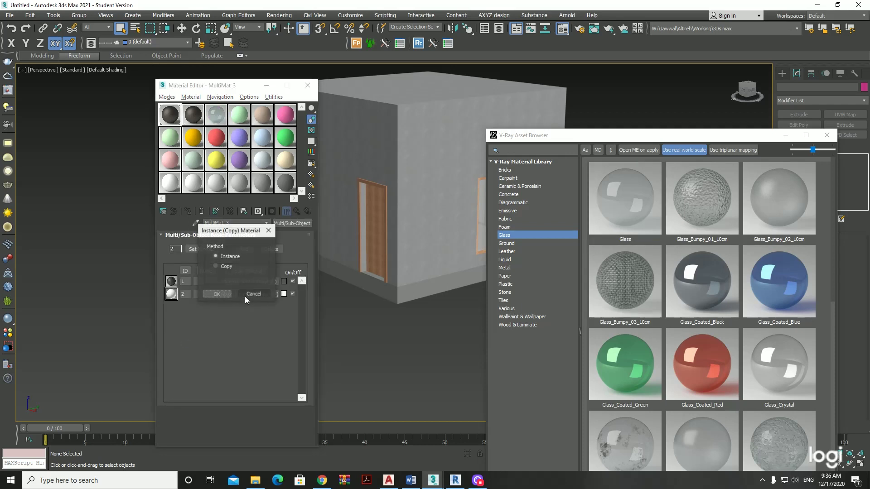
pyautogui.click(221, 295)
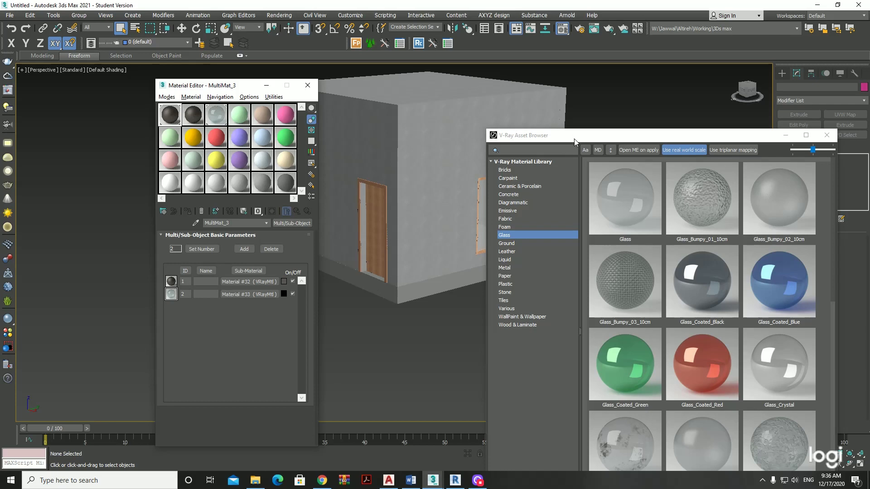
pyautogui.moveTo(574, 139); pyautogui.dragTo(656, 340)
pyautogui.moveTo(541, 236)
pyautogui.keyDown('alt'); pyautogui.mouseDown(button='middle')
pyautogui.moveTo(497, 235)
pyautogui.moveTo(548, 236)
pyautogui.mouseUp(button='middle'); pyautogui.keyUp('alt')
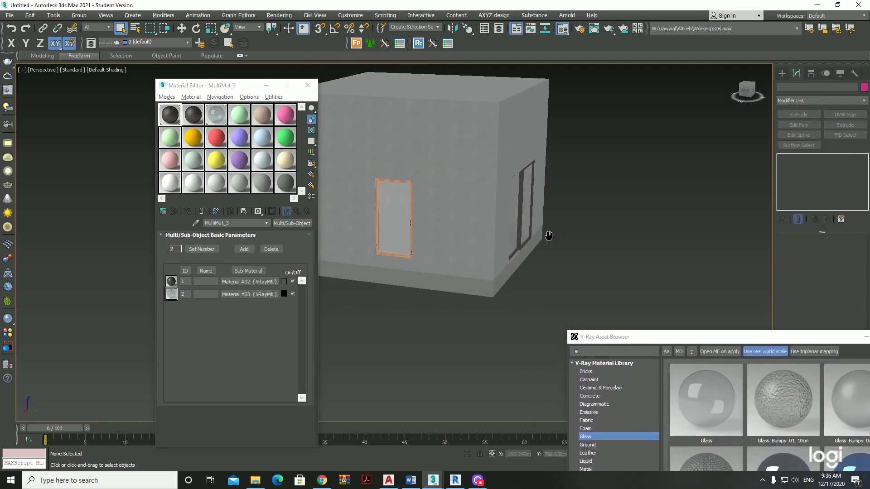
# Step: Select the window, show its materials in the viewport, and pick up MultiMat_2
pyautogui.click(404, 233)
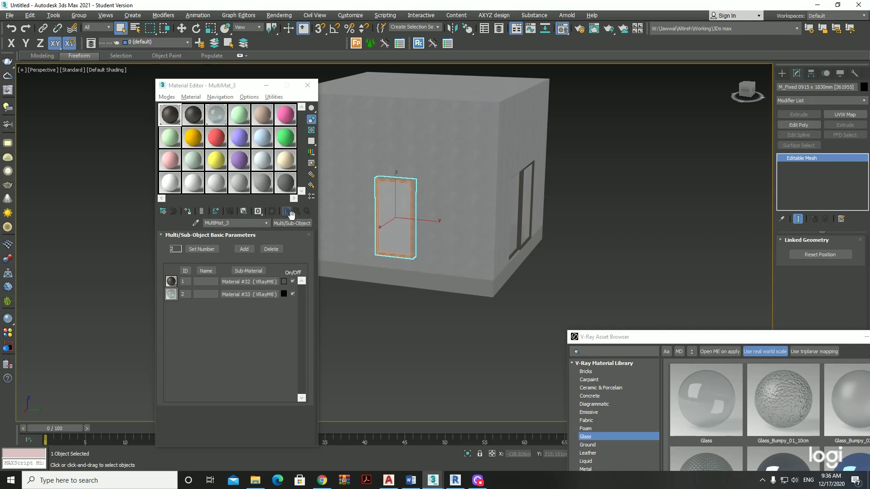
pyautogui.click(191, 214)
pyautogui.keyDown('alt'); pyautogui.moveTo(398, 217); pyautogui.dragTo(474, 221, button='middle'); pyautogui.keyUp('alt')
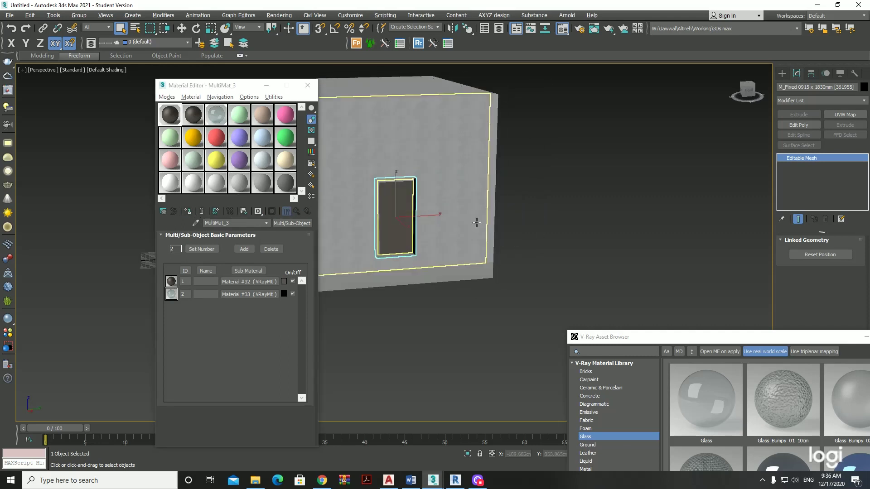
pyautogui.click(196, 223)
pyautogui.click(402, 229)
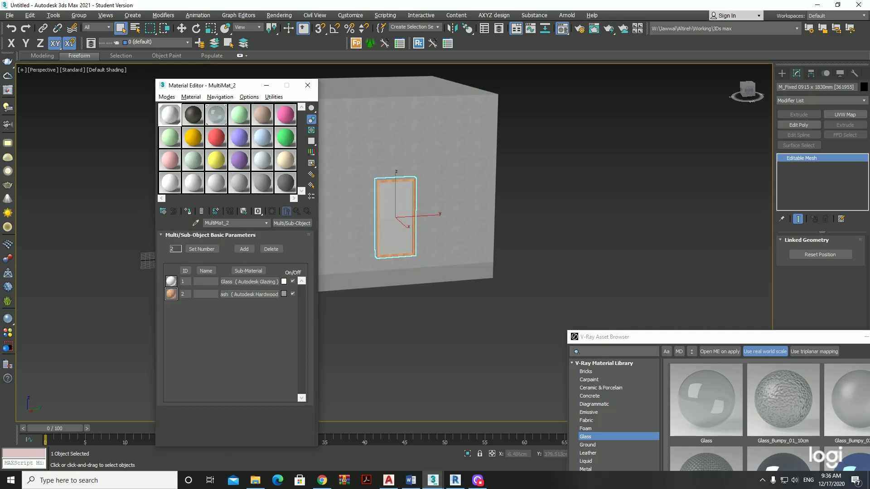
# Step: Instance aluminium Material #32 and glass Material #33 into MultiMat_2's two sub-materials
pyautogui.moveTo(193, 114); pyautogui.dragTo(249, 294)
pyautogui.click(208, 296)
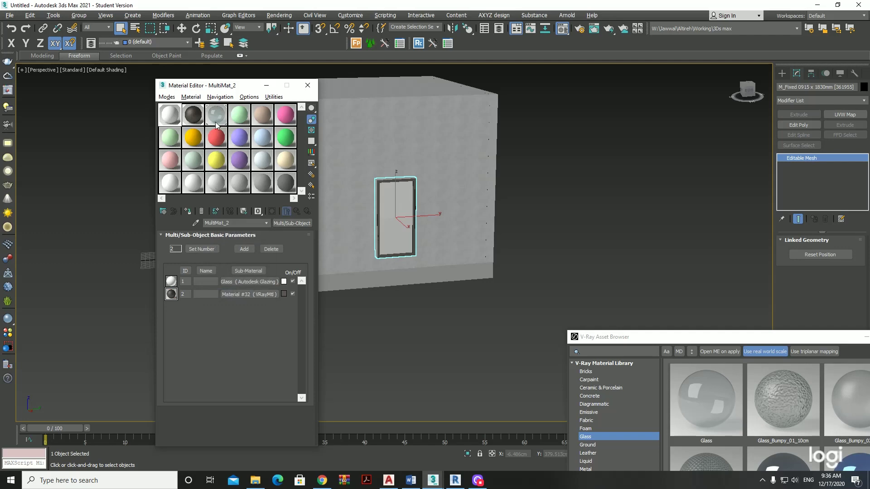
pyautogui.moveTo(172, 292); pyautogui.dragTo(172, 282)
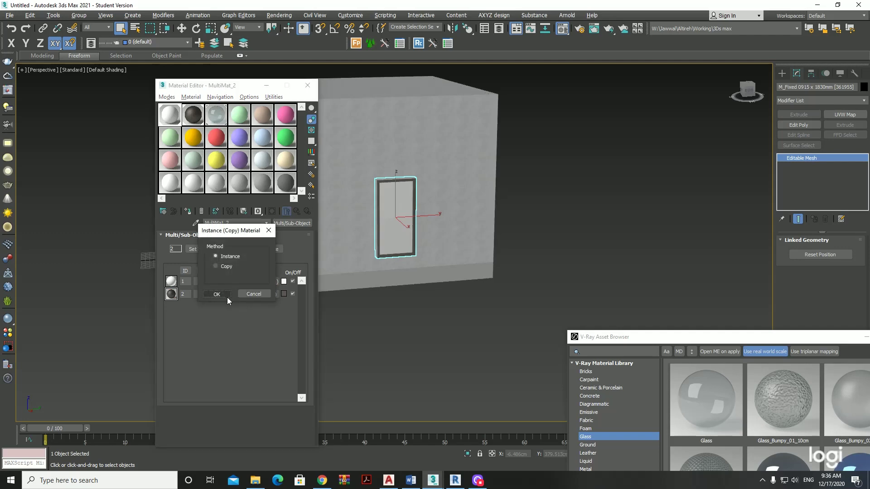
pyautogui.click(213, 296)
pyautogui.moveTo(453, 294)
pyautogui.keyDown('alt'); pyautogui.mouseDown(button='middle')
pyautogui.moveTo(633, 307)
pyautogui.moveTo(660, 354)
pyautogui.mouseUp(button='middle'); pyautogui.keyUp('alt')
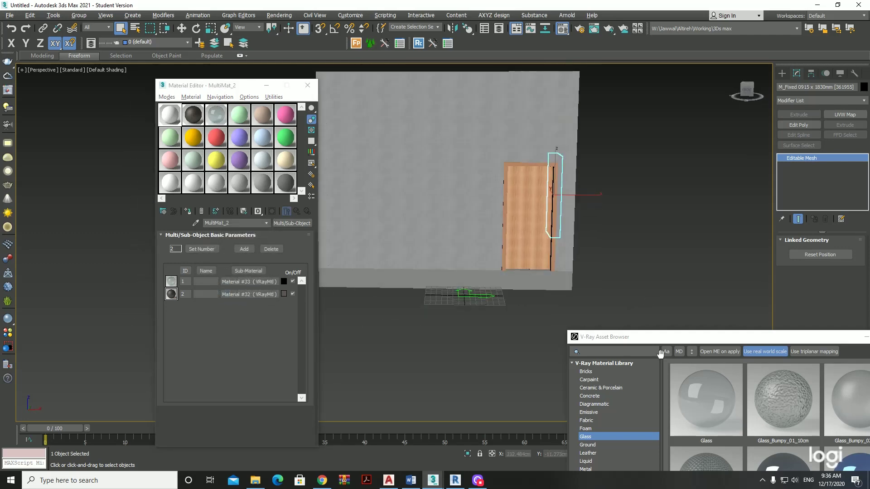
pyautogui.moveTo(653, 340); pyautogui.dragTo(704, 139)
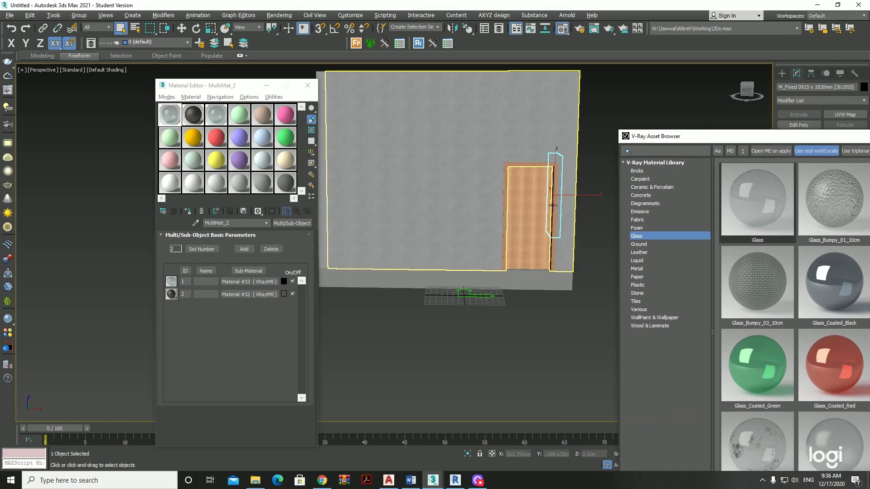
# Step: Apply the light-brown wood flooring from Wood & Laminate to the door
pyautogui.click(659, 325)
pyautogui.moveTo(766, 281); pyautogui.dragTo(534, 250)
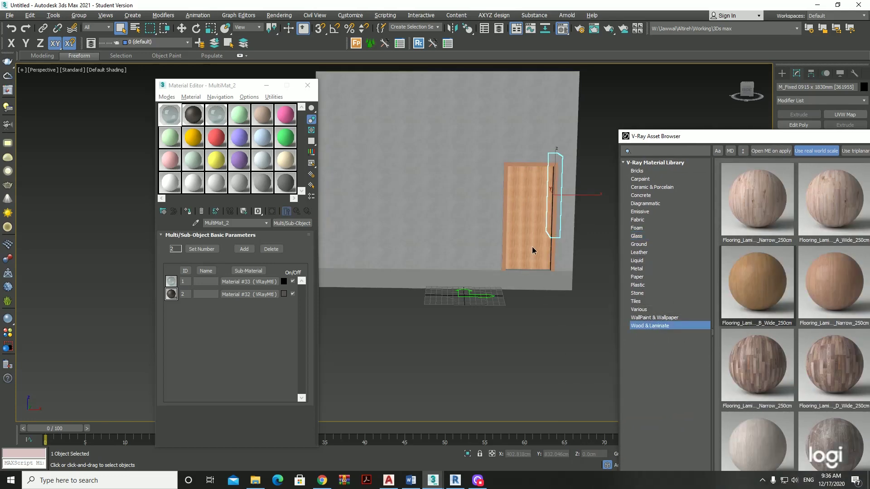
pyautogui.click(534, 222)
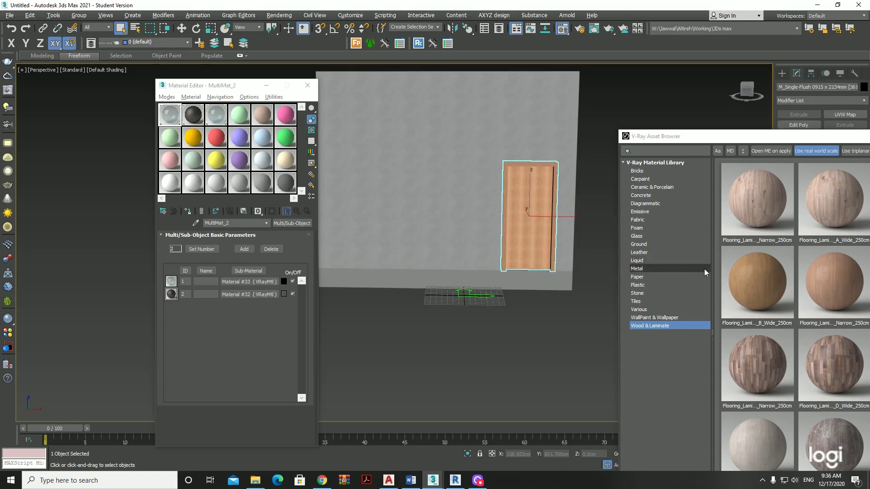
pyautogui.rightClick(756, 267)
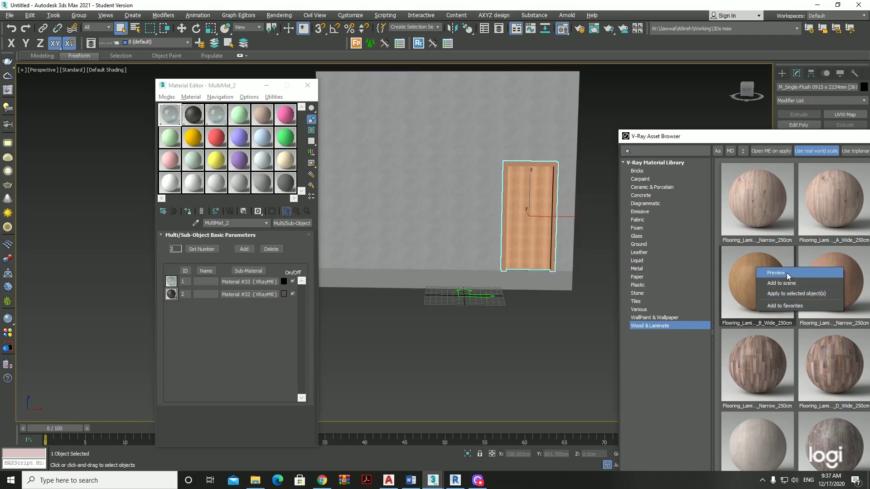
pyautogui.click(789, 293)
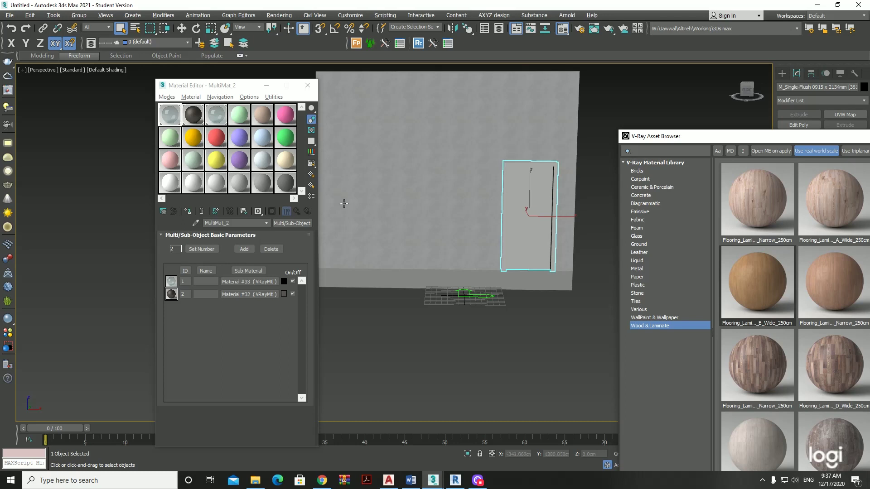
# Step: Load the door's Material #34 into the Material Editor and show its wood texture in the viewport
pyautogui.click(196, 223)
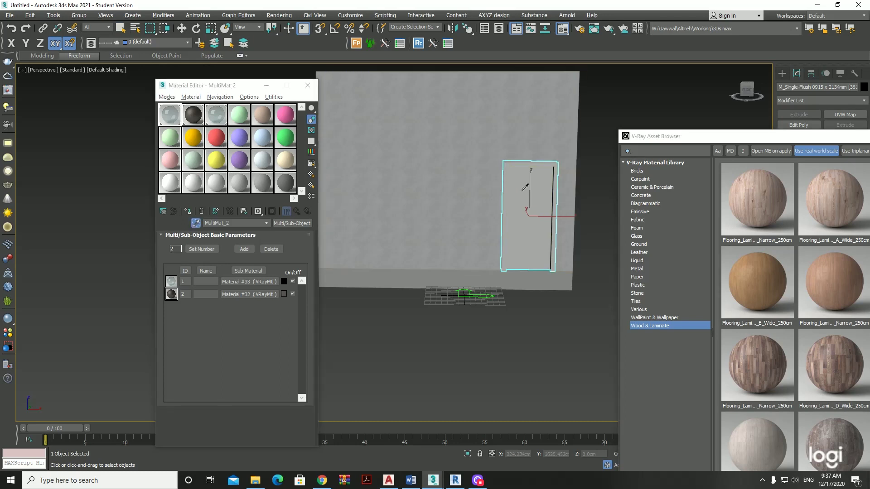
pyautogui.click(524, 187)
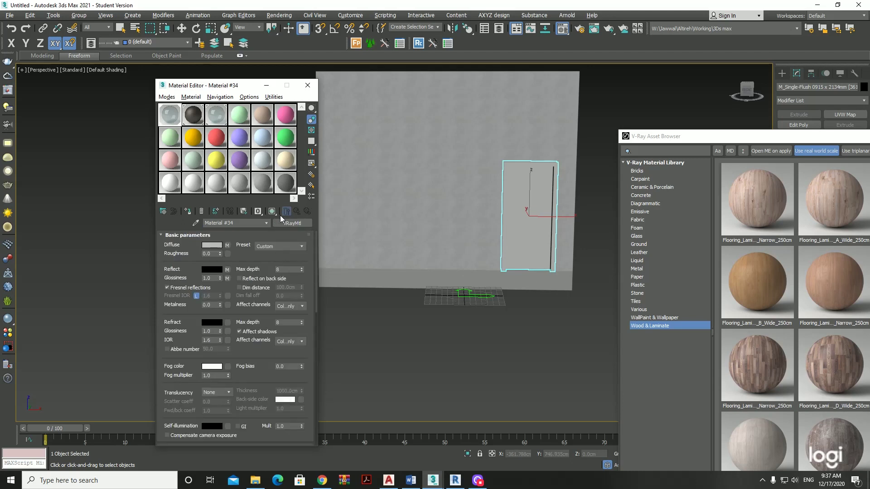
pyautogui.click(274, 212)
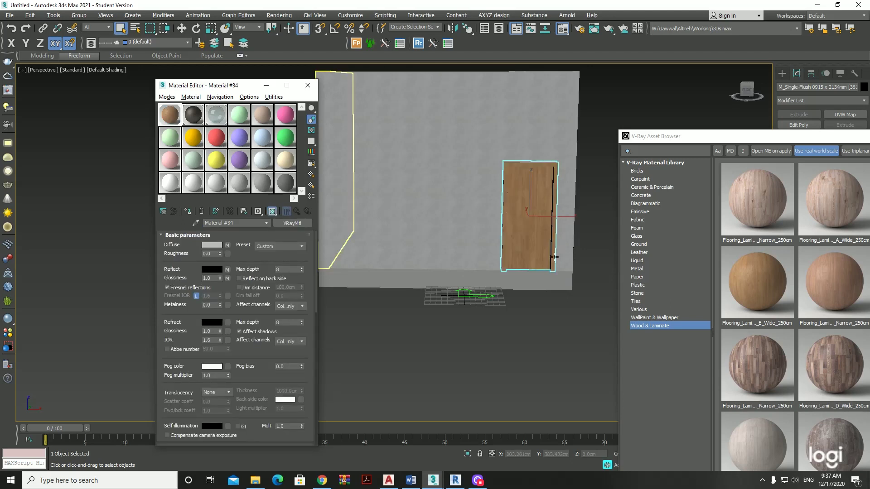
pyautogui.scroll(-5, 553, 257)
pyautogui.keyDown('alt'); pyautogui.moveTo(554, 257); pyautogui.dragTo(521, 236, button='middle'); pyautogui.keyUp('alt')
pyautogui.scroll(10, 521, 236)
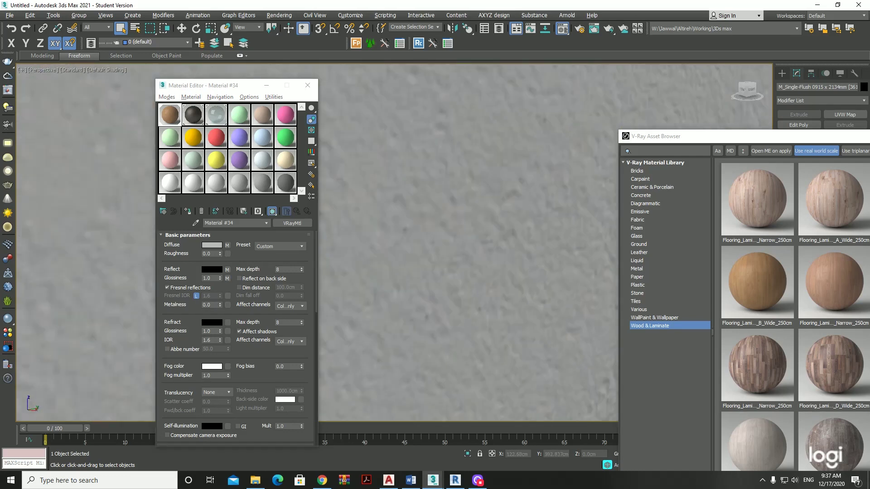
pyautogui.scroll(-6, 394, 244)
pyautogui.scroll(-2, 394, 245)
# Step: Select the floor slab and isolate it in the viewport
pyautogui.click(419, 317)
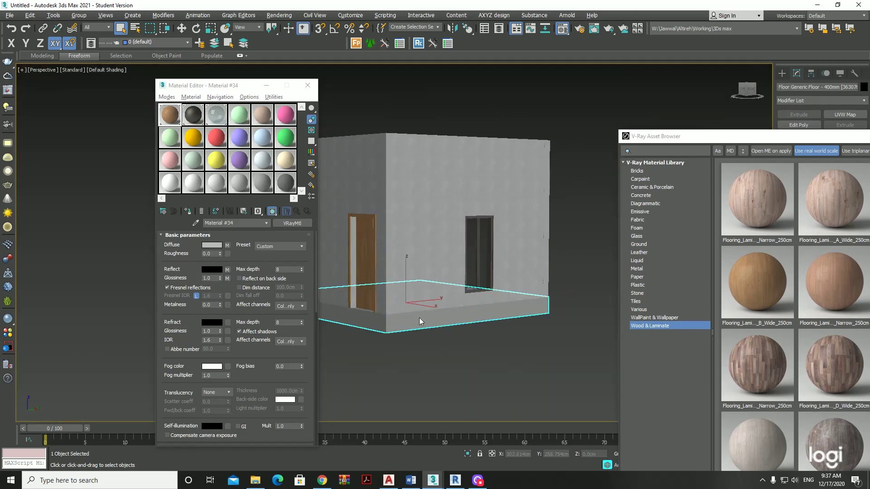
pyautogui.rightClick(417, 289)
pyautogui.click(436, 229)
# Step: Apply the V-Ray Tiles material Tiles_L01_2m to the selected floor slab
pyautogui.moveTo(644, 137); pyautogui.dragTo(596, 70)
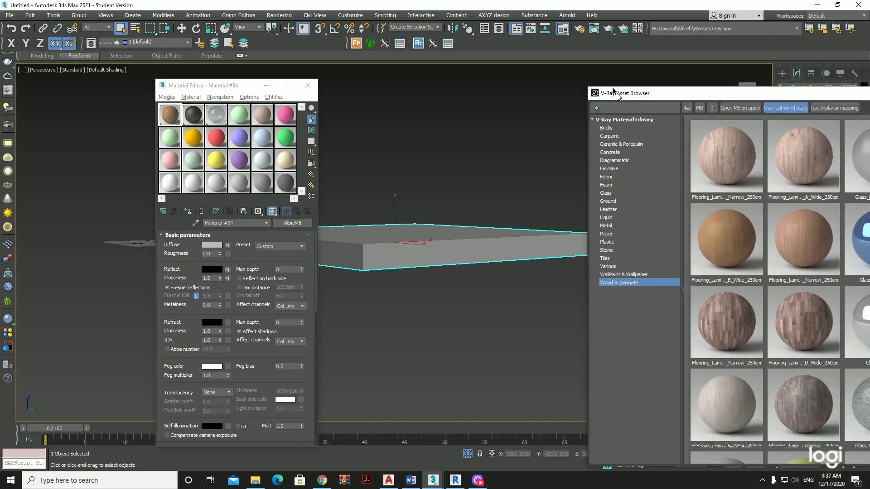
pyautogui.click(588, 234)
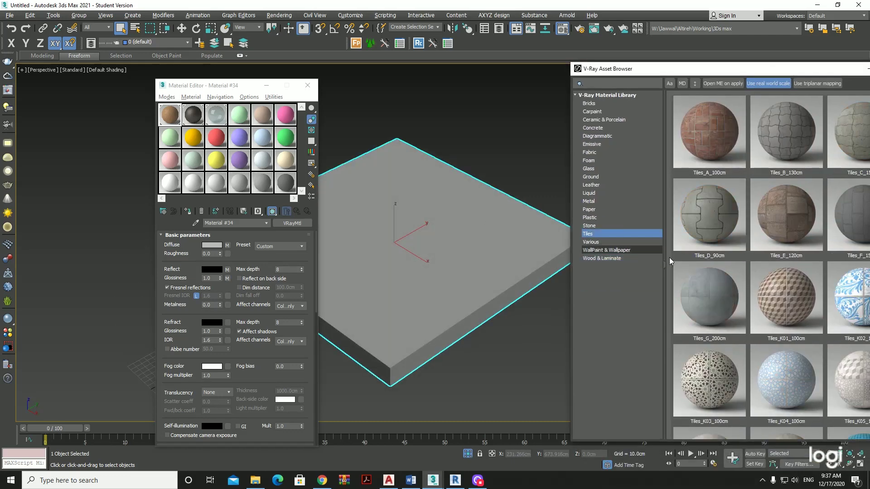
pyautogui.moveTo(730, 73); pyautogui.dragTo(648, 46)
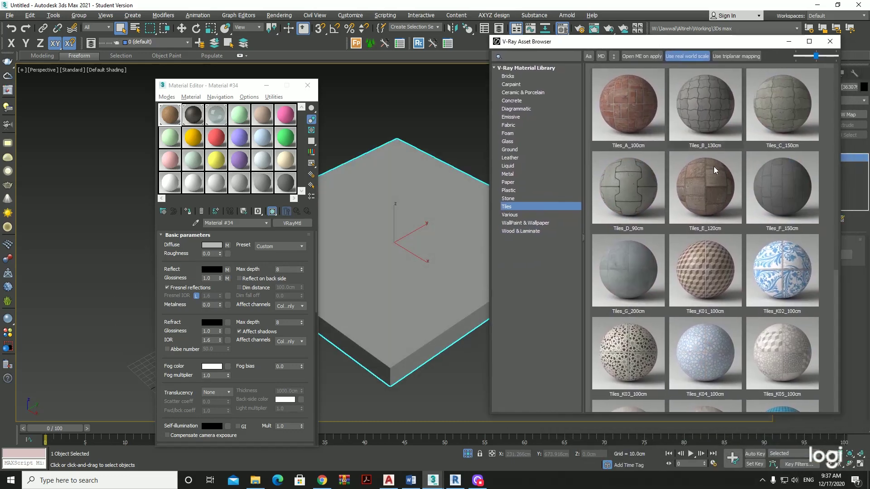
pyautogui.scroll(-5, 734, 226)
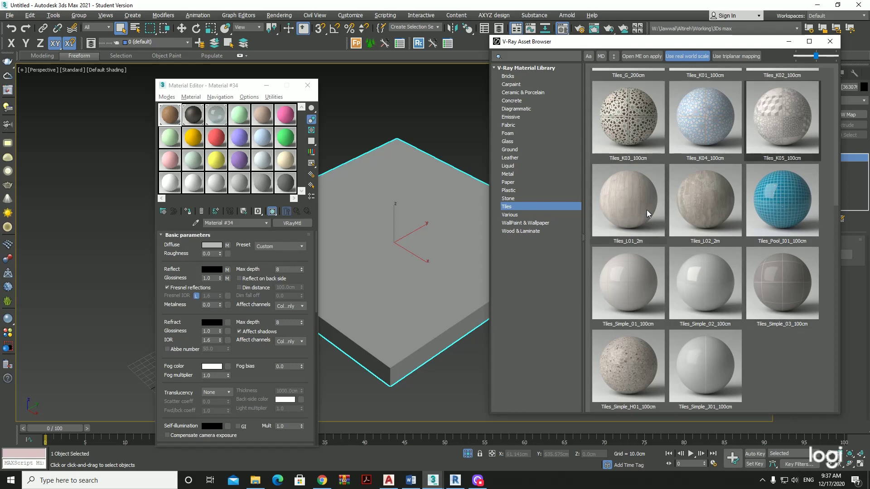
pyautogui.rightClick(450, 235)
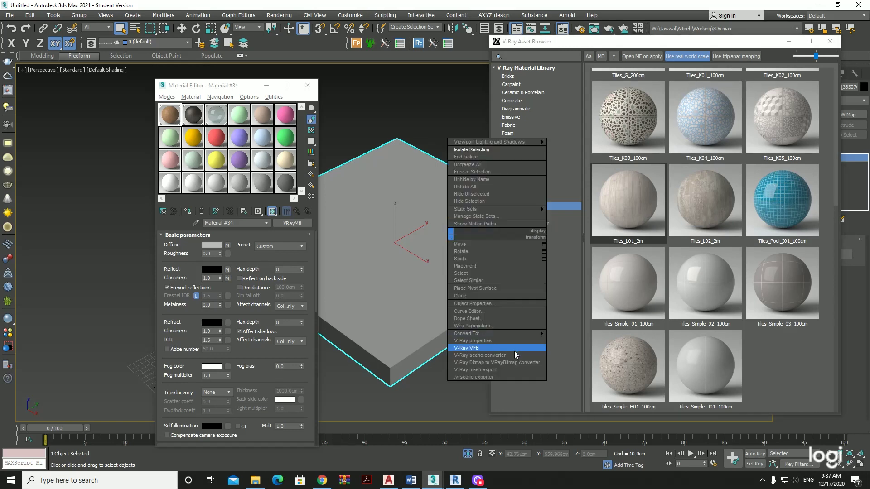
pyautogui.rightClick(618, 206)
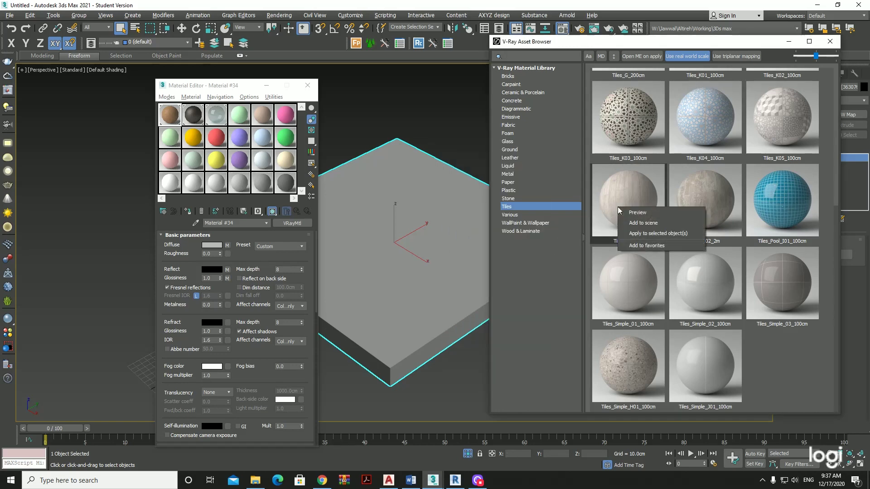
pyautogui.click(639, 234)
pyautogui.moveTo(631, 37); pyautogui.dragTo(583, 351)
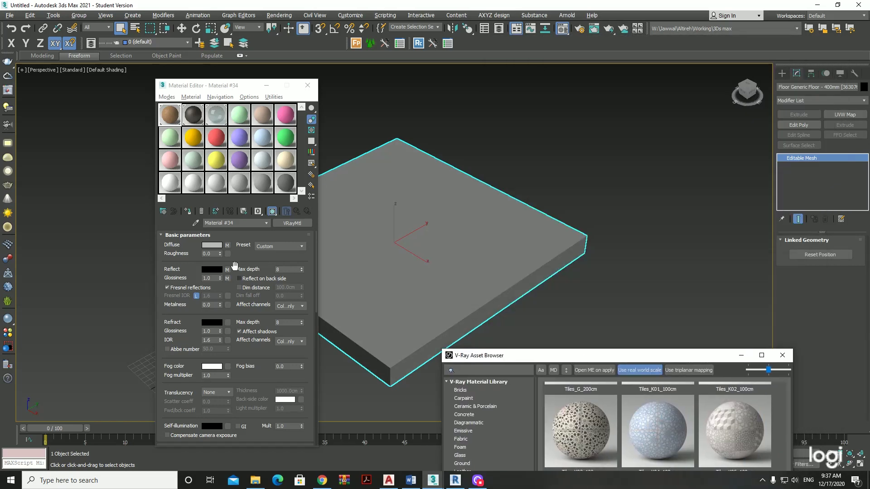
# Step: Pick the floor's material into the Material Editor and show its tile texture in the viewport
pyautogui.click(196, 222)
pyautogui.click(402, 225)
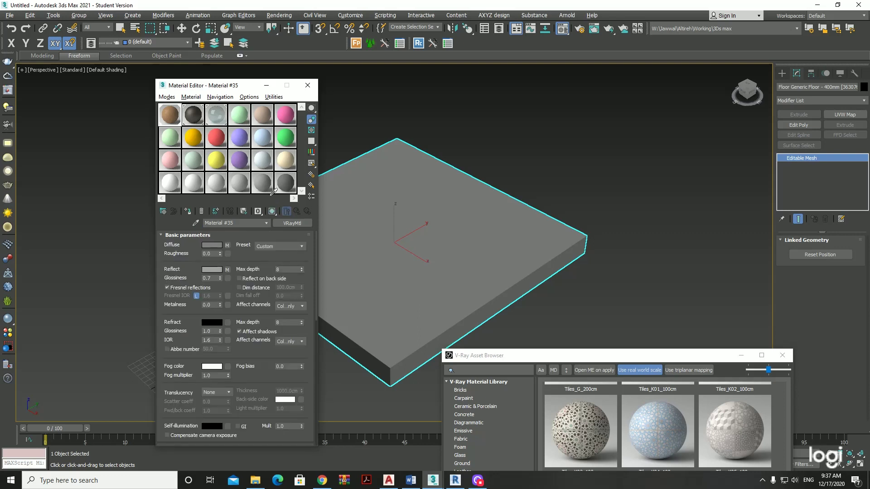
pyautogui.click(273, 212)
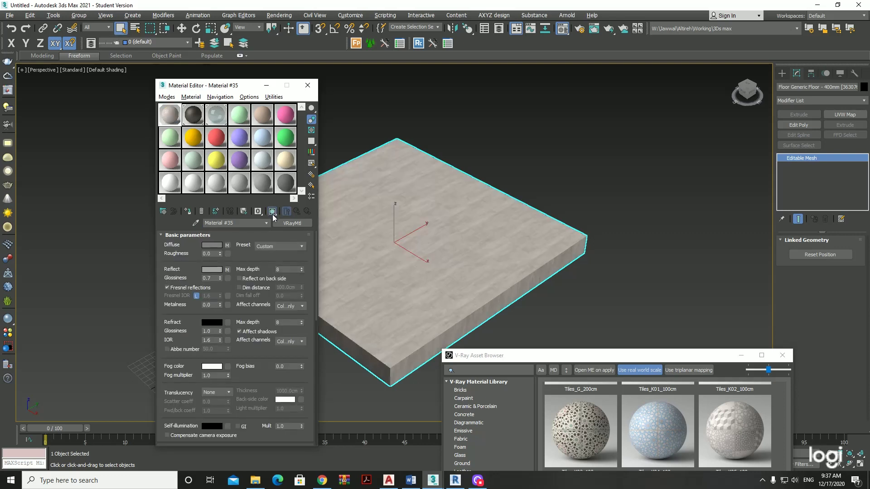
pyautogui.scroll(2, 485, 269)
pyautogui.scroll(3, 481, 256)
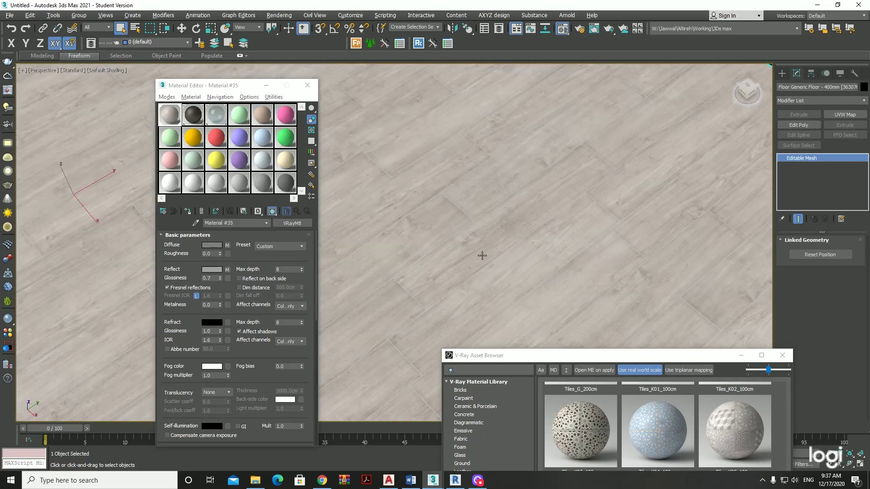
pyautogui.scroll(-2, 485, 267)
pyautogui.moveTo(520, 358); pyautogui.dragTo(865, 226)
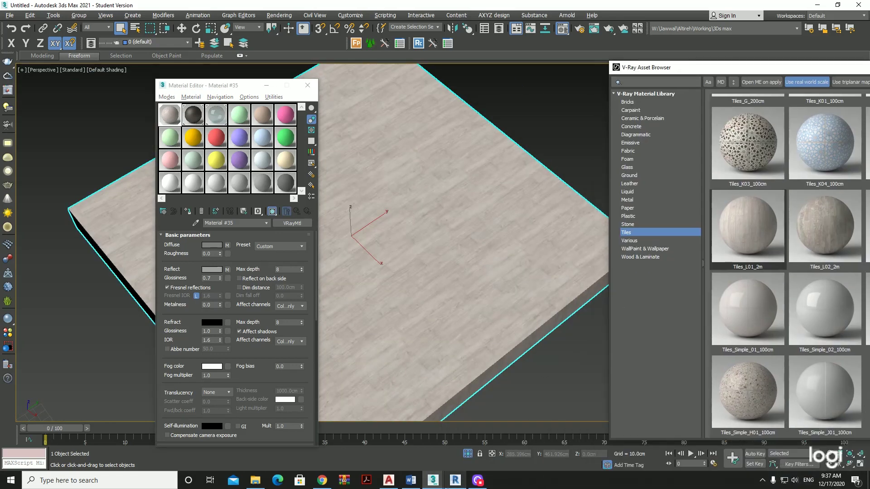
# Step: Bring the whole house back into view, orbit to the windowed wall and isolate it
pyautogui.click(467, 454)
pyautogui.keyDown('alt'); pyautogui.moveTo(521, 290); pyautogui.dragTo(580, 282, button='middle'); pyautogui.keyUp('alt')
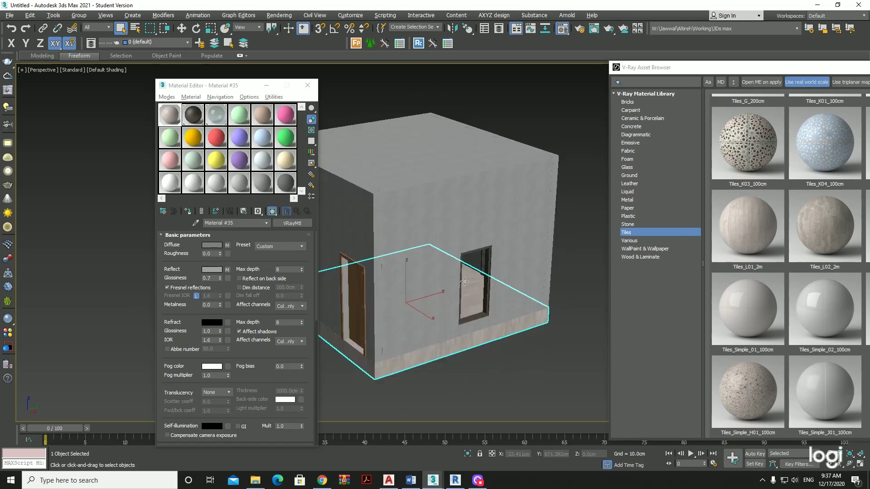
pyautogui.keyDown('alt'); pyautogui.moveTo(408, 243); pyautogui.dragTo(569, 246, button='middle'); pyautogui.keyUp('alt')
pyautogui.scroll(3, 332, 257)
pyautogui.scroll(-5, 332, 258)
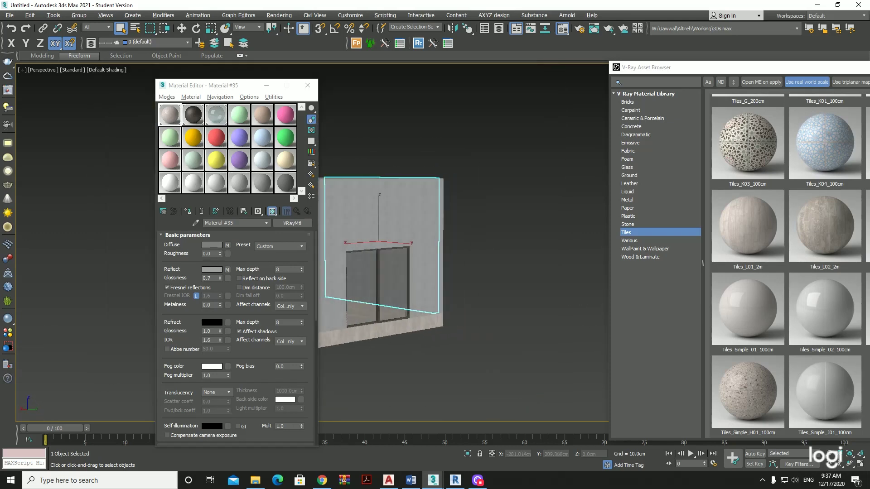
pyautogui.keyDown('alt'); pyautogui.moveTo(332, 257); pyautogui.dragTo(379, 284, button='middle'); pyautogui.keyUp('alt')
pyautogui.rightClick(379, 283)
pyautogui.click(469, 252)
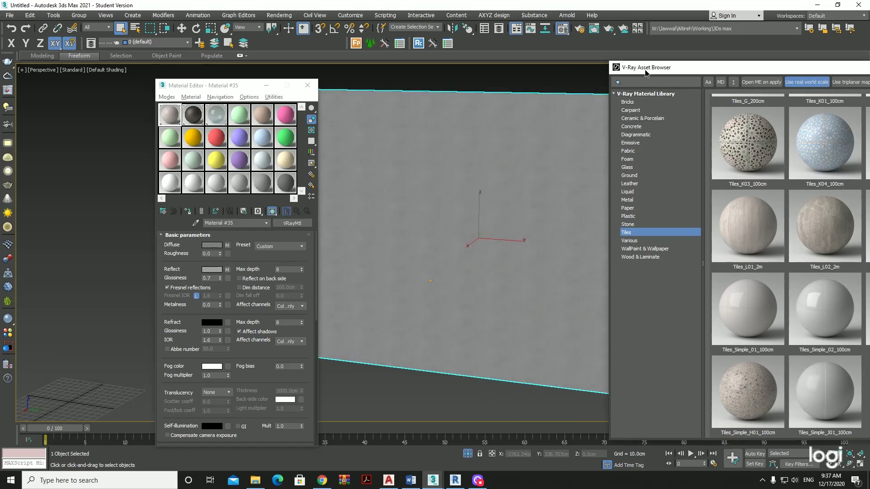
# Step: Apply Wallpaper_B01_Blue_20cm from WallPaint & Wallpaper to the wall and pick it into the editor
pyautogui.moveTo(609, 118); pyautogui.dragTo(568, 118)
pyautogui.click(600, 256)
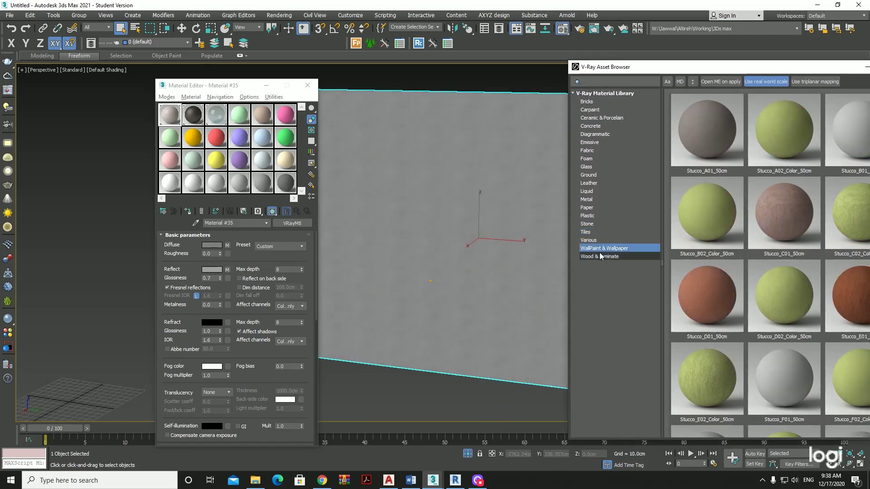
pyautogui.moveTo(634, 67); pyautogui.dragTo(504, 59)
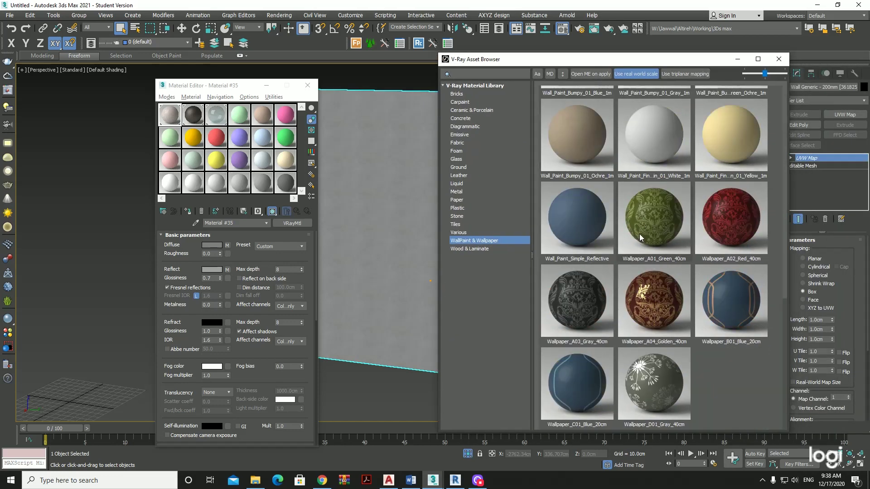
pyautogui.rightClick(661, 387)
pyautogui.click(745, 290)
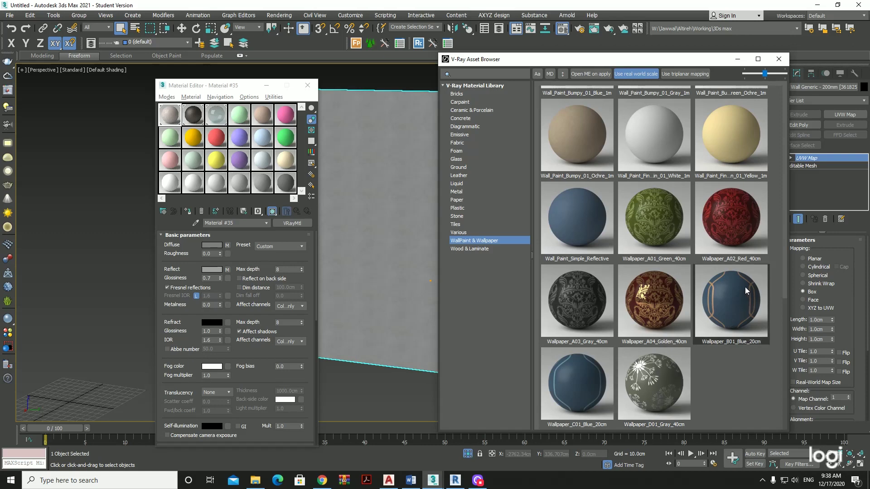
pyautogui.rightClick(746, 290)
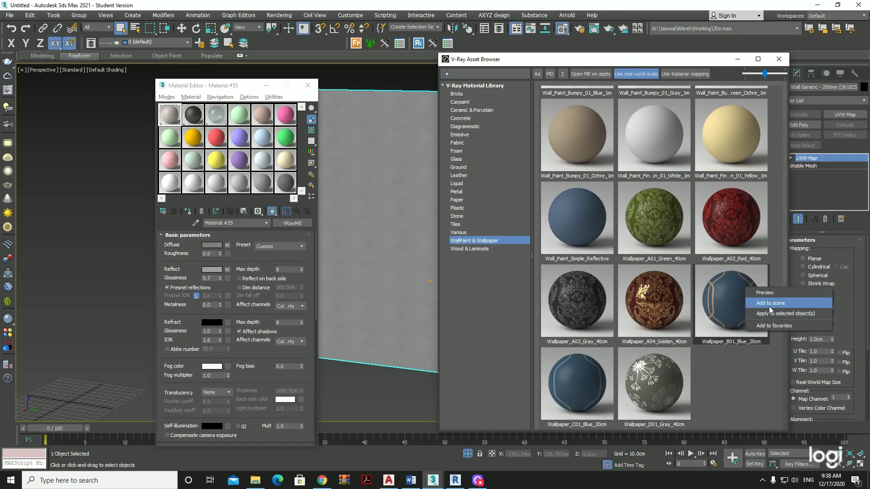
pyautogui.click(769, 314)
pyautogui.click(196, 222)
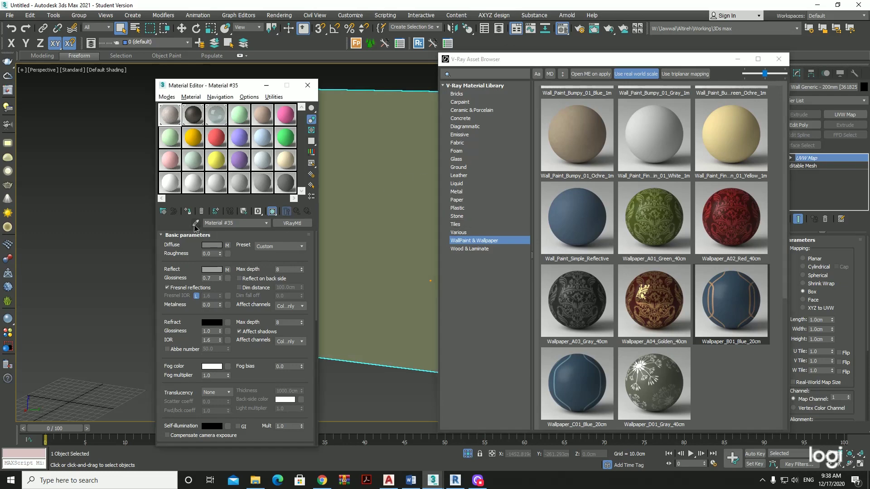
pyautogui.click(359, 221)
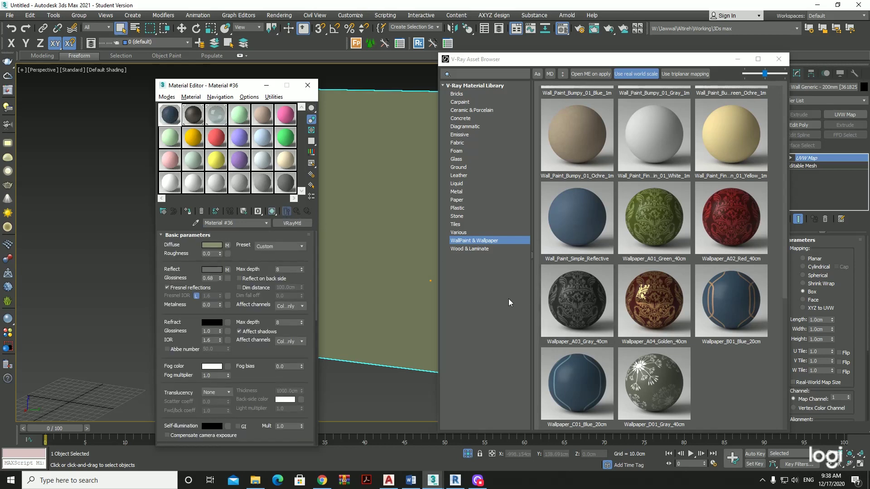
# Step: Replace it with Wallpaper_A03_Gray_40cm, load it as Material #37 and show its texture
pyautogui.click(574, 309)
pyautogui.rightClick(573, 298)
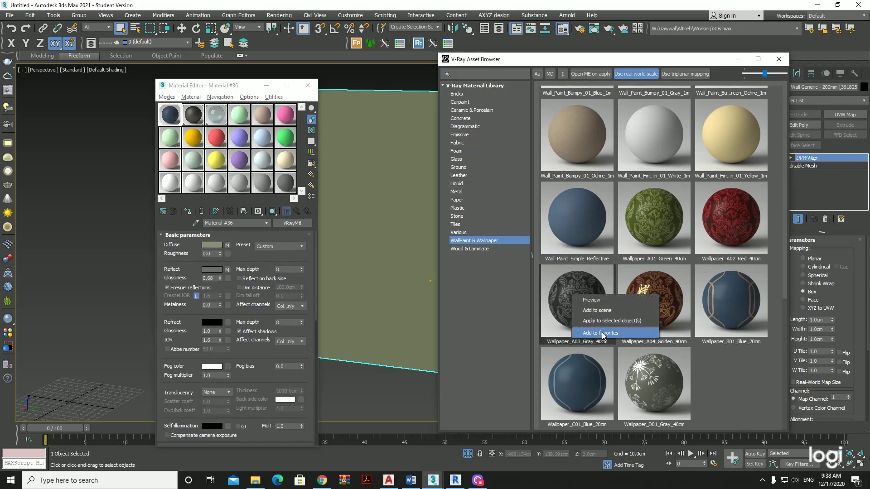
pyautogui.click(604, 330)
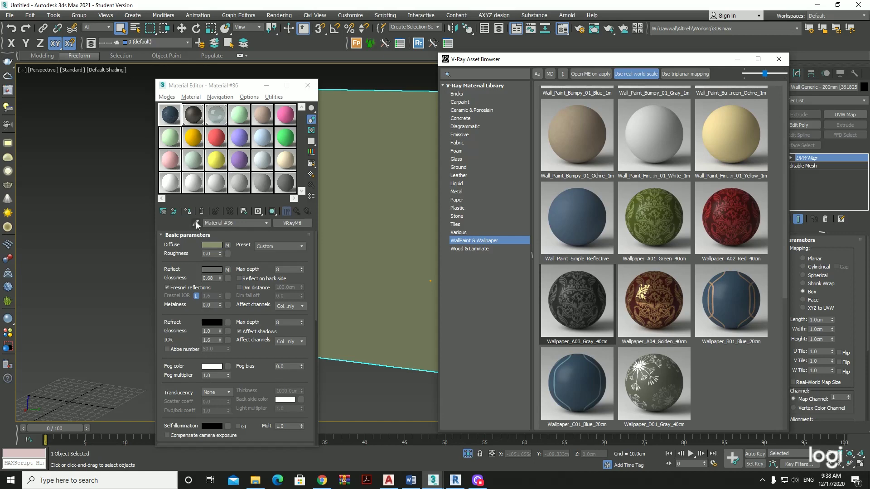
pyautogui.click(196, 224)
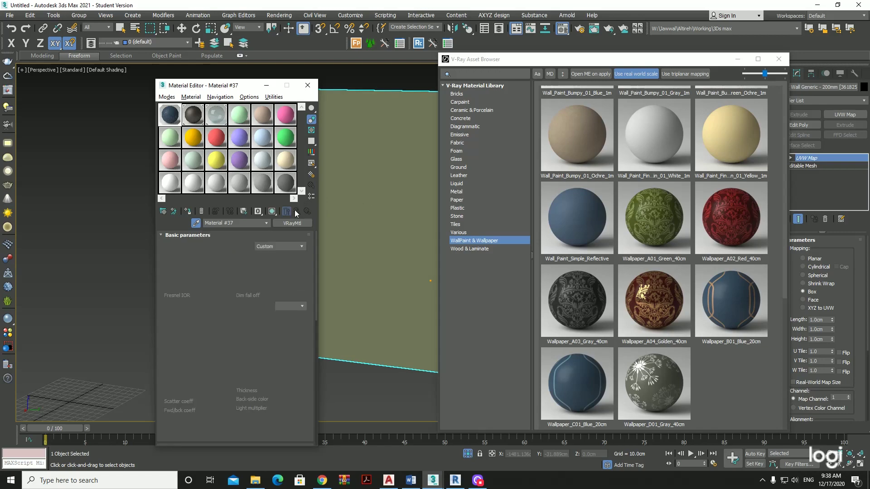
pyautogui.click(275, 213)
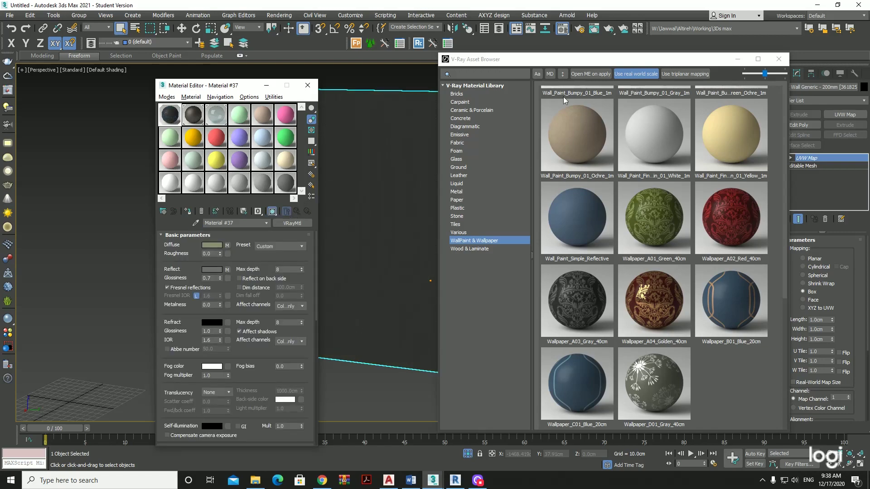
# Step: Set the wall's Box UVW Map Length, Width and Height to 200 cm
pyautogui.moveTo(603, 63); pyautogui.dragTo(483, 414)
pyautogui.scroll(3, 478, 217)
pyautogui.scroll(3, 501, 231)
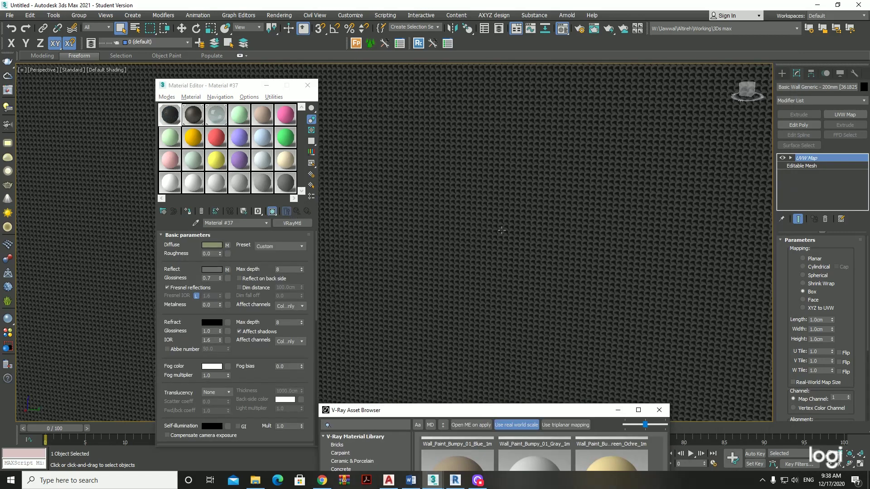
pyautogui.scroll(3, 502, 237)
pyautogui.scroll(2, 509, 232)
pyautogui.scroll(-2, 509, 254)
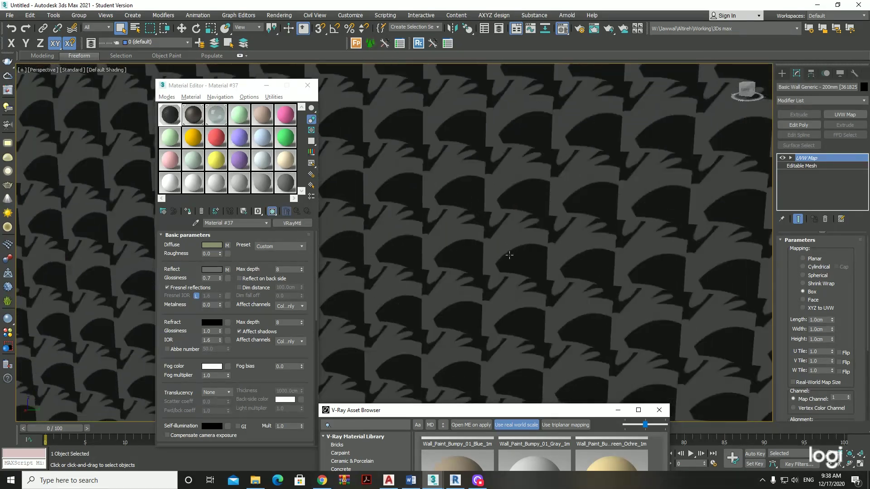
pyautogui.scroll(-5, 509, 256)
pyautogui.scroll(-6, 511, 259)
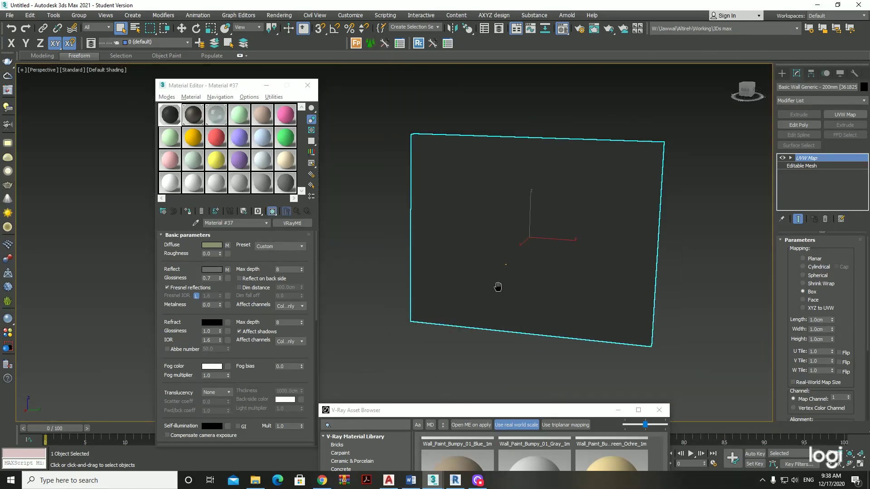
pyautogui.write('20')
pyautogui.press('Tab')
pyautogui.doubleClick(814, 320)
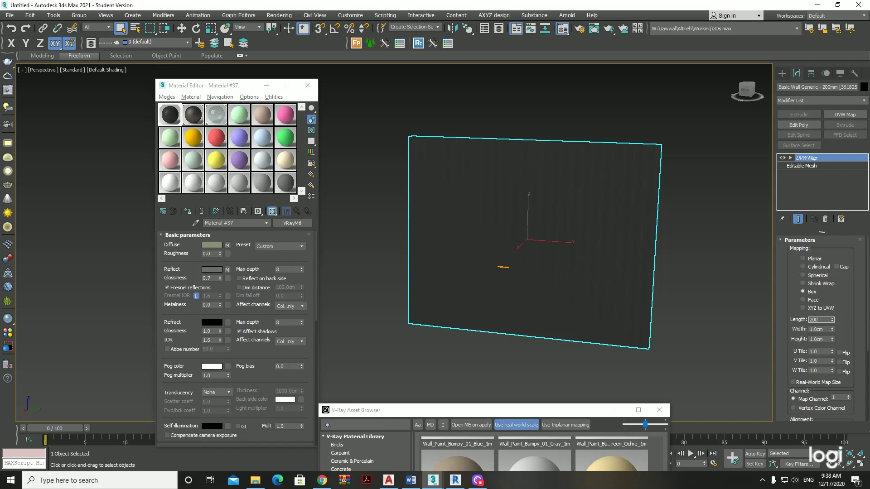
pyautogui.press('Tab')
pyautogui.write('2')
pyautogui.press('Tab')
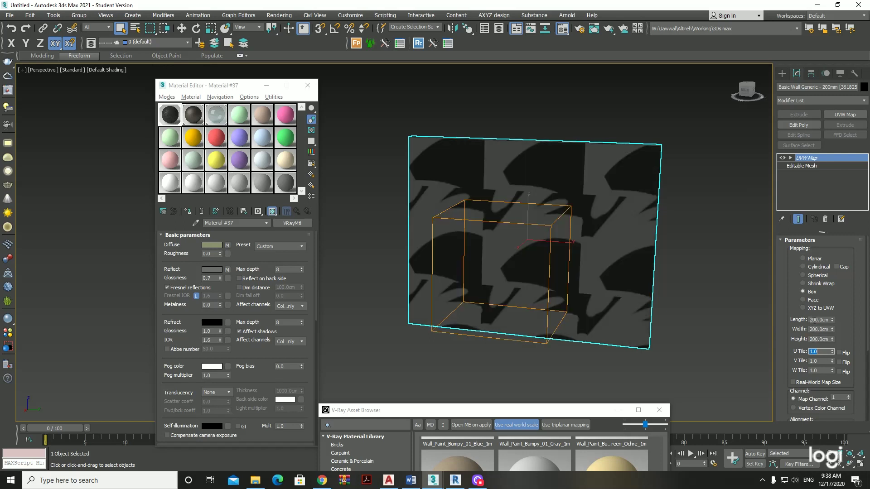
pyautogui.scroll(5, 575, 270)
pyautogui.scroll(3, 553, 311)
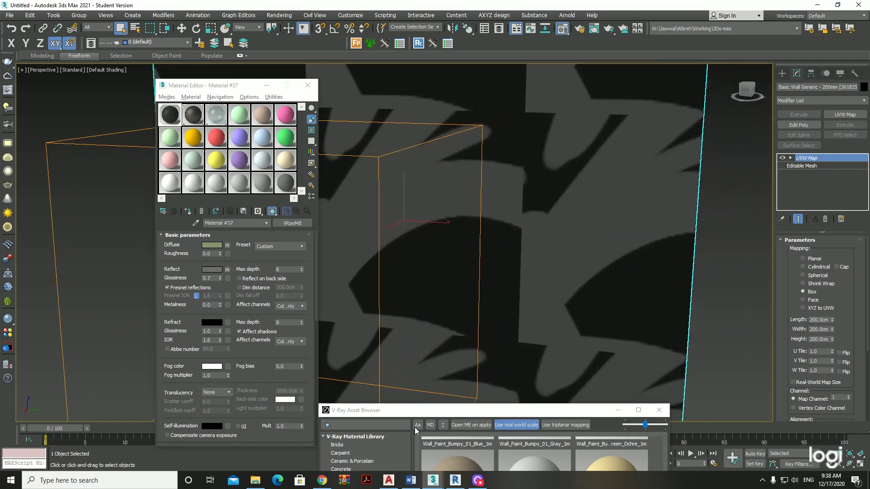
pyautogui.moveTo(452, 414); pyautogui.dragTo(621, 101)
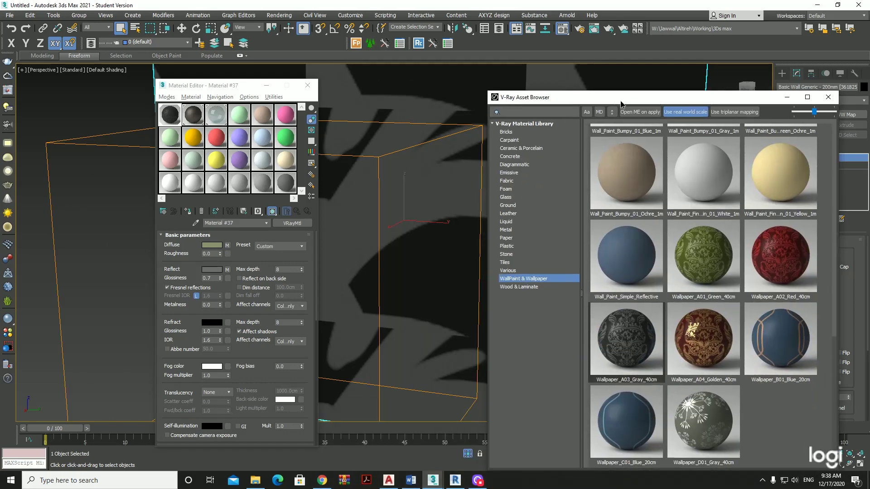
# Step: Reapply Wallpaper_A03_Gray to the wall and load it into the Material Editor as Material #38
pyautogui.rightClick(625, 329)
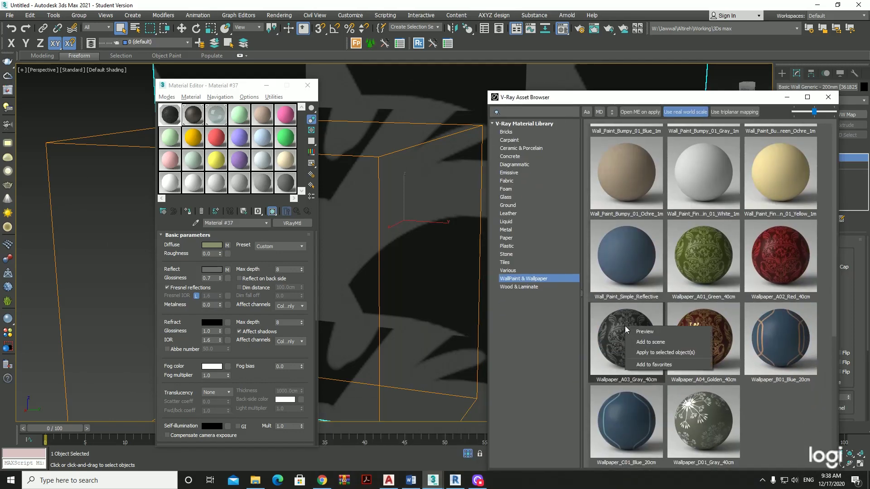
pyautogui.click(655, 354)
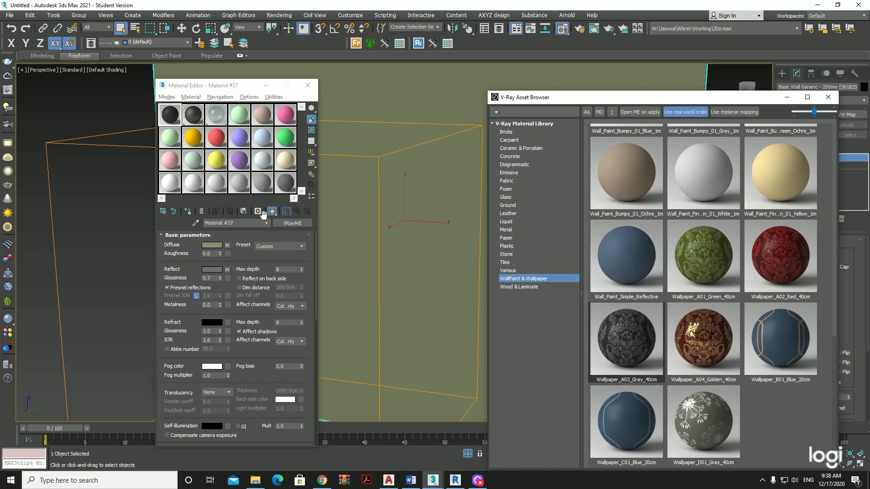
pyautogui.click(196, 222)
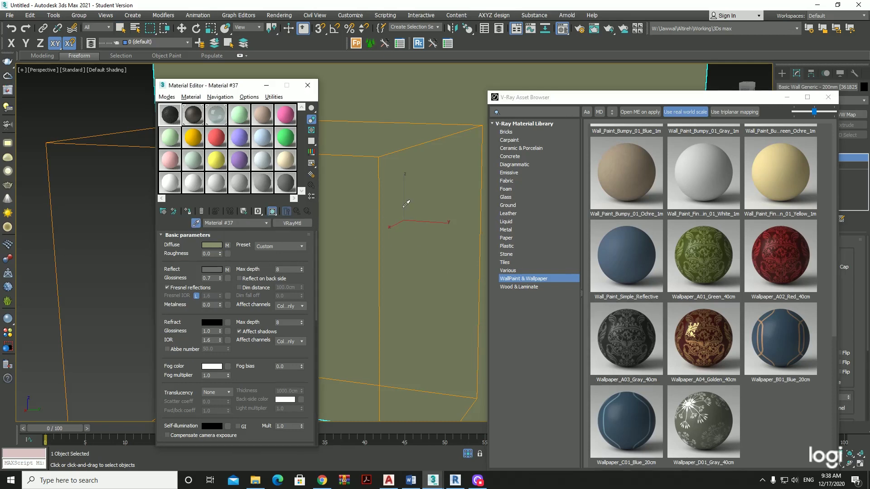
pyautogui.click(406, 204)
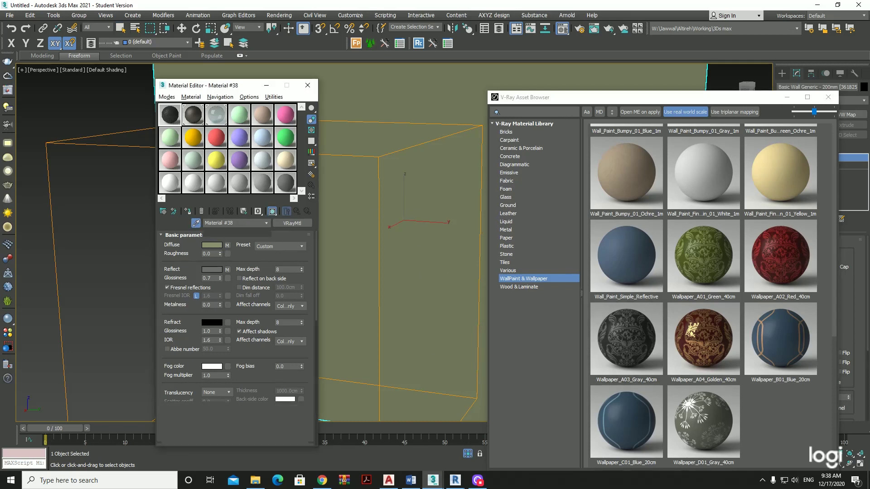
pyautogui.click(477, 480)
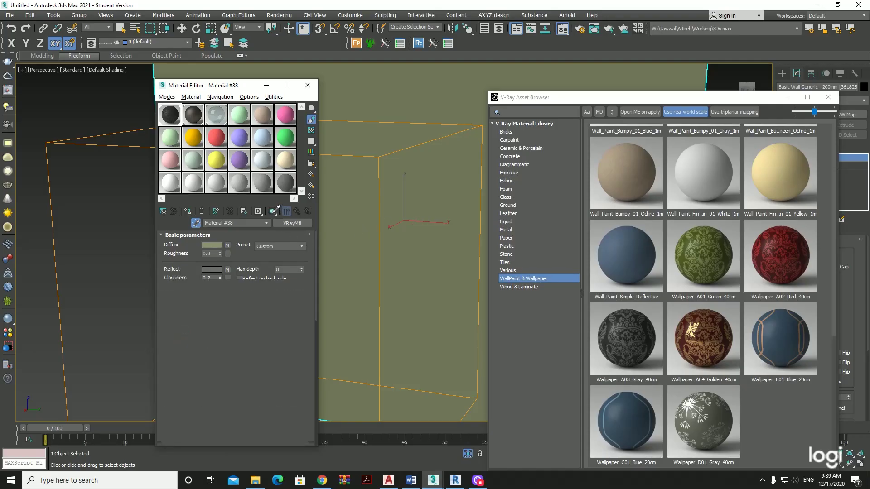
pyautogui.click(273, 211)
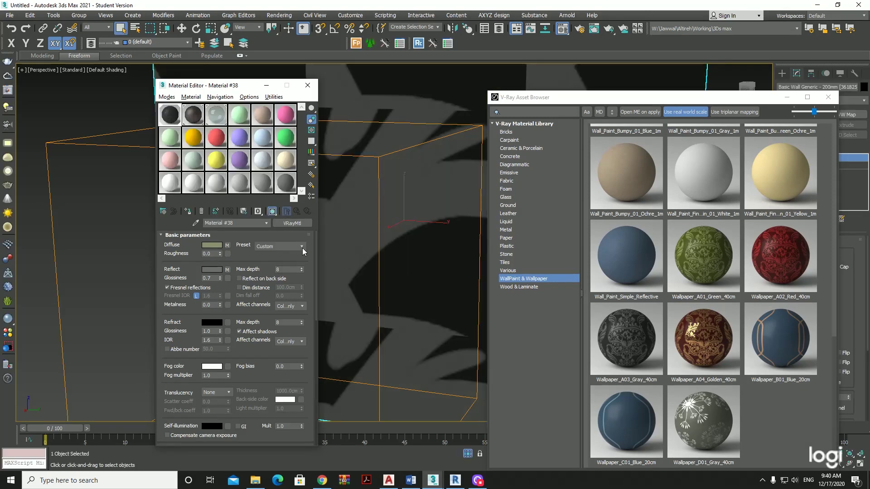
# Step: Open the diffuse Mix's Mix Amount VRayBitmap and show the wallpaper texture on the wall
pyautogui.click(228, 246)
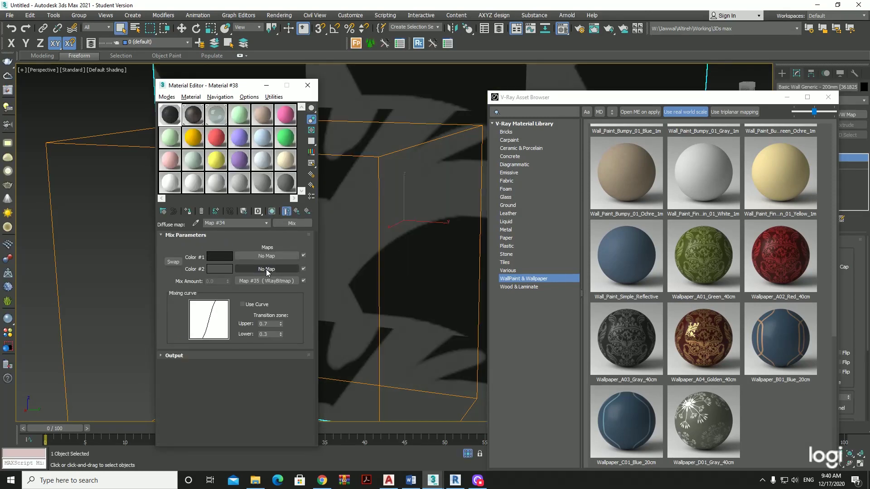
pyautogui.click(273, 281)
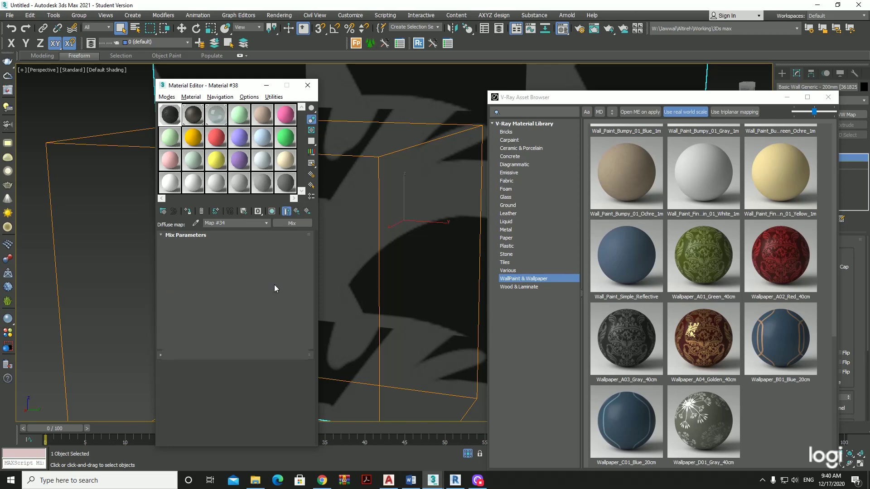
pyautogui.click(272, 211)
pyautogui.click(547, 104)
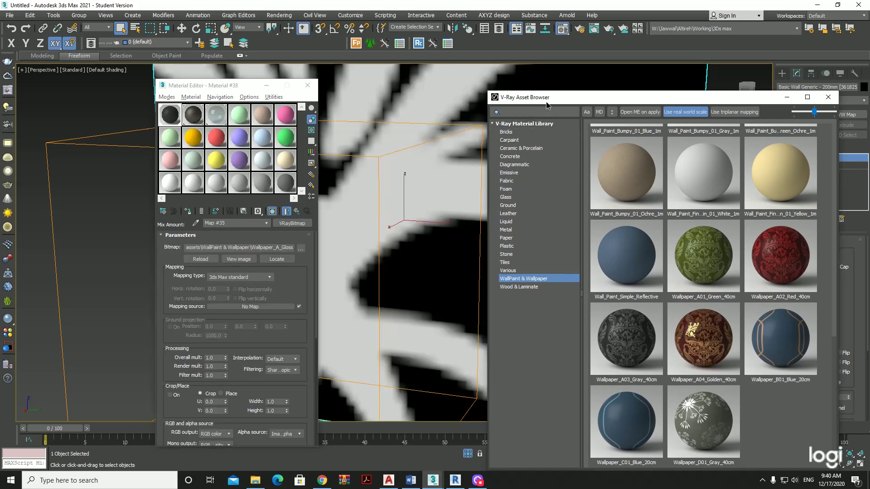
pyautogui.click(787, 97)
# Step: Try a 1 cm UVW Map size for the wallpaper
pyautogui.click(832, 318)
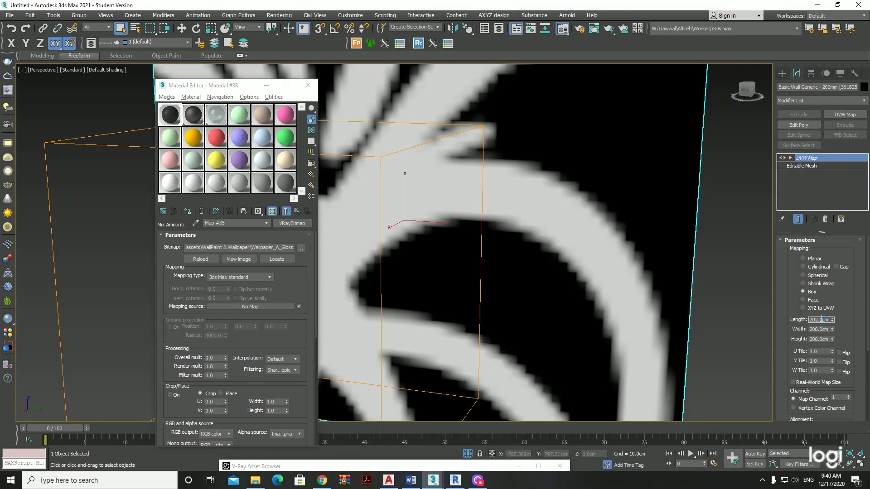
pyautogui.write('1')
pyautogui.press('Tab')
pyautogui.write('1')
pyautogui.press('Tab')
pyautogui.write('1')
pyautogui.press('Tab')
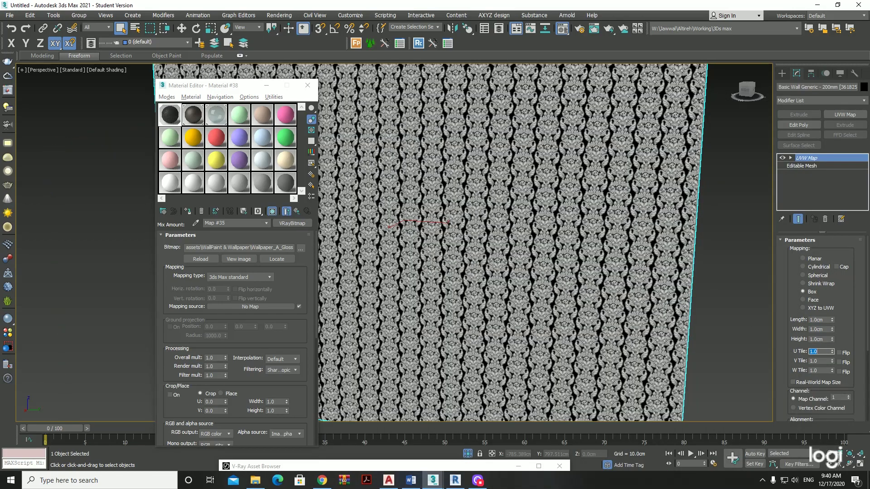
pyautogui.scroll(-10, 639, 285)
pyautogui.scroll(-2, 640, 285)
pyautogui.scroll(6, 640, 284)
pyautogui.scroll(-3, 639, 285)
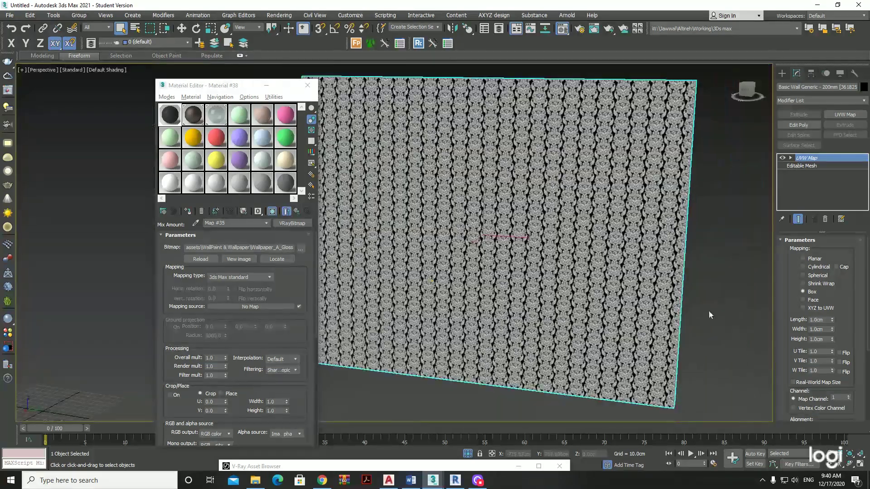
pyautogui.scroll(-1, 640, 284)
# Step: Set the UVW Map Length, Width and Height to 3 cm, passing through 2 cm
pyautogui.doubleClick(827, 321)
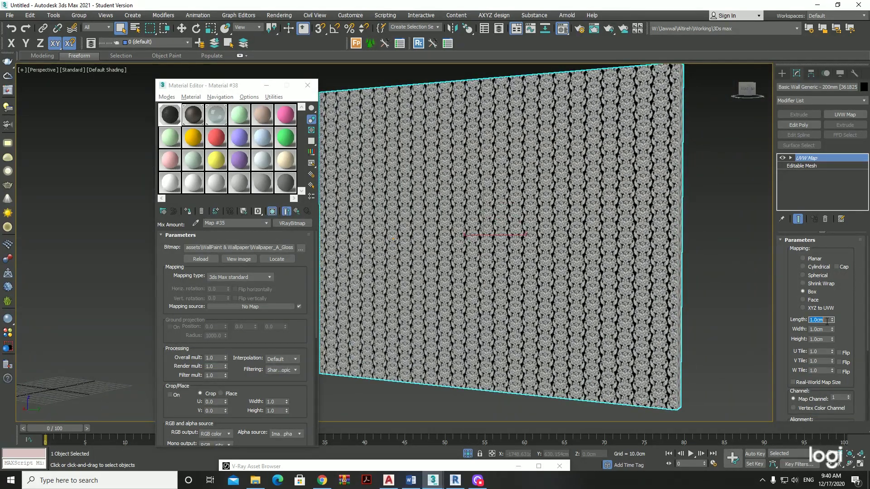
pyautogui.write('2')
pyautogui.press('Tab')
pyautogui.write('2')
pyautogui.press('Tab')
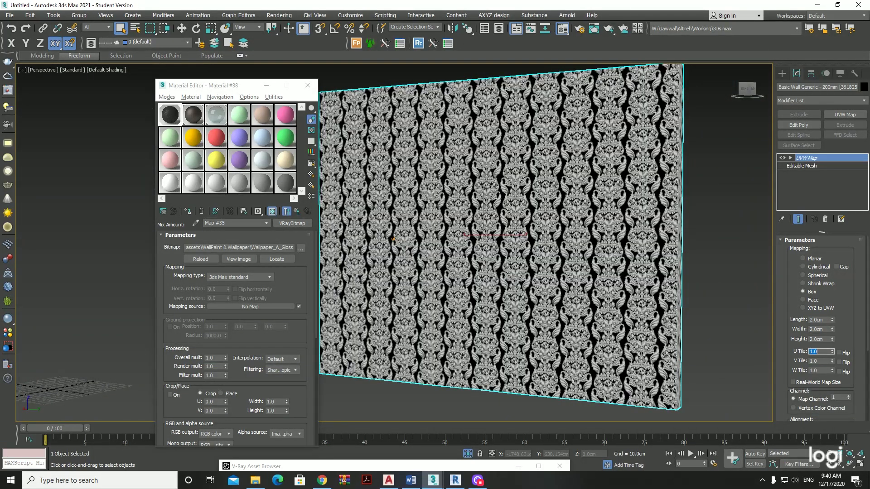
pyautogui.write('2')
pyautogui.press('Tab')
pyautogui.doubleClick(822, 320)
pyautogui.write('3')
pyautogui.press('Tab')
pyautogui.write('3')
pyautogui.press('Tab')
pyautogui.write('3')
pyautogui.press('Tab')
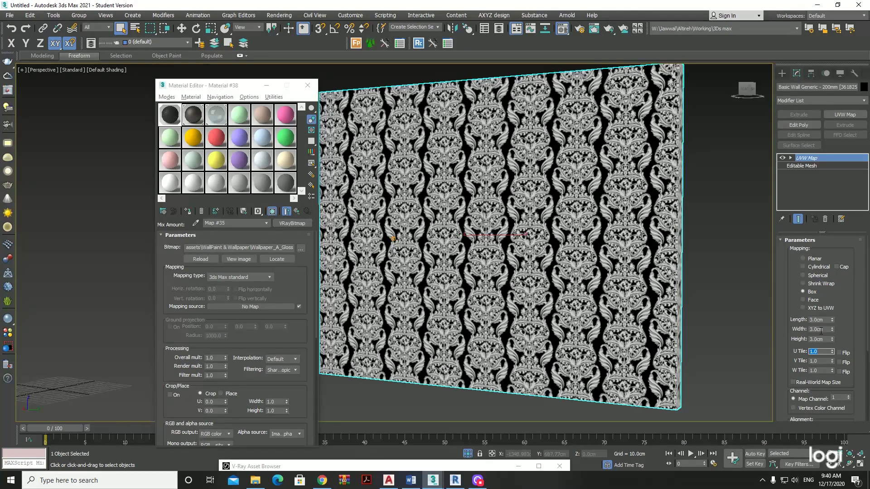
# Step: Close the Material Editor, clear the selection and maximize the Top viewport on the house plan
pyautogui.keyDown('alt'); pyautogui.moveTo(614, 287); pyautogui.dragTo(434, 286, button='middle'); pyautogui.keyUp('alt')
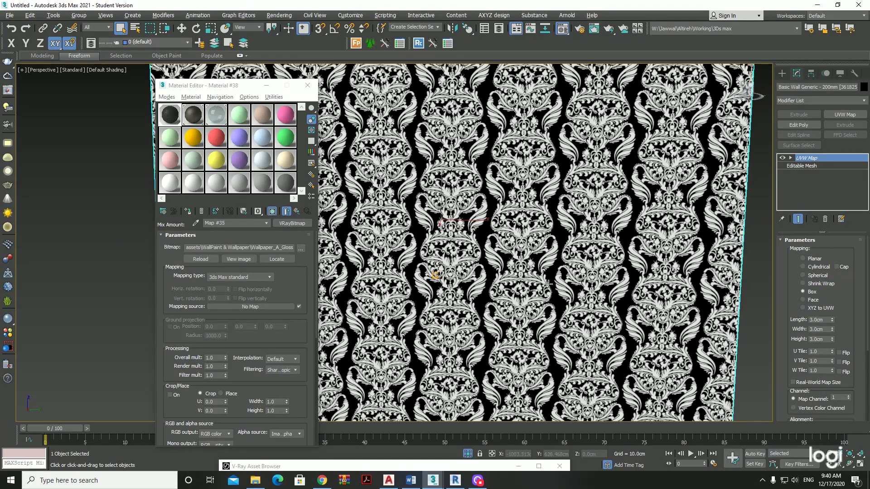
pyautogui.scroll(-3, 546, 278)
pyautogui.keyDown('alt'); pyautogui.moveTo(430, 291); pyautogui.dragTo(585, 274, button='middle'); pyautogui.keyUp('alt')
pyautogui.scroll(3, 453, 249)
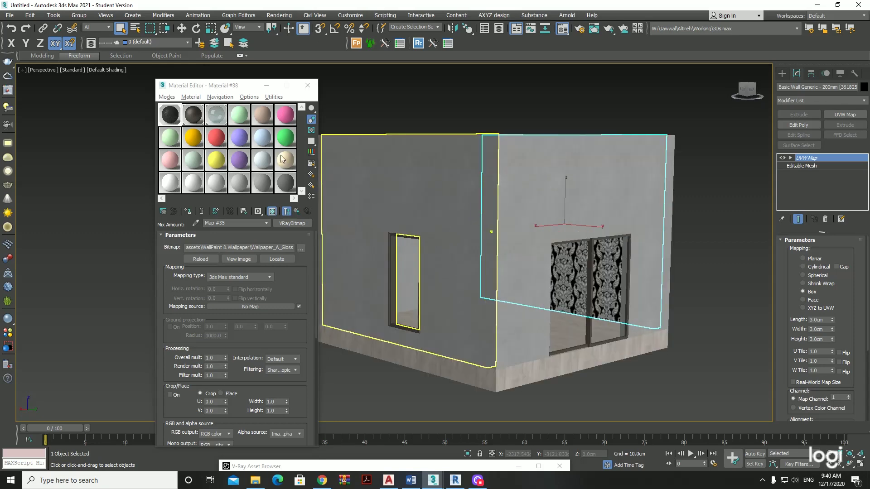
pyautogui.click(307, 86)
pyautogui.click(396, 111)
pyautogui.hotkey('alt', 'w')
pyautogui.click(194, 169)
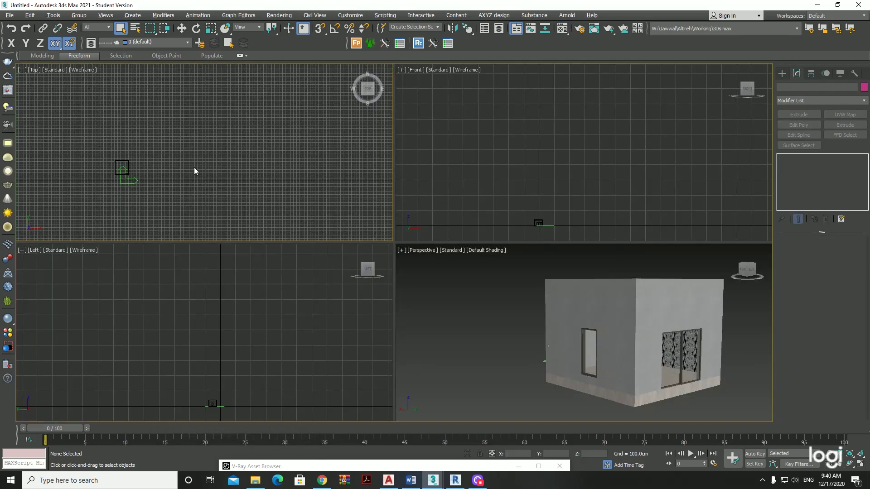
pyautogui.hotkey('alt', 'w')
pyautogui.moveTo(421, 288); pyautogui.dragTo(526, 291, button='middle')
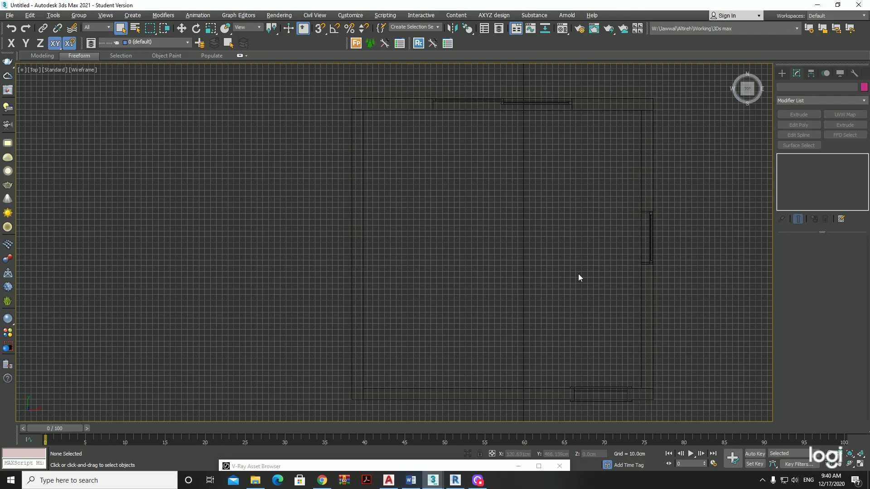
# Step: Create a Target camera in the Top view, dragged diagonally from a corner across the room
pyautogui.click(782, 73)
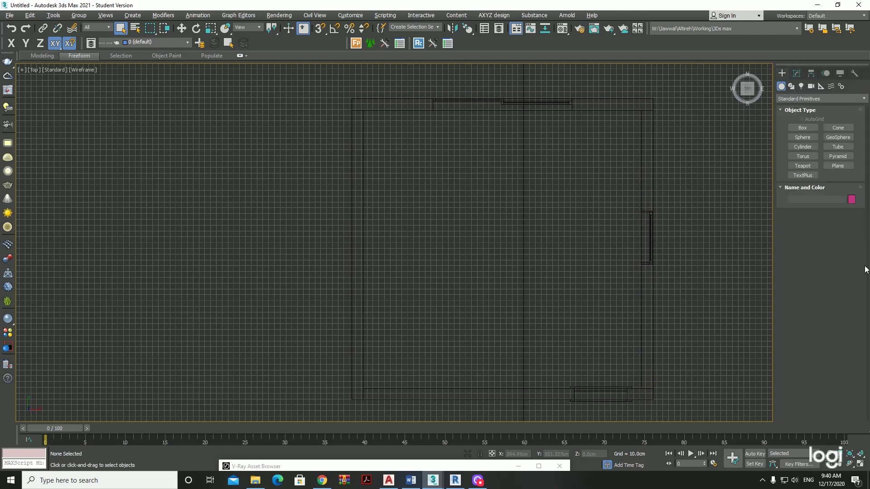
pyautogui.click(812, 86)
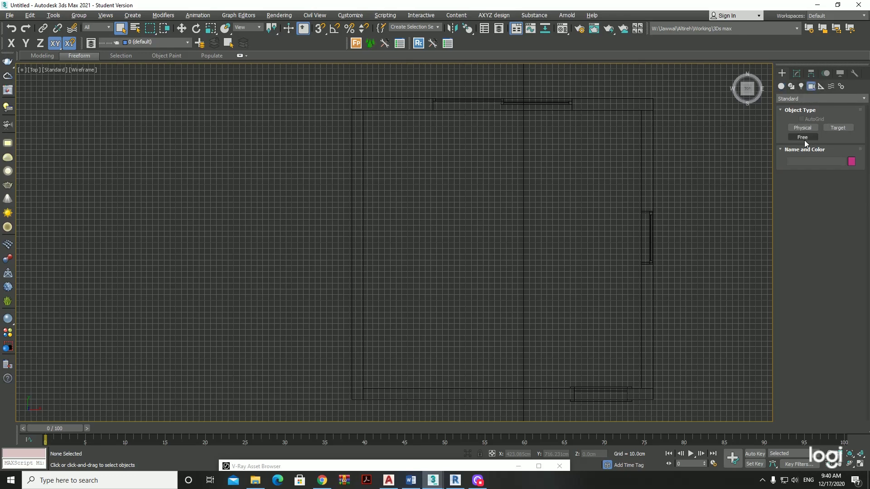
pyautogui.click(837, 128)
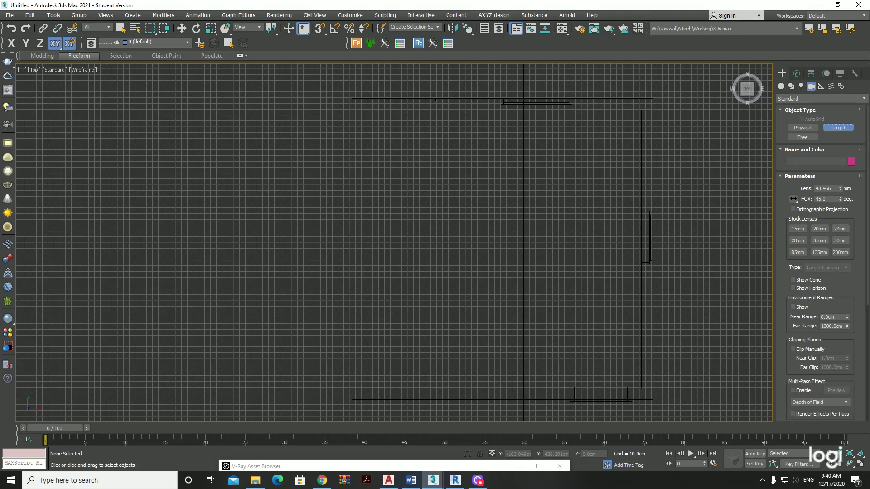
pyautogui.scroll(-4, 429, 285)
pyautogui.moveTo(404, 322); pyautogui.dragTo(506, 201)
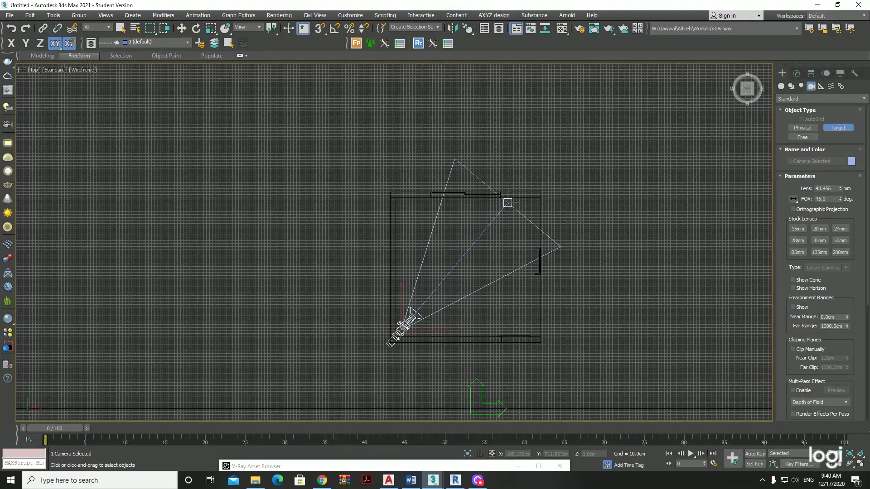
pyautogui.hotkey('alt', 'w')
pyautogui.rightClick(584, 317)
# Step: Look through Camera001, frame the double sliding door and turn on safe frames
pyautogui.hotkey('alt', 'w')
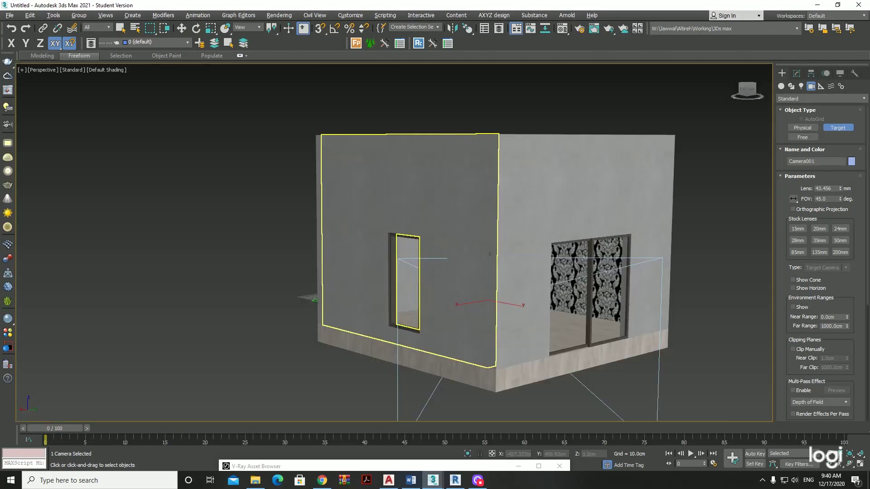
pyautogui.press('c')
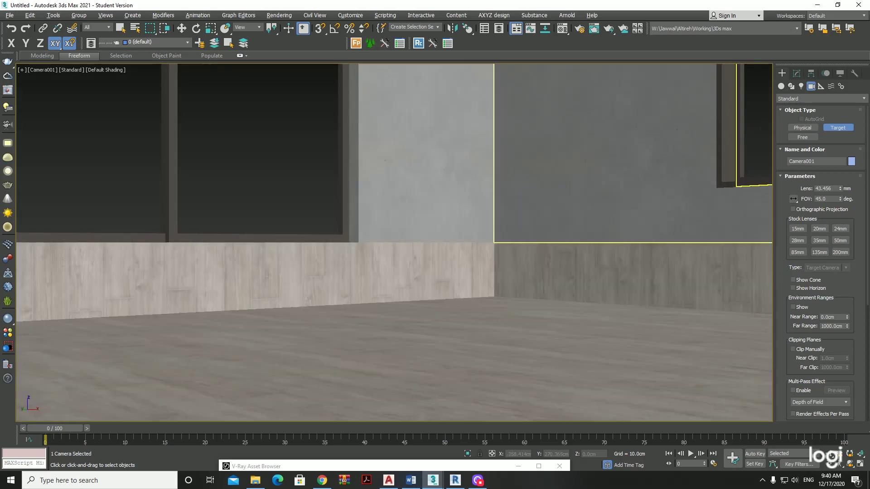
pyautogui.moveTo(468, 177); pyautogui.dragTo(472, 239, button='middle')
pyautogui.press('Up')
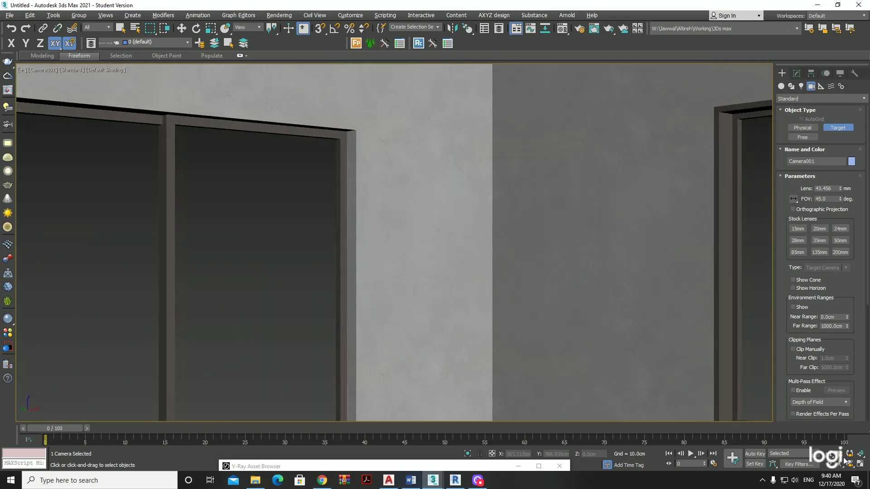
pyautogui.press('Left')
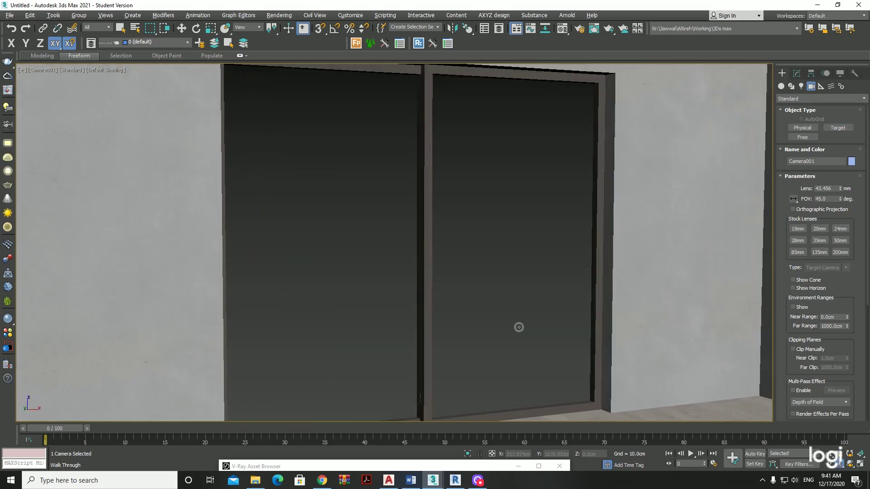
pyautogui.hotkey('shift', 'f')
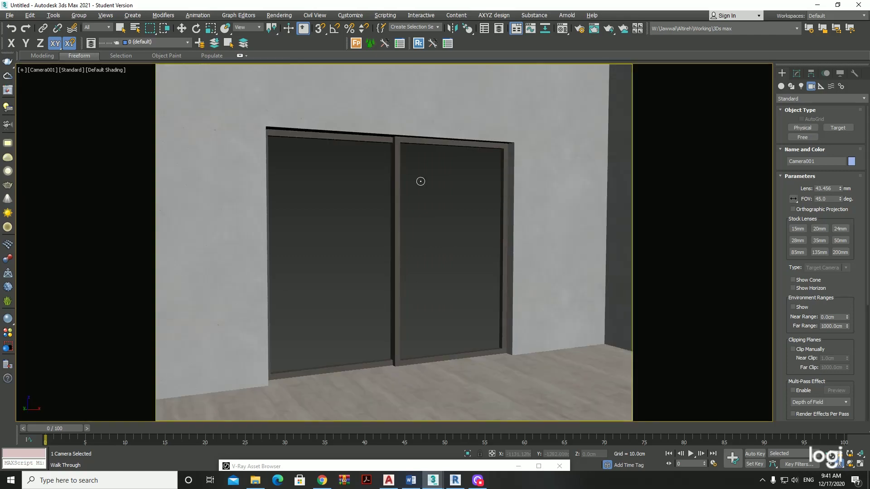
pyautogui.click(22, 70)
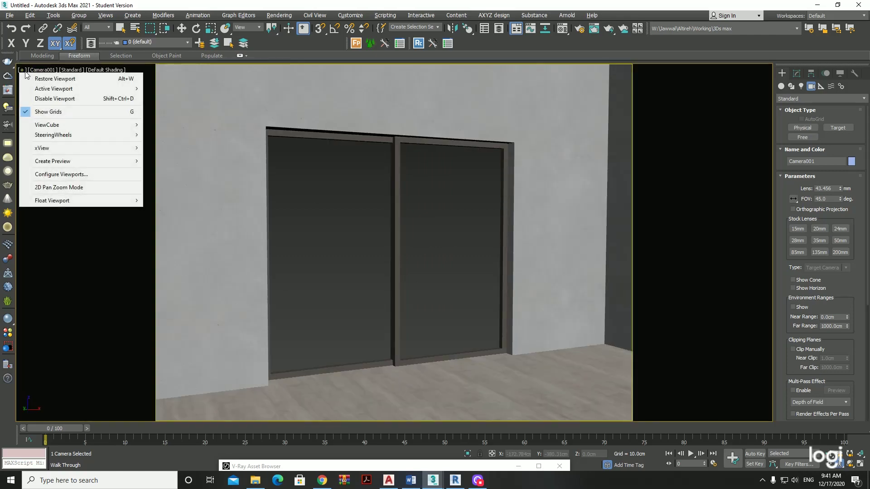
pyautogui.click(48, 71)
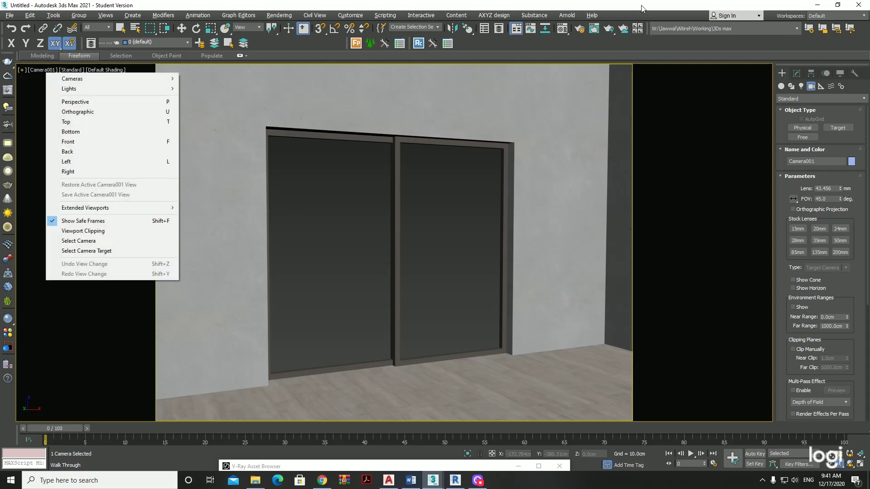
pyautogui.click(579, 28)
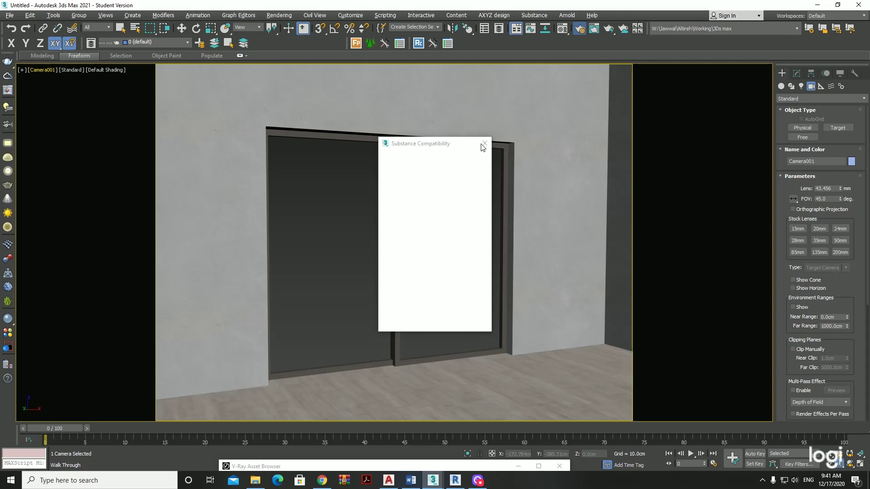
# Step: Accept the Substance compatibility prompt and set the render output size to HDTV (video) 1920x1080
pyautogui.click(477, 481)
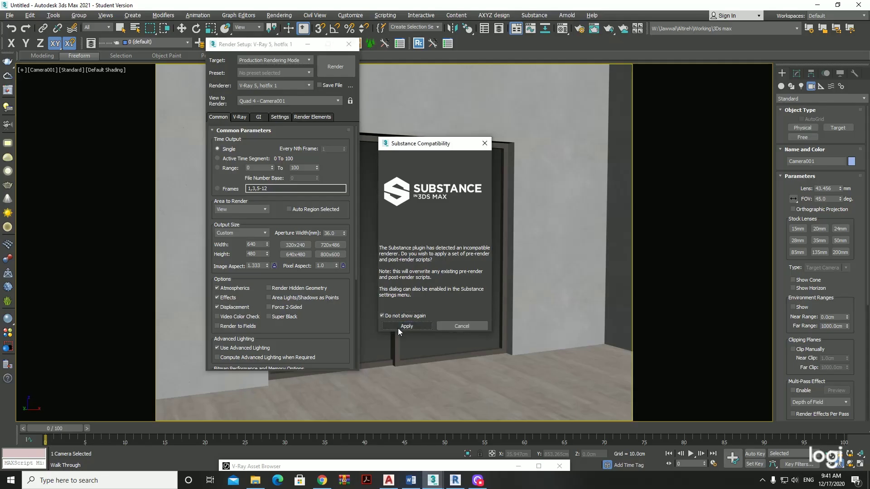
pyautogui.click(404, 330)
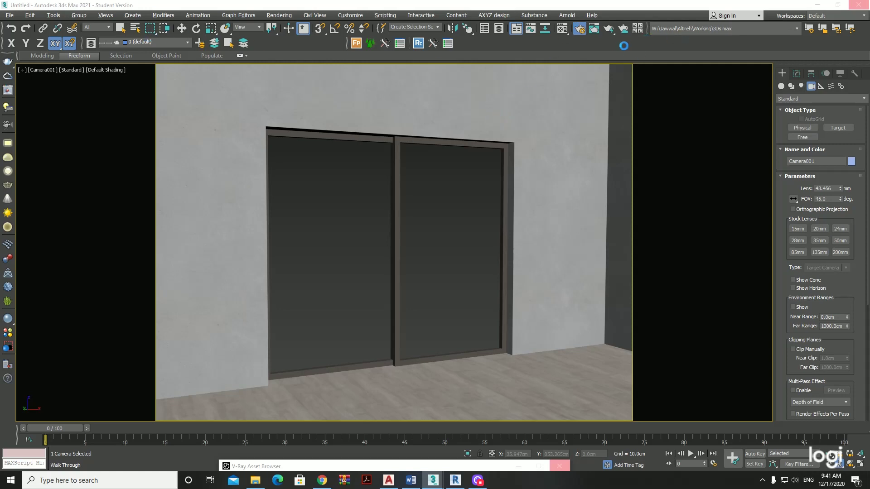
pyautogui.click(611, 34)
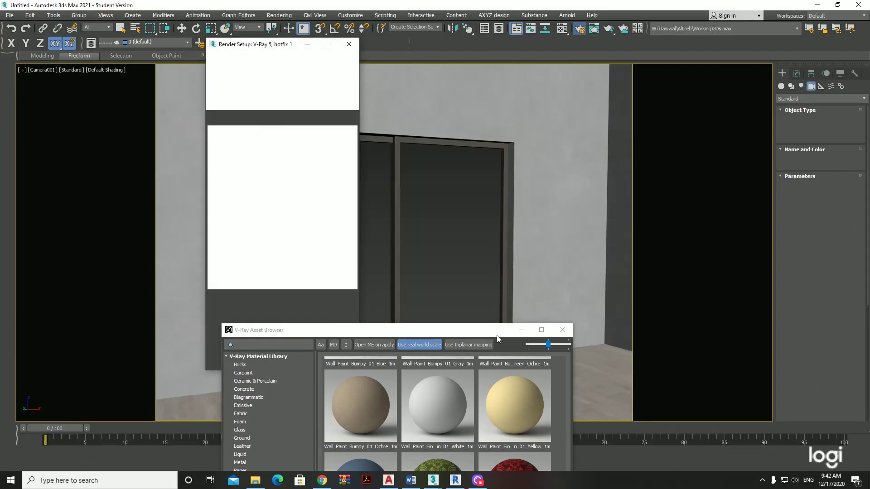
pyautogui.click(455, 289)
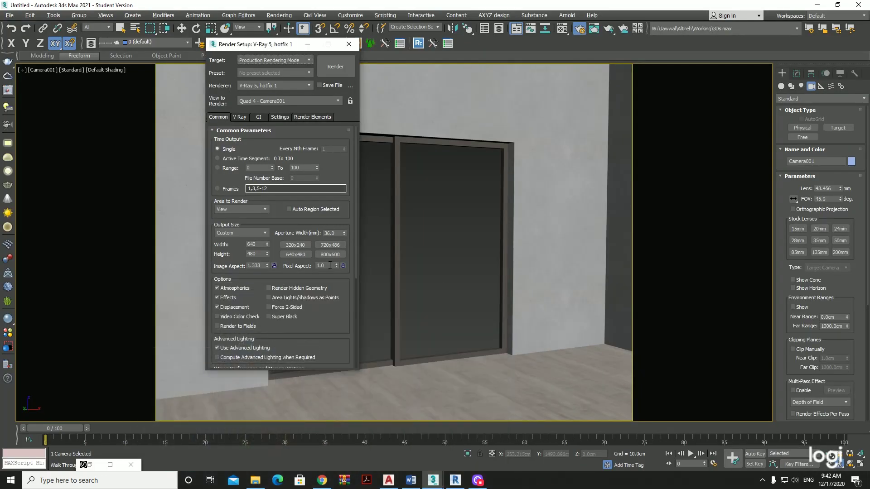
pyautogui.click(242, 233)
pyautogui.click(253, 347)
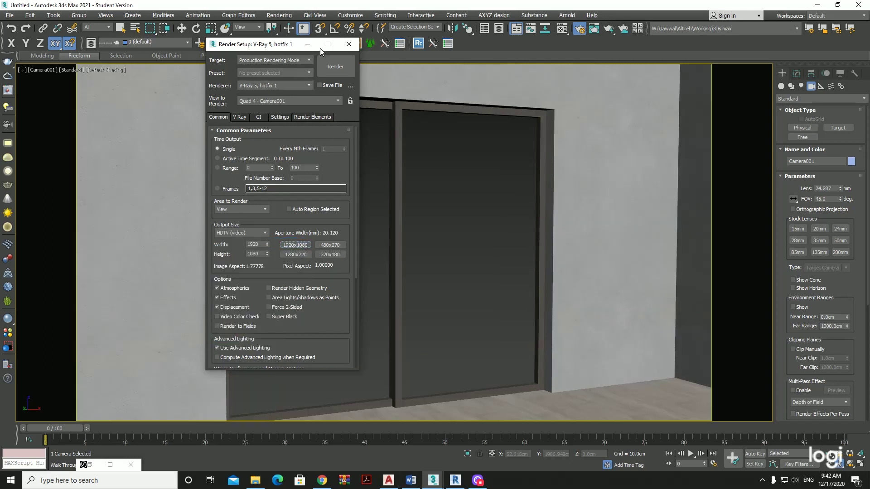
# Step: Walk Camera001 through the room to frame the patterned left wall and the sliding door
pyautogui.click(348, 44)
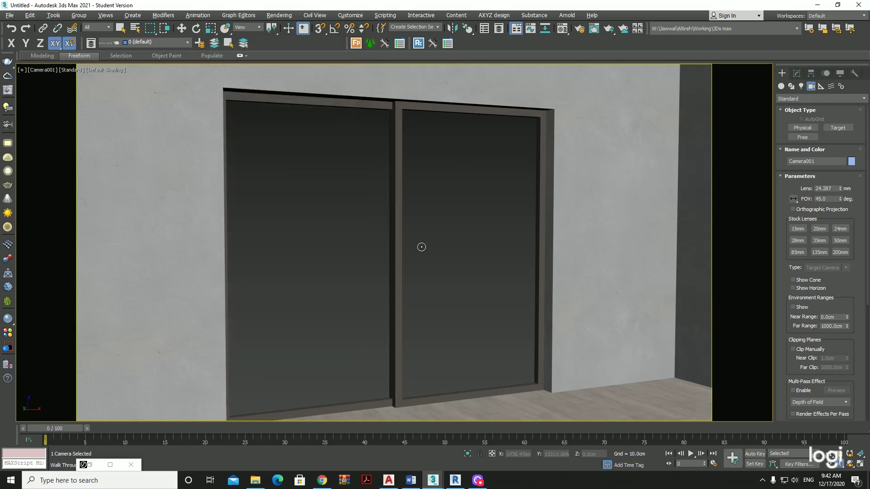
pyautogui.scroll(5, 440, 279)
pyautogui.moveTo(442, 218)
pyautogui.mouseDown()
pyautogui.moveTo(432, 222)
pyautogui.moveTo(431, 316)
pyautogui.mouseUp()
pyautogui.scroll(-3, 433, 318)
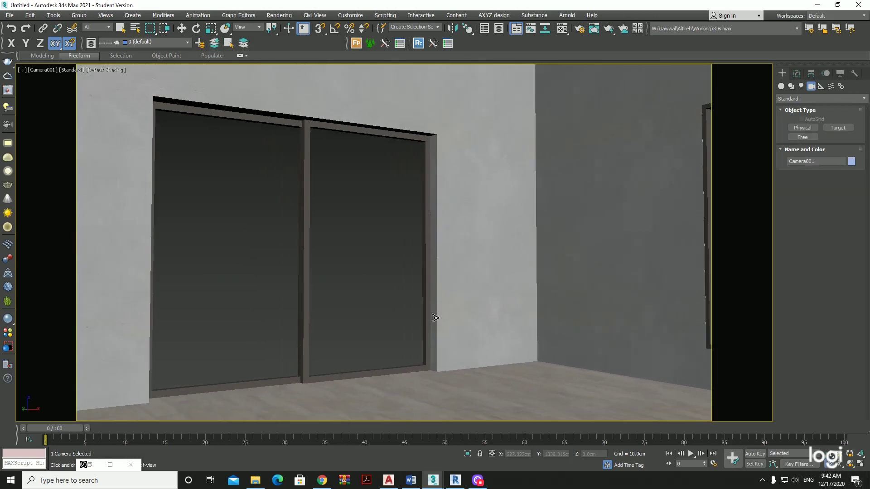
pyautogui.scroll(-2, 438, 326)
pyautogui.scroll(3, 401, 326)
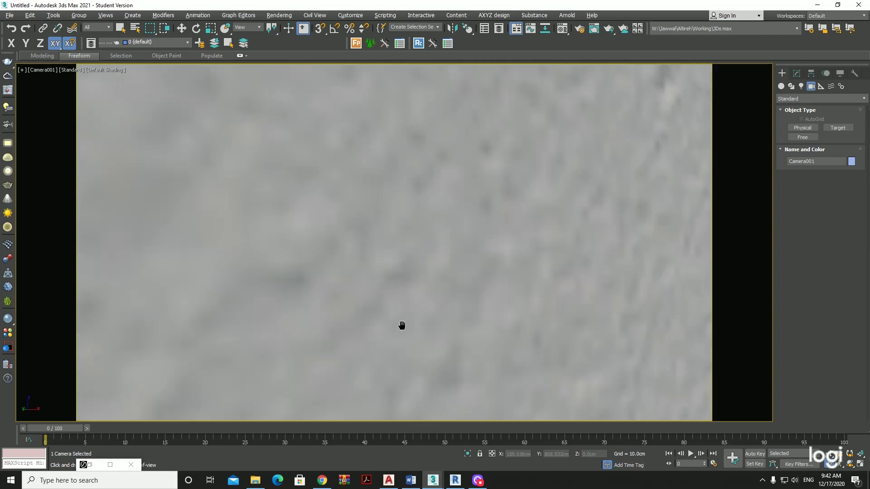
pyautogui.scroll(-3, 443, 339)
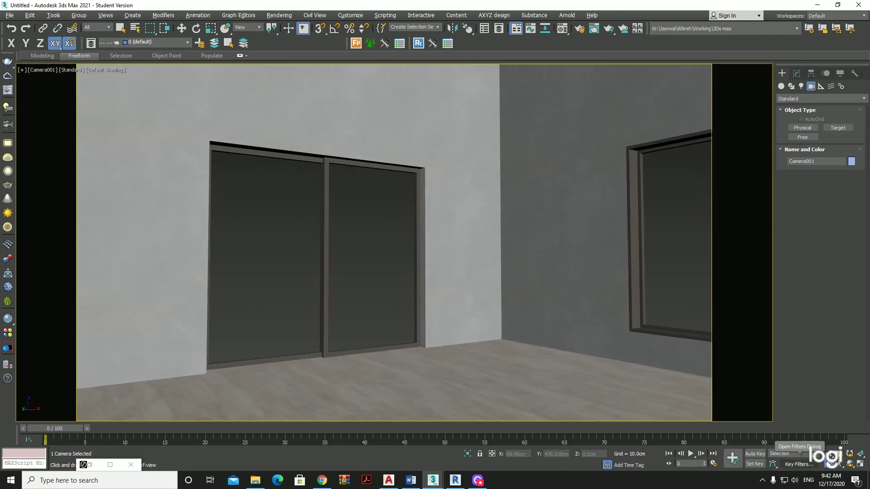
pyautogui.press('Up')
pyautogui.moveTo(515, 313)
pyautogui.mouseDown()
pyautogui.moveTo(479, 313)
pyautogui.moveTo(508, 314)
pyautogui.mouseUp()
pyautogui.scroll(3, 425, 317)
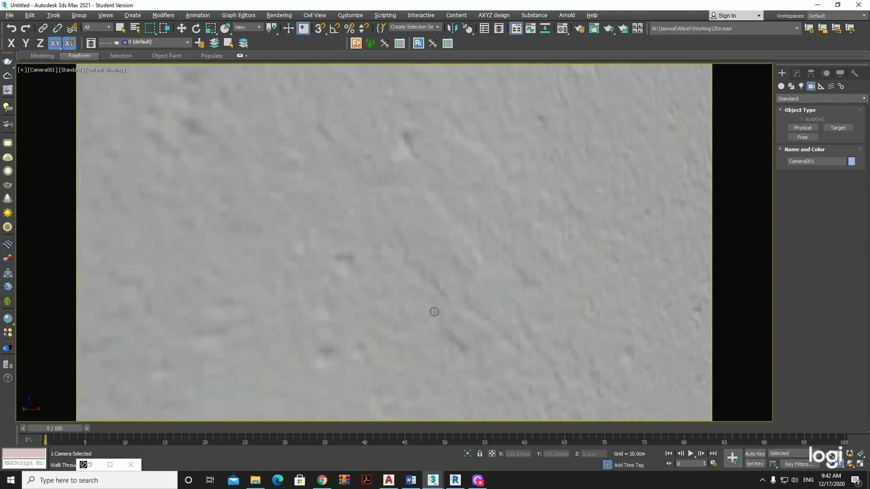
pyautogui.moveTo(426, 317); pyautogui.dragTo(352, 303)
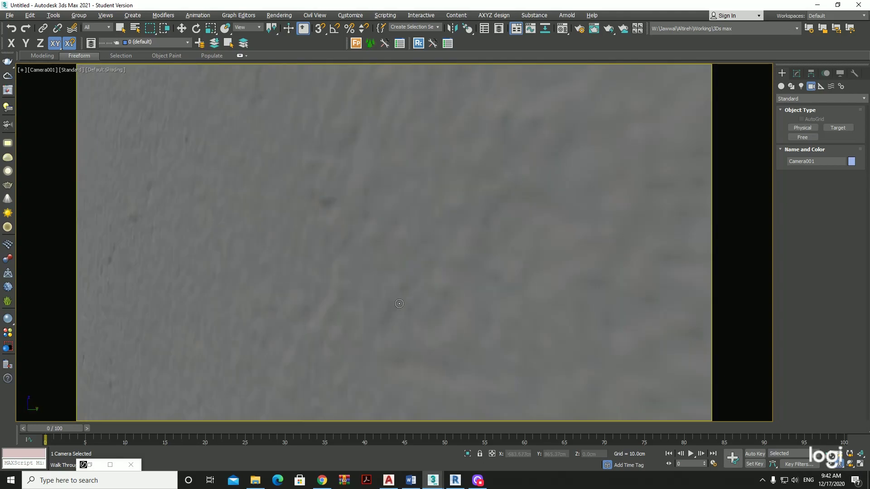
pyautogui.scroll(-5, 352, 303)
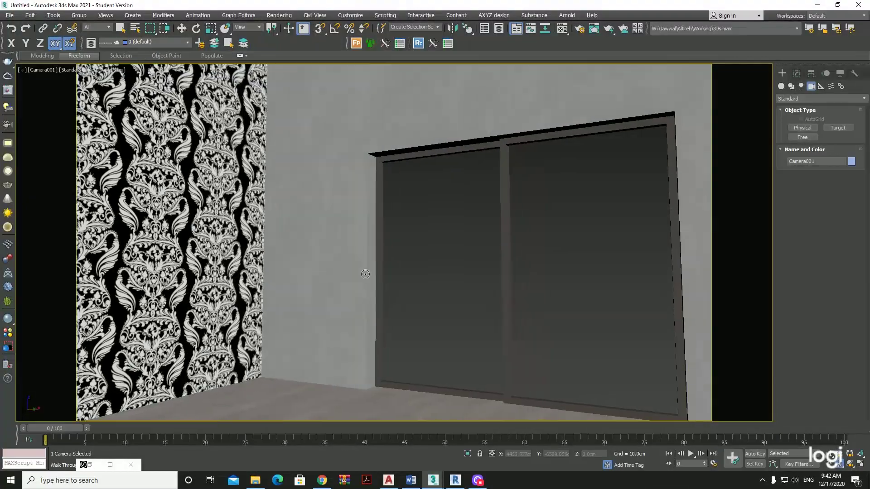
pyautogui.moveTo(352, 274)
pyautogui.mouseDown()
pyautogui.moveTo(397, 304)
pyautogui.moveTo(420, 281)
pyautogui.mouseUp()
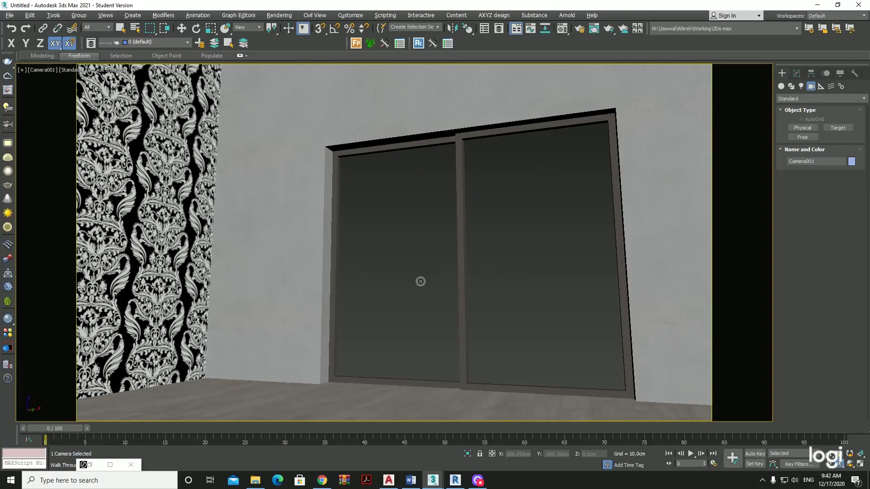
# Step: Switch to a free Perspective view and select the 400mm Generic Floor slab
pyautogui.press('Escape')
pyautogui.press('p')
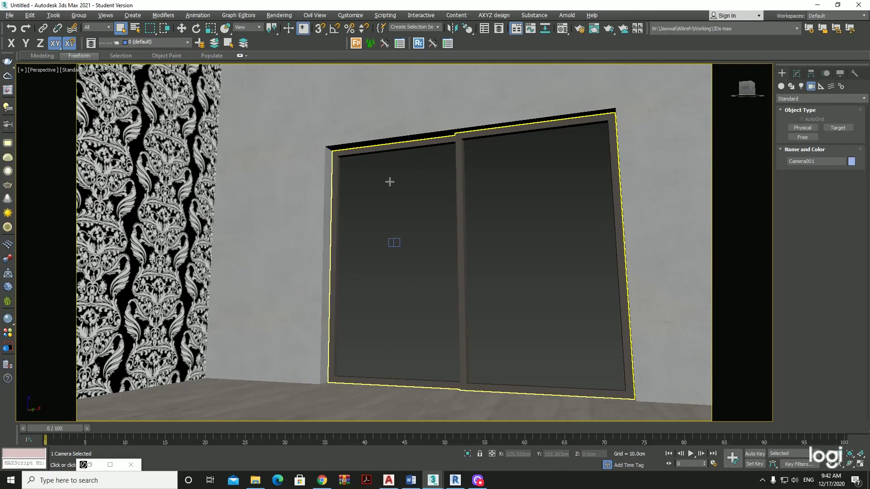
pyautogui.moveTo(389, 182); pyautogui.dragTo(394, 315, button='middle')
pyautogui.click(305, 93)
# Step: Lower the generic floor slab to about 272 cm and check it through Camera001
pyautogui.press('w')
pyautogui.moveTo(305, 93); pyautogui.dragTo(307, 217, button='middle')
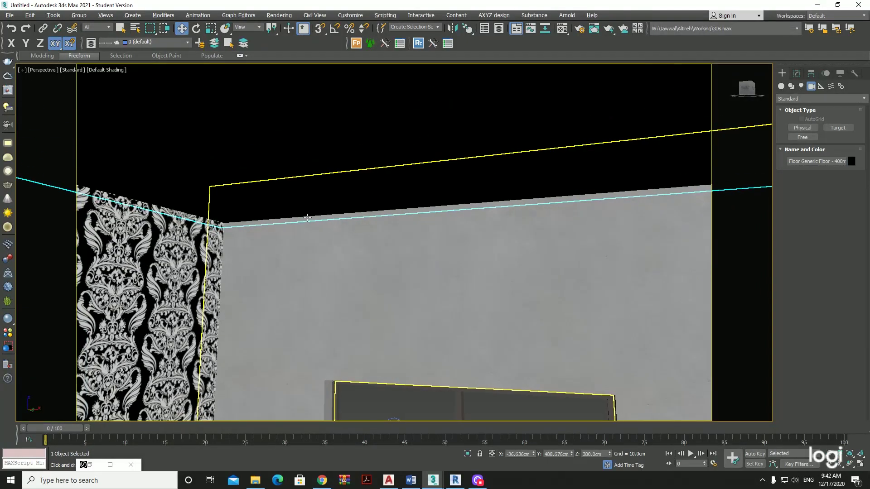
pyautogui.moveTo(309, 135); pyautogui.dragTo(308, 219)
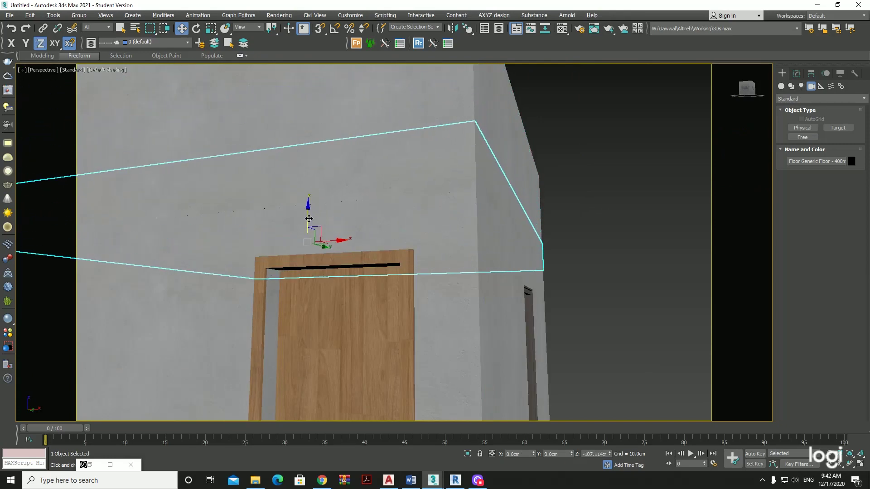
pyautogui.moveTo(308, 219)
pyautogui.keyDown('alt'); pyautogui.mouseDown(button='middle')
pyautogui.moveTo(405, 325)
pyautogui.moveTo(406, 309)
pyautogui.mouseUp(button='middle'); pyautogui.keyUp('alt')
pyautogui.press('c')
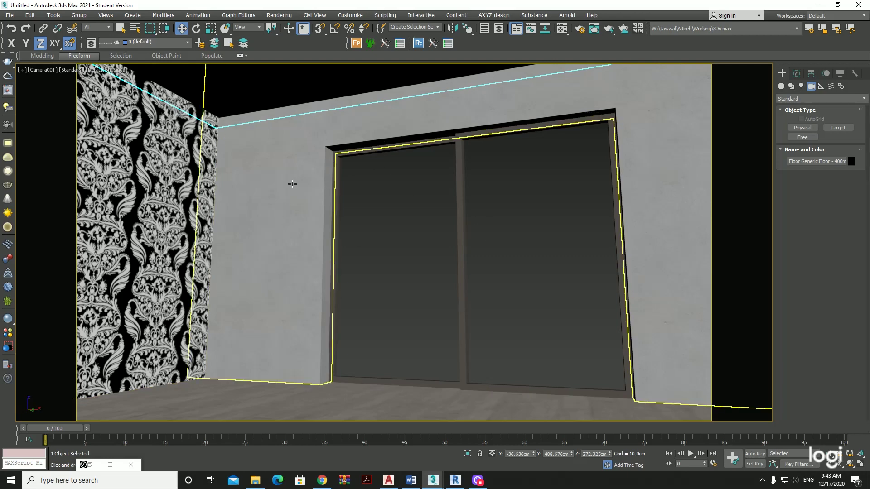
pyautogui.scroll(1, 235, 184)
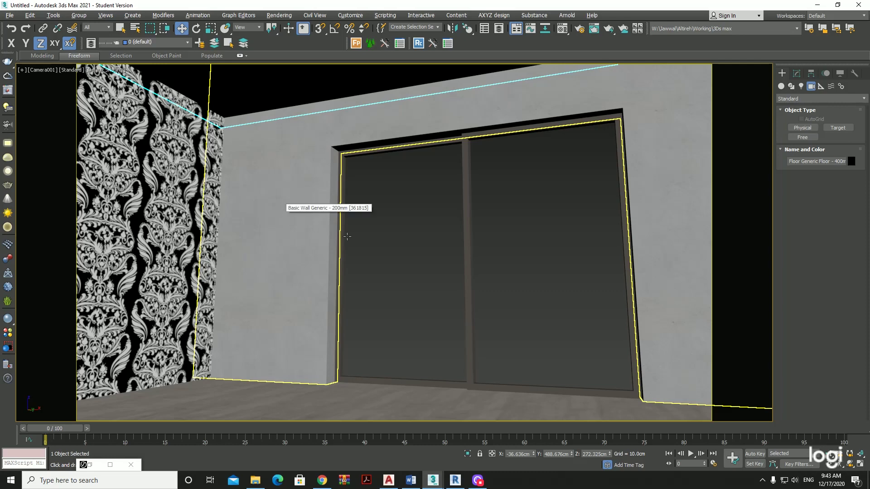
# Step: Select the double sliding door and zoom out in Perspective to show the whole house
pyautogui.click(484, 247)
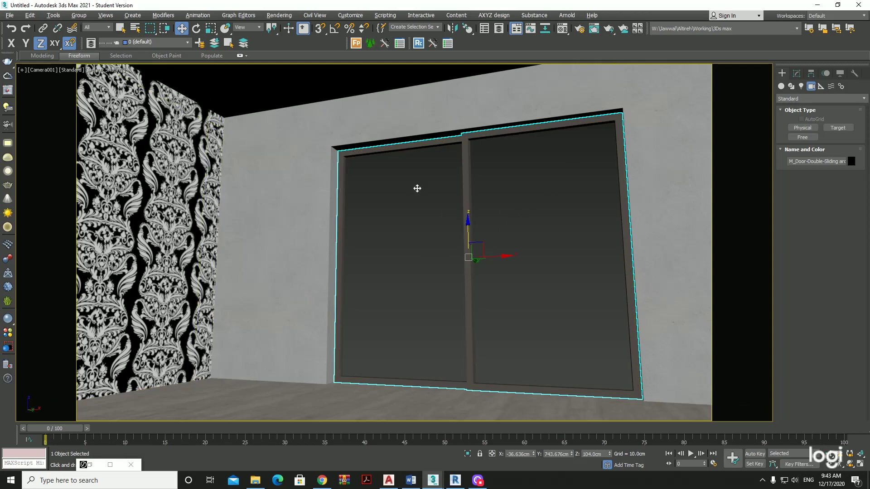
pyautogui.press('p')
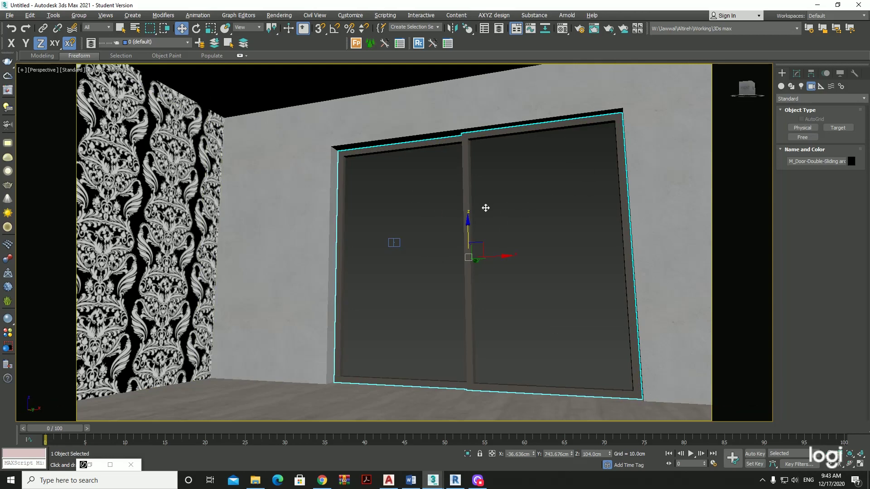
pyautogui.scroll(-5, 598, 202)
pyautogui.scroll(-5, 598, 202)
pyautogui.scroll(-5, 598, 202)
# Step: Draw a large Standard Primitives plane across the front of the house
pyautogui.keyDown('alt'); pyautogui.moveTo(625, 306); pyautogui.dragTo(578, 308, button='middle'); pyautogui.keyUp('alt')
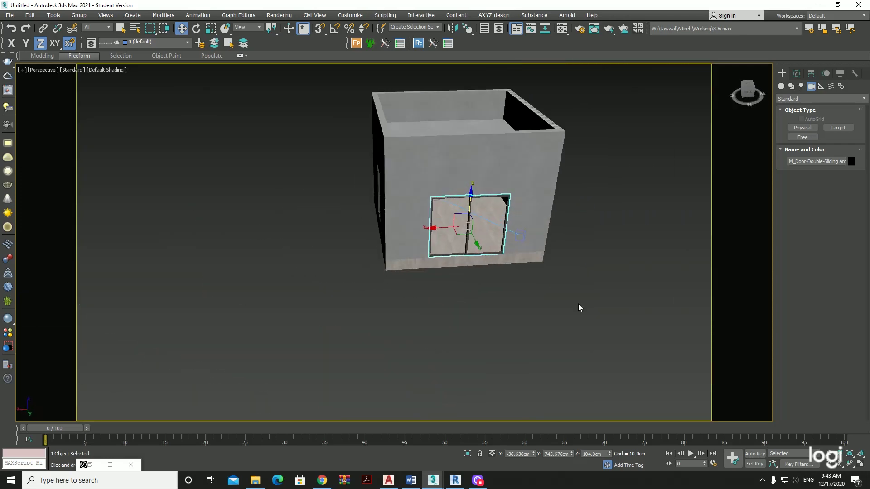
pyautogui.click(600, 256)
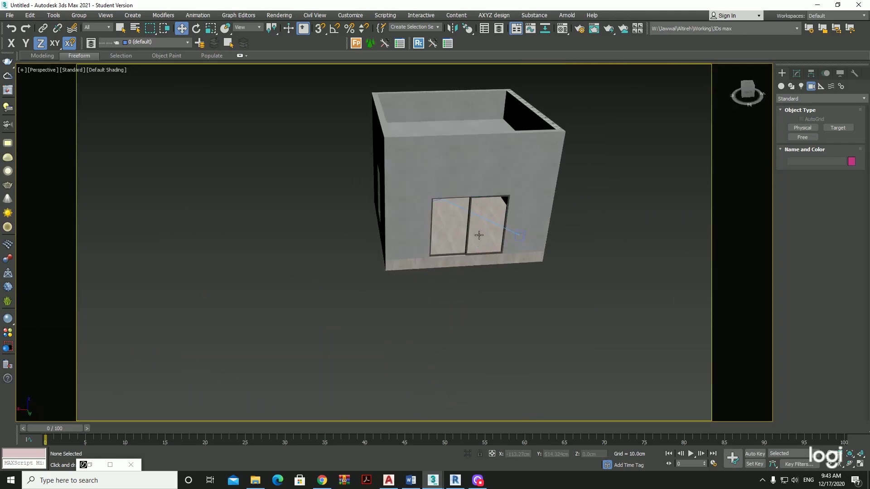
pyautogui.moveTo(476, 235)
pyautogui.keyDown('alt'); pyautogui.mouseDown(button='middle')
pyautogui.moveTo(541, 218)
pyautogui.moveTo(382, 186)
pyautogui.mouseUp(button='middle'); pyautogui.keyUp('alt')
pyautogui.keyDown('alt'); pyautogui.moveTo(594, 179); pyautogui.dragTo(531, 186, button='middle'); pyautogui.keyUp('alt')
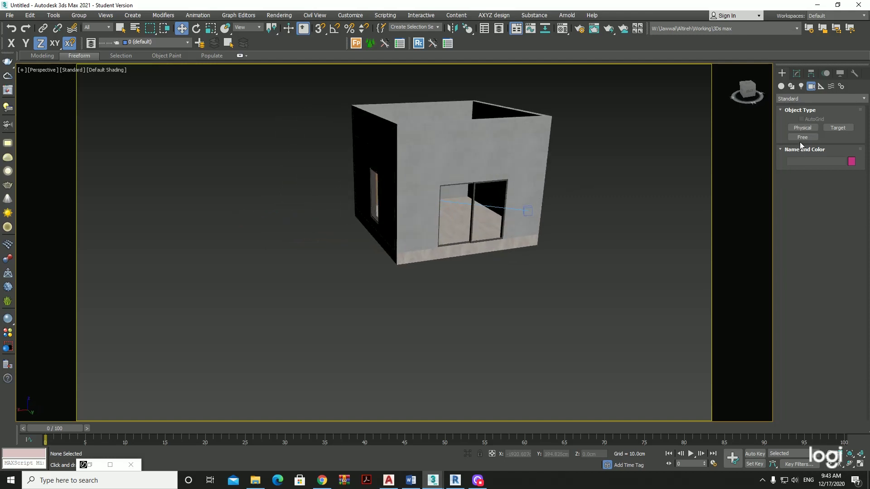
pyautogui.click(781, 86)
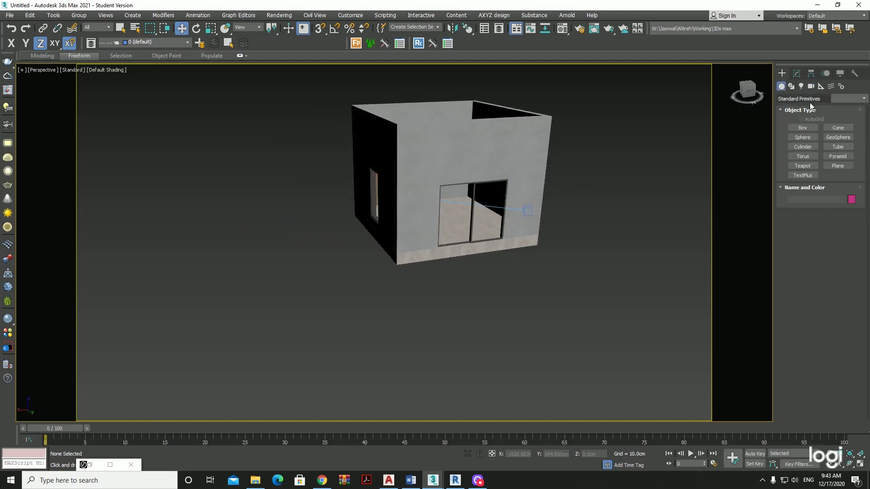
pyautogui.click(849, 168)
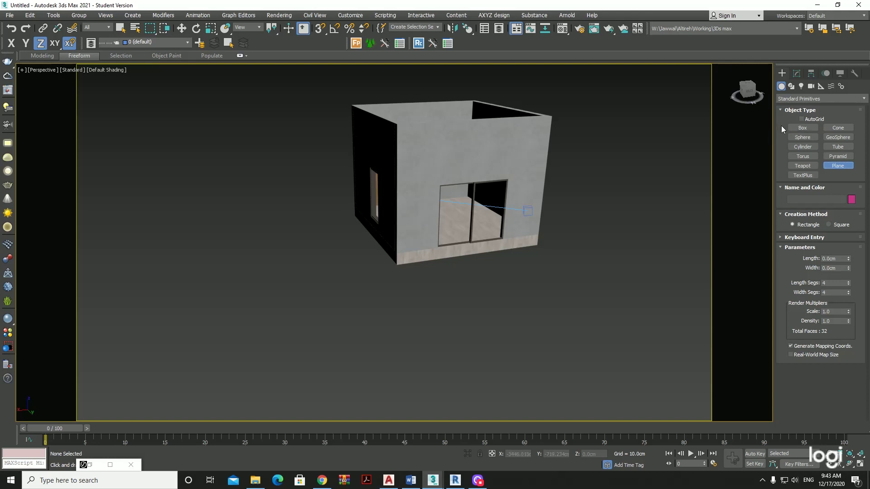
pyautogui.moveTo(535, 133); pyautogui.dragTo(302, 275)
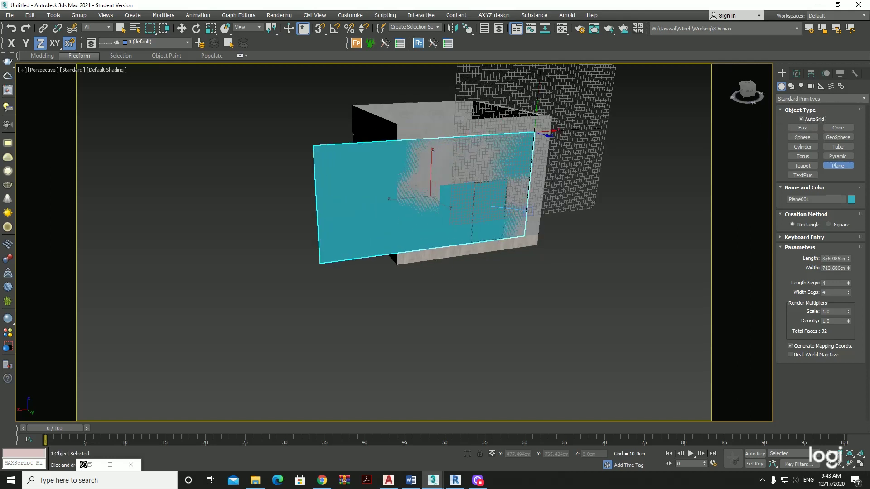
# Step: Move the plane out beyond the window wall and scale it to about 108 percent
pyautogui.press('w')
pyautogui.moveTo(748, 93); pyautogui.dragTo(752, 111)
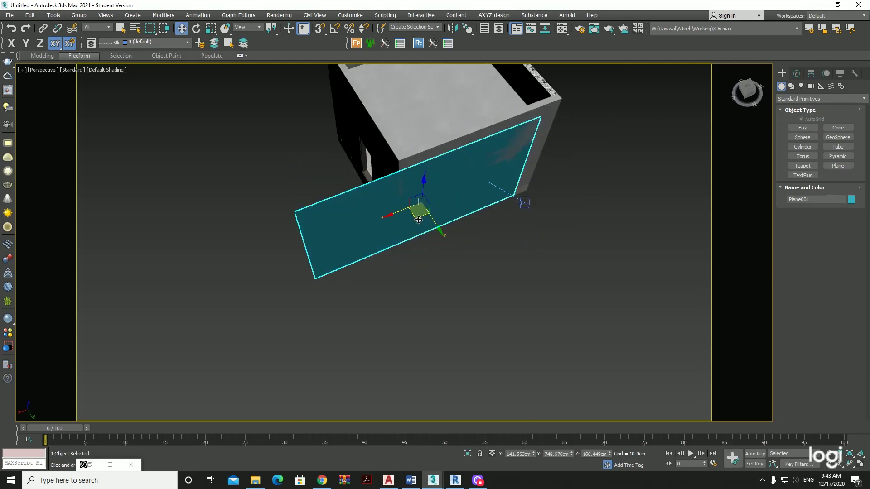
pyautogui.moveTo(413, 208); pyautogui.dragTo(545, 265)
pyautogui.keyDown('alt'); pyautogui.moveTo(546, 265); pyautogui.dragTo(515, 225, button='middle'); pyautogui.keyUp('alt')
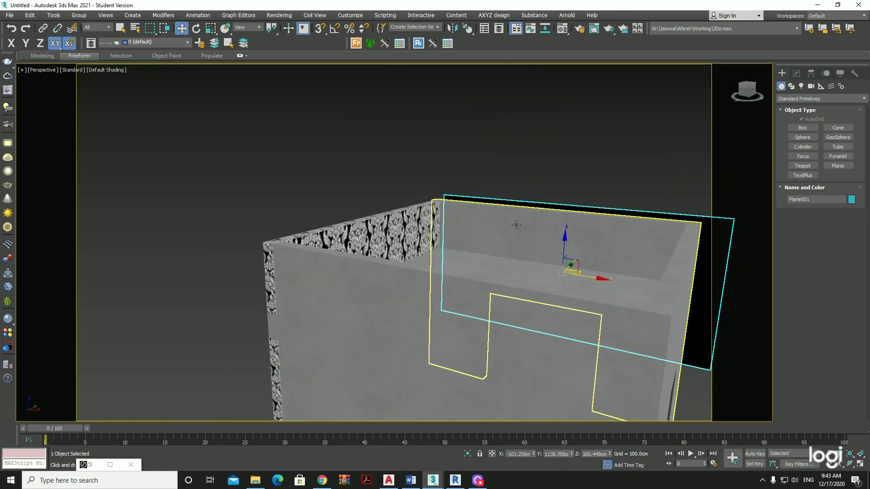
pyautogui.press('c')
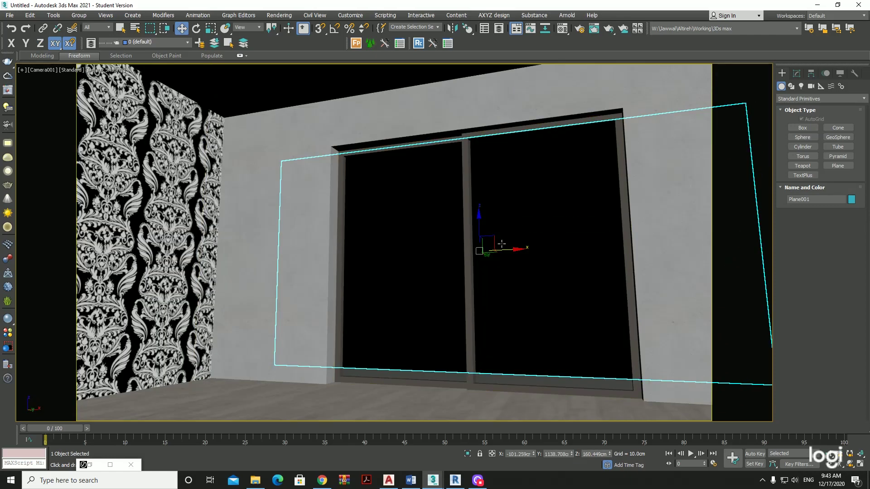
pyautogui.press('r')
pyautogui.moveTo(497, 266); pyautogui.dragTo(515, 288)
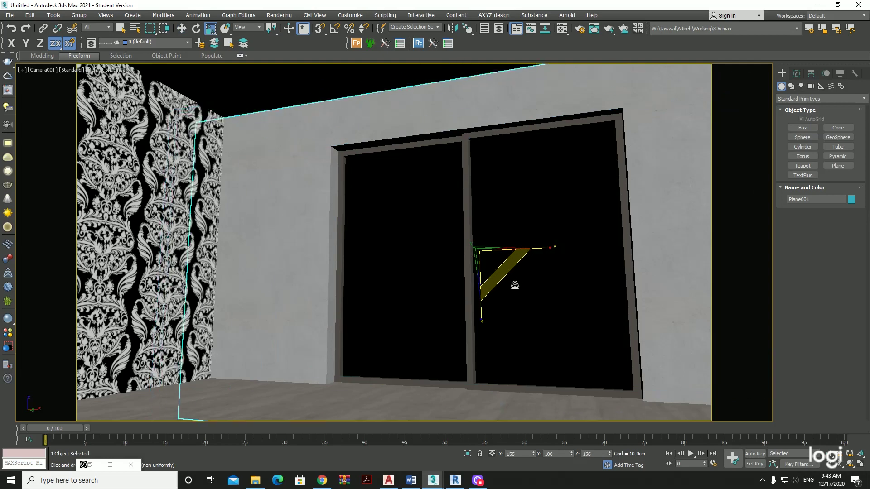
# Step: Add an Edit Poly modifier to the plane
pyautogui.press('p')
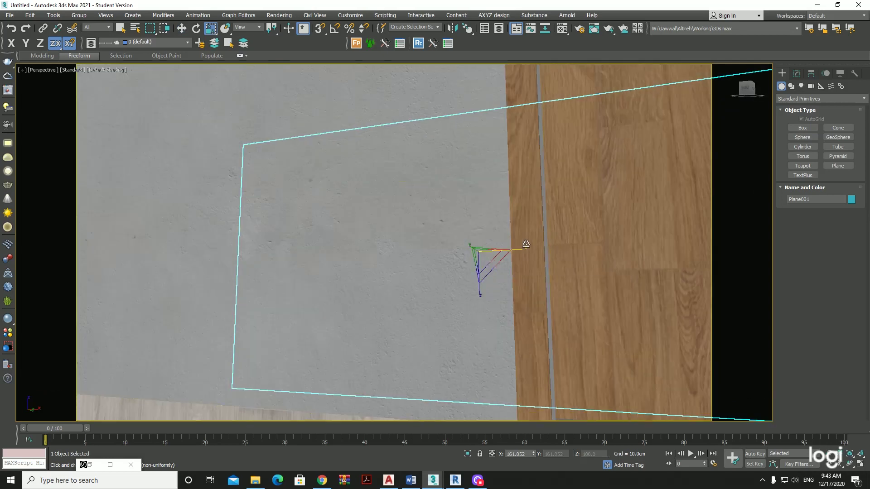
pyautogui.scroll(-5, 437, 249)
pyautogui.scroll(-3, 437, 250)
pyautogui.moveTo(481, 253)
pyautogui.keyDown('alt'); pyautogui.mouseDown(button='middle')
pyautogui.moveTo(490, 255)
pyautogui.moveTo(477, 299)
pyautogui.mouseUp(button='middle'); pyautogui.keyUp('alt')
pyautogui.scroll(4, 487, 254)
pyautogui.scroll(2, 490, 255)
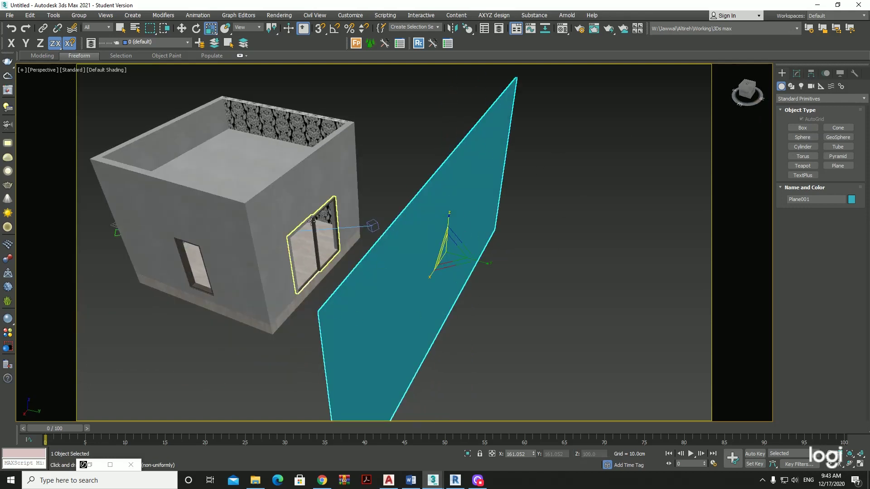
pyautogui.click(796, 74)
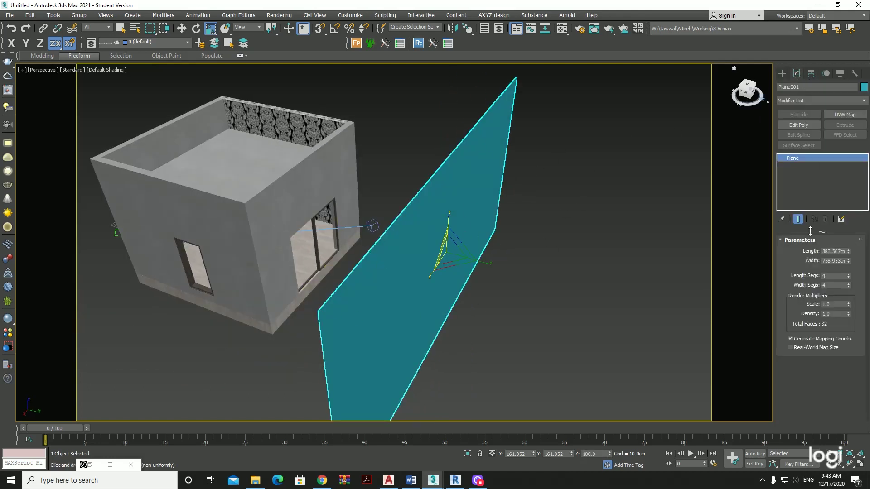
pyautogui.click(807, 127)
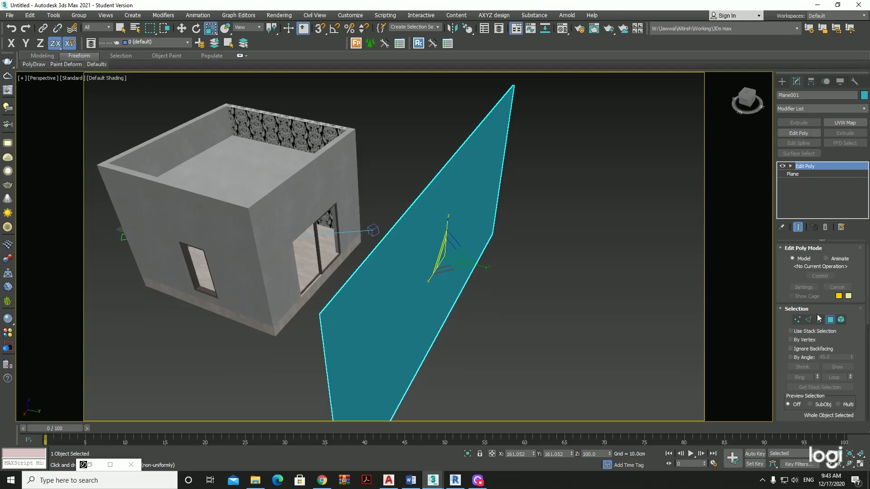
# Step: Select several of the plane's polygons in Edit Poly polygon mode
pyautogui.click(830, 319)
pyautogui.click(493, 204)
pyautogui.press('z')
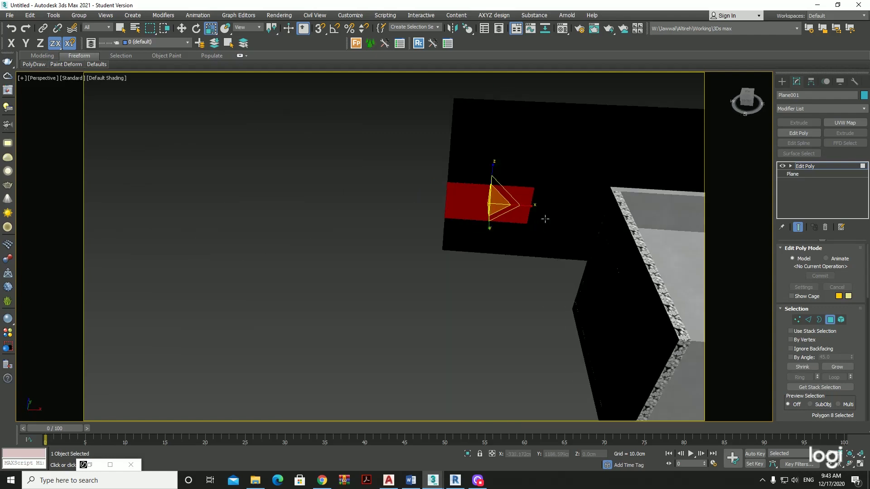
pyautogui.moveTo(545, 219)
pyautogui.keyDown('alt'); pyautogui.mouseDown(button='middle')
pyautogui.moveTo(588, 184)
pyautogui.moveTo(585, 163)
pyautogui.moveTo(613, 200)
pyautogui.mouseUp(button='middle'); pyautogui.keyUp('alt')
pyautogui.click(413, 196)
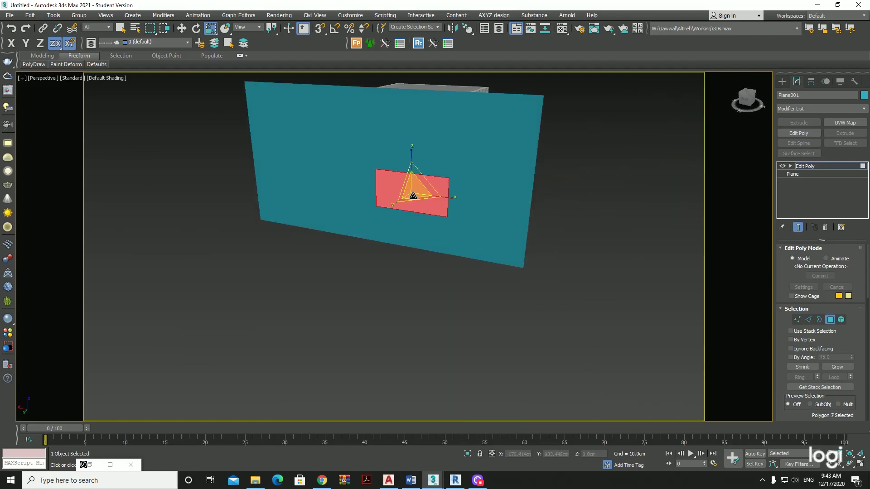
pyautogui.moveTo(413, 196)
pyautogui.keyDown('alt'); pyautogui.mouseDown(button='middle')
pyautogui.moveTo(451, 194)
pyautogui.moveTo(442, 225)
pyautogui.moveTo(355, 238)
pyautogui.moveTo(386, 238)
pyautogui.moveTo(493, 175)
pyautogui.moveTo(480, 188)
pyautogui.mouseUp(button='middle'); pyautogui.keyUp('alt')
pyautogui.click(343, 221)
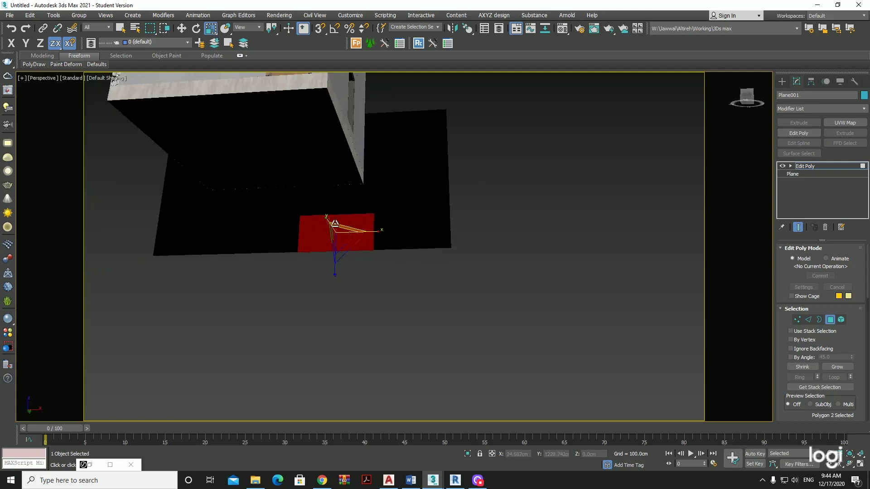
pyautogui.moveTo(335, 223)
pyautogui.keyDown('alt'); pyautogui.mouseDown(button='middle')
pyautogui.moveTo(349, 218)
pyautogui.moveTo(303, 252)
pyautogui.moveTo(303, 283)
pyautogui.moveTo(321, 250)
pyautogui.moveTo(351, 263)
pyautogui.mouseUp(button='middle'); pyautogui.keyUp('alt')
# Step: Rotate the whole plane about its vertical axis and move it farther out from the house
pyautogui.click(802, 168)
pyautogui.press('e')
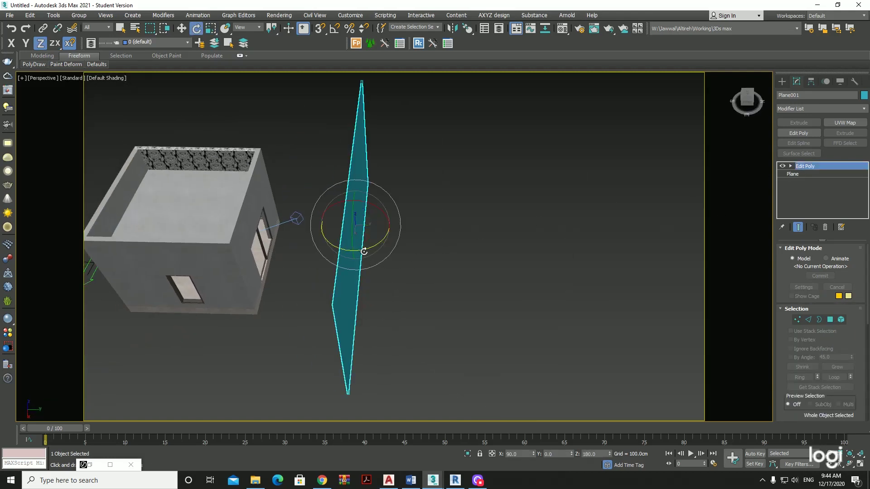
pyautogui.moveTo(363, 252); pyautogui.dragTo(518, 187)
pyautogui.press('w')
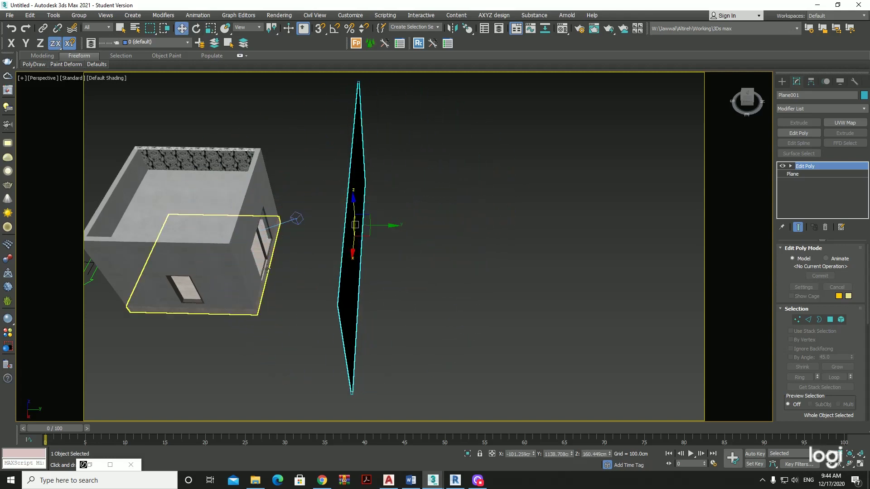
pyautogui.keyDown('alt'); pyautogui.moveTo(327, 254); pyautogui.dragTo(344, 241, button='middle'); pyautogui.keyUp('alt')
pyautogui.moveTo(374, 231); pyautogui.dragTo(467, 207)
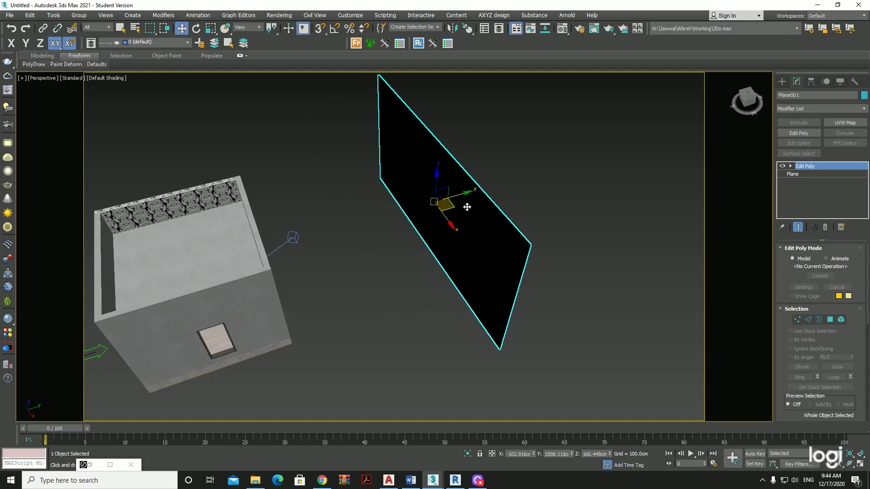
# Step: Select blocks of the plane's polygons, return to object level and deselect the plane
pyautogui.click(830, 320)
pyautogui.click(415, 213)
pyautogui.moveTo(414, 213); pyautogui.dragTo(498, 227)
pyautogui.scroll(5, 498, 226)
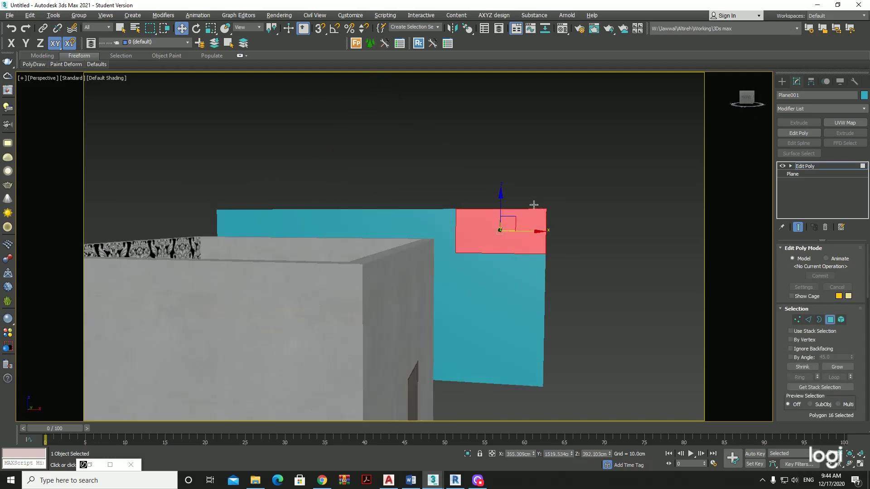
pyautogui.keyDown('alt'); pyautogui.moveTo(533, 205); pyautogui.dragTo(435, 266, button='middle'); pyautogui.keyUp('alt')
pyautogui.moveTo(385, 259); pyautogui.dragTo(479, 286)
pyautogui.moveTo(480, 285)
pyautogui.keyDown('alt'); pyautogui.mouseDown(button='middle')
pyautogui.moveTo(437, 286)
pyautogui.moveTo(696, 263)
pyautogui.mouseUp(button='middle'); pyautogui.keyUp('alt')
pyautogui.click(801, 166)
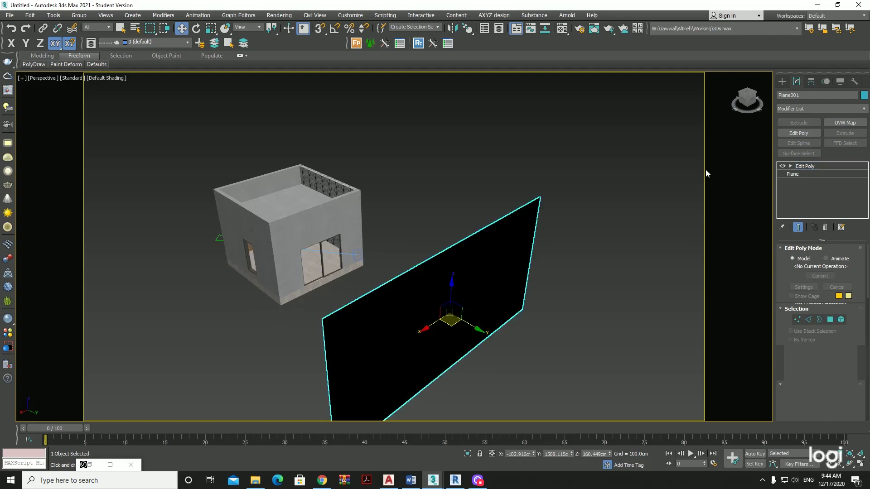
pyautogui.moveTo(453, 295)
pyautogui.keyDown('alt'); pyautogui.mouseDown(button='middle')
pyautogui.moveTo(371, 323)
pyautogui.moveTo(391, 246)
pyautogui.moveTo(457, 335)
pyautogui.mouseUp(button='middle'); pyautogui.keyUp('alt')
pyautogui.click(489, 352)
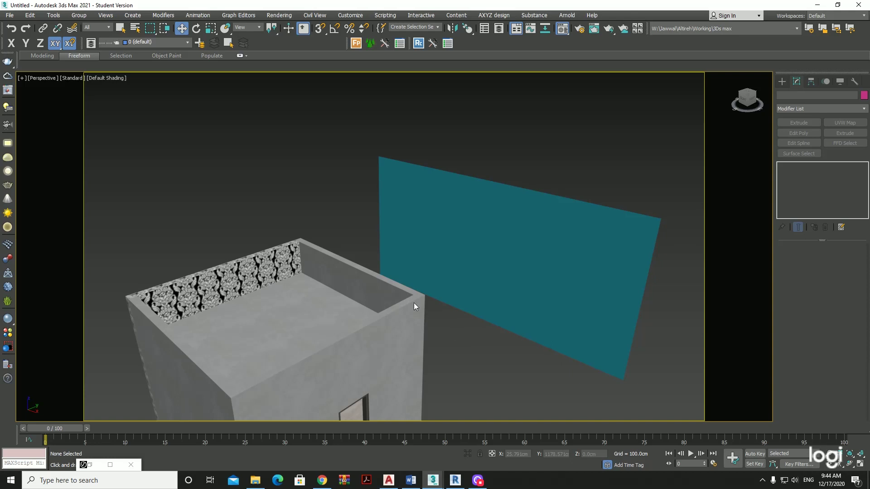
# Step: Make sample slot Material #4 a V-Ray VRayLightMtl
pyautogui.press('m')
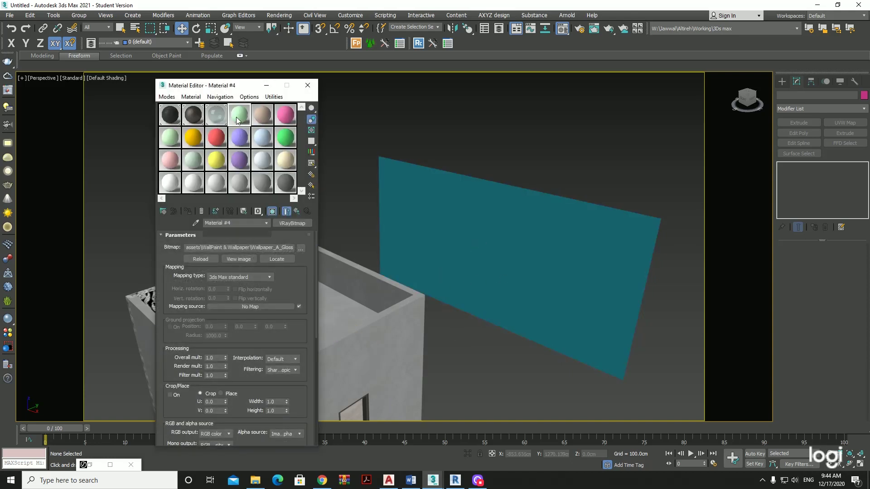
pyautogui.click(237, 120)
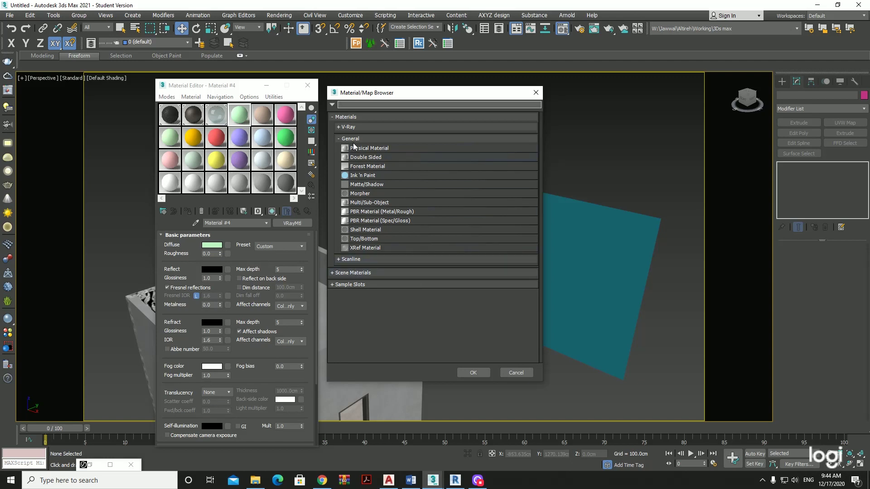
pyautogui.click(353, 128)
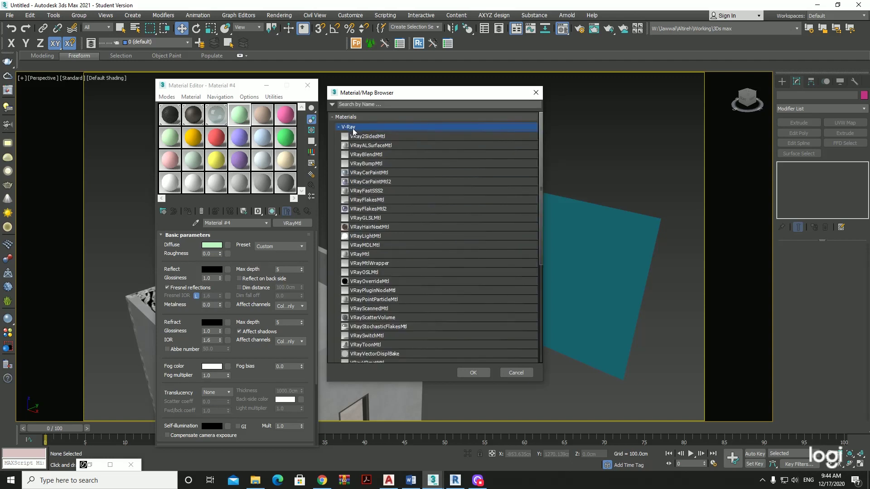
pyautogui.click(377, 239)
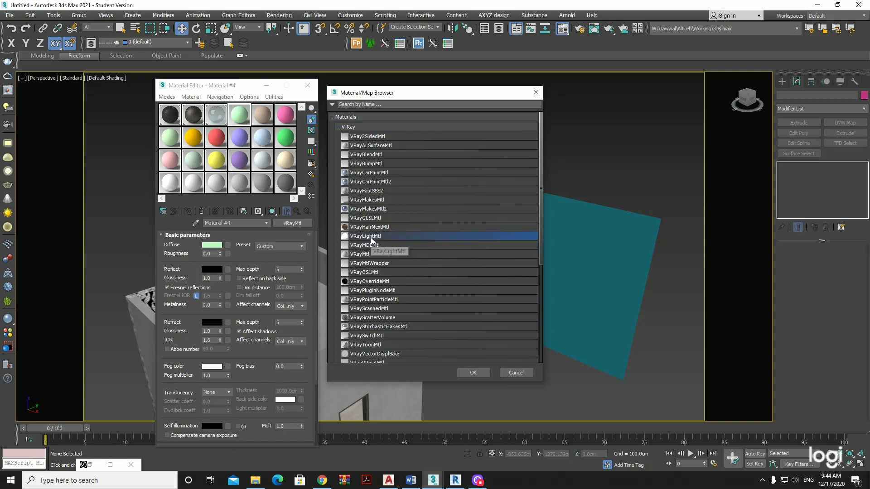
pyautogui.doubleClick(370, 238)
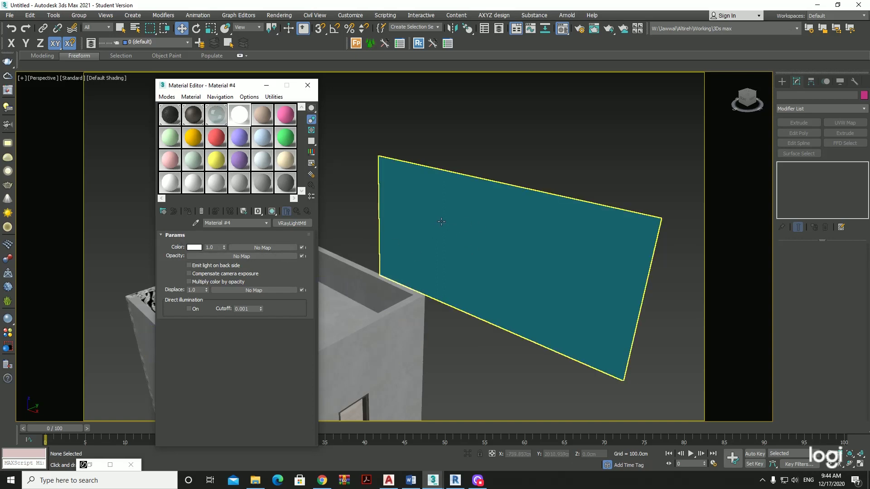
# Step: Add a General Bitmap map to the light material's colour
pyautogui.click(261, 248)
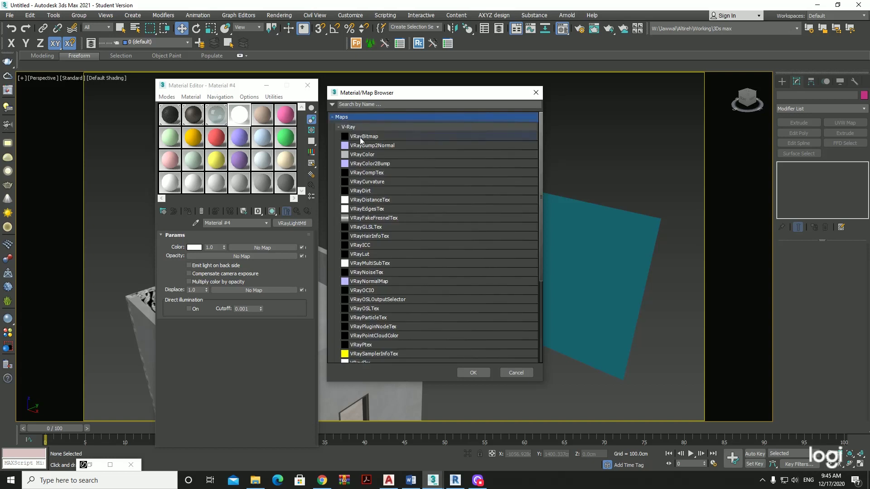
pyautogui.click(356, 128)
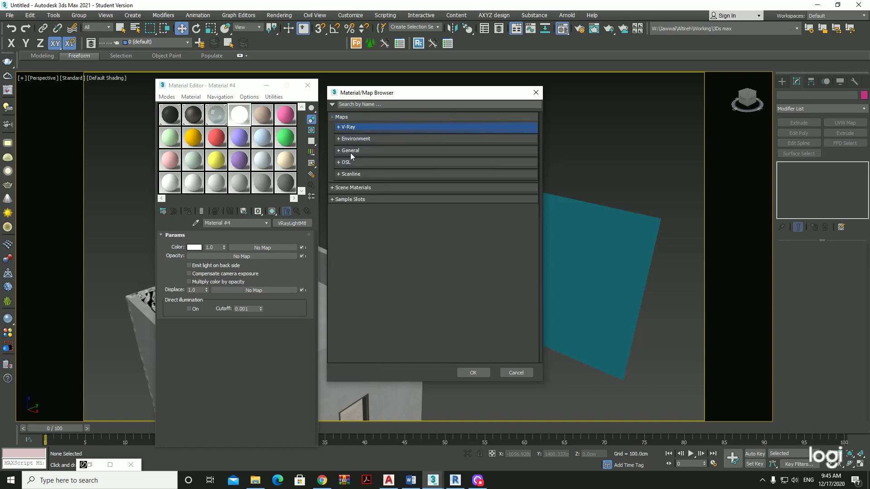
pyautogui.click(350, 150)
pyautogui.click(358, 169)
pyautogui.doubleClick(358, 170)
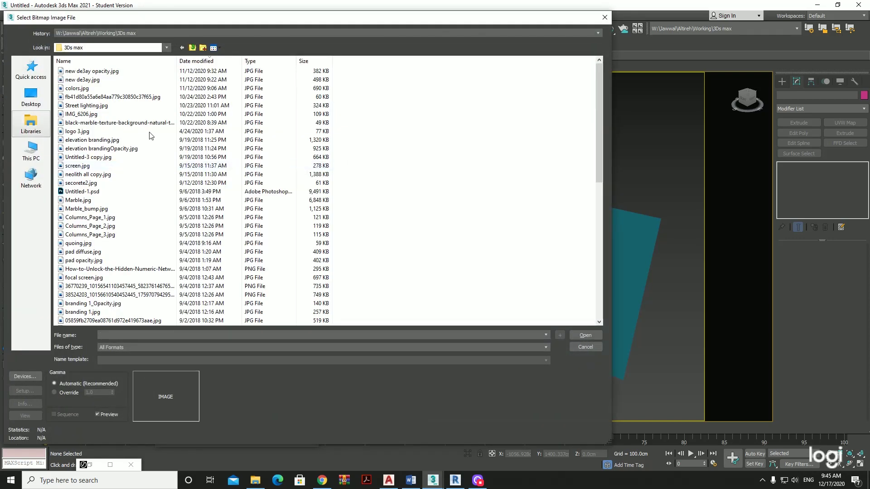
# Step: Show large thumbnails and load back street - Copy.jpg as the light colour bitmap
pyautogui.rightClick(422, 121)
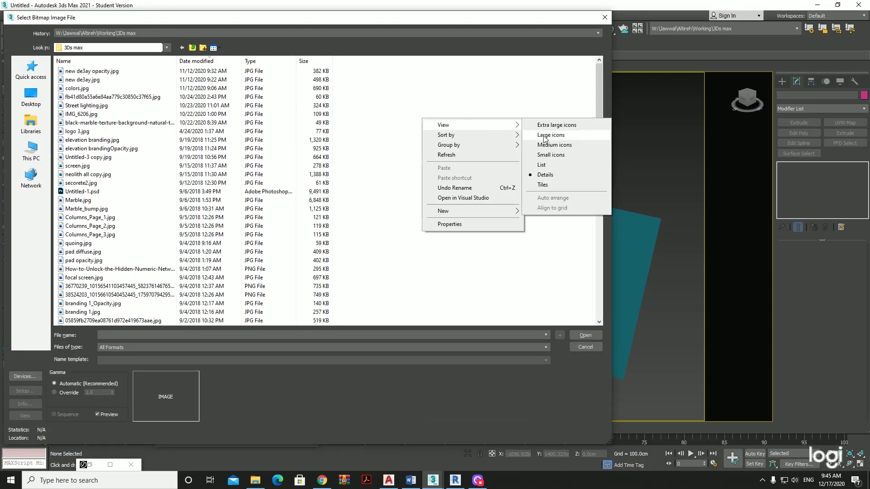
pyautogui.click(549, 136)
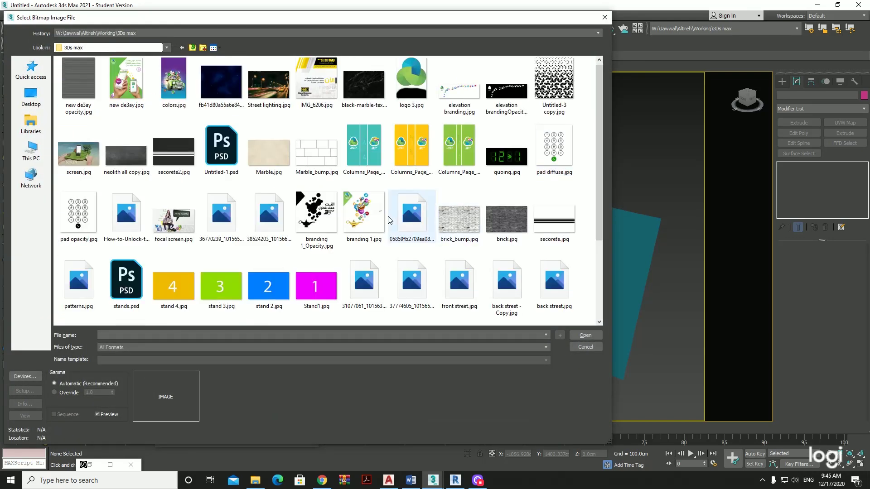
pyautogui.scroll(-2, 303, 127)
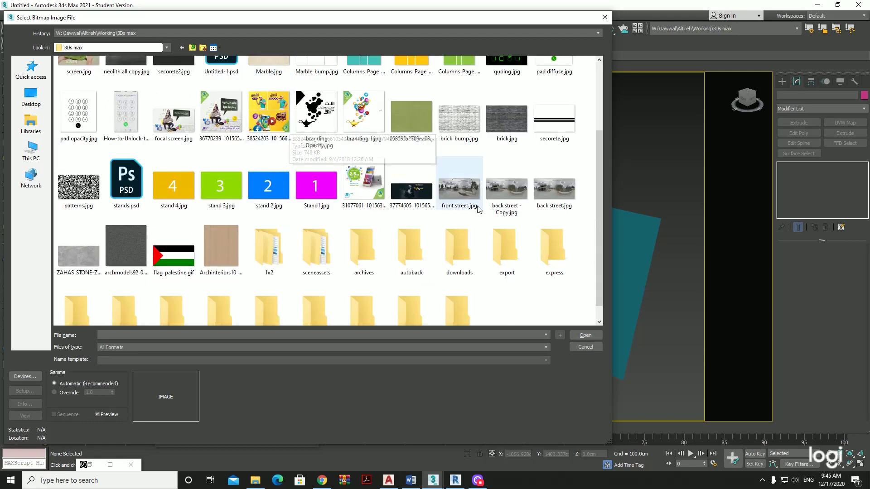
pyautogui.click(499, 184)
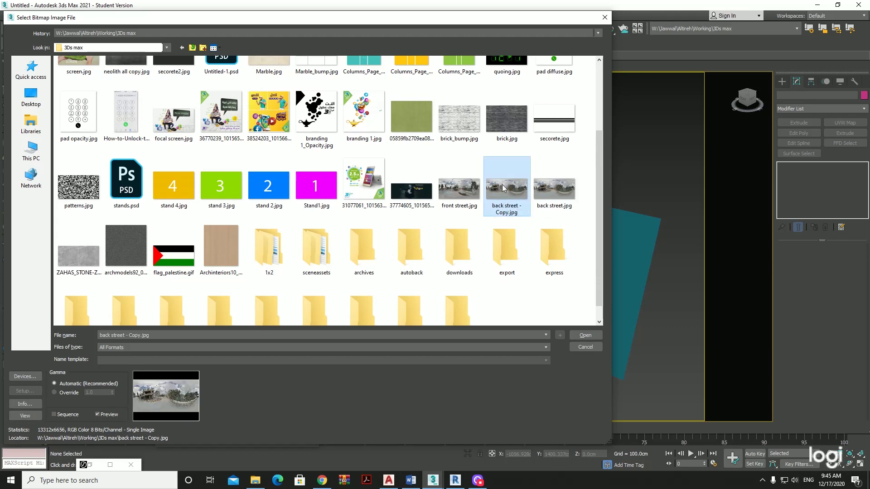
pyautogui.doubleClick(503, 188)
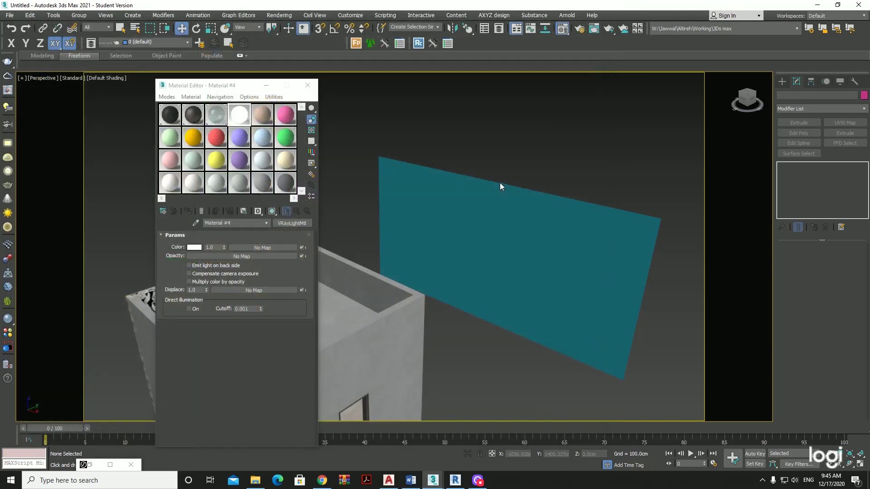
# Step: Assign the street-photo VRayLightMtl to the teal backdrop plane
pyautogui.click(468, 198)
pyautogui.click(189, 213)
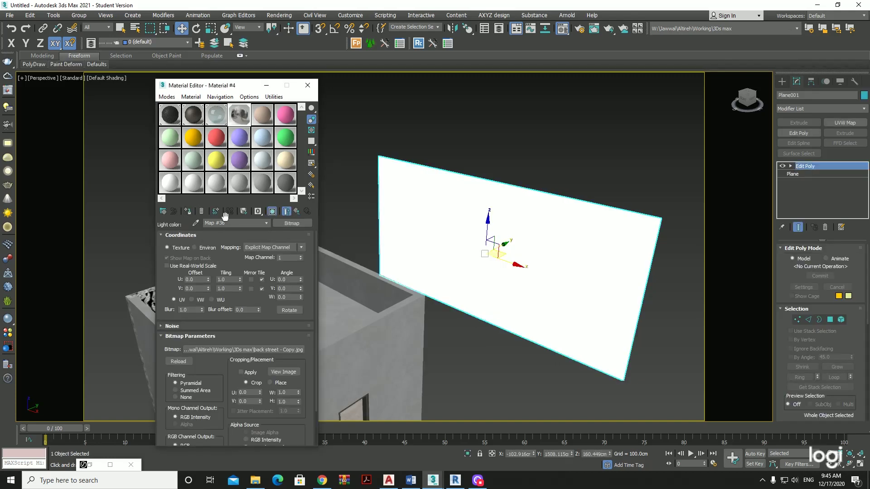
pyautogui.keyDown('alt'); pyautogui.moveTo(498, 249); pyautogui.dragTo(537, 262, button='middle'); pyautogui.keyUp('alt')
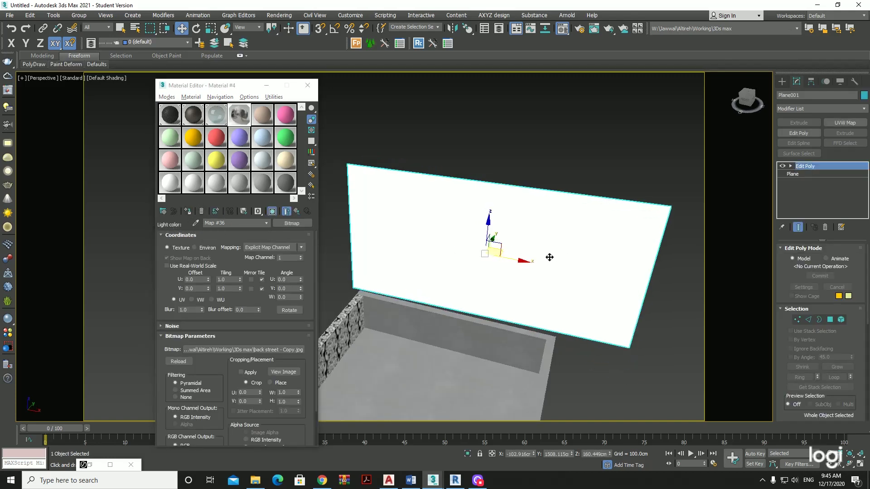
pyautogui.scroll(3, 538, 263)
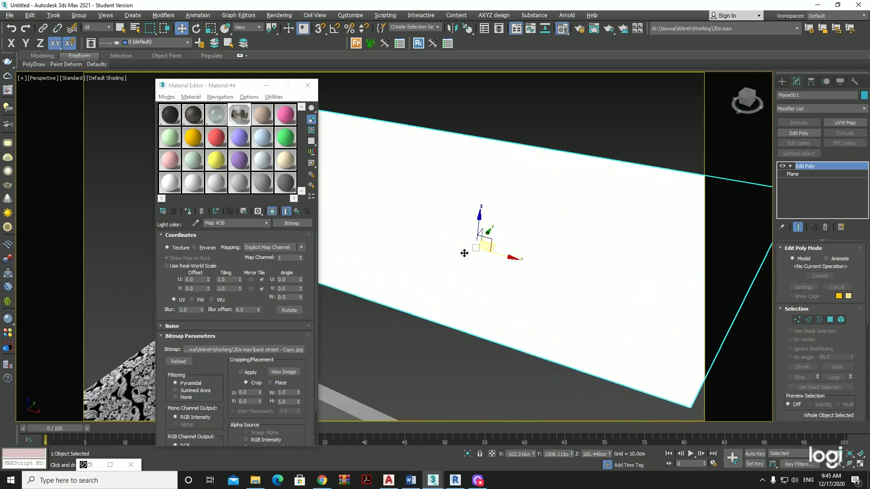
# Step: Set the light material's base colour to black and show the photo map in the viewport
pyautogui.click(297, 212)
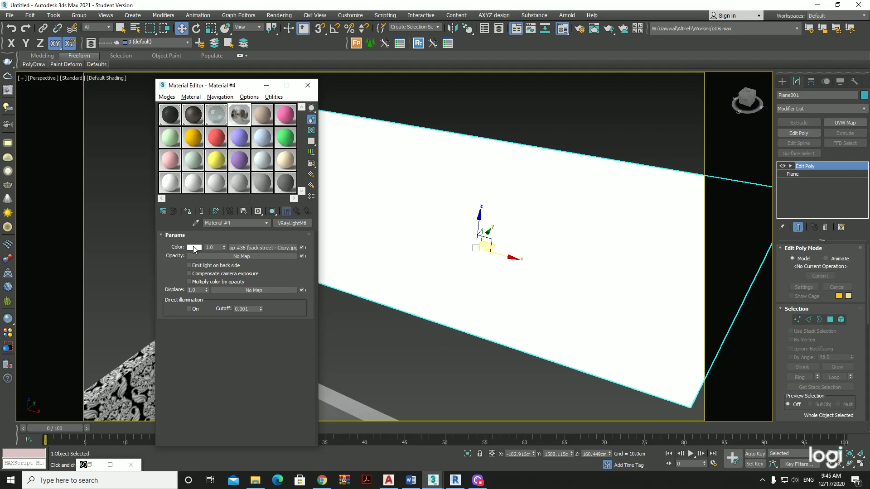
pyautogui.click(194, 247)
pyautogui.moveTo(183, 61); pyautogui.dragTo(183, 128)
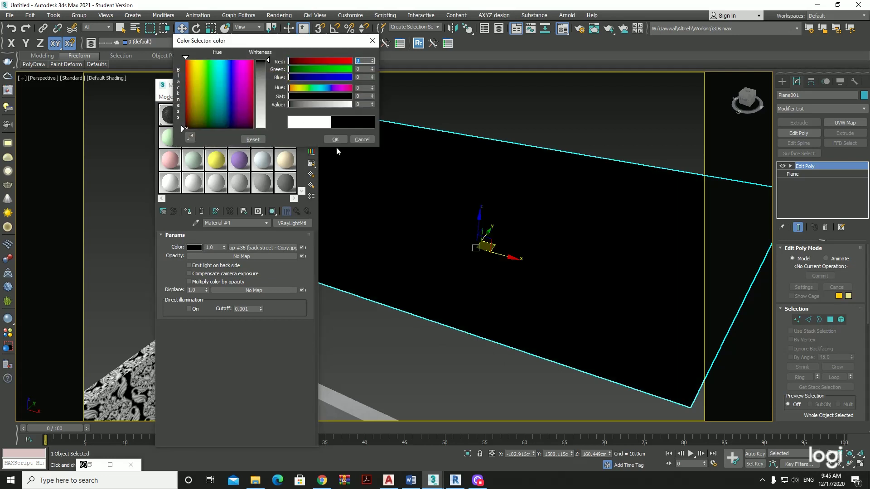
pyautogui.click(335, 140)
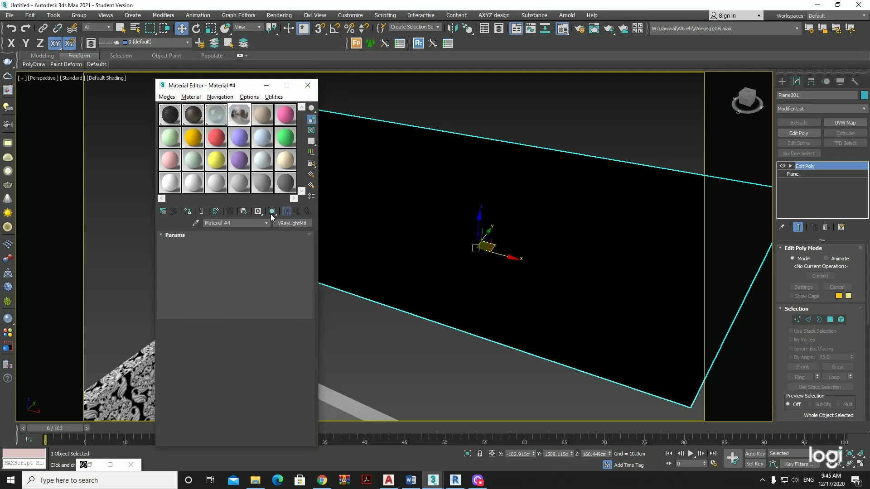
pyautogui.click(268, 248)
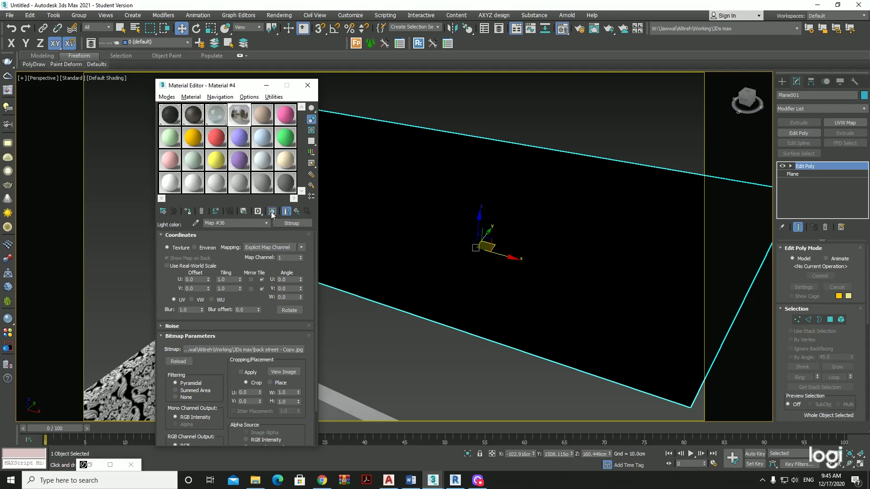
pyautogui.click(273, 212)
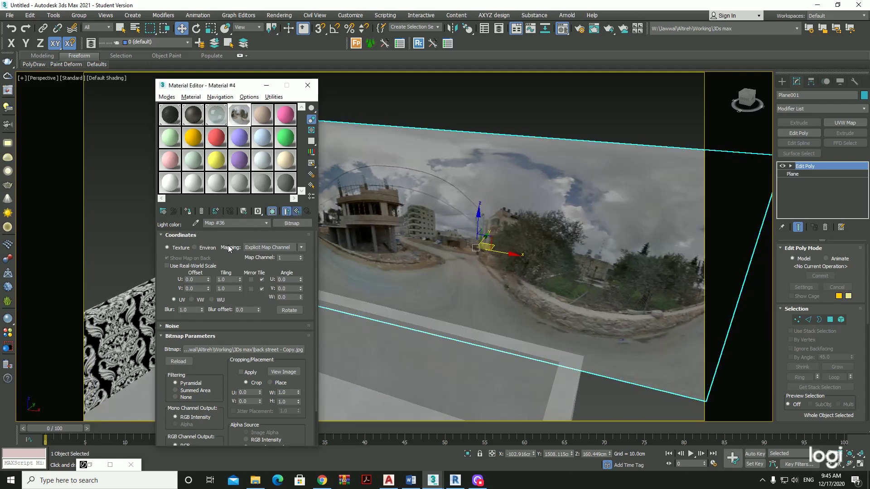
pyautogui.press('Up')
pyautogui.moveTo(571, 293)
pyautogui.keyDown('alt'); pyautogui.mouseDown(button='middle')
pyautogui.moveTo(624, 276)
pyautogui.moveTo(553, 257)
pyautogui.mouseUp(button='middle'); pyautogui.keyUp('alt')
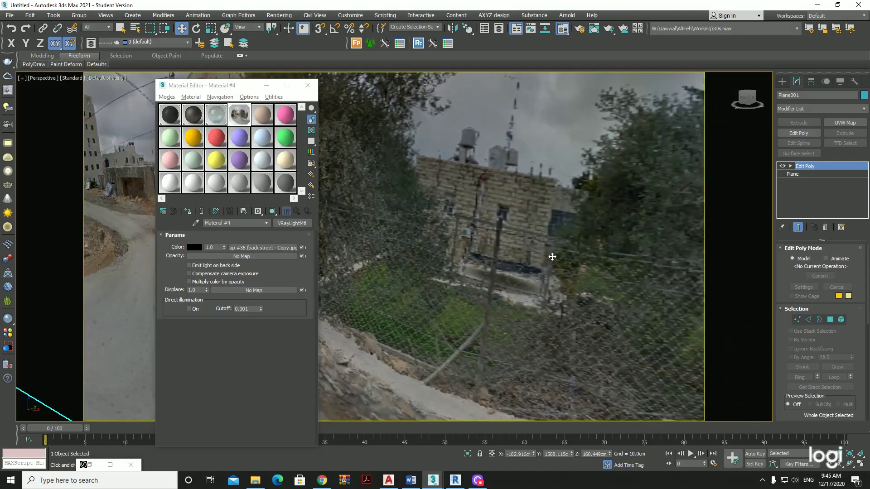
# Step: Move the photo plane behind the sliding window as seen from Camera001
pyautogui.press('c')
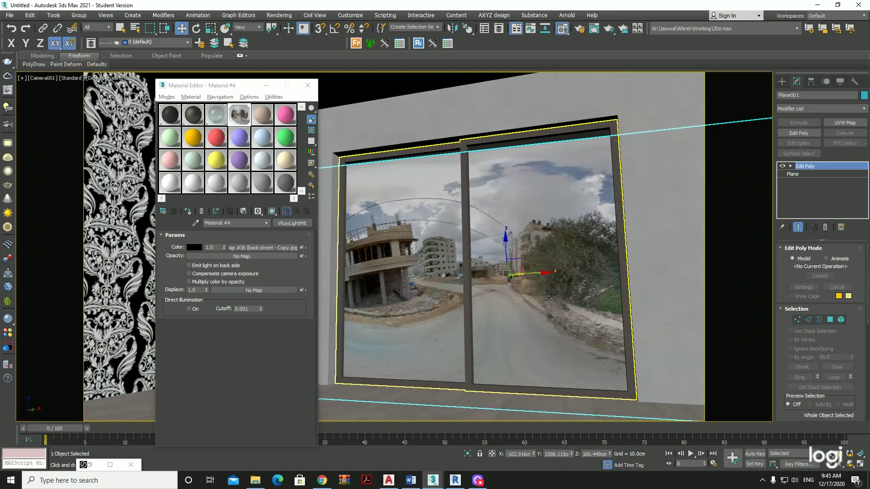
pyautogui.moveTo(539, 289)
pyautogui.mouseDown()
pyautogui.moveTo(511, 272)
pyautogui.moveTo(283, 278)
pyautogui.mouseUp()
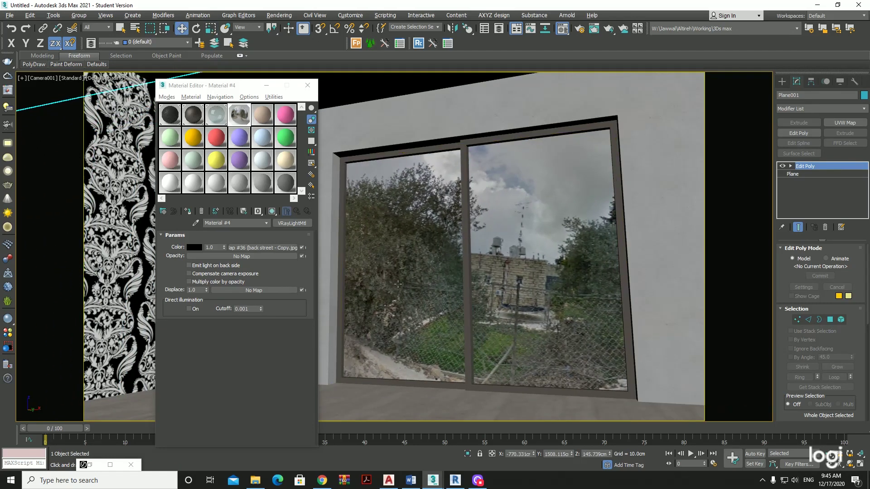
pyautogui.hotkey('alt', 'w')
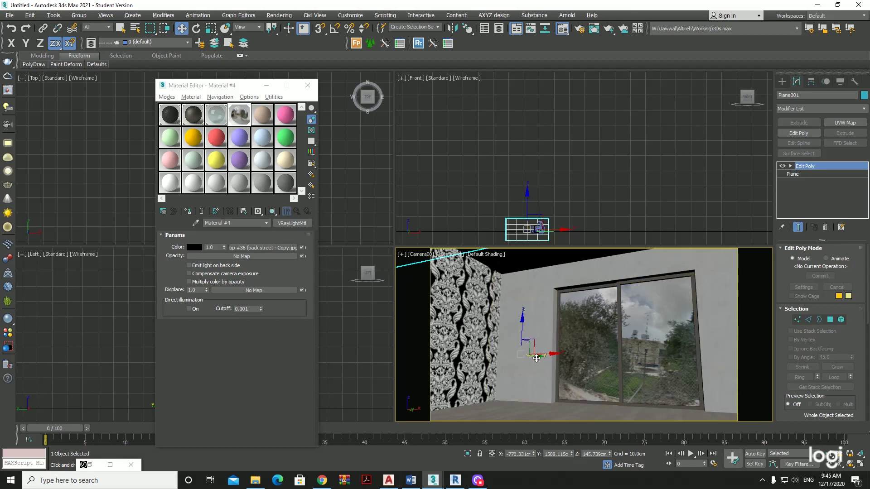
pyautogui.moveTo(536, 358); pyautogui.dragTo(587, 364)
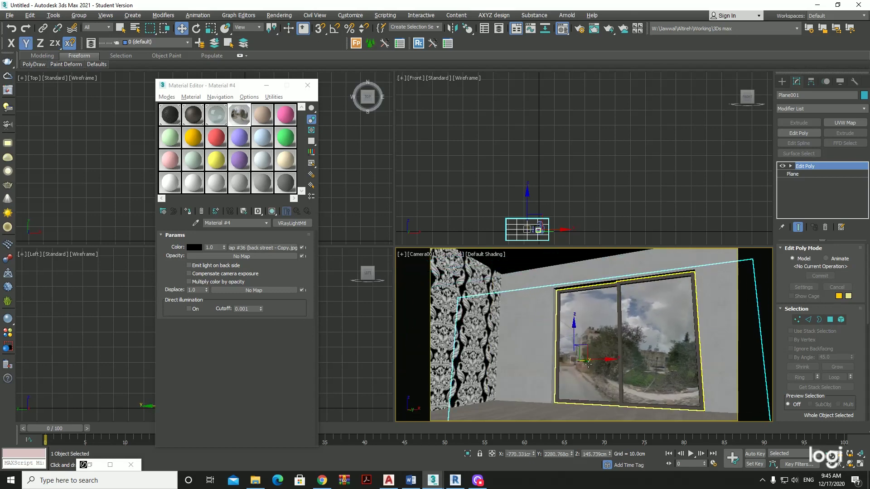
pyautogui.hotkey('alt', 'w')
pyautogui.moveTo(351, 283)
pyautogui.mouseDown()
pyautogui.moveTo(321, 313)
pyautogui.moveTo(354, 326)
pyautogui.moveTo(335, 330)
pyautogui.mouseUp()
# Step: Rotate the photo plane slightly so it faces the window
pyautogui.press('r')
pyautogui.press('w')
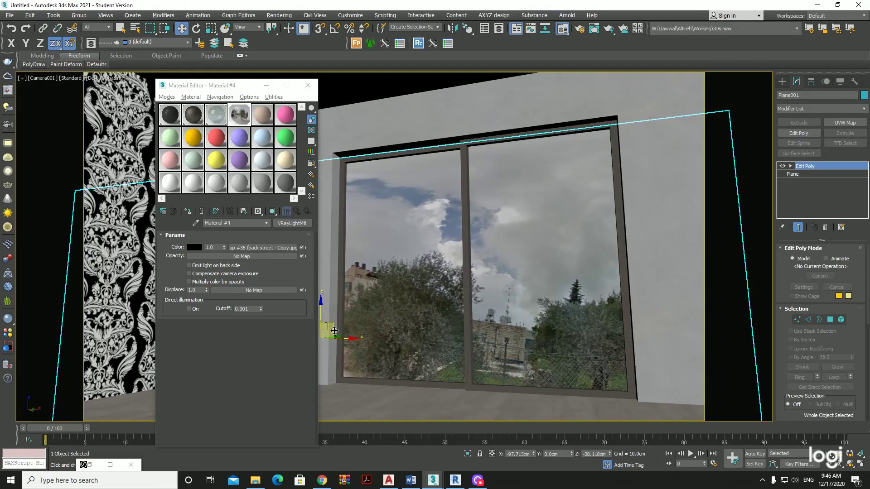
pyautogui.press('e')
pyautogui.moveTo(337, 307); pyautogui.dragTo(341, 317)
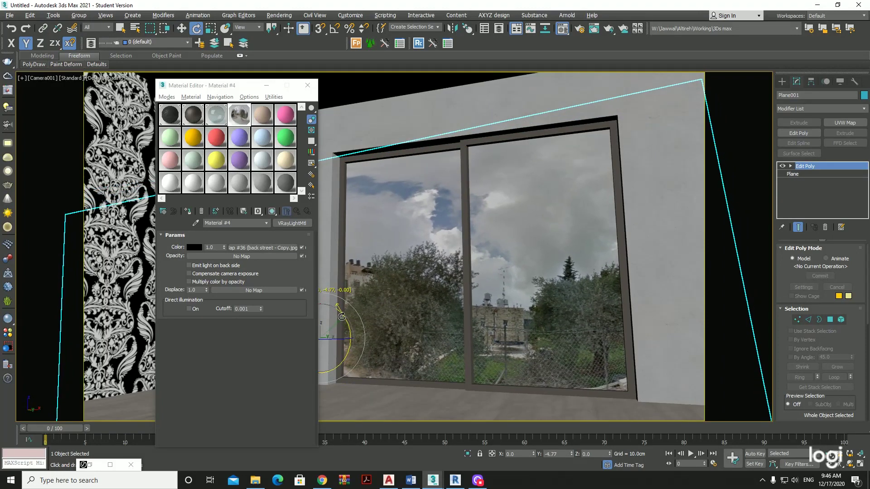
pyautogui.press('w')
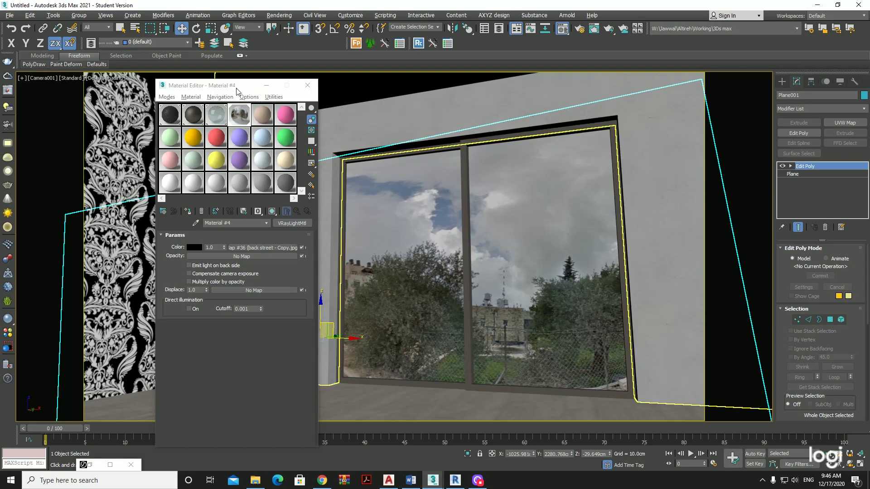
# Step: Close the Material Editor and frame the photo plane in Perspective
pyautogui.moveTo(237, 91)
pyautogui.mouseDown()
pyautogui.moveTo(532, 220)
pyautogui.moveTo(479, 221)
pyautogui.mouseUp()
pyautogui.click(508, 227)
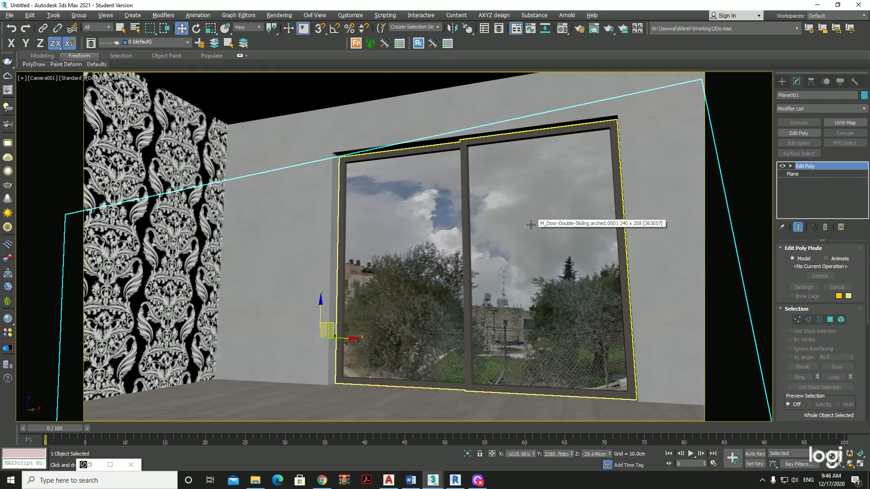
pyautogui.press('p')
pyautogui.press('z')
pyautogui.moveTo(452, 288)
pyautogui.keyDown('alt'); pyautogui.mouseDown(button='middle')
pyautogui.moveTo(507, 294)
pyautogui.moveTo(463, 271)
pyautogui.mouseUp(button='middle'); pyautogui.keyUp('alt')
# Step: Deselect the photo plane and orbit back to view the house
pyautogui.scroll(-5, 527, 300)
pyautogui.click(527, 300)
pyautogui.scroll(4, 419, 292)
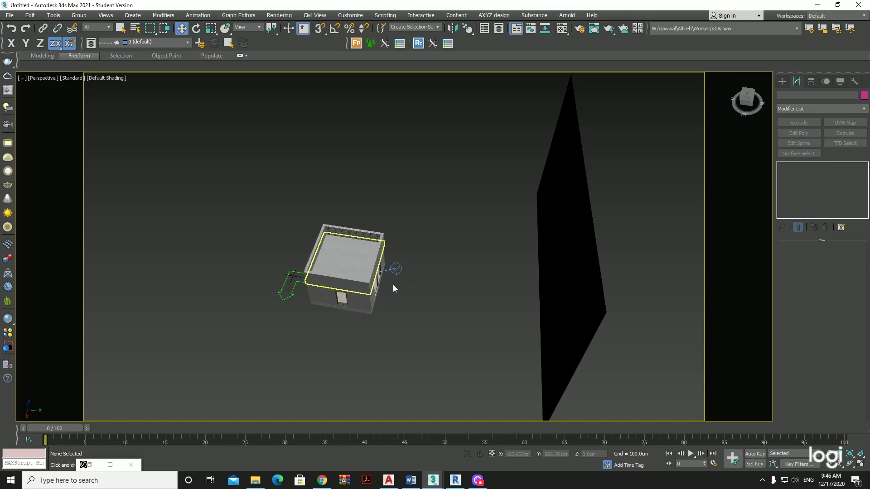
pyautogui.scroll(4, 393, 288)
pyautogui.scroll(2, 453, 335)
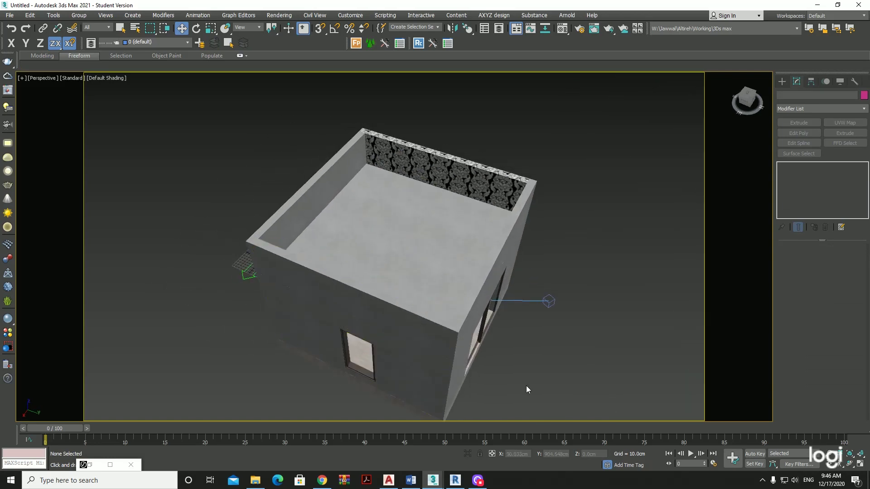
pyautogui.keyDown('alt'); pyautogui.moveTo(527, 390); pyautogui.dragTo(391, 290, button='middle'); pyautogui.keyUp('alt')
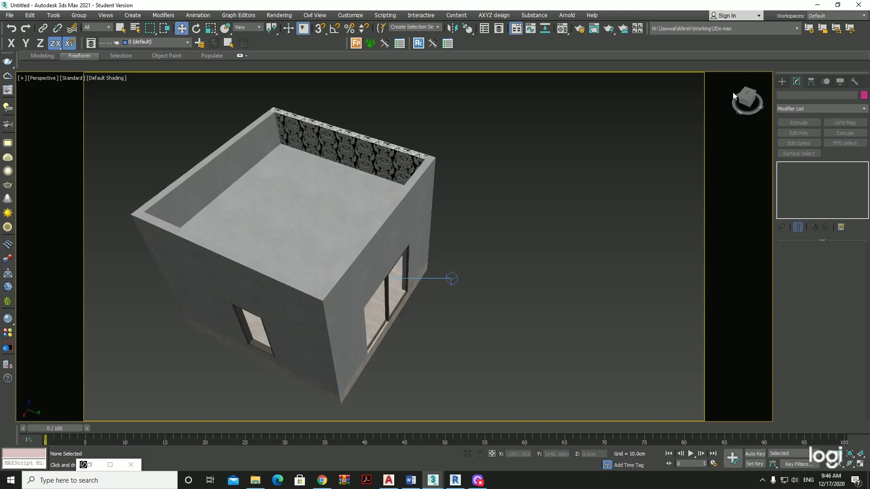
# Step: Start creating a VRayLight from the V-Ray light types
pyautogui.click(782, 82)
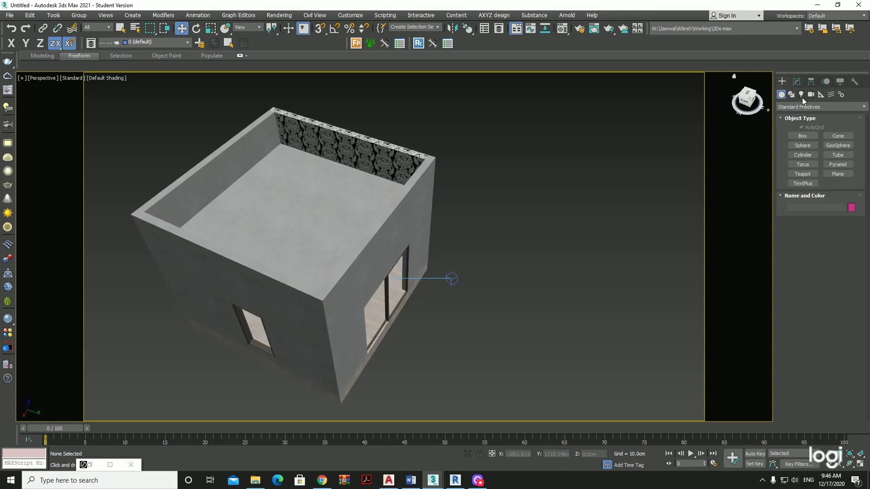
pyautogui.click(801, 95)
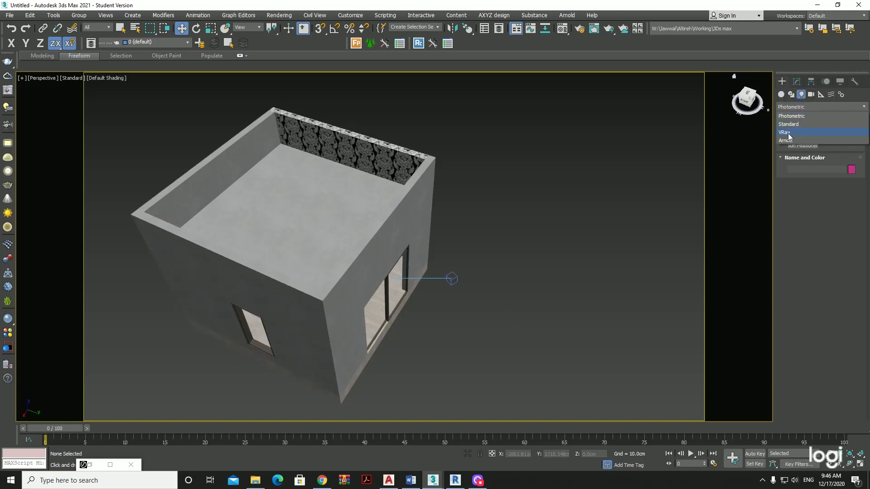
pyautogui.click(789, 137)
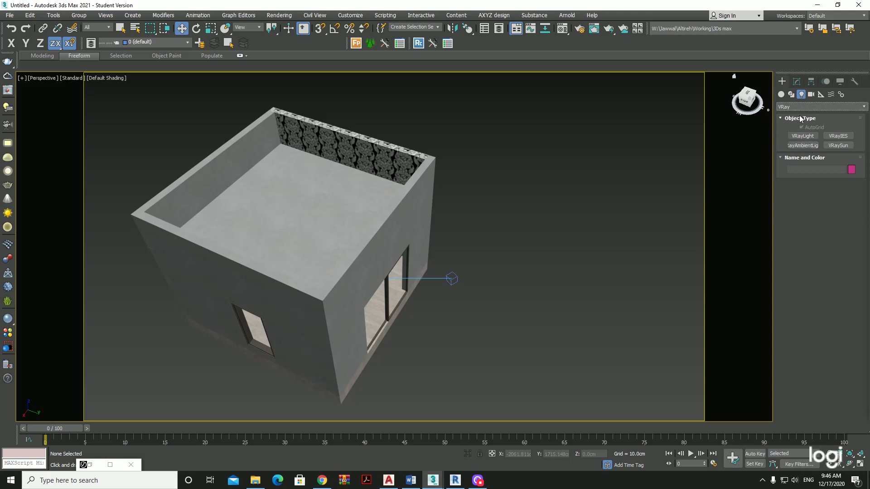
pyautogui.click(809, 138)
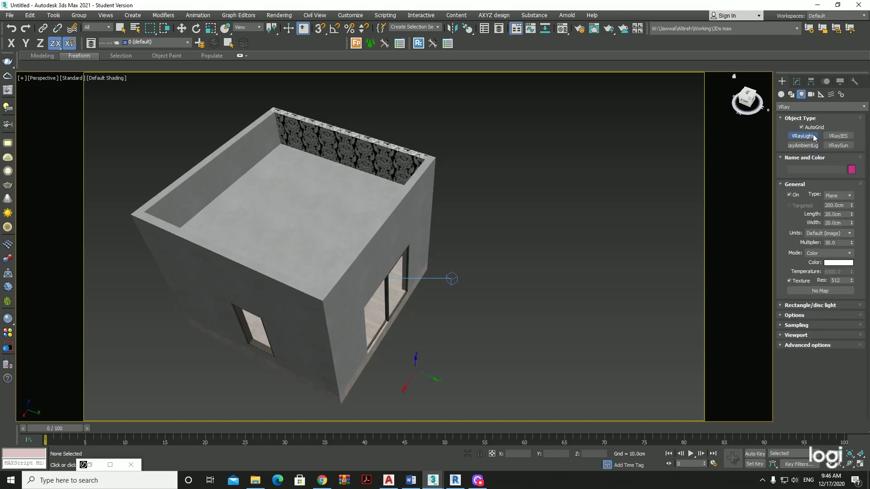
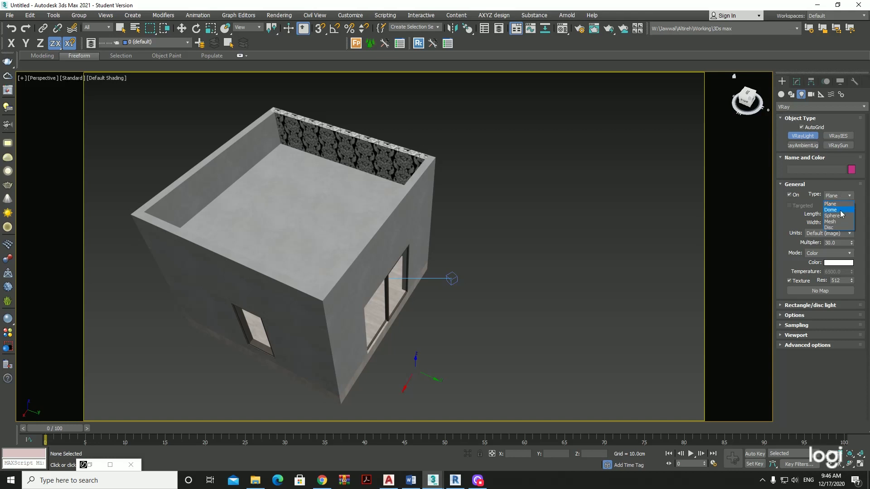
# Step: Create a V-Ray light of type Dome and place it in the viewport
pyautogui.click(840, 210)
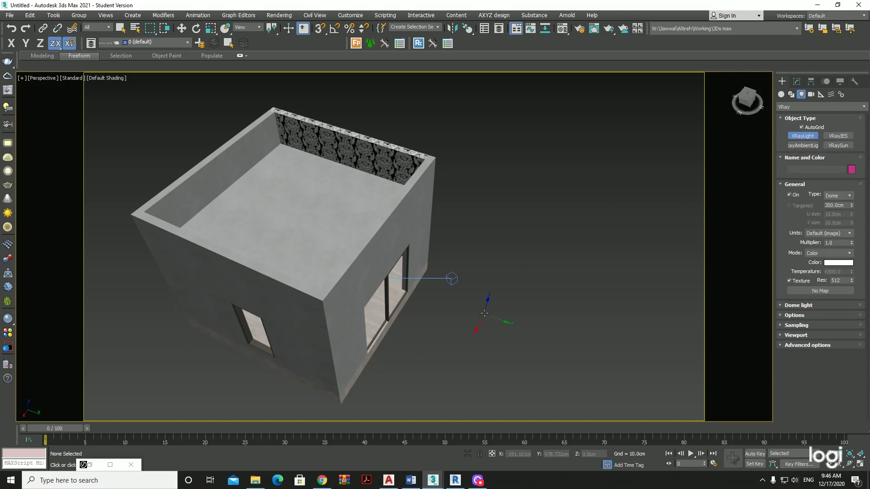
pyautogui.click(484, 313)
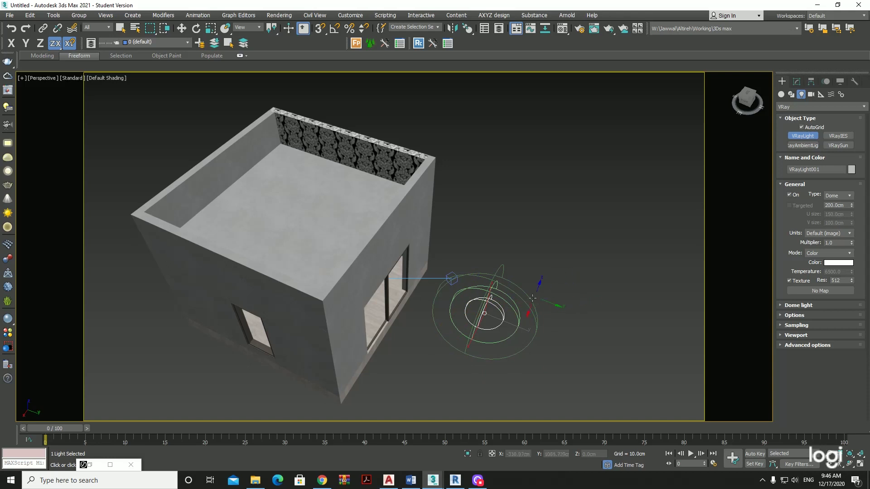
pyautogui.press('w')
pyautogui.scroll(-5, 401, 333)
pyautogui.keyDown('alt'); pyautogui.moveTo(401, 333); pyautogui.dragTo(599, 154, button='middle'); pyautogui.keyUp('alt')
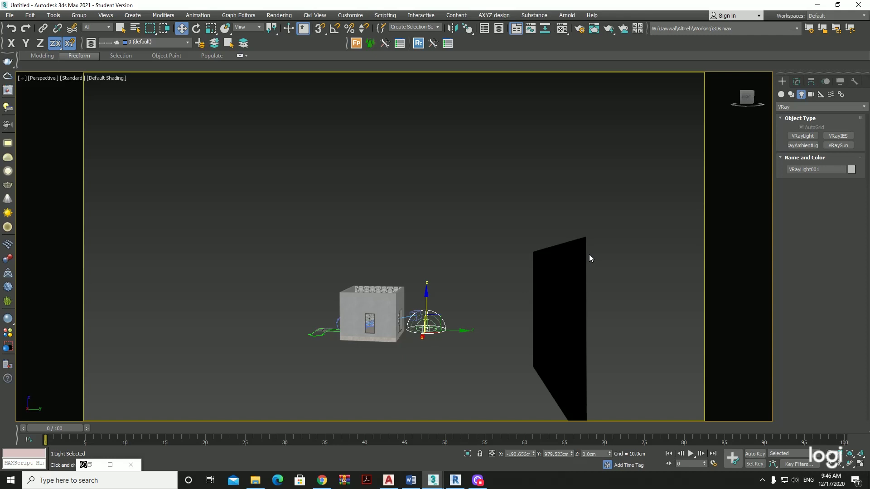
# Step: Move VRayLight001 so it sits just beside the house model
pyautogui.scroll(1, 470, 273)
pyautogui.scroll(1, 470, 273)
pyautogui.scroll(3, 439, 330)
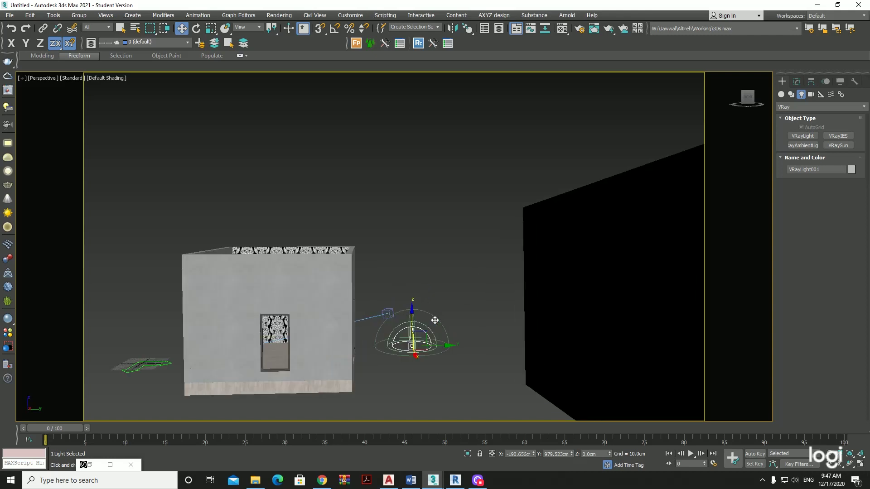
pyautogui.keyDown('alt'); pyautogui.moveTo(435, 320); pyautogui.dragTo(418, 356, button='middle'); pyautogui.keyUp('alt')
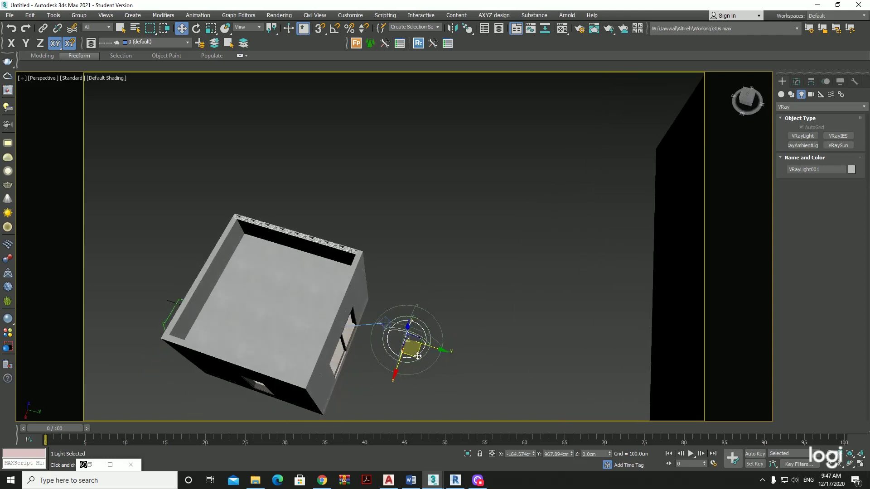
pyautogui.moveTo(417, 356)
pyautogui.mouseDown()
pyautogui.moveTo(328, 329)
pyautogui.moveTo(399, 340)
pyautogui.mouseUp()
pyautogui.moveTo(398, 340)
pyautogui.keyDown('alt'); pyautogui.mouseDown(button='middle')
pyautogui.moveTo(401, 406)
pyautogui.moveTo(437, 310)
pyautogui.mouseUp(button='middle'); pyautogui.keyUp('alt')
pyautogui.scroll(-3, 445, 304)
pyautogui.scroll(-3, 444, 304)
pyautogui.click(569, 154)
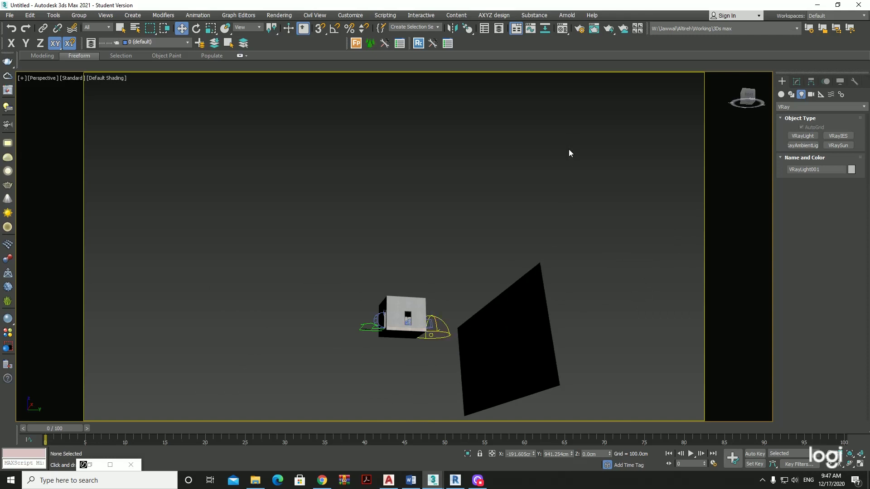
pyautogui.keyDown('alt'); pyautogui.moveTo(388, 192); pyautogui.dragTo(402, 223, button='middle'); pyautogui.keyUp('alt')
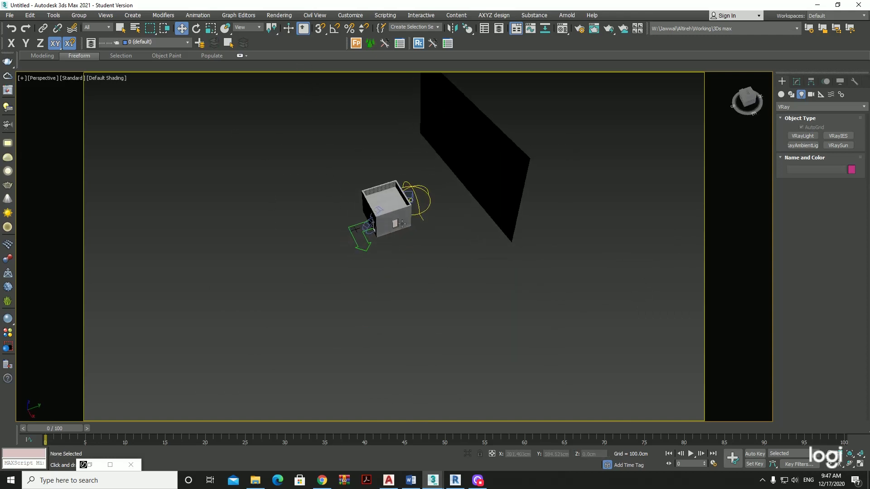
pyautogui.click(415, 185)
pyautogui.keyDown('alt'); pyautogui.moveTo(415, 184); pyautogui.dragTo(422, 213, button='middle'); pyautogui.keyUp('alt')
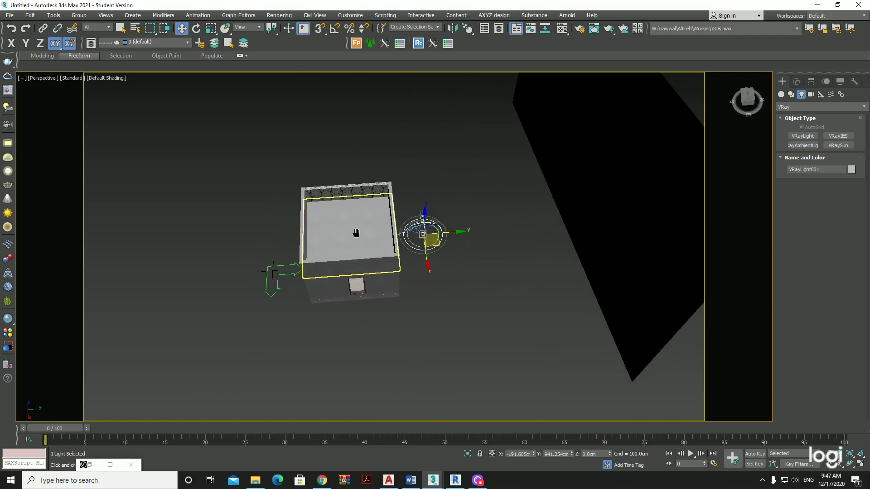
# Step: Render with V-Ray and switch Exposure Control to VRay Exposure Control
pyautogui.click(8, 93)
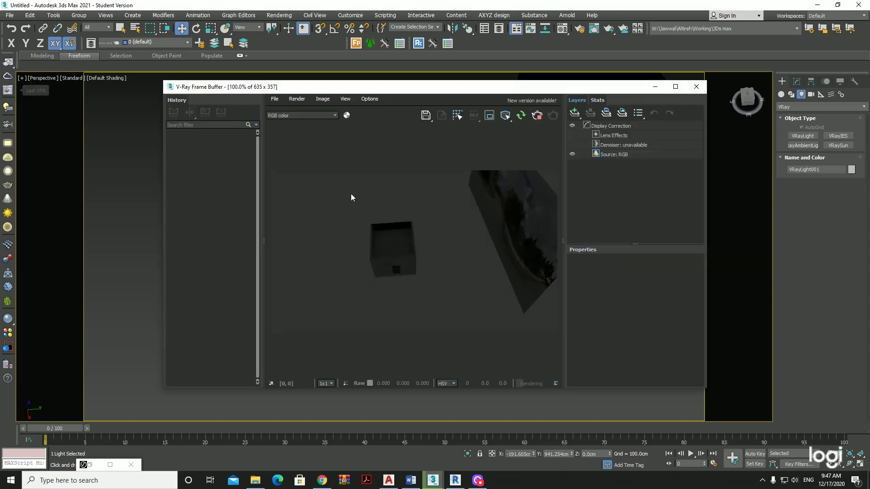
pyautogui.moveTo(442, 88); pyautogui.dragTo(537, 284)
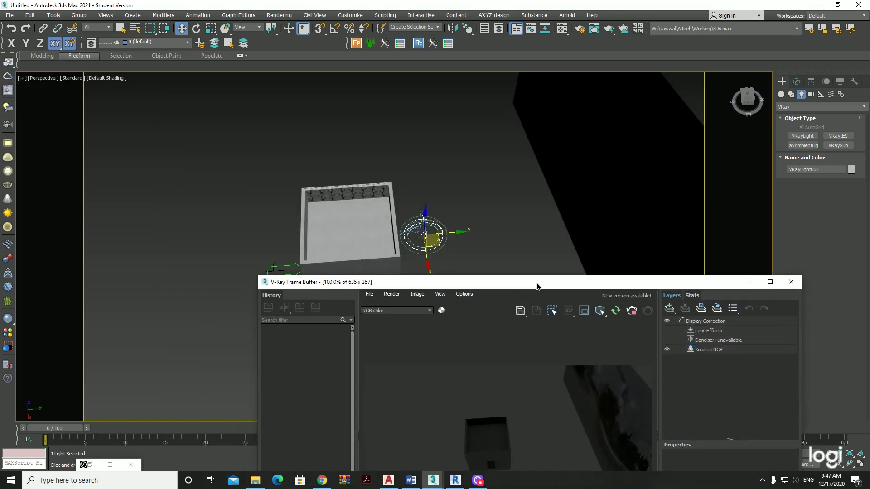
pyautogui.press('8')
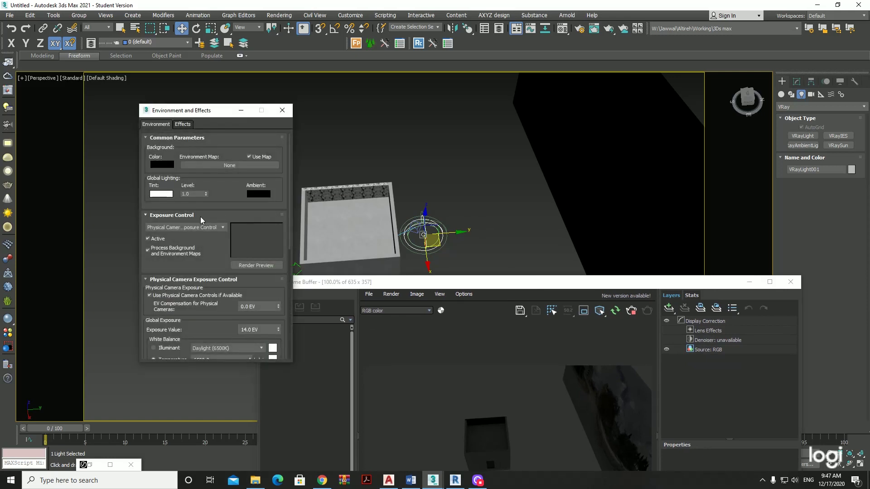
pyautogui.click(192, 226)
pyautogui.click(172, 271)
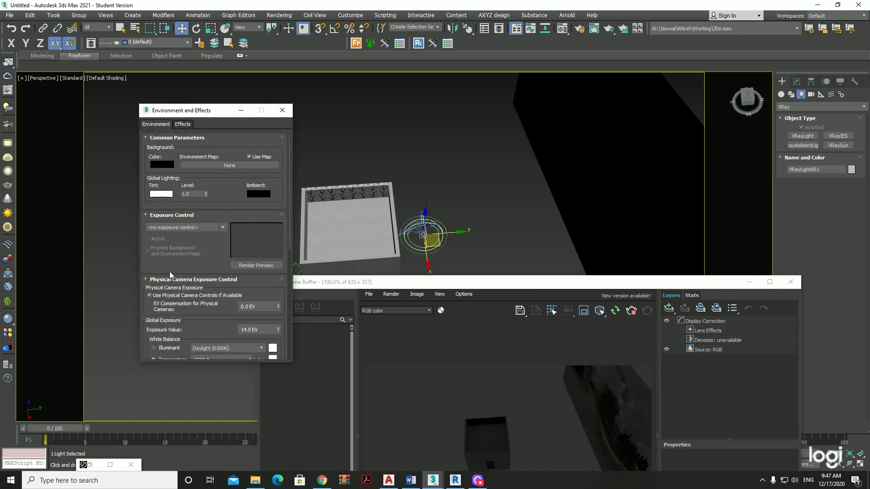
# Step: Set the exposure shutter speed to 100 and ISO to 500 during interactive rendering
pyautogui.click(635, 312)
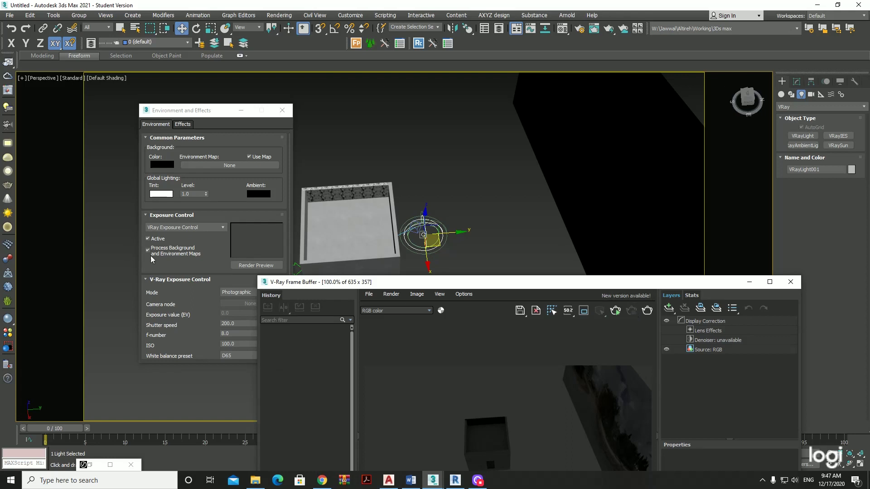
pyautogui.click(617, 313)
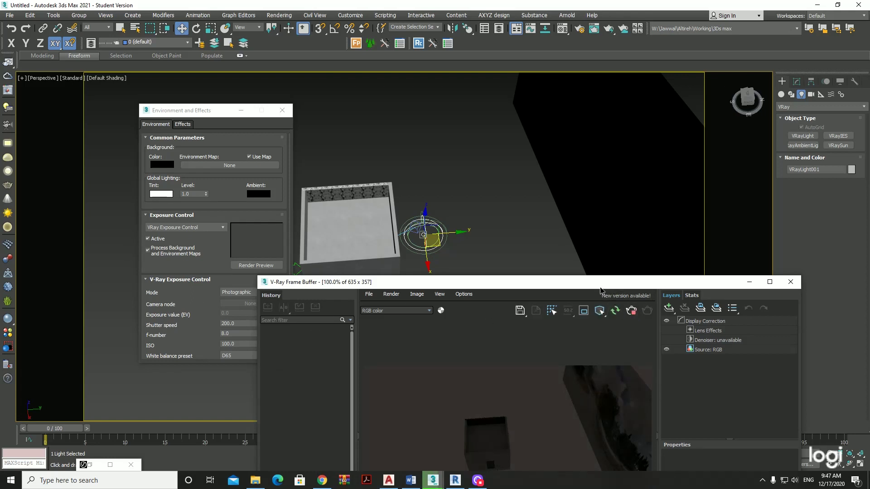
pyautogui.moveTo(599, 287)
pyautogui.mouseDown()
pyautogui.moveTo(649, 172)
pyautogui.moveTo(638, 160)
pyautogui.mouseUp()
pyautogui.click(241, 324)
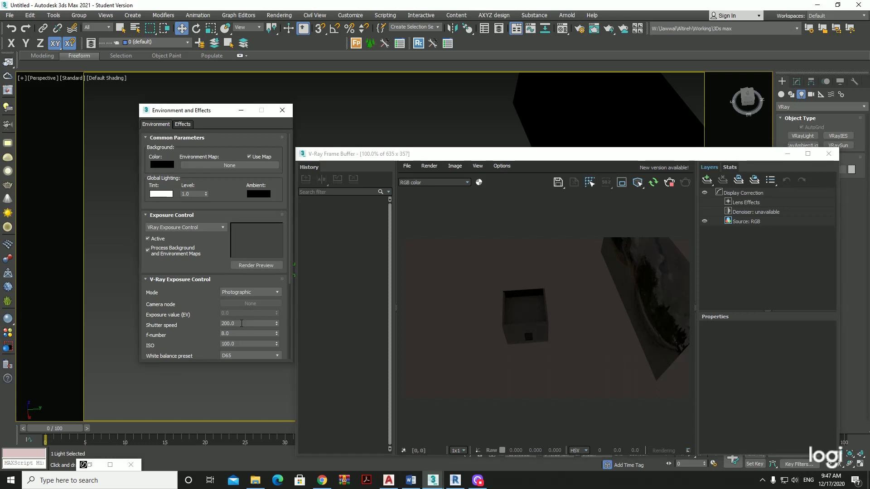
pyautogui.click(242, 323)
pyautogui.write('100')
pyautogui.press('Return')
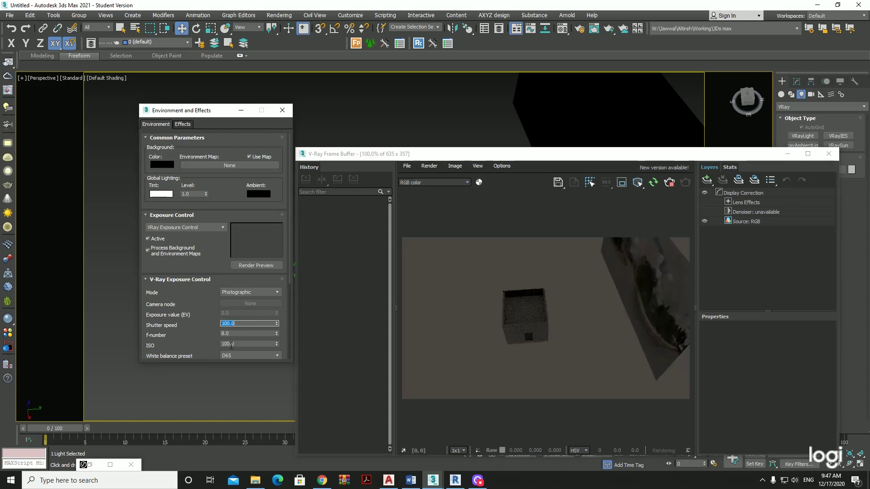
pyautogui.click(243, 344)
pyautogui.write('0')
pyautogui.press('Return')
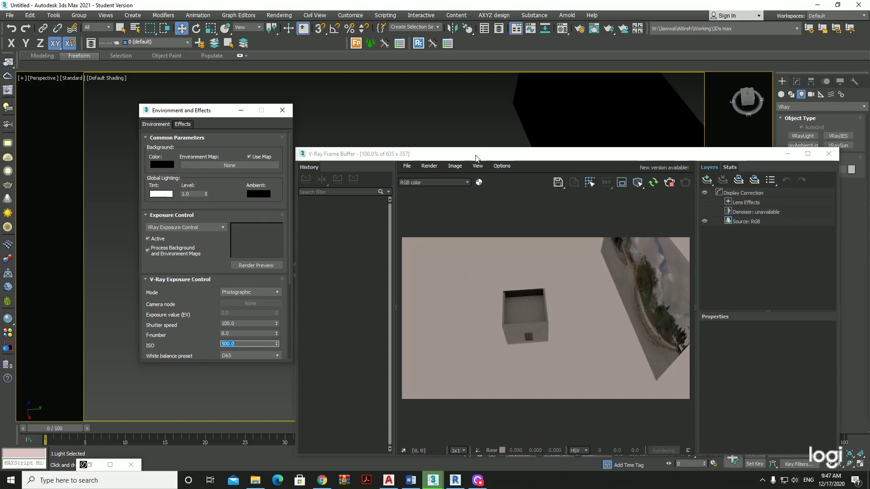
pyautogui.moveTo(478, 158); pyautogui.dragTo(556, 113)
pyautogui.moveTo(355, 276)
pyautogui.keyDown('alt'); pyautogui.mouseDown(button='middle')
pyautogui.moveTo(380, 249)
pyautogui.moveTo(386, 286)
pyautogui.moveTo(301, 287)
pyautogui.moveTo(349, 295)
pyautogui.moveTo(317, 271)
pyautogui.moveTo(297, 285)
pyautogui.moveTo(331, 286)
pyautogui.moveTo(308, 295)
pyautogui.moveTo(315, 320)
pyautogui.mouseUp(button='middle'); pyautogui.keyUp('alt')
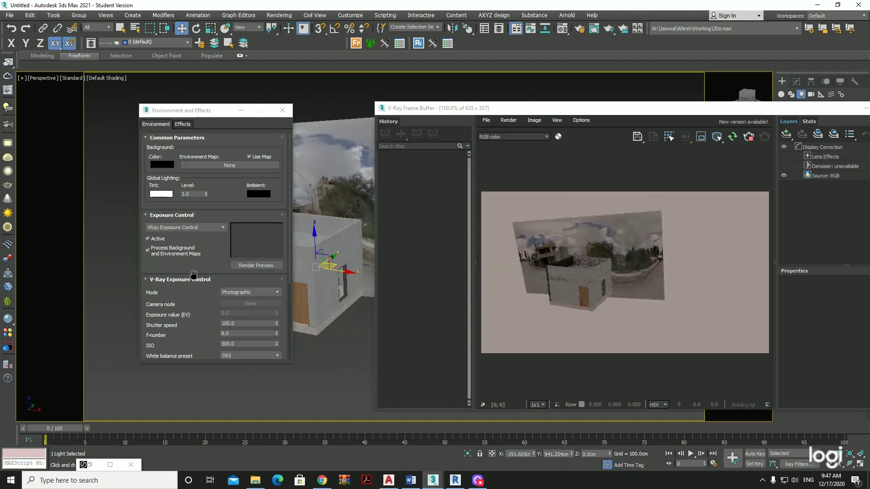
# Step: Render the dark room interior from Camera001 and bring up VRayLight001's dome settings
pyautogui.press('c')
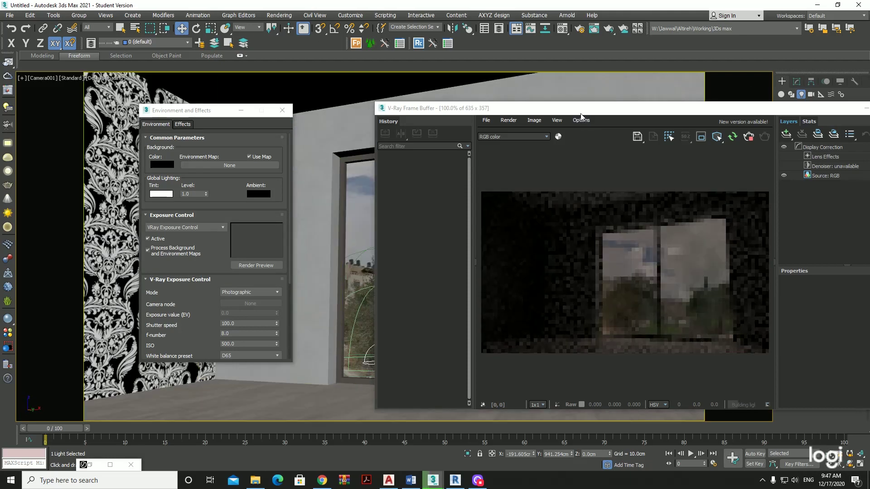
pyautogui.moveTo(583, 113)
pyautogui.mouseDown()
pyautogui.moveTo(206, 167)
pyautogui.moveTo(376, 139)
pyautogui.moveTo(492, 189)
pyautogui.moveTo(426, 214)
pyautogui.mouseUp()
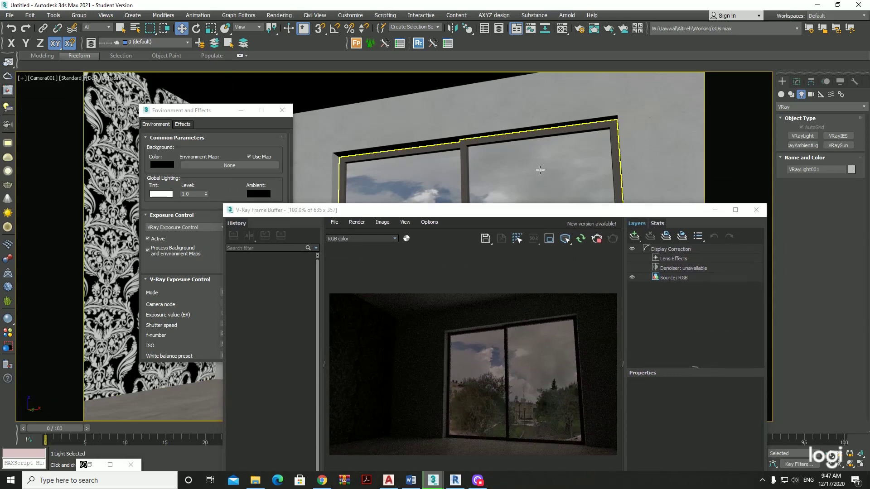
pyautogui.press('p')
pyautogui.scroll(-5, 498, 186)
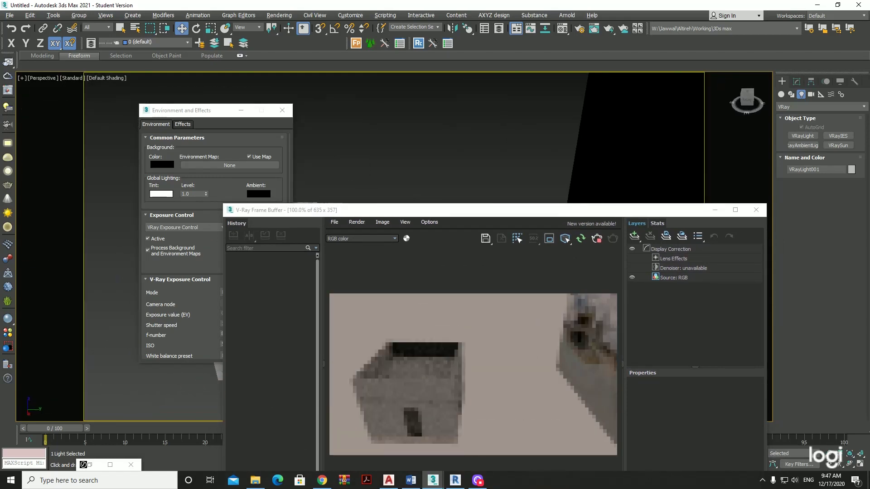
pyautogui.moveTo(499, 186)
pyautogui.mouseDown(button='middle')
pyautogui.moveTo(480, 121)
pyautogui.moveTo(492, 79)
pyautogui.mouseUp(button='middle')
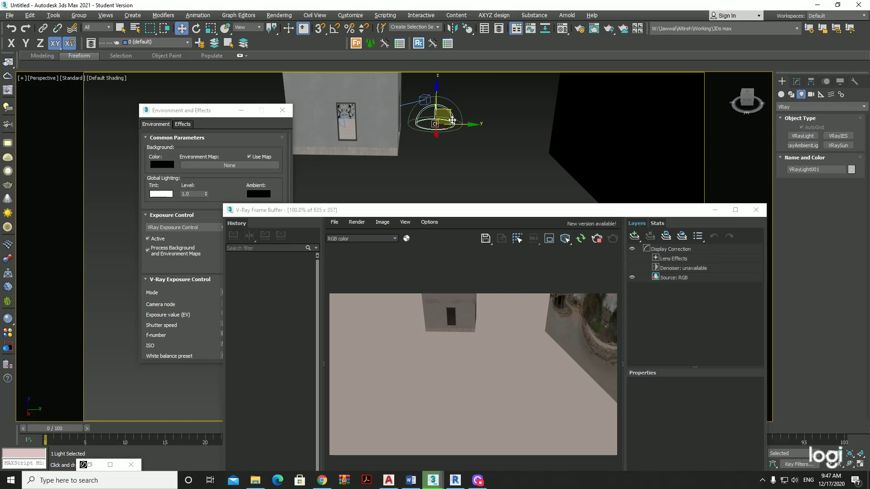
pyautogui.press('c')
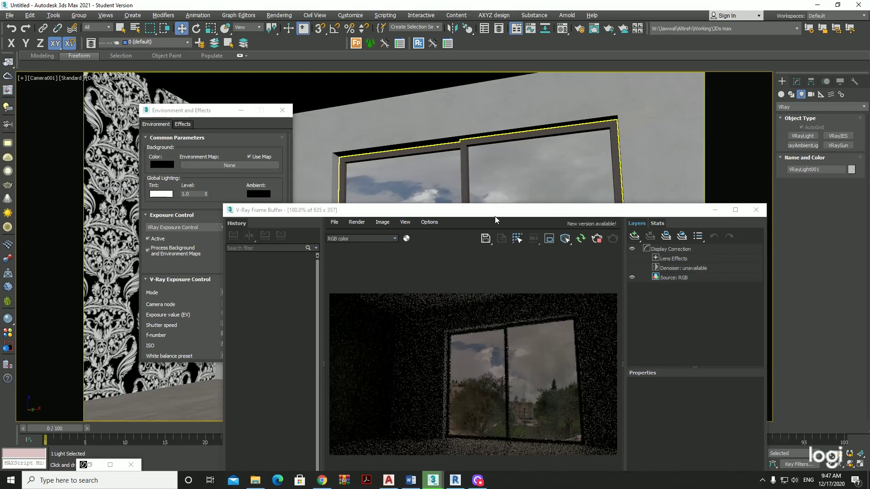
pyautogui.moveTo(497, 217); pyautogui.dragTo(420, 81)
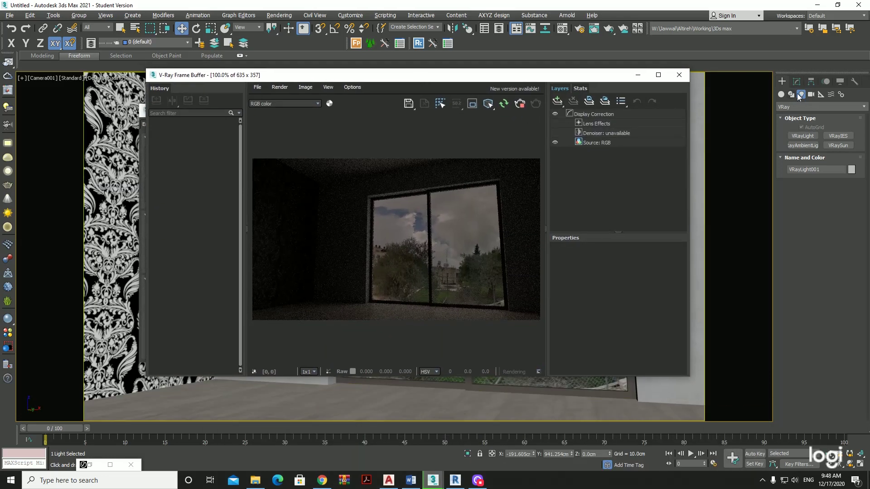
pyautogui.click(797, 82)
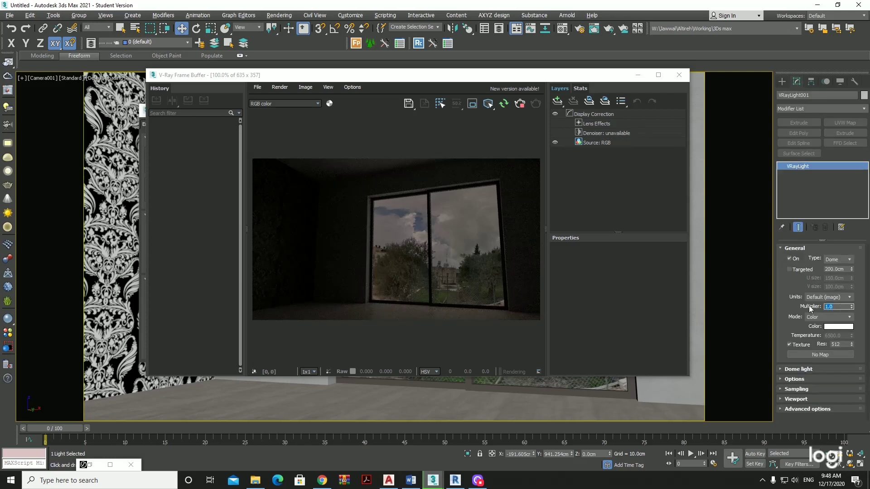
# Step: Keep the light type as Dome and raise VRayLight001's multiplier from 1.0 to 12.0
pyautogui.click(839, 260)
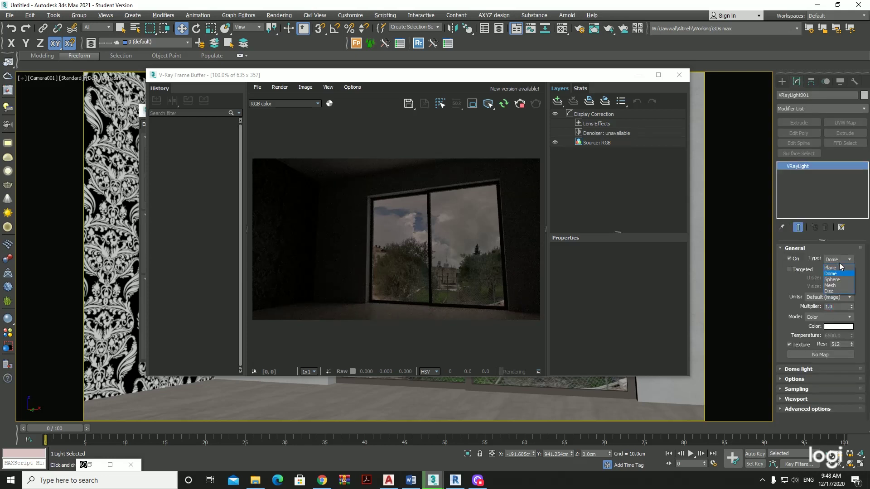
pyautogui.click(839, 263)
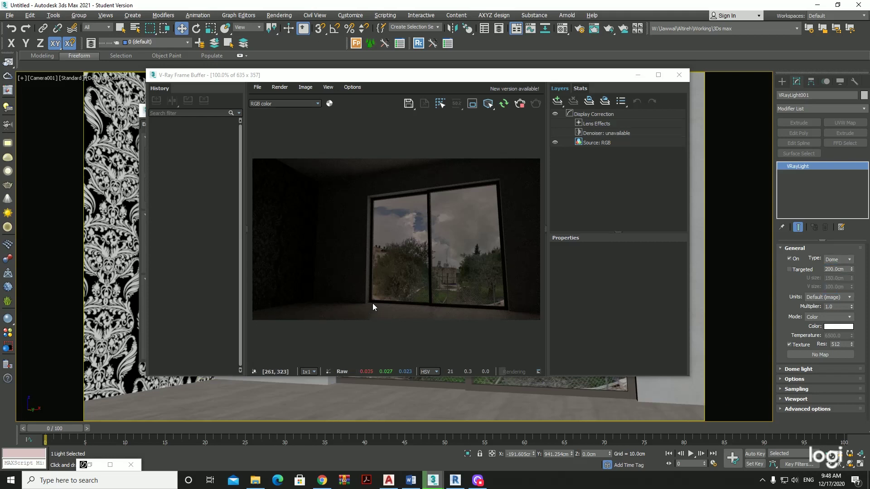
pyautogui.click(836, 307)
pyautogui.write('5')
pyautogui.press('Return')
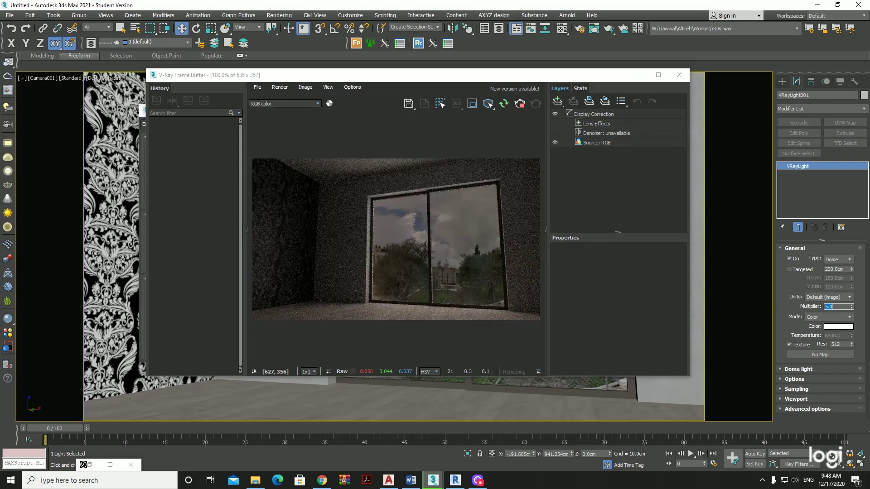
pyautogui.write('12')
pyautogui.press('Return')
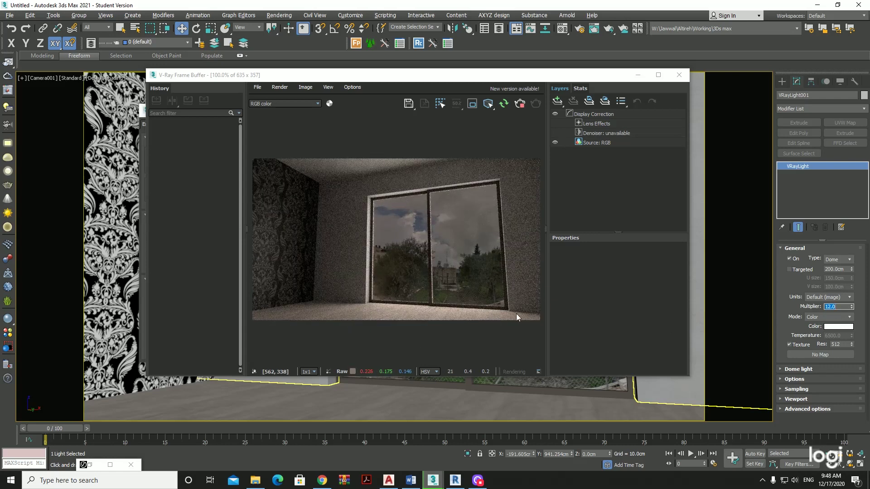
# Step: Expand and collapse the Dome light rollout, then reopen Environment and Effects
pyautogui.click(804, 368)
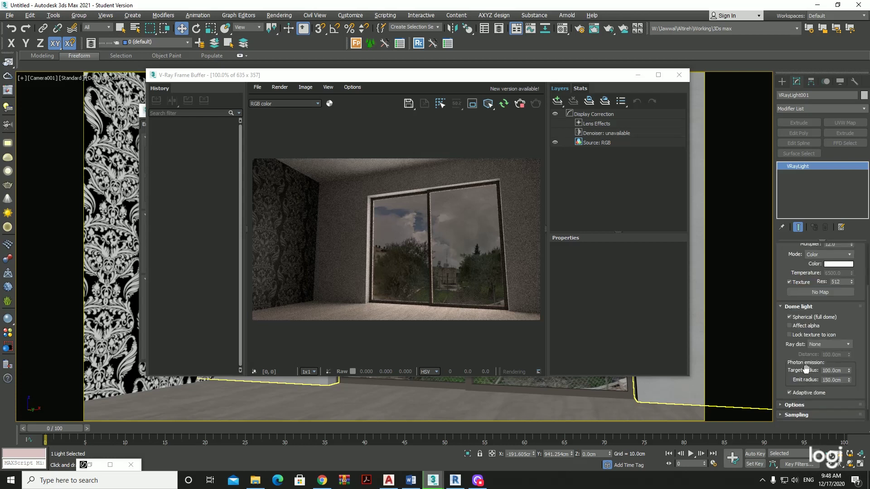
pyautogui.click(790, 307)
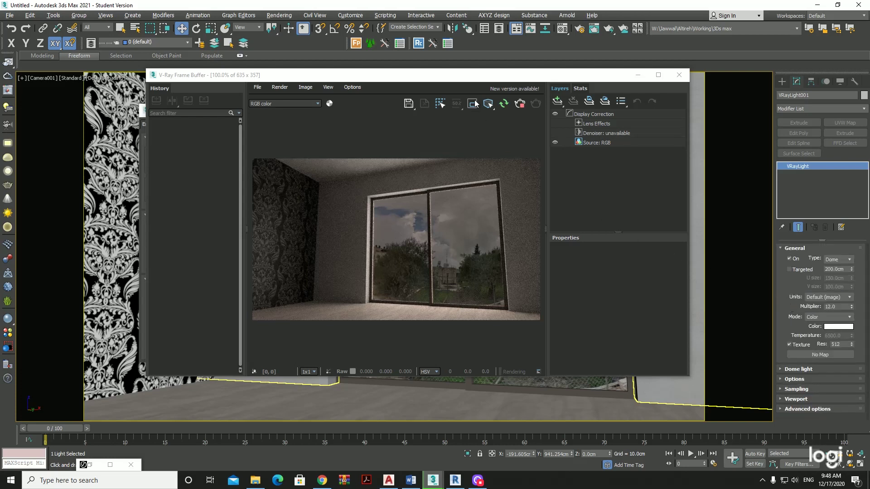
pyautogui.press('8')
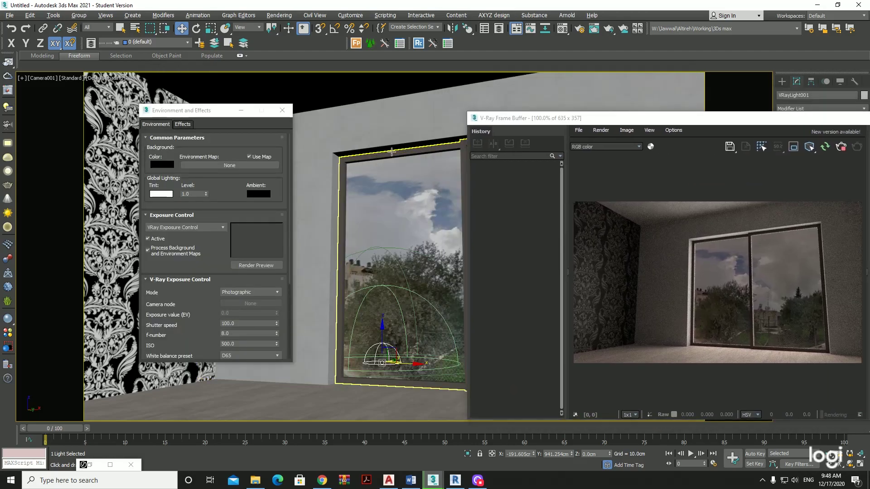
# Step: Orbit the room, return to Camera001, and open Material #4 in the Material Editor
pyautogui.press('p')
pyautogui.moveTo(391, 152)
pyautogui.mouseDown(button='middle')
pyautogui.moveTo(257, 249)
pyautogui.moveTo(359, 274)
pyautogui.moveTo(186, 286)
pyautogui.mouseUp(button='middle')
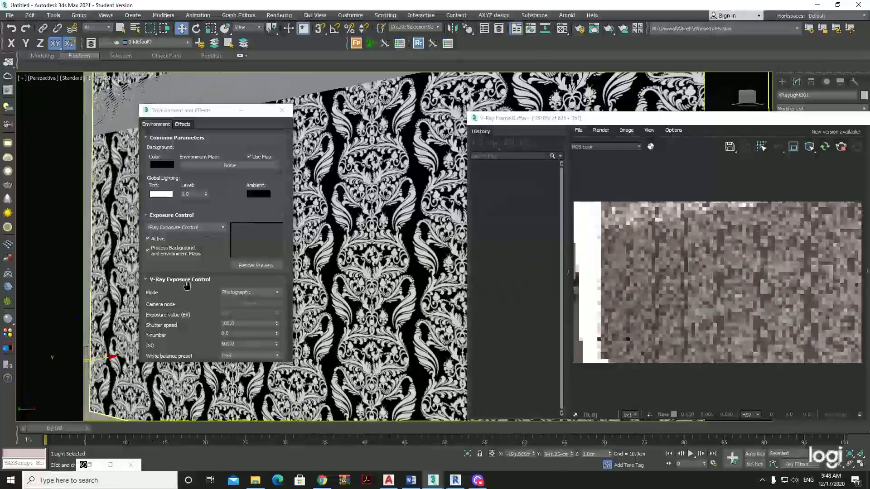
pyautogui.scroll(3, 379, 342)
pyautogui.scroll(3, 379, 342)
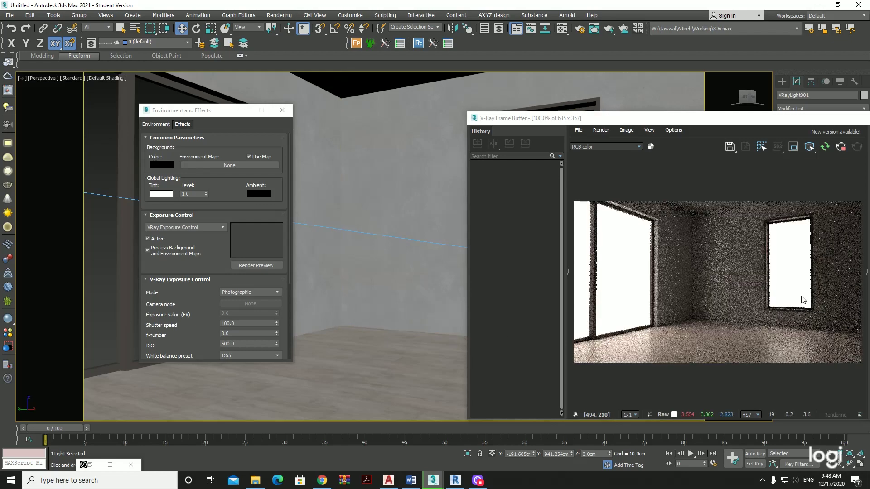
pyautogui.press('c')
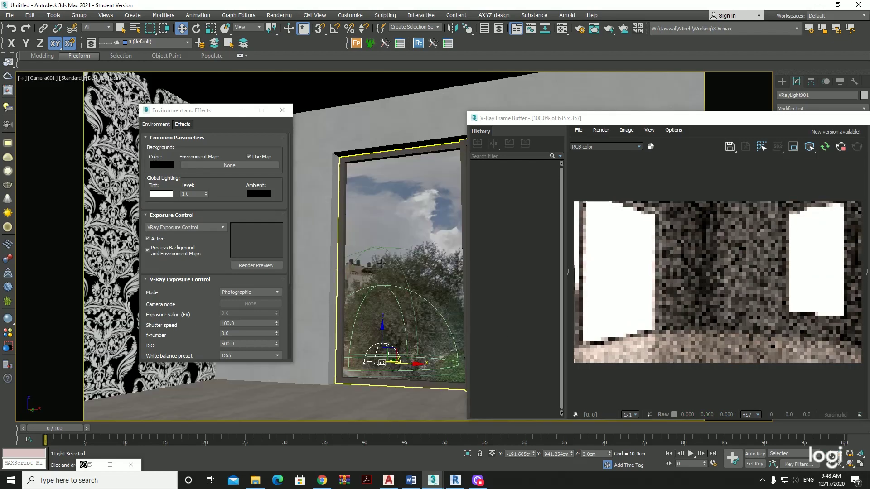
pyautogui.moveTo(656, 123)
pyautogui.mouseDown()
pyautogui.moveTo(248, 68)
pyautogui.moveTo(481, 222)
pyautogui.mouseUp()
pyautogui.press('8')
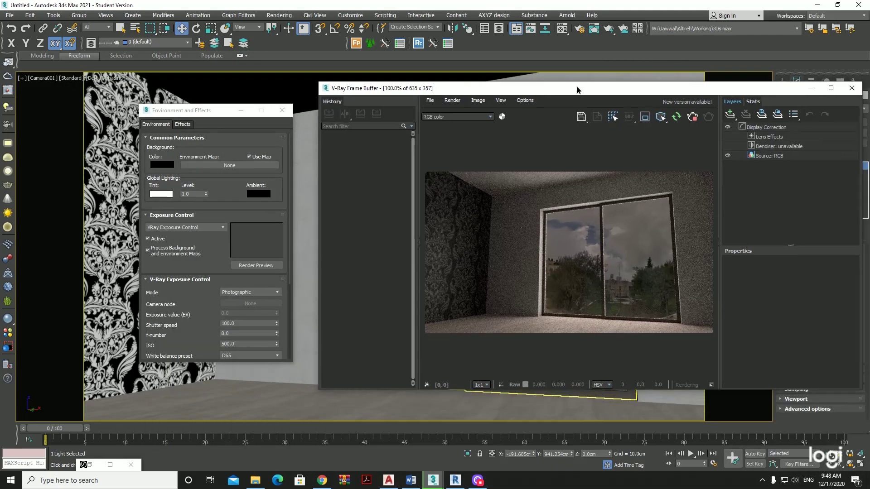
pyautogui.moveTo(551, 221); pyautogui.dragTo(568, 72)
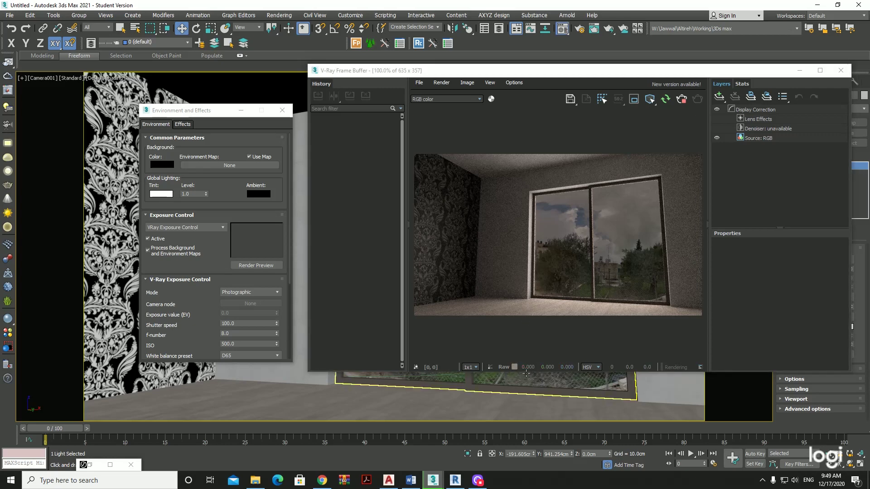
pyautogui.press('m')
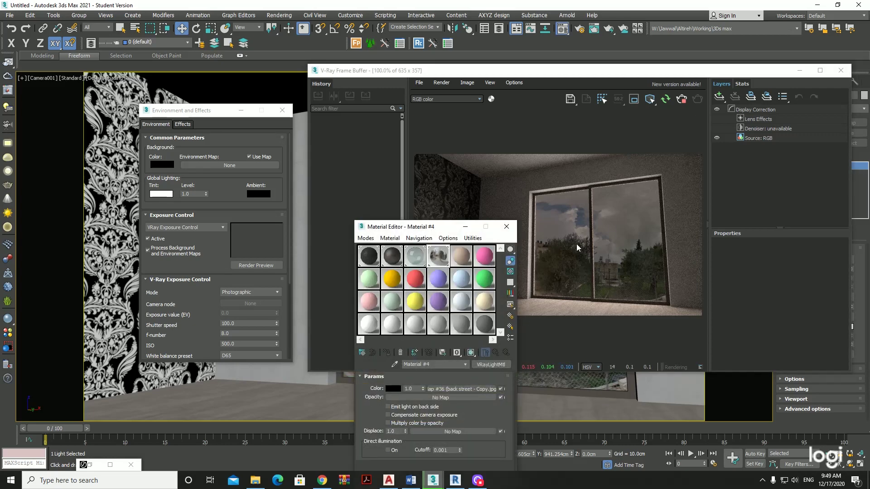
# Step: Set Material #4's VRayLightMtl colour multiplier to 5.0 to brighten the street view
pyautogui.moveTo(438, 232); pyautogui.dragTo(253, 116)
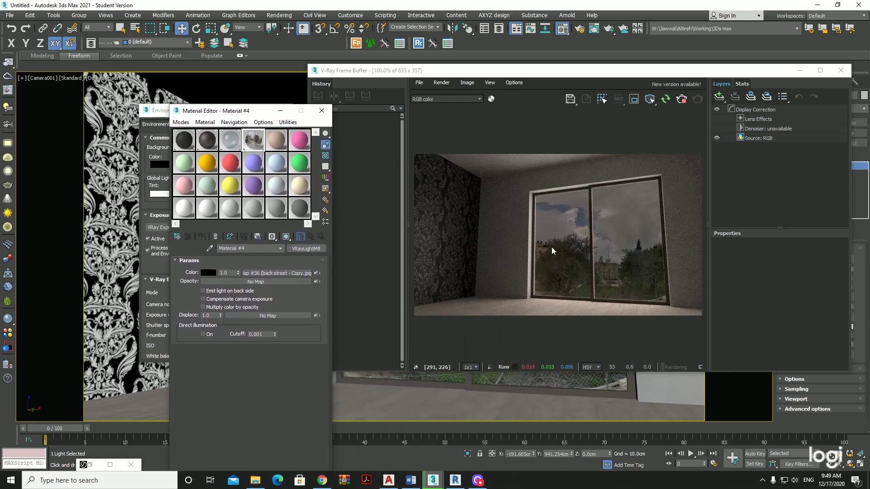
pyautogui.doubleClick(232, 273)
pyautogui.write('5')
pyautogui.press('Return')
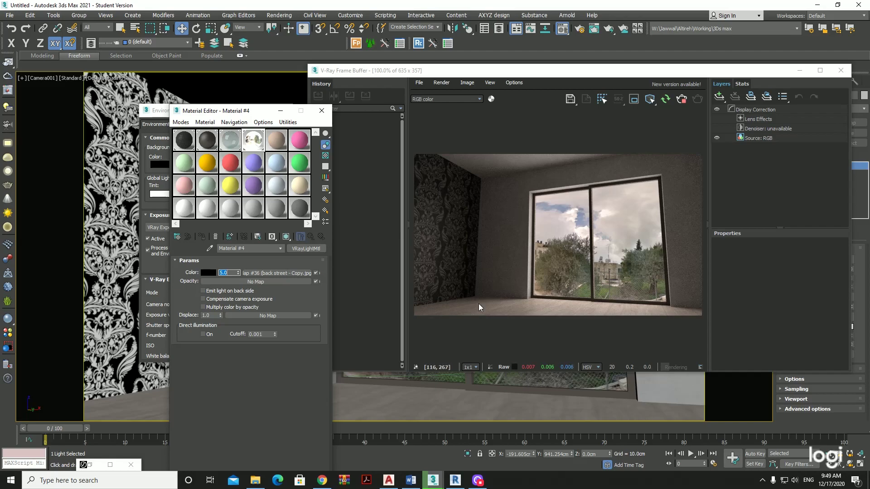
pyautogui.click(478, 481)
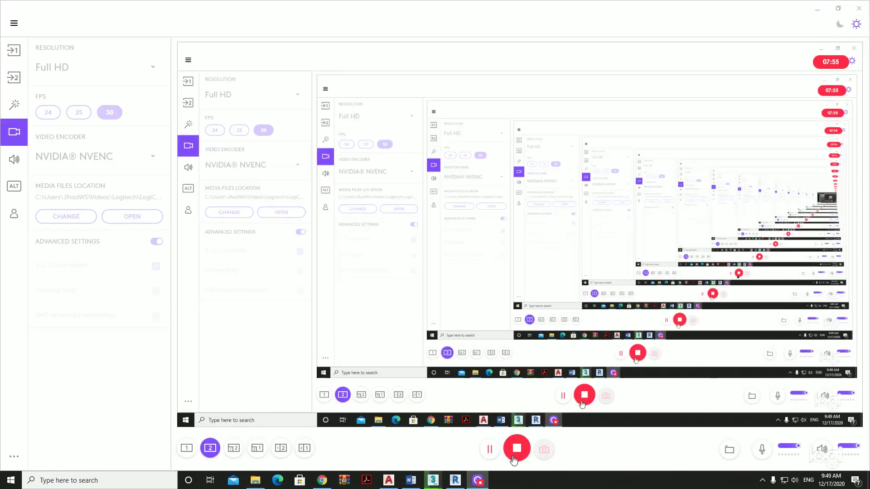
pyautogui.click(478, 481)
pyautogui.moveTo(255, 480)
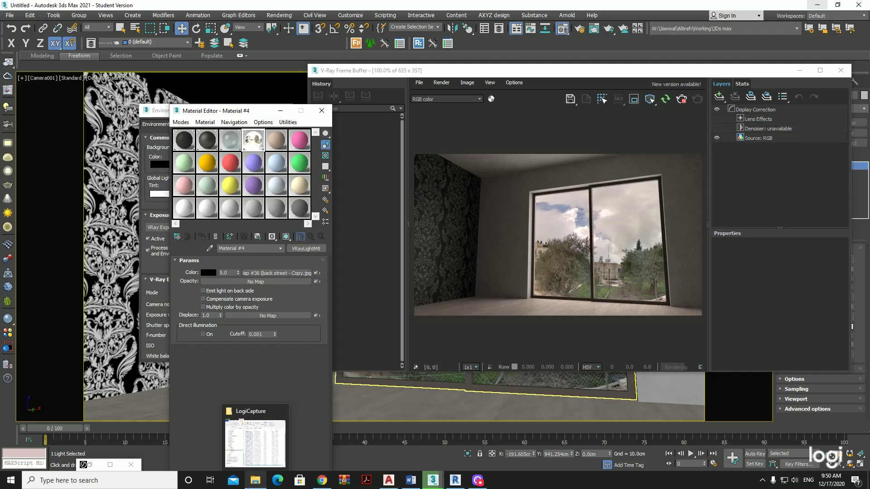
# Step: Navigate File Explorer to AD3 Library (L:) > 1_3D Models > evermotion > 03_Archmodels
pyautogui.click(256, 444)
pyautogui.scroll(2, 51, 366)
pyautogui.scroll(1, 51, 366)
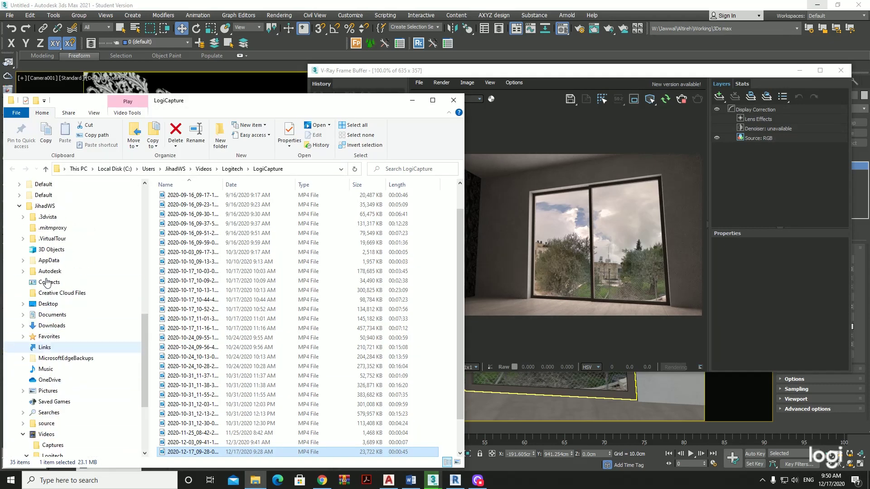
pyautogui.scroll(-3, 50, 344)
pyautogui.scroll(-2, 55, 390)
pyautogui.click(55, 413)
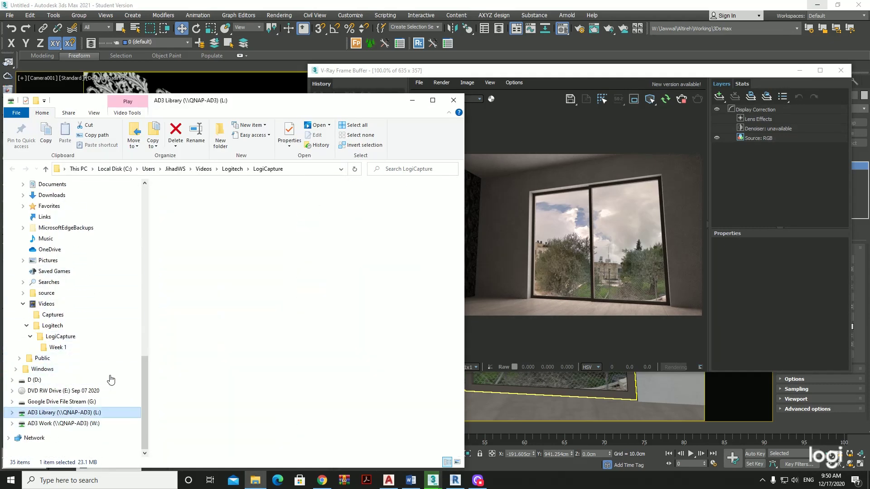
pyautogui.doubleClick(194, 217)
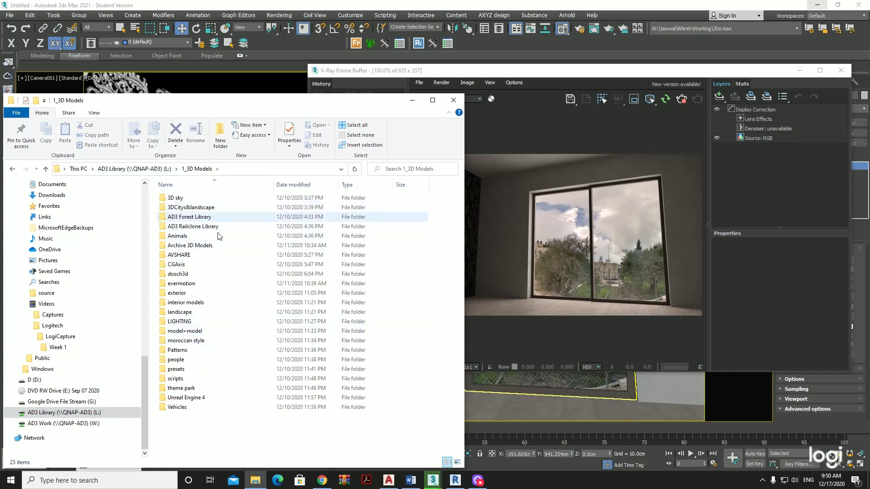
pyautogui.click(189, 287)
pyautogui.doubleClick(190, 289)
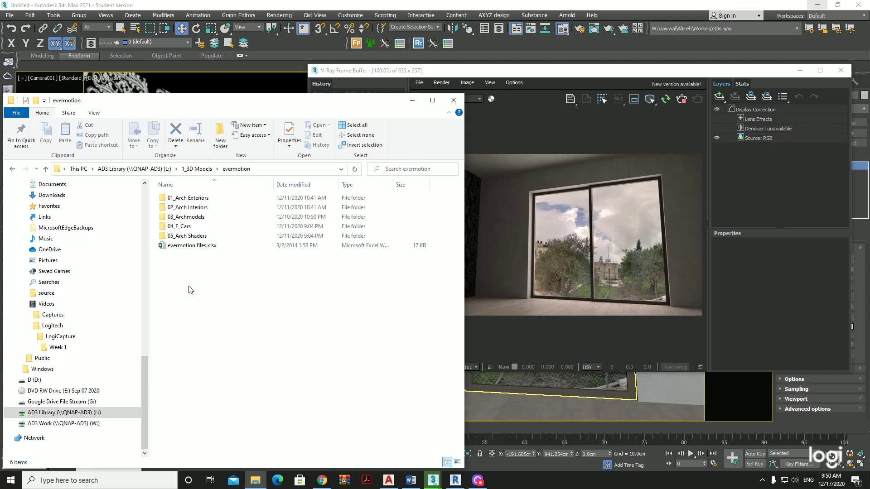
pyautogui.click(210, 217)
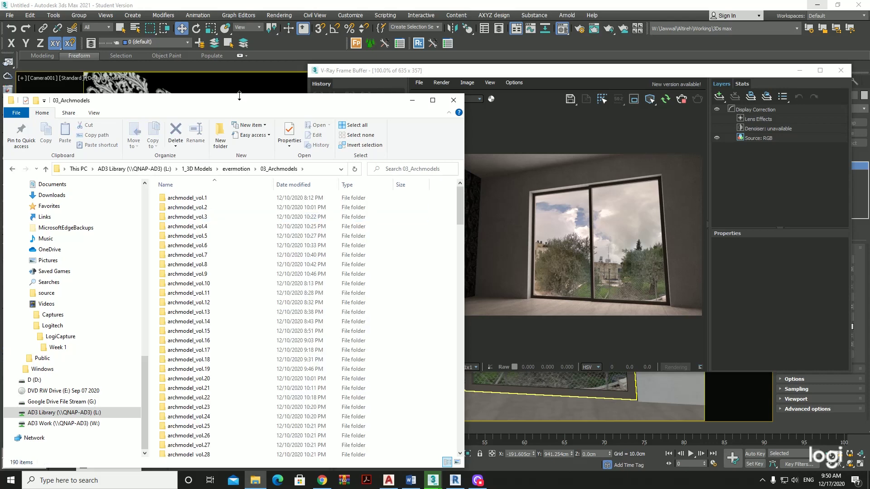
# Step: Resize the Explorer window beside the render and open the catalogs folder
pyautogui.moveTo(239, 96); pyautogui.dragTo(239, 19)
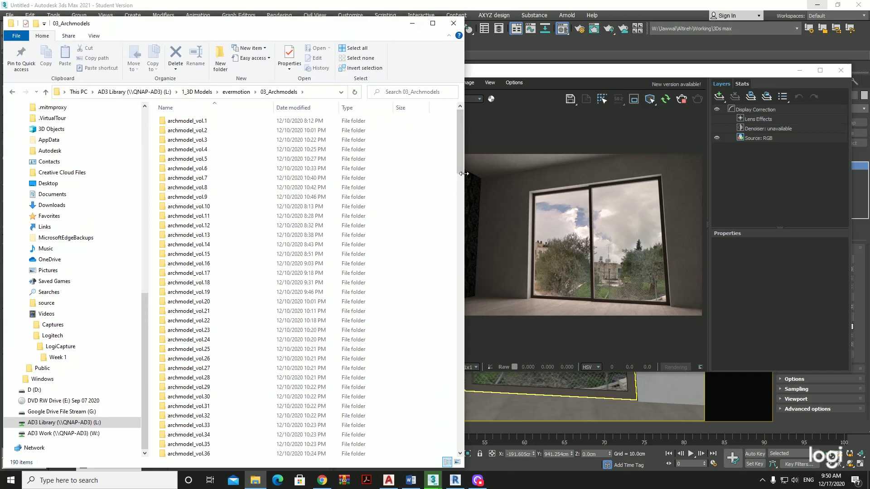
pyautogui.moveTo(464, 174)
pyautogui.mouseDown()
pyautogui.moveTo(400, 180)
pyautogui.moveTo(387, 396)
pyautogui.mouseUp()
pyautogui.scroll(12, 389, 199)
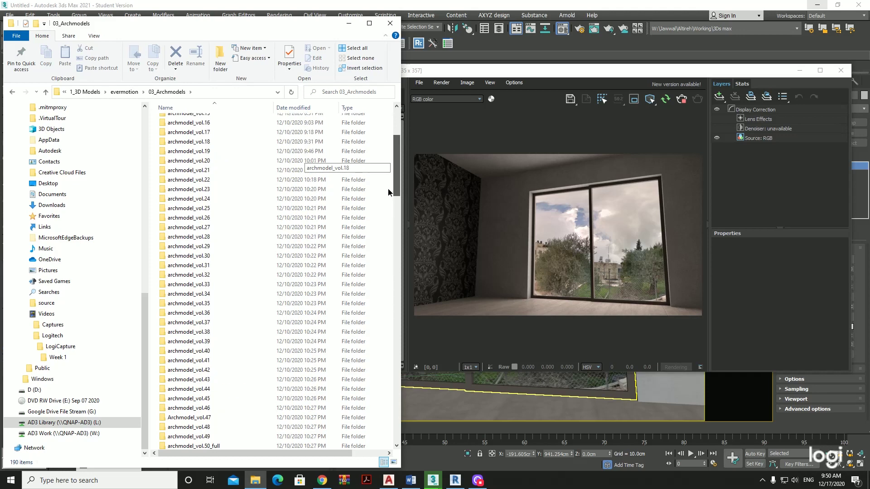
pyautogui.scroll(-8, 280, 336)
pyautogui.scroll(-4, 278, 340)
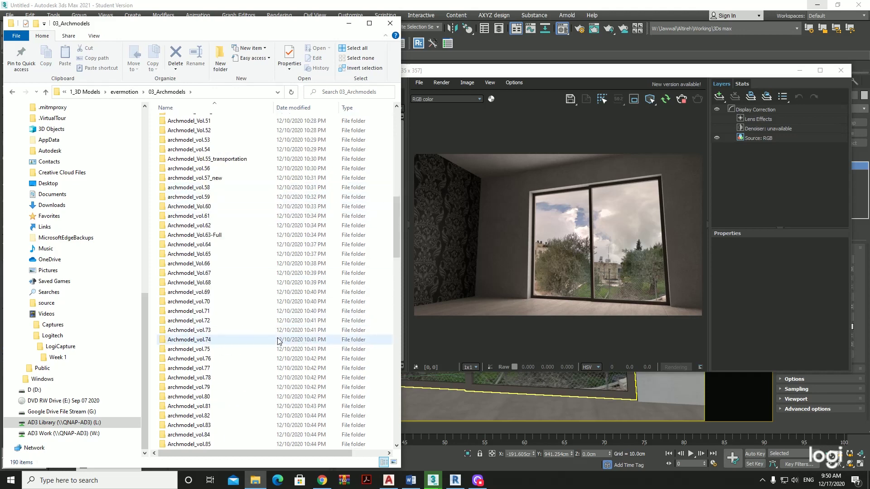
pyautogui.scroll(-10, 279, 339)
pyautogui.scroll(-10, 268, 335)
pyautogui.press('c')
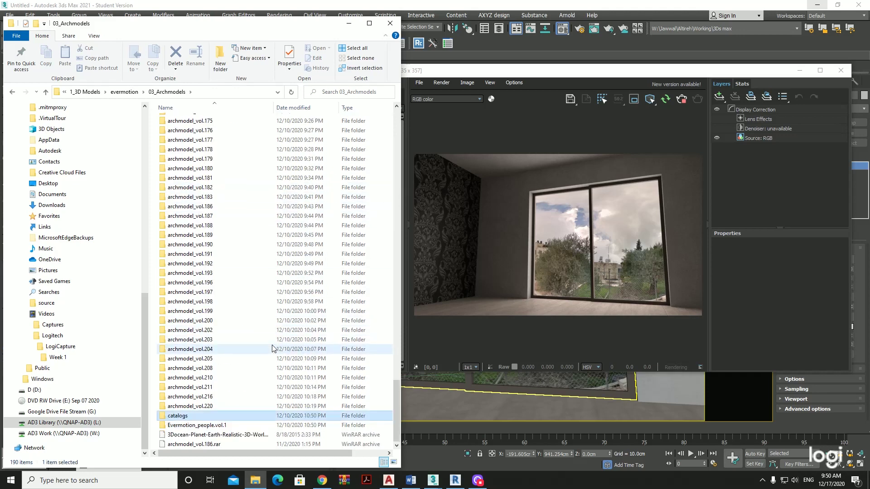
pyautogui.press('Return')
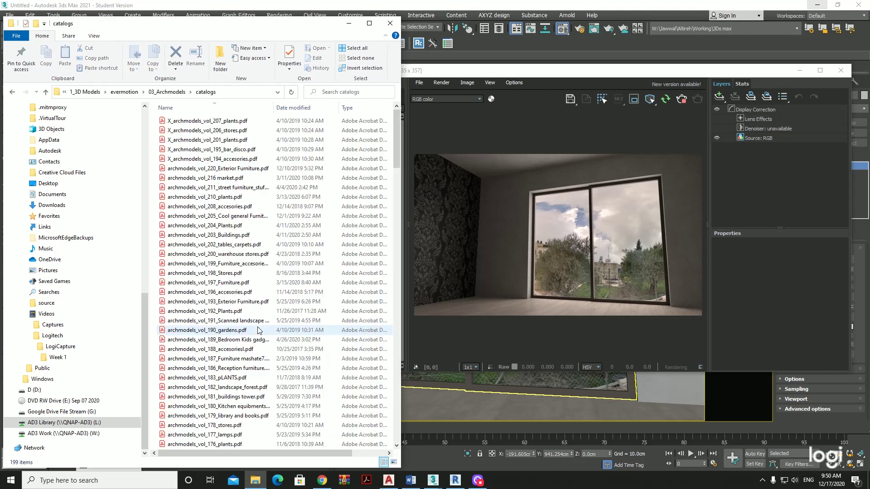
pyautogui.scroll(-2, 258, 330)
pyautogui.scroll(-3, 259, 330)
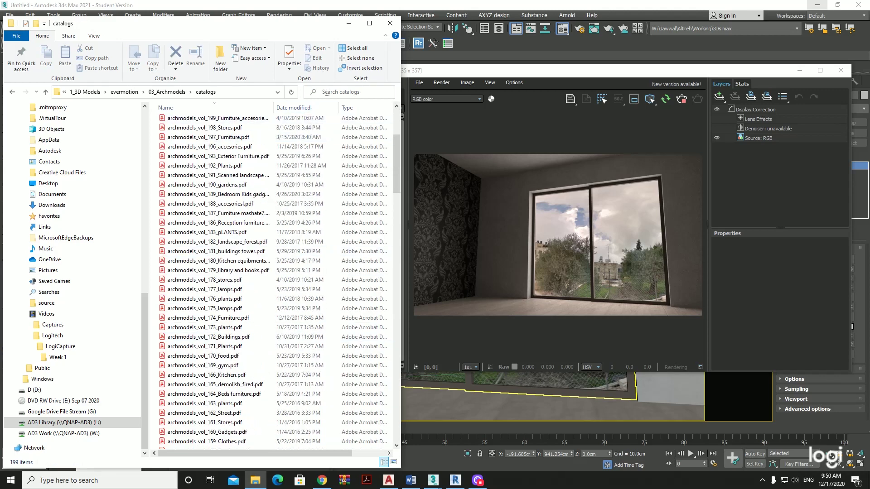
pyautogui.write('f')
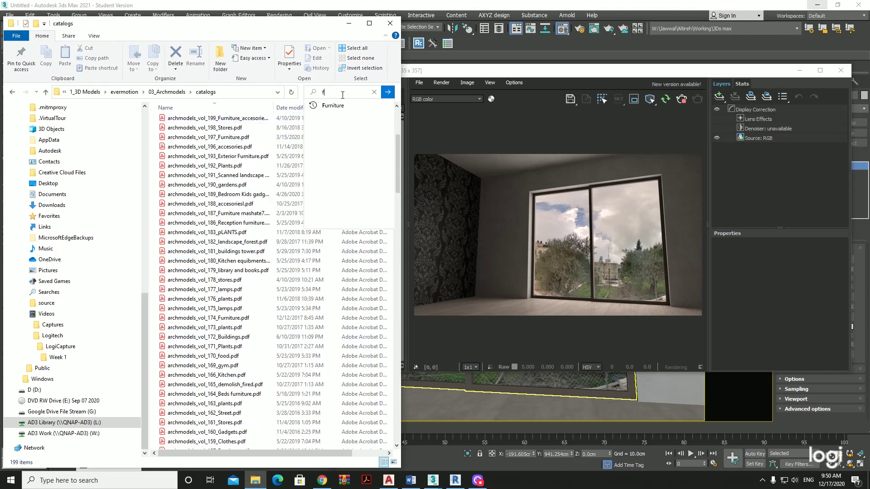
pyautogui.write('urn')
pyautogui.press('Down')
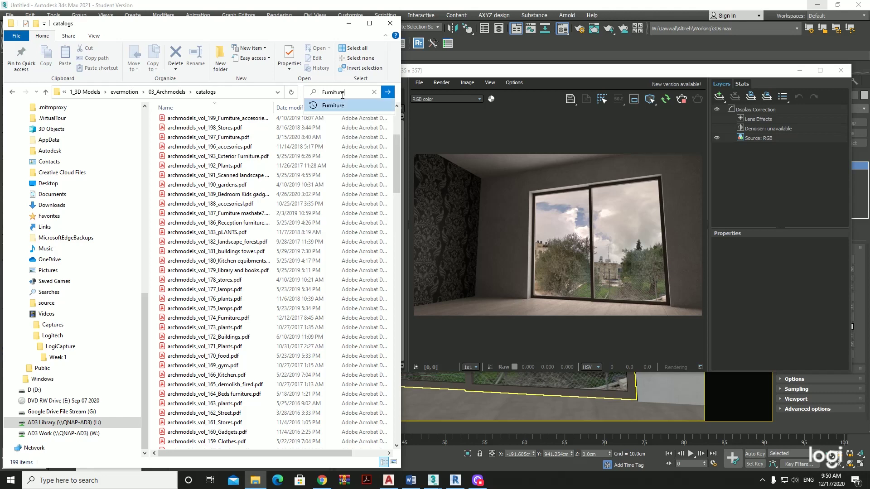
pyautogui.press('Return')
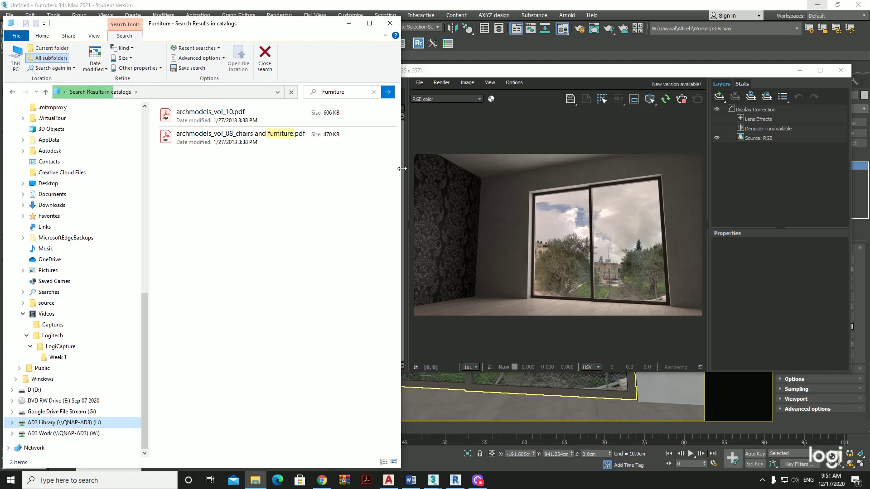
pyautogui.click(11, 94)
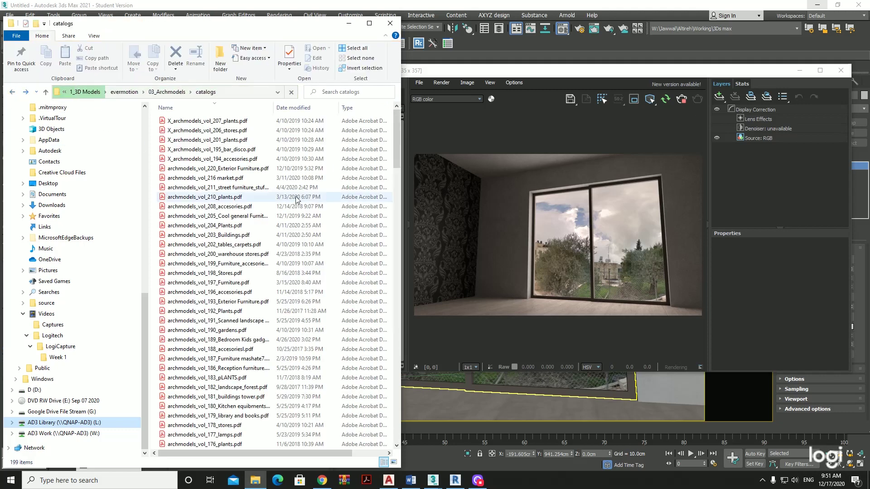
pyautogui.moveTo(397, 122)
pyautogui.mouseDown()
pyautogui.moveTo(393, 143)
pyautogui.moveTo(401, 119)
pyautogui.mouseUp()
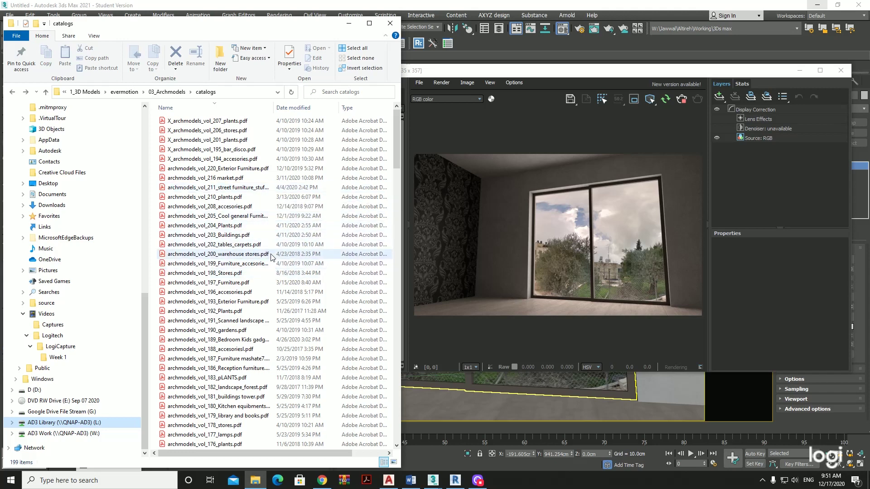
# Step: Open archmodels_vol_197_Furniture.pdf, browse to set 008 on page 6, then minimise Acrobat
pyautogui.doubleClick(260, 283)
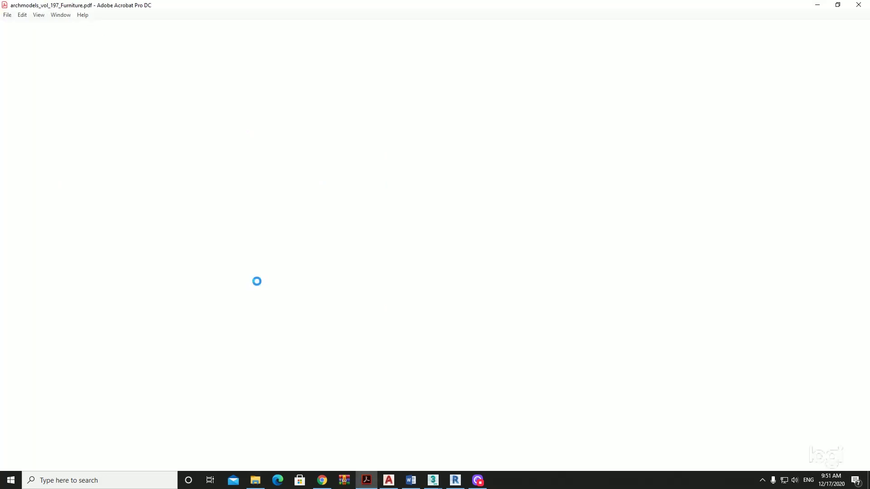
pyautogui.scroll(-5, 272, 272)
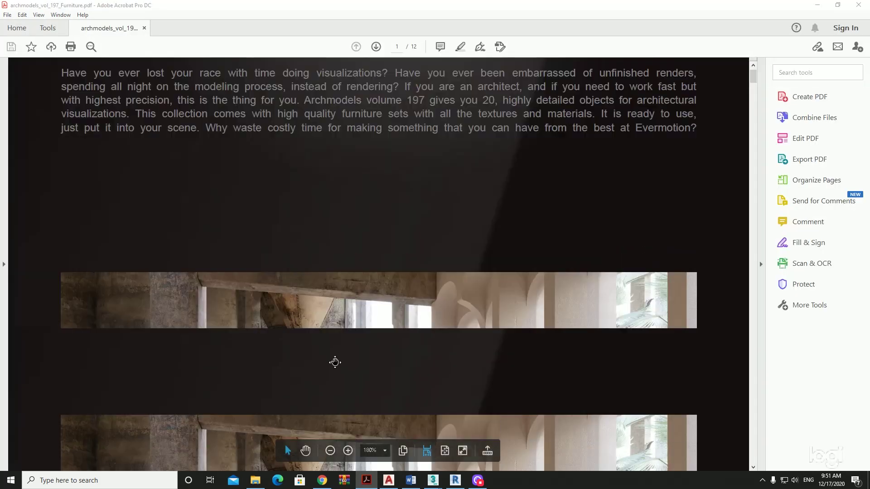
pyautogui.scroll(-4, 335, 281)
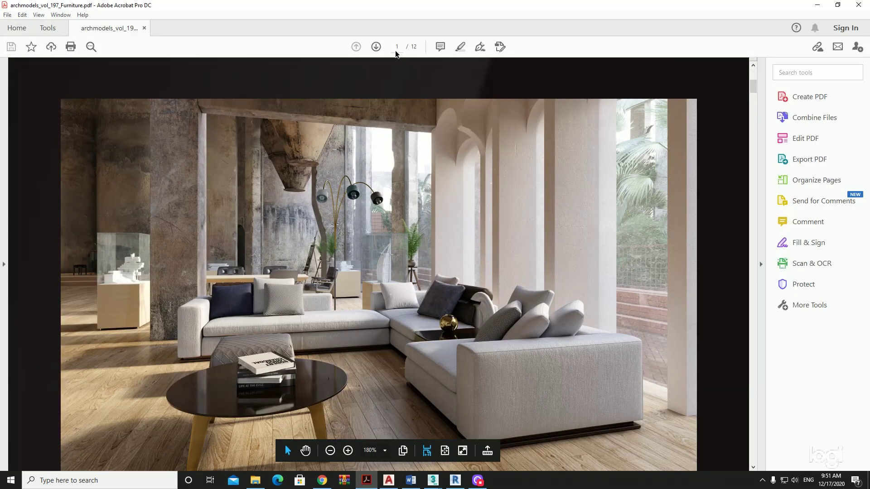
pyautogui.scroll(-2, 338, 145)
pyautogui.scroll(1, 335, 172)
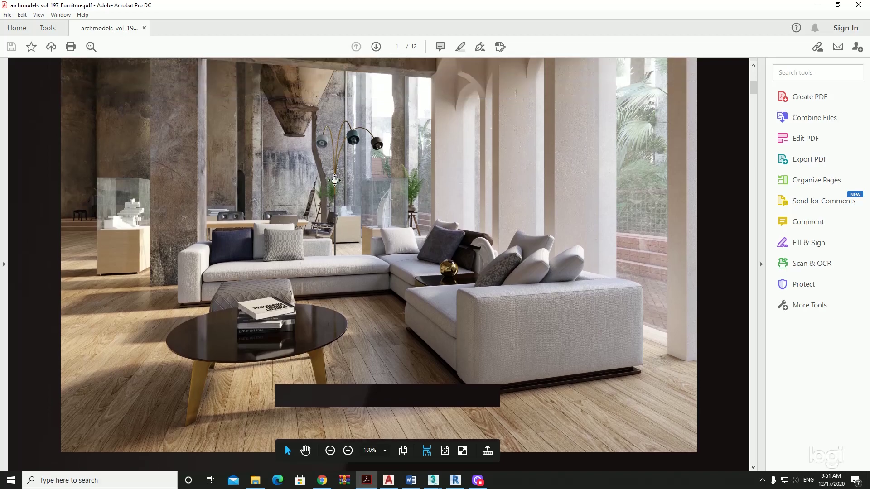
pyautogui.scroll(-1, 335, 178)
pyautogui.scroll(-4, 272, 136)
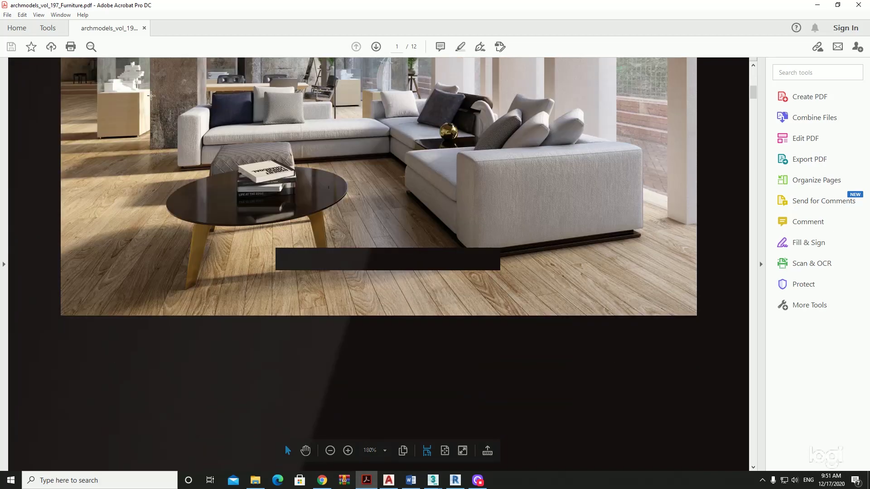
pyautogui.scroll(-8, 327, 258)
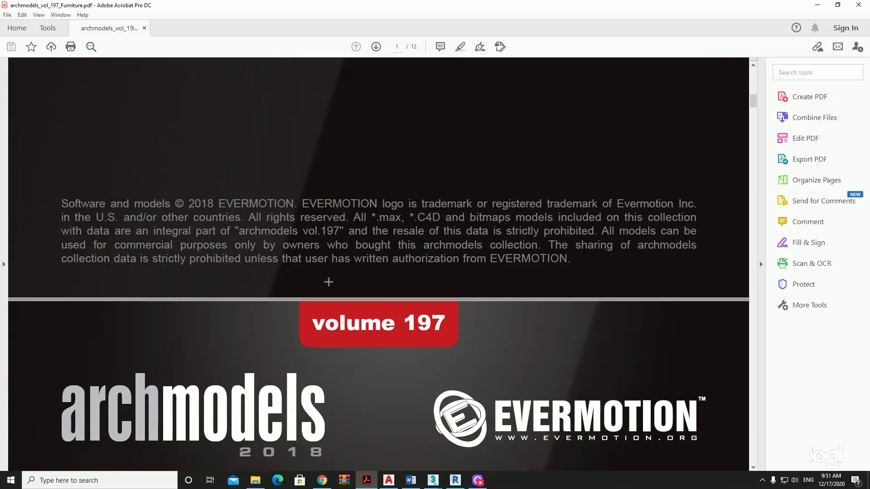
pyautogui.scroll(-6, 327, 282)
pyautogui.scroll(-6, 339, 324)
pyautogui.scroll(10, 344, 317)
pyautogui.scroll(-10, 353, 344)
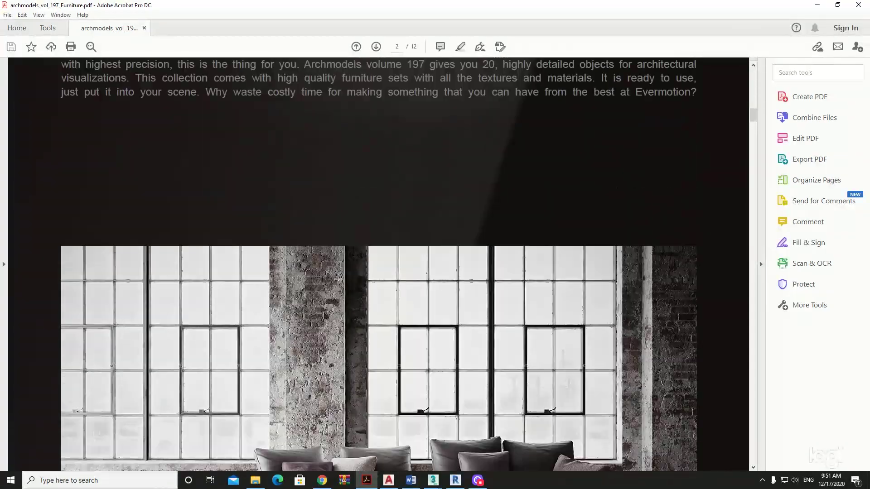
pyautogui.scroll(4, 352, 272)
pyautogui.scroll(2, 353, 212)
pyautogui.scroll(3, 357, 172)
pyautogui.scroll(5, 357, 162)
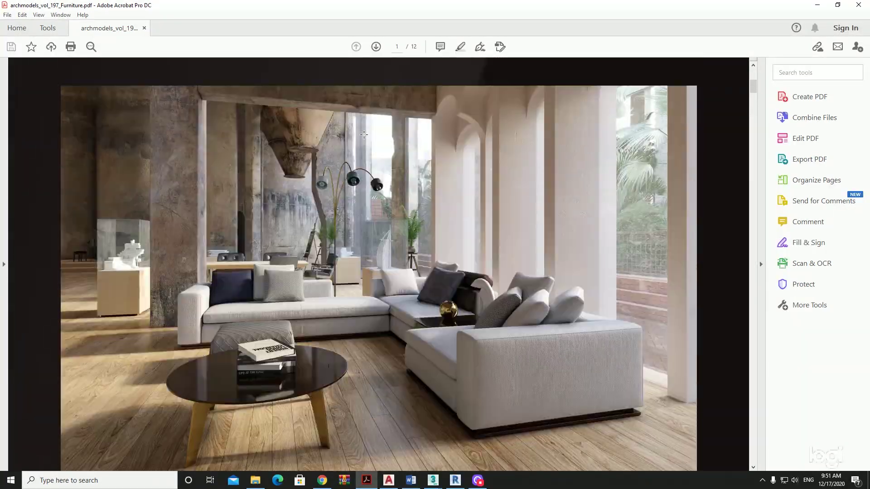
pyautogui.scroll(-5, 380, 272)
pyautogui.scroll(-12, 344, 227)
pyautogui.scroll(1, 317, 180)
pyautogui.scroll(8, 321, 218)
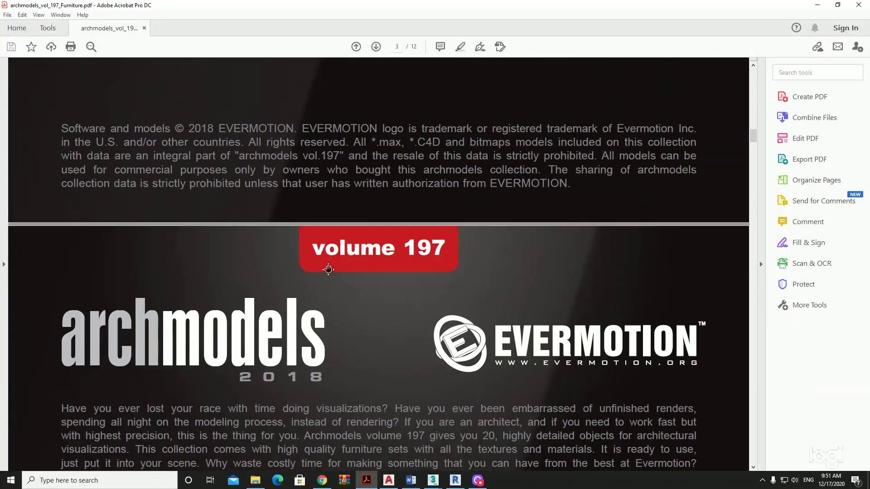
pyautogui.scroll(-15, 326, 263)
pyautogui.scroll(-10, 328, 274)
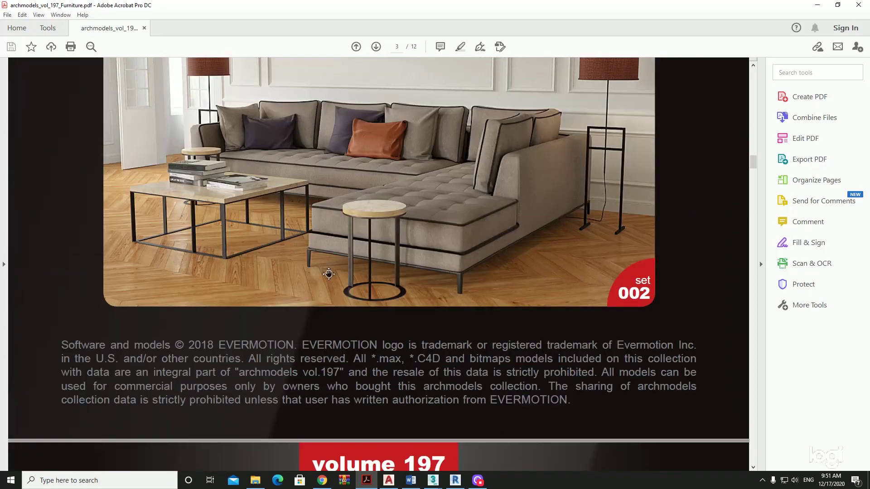
pyautogui.scroll(-7, 329, 273)
pyautogui.scroll(4, 327, 249)
pyautogui.scroll(-15, 331, 285)
pyautogui.scroll(-2, 335, 335)
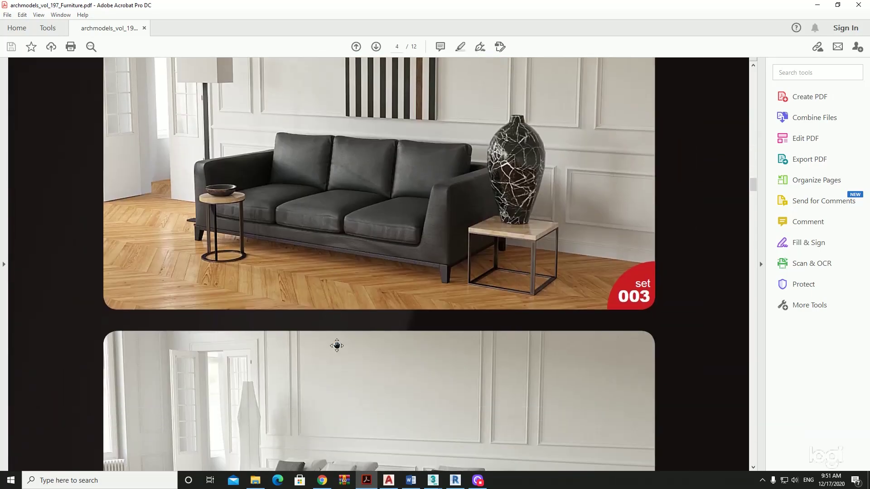
pyautogui.scroll(-5, 335, 317)
pyautogui.scroll(6, 335, 318)
pyautogui.scroll(-7, 339, 339)
pyautogui.scroll(-10, 336, 326)
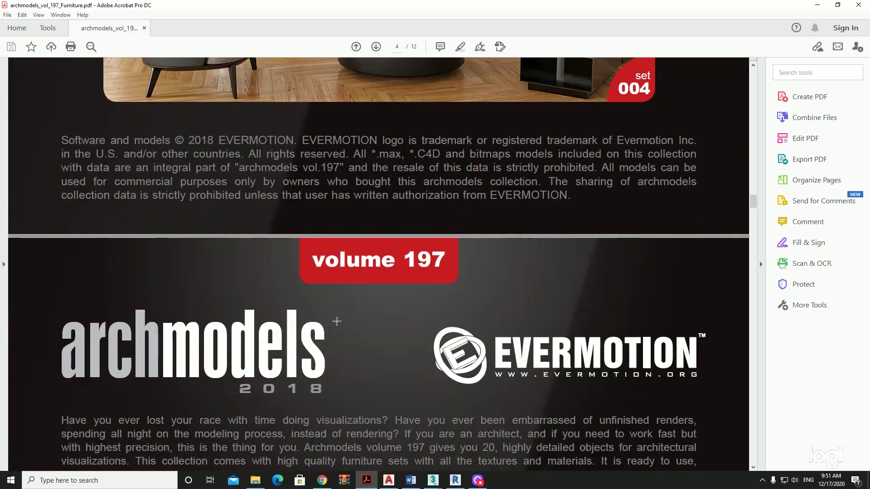
pyautogui.scroll(-15, 336, 322)
pyautogui.scroll(-5, 326, 294)
pyautogui.scroll(5, 321, 270)
pyautogui.scroll(-10, 319, 315)
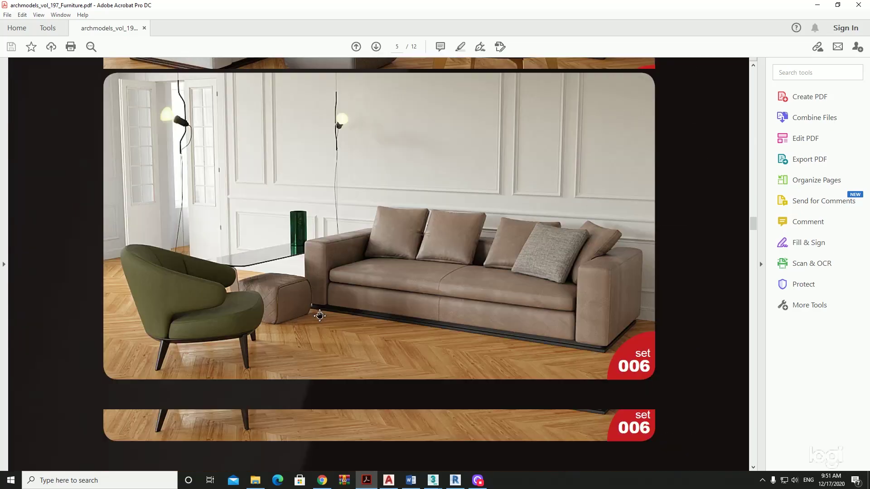
pyautogui.scroll(-5, 327, 299)
pyautogui.scroll(-15, 334, 258)
pyautogui.scroll(-7, 335, 272)
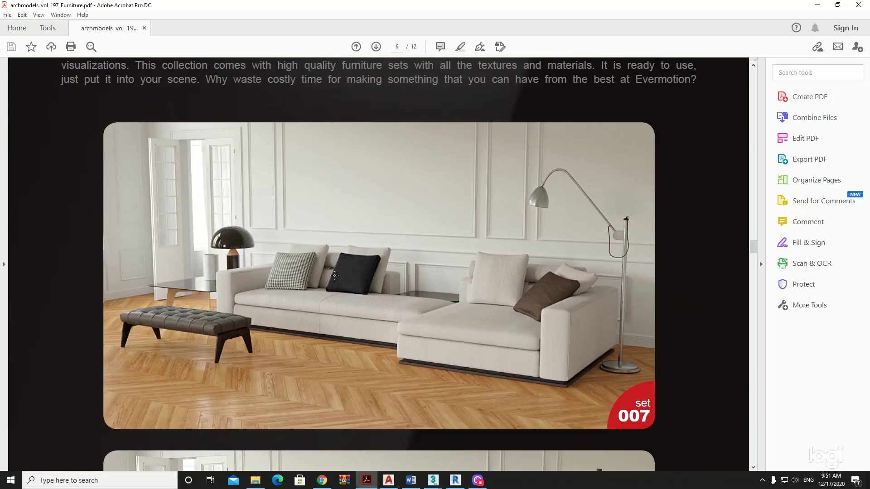
pyautogui.scroll(-1, 334, 275)
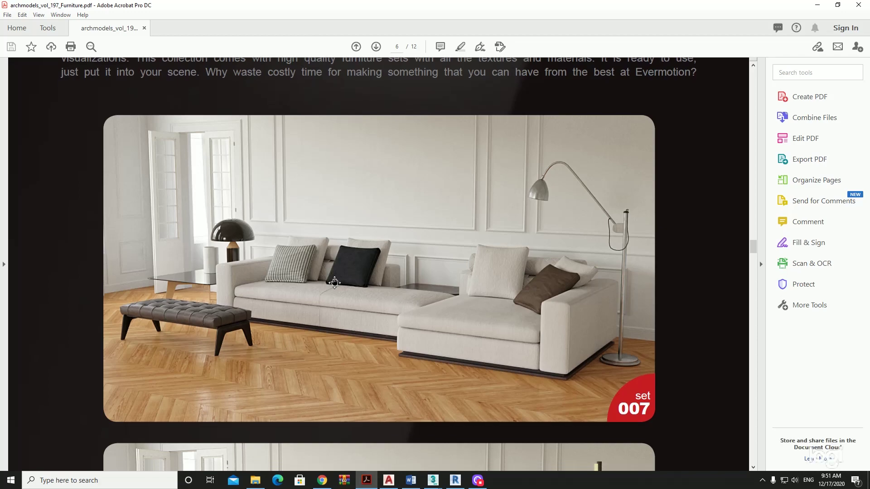
pyautogui.scroll(-9, 340, 313)
pyautogui.scroll(1, 326, 246)
pyautogui.scroll(2, 326, 236)
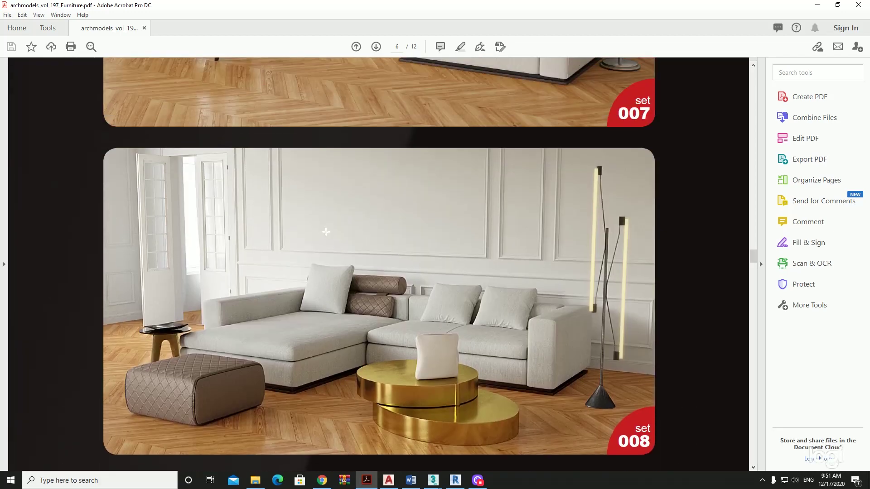
pyautogui.scroll(-1, 429, 283)
pyautogui.scroll(-2, 435, 290)
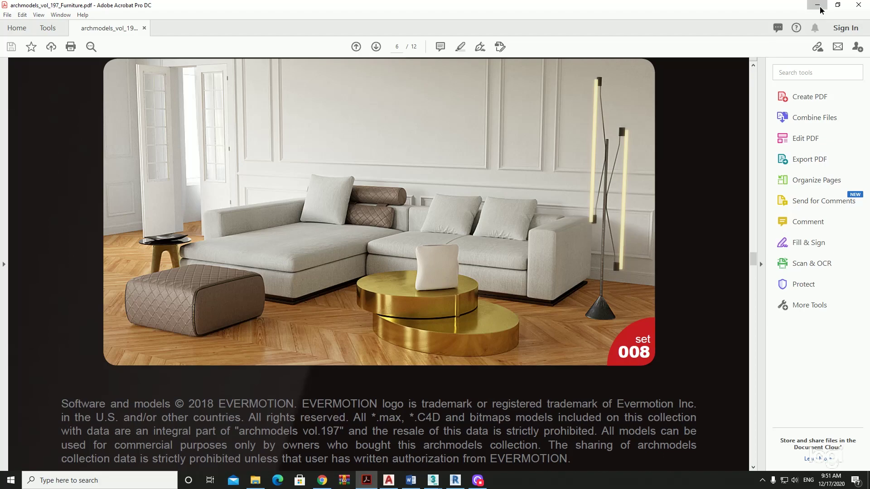
pyautogui.click(820, 10)
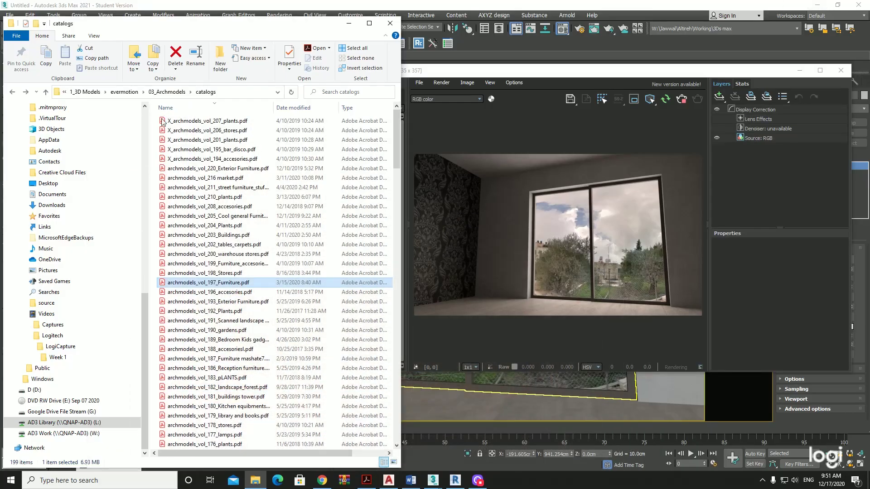
# Step: Open archmodel_vol.197's textures folder, select its full path, and return to 3ds Max
pyautogui.click(12, 92)
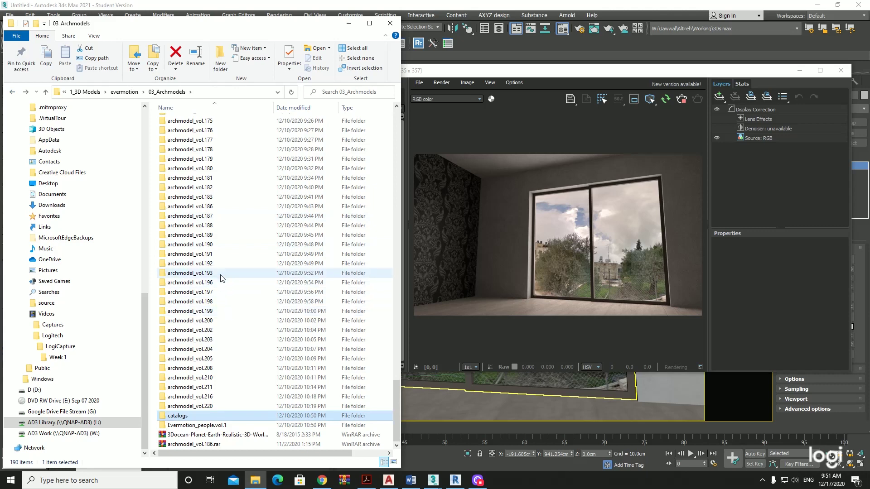
pyautogui.doubleClick(222, 290)
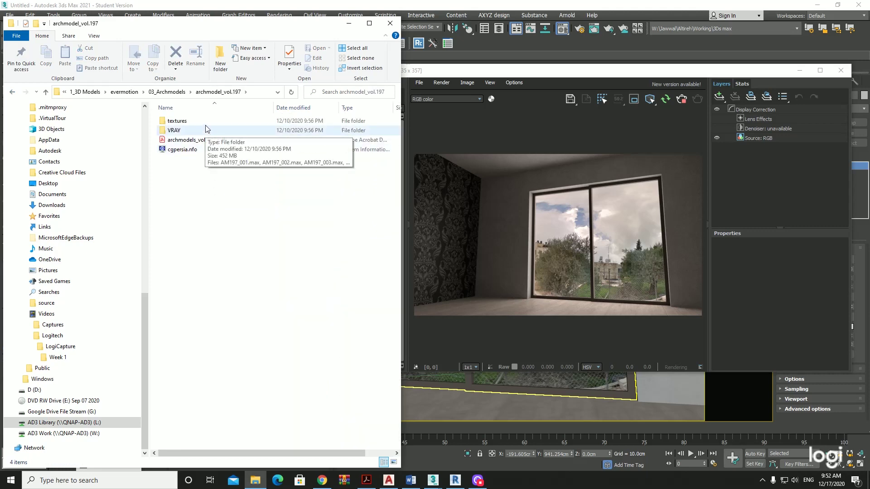
pyautogui.doubleClick(227, 121)
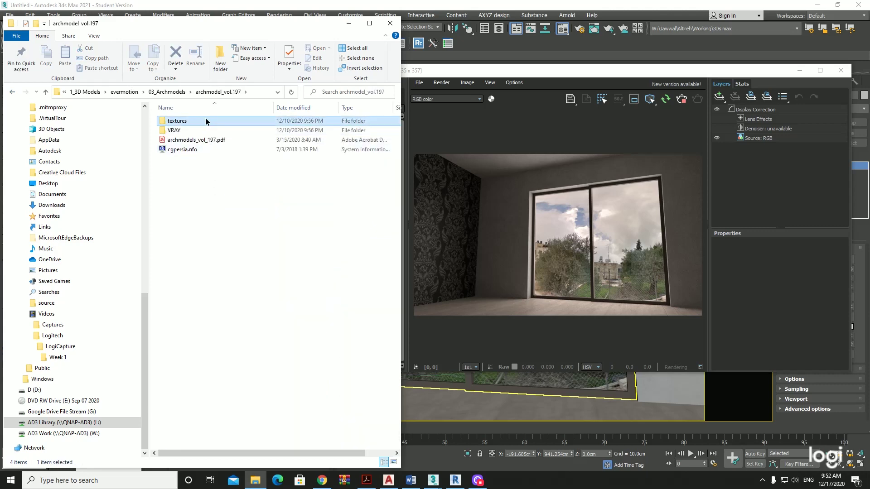
pyautogui.click(246, 92)
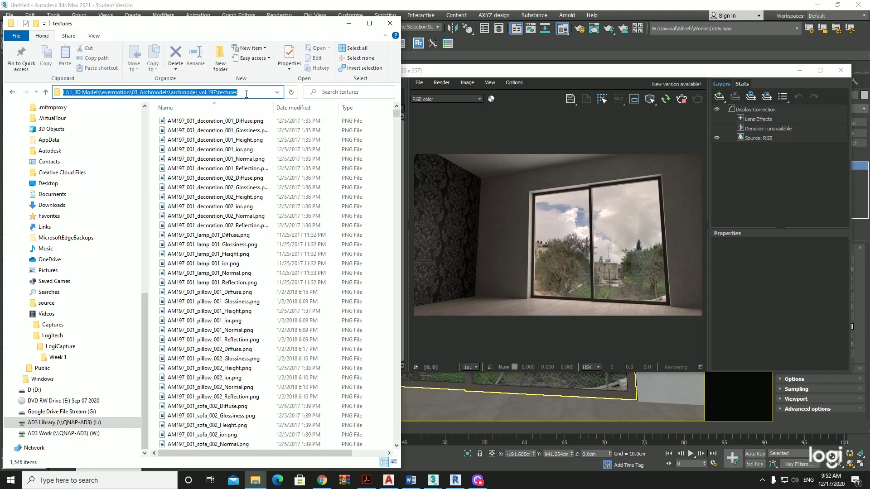
pyautogui.click(475, 9)
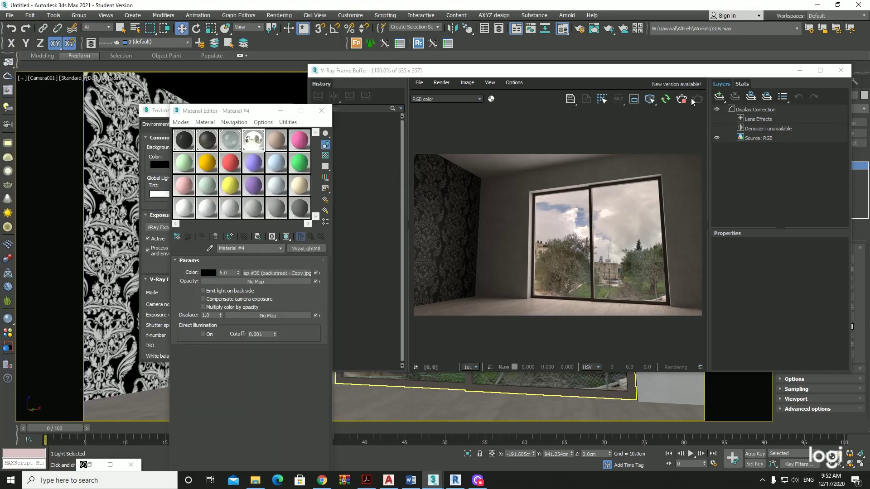
# Step: Turn on Asset Tracking and add the archmodel_vol.197 textures folder as an external files path
pyautogui.click(9, 15)
pyautogui.moveTo(24, 180)
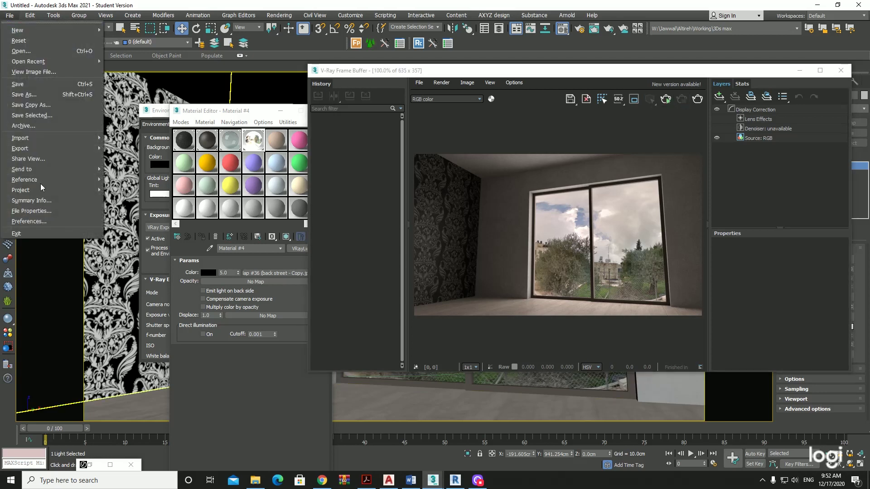
pyautogui.click(147, 222)
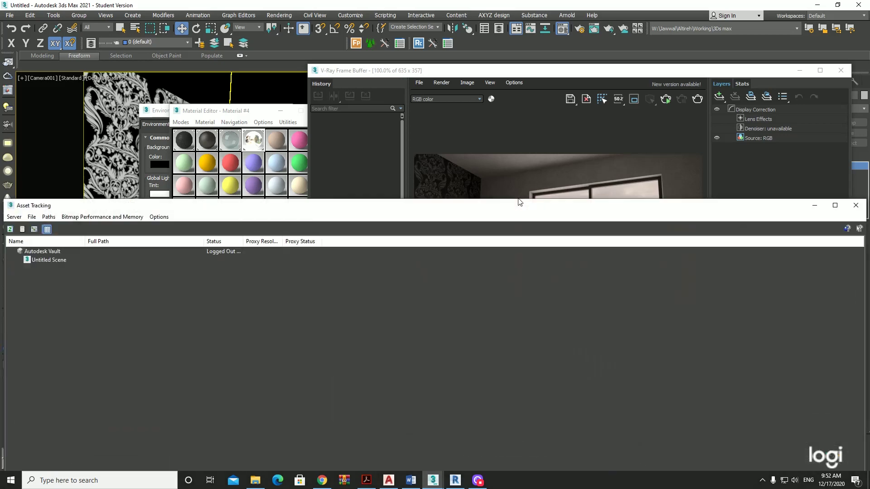
pyautogui.rightClick(452, 328)
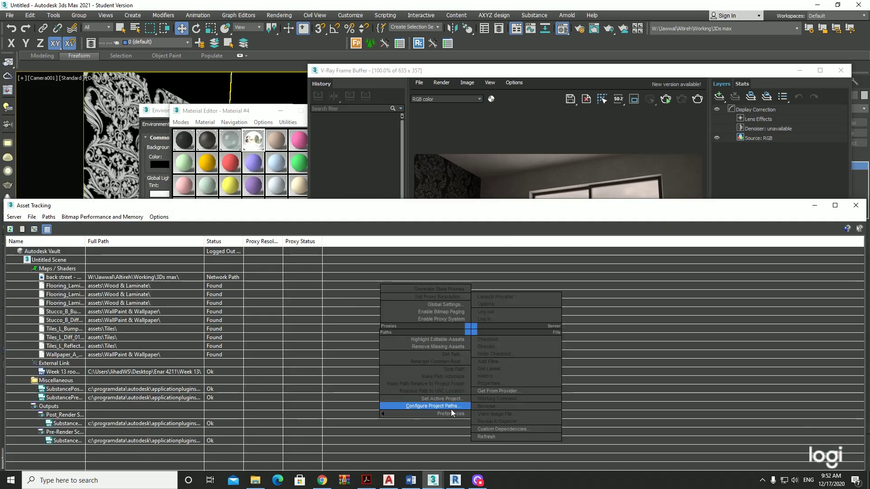
pyautogui.click(451, 409)
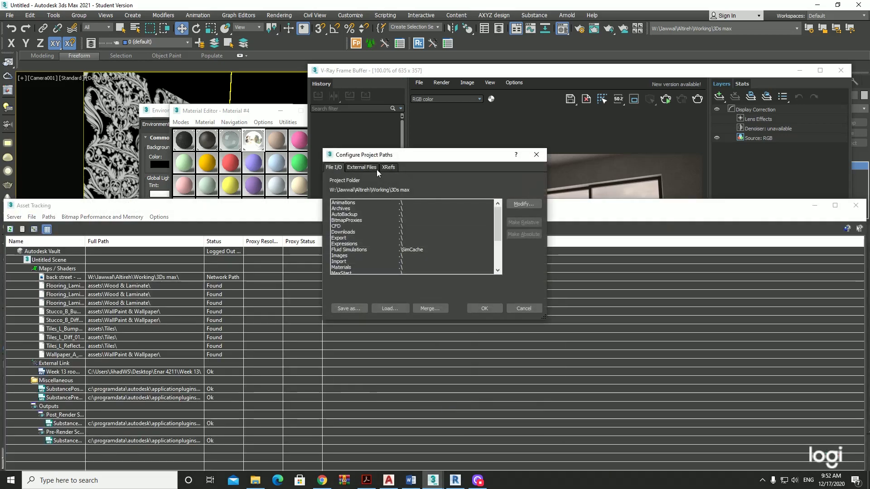
pyautogui.click(371, 168)
pyautogui.click(531, 213)
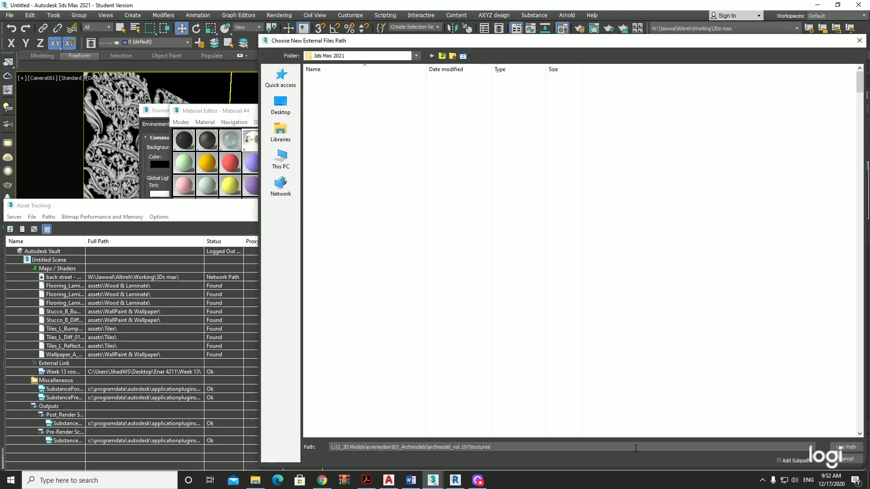
pyautogui.click(845, 446)
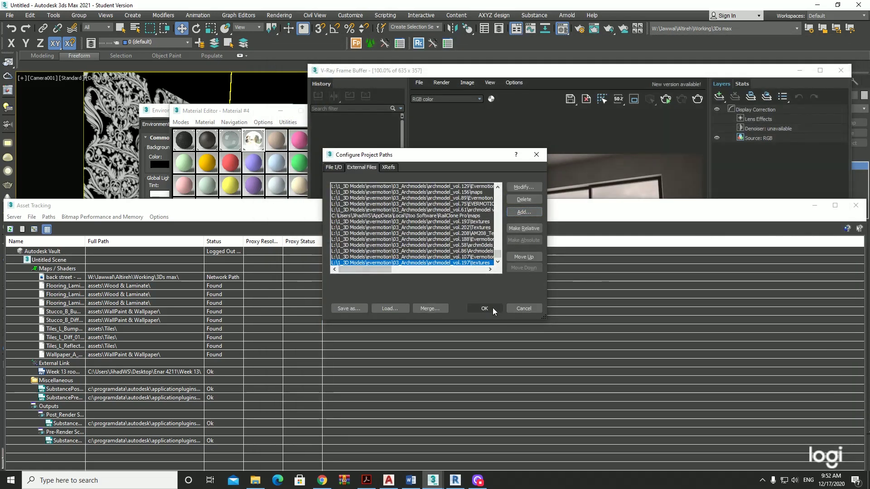
# Step: Commit the updated project paths despite the invalid-path warnings
pyautogui.click(503, 308)
pyautogui.click(513, 251)
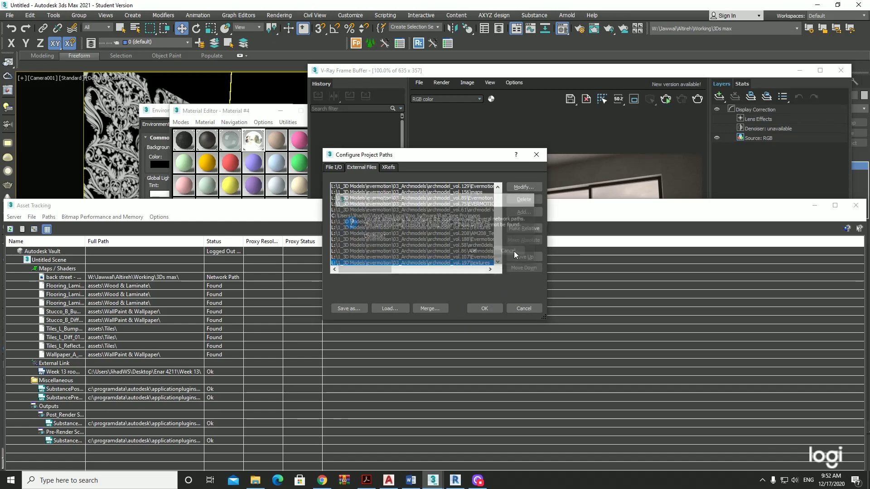
pyautogui.click(537, 156)
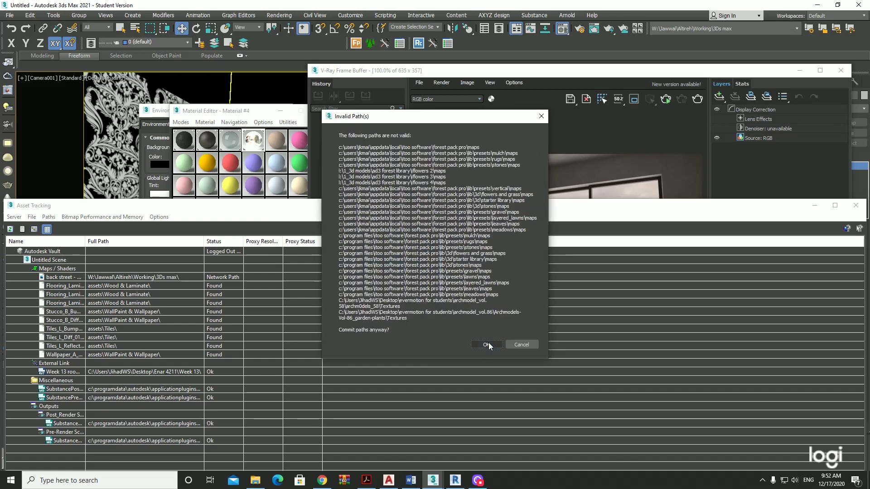
pyautogui.click(487, 346)
pyautogui.click(537, 155)
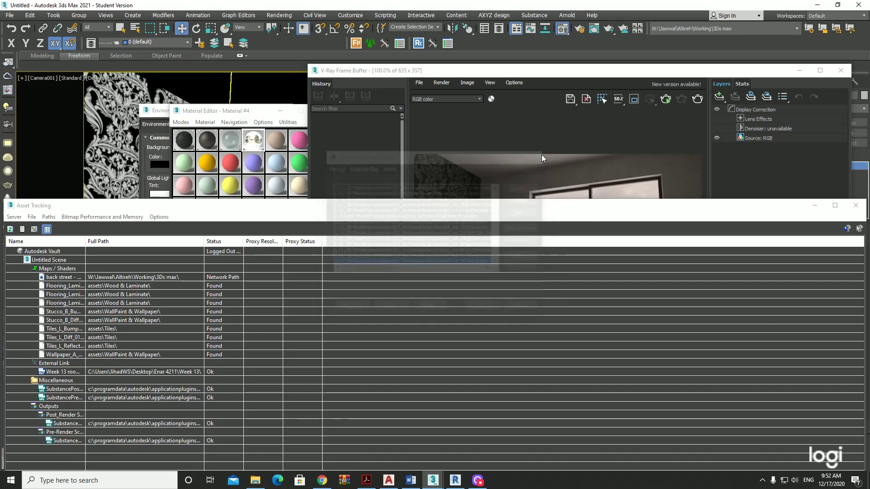
# Step: Close the V-Ray Frame Buffer, Asset Tracking, Material Editor and Environment windows
pyautogui.click(834, 72)
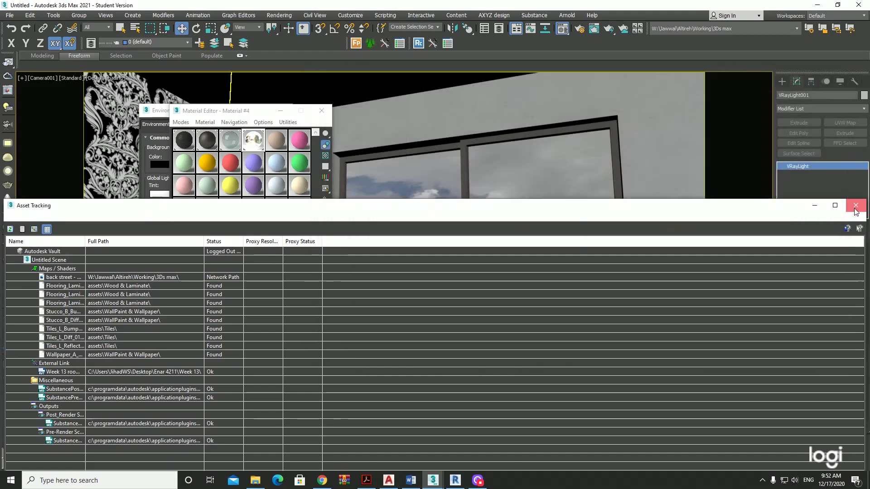
pyautogui.click(855, 205)
pyautogui.click(322, 113)
pyautogui.click(283, 113)
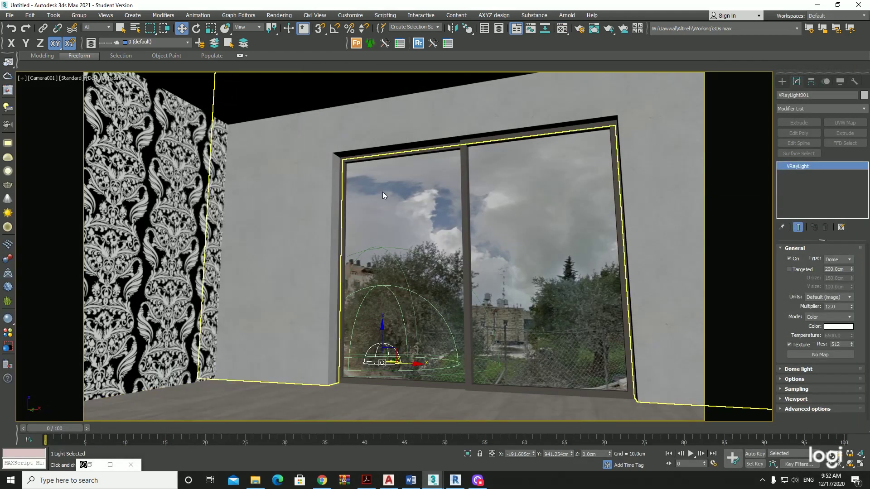
# Step: Show the whole room from above in Perspective view with nothing selected
pyautogui.press('p')
pyautogui.scroll(5, 375, 206)
pyautogui.scroll(-10, 374, 205)
pyautogui.keyDown('alt'); pyautogui.moveTo(374, 206); pyautogui.dragTo(308, 220, button='middle'); pyautogui.keyUp('alt')
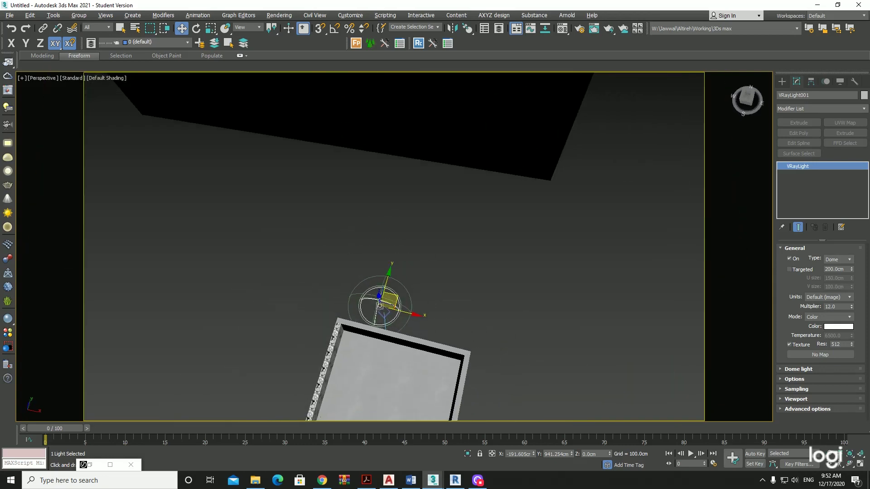
pyautogui.click(308, 220)
pyautogui.click(9, 15)
pyautogui.moveTo(21, 138)
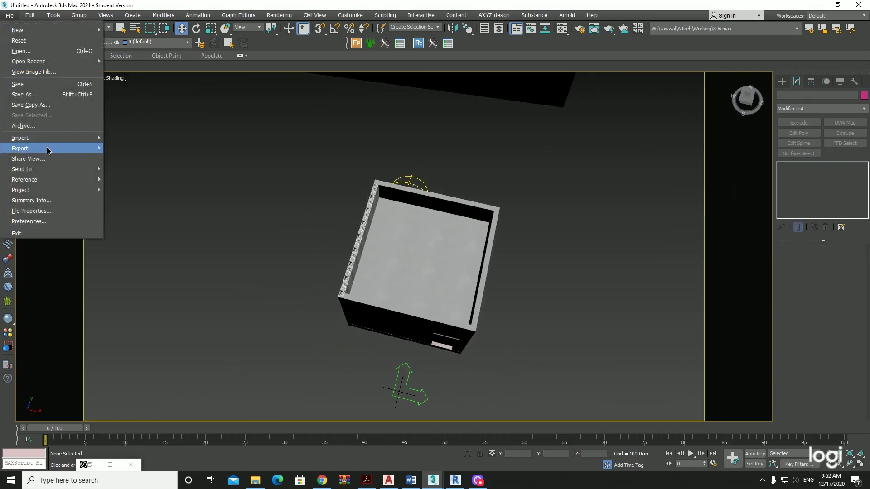
# Step: Start a Merge and browse to the archmodel VRAY folder of scene files
pyautogui.click(124, 149)
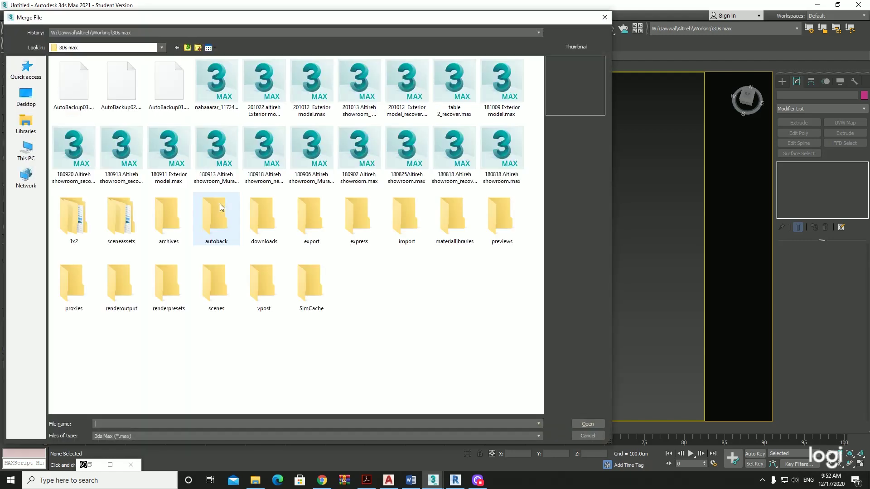
pyautogui.press('Return')
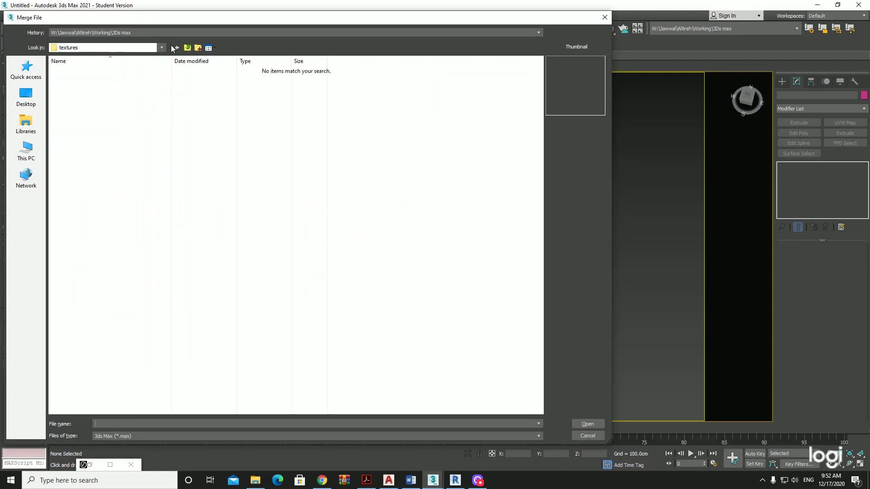
pyautogui.click(186, 50)
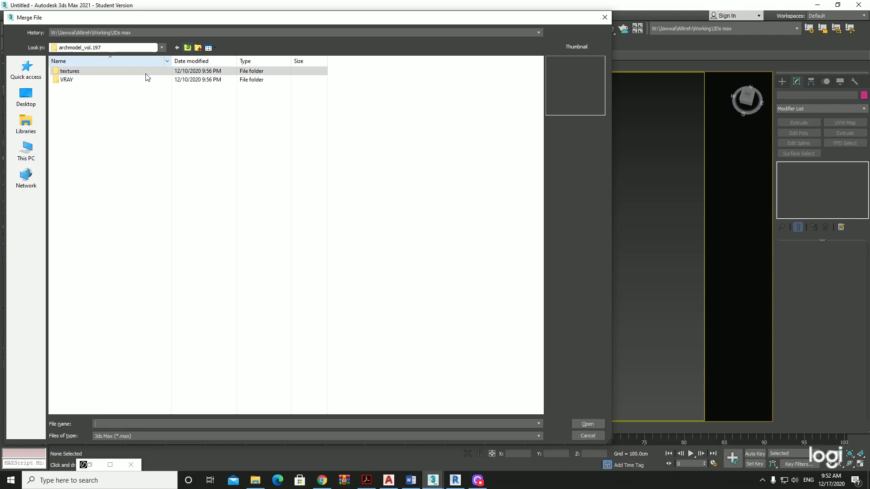
pyautogui.doubleClick(92, 81)
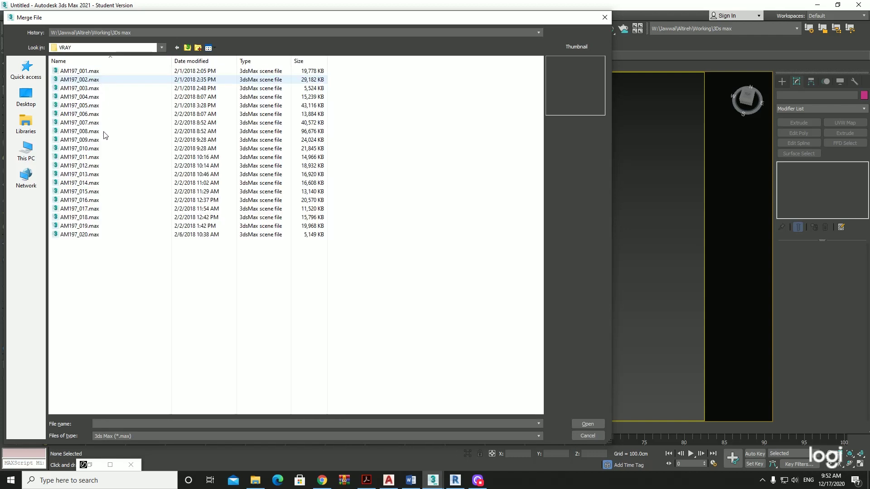
pyautogui.click(92, 123)
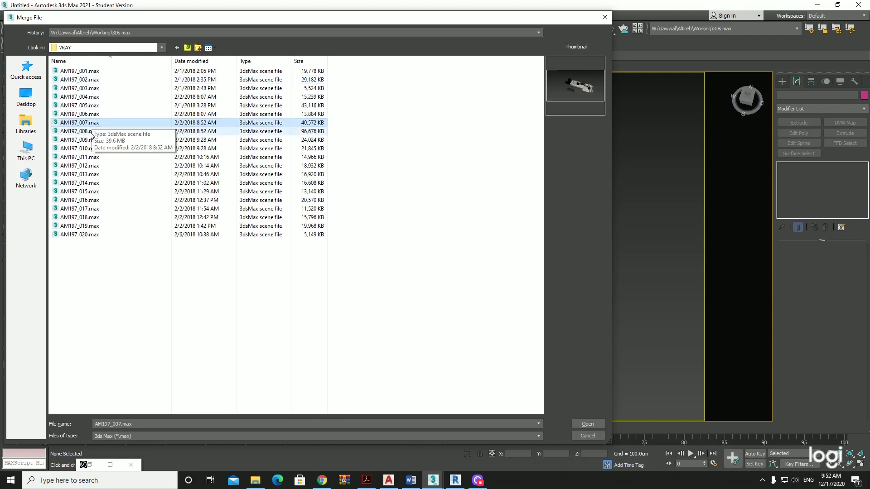
pyautogui.click(91, 133)
# Step: Compare the AM197_007–009 previews, then merge the AM197_008 group
pyautogui.press('Down')
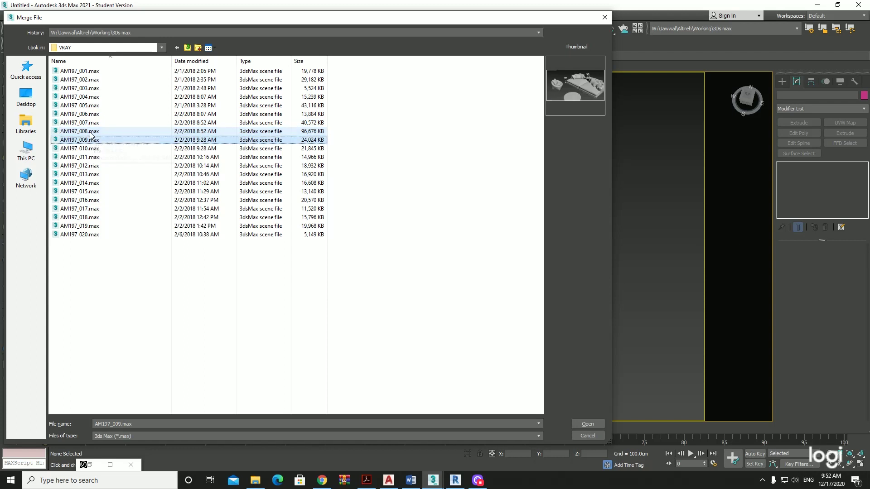
pyautogui.press('Up')
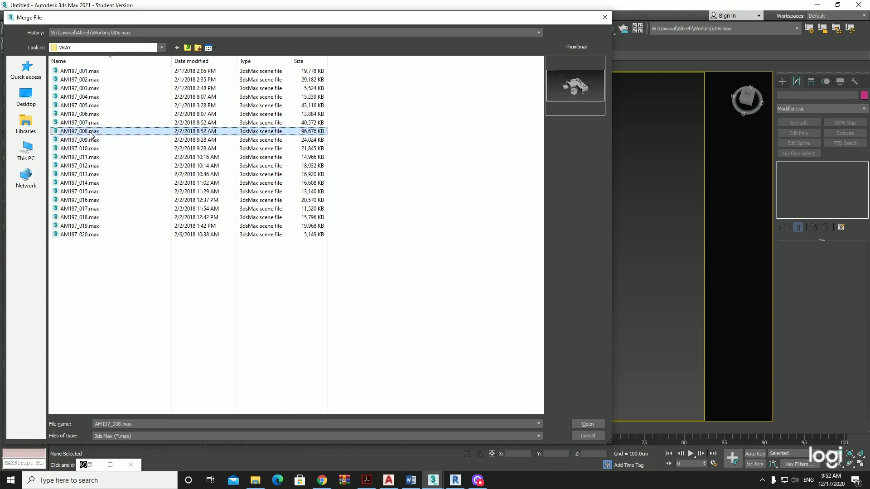
pyautogui.press('Up')
pyautogui.press('Down')
pyautogui.click(376, 450)
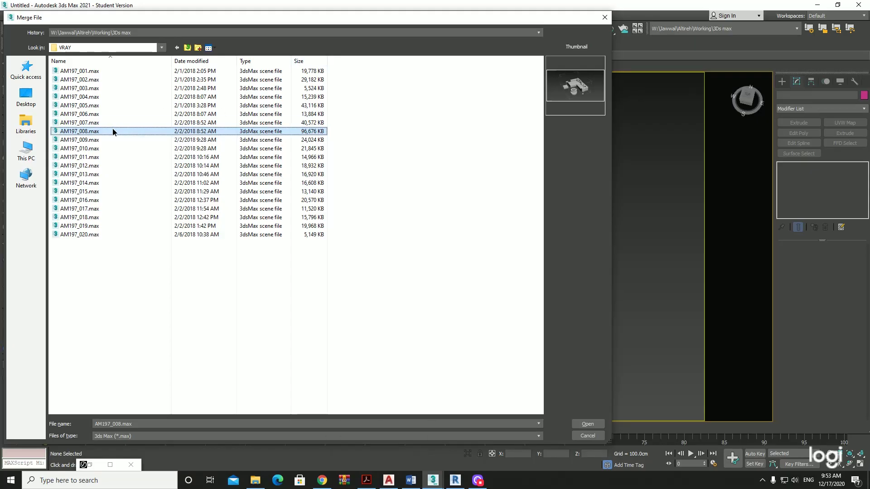
pyautogui.doubleClick(113, 131)
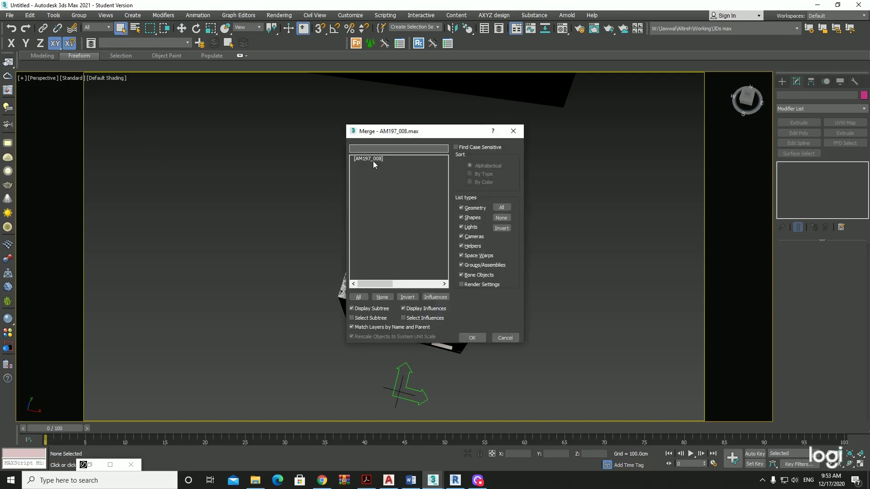
pyautogui.doubleClick(373, 160)
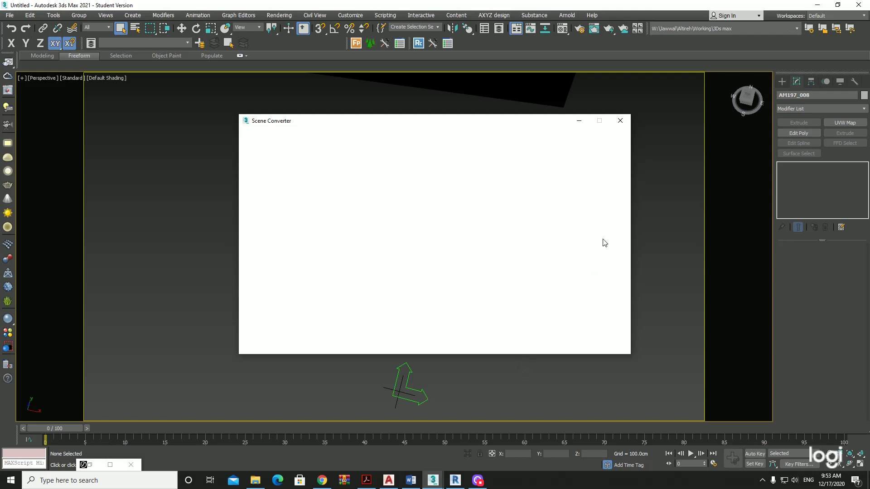
# Step: Close Scene Converter and move the merged group into the room in a maximized Top view
pyautogui.click(620, 123)
pyautogui.hotkey('alt', 'w')
pyautogui.hotkey('alt', 'w')
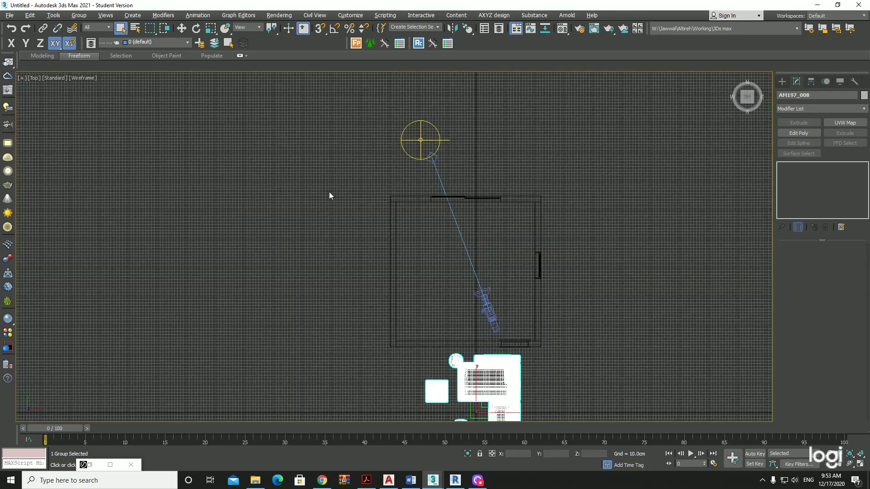
pyautogui.press('w')
pyautogui.moveTo(481, 332); pyautogui.dragTo(460, 266, button='middle')
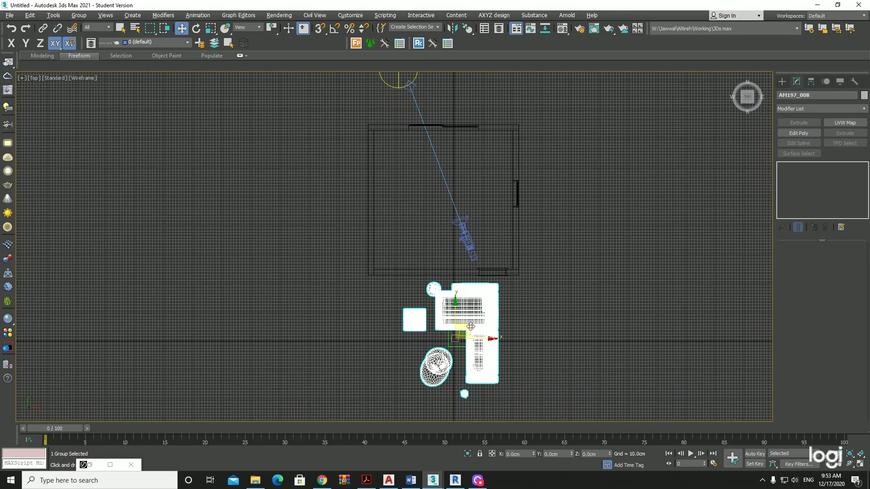
pyautogui.moveTo(470, 326)
pyautogui.mouseDown()
pyautogui.moveTo(473, 194)
pyautogui.moveTo(431, 153)
pyautogui.moveTo(147, 205)
pyautogui.mouseUp()
# Step: Rotate the AM197_008 group 180° about Z with two 90° offset entries
pyautogui.press('e')
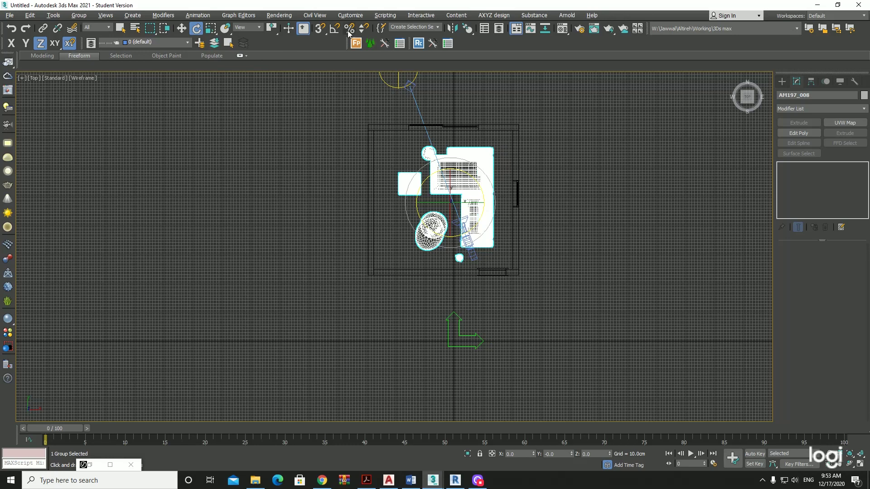
pyautogui.rightClick(200, 32)
pyautogui.write('90')
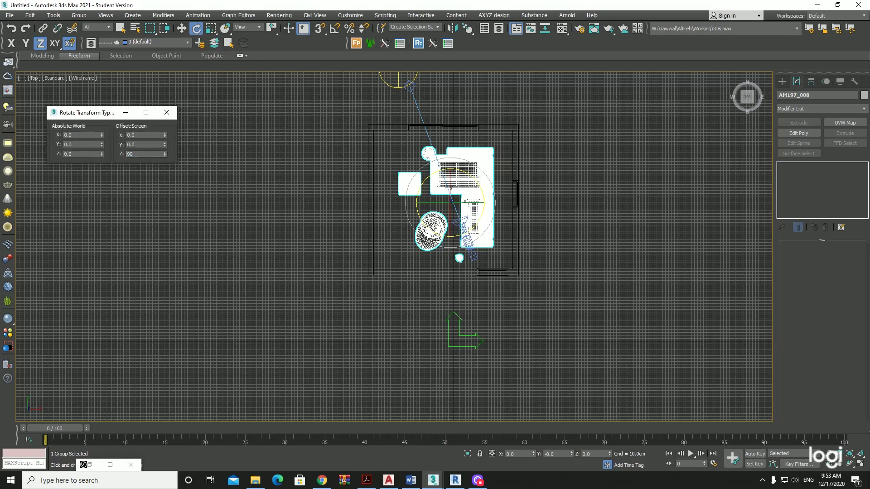
pyautogui.press('Return')
pyautogui.write('90')
pyautogui.press('Return')
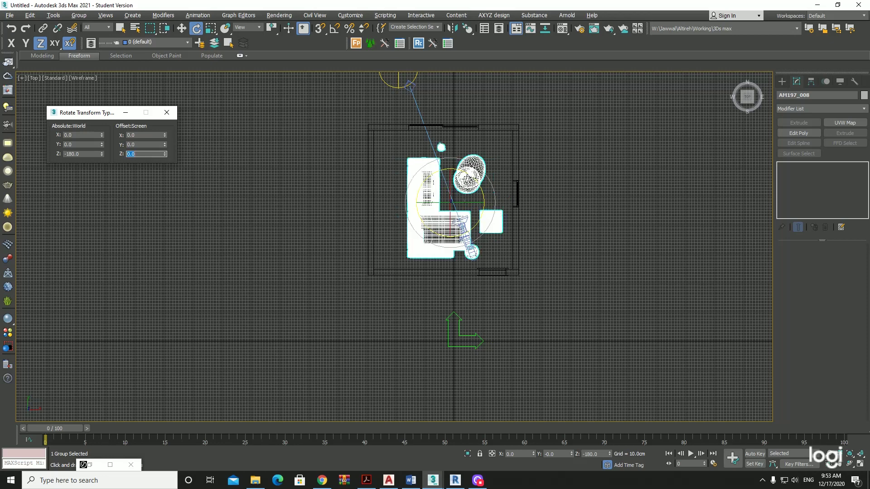
# Step: Nudge the group into place inside the room and set the enlarged view to a camera
pyautogui.press('w')
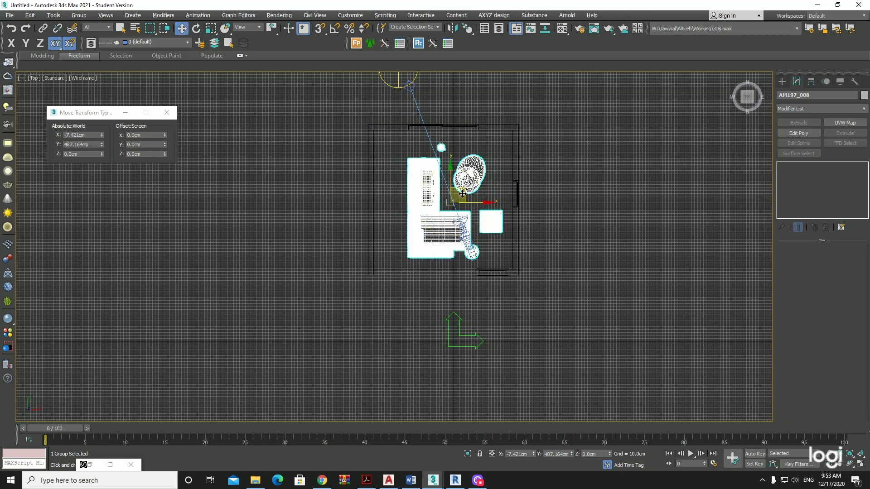
pyautogui.moveTo(462, 194); pyautogui.dragTo(433, 180)
pyautogui.hotkey('alt', 'w')
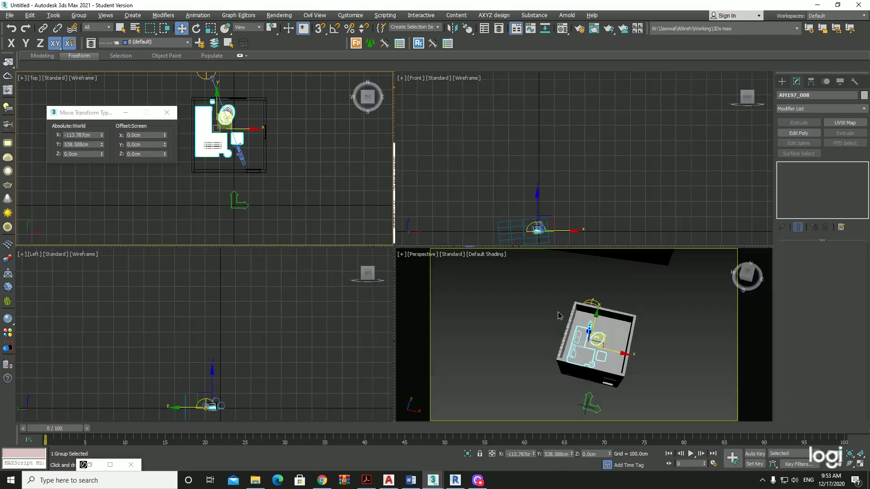
pyautogui.rightClick(558, 312)
pyautogui.hotkey('alt', 'w')
# Step: Switch to Camera001 and walk the camera toward the window
pyautogui.press('c')
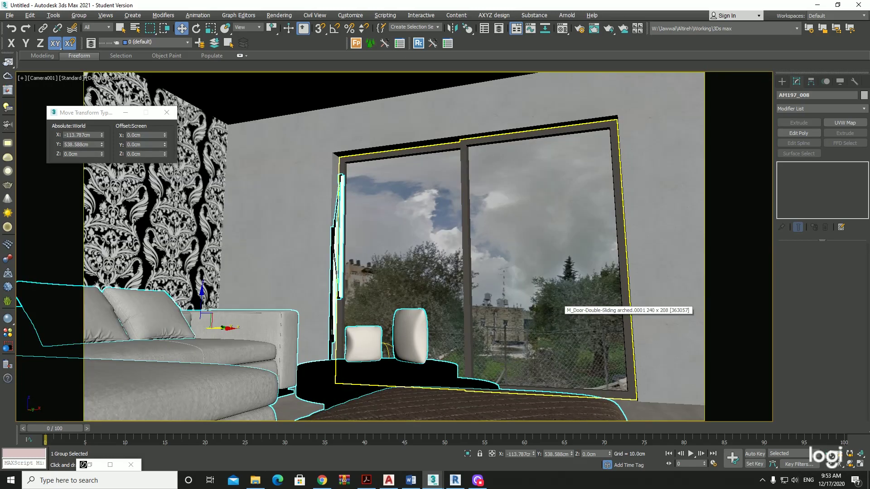
pyautogui.moveTo(203, 303); pyautogui.dragTo(203, 304)
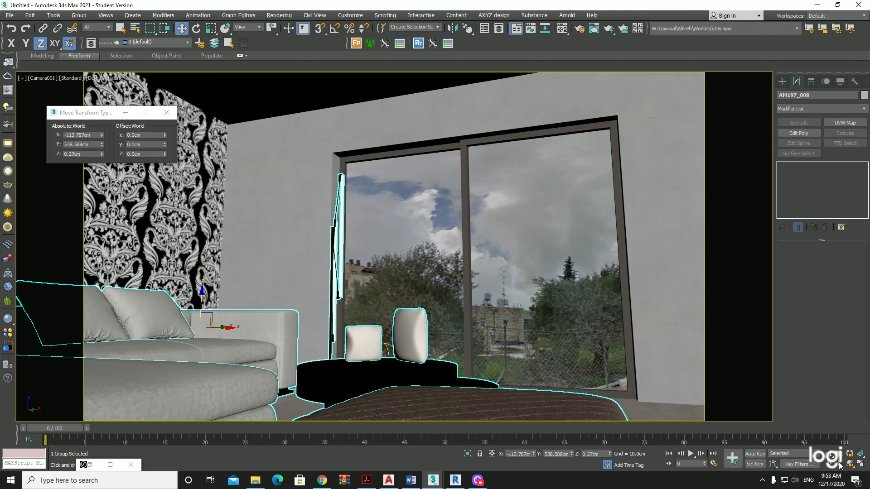
pyautogui.click(840, 467)
pyautogui.moveTo(521, 344)
pyautogui.mouseDown()
pyautogui.moveTo(486, 319)
pyautogui.moveTo(521, 270)
pyautogui.mouseUp()
pyautogui.press('s')
pyautogui.press('w')
# Step: Reframe Camera001 on the sofa and window
pyautogui.scroll(-3, 548, 292)
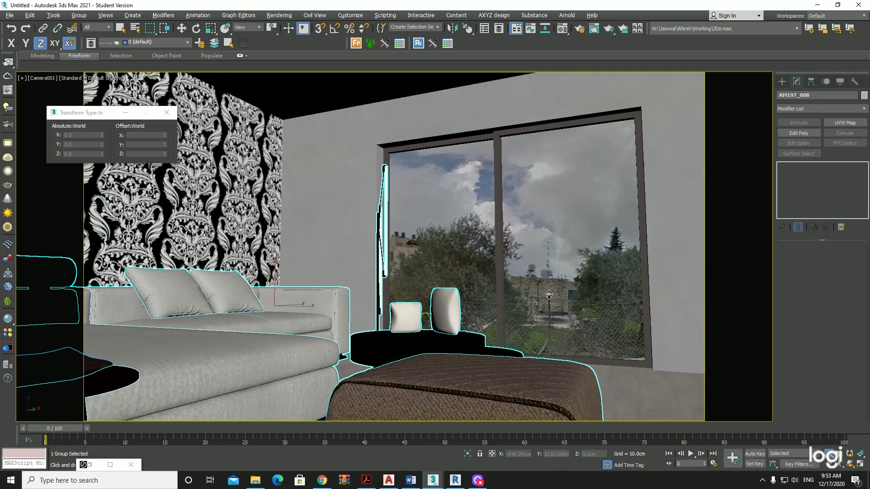
pyautogui.scroll(-2, 548, 295)
pyautogui.scroll(-2, 548, 298)
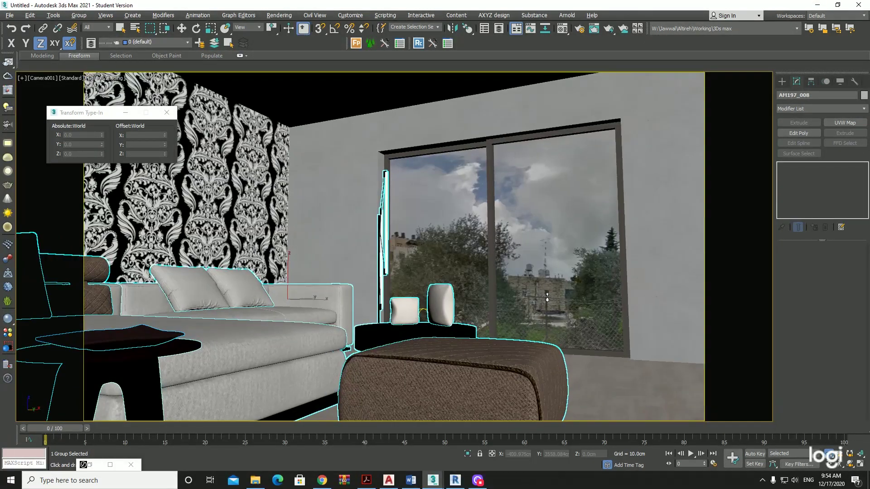
pyautogui.scroll(2, 607, 327)
pyautogui.scroll(1, 665, 356)
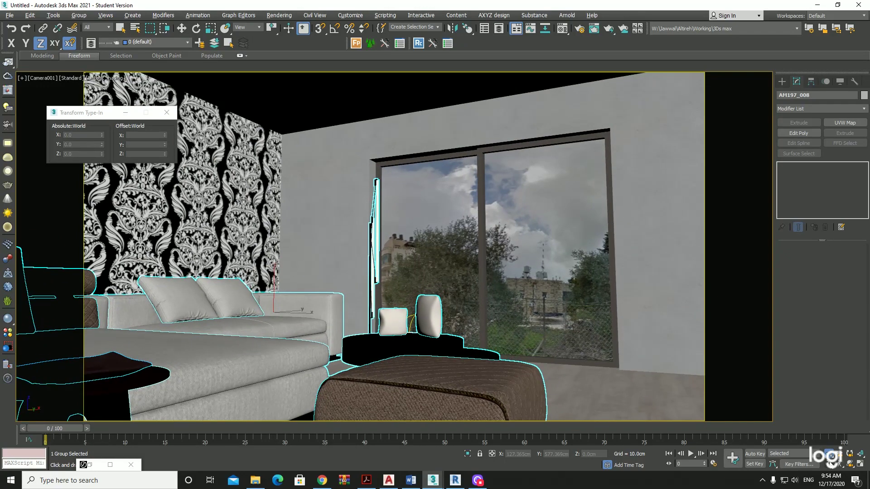
pyautogui.click(830, 461)
pyautogui.moveTo(544, 290); pyautogui.dragTo(509, 301)
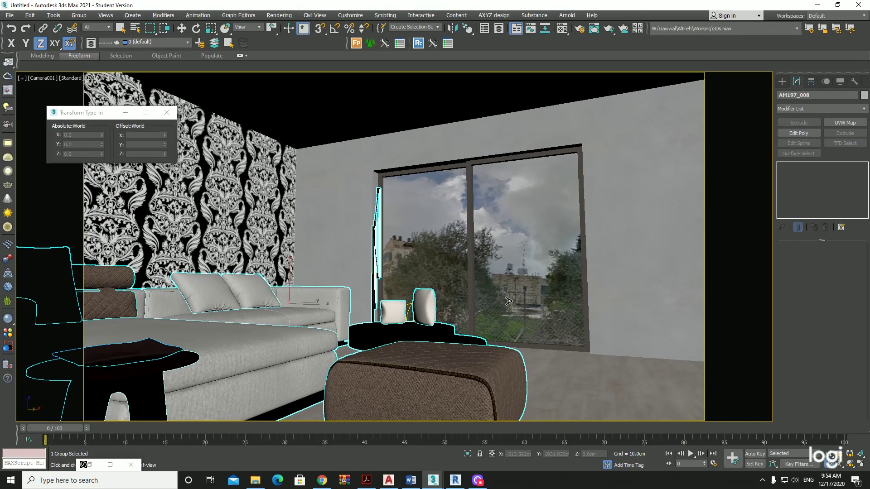
# Step: Inspect the furniture from a perspective orbit, then return to Camera001 and open the V-Ray frame buffer
pyautogui.press('w')
pyautogui.click(481, 308)
pyautogui.press('p')
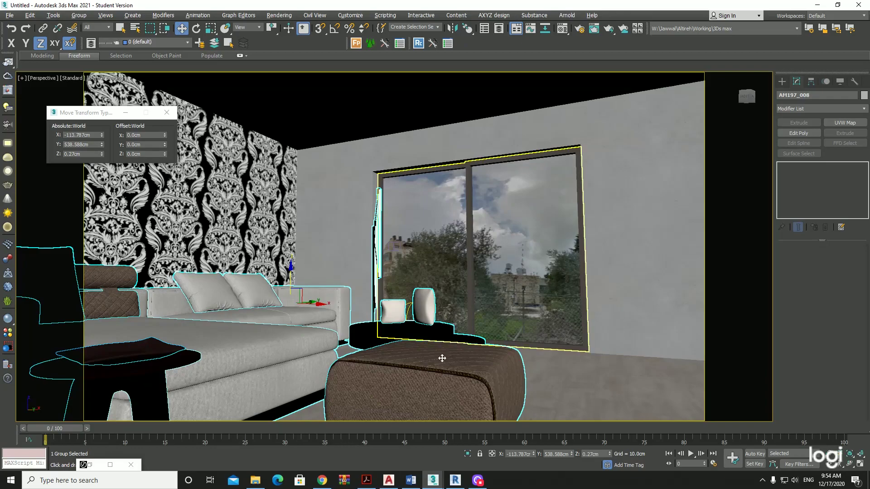
pyautogui.moveTo(441, 358)
pyautogui.keyDown('alt'); pyautogui.mouseDown(button='middle')
pyautogui.moveTo(420, 302)
pyautogui.moveTo(501, 245)
pyautogui.moveTo(383, 251)
pyautogui.moveTo(464, 246)
pyautogui.mouseUp(button='middle'); pyautogui.keyUp('alt')
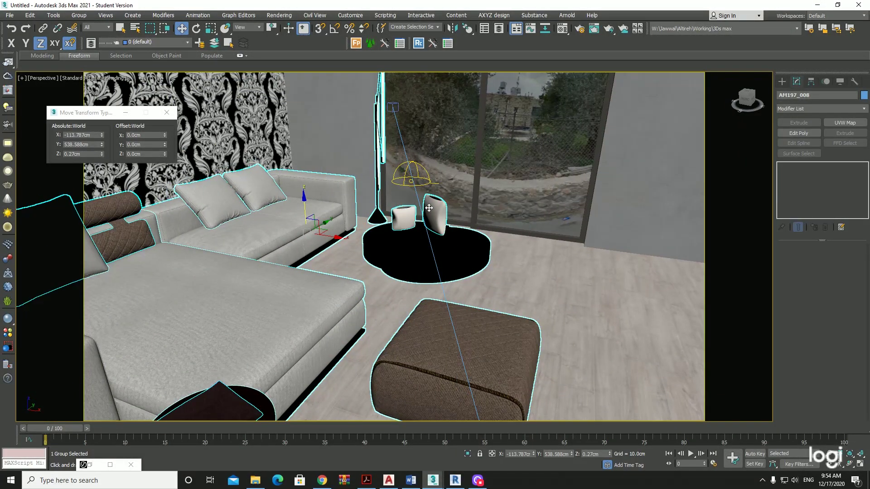
pyautogui.press('c')
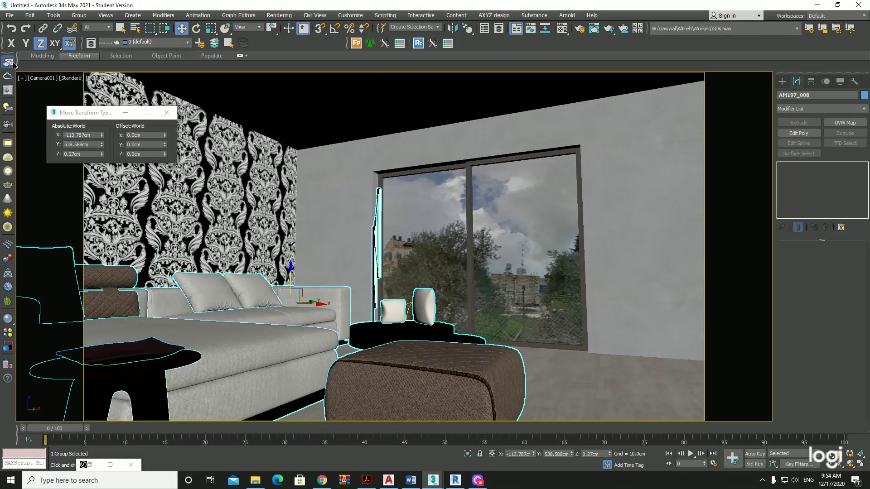
pyautogui.click(12, 89)
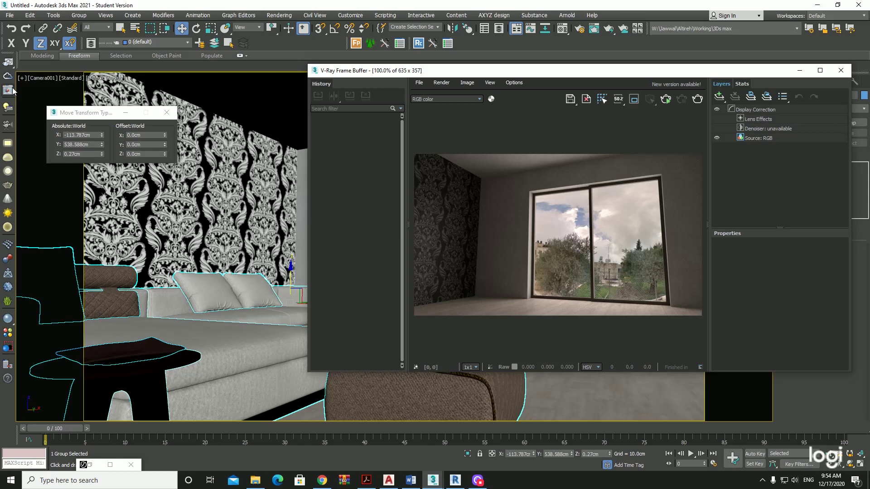
# Step: Render the Camera001 view showing the sofa and lamp, then close the frame buffer
pyautogui.click(666, 100)
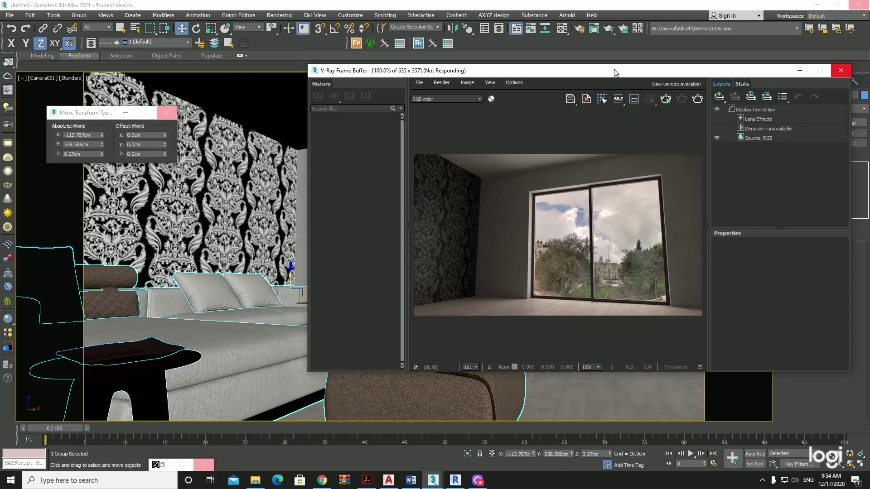
pyautogui.moveTo(615, 72); pyautogui.dragTo(420, 98)
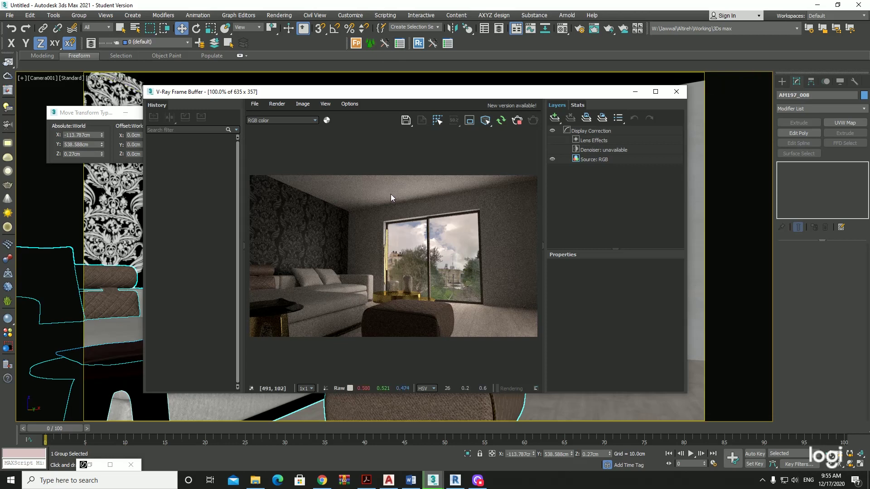
pyautogui.click(520, 123)
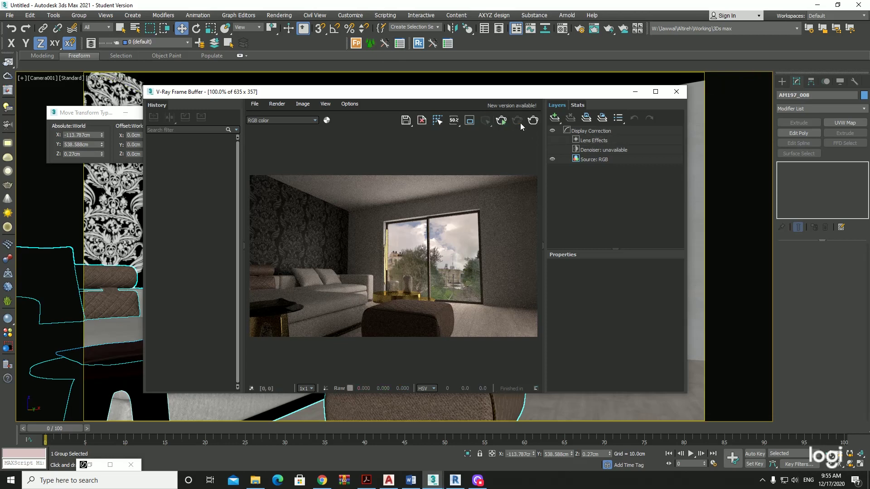
pyautogui.click(676, 92)
# Step: Return to Perspective view, zoomed in on the sofa and floor lamp
pyautogui.press('p')
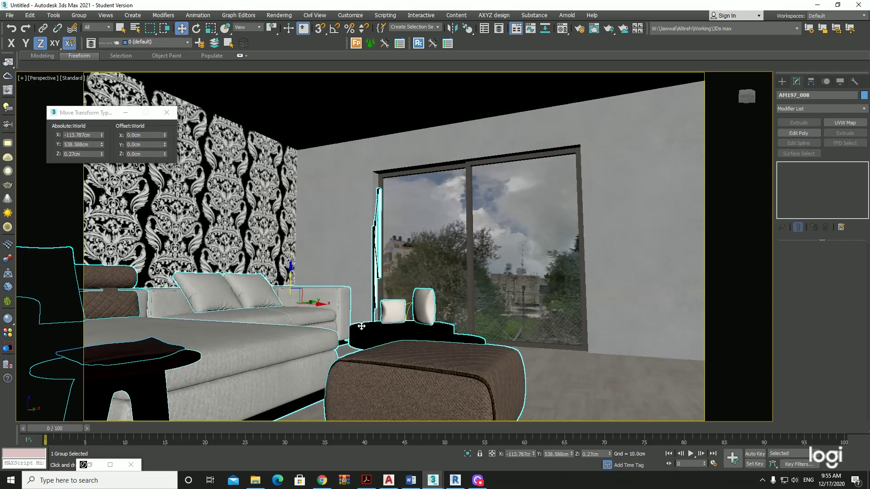
pyautogui.scroll(5, 367, 332)
pyautogui.scroll(3, 360, 329)
pyautogui.moveTo(359, 328)
pyautogui.mouseDown(button='middle')
pyautogui.moveTo(351, 355)
pyautogui.moveTo(318, 317)
pyautogui.mouseUp(button='middle')
# Step: Open the furniture group and select the floor lamp and its pole
pyautogui.scroll(-5, 351, 355)
pyautogui.click(77, 13)
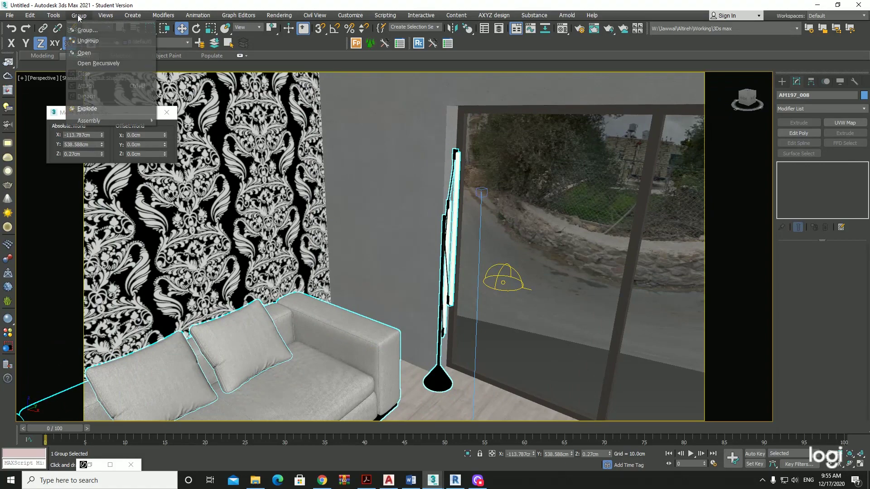
pyautogui.click(94, 55)
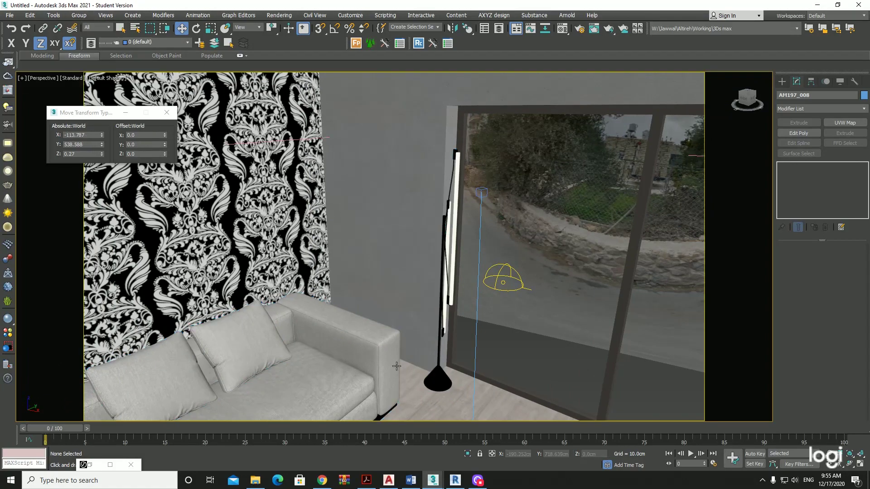
pyautogui.click(440, 378)
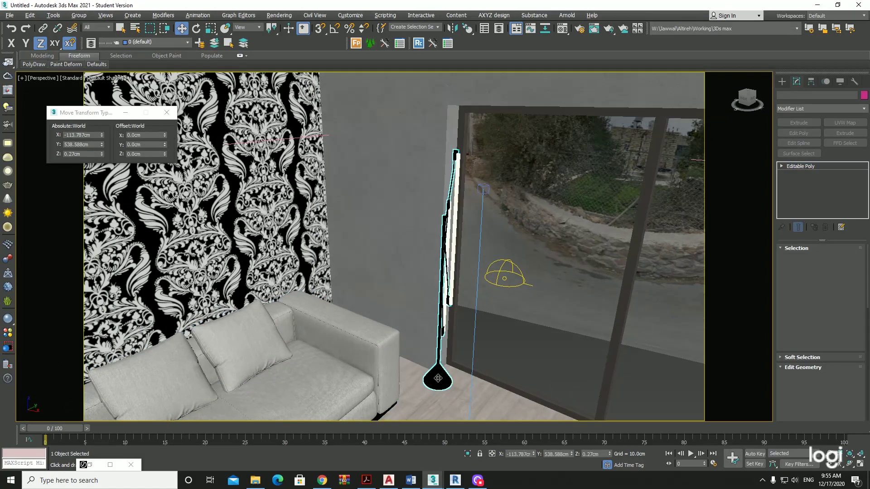
pyautogui.keyDown('alt'); pyautogui.moveTo(440, 378); pyautogui.dragTo(441, 373, button='middle'); pyautogui.keyUp('alt')
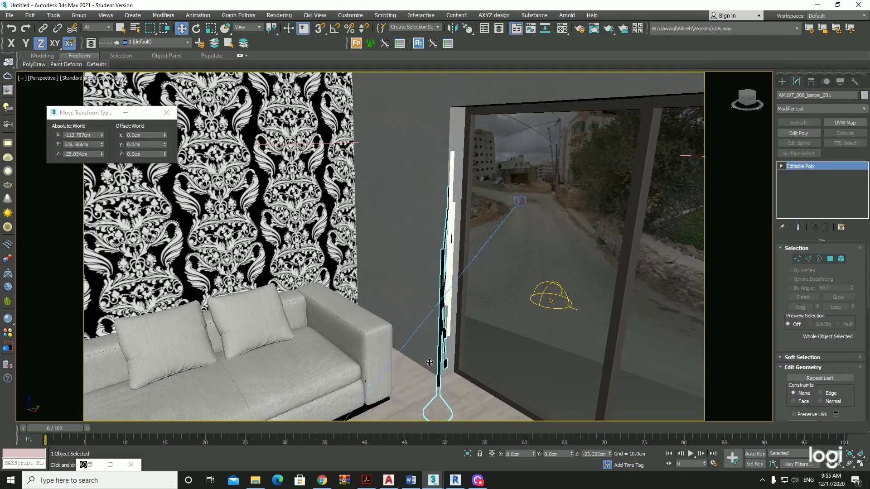
pyautogui.keyDown('ctrl'); pyautogui.click(446, 313); pyautogui.keyUp('ctrl')
# Step: In a maximized Top view, move only the floor lamp left beside the sofa's end
pyautogui.hotkey('alt', 'w')
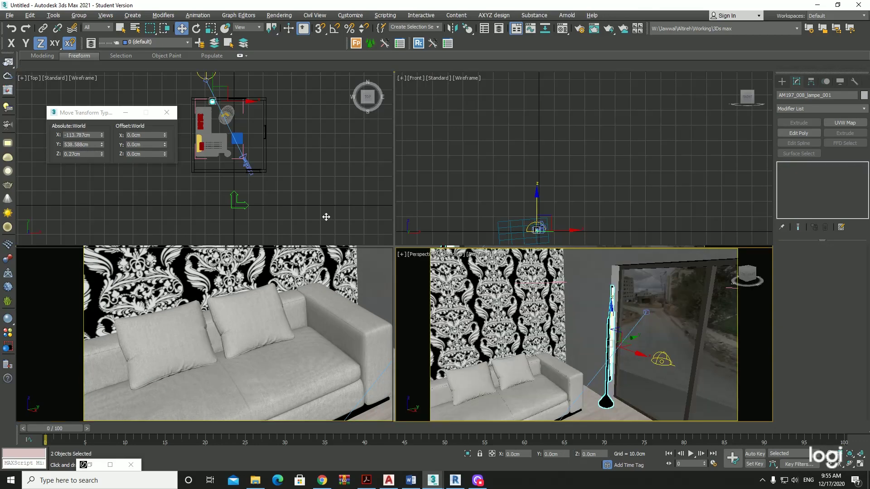
pyautogui.hotkey('alt', 'w')
pyautogui.press('z')
pyautogui.scroll(-5, 415, 301)
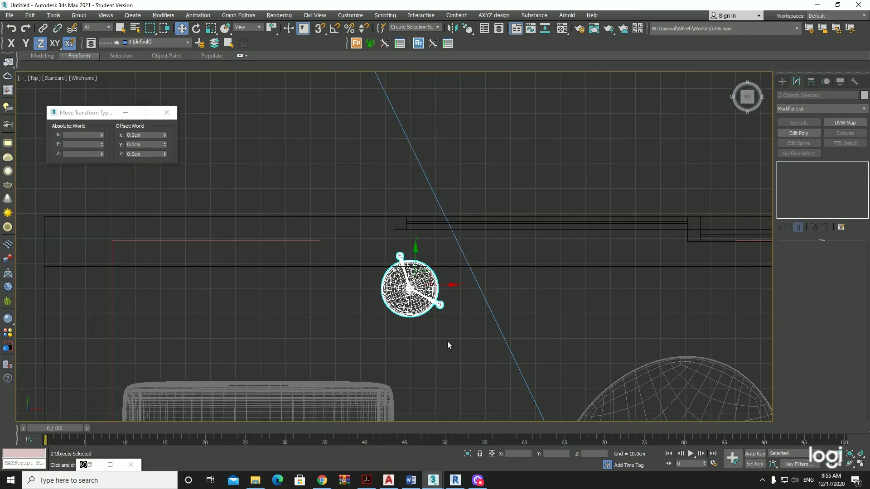
pyautogui.keyDown('ctrl'); pyautogui.moveTo(351, 224); pyautogui.dragTo(367, 253); pyautogui.keyUp('ctrl')
pyautogui.scroll(-3, 379, 254)
pyautogui.keyDown('alt'); pyautogui.click(378, 253); pyautogui.keyUp('alt')
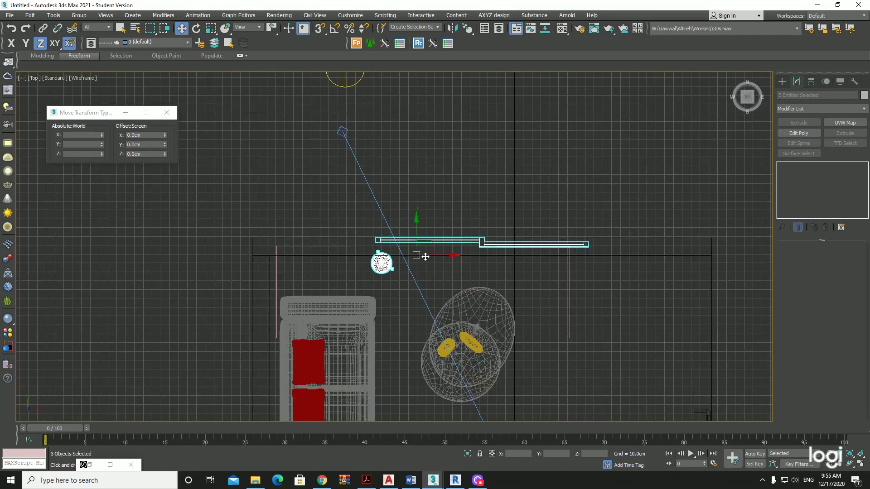
pyautogui.keyDown('alt'); pyautogui.click(430, 240); pyautogui.keyUp('alt')
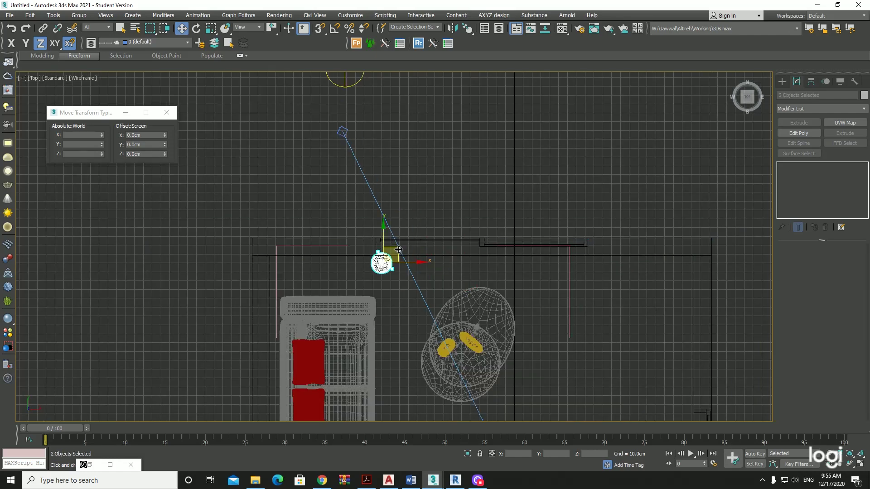
pyautogui.moveTo(399, 250); pyautogui.dragTo(315, 262)
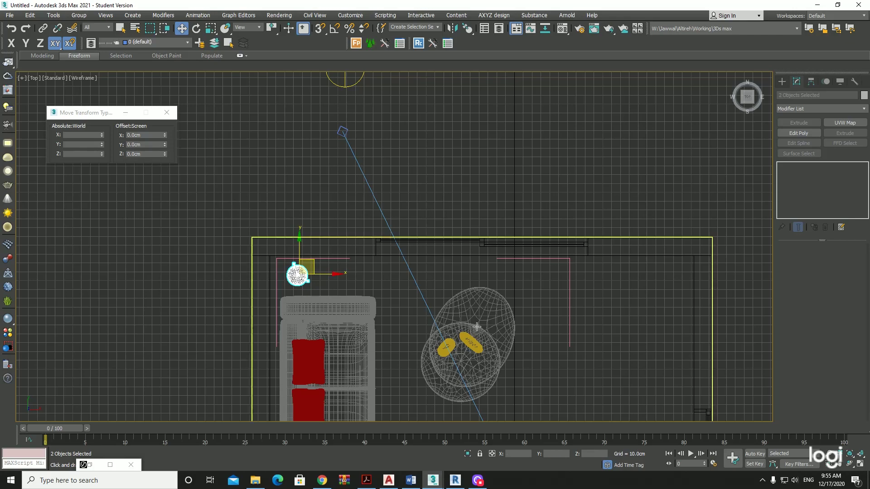
# Step: Check the lamp's new spot in Perspective view and bring the textures folder window forward
pyautogui.moveTo(508, 377); pyautogui.dragTo(475, 283, button='middle')
pyautogui.scroll(-3, 475, 283)
pyautogui.hotkey('alt', 'w')
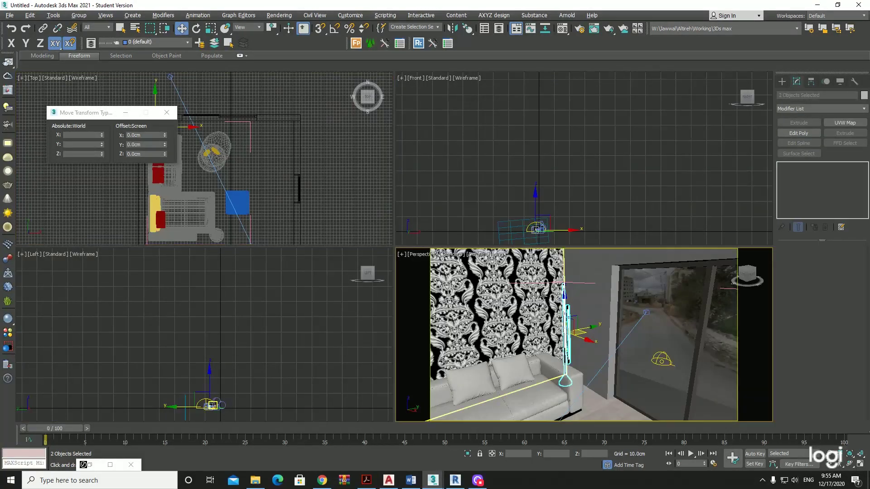
pyautogui.hotkey('alt', 'w')
pyautogui.click(255, 481)
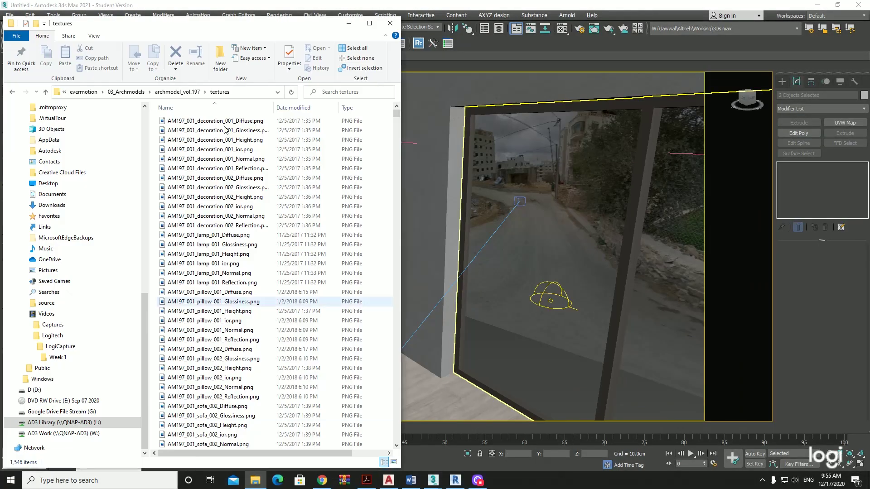
# Step: Go back to evermotion, open 03_Archmodels > catalogs and search for 'cur'
pyautogui.click(10, 93)
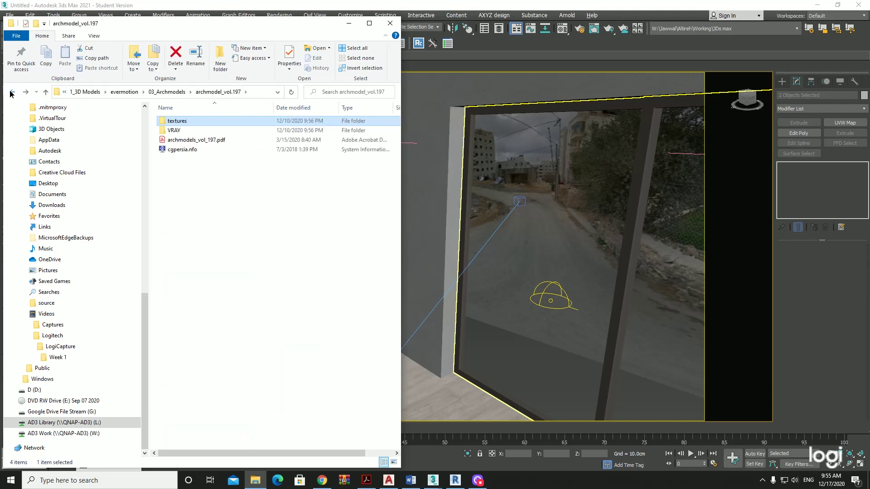
pyautogui.click(10, 93)
pyautogui.click(8, 93)
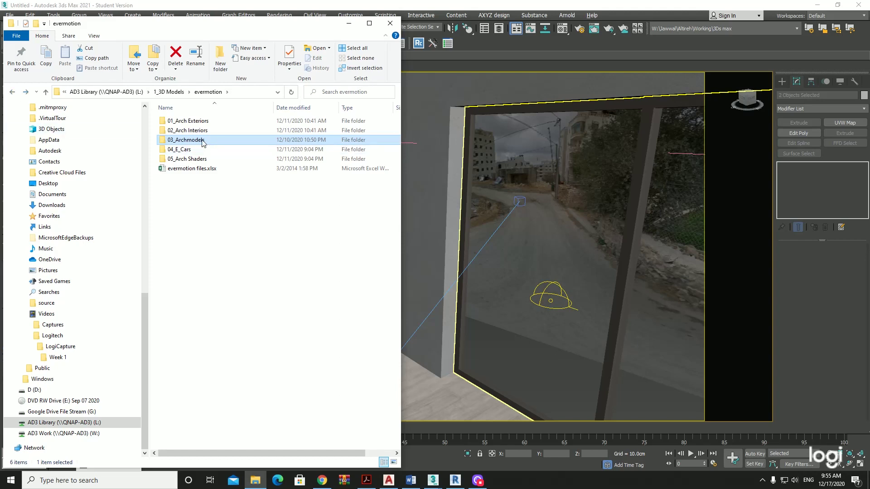
pyautogui.doubleClick(202, 141)
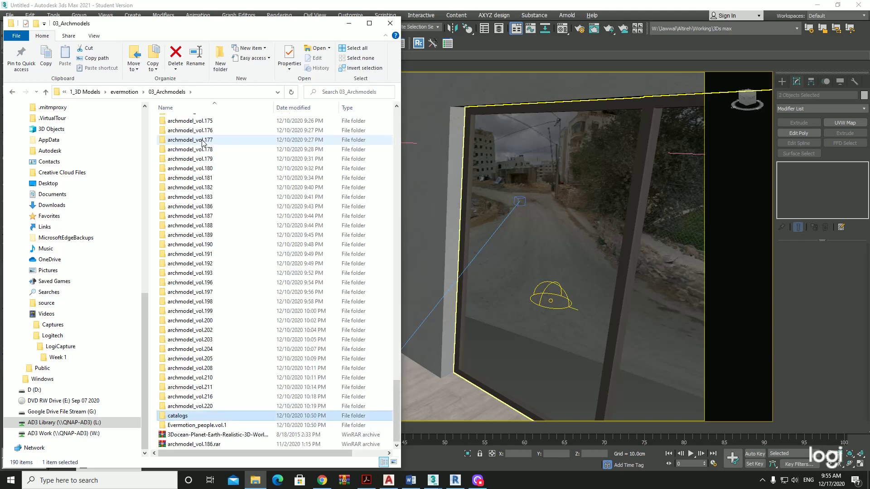
pyautogui.press('Return')
pyautogui.click(331, 93)
pyautogui.write('cu')
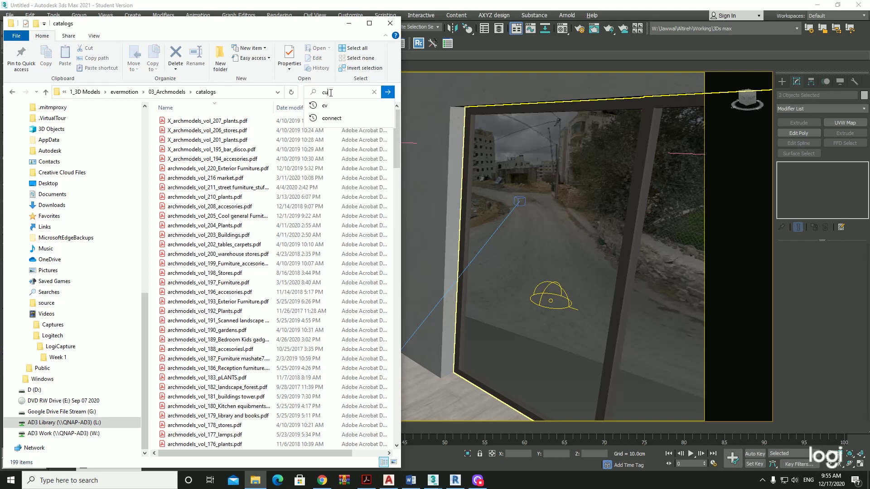
pyautogui.write('rt')
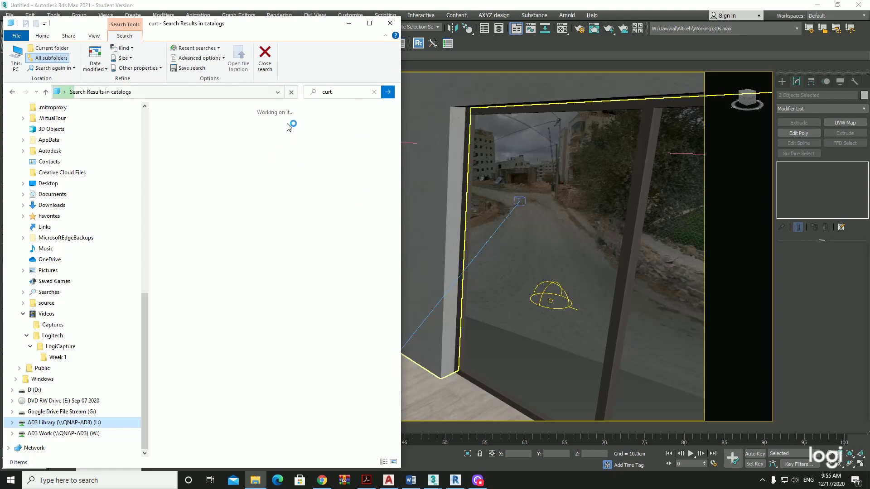
# Step: Return to 3ds Max and frame the room floor and coffee table
pyautogui.click(412, 156)
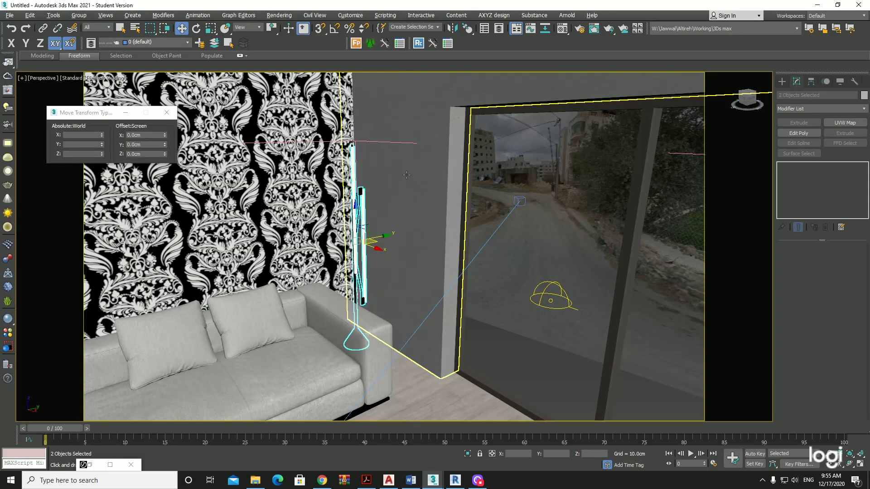
pyautogui.press('z')
pyautogui.scroll(-5, 350, 249)
pyautogui.keyDown('alt'); pyautogui.moveTo(351, 249); pyautogui.dragTo(362, 235, button='middle'); pyautogui.keyUp('alt')
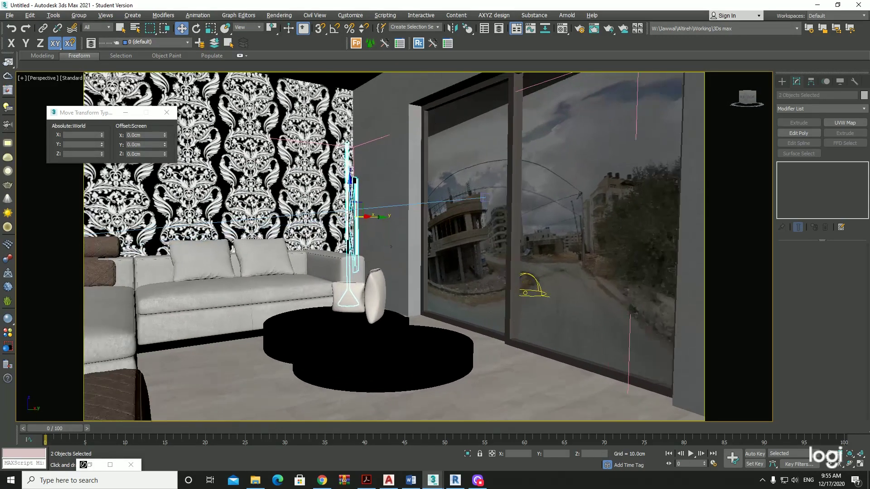
pyautogui.keyDown('alt'); pyautogui.moveTo(353, 177); pyautogui.dragTo(385, 177, button='middle'); pyautogui.keyUp('alt')
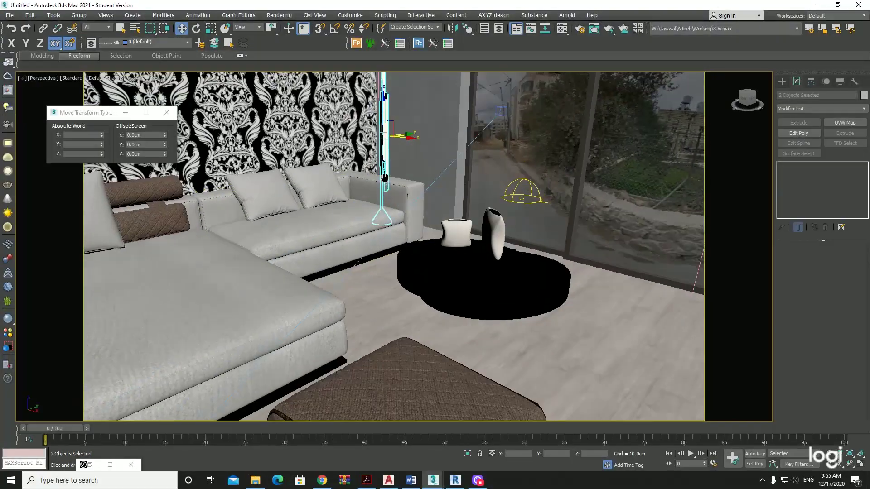
# Step: Create a VRayLight of type Sphere on the room floor
pyautogui.click(782, 82)
pyautogui.click(801, 94)
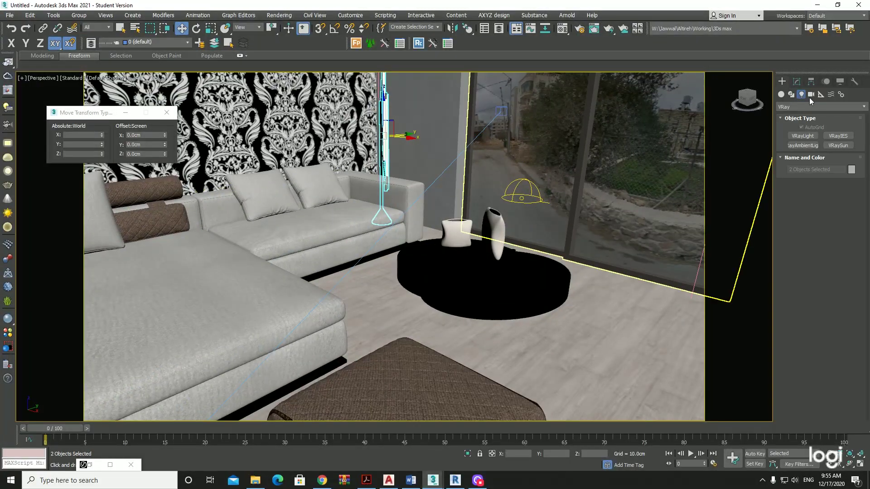
pyautogui.click(800, 137)
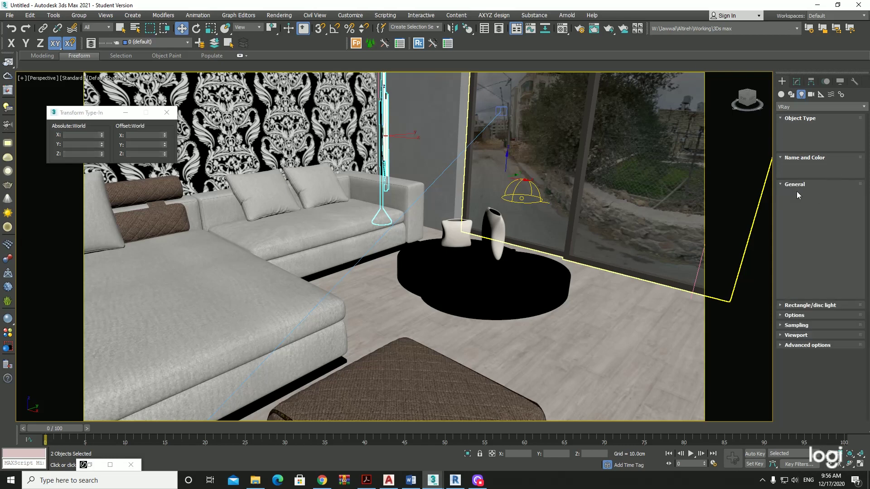
pyautogui.click(835, 195)
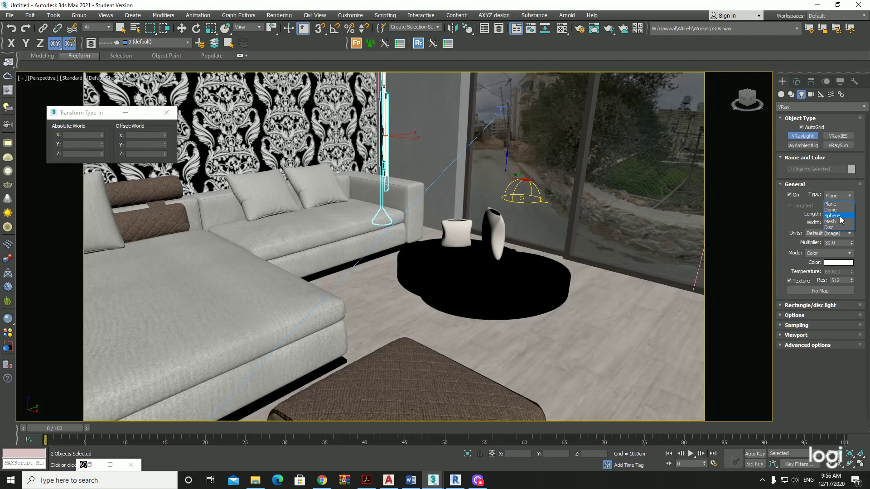
pyautogui.click(834, 216)
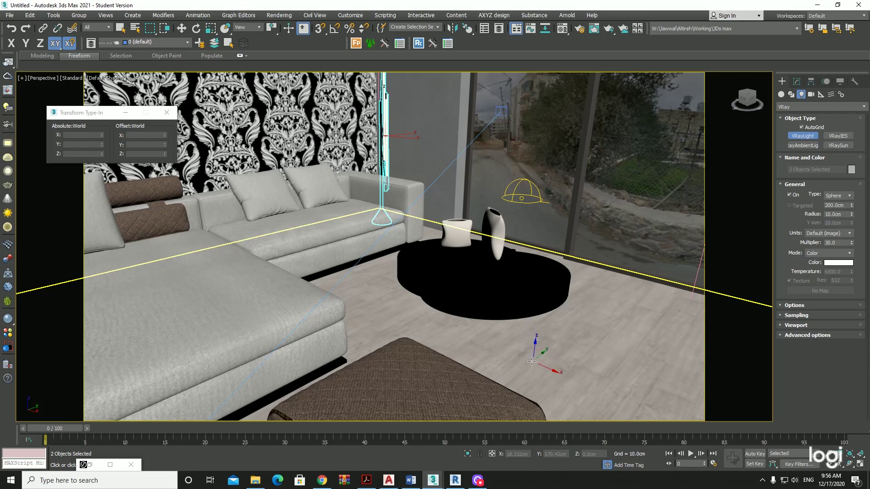
pyautogui.moveTo(532, 357); pyautogui.dragTo(531, 342)
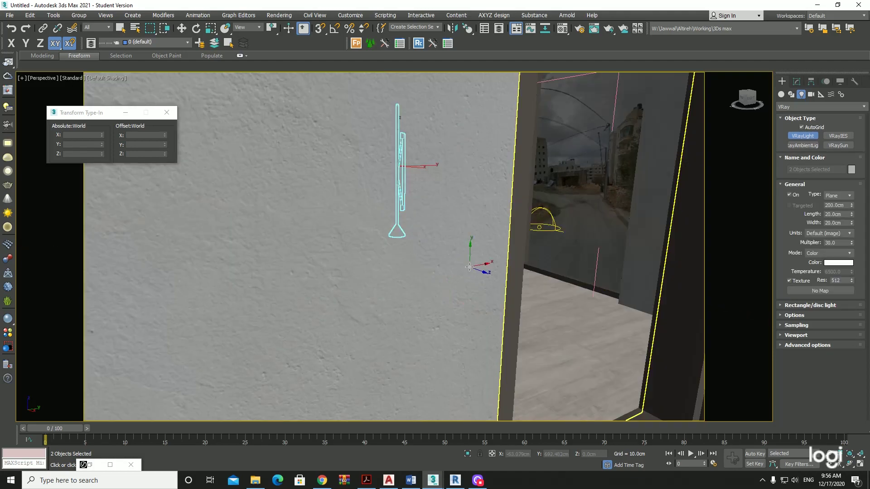
# Step: Redraw the V-Ray light as a Sphere type on the ground
pyautogui.scroll(-5, 470, 267)
pyautogui.scroll(-5, 470, 267)
pyautogui.moveTo(483, 349); pyautogui.dragTo(466, 329, button='middle')
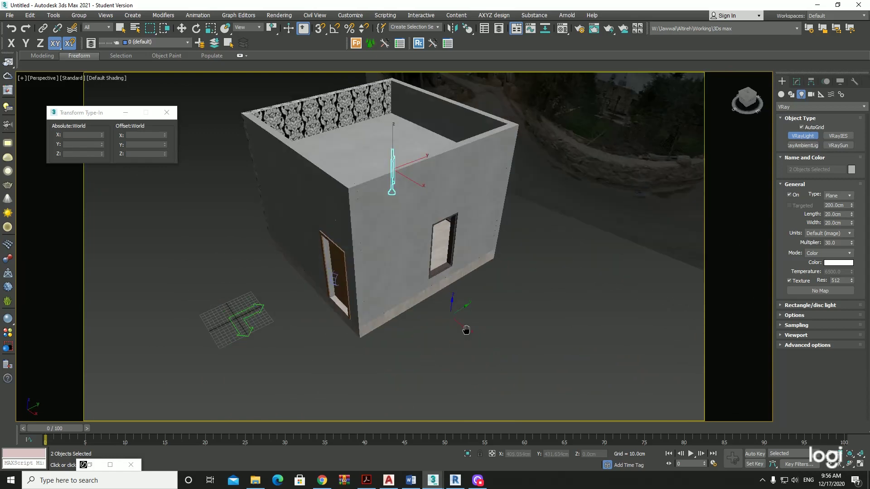
pyautogui.moveTo(466, 329); pyautogui.dragTo(522, 350)
pyautogui.click(838, 198)
pyautogui.click(838, 215)
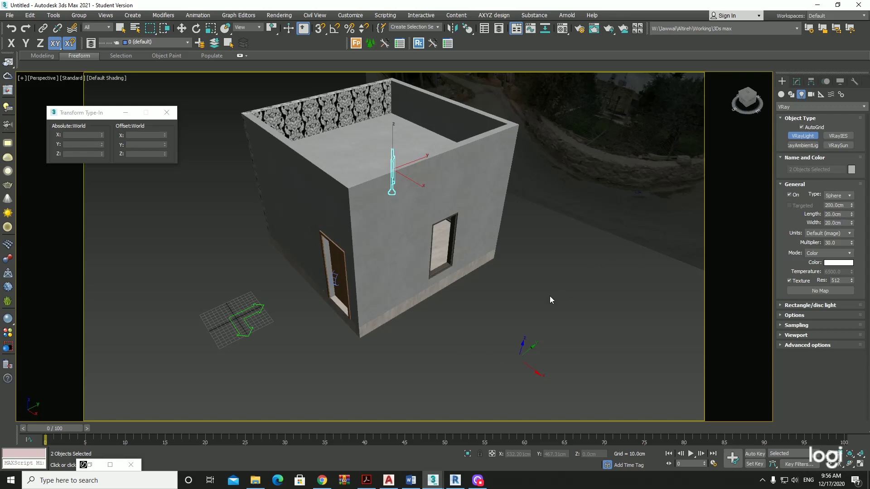
pyautogui.moveTo(516, 326); pyautogui.dragTo(522, 321)
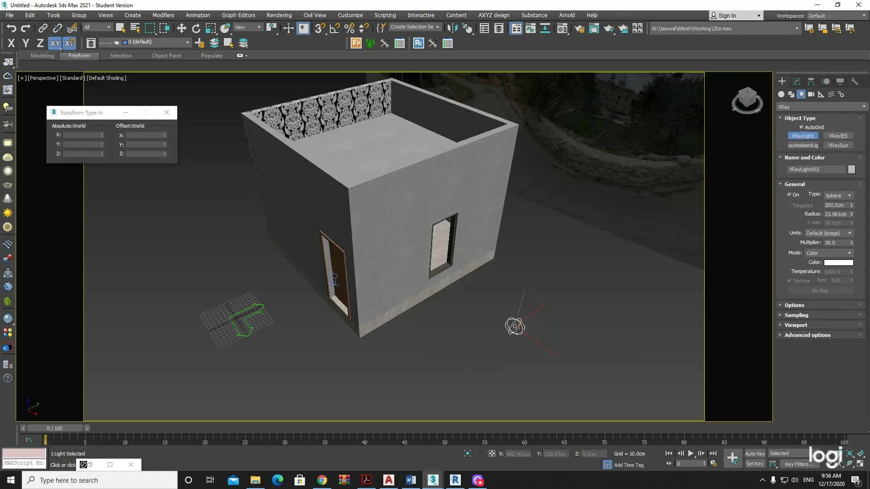
# Step: Move the sphere light VRayLight002 up into the room to Z 177.758 cm
pyautogui.moveTo(574, 325)
pyautogui.keyDown('alt'); pyautogui.mouseDown(button='middle')
pyautogui.moveTo(555, 340)
pyautogui.moveTo(526, 340)
pyautogui.mouseUp(button='middle'); pyautogui.keyUp('alt')
pyautogui.press('w')
pyautogui.moveTo(525, 333); pyautogui.dragTo(509, 206)
pyautogui.press('z')
pyautogui.moveTo(510, 206)
pyautogui.keyDown('alt'); pyautogui.mouseDown(button='middle')
pyautogui.moveTo(430, 223)
pyautogui.moveTo(388, 209)
pyautogui.moveTo(408, 242)
pyautogui.moveTo(382, 294)
pyautogui.moveTo(402, 299)
pyautogui.mouseUp(button='middle'); pyautogui.keyUp('alt')
# Step: Lift the sphere light off the floor and maximise the Front viewport
pyautogui.moveTo(433, 265); pyautogui.dragTo(431, 79)
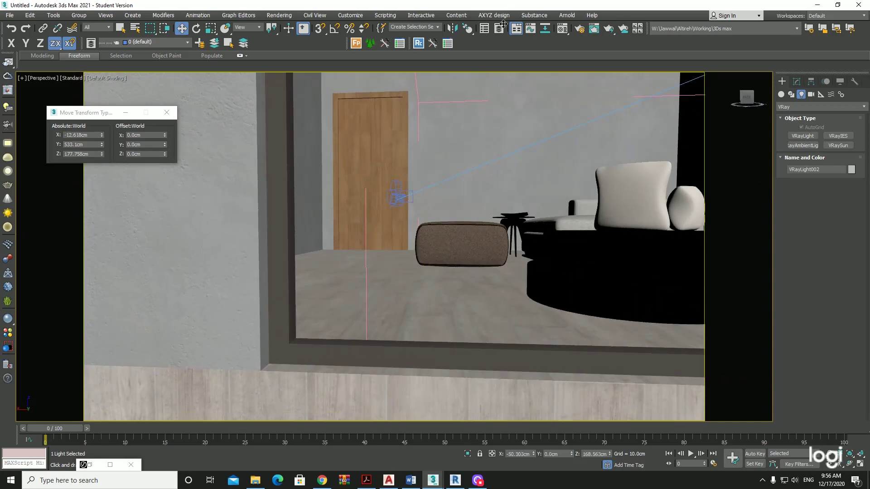
pyautogui.moveTo(480, 272); pyautogui.dragTo(480, 321, button='middle')
pyautogui.hotkey('alt', 'w')
pyautogui.rightClick(349, 182)
pyautogui.hotkey('alt', 'w')
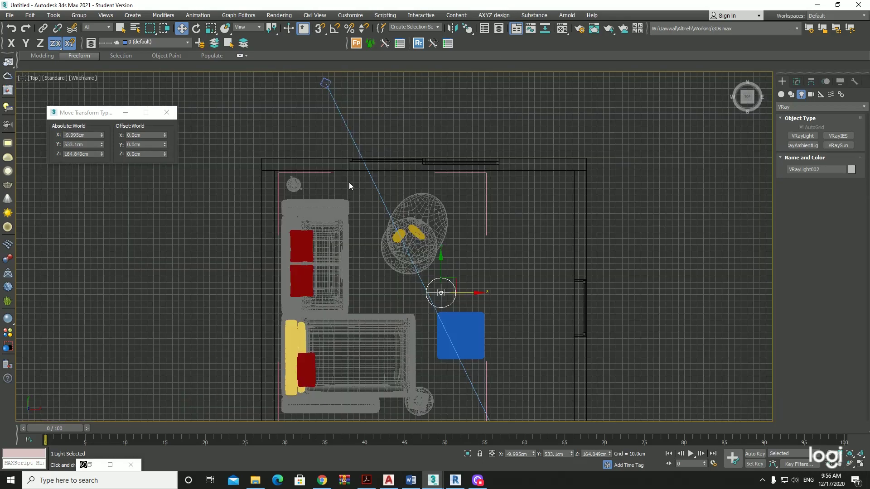
pyautogui.hotkey('alt', 'w')
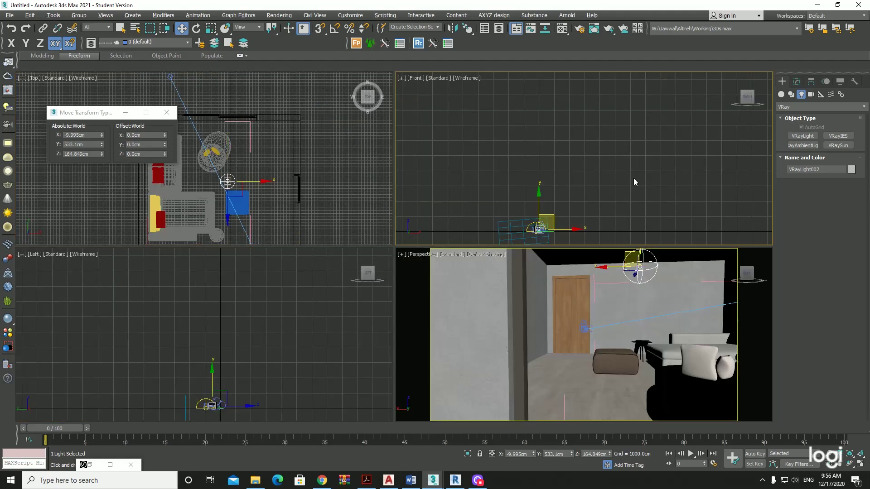
pyautogui.rightClick(633, 178)
pyautogui.hotkey('alt', 'w')
pyautogui.scroll(-5, 602, 191)
pyautogui.scroll(3, 555, 203)
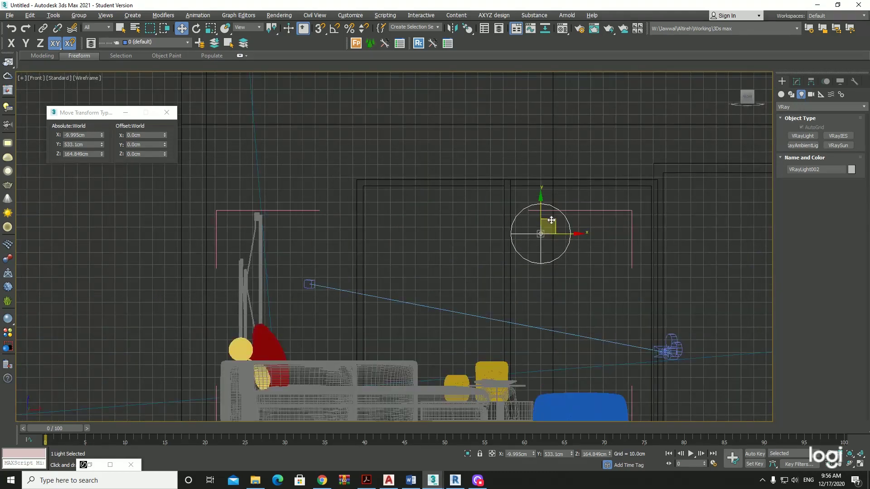
# Step: Raise the sphere light in the Front view to about 227 cm near the ceiling
pyautogui.moveTo(552, 221); pyautogui.dragTo(547, 204)
pyautogui.scroll(-5, 548, 201)
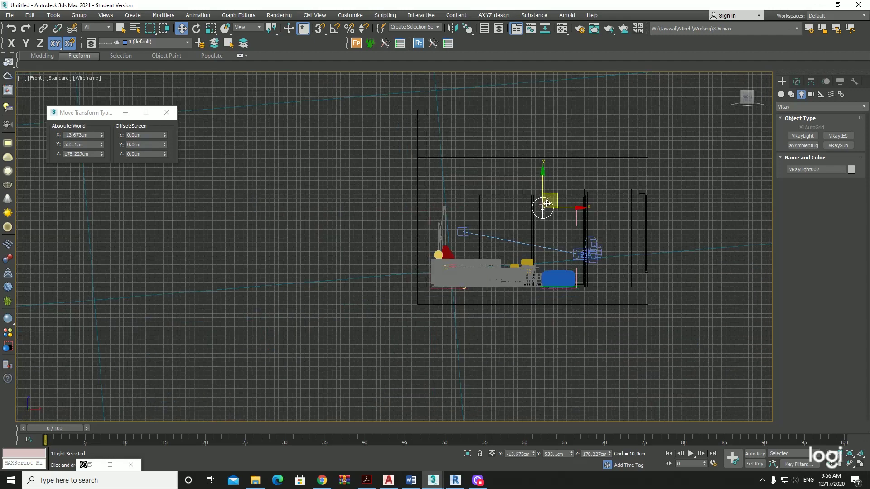
pyautogui.scroll(4, 549, 200)
pyautogui.scroll(-3, 553, 190)
pyautogui.scroll(4, 553, 173)
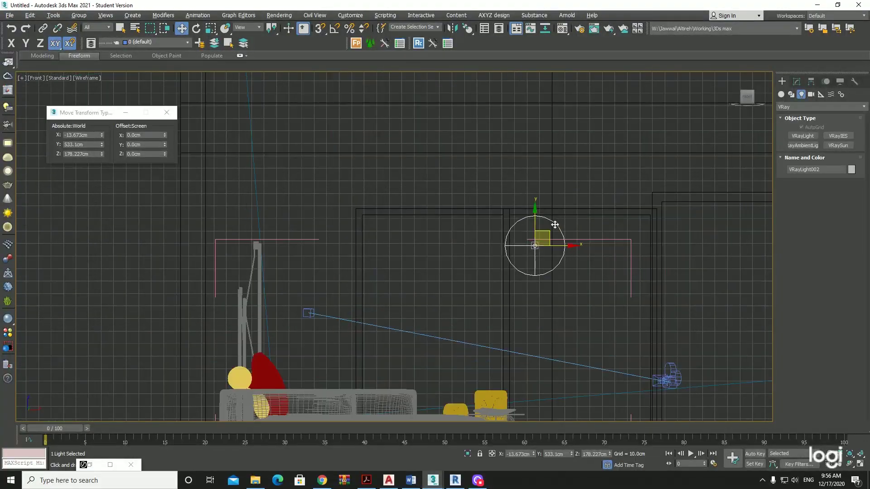
pyautogui.moveTo(546, 230); pyautogui.dragTo(544, 168)
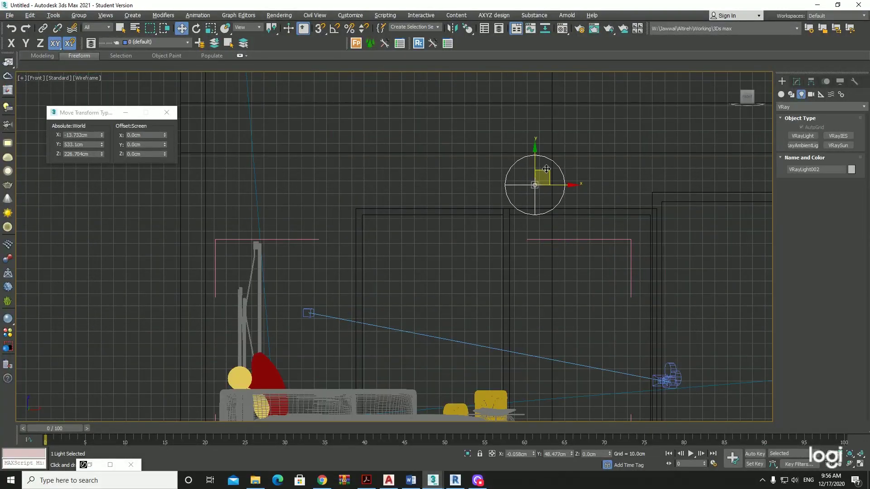
# Step: Set the sphere light radius to 5 cm and check it in the perspective view
pyautogui.click(797, 81)
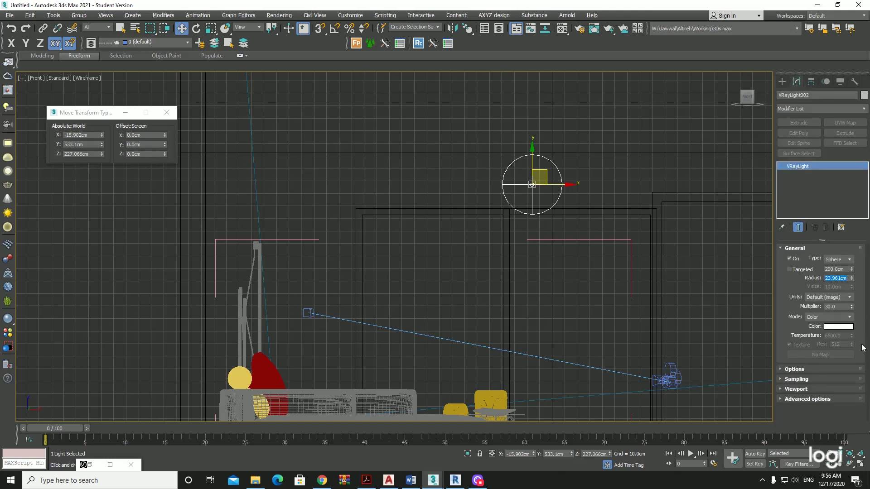
pyautogui.write('5')
pyautogui.press('Return')
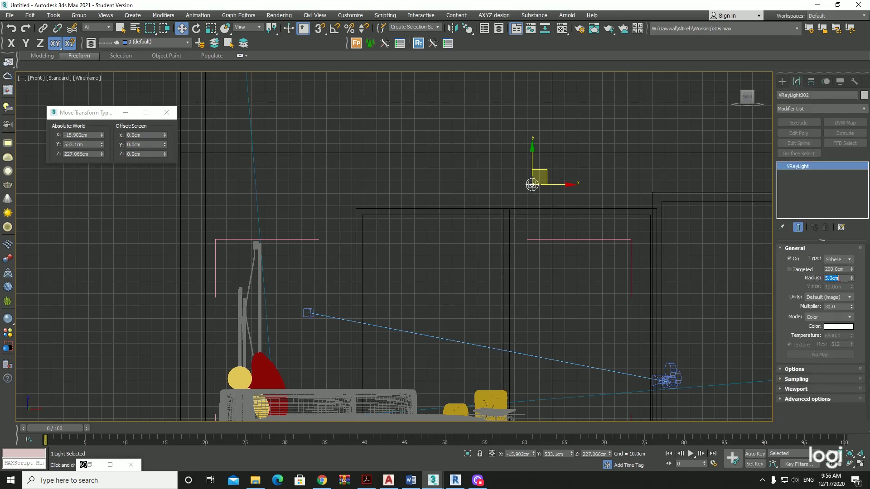
pyautogui.keyDown('alt'); pyautogui.moveTo(484, 222); pyautogui.dragTo(493, 225, button='middle'); pyautogui.keyUp('alt')
pyautogui.press('t')
pyautogui.hotkey('alt', 'w')
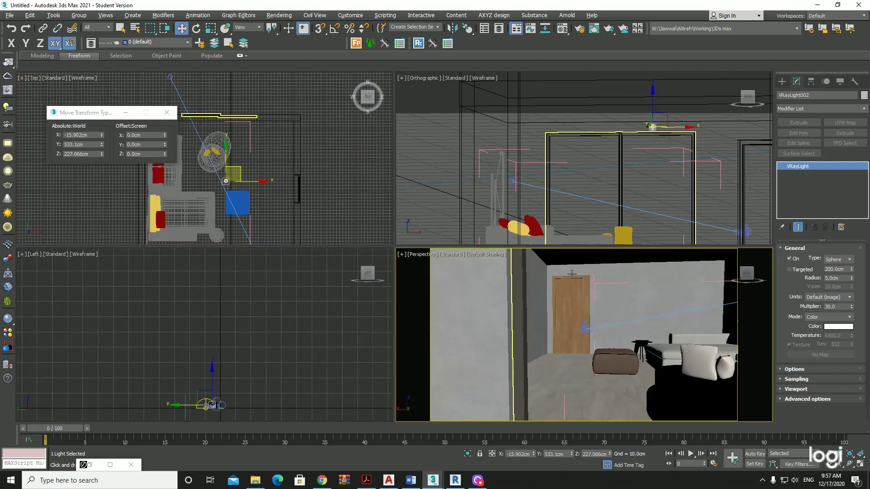
pyautogui.rightClick(572, 274)
pyautogui.hotkey('alt', 'w')
pyautogui.press('z')
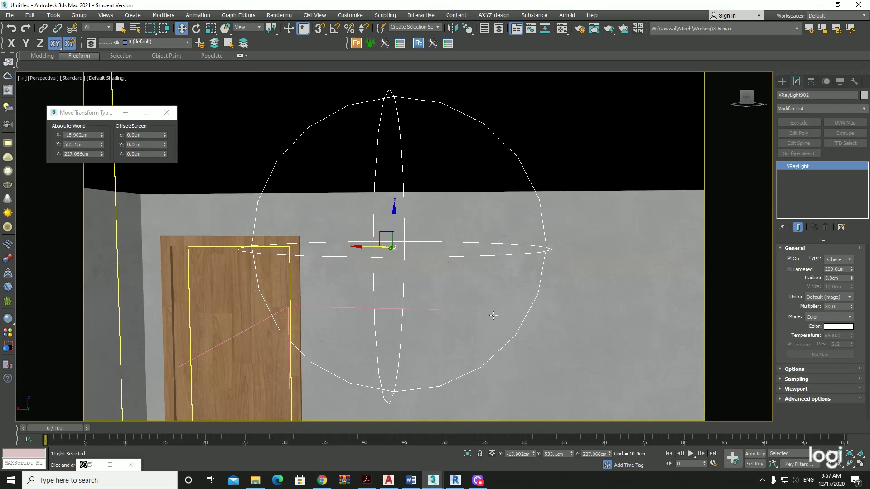
pyautogui.moveTo(493, 315)
pyautogui.keyDown('alt'); pyautogui.mouseDown(button='middle')
pyautogui.moveTo(517, 272)
pyautogui.moveTo(462, 270)
pyautogui.moveTo(426, 308)
pyautogui.moveTo(521, 246)
pyautogui.moveTo(455, 168)
pyautogui.mouseUp(button='middle'); pyautogui.keyUp('alt')
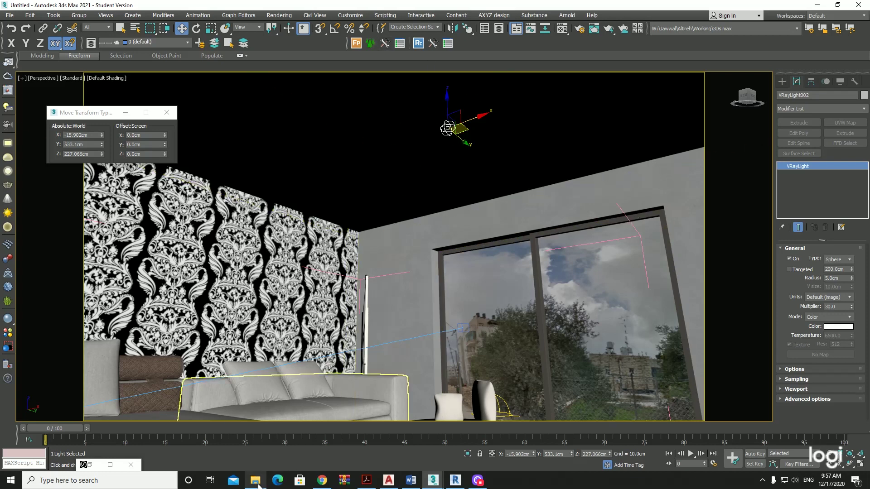
pyautogui.moveTo(254, 480)
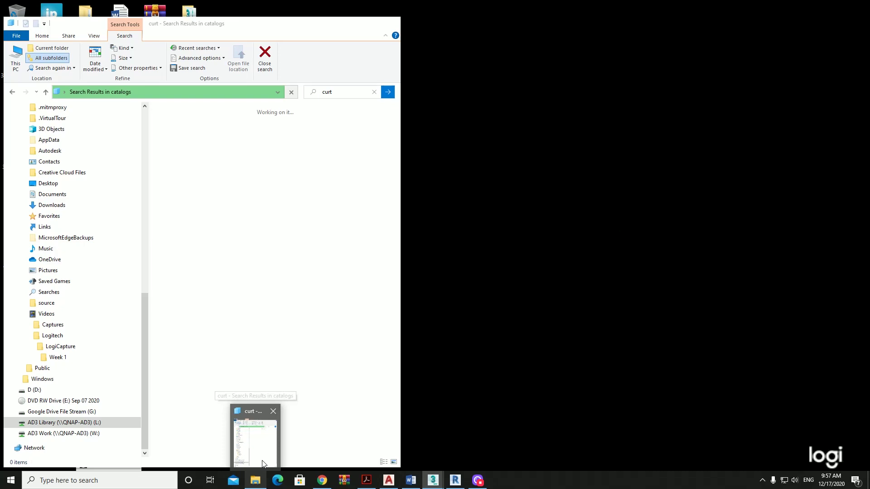
# Step: Change the File Explorer catalog search term to 'cuirt', then minimize Explorer
pyautogui.click(263, 464)
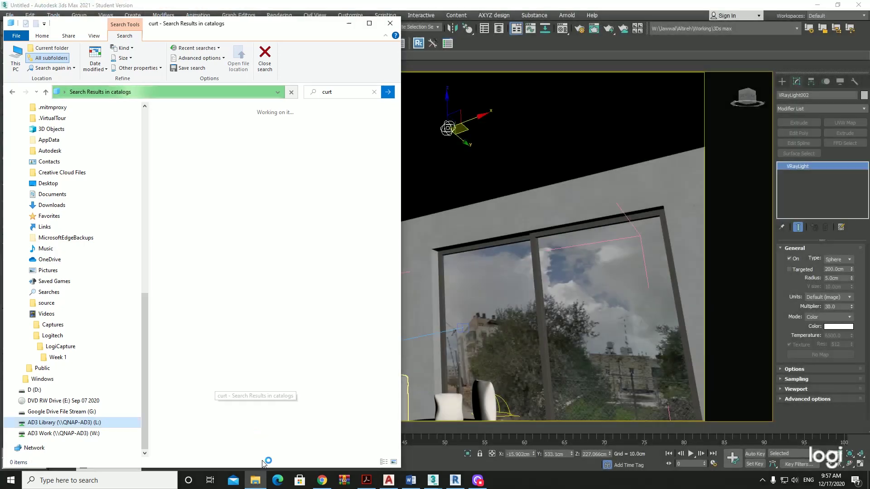
pyautogui.click(331, 93)
pyautogui.click(326, 93)
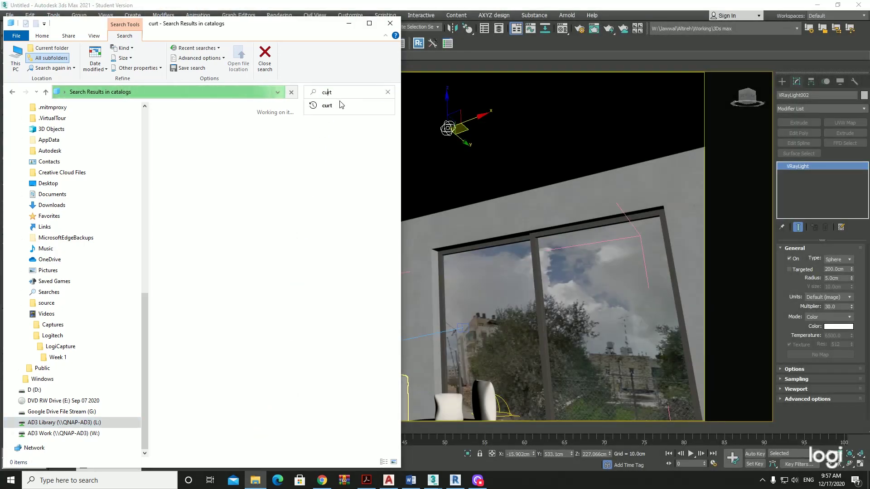
pyautogui.write('i')
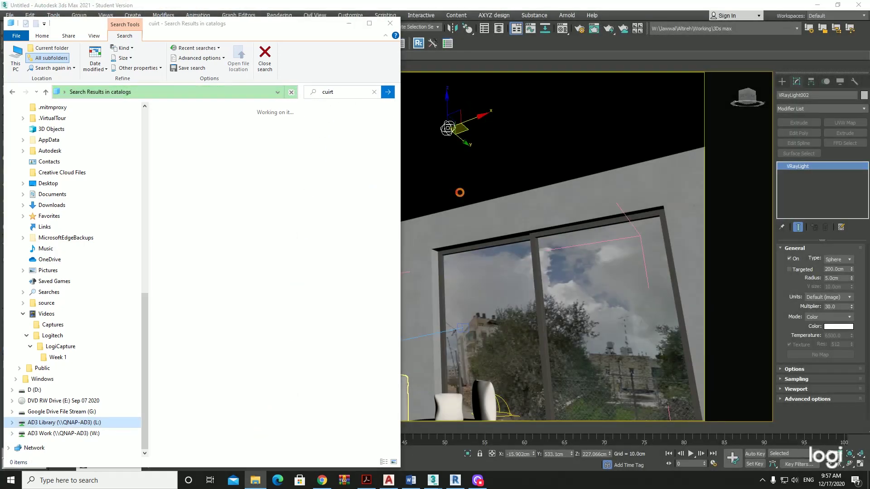
pyautogui.click(348, 24)
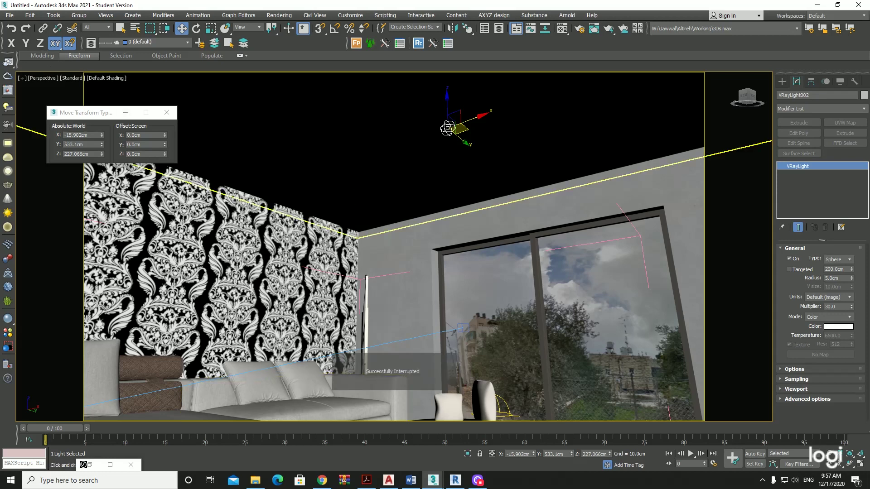
# Step: Save the scene as 'Week 13 vray ligh 2_3.max' in the Desktop Week 13 folder
pyautogui.click(9, 15)
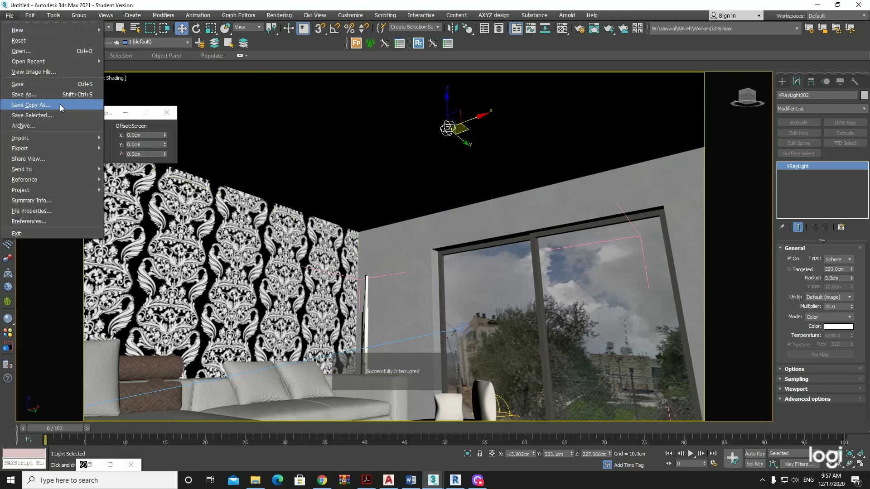
pyautogui.click(58, 96)
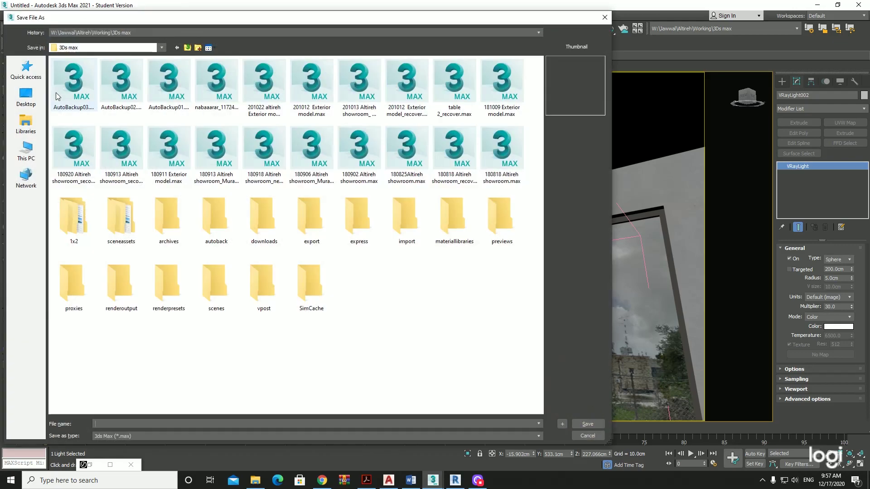
pyautogui.click(39, 156)
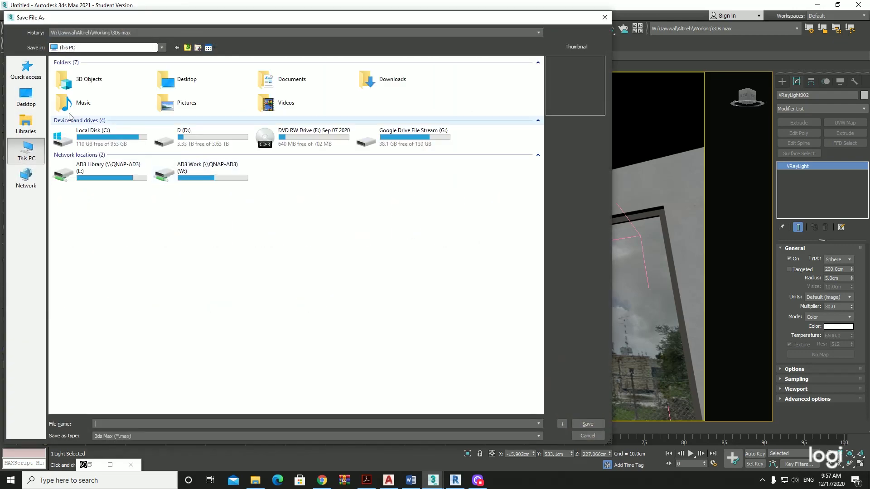
pyautogui.click(26, 96)
pyautogui.write('ee')
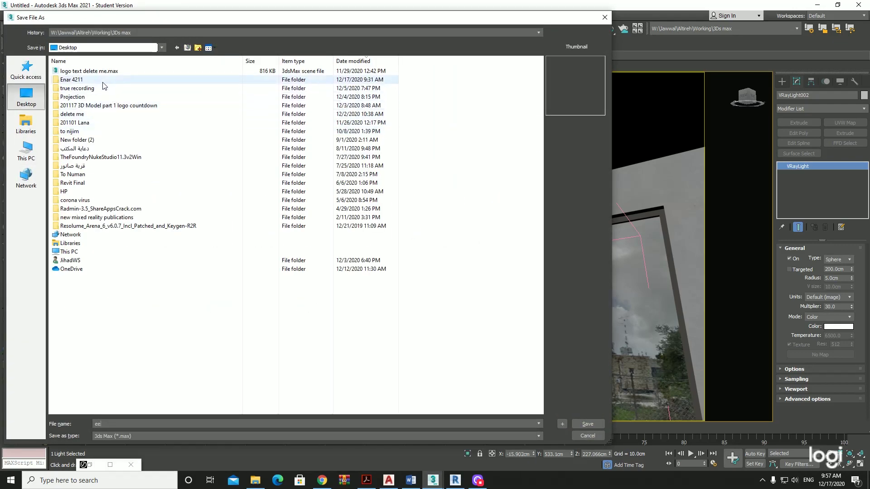
pyautogui.doubleClick(92, 149)
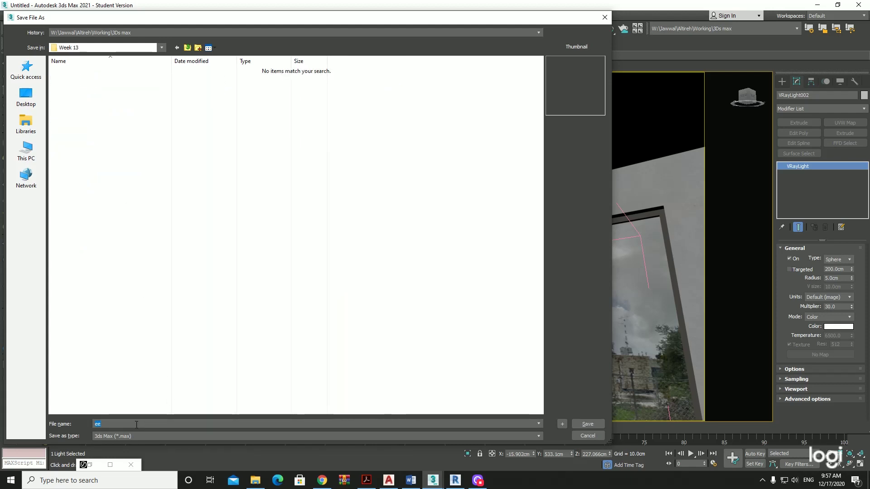
pyautogui.write('Week')
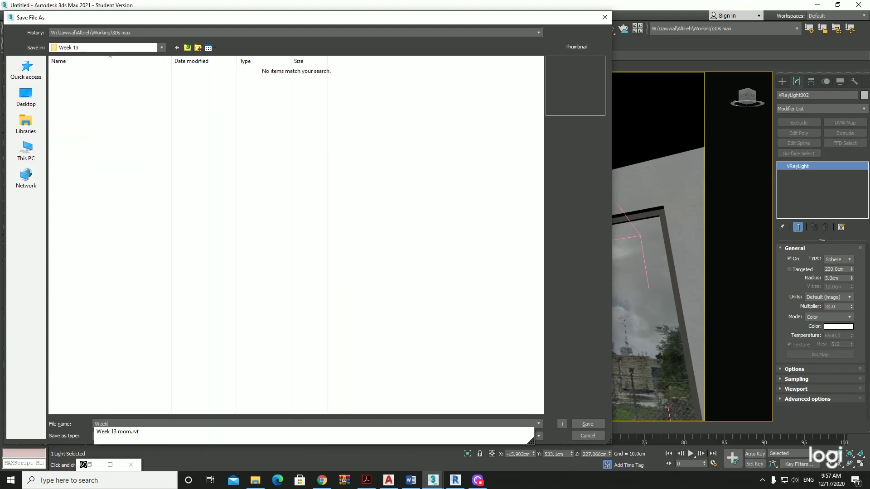
pyautogui.write(' 13')
pyautogui.write(' vray ligh 2_3')
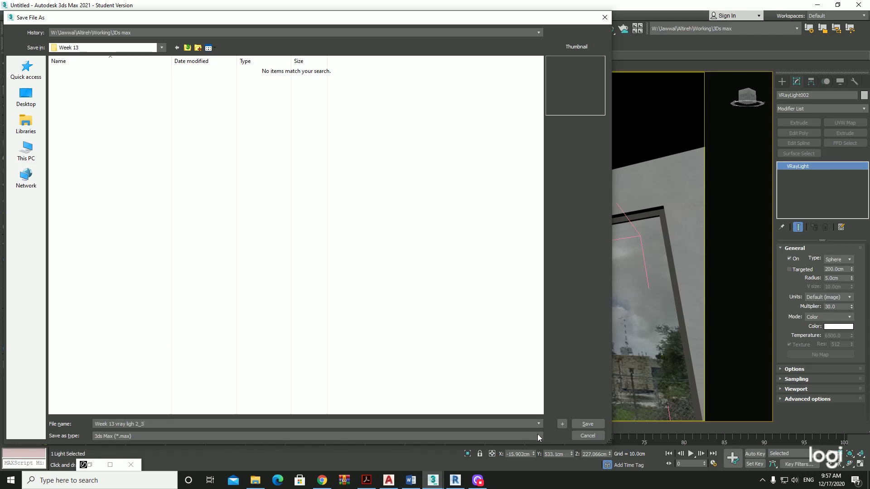
pyautogui.click(603, 424)
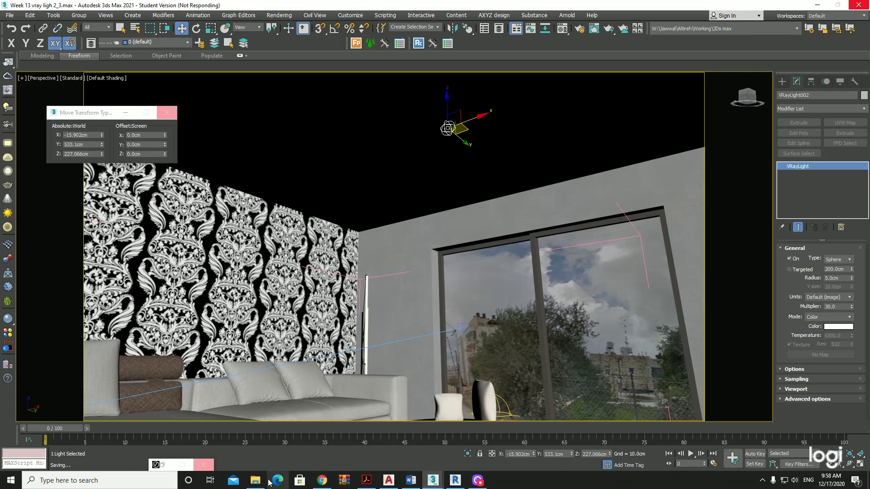
pyautogui.moveTo(255, 480)
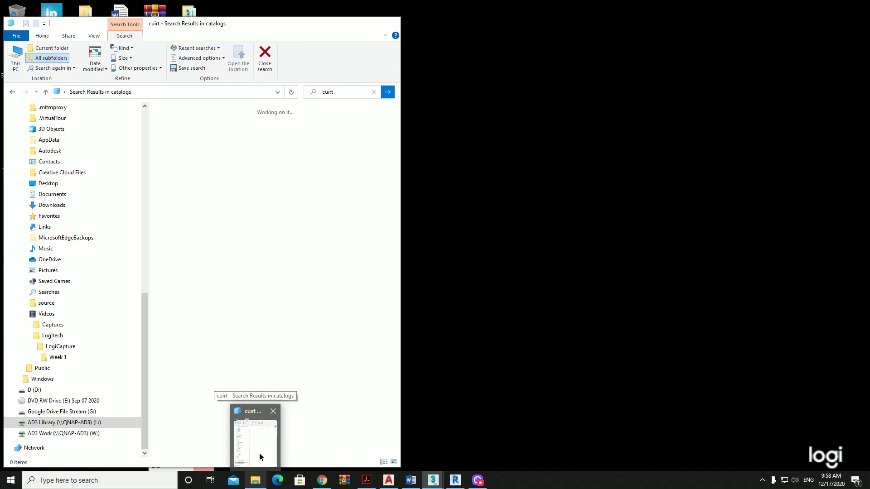
# Step: Search the catalogs for 'hang' in File Explorer, then minimize it
pyautogui.click(259, 456)
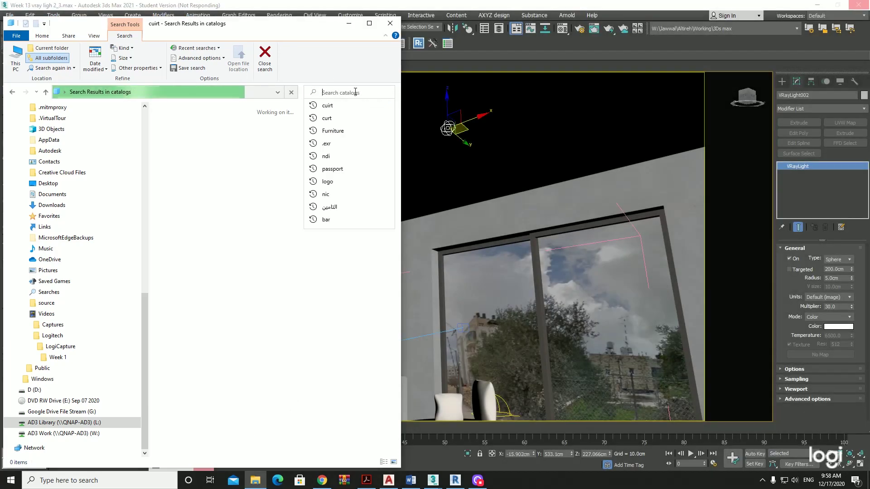
pyautogui.press('Escape')
pyautogui.click(341, 94)
pyautogui.write('hang')
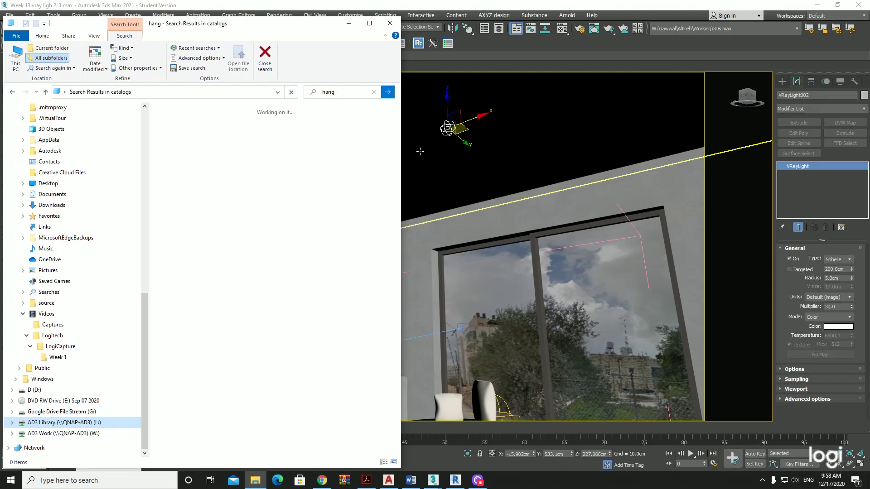
pyautogui.click(425, 155)
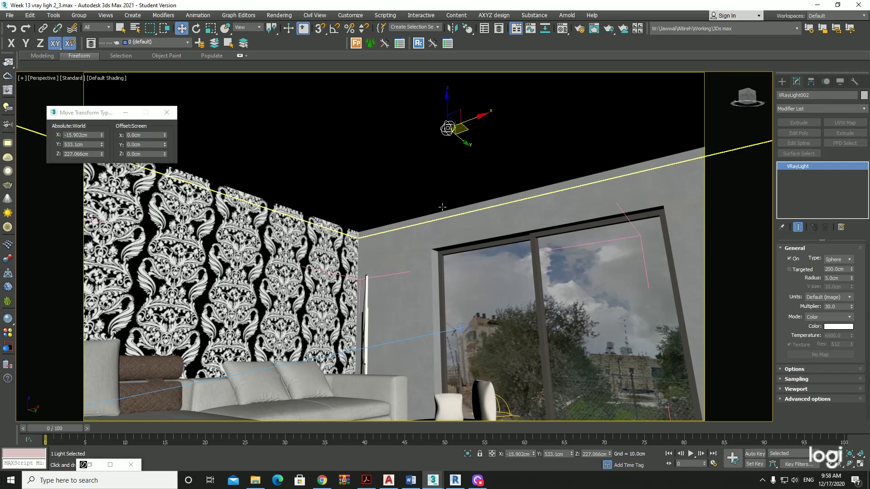
# Step: Switch to the Camera001 view tilted up to the ceiling, and close the sofa group
pyautogui.press('c')
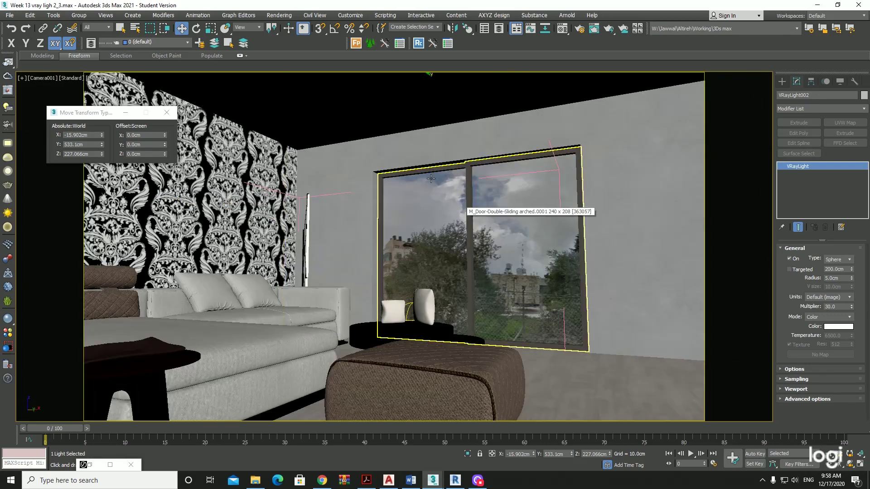
pyautogui.click(841, 464)
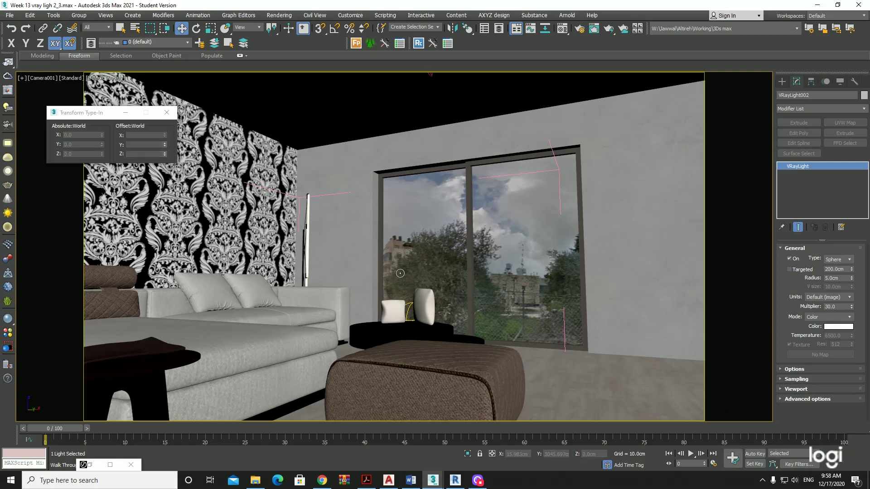
pyautogui.moveTo(355, 240); pyautogui.dragTo(322, 213)
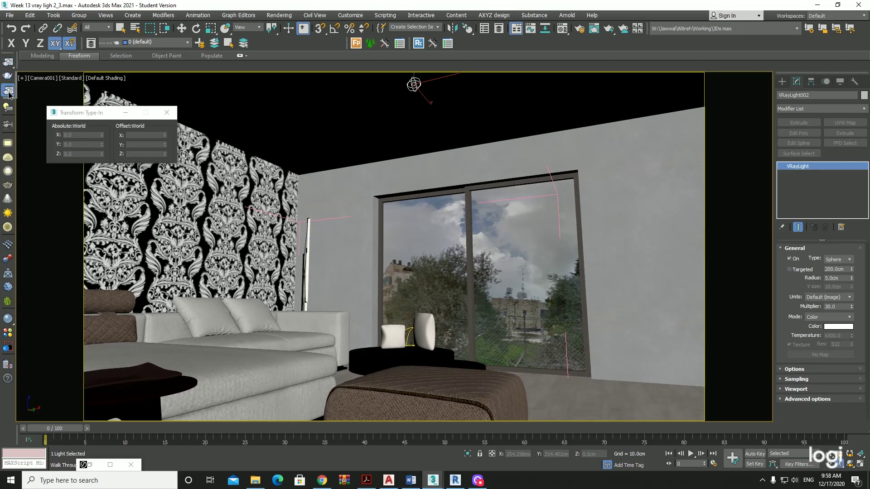
pyautogui.press('w')
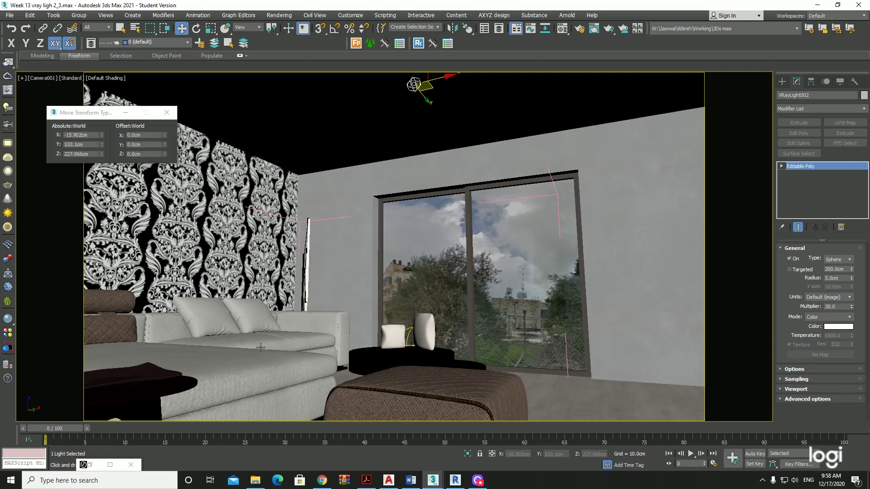
pyautogui.click(260, 347)
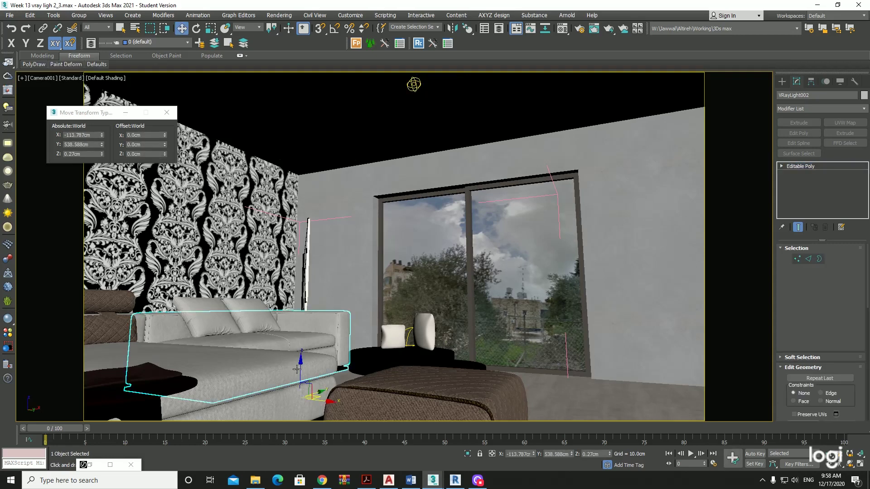
pyautogui.click(79, 15)
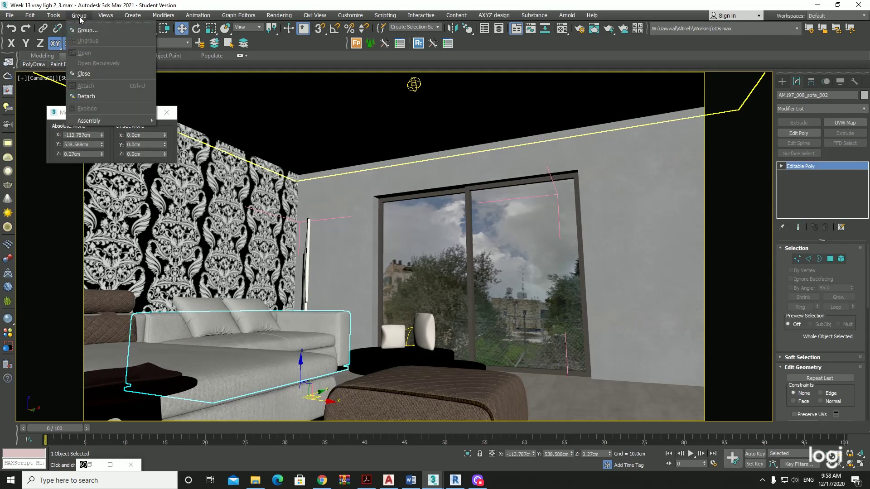
pyautogui.click(95, 74)
# Step: Put the furniture on a new hidden Furniture layer and make layer 0 (default) current
pyautogui.click(200, 43)
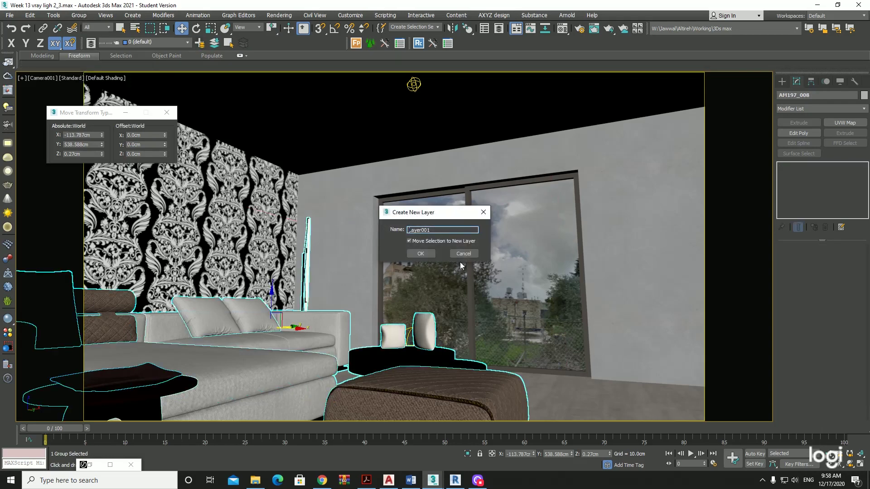
pyautogui.write('T')
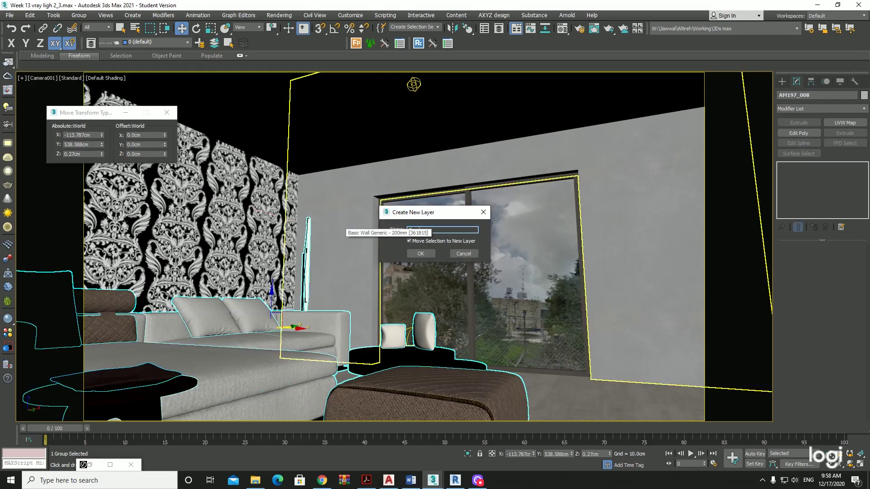
pyautogui.click(426, 255)
pyautogui.click(148, 42)
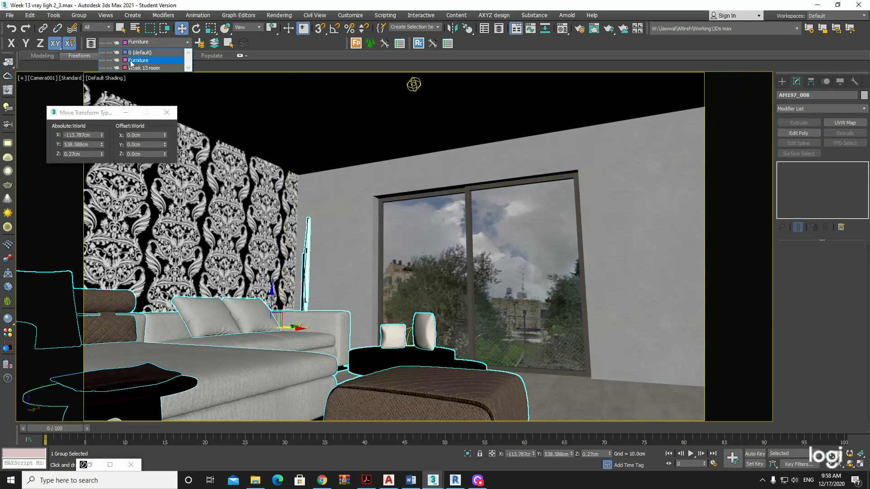
pyautogui.click(102, 61)
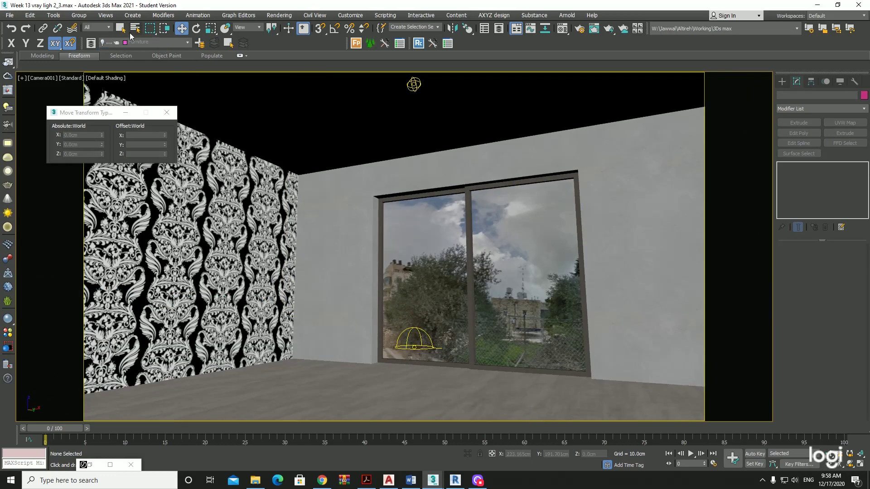
pyautogui.click(152, 39)
# Step: Start an interactive V-Ray render of the empty room and switch VRayLight002 off
pyautogui.click(8, 91)
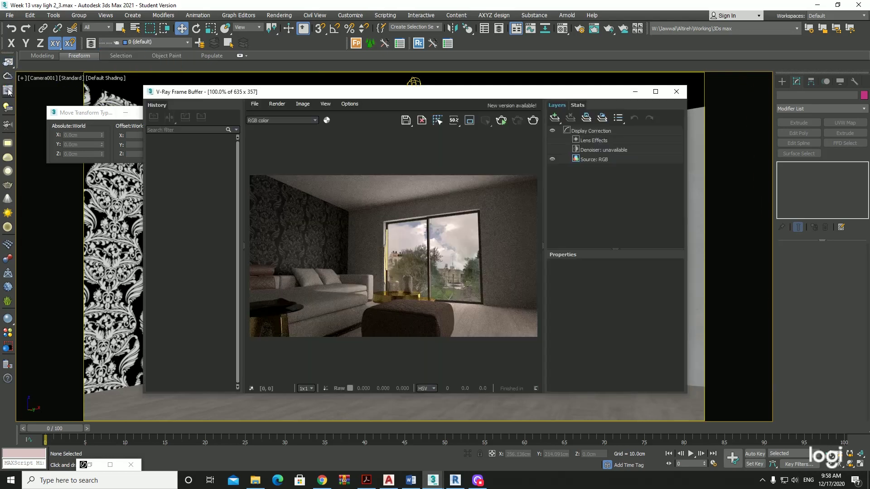
pyautogui.hotkey('shift', 'q')
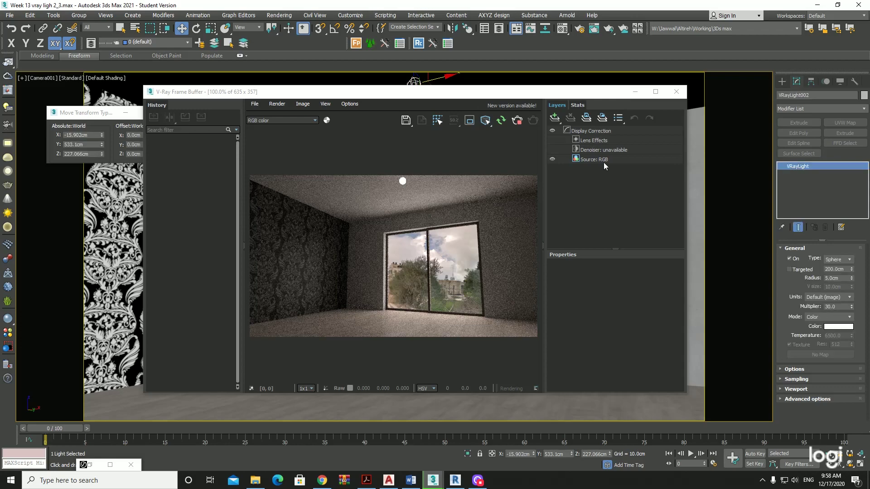
pyautogui.click(790, 259)
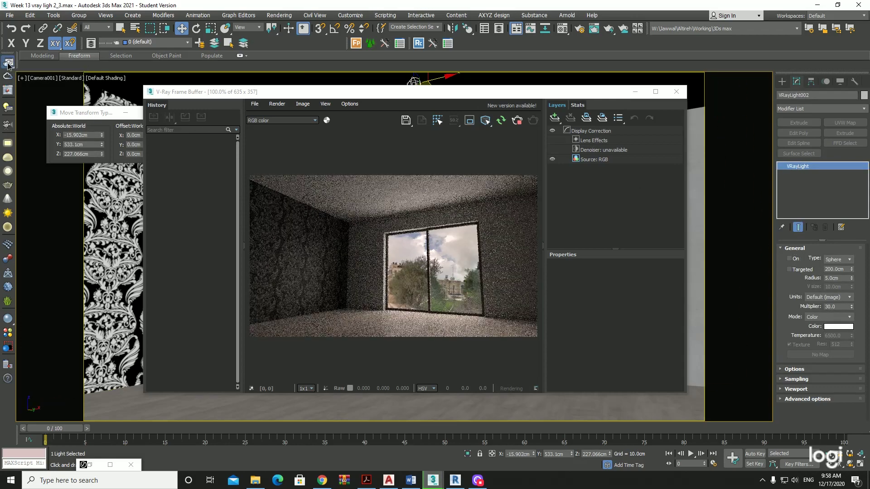
pyautogui.moveTo(8, 66); pyautogui.dragTo(10, 93)
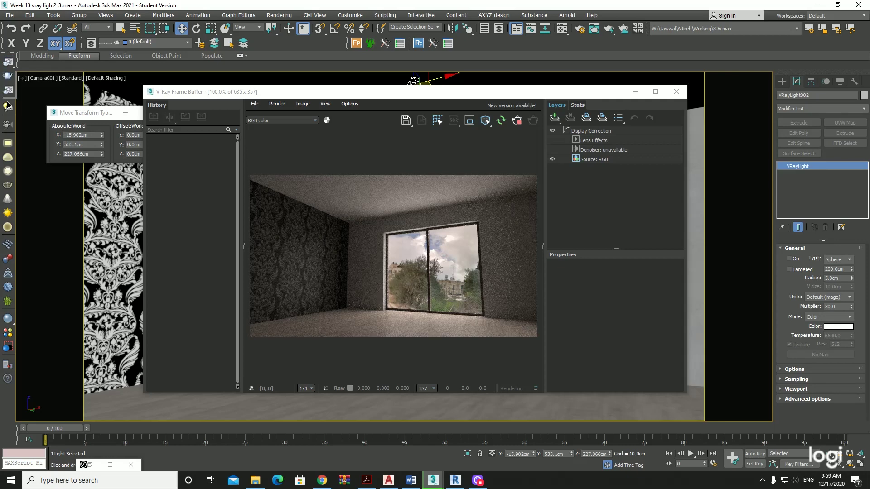
pyautogui.moveTo(7, 106); pyautogui.dragTo(8, 106)
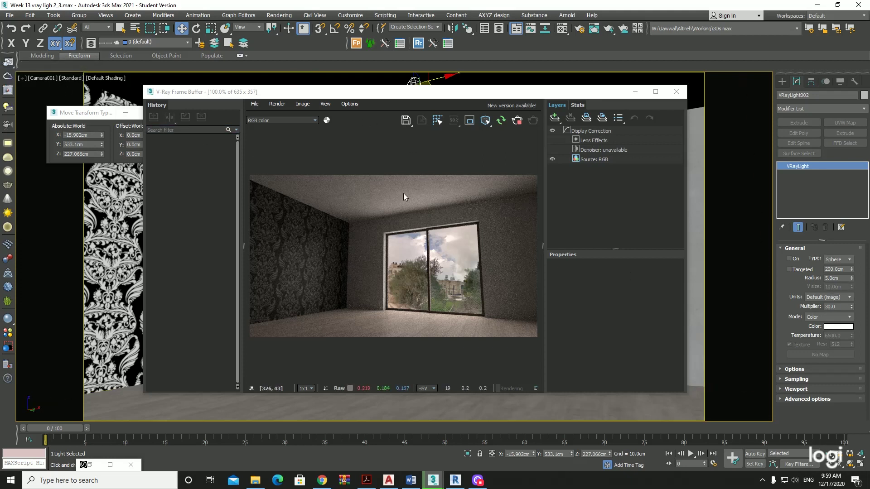
# Step: Set the sphere light's colour mode to Temperature with a value of 3500
pyautogui.click(828, 317)
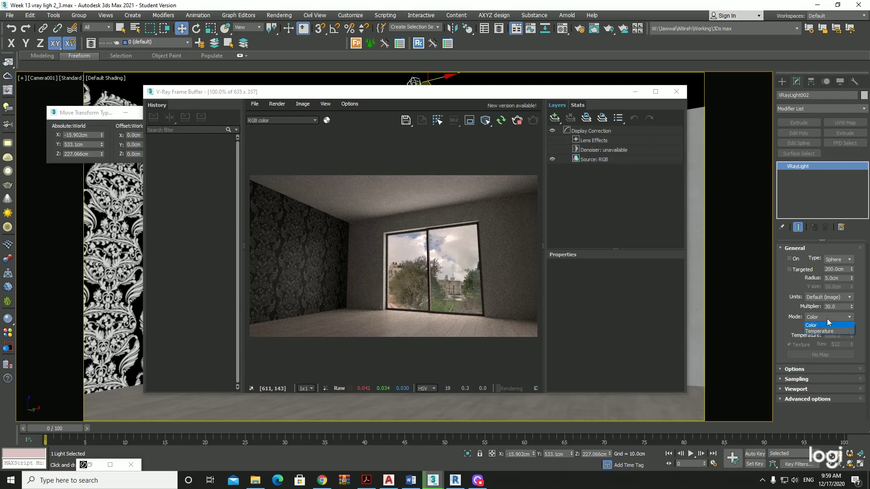
pyautogui.click(826, 331)
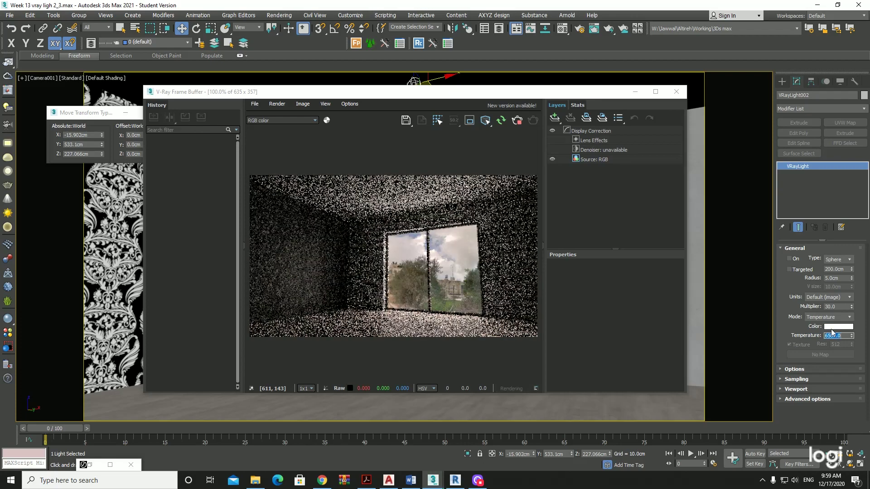
pyautogui.click(836, 335)
pyautogui.write('35')
pyautogui.press('Return')
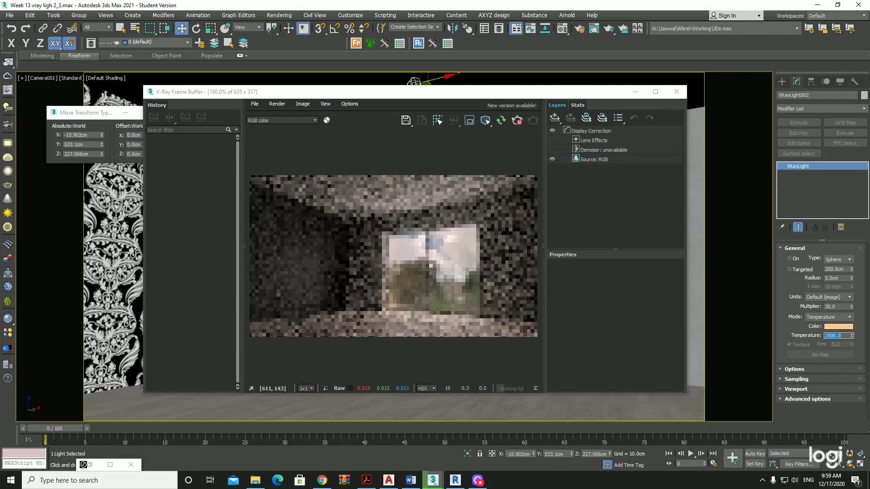
# Step: Switch the sphere light back on at multiplier 500 and stop the interactive render
pyautogui.click(841, 307)
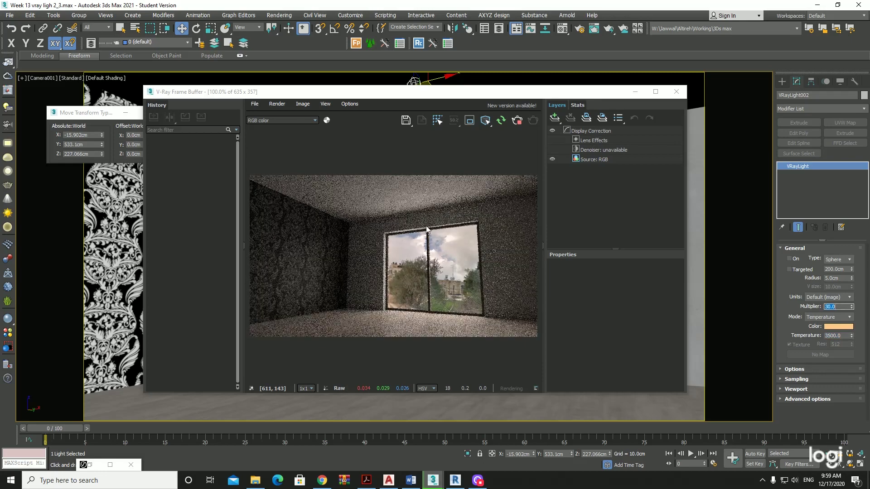
pyautogui.click(790, 259)
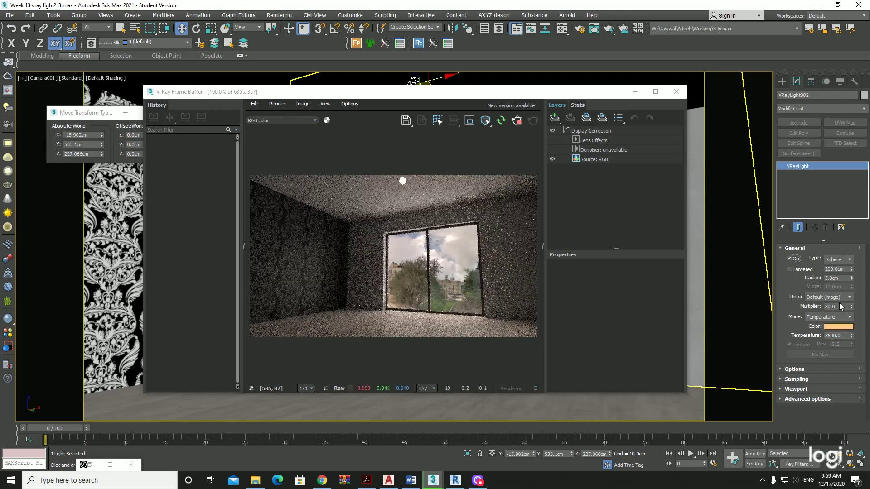
pyautogui.write('200')
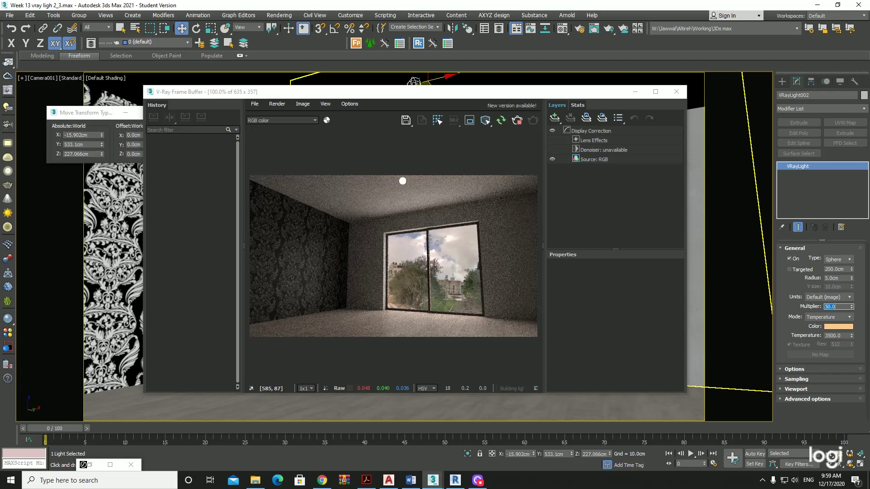
pyautogui.press('Return')
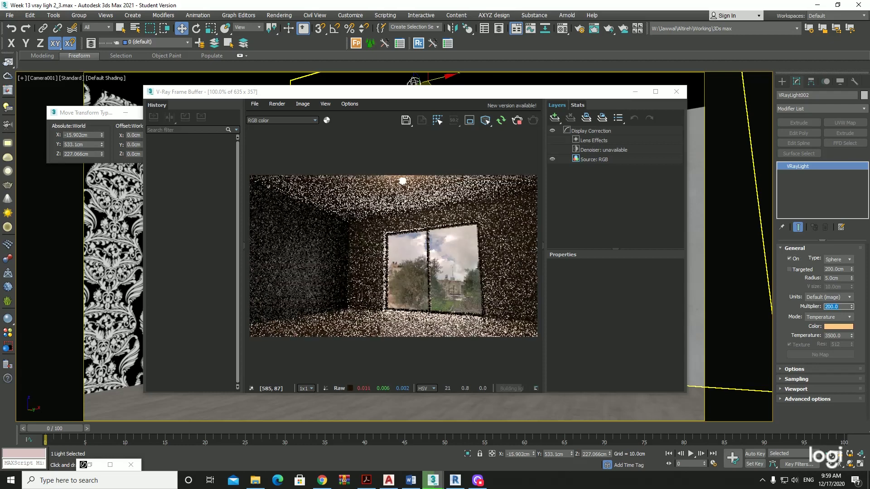
pyautogui.write('3')
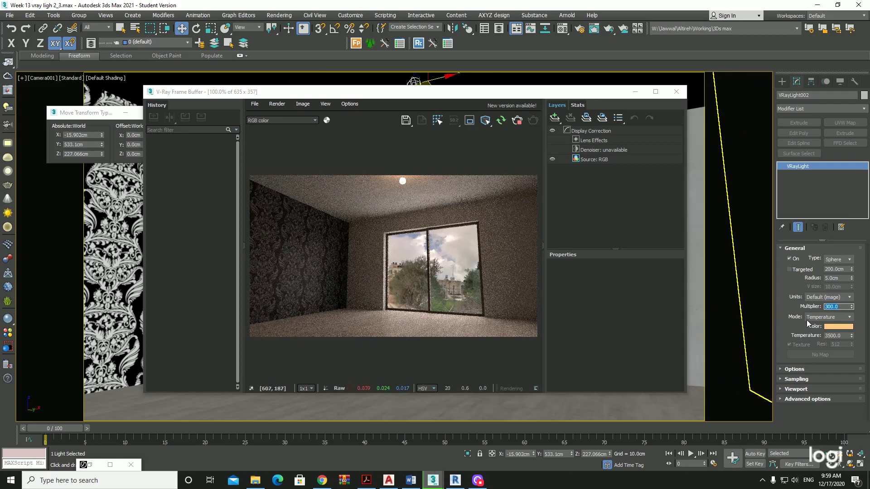
pyautogui.write('0')
pyautogui.press('Return')
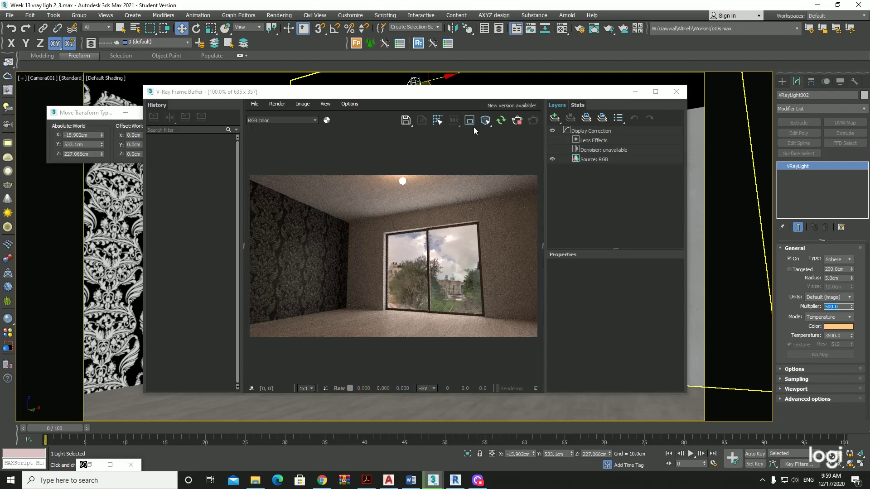
pyautogui.click(516, 120)
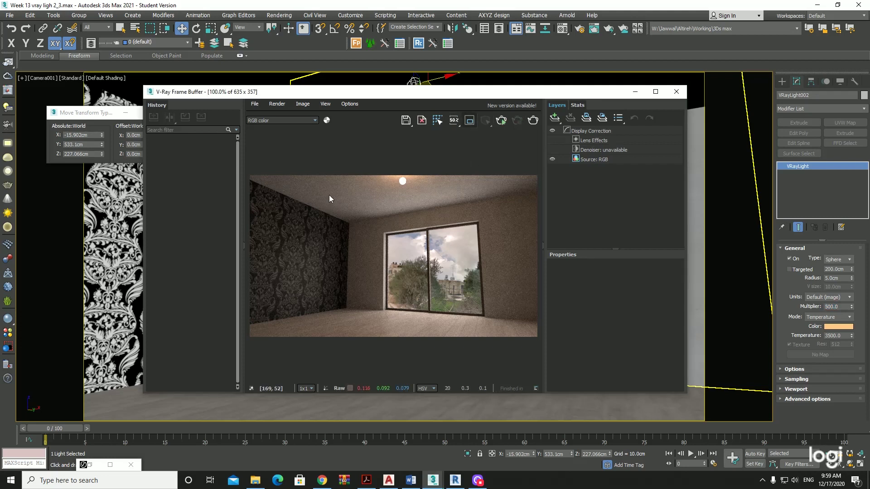
# Step: Draw a render region, move it beside the window, and compare the sphere light on and off
pyautogui.moveTo(330, 195); pyautogui.dragTo(270, 303)
pyautogui.moveTo(342, 175); pyautogui.dragTo(281, 268)
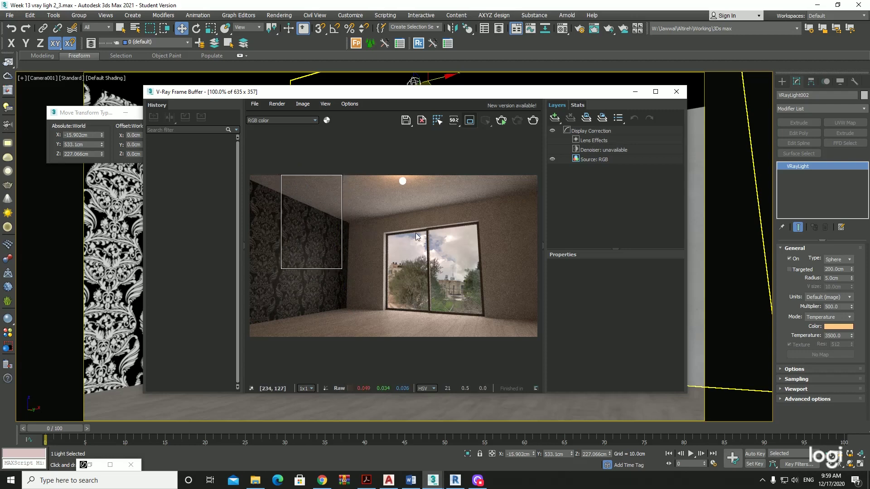
pyautogui.click(790, 259)
pyautogui.click(500, 126)
pyautogui.click(500, 126)
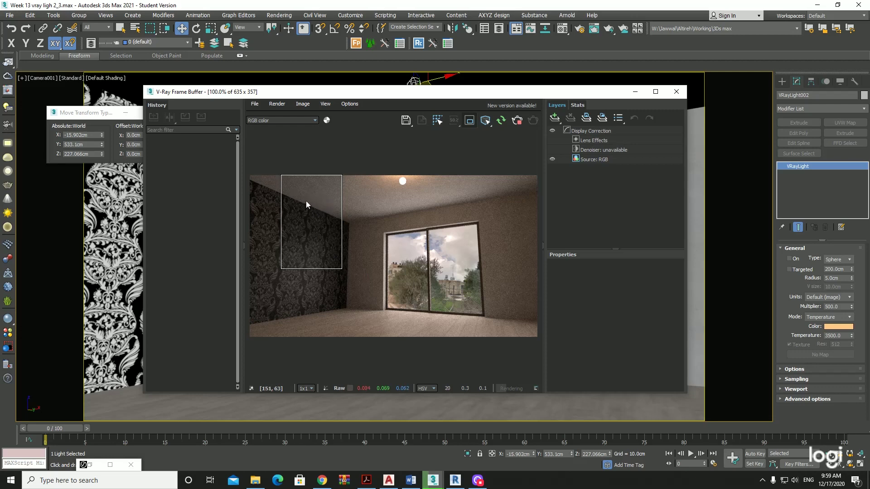
pyautogui.click(789, 259)
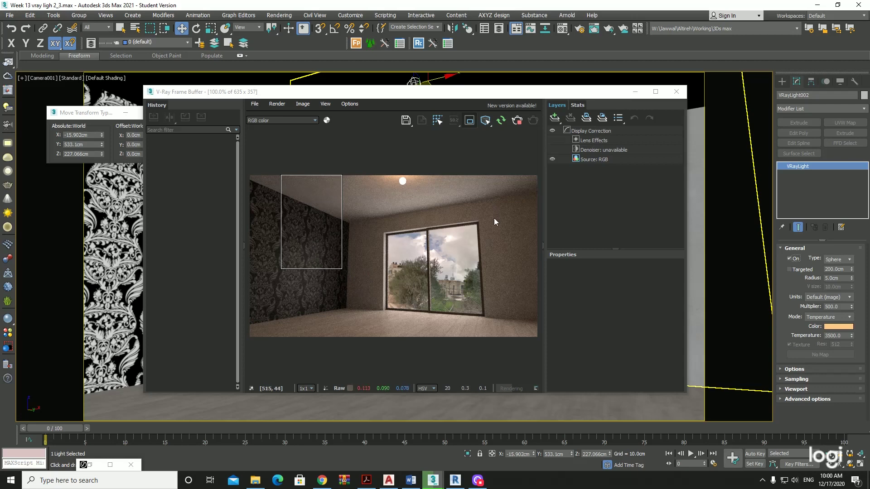
pyautogui.moveTo(284, 176); pyautogui.dragTo(463, 175)
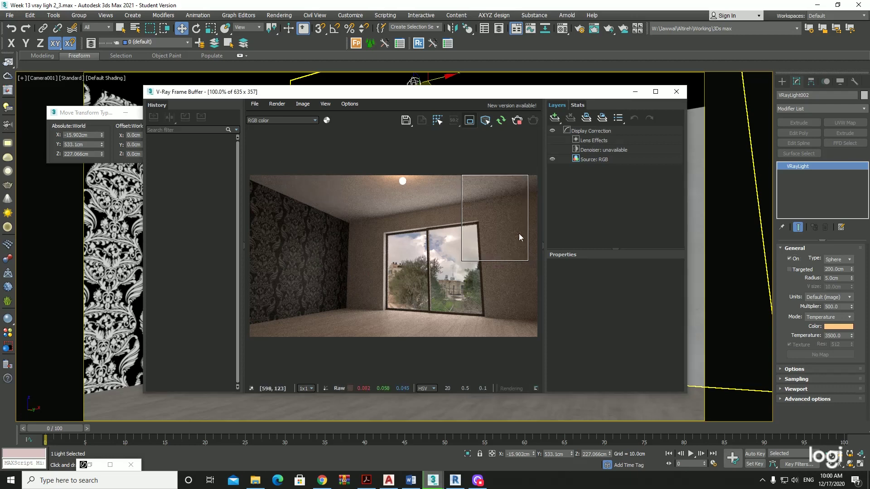
pyautogui.click(792, 259)
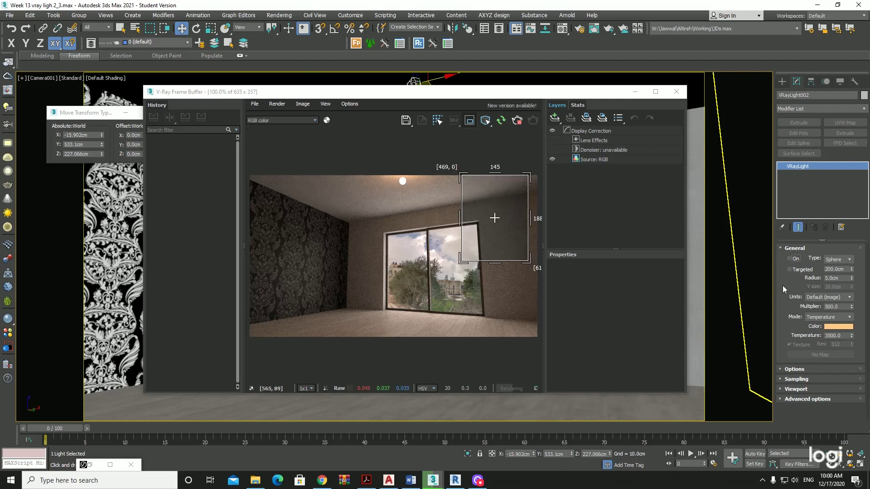
pyautogui.click(795, 260)
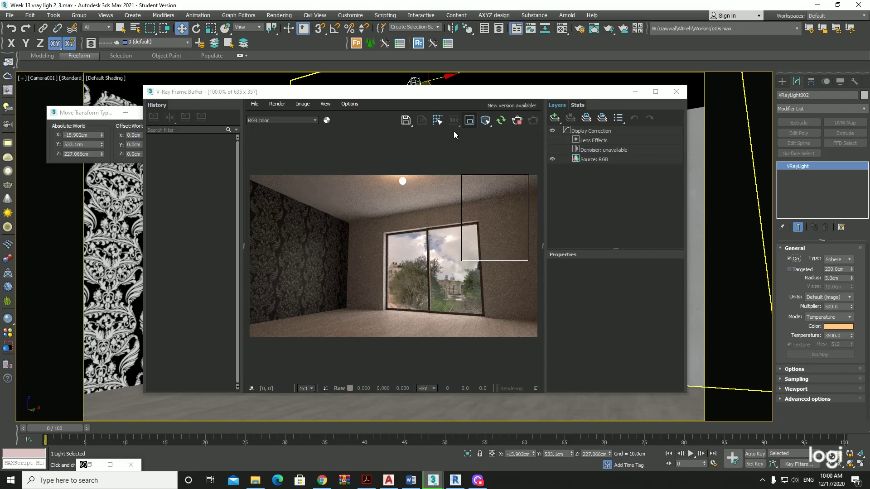
# Step: Render the full frame, raise the light multiplier to 1000, and expand the light's Options rollout
pyautogui.click(469, 125)
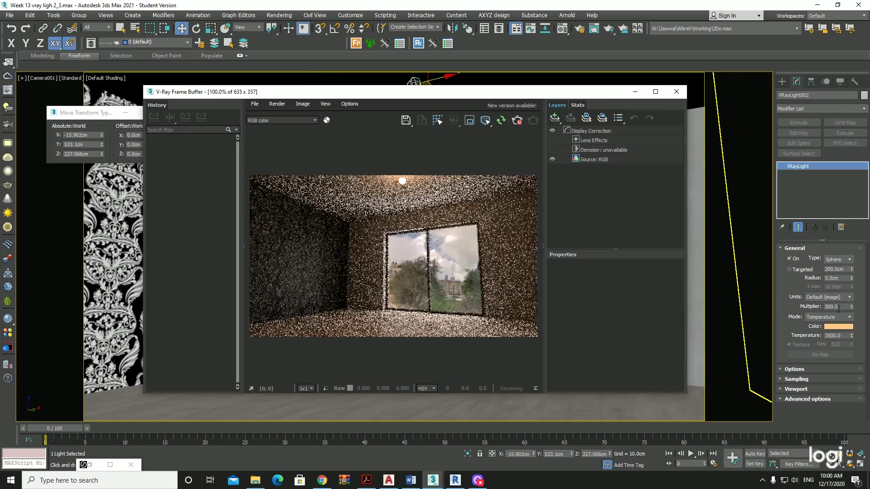
pyautogui.doubleClick(833, 307)
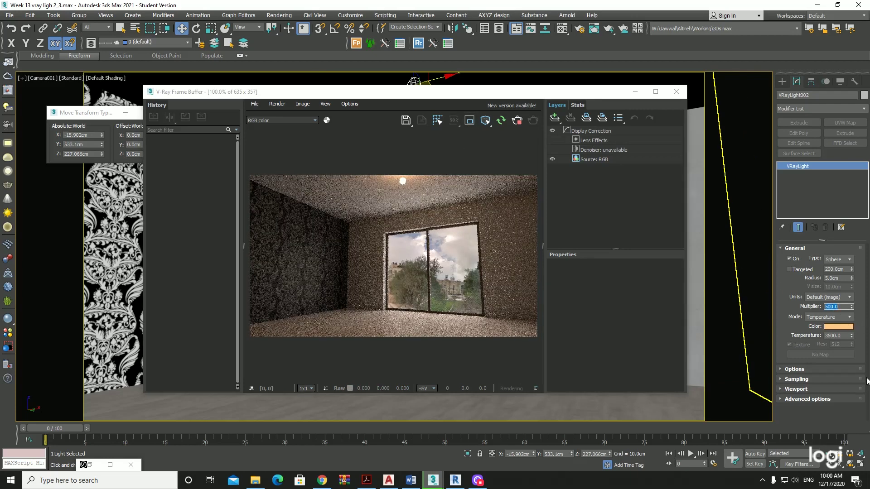
pyautogui.write('8000')
pyautogui.press('Return')
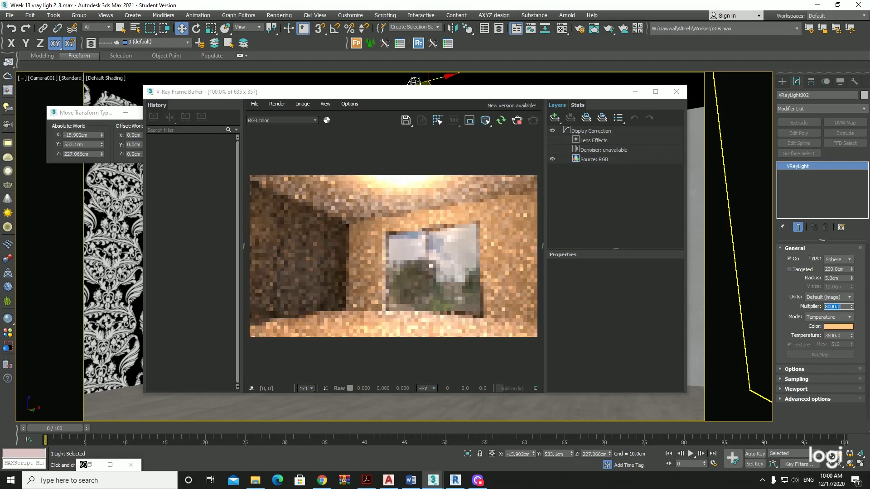
pyautogui.press('BackSpace')
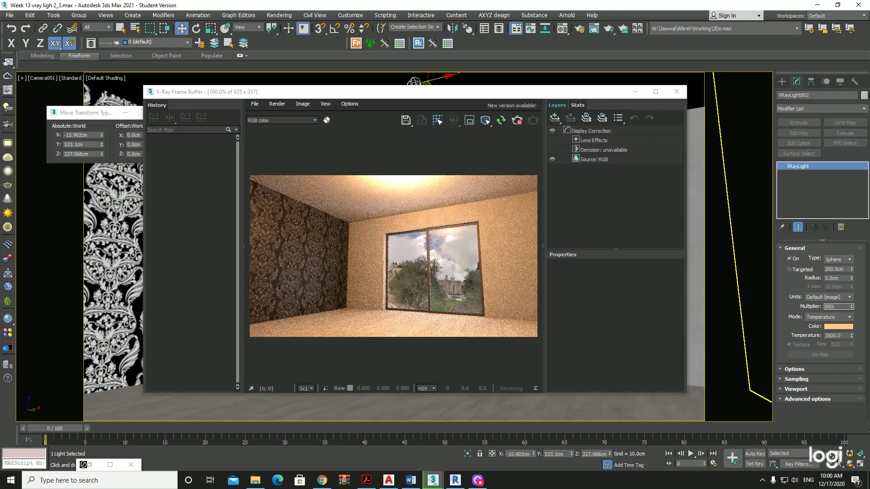
pyautogui.write('1000')
pyautogui.press('Return')
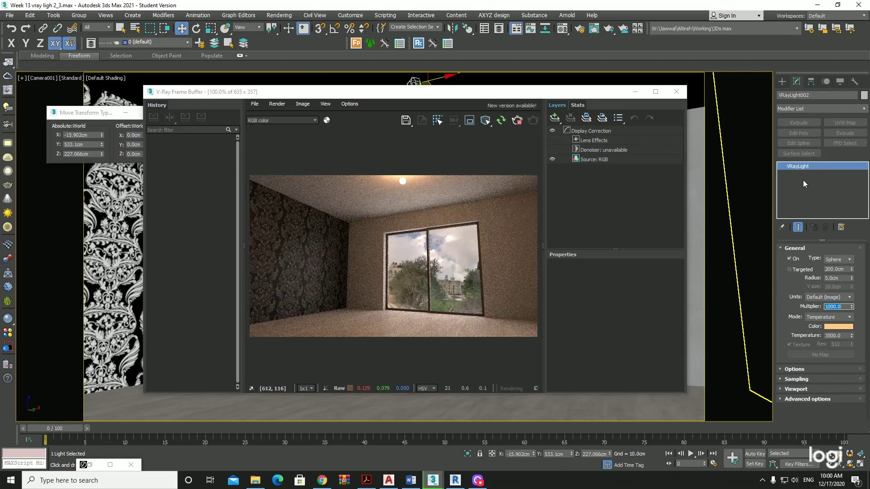
pyautogui.click(796, 370)
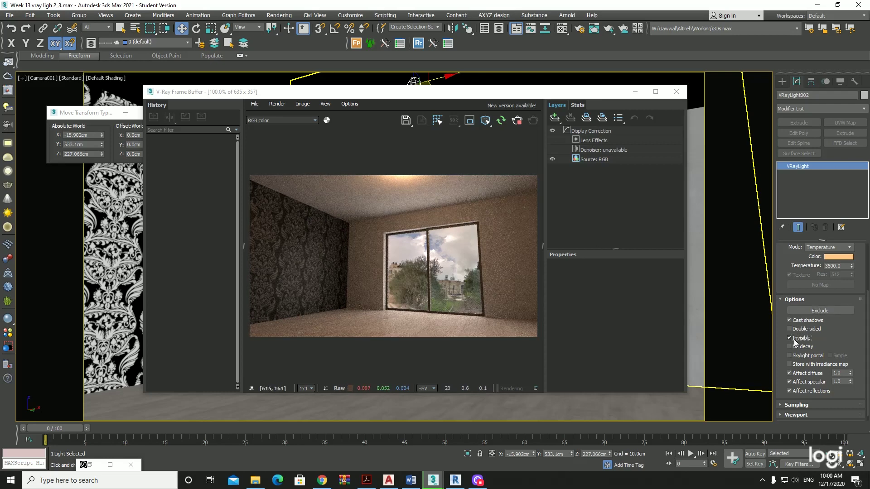
# Step: Clear the 'hang' search, return to the Archmodels catalogs folder and open archmodels_vol_175_lamps.pdf
pyautogui.click(256, 481)
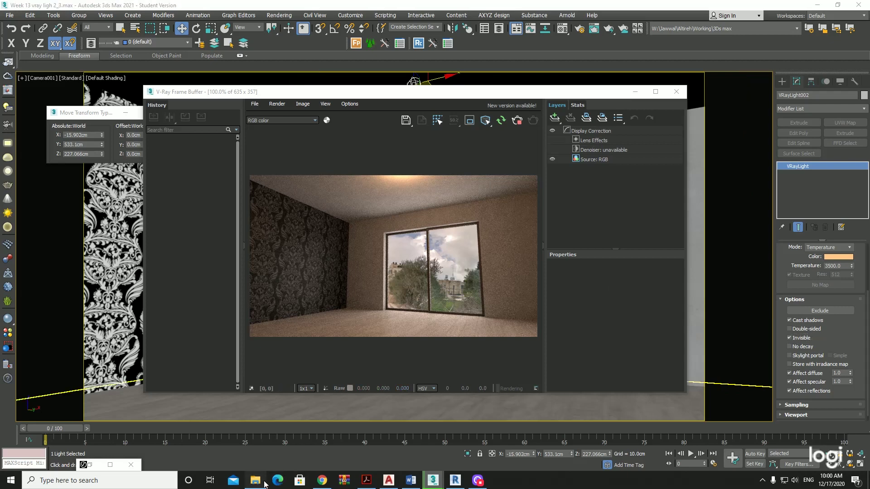
pyautogui.click(374, 92)
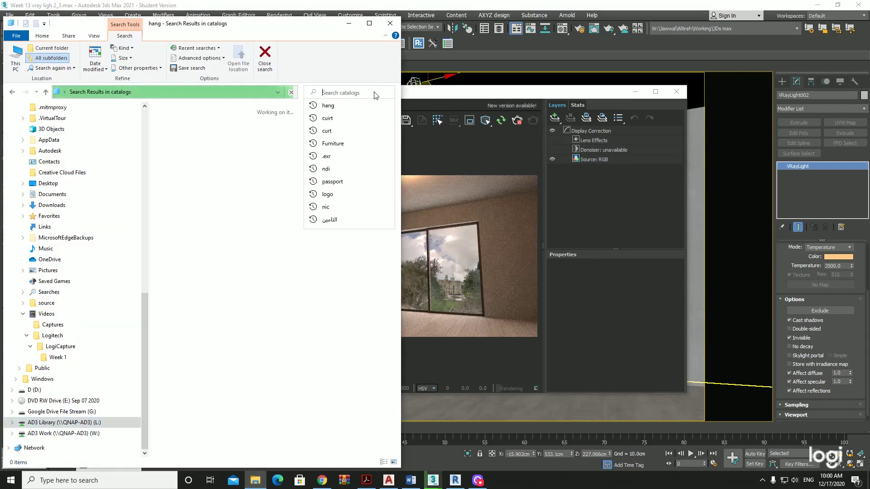
pyautogui.click(12, 93)
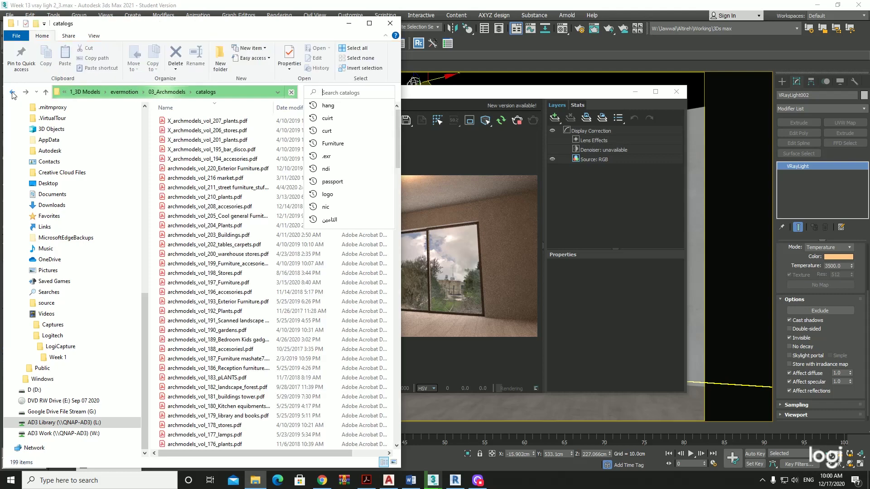
pyautogui.click(12, 93)
pyautogui.click(27, 94)
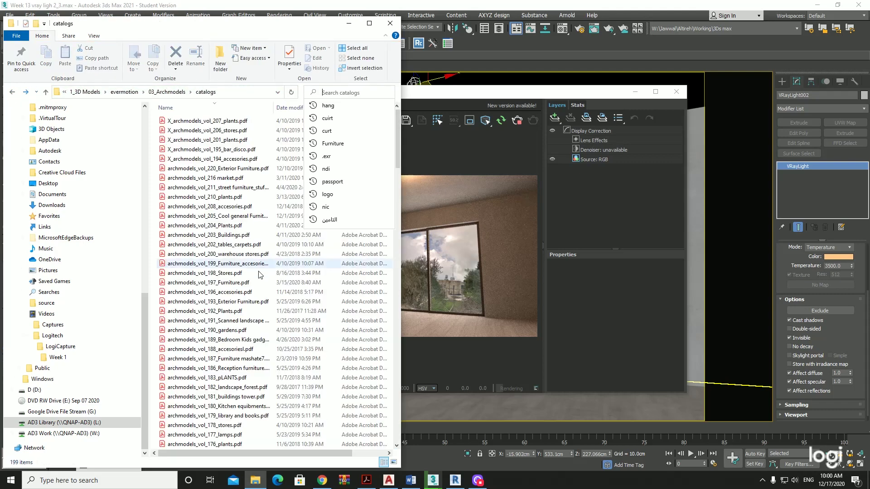
pyautogui.click(253, 273)
pyautogui.scroll(-6, 266, 297)
pyautogui.scroll(-5, 266, 294)
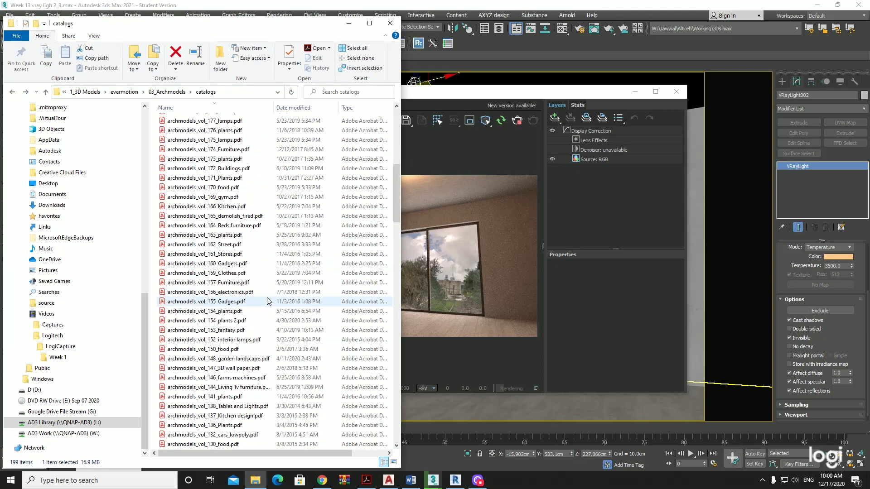
pyautogui.click(247, 141)
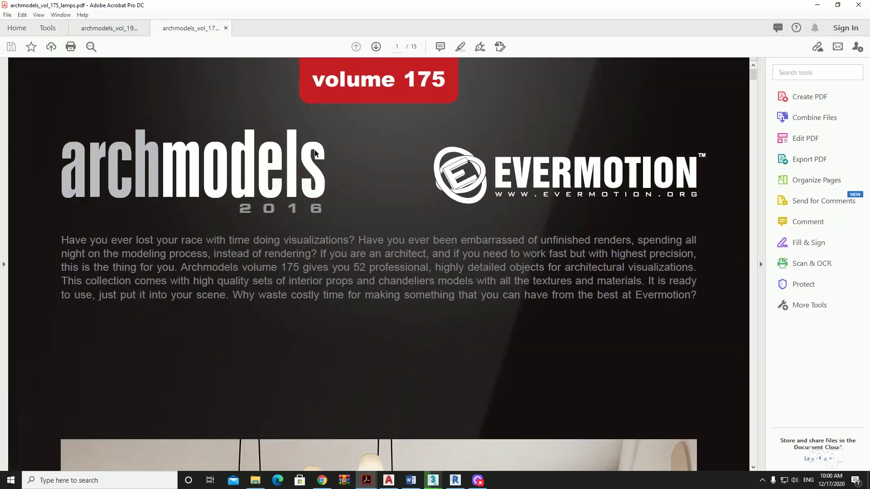
# Step: Scroll through the archmodels vol 175 lamps catalog PDF
pyautogui.scroll(-5, 316, 253)
pyautogui.scroll(-3, 321, 272)
pyautogui.scroll(-1, 322, 271)
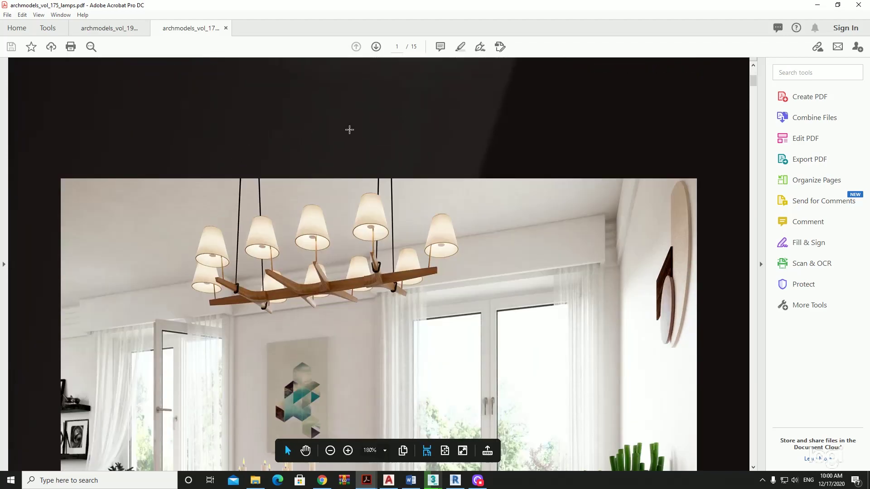
pyautogui.scroll(-1, 349, 136)
pyautogui.scroll(-1, 349, 136)
pyautogui.scroll(-6, 317, 227)
pyautogui.scroll(-2, 302, 279)
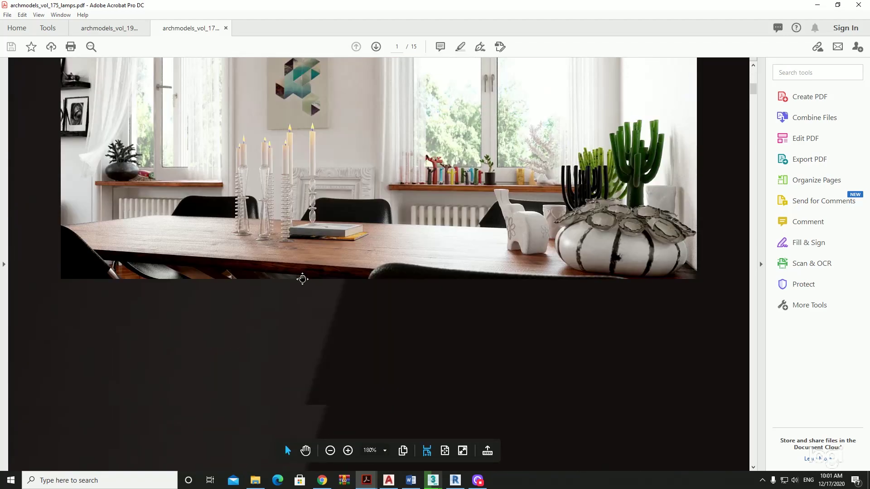
pyautogui.scroll(-4, 302, 279)
pyautogui.scroll(-7, 326, 234)
pyautogui.scroll(1, 336, 181)
pyautogui.scroll(15, 338, 128)
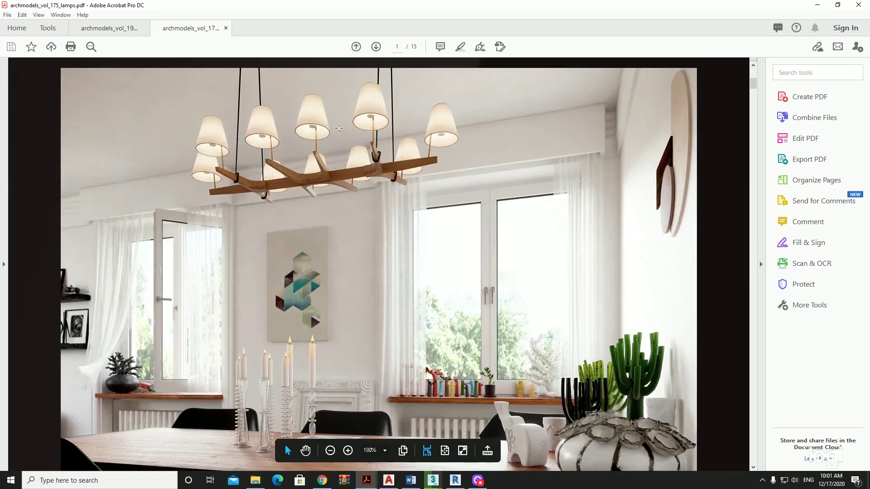
pyautogui.scroll(-3, 339, 128)
pyautogui.scroll(-10, 361, 356)
pyautogui.scroll(-8, 365, 293)
pyautogui.scroll(-8, 368, 350)
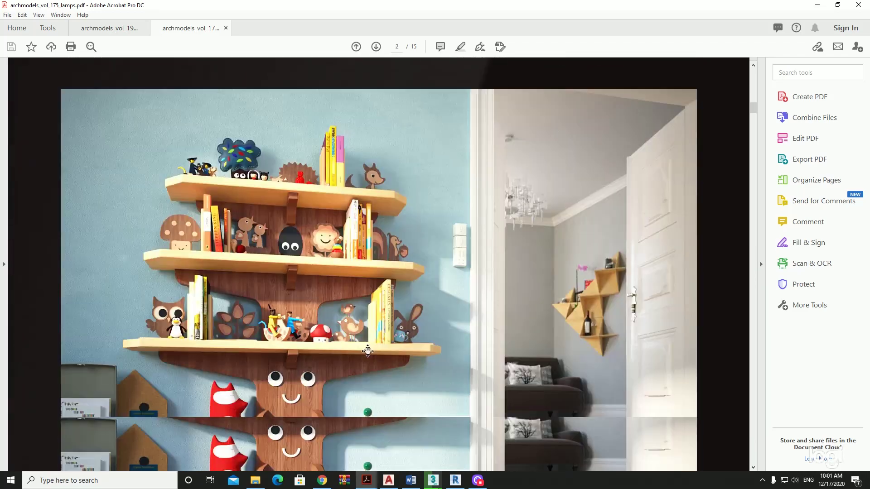
pyautogui.scroll(-8, 368, 350)
pyautogui.scroll(-6, 380, 363)
pyautogui.scroll(-10, 385, 394)
pyautogui.scroll(-4, 388, 390)
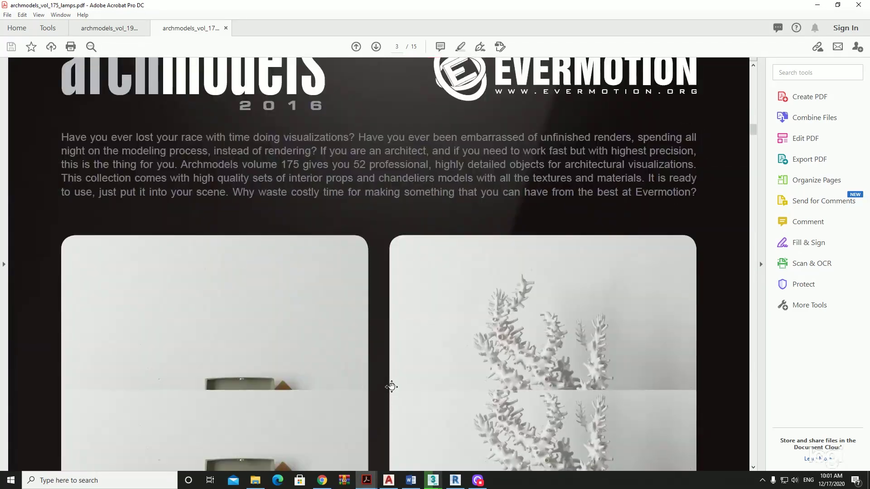
pyautogui.scroll(-2, 391, 387)
# Step: Fit the whole page and page down to page 9, showing models 025 to 028
pyautogui.click(443, 450)
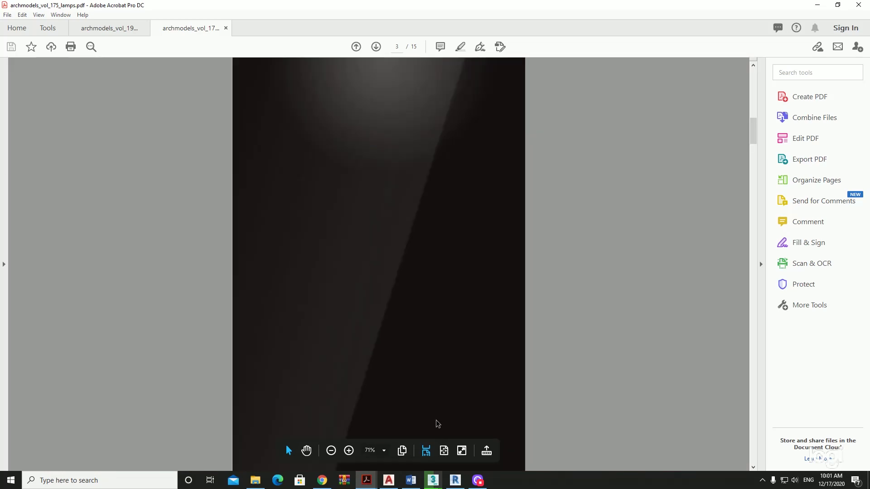
pyautogui.scroll(-1, 428, 399)
pyautogui.scroll(-1, 427, 399)
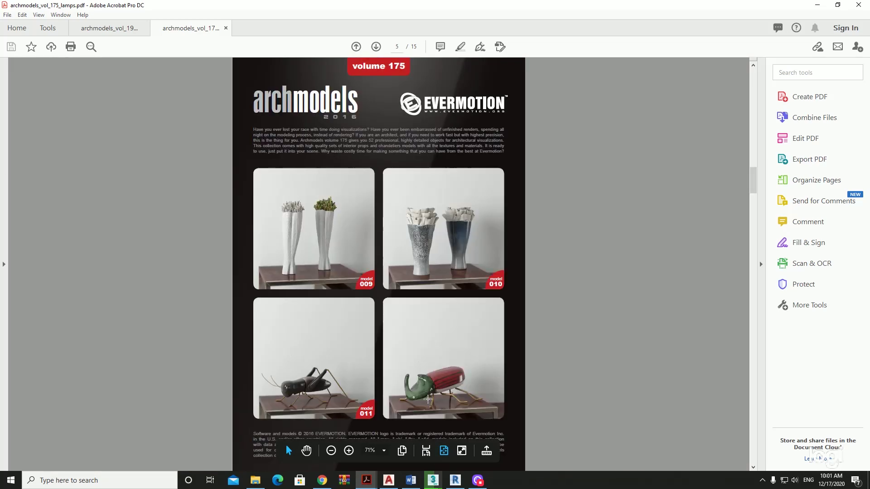
pyautogui.scroll(-1, 427, 399)
pyautogui.scroll(-1, 428, 399)
pyautogui.scroll(-1, 428, 399)
pyautogui.scroll(-1, 427, 399)
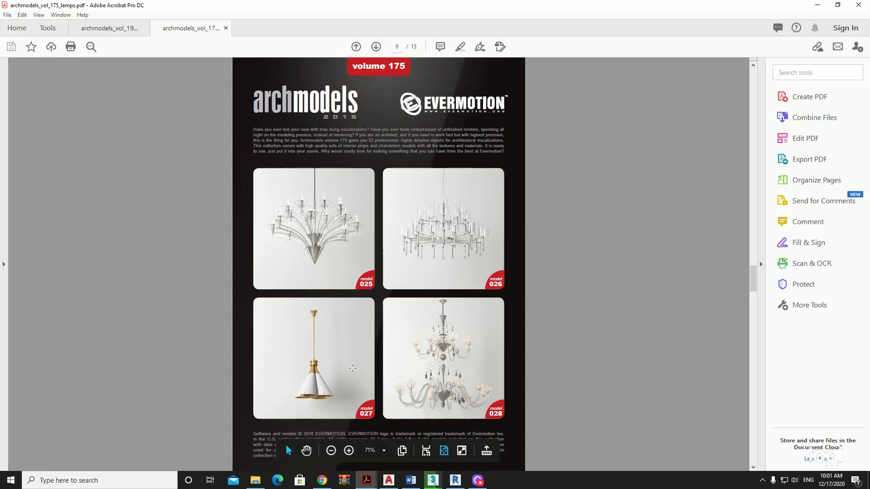
# Step: Minimize Acrobat, open archmodel_vol.175's maps folder in File Explorer, and select its path
pyautogui.click(818, 6)
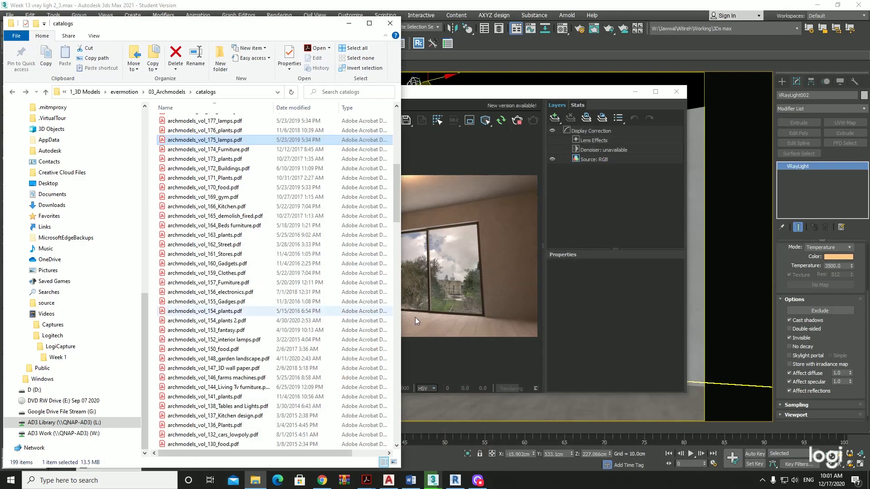
pyautogui.click(167, 92)
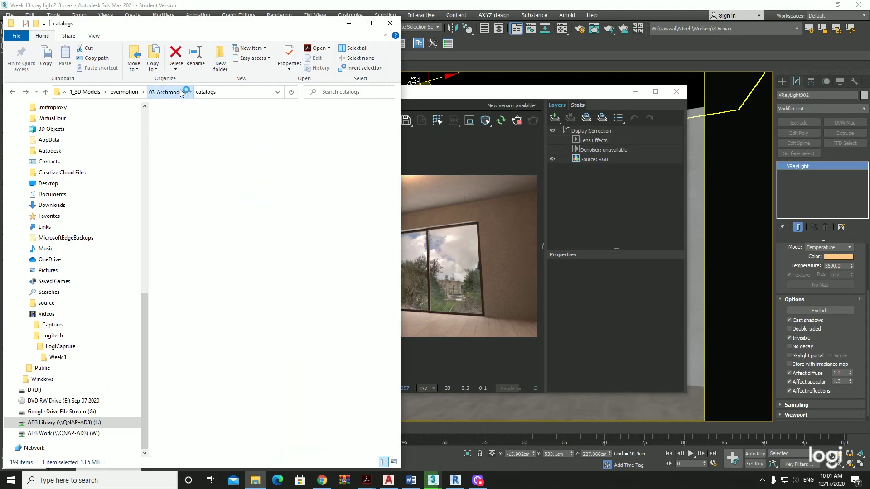
pyautogui.click(218, 235)
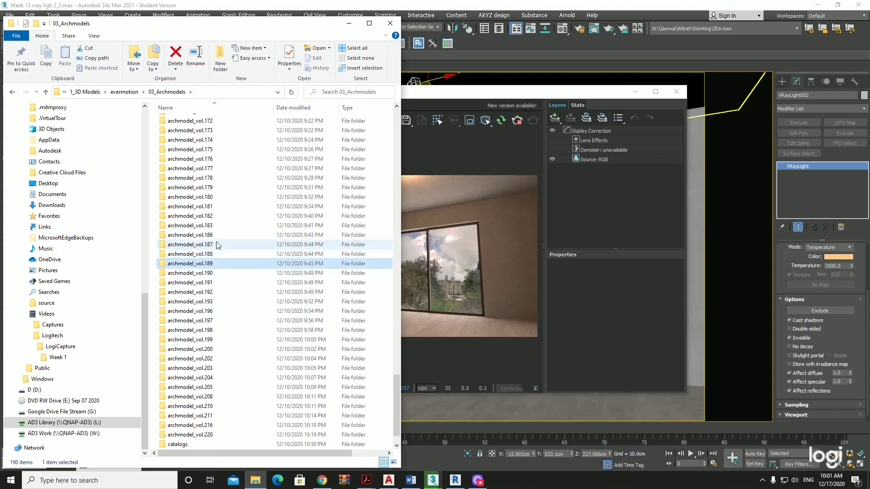
pyautogui.doubleClick(214, 149)
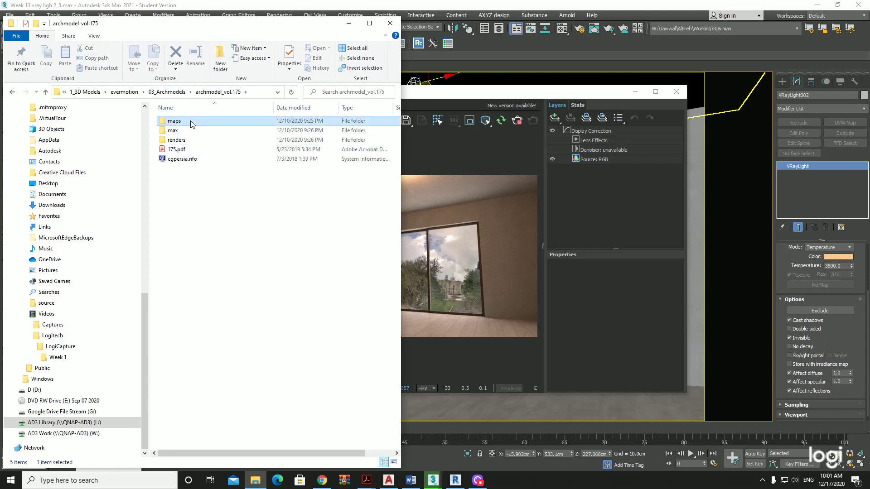
pyautogui.doubleClick(190, 121)
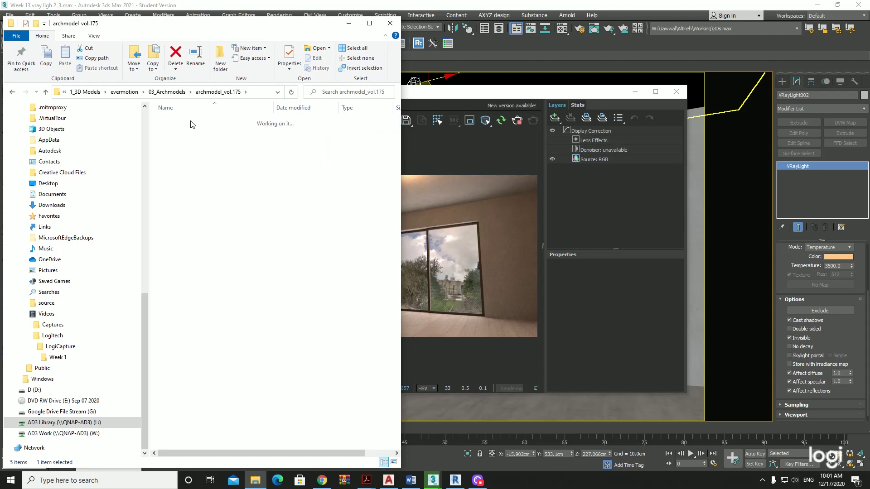
pyautogui.click(248, 93)
# Step: Open Asset Tracking for the scene's maps and bring up its path options
pyautogui.click(543, 121)
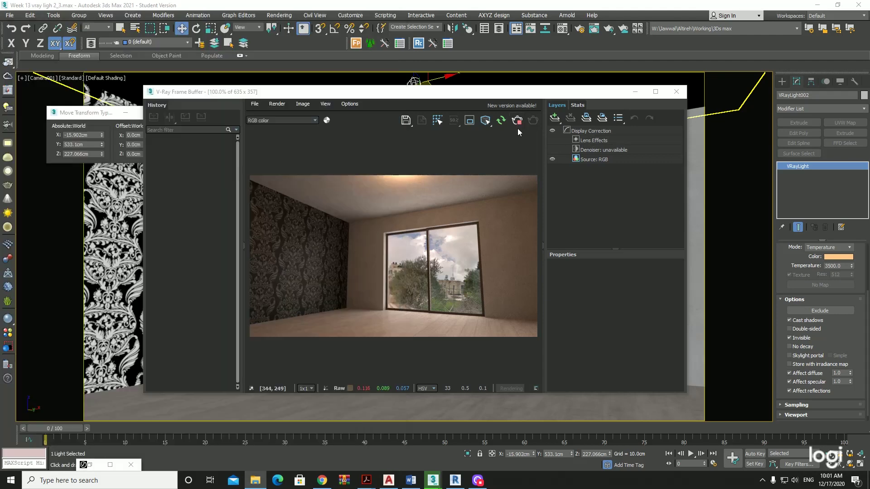
pyautogui.click(9, 15)
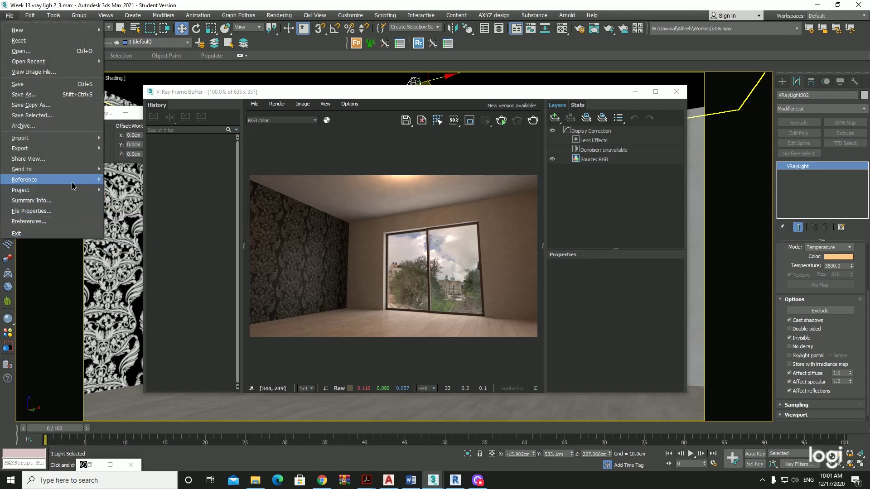
pyautogui.moveTo(41, 180)
pyautogui.click(146, 222)
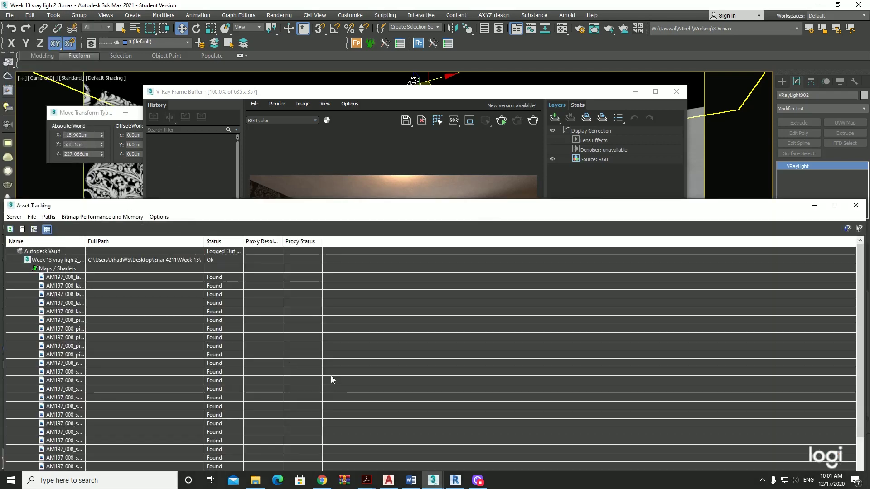
pyautogui.rightClick(336, 355)
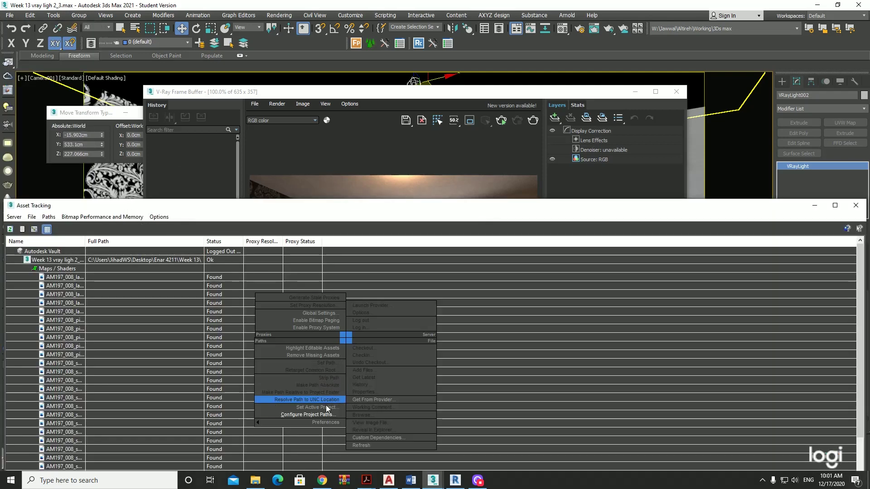
pyautogui.click(325, 415)
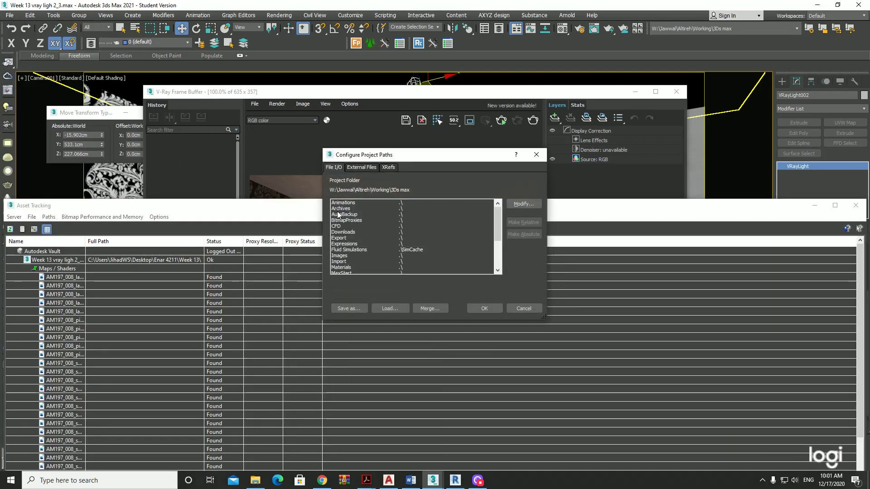
# Step: Add the archmodel_vol.175 maps folder as an external files path, then close Asset Tracking and the frame buffer
pyautogui.click(361, 167)
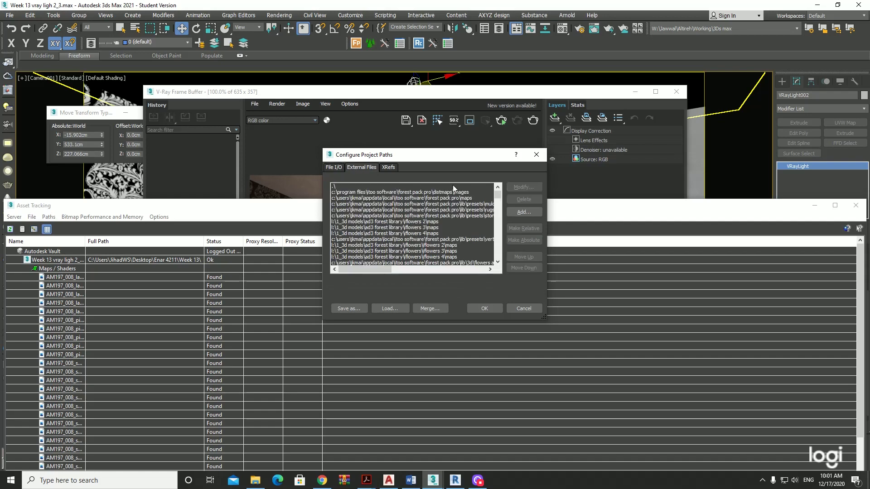
pyautogui.click(517, 211)
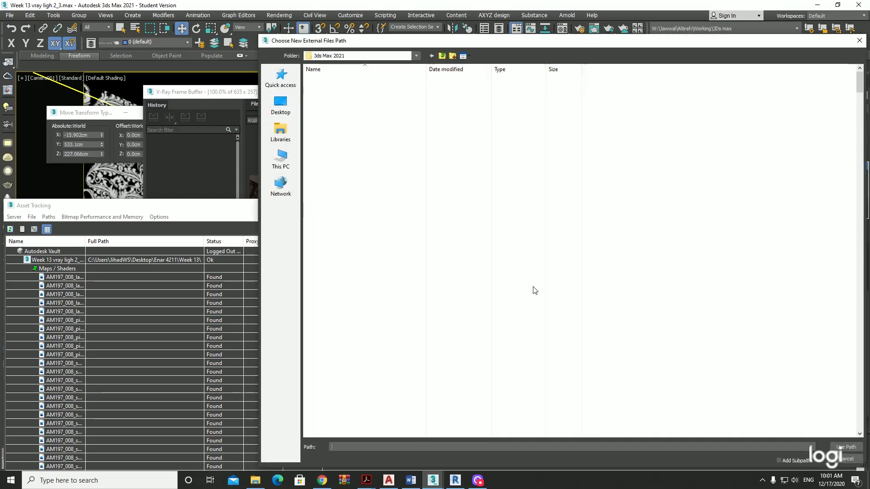
pyautogui.press('Return')
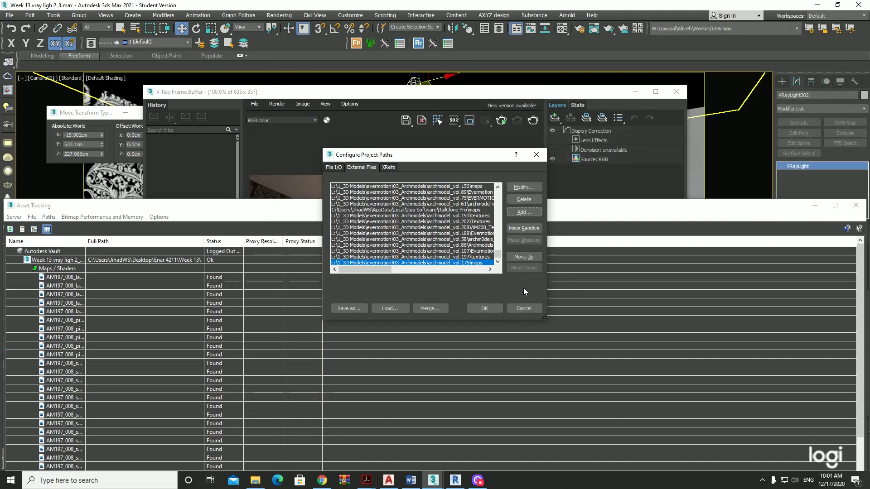
pyautogui.click(484, 308)
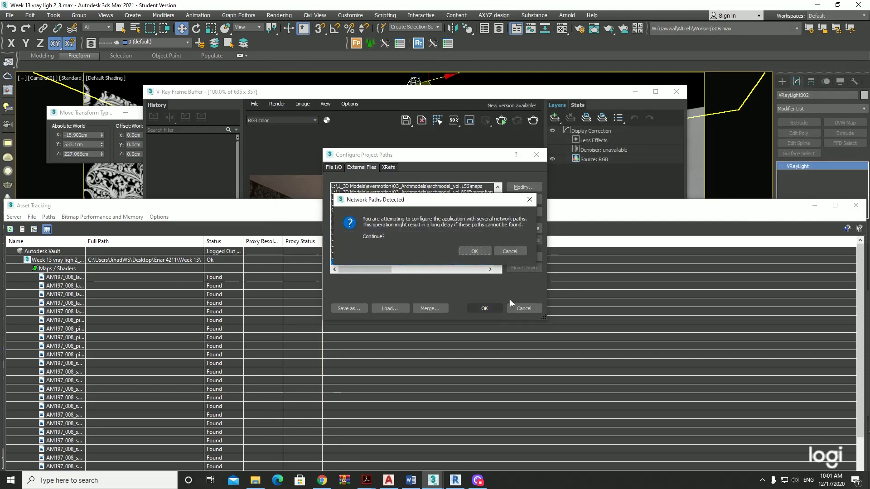
pyautogui.click(502, 252)
pyautogui.press('Escape')
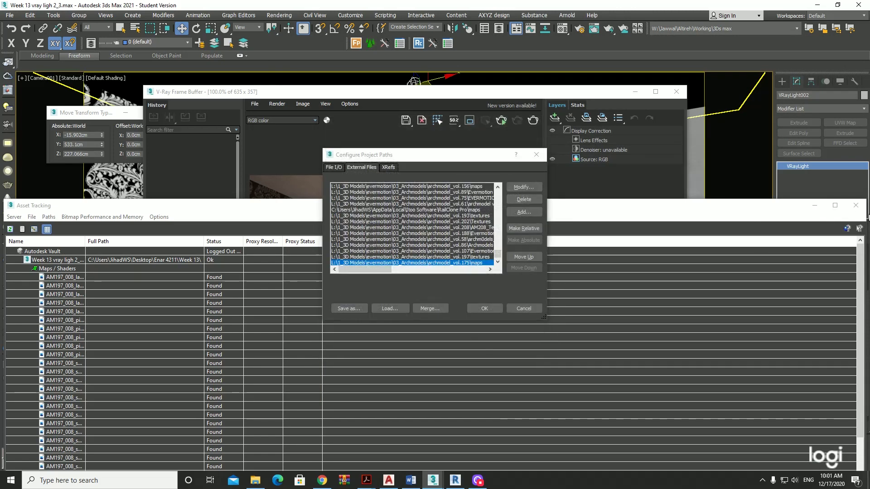
pyautogui.press('Return')
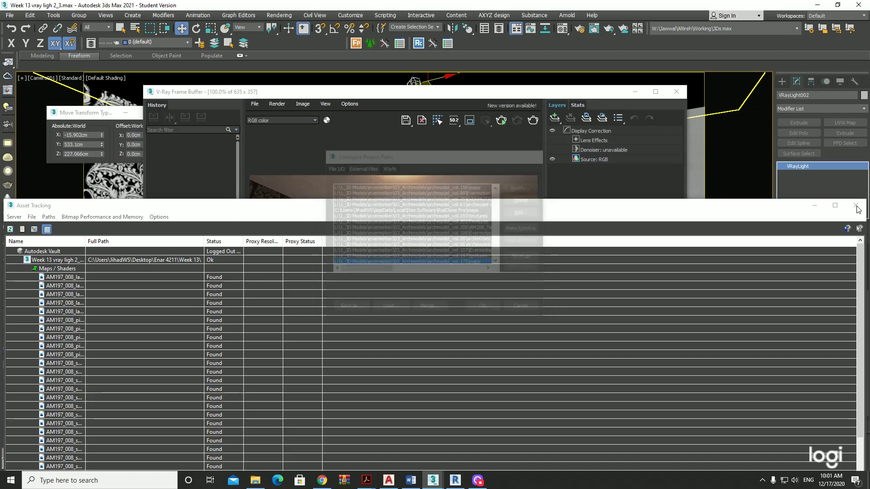
pyautogui.click(855, 205)
pyautogui.click(676, 92)
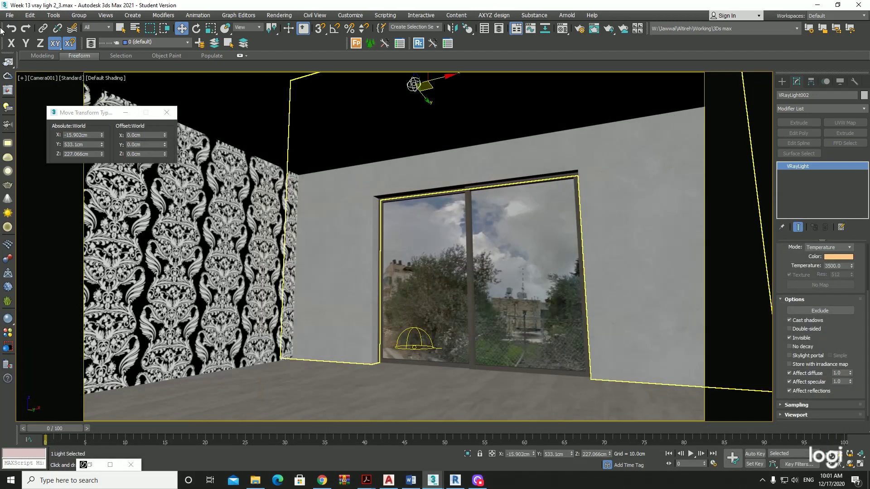
# Step: Merge all objects from archmodel_vol.175\max\027.max into the room scene
pyautogui.click(9, 15)
pyautogui.moveTo(21, 137)
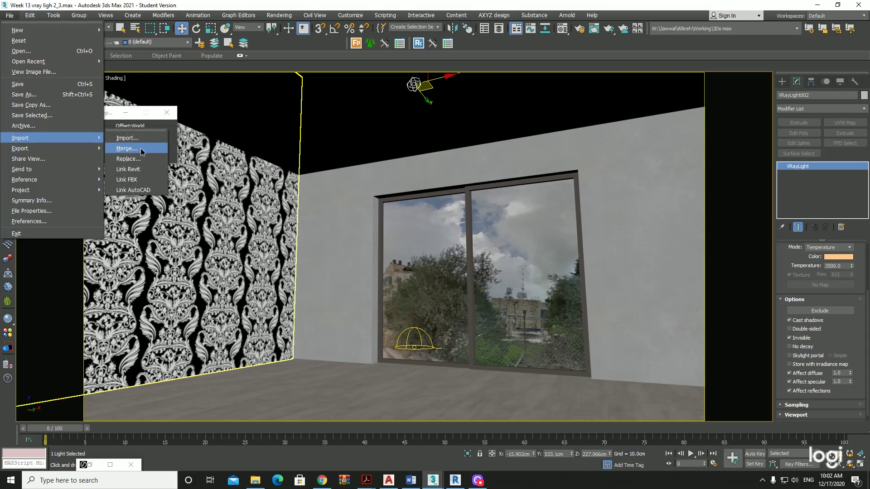
pyautogui.click(141, 150)
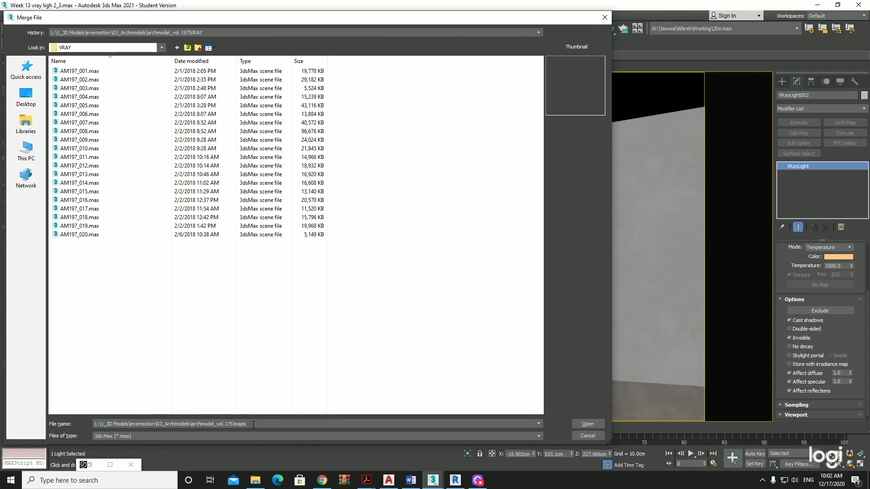
pyautogui.press('Return')
pyautogui.click(184, 47)
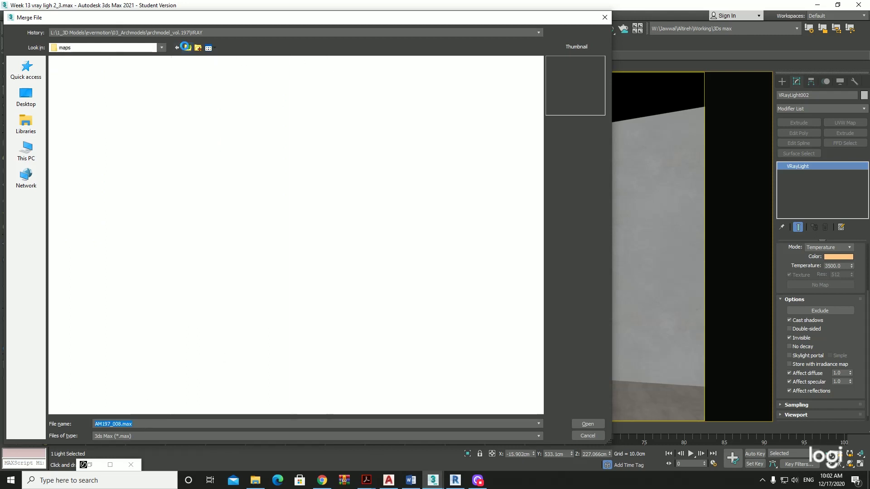
pyautogui.doubleClick(87, 82)
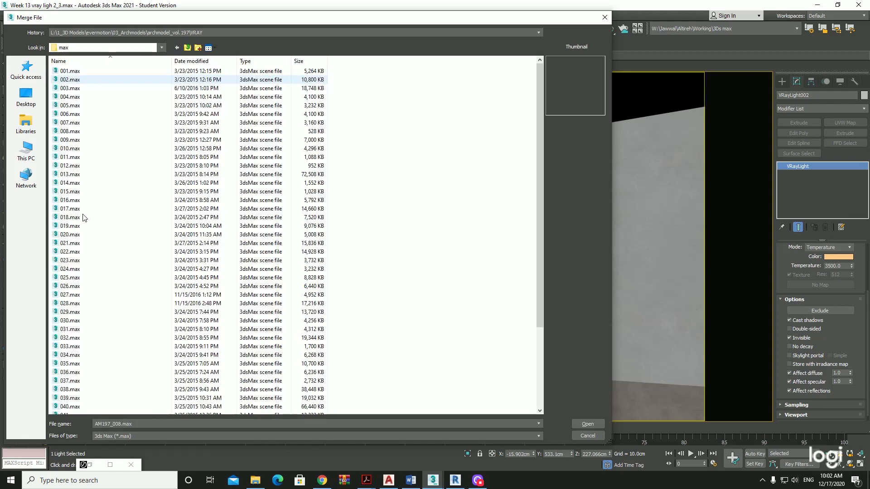
pyautogui.click(70, 296)
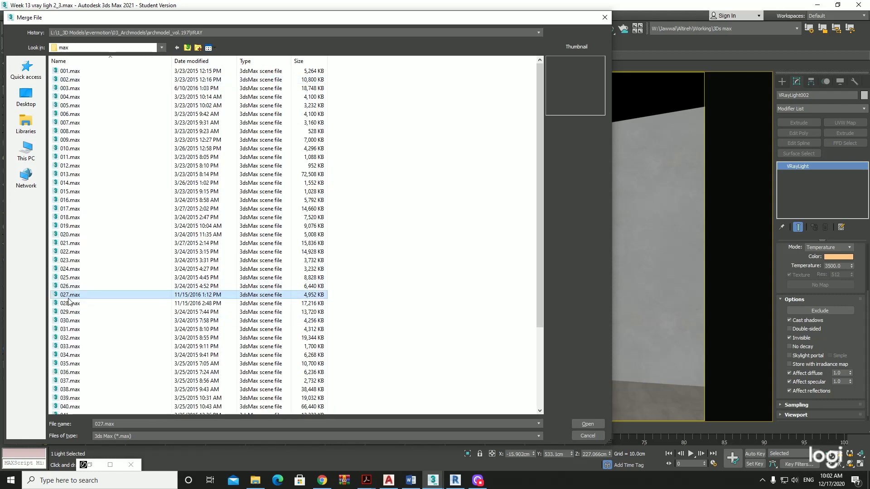
pyautogui.doubleClick(69, 298)
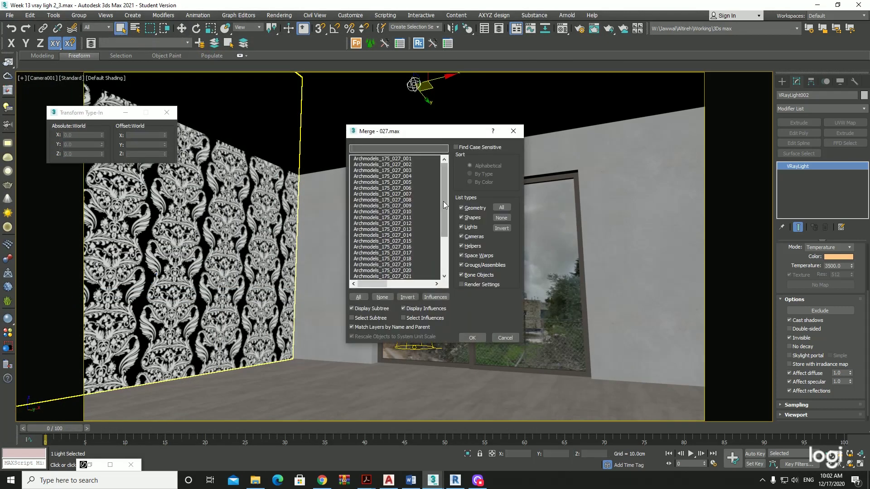
pyautogui.scroll(-4, 445, 195)
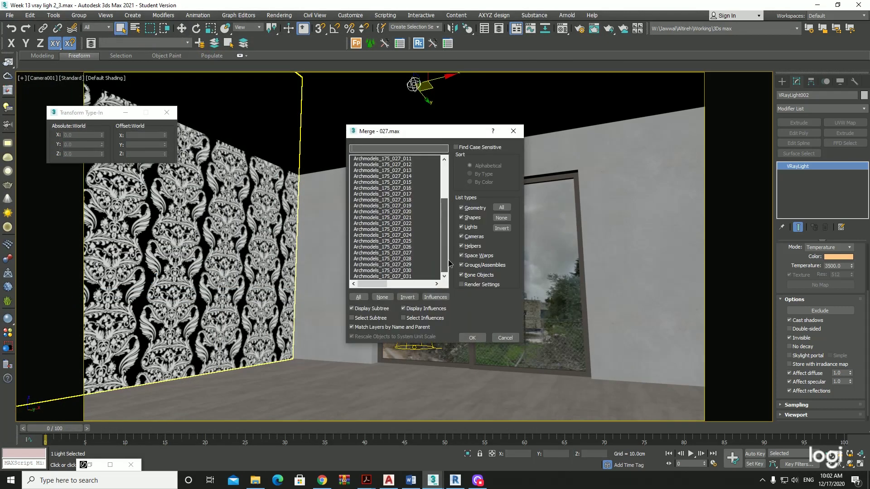
pyautogui.click(358, 297)
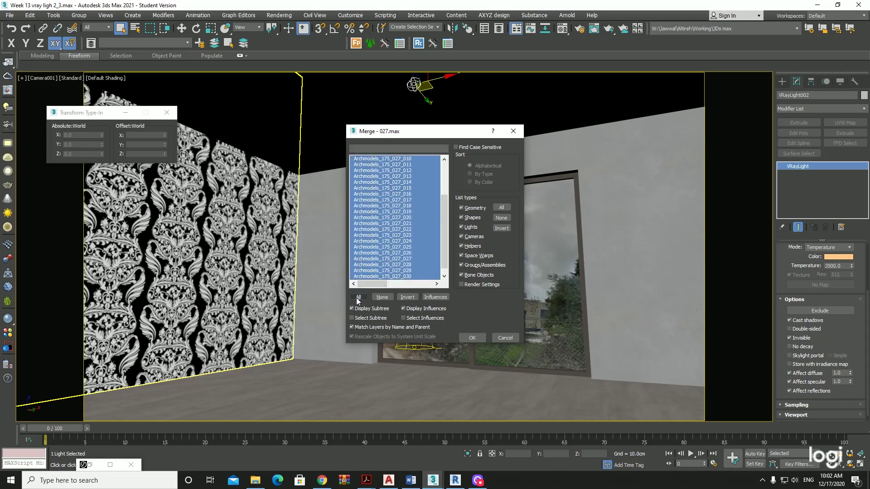
pyautogui.click(466, 339)
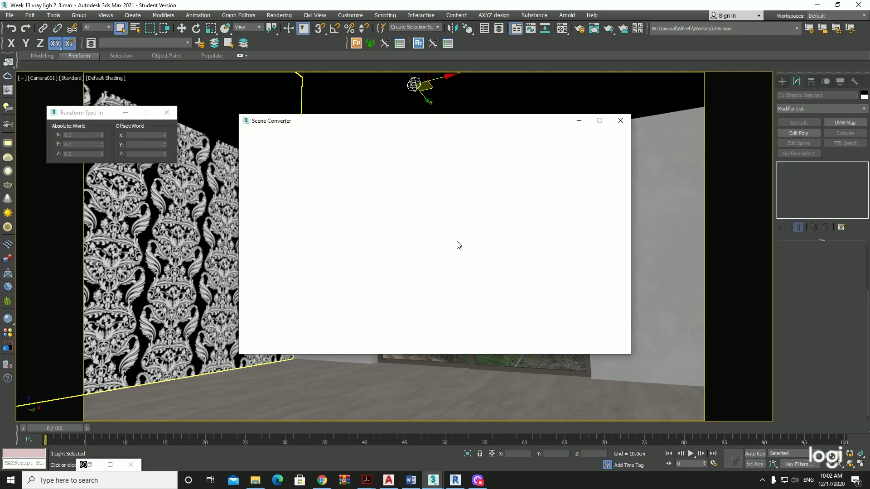
# Step: Close Scene Converter and group the merged lamp as Group001
pyautogui.click(621, 124)
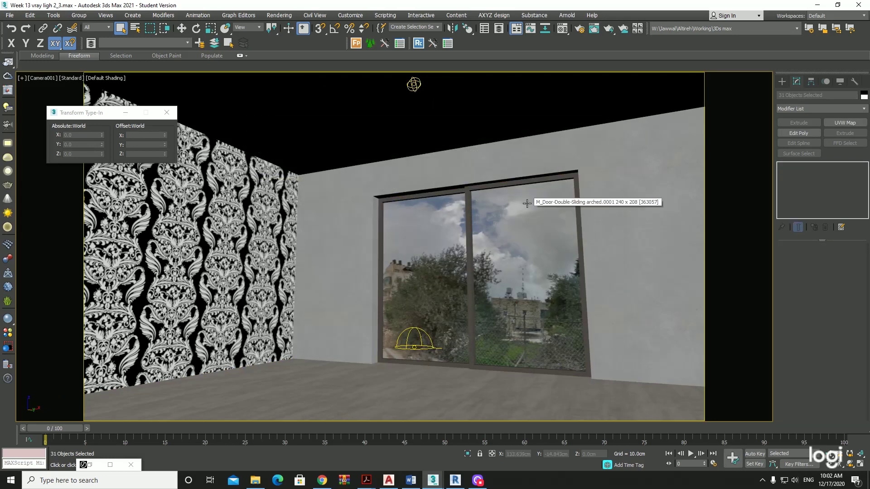
pyautogui.press('p')
pyautogui.scroll(-10, 455, 246)
pyautogui.keyDown('alt'); pyautogui.moveTo(455, 246); pyautogui.dragTo(451, 264, button='middle'); pyautogui.keyUp('alt')
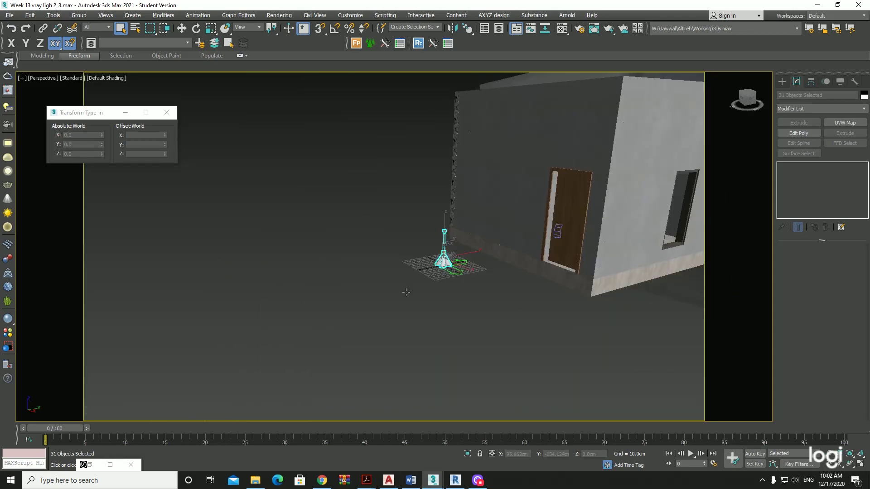
pyautogui.press('z')
pyautogui.moveTo(399, 322)
pyautogui.keyDown('alt'); pyautogui.mouseDown(button='middle')
pyautogui.moveTo(375, 235)
pyautogui.moveTo(374, 293)
pyautogui.moveTo(390, 244)
pyautogui.moveTo(421, 277)
pyautogui.moveTo(378, 320)
pyautogui.mouseUp(button='middle'); pyautogui.keyUp('alt')
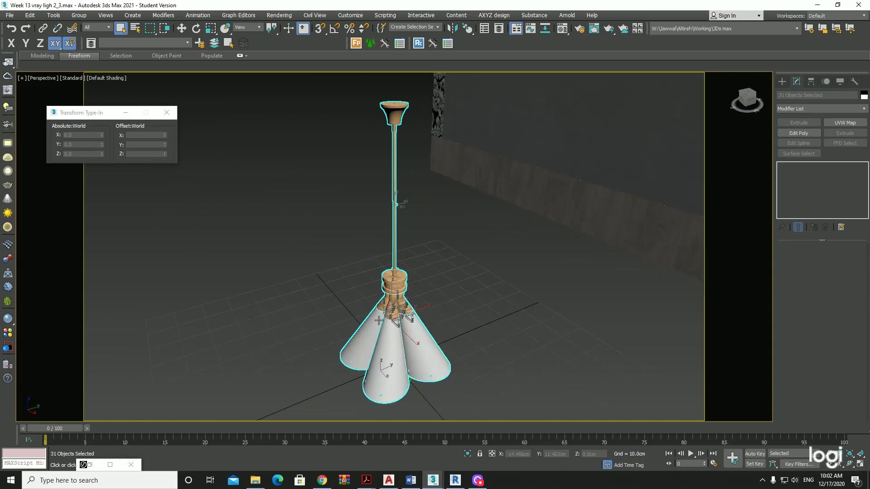
pyautogui.click(83, 18)
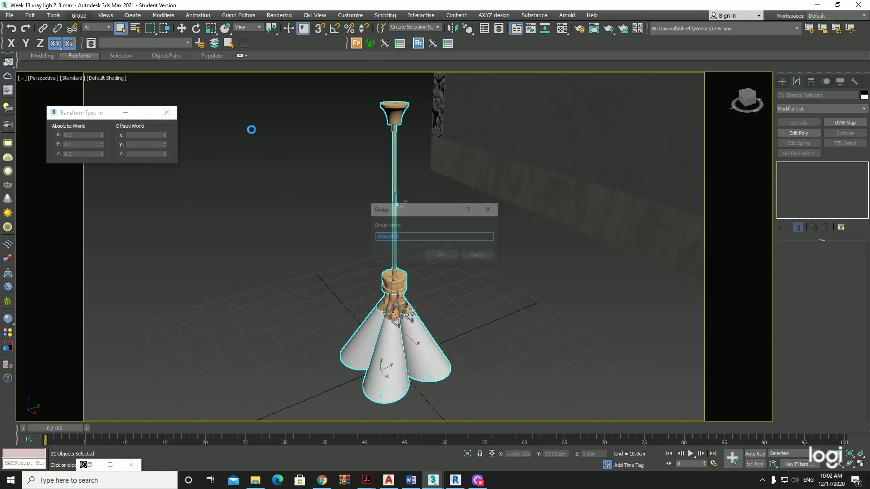
pyautogui.click(434, 255)
# Step: Move the lamp group inside the room in the Top view
pyautogui.press('w')
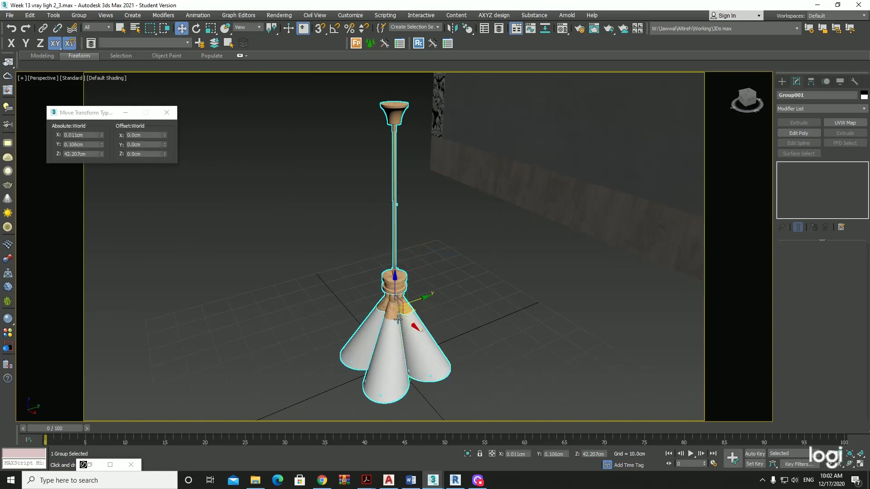
pyautogui.hotkey('alt', 'w')
pyautogui.hotkey('alt', 'w')
pyautogui.scroll(-3, 326, 236)
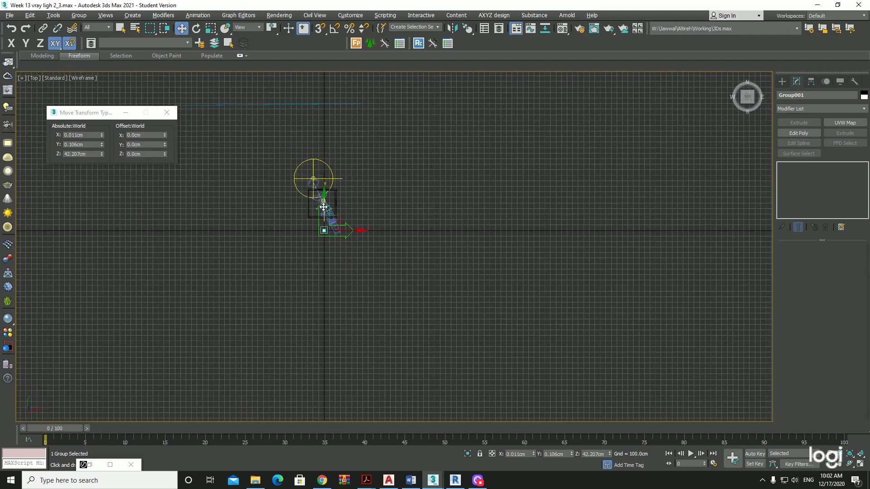
pyautogui.scroll(3, 342, 257)
pyautogui.moveTo(350, 265); pyautogui.dragTo(342, 156)
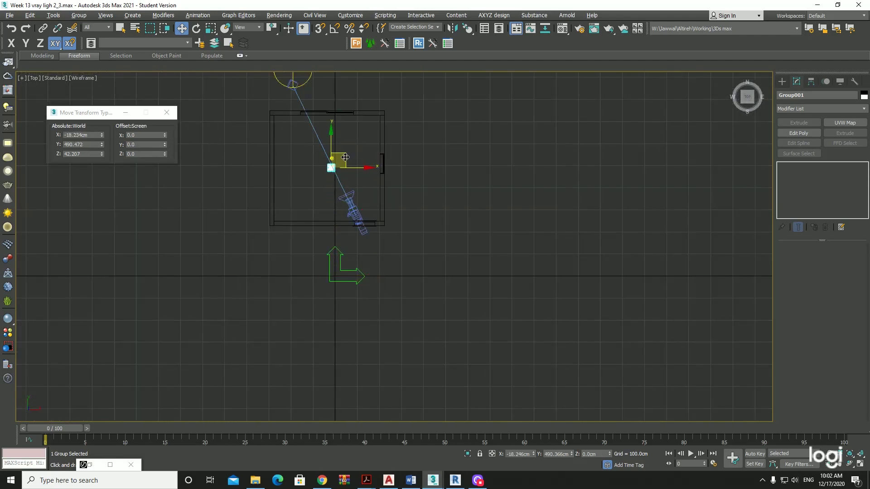
# Step: Raise the lamp group vertically in the Front view to about Z 211 cm, near the ceiling
pyautogui.hotkey('alt', 'w')
pyautogui.hotkey('alt', 'w')
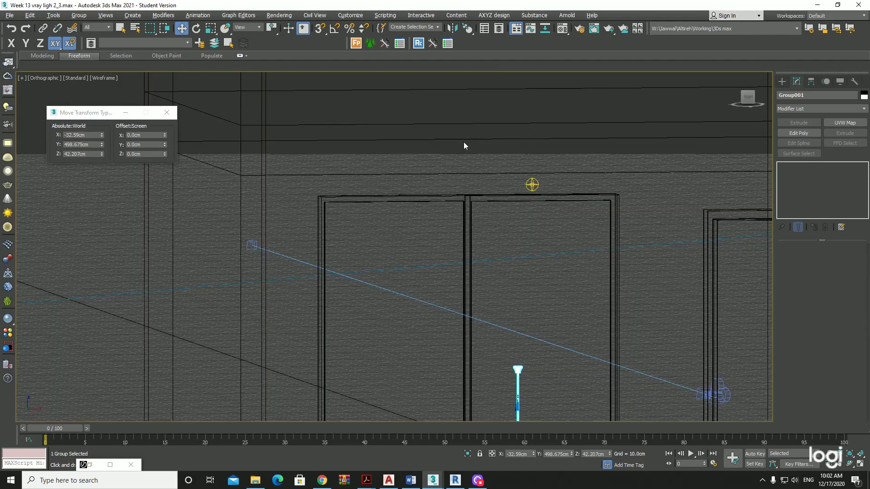
pyautogui.press('f')
pyautogui.press('z')
pyautogui.scroll(-5, 475, 195)
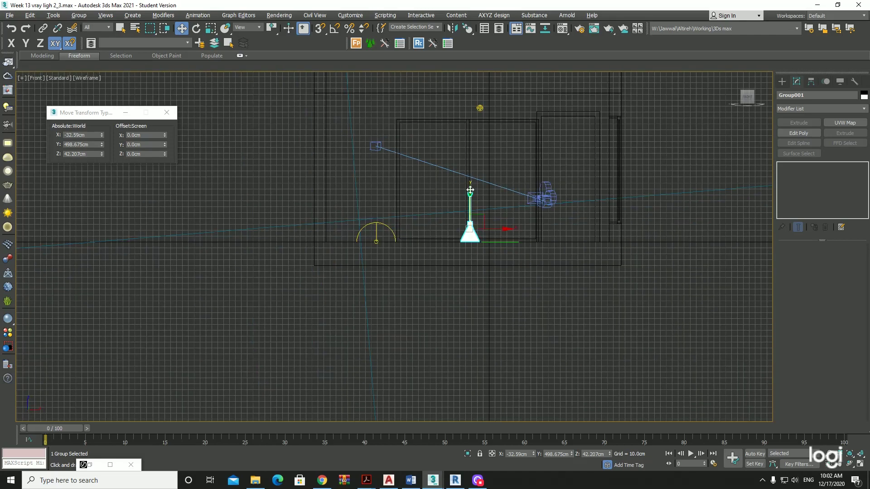
pyautogui.scroll(3, 471, 201)
pyautogui.moveTo(471, 201); pyautogui.dragTo(472, 242, button='middle')
pyautogui.press('F6')
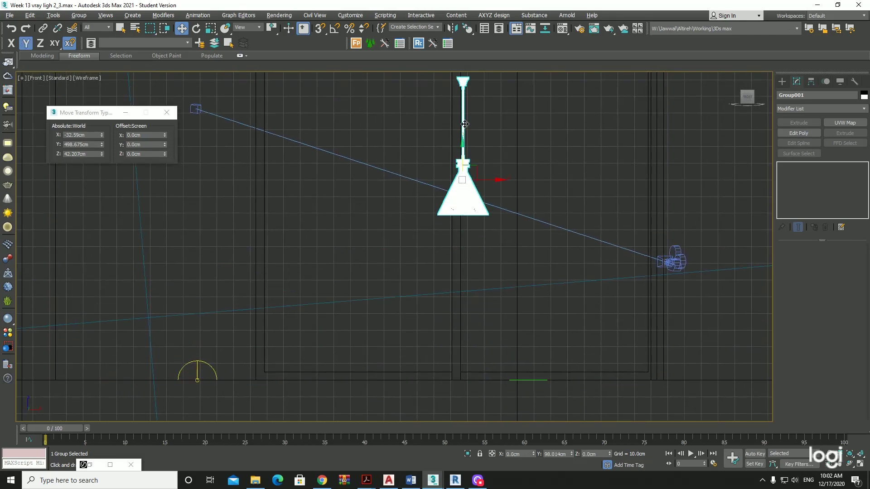
pyautogui.moveTo(468, 293); pyautogui.dragTo(469, 130)
pyautogui.moveTo(468, 130); pyautogui.dragTo(462, 302, button='middle')
pyautogui.moveTo(461, 292); pyautogui.dragTo(460, 202)
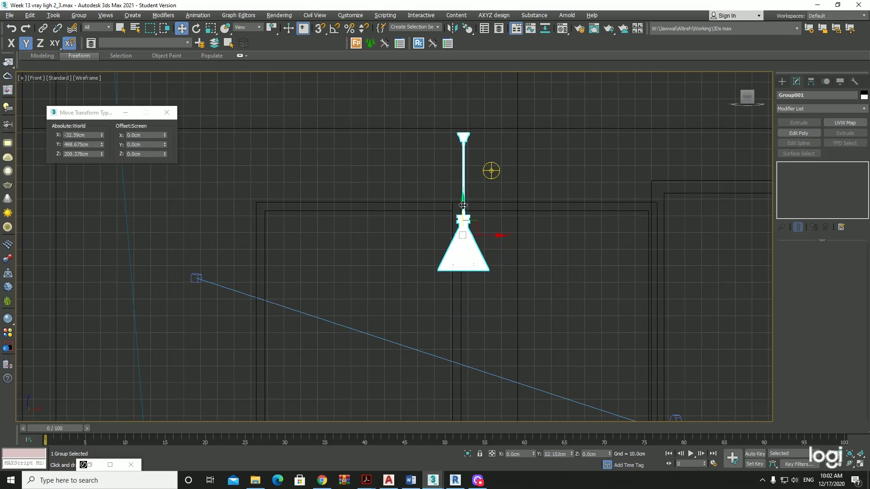
pyautogui.scroll(-5, 507, 220)
pyautogui.scroll(1, 511, 225)
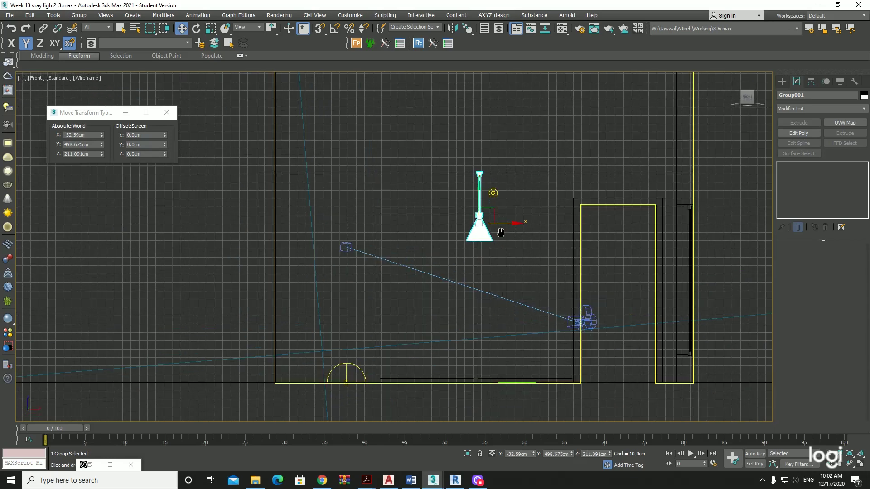
pyautogui.scroll(2, 489, 229)
pyautogui.moveTo(467, 235); pyautogui.dragTo(469, 208)
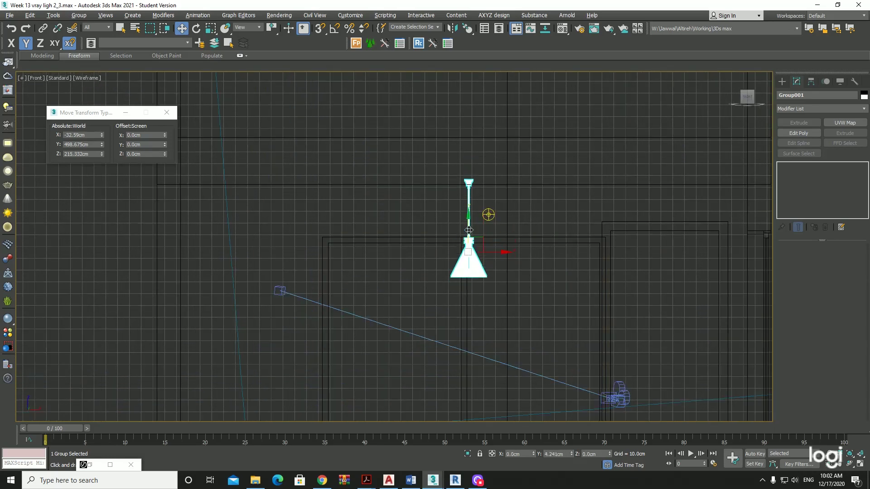
pyautogui.rightClick(571, 304)
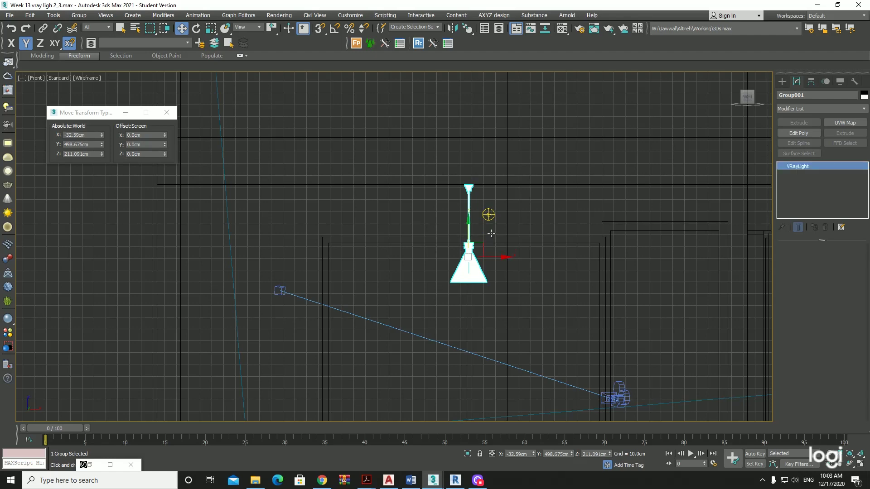
# Step: Select the sphere light, lower it and move it over the upper-left lamp shade
pyautogui.click(489, 215)
pyautogui.scroll(2, 489, 215)
pyautogui.scroll(2, 488, 215)
pyautogui.moveTo(496, 190); pyautogui.dragTo(473, 335)
pyautogui.hotkey('alt', 'w')
pyautogui.hotkey('alt', 'w')
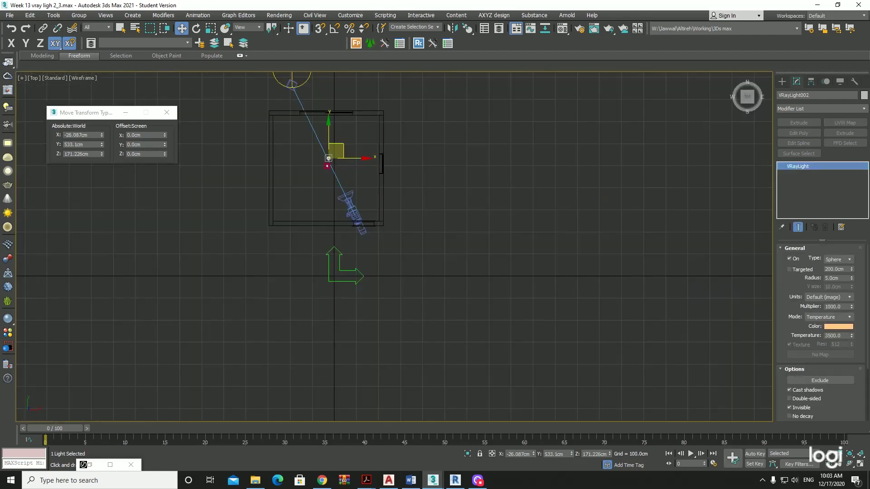
pyautogui.scroll(5, 329, 159)
pyautogui.scroll(3, 414, 207)
pyautogui.scroll(-3, 426, 202)
pyautogui.scroll(3, 453, 181)
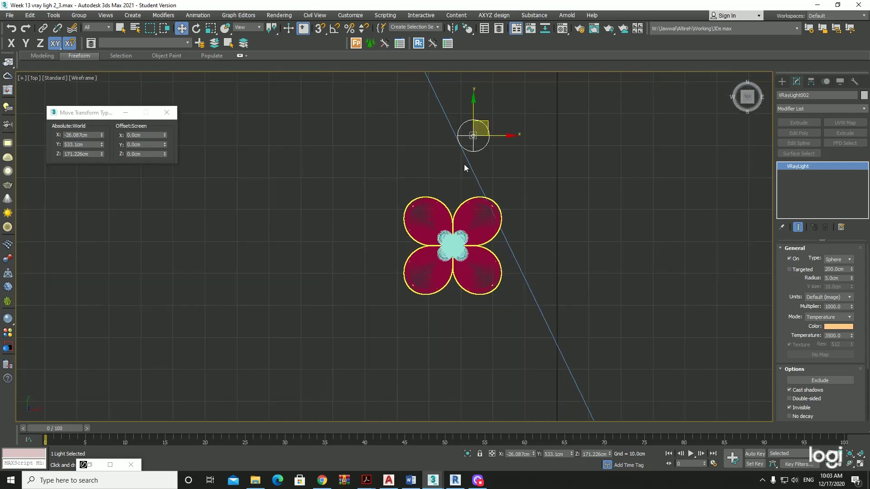
pyautogui.scroll(3, 464, 168)
pyautogui.moveTo(490, 93); pyautogui.dragTo(399, 262)
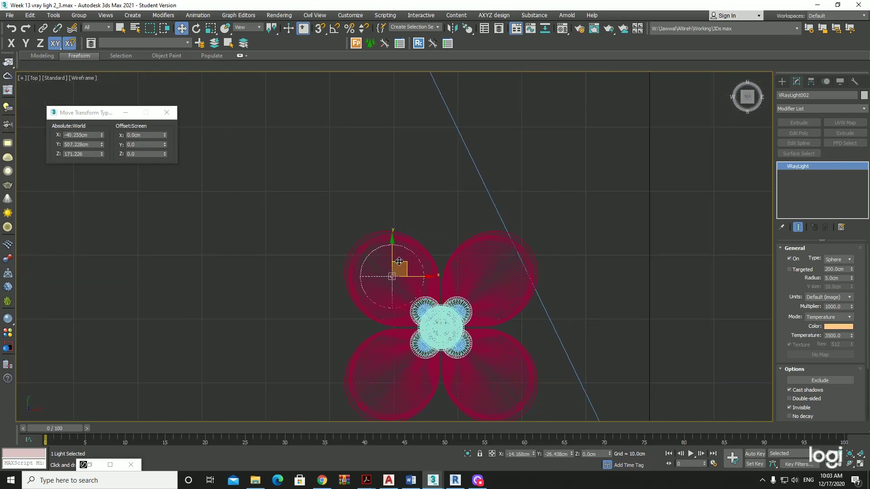
# Step: Fine-tune the light's position inside the shade in the perspective view
pyautogui.hotkey('alt', 'w')
pyautogui.rightClick(600, 311)
pyautogui.hotkey('alt', 'w')
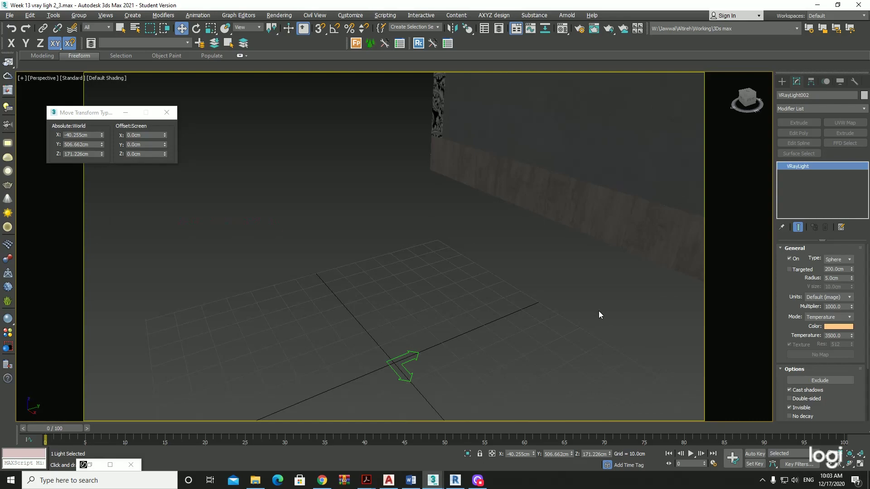
pyautogui.press('z')
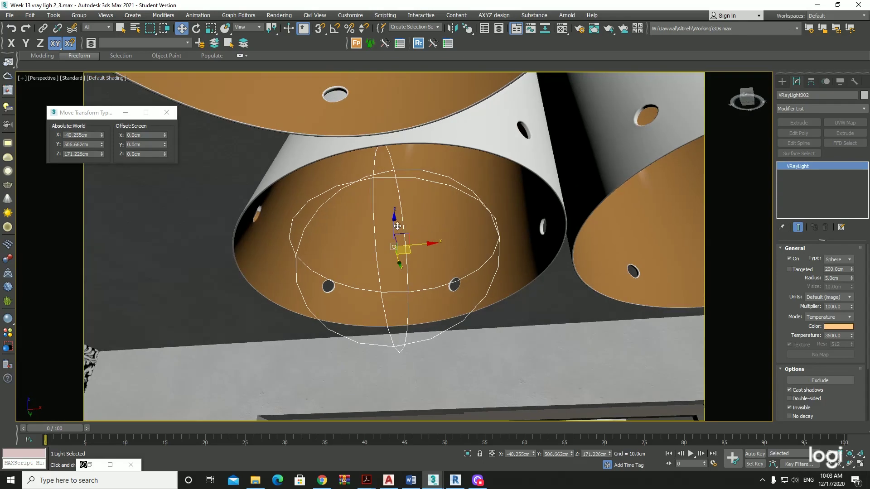
pyautogui.moveTo(397, 226); pyautogui.dragTo(397, 213)
pyautogui.keyDown('alt'); pyautogui.moveTo(397, 213); pyautogui.dragTo(350, 195, button='middle'); pyautogui.keyUp('alt')
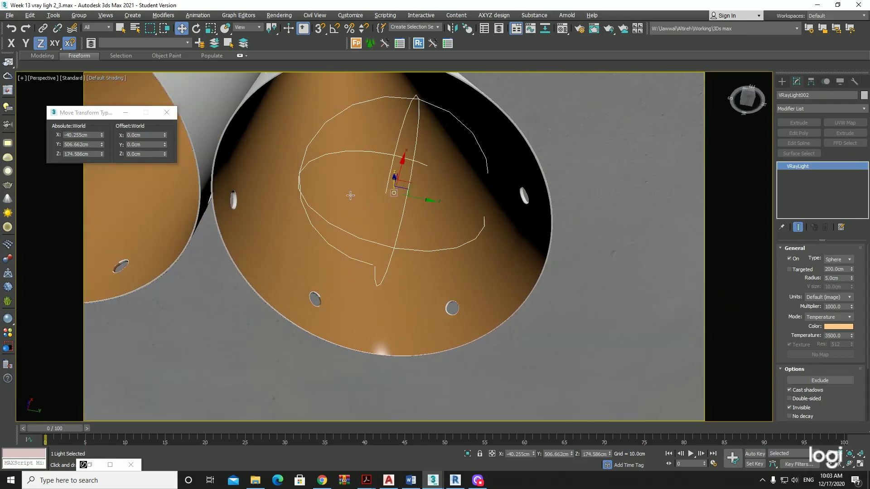
pyautogui.moveTo(406, 182); pyautogui.dragTo(392, 207)
pyautogui.keyDown('alt'); pyautogui.moveTo(392, 208); pyautogui.dragTo(247, 254, button='middle'); pyautogui.keyUp('alt')
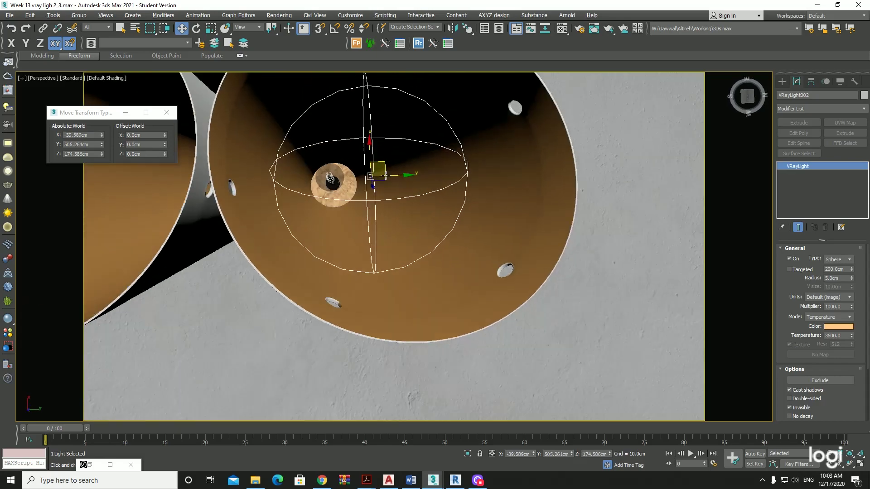
pyautogui.scroll(-5, 467, 240)
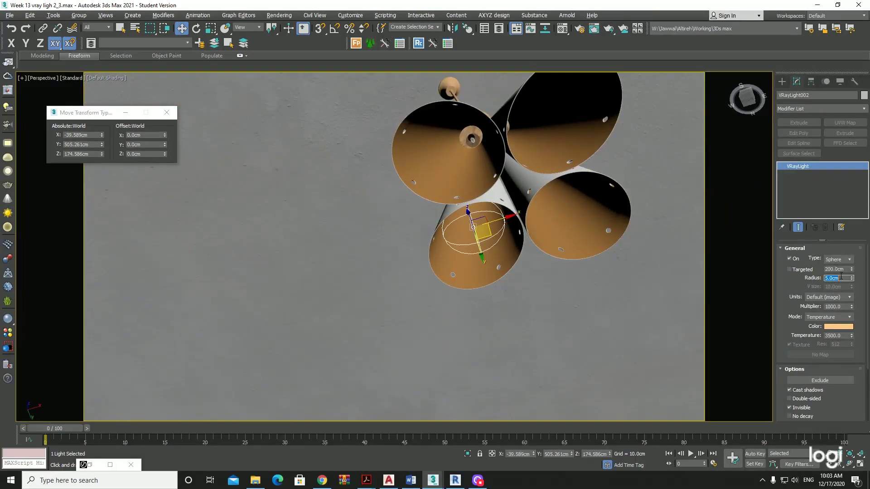
# Step: Set the light radius to 3 cm and Shift-drag a copy into another cone
pyautogui.write('3')
pyautogui.press('Return')
pyautogui.keyDown('alt'); pyautogui.moveTo(609, 233); pyautogui.dragTo(409, 261, button='middle'); pyautogui.keyUp('alt')
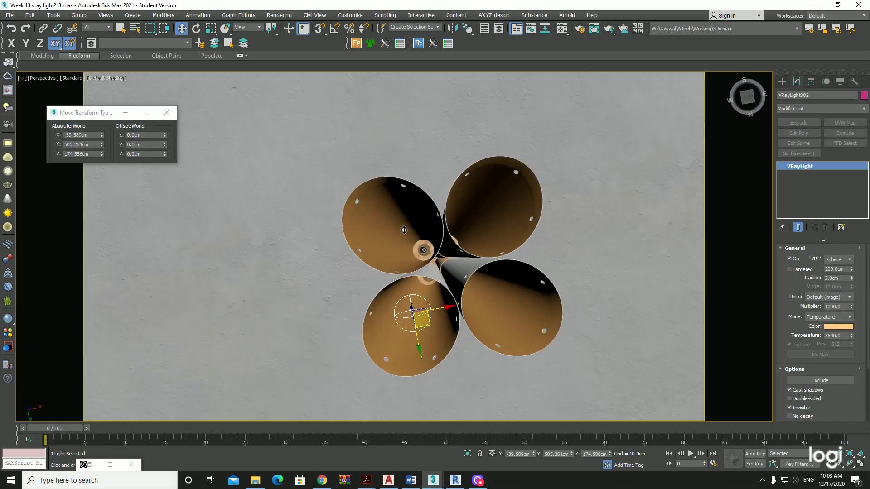
pyautogui.moveTo(404, 230); pyautogui.dragTo(414, 243)
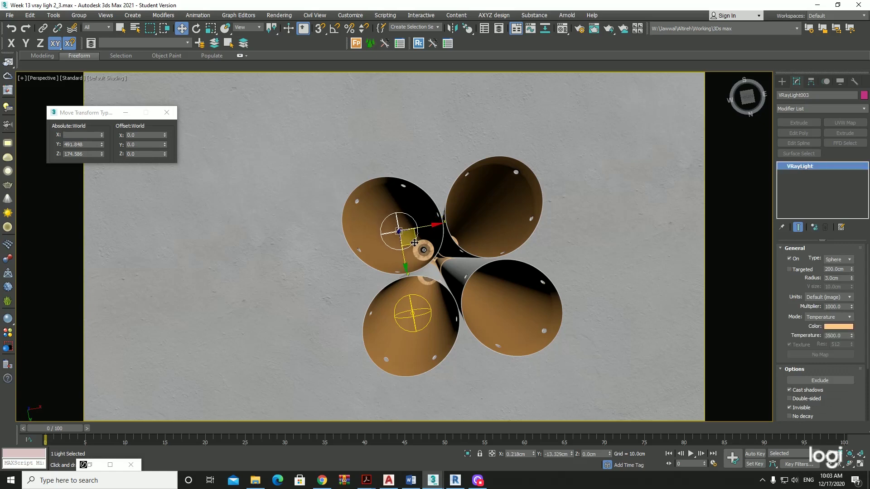
# Step: Instance the light, clone two lights into the right-hand cones, then show the Camera001 view
pyautogui.click(402, 229)
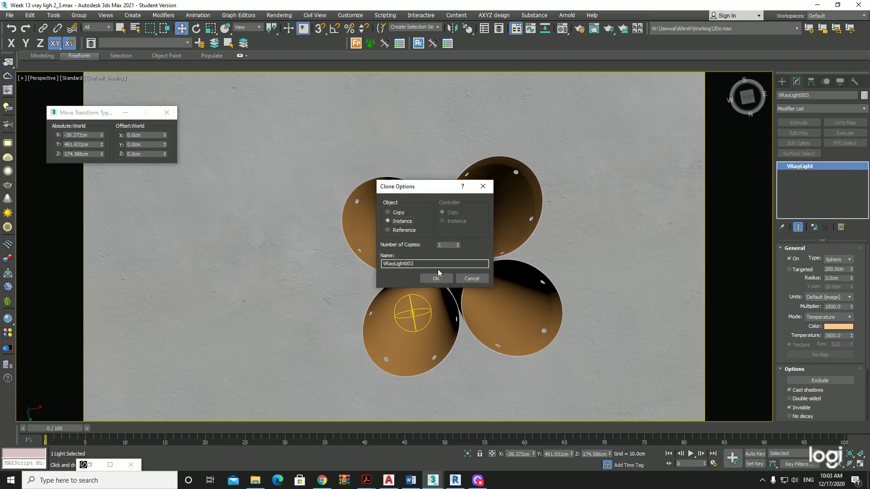
pyautogui.click(442, 282)
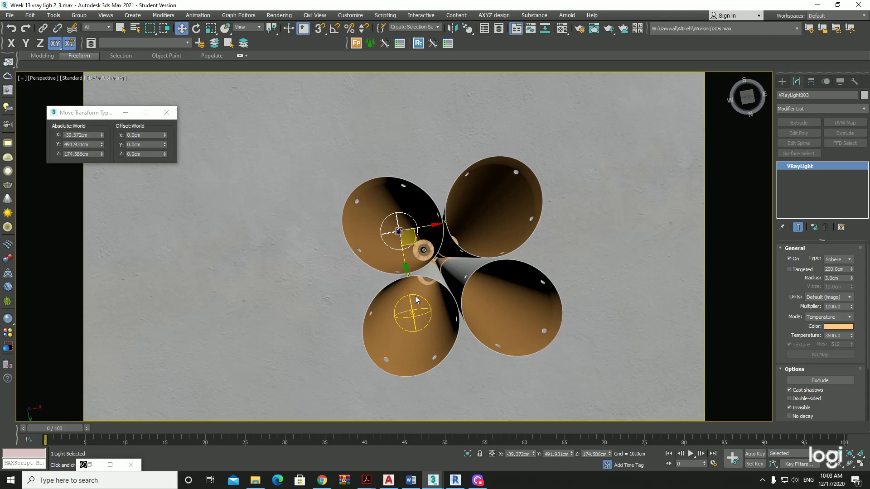
pyautogui.keyDown('ctrl'); pyautogui.click(415, 320); pyautogui.keyUp('ctrl')
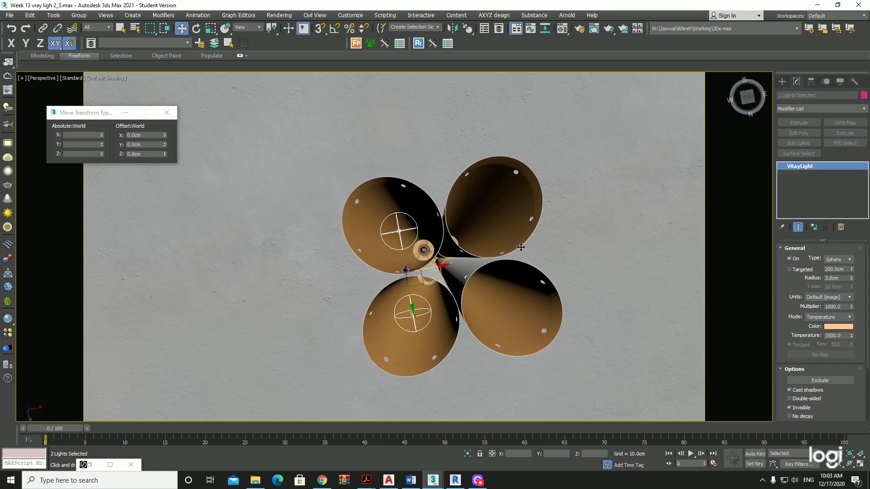
pyautogui.keyDown('shift'); pyautogui.moveTo(521, 247); pyautogui.dragTo(519, 247); pyautogui.keyUp('shift')
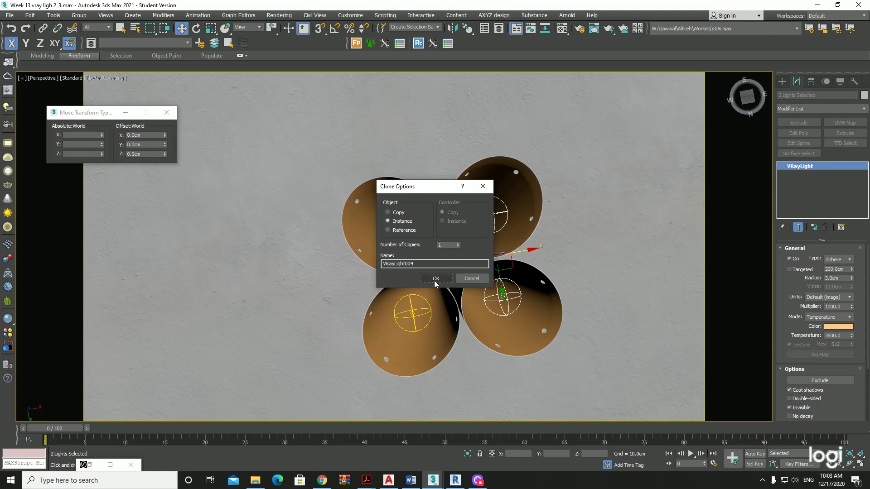
pyautogui.click(436, 278)
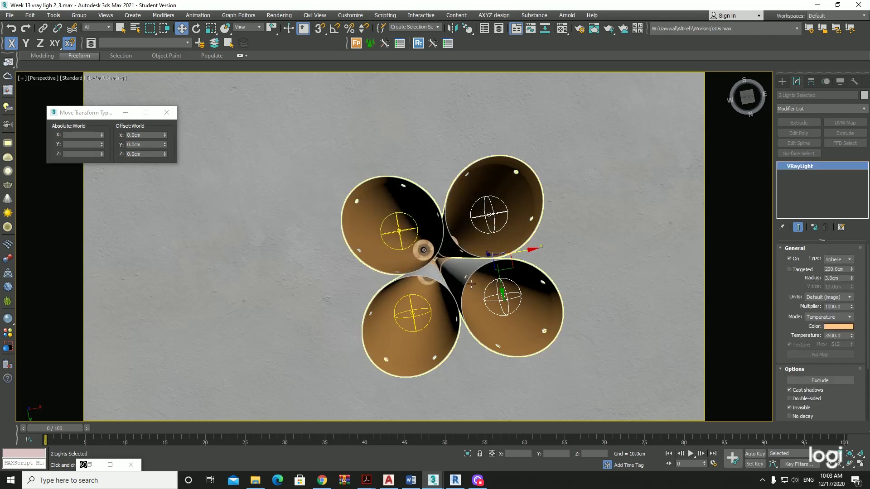
pyautogui.press('c')
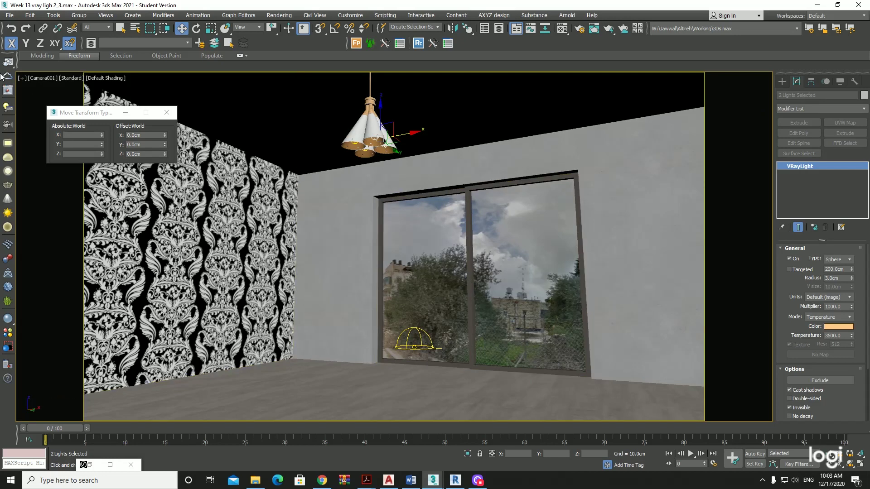
# Step: Render the Camera001 view with V-Ray and stop the render once the lit room appears
pyautogui.moveTo(3, 65); pyautogui.dragTo(15, 95)
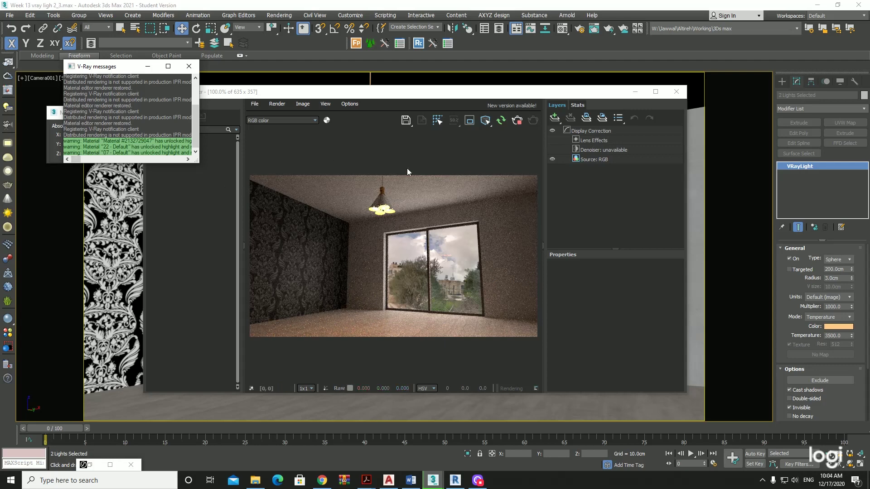
pyautogui.click(521, 121)
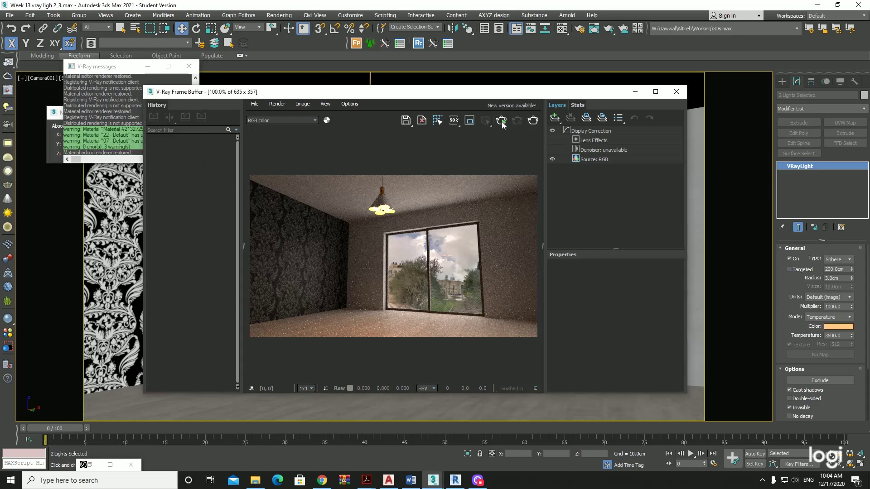
# Step: Make the Furniture layer current, start an interactive render, and minimize the V-Ray Asset Browser
pyautogui.click(119, 42)
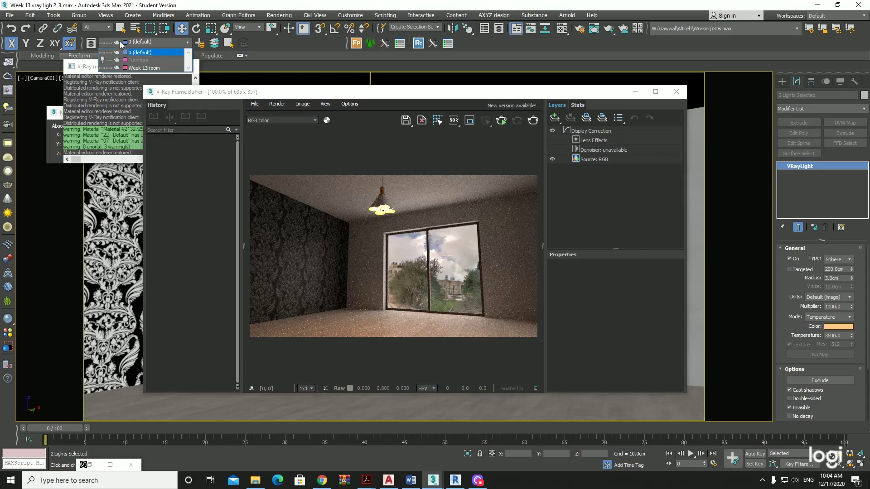
pyautogui.click(138, 60)
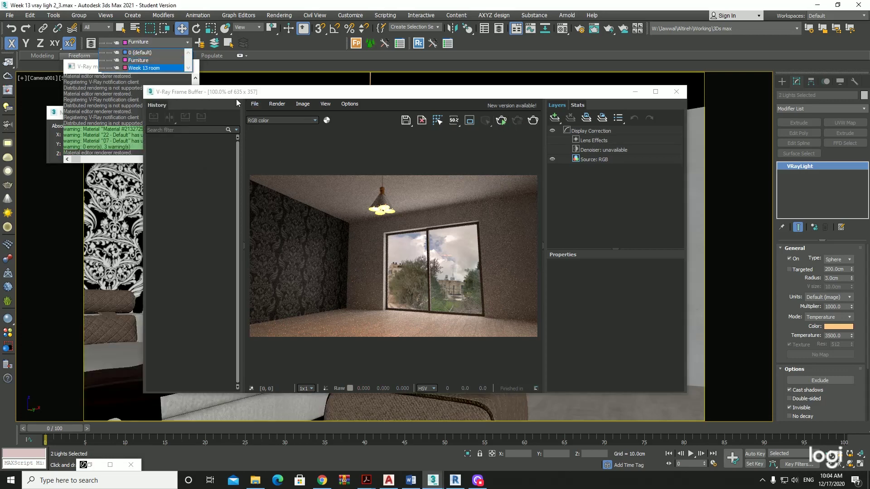
pyautogui.click(501, 122)
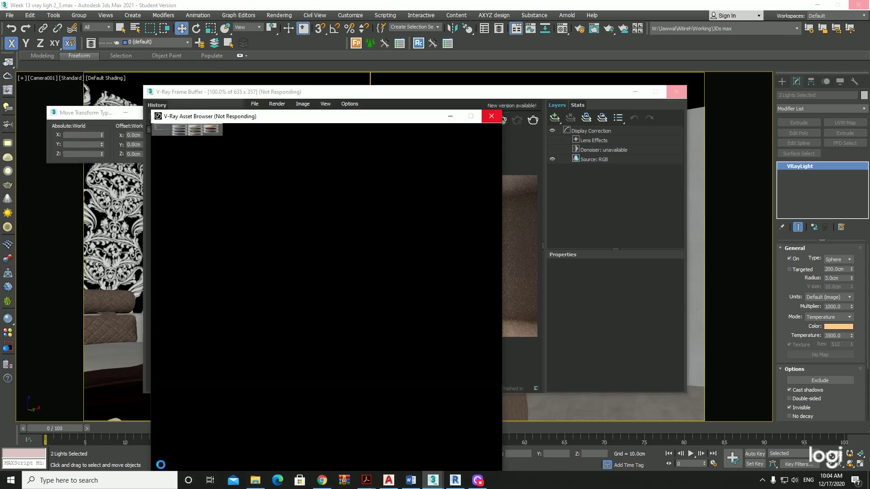
pyautogui.click(450, 116)
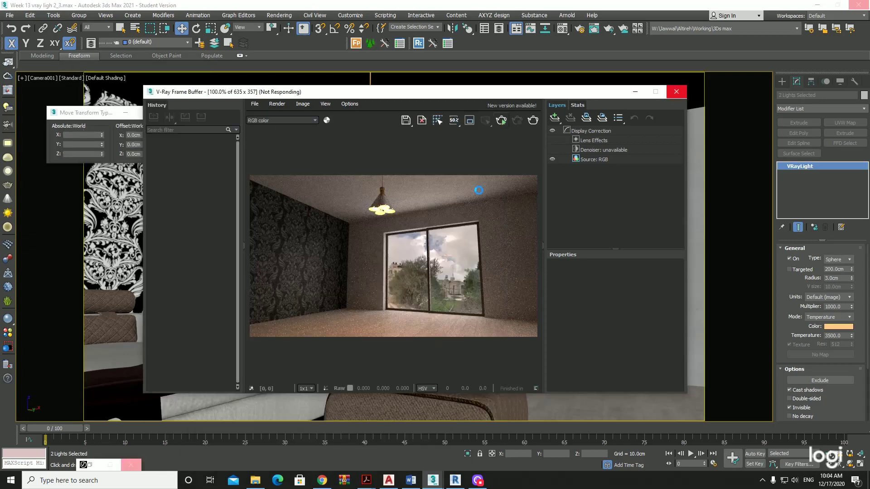
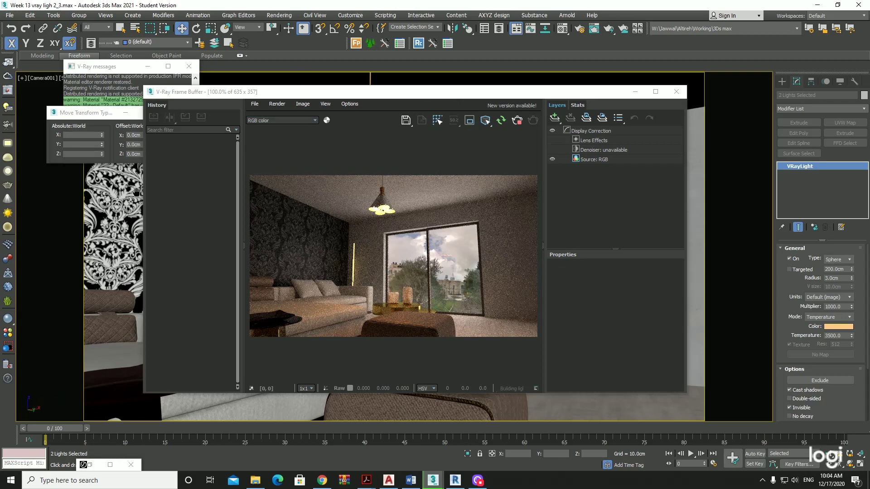
# Step: Open Environment and Effects with key 8 and expand the V-Ray Exposure Control settings
pyautogui.moveTo(139, 194); pyautogui.dragTo(136, 193)
pyautogui.press('8')
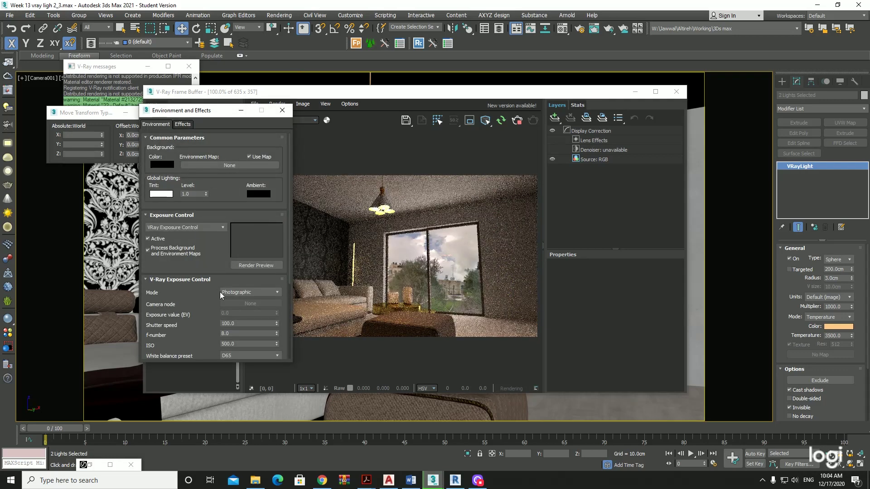
pyautogui.moveTo(196, 304); pyautogui.dragTo(188, 213)
pyautogui.click(246, 271)
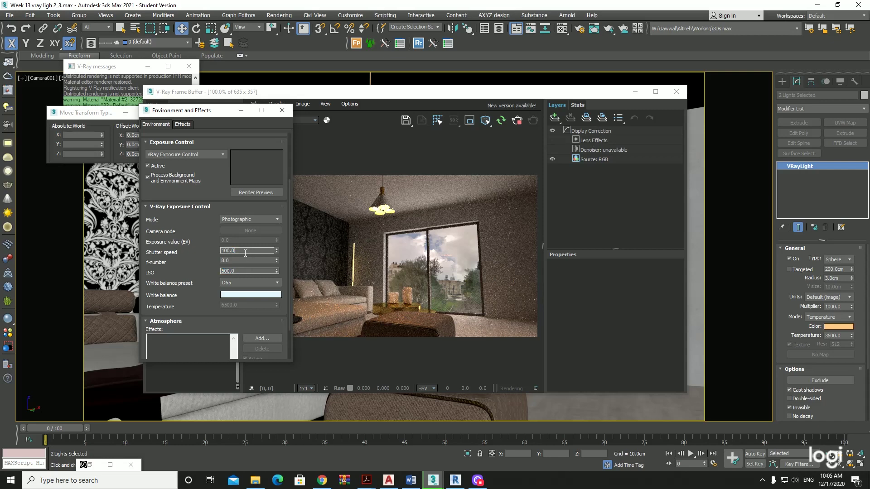
# Step: Set the exposure shutter speed to 80, trying 50 and 40 first, then stop the interactive render
pyautogui.doubleClick(245, 252)
pyautogui.write('50')
pyautogui.press('Return')
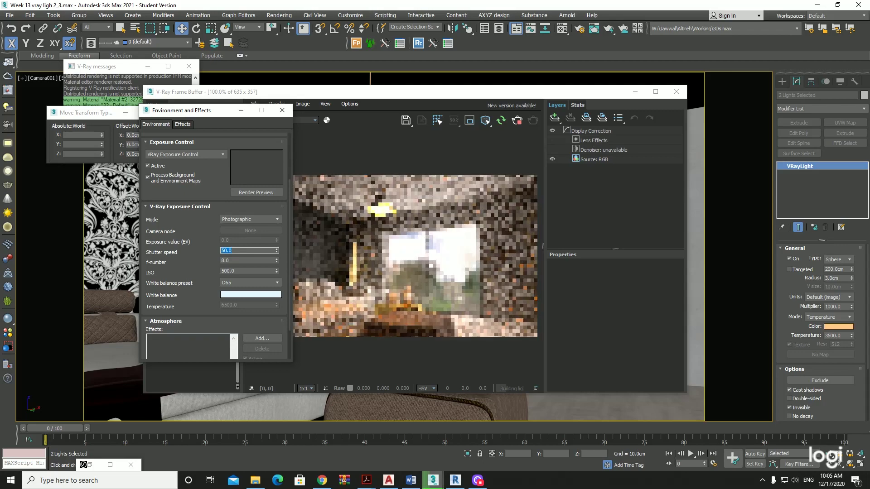
pyautogui.write('0')
pyautogui.press('Return')
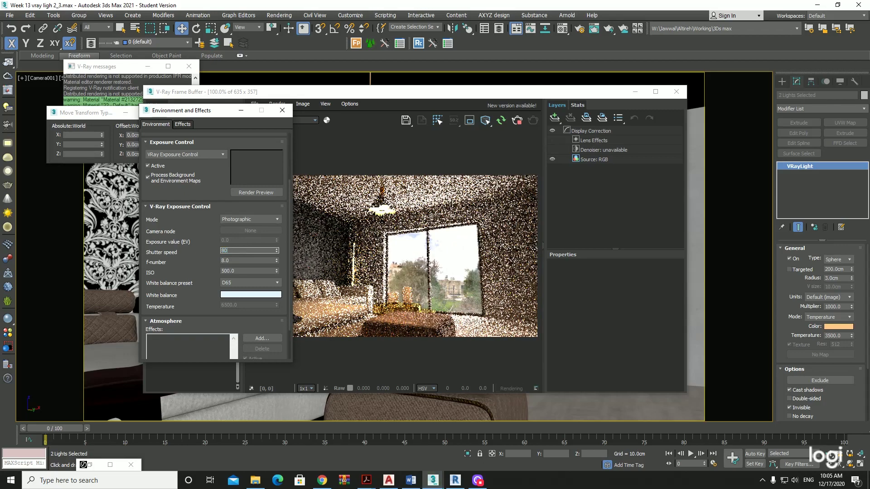
pyautogui.press('Return')
pyautogui.click(493, 238)
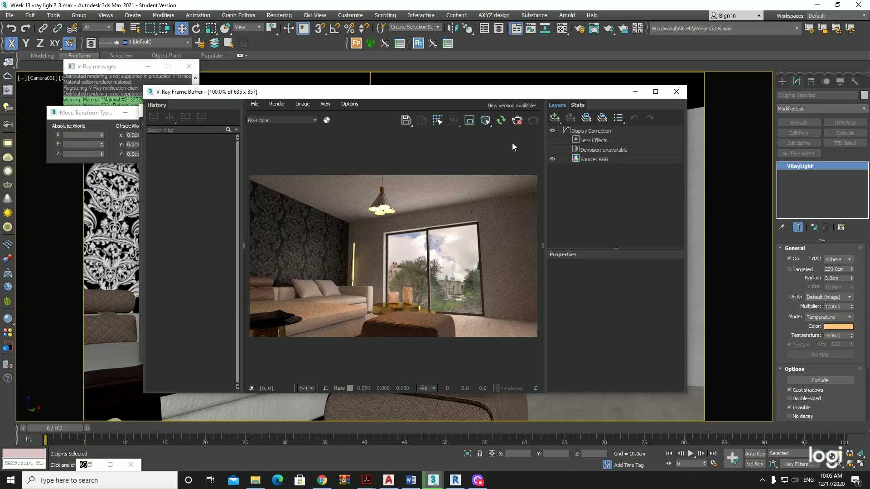
pyautogui.click(515, 121)
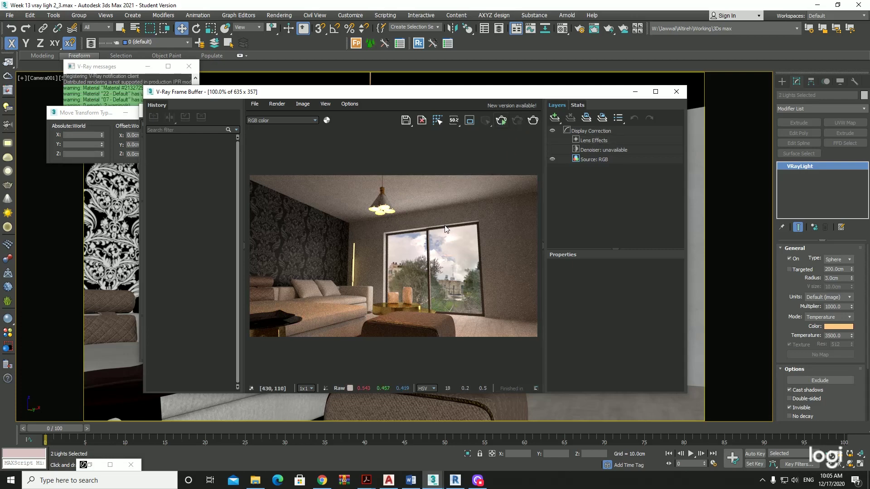
# Step: Close the render result, Environment, transform type-in and V-Ray messages windows
pyautogui.click(675, 93)
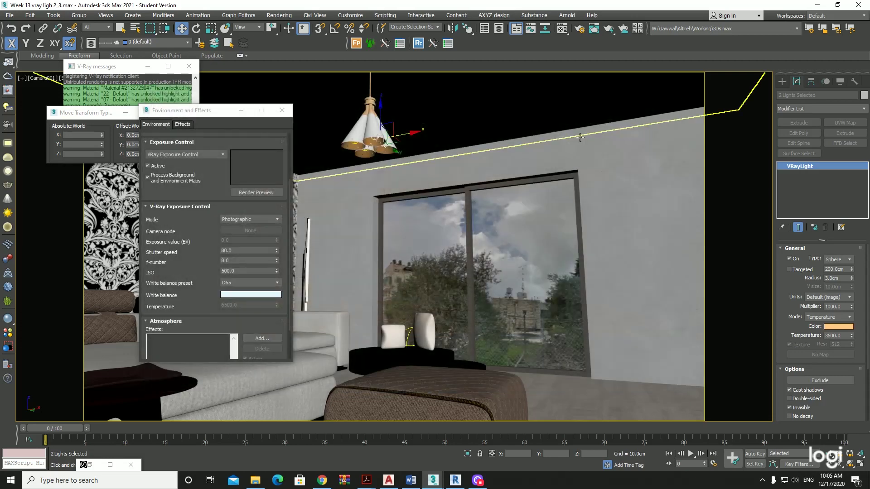
pyautogui.click(281, 110)
pyautogui.click(135, 113)
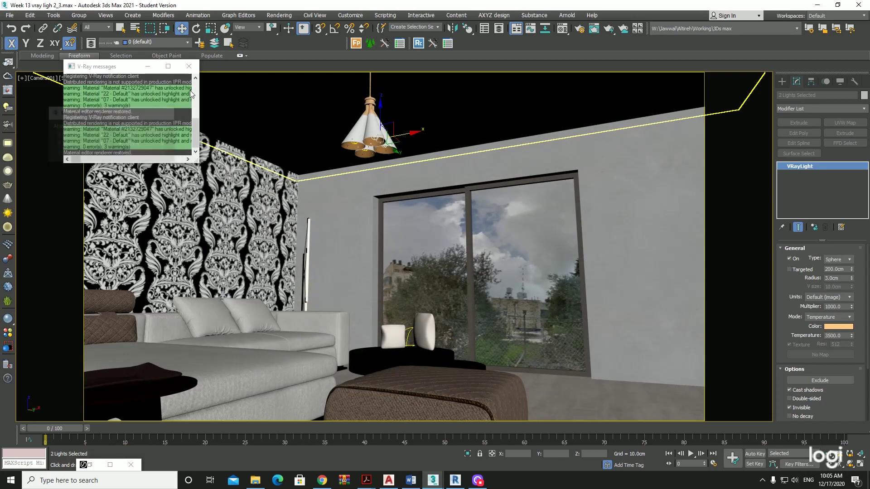
pyautogui.click(194, 74)
# Step: Draw a V-Ray plane light along the window wall, placed on the clicked surface
pyautogui.click(782, 81)
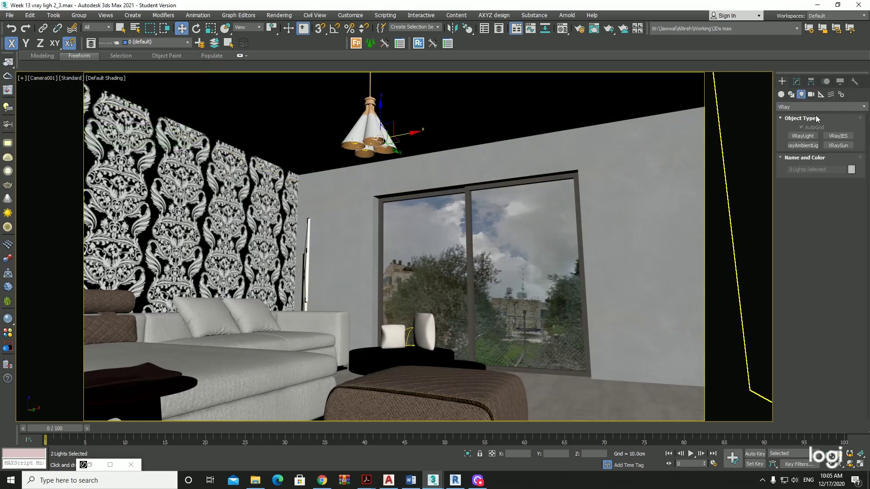
pyautogui.click(799, 107)
pyautogui.click(801, 132)
pyautogui.click(806, 138)
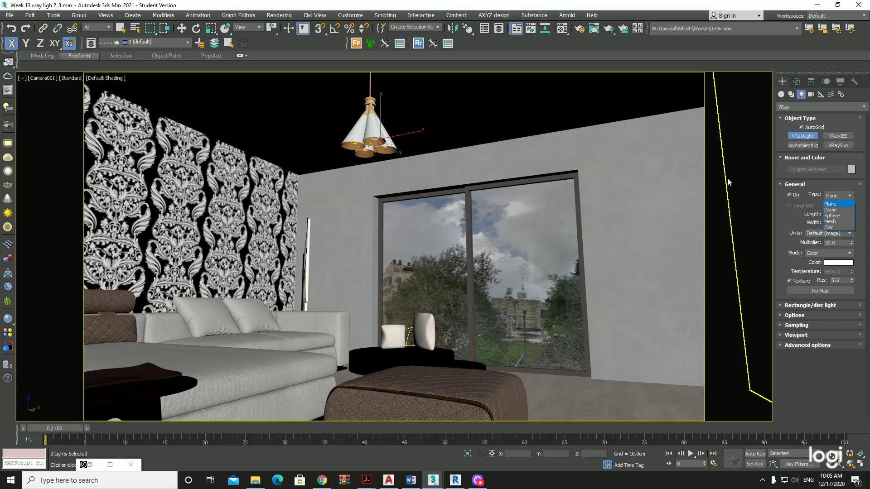
pyautogui.click(835, 205)
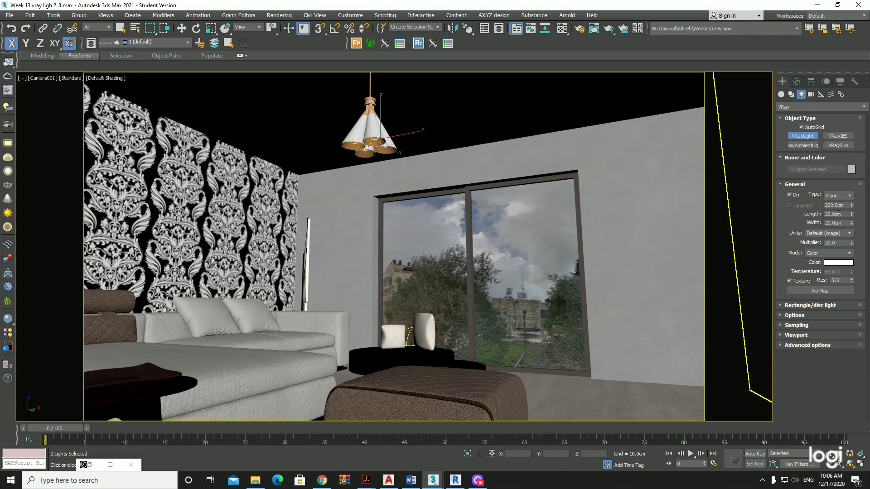
pyautogui.moveTo(674, 138); pyautogui.dragTo(308, 193)
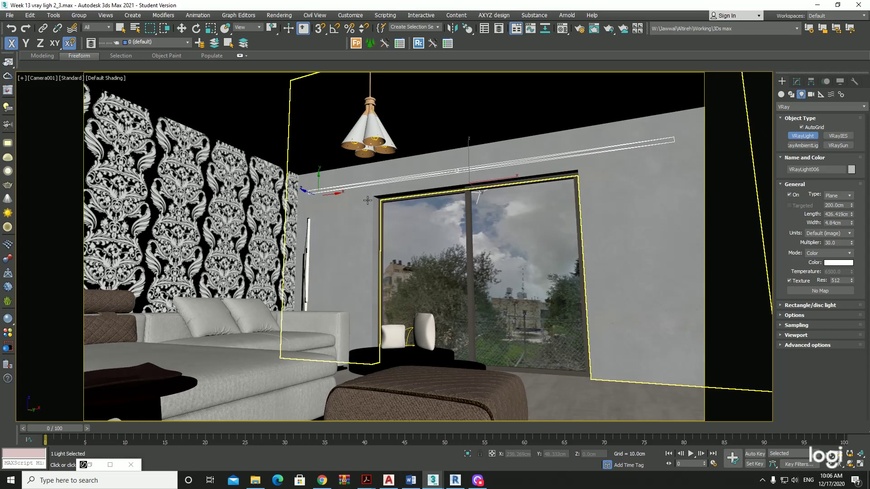
# Step: Move the plane light up the wall toward the ceiling in Perspective view
pyautogui.press('p')
pyautogui.scroll(5, 453, 186)
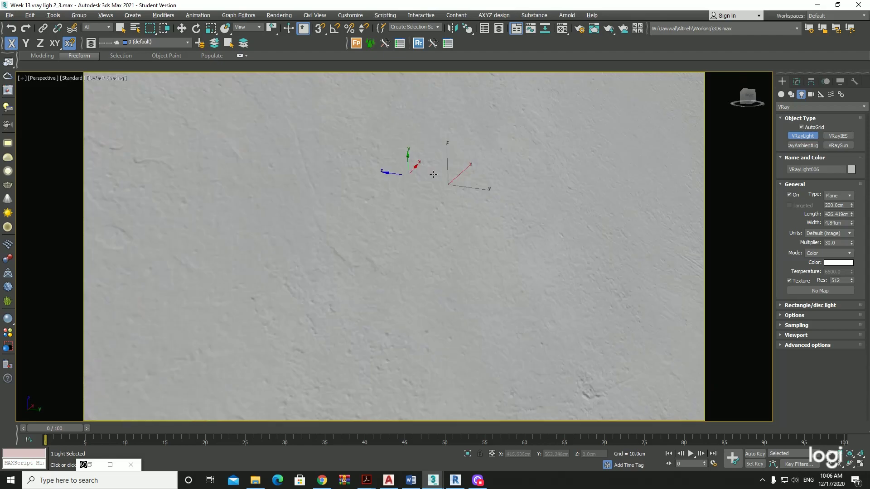
pyautogui.scroll(-5, 448, 182)
pyautogui.press('w')
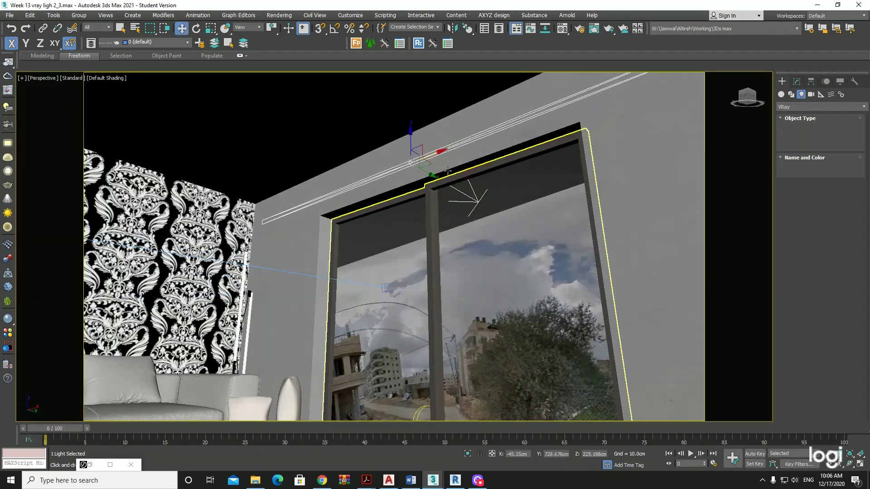
pyautogui.moveTo(425, 169); pyautogui.dragTo(274, 155)
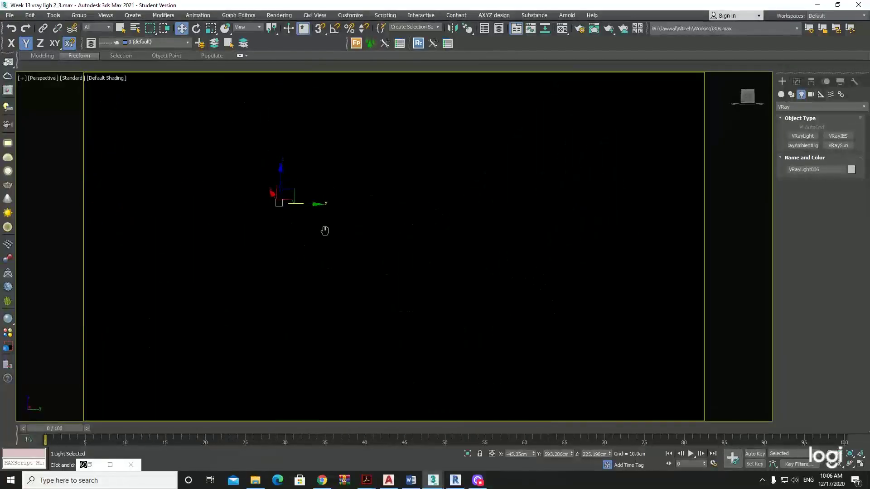
pyautogui.moveTo(326, 229)
pyautogui.mouseDown(button='middle')
pyautogui.moveTo(366, 220)
pyautogui.moveTo(520, 257)
pyautogui.moveTo(589, 254)
pyautogui.mouseUp(button='middle')
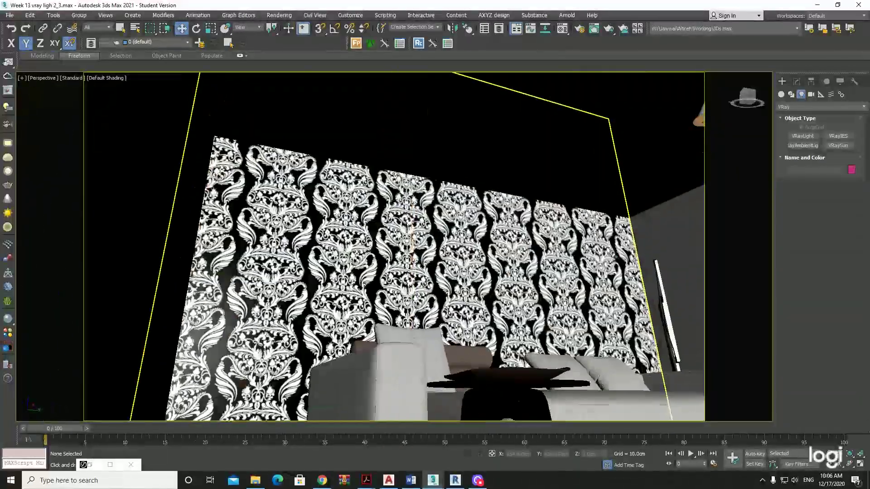
# Step: Create a long, thin box slab along the top edge of the wall
pyautogui.click(780, 94)
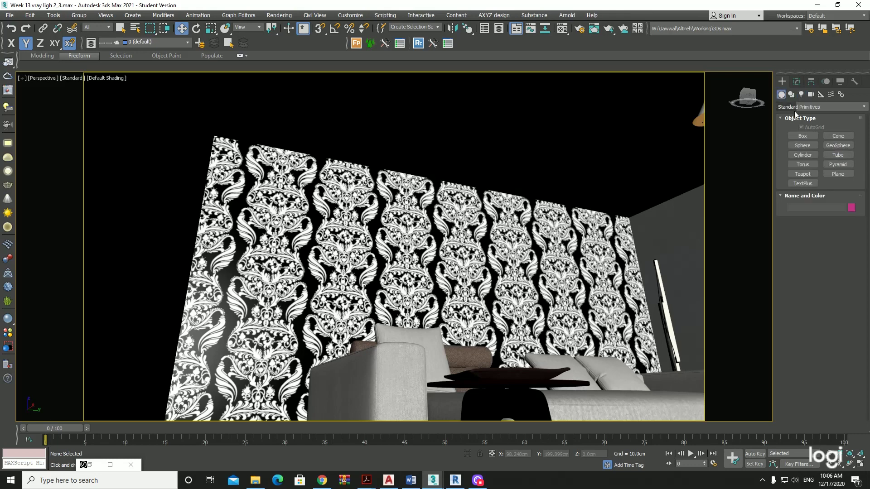
pyautogui.click(803, 136)
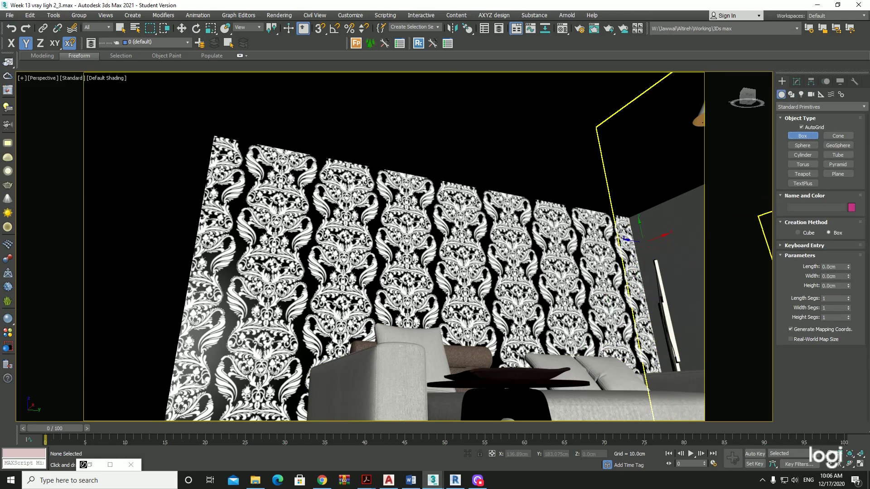
pyautogui.moveTo(627, 239); pyautogui.dragTo(637, 204)
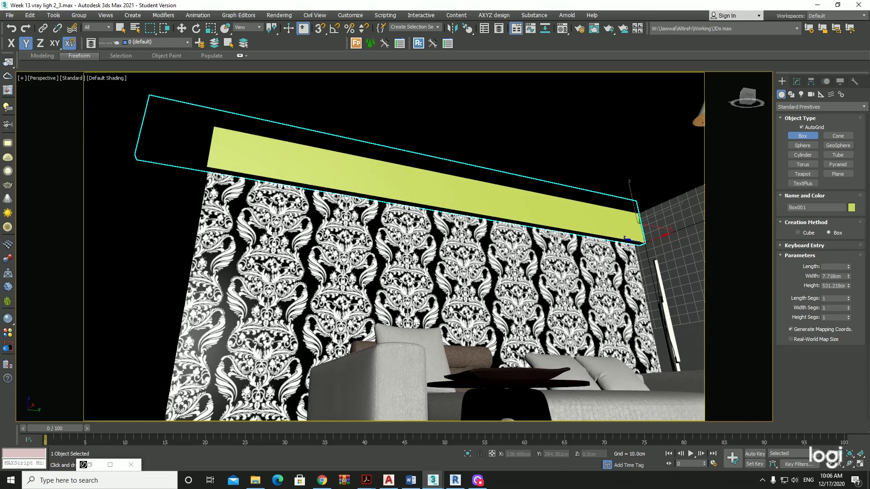
pyautogui.click(534, 230)
pyautogui.press('w')
pyautogui.moveTo(535, 230)
pyautogui.keyDown('alt'); pyautogui.mouseDown(button='middle')
pyautogui.moveTo(569, 337)
pyautogui.moveTo(559, 310)
pyautogui.mouseUp(button='middle'); pyautogui.keyUp('alt')
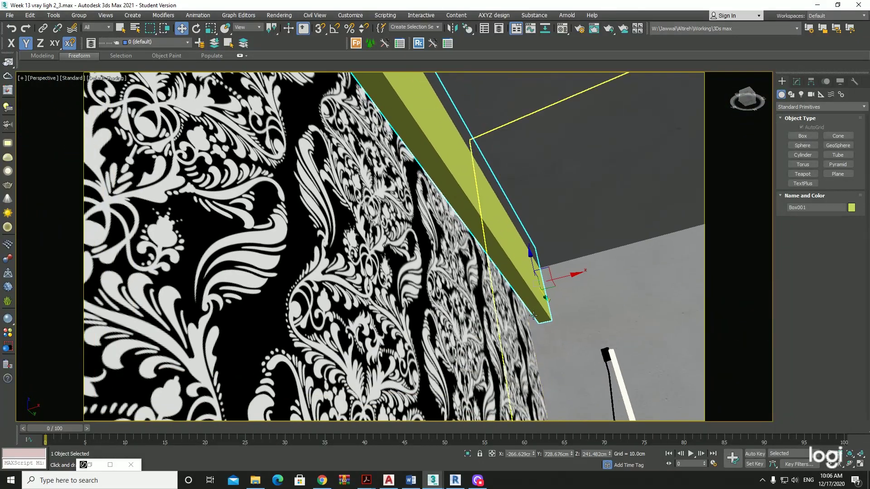
# Step: Sample the wall's grey material in the Material Editor and assign it to the box
pyautogui.press('m')
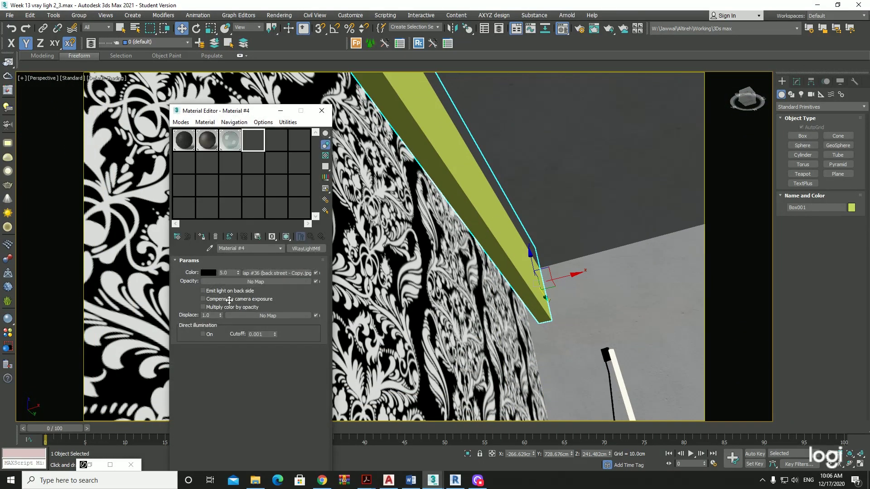
pyautogui.click(210, 248)
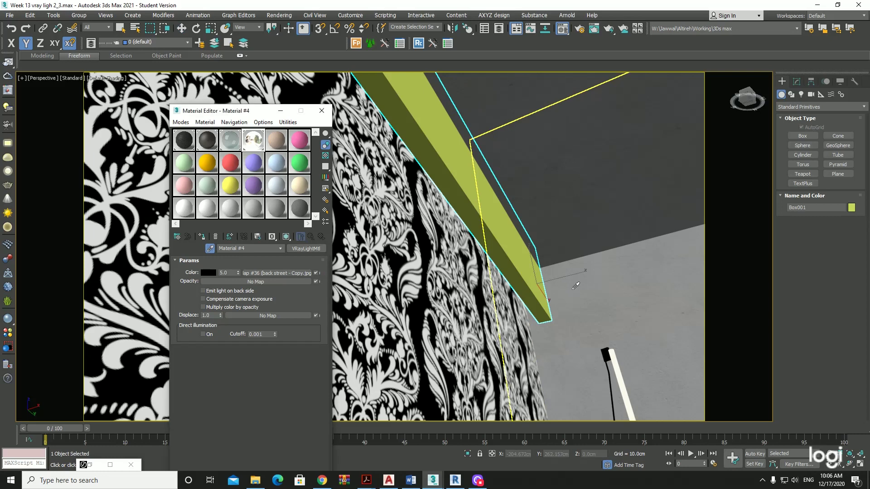
pyautogui.click(528, 269)
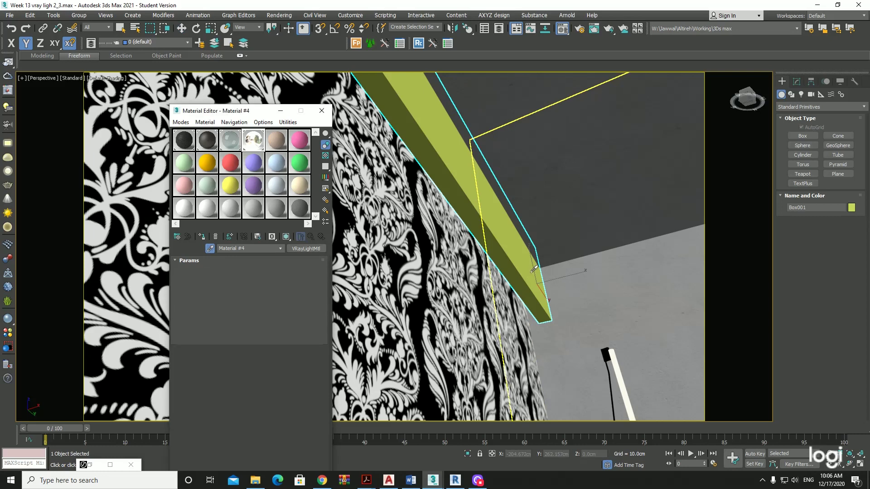
pyautogui.click(202, 237)
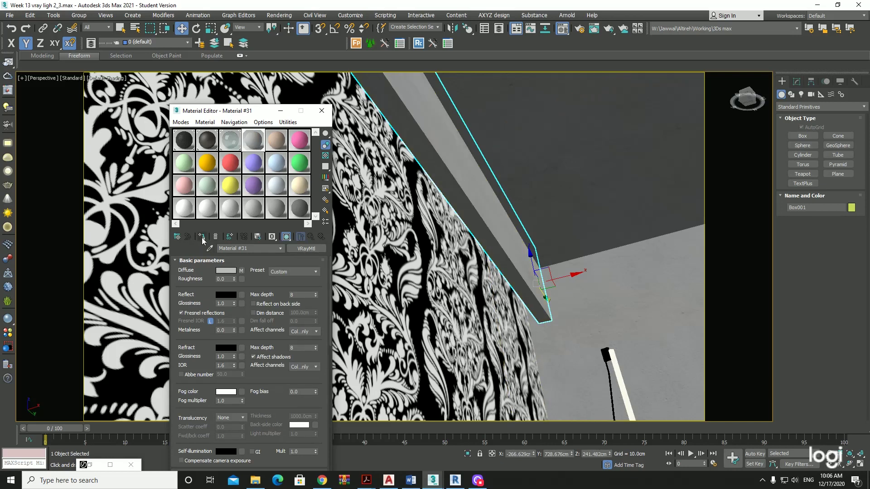
# Step: Copy the wall's UVW Map modifier and paste it onto the beam box
pyautogui.click(589, 182)
pyautogui.click(797, 82)
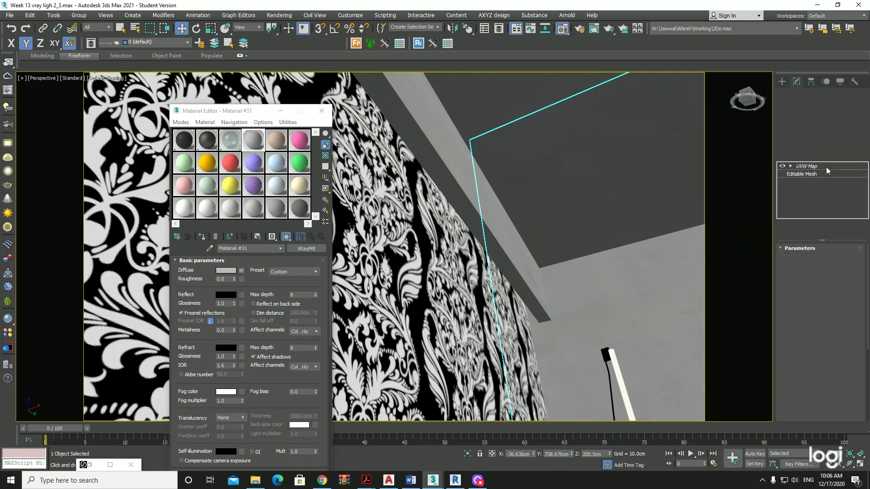
pyautogui.rightClick(826, 170)
pyautogui.click(481, 199)
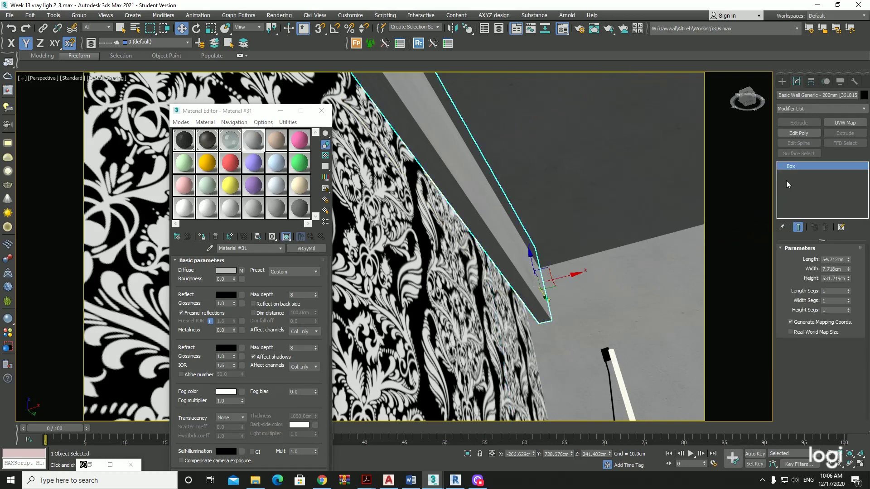
pyautogui.rightClick(787, 184)
pyautogui.click(796, 174)
# Step: Close the Material Editor, maximize the Top view and clear the selection
pyautogui.click(321, 110)
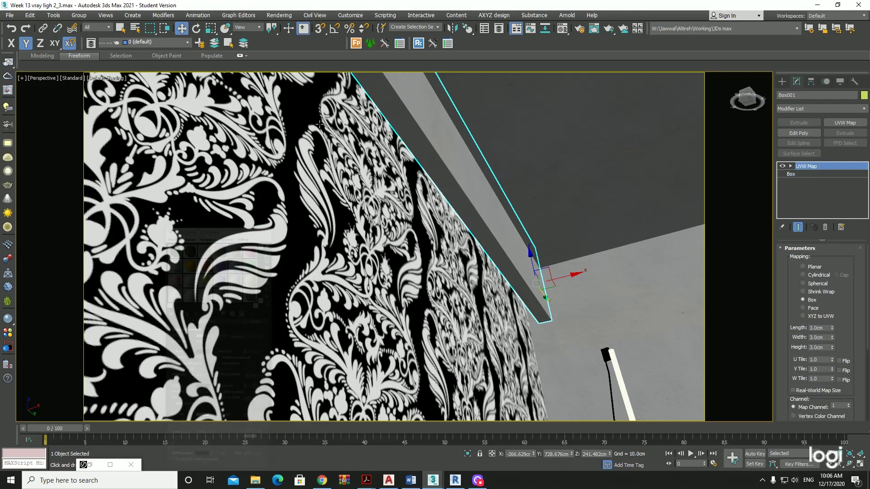
pyautogui.hotkey('alt', 'w')
pyautogui.rightClick(284, 178)
pyautogui.hotkey('alt', 'w')
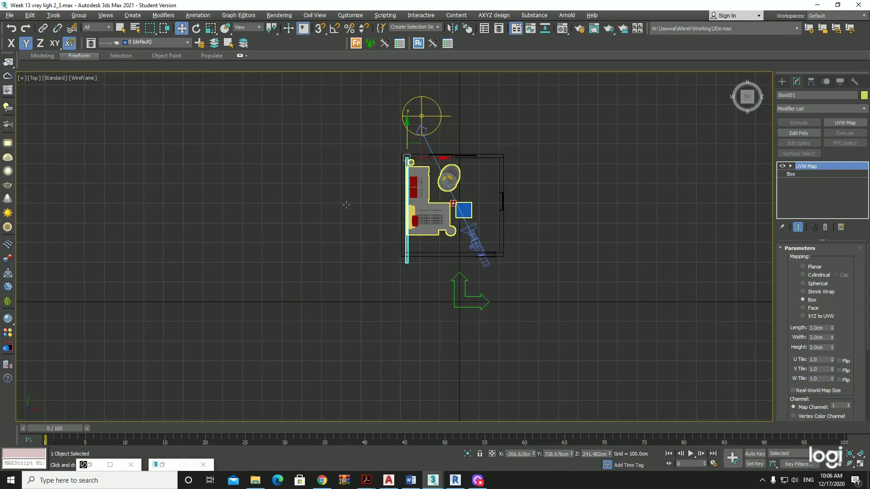
pyautogui.click(346, 205)
pyautogui.scroll(5, 362, 162)
pyautogui.scroll(3, 392, 174)
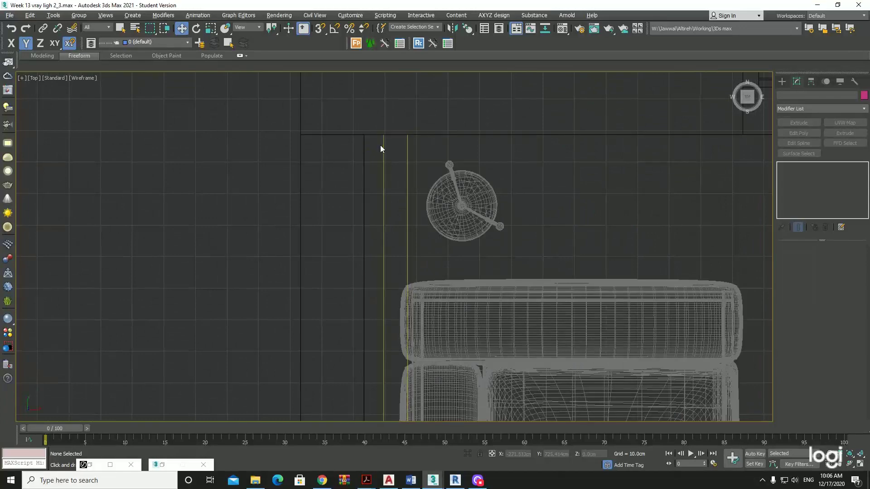
pyautogui.scroll(-5, 481, 178)
pyautogui.scroll(2, 482, 200)
pyautogui.scroll(-4, 482, 201)
pyautogui.scroll(3, 487, 190)
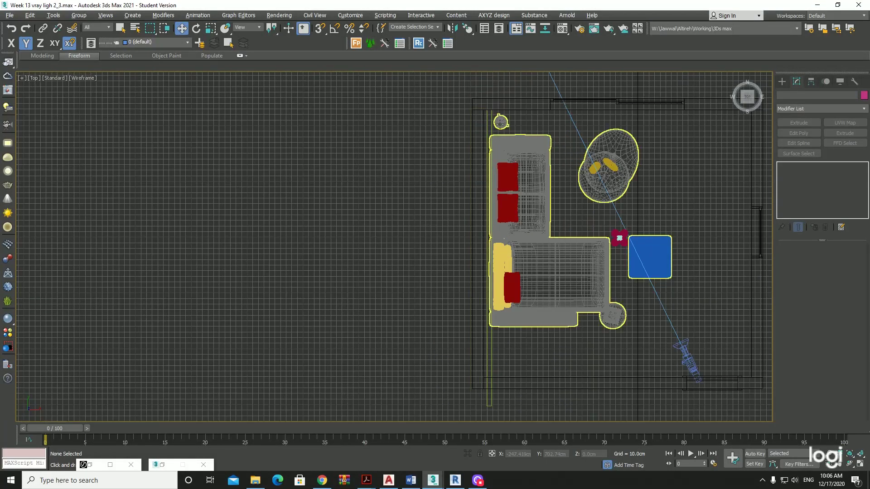
# Step: Start a new VRayLight plane from the Create panel's V-Ray lights
pyautogui.click(782, 82)
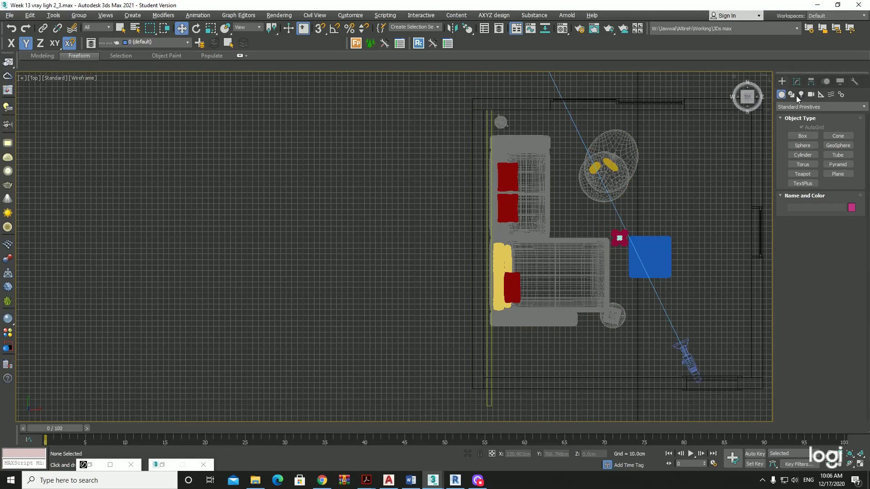
pyautogui.click(794, 96)
pyautogui.click(800, 94)
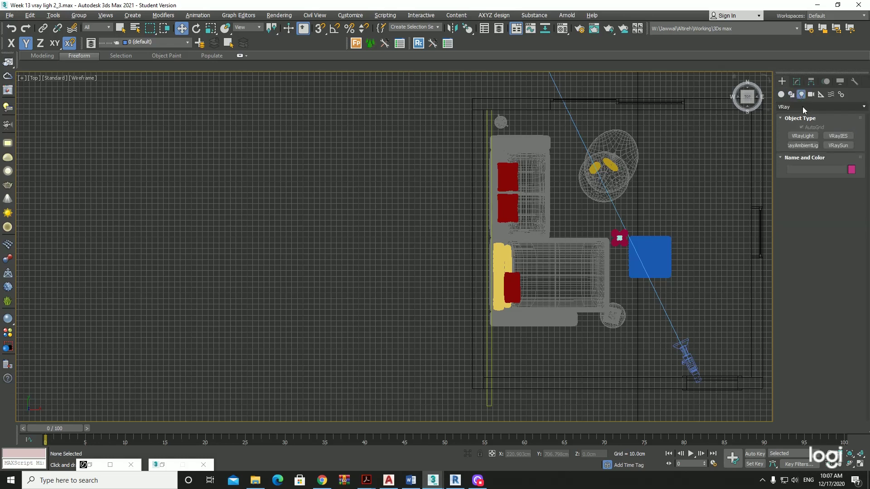
pyautogui.click(803, 136)
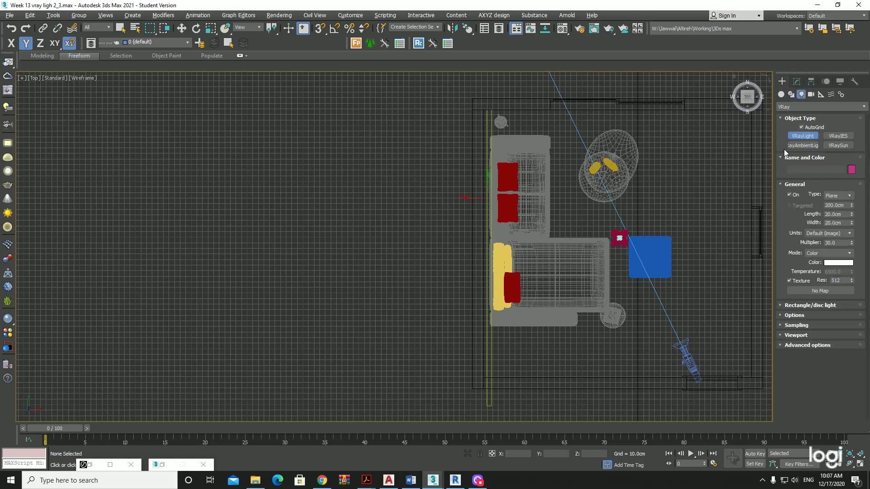
pyautogui.scroll(4, 488, 147)
pyautogui.scroll(2, 488, 148)
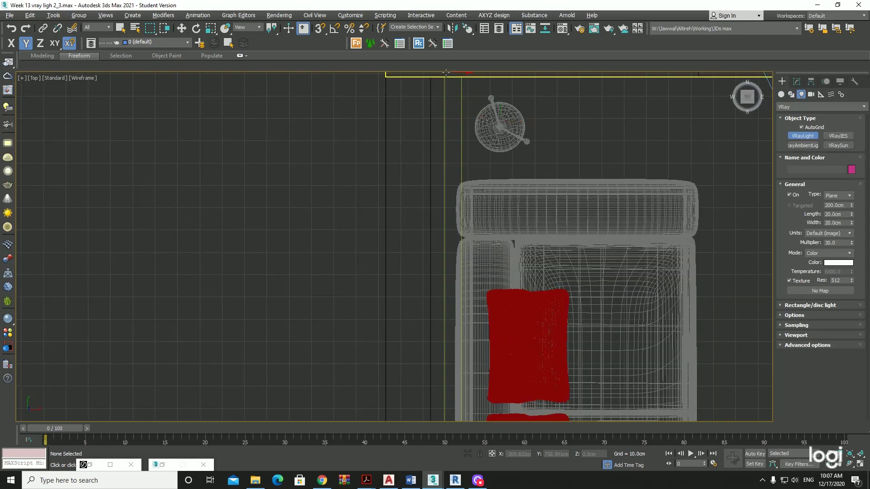
pyautogui.scroll(3, 489, 148)
pyautogui.scroll(2, 489, 147)
pyautogui.scroll(2, 477, 133)
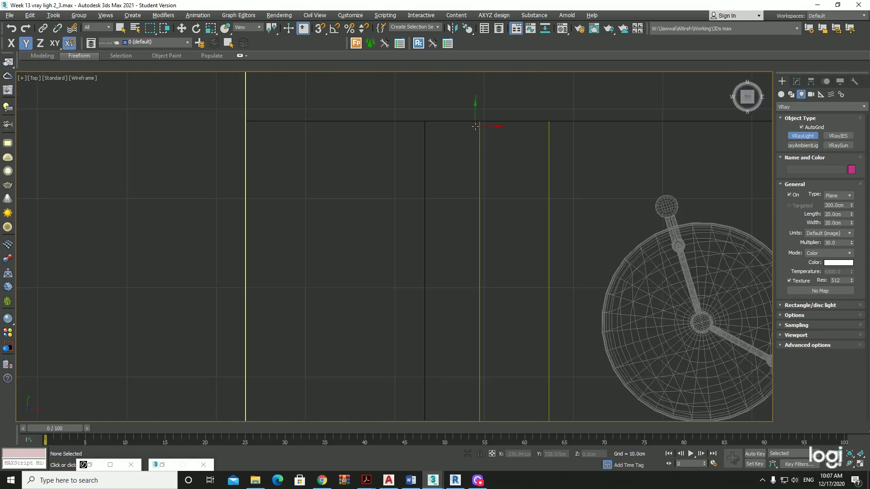
# Step: Draw the plane light in Top view as a thin strip along the wall
pyautogui.moveTo(476, 127); pyautogui.dragTo(459, 210)
pyautogui.scroll(-3, 547, 140)
pyautogui.scroll(-3, 550, 136)
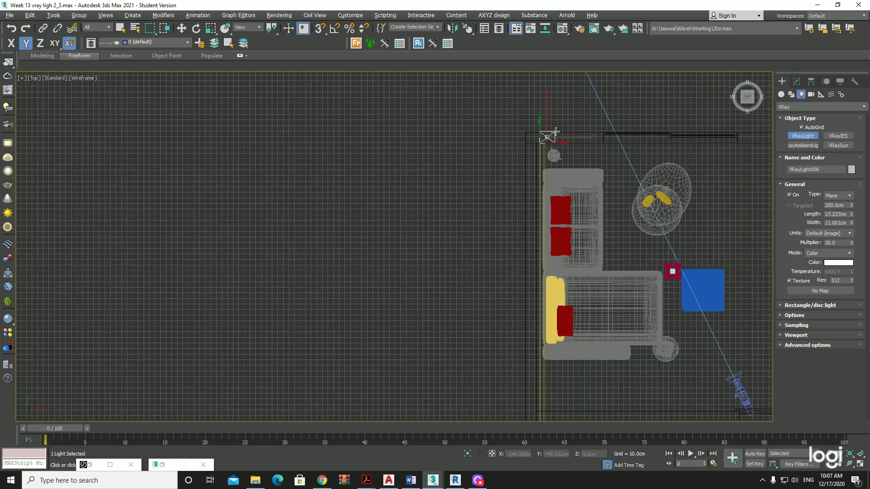
pyautogui.moveTo(539, 144)
pyautogui.mouseDown()
pyautogui.moveTo(611, 292)
pyautogui.moveTo(547, 310)
pyautogui.mouseUp()
pyautogui.scroll(-4, 634, 317)
pyautogui.scroll(2, 589, 326)
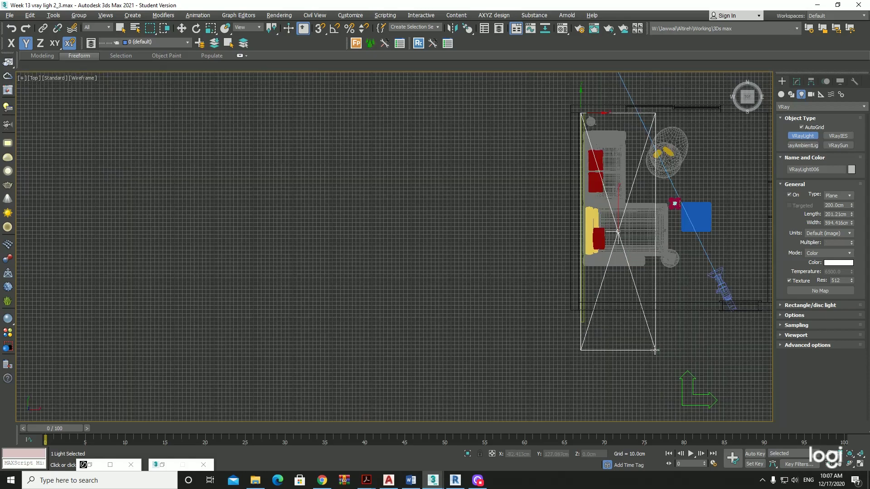
pyautogui.scroll(2, 546, 309)
pyautogui.scroll(2, 566, 254)
pyautogui.scroll(2, 540, 152)
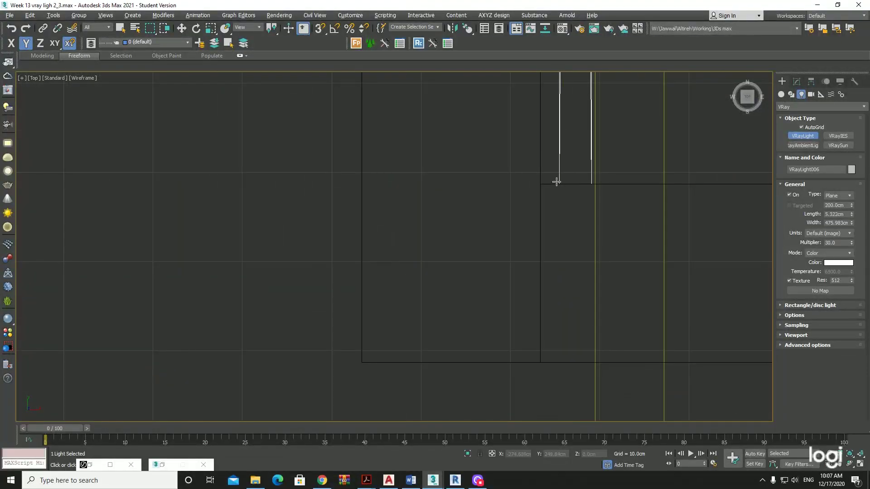
pyautogui.moveTo(547, 309); pyautogui.dragTo(549, 180)
pyautogui.scroll(-2, 499, 203)
pyautogui.scroll(-3, 459, 136)
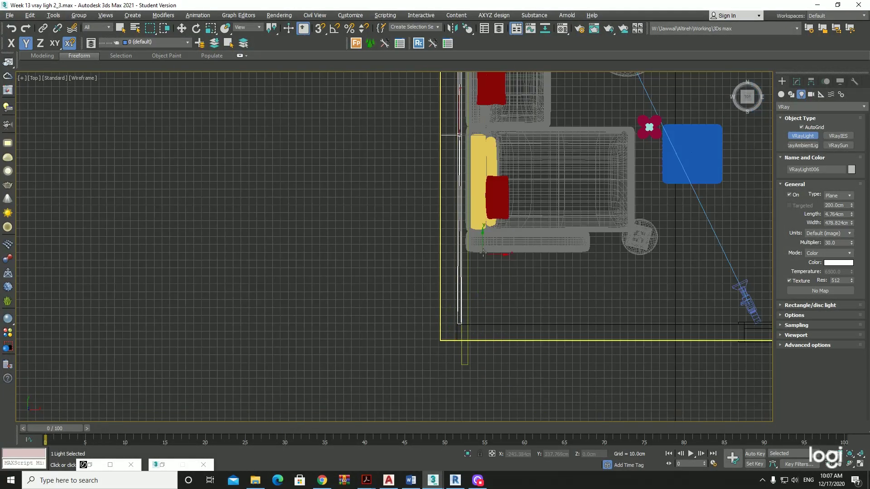
pyautogui.press('w')
# Step: Lower the strip light about 44.9 cm below the ceiling in the Front view
pyautogui.hotkey('alt', 'w')
pyautogui.hotkey('alt', 'w')
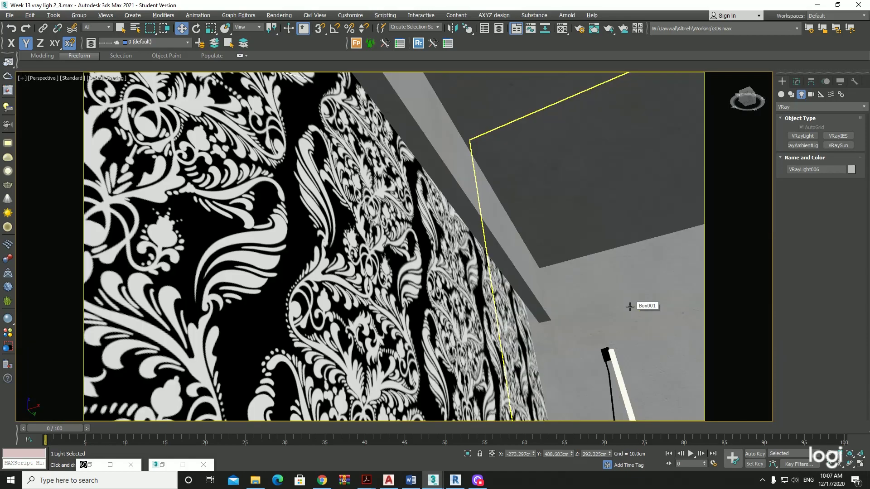
pyautogui.hotkey('alt', 'w')
pyautogui.rightClick(588, 183)
pyautogui.press('z')
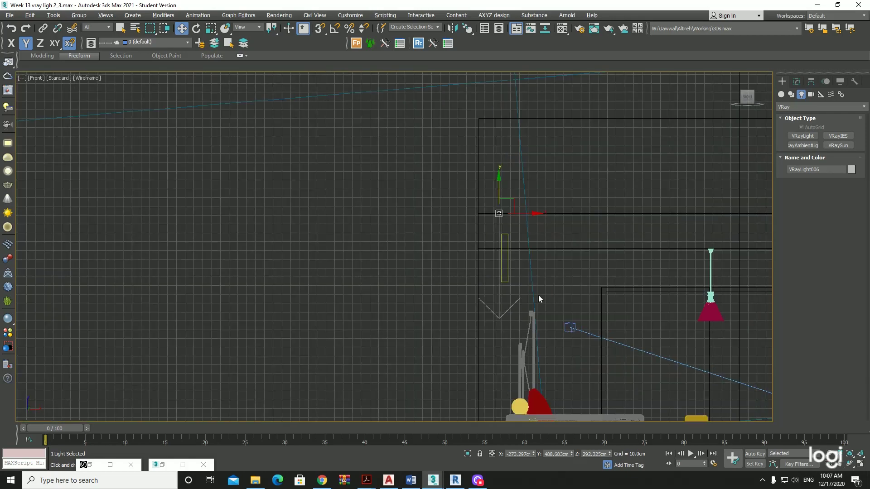
pyautogui.moveTo(482, 212); pyautogui.dragTo(478, 376)
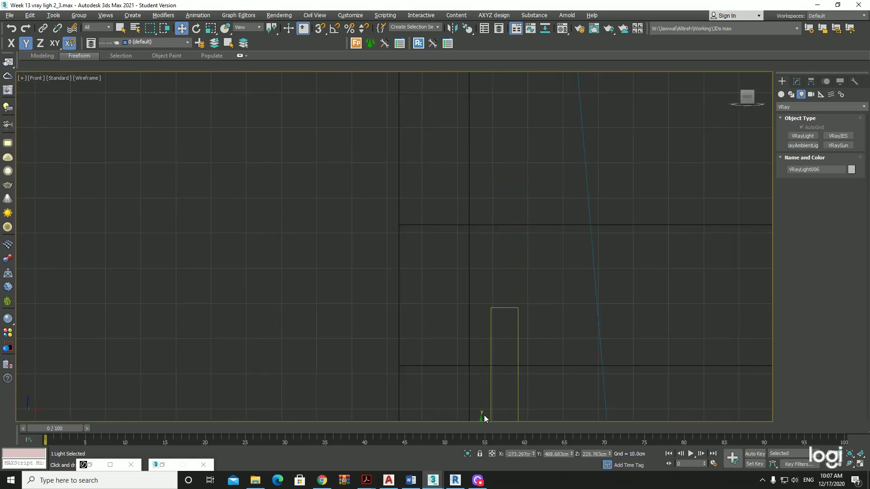
pyautogui.moveTo(485, 415); pyautogui.dragTo(508, 205, button='middle')
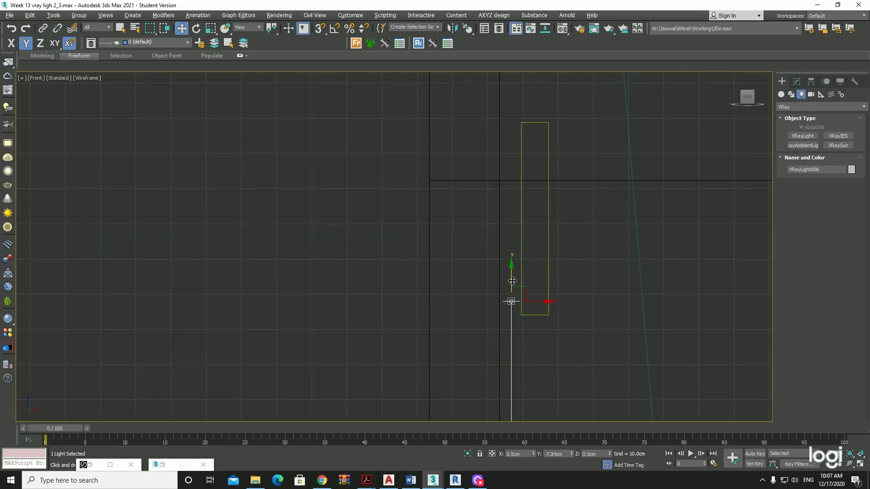
pyautogui.hotkey('alt', 'w')
pyautogui.hotkey('alt', 'w')
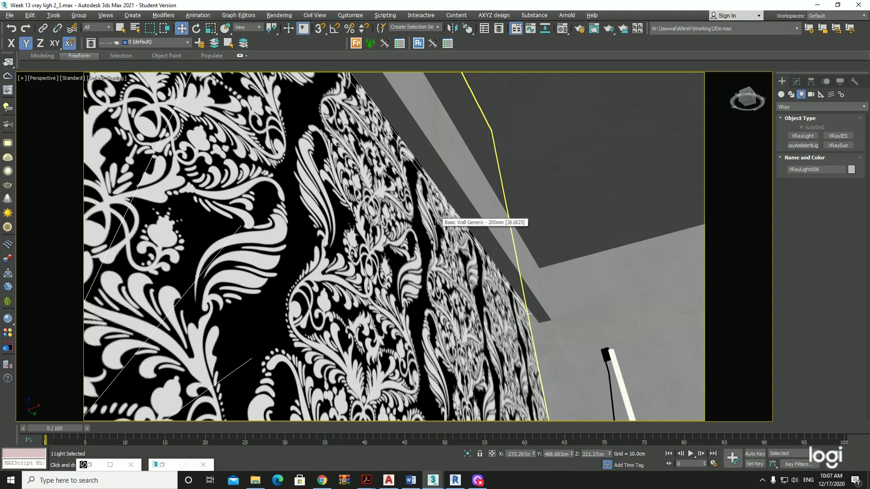
# Step: Switch to the Camera001 view and start a V-Ray test render of the room
pyautogui.press('c')
pyautogui.moveTo(220, 175); pyautogui.dragTo(73, 108)
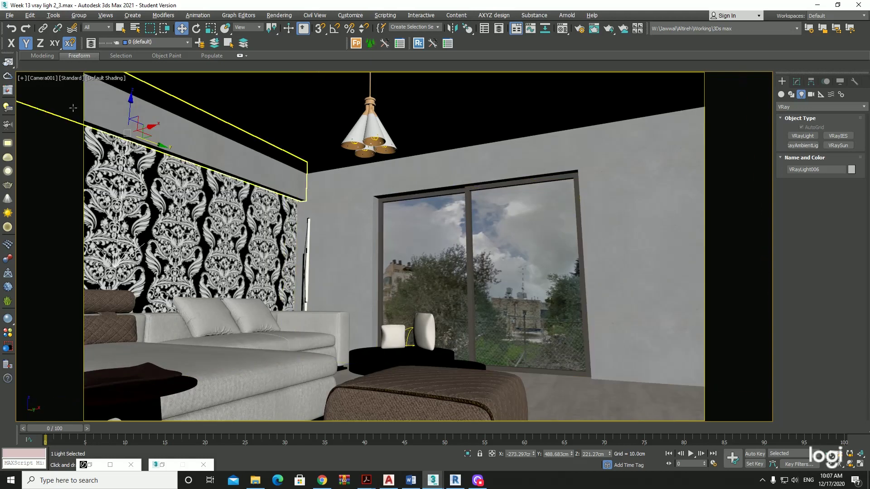
pyautogui.click(8, 92)
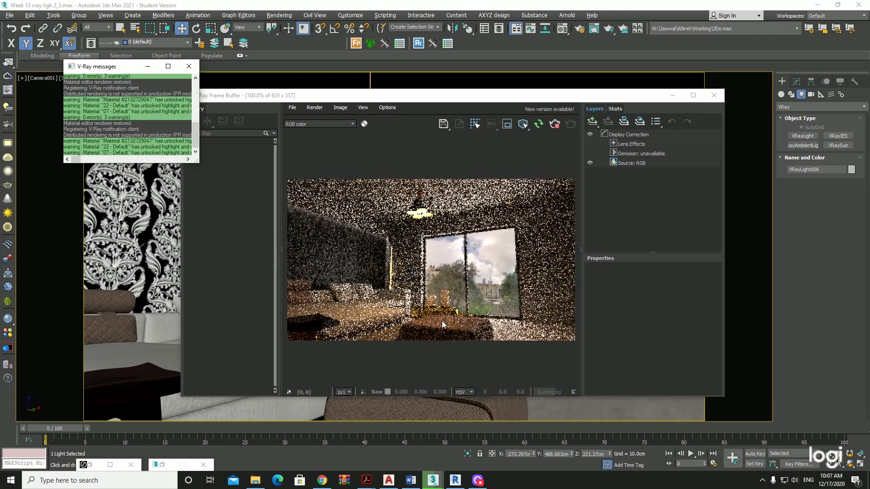
# Step: Limit rendering to a region over the top-left wall and show the light's Modify settings
pyautogui.click(506, 124)
pyautogui.moveTo(287, 179); pyautogui.dragTo(387, 271)
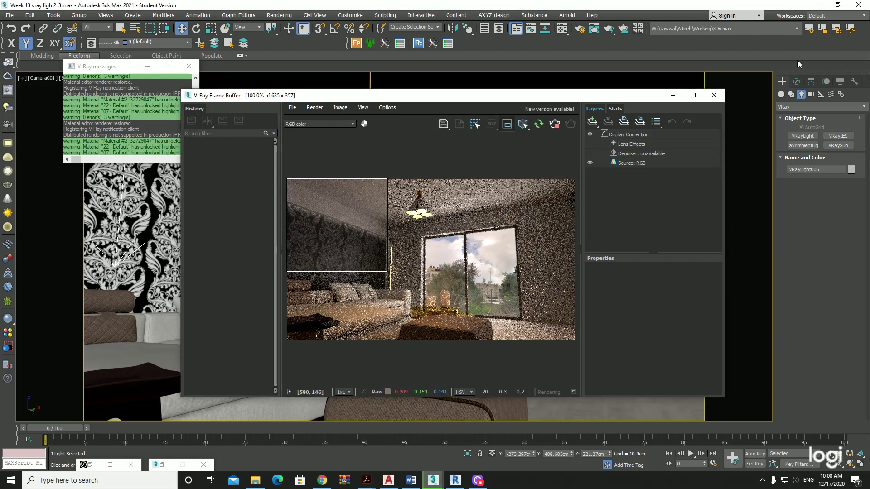
pyautogui.click(797, 81)
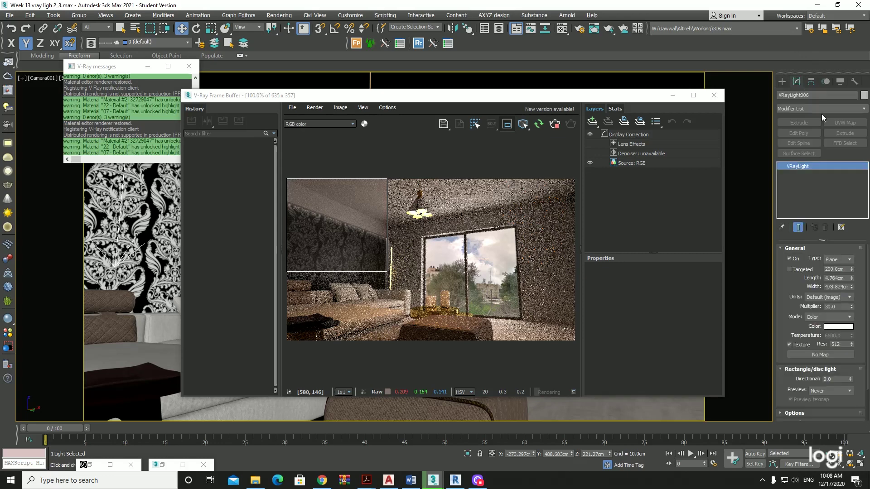
# Step: Set the strip light to Temperature mode at 3000 K with multiplier 80
pyautogui.click(830, 327)
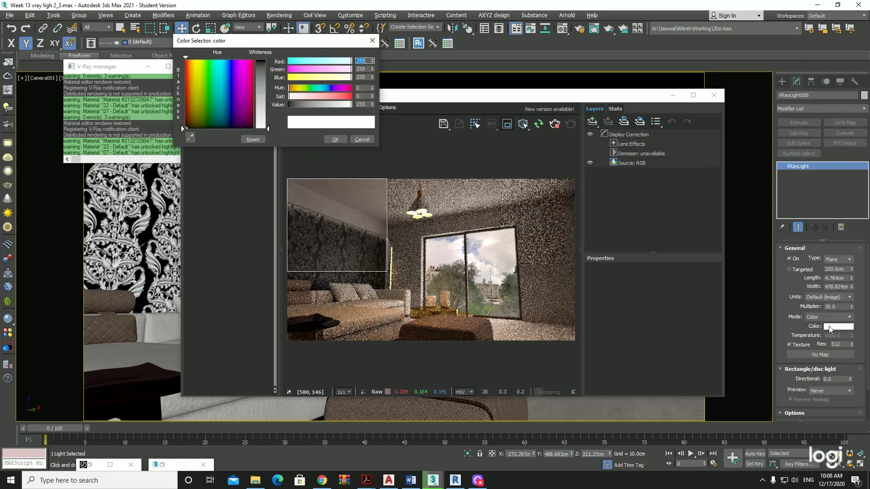
pyautogui.click(361, 140)
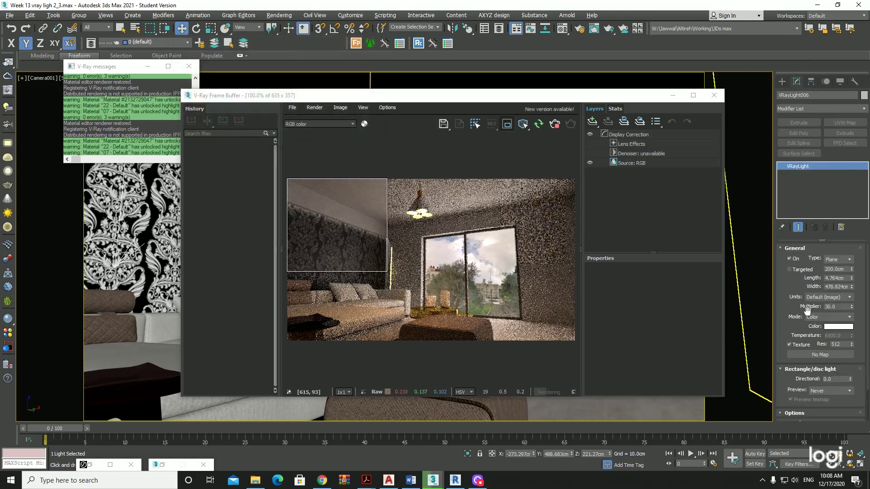
pyautogui.click(829, 317)
pyautogui.click(830, 331)
pyautogui.doubleClick(832, 335)
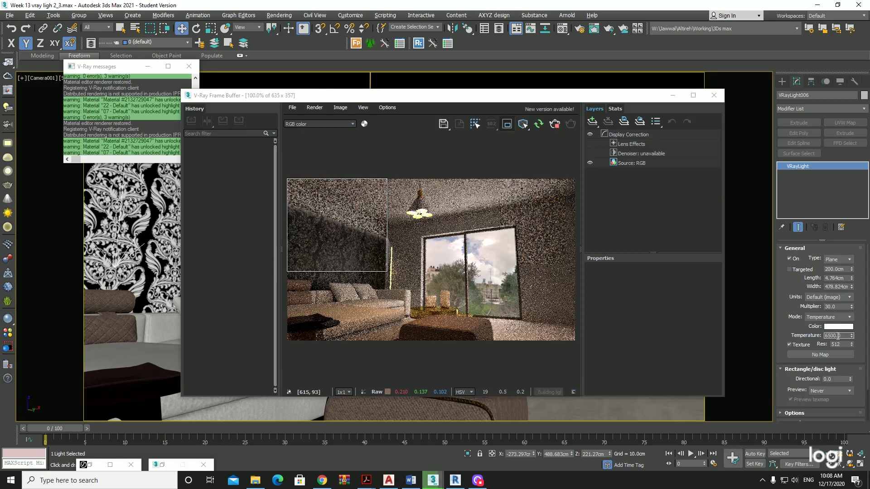
pyautogui.write('25')
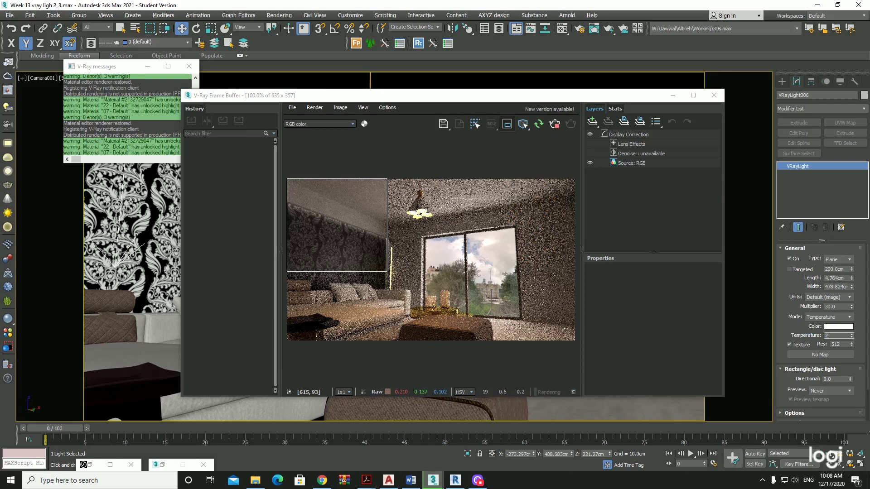
pyautogui.press('Return')
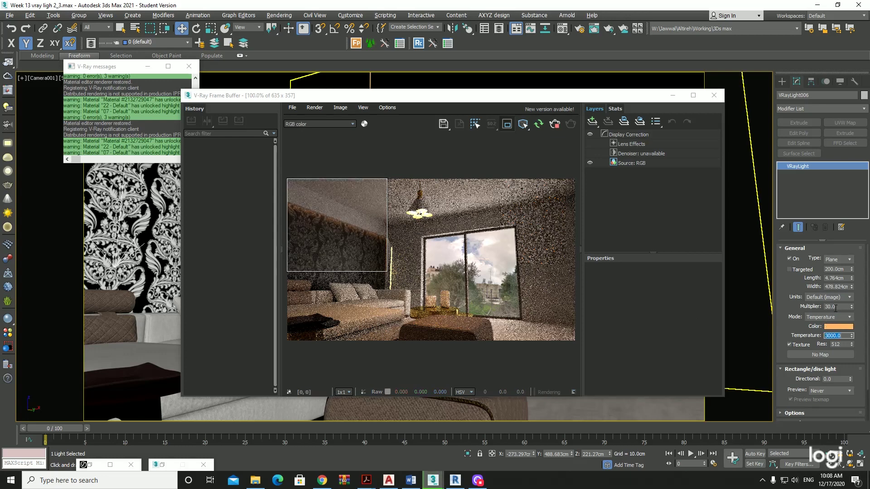
pyautogui.doubleClick(832, 306)
pyautogui.write('8')
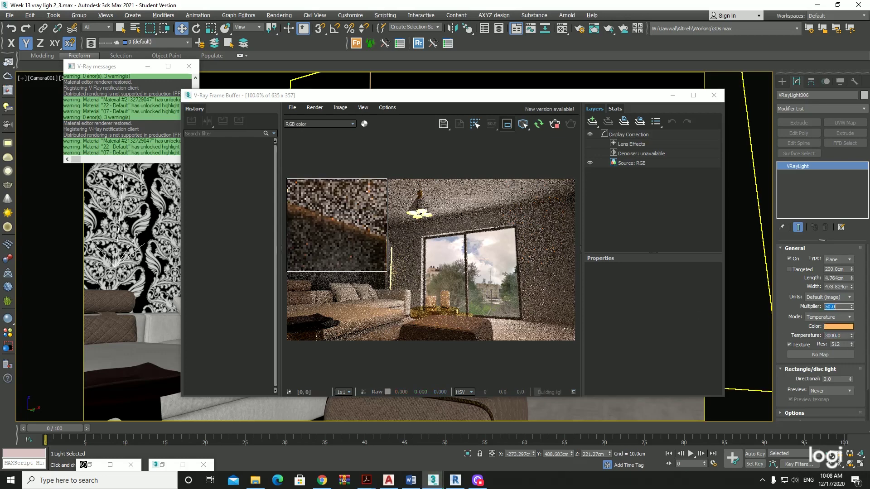
pyautogui.write('0')
pyautogui.press('Return')
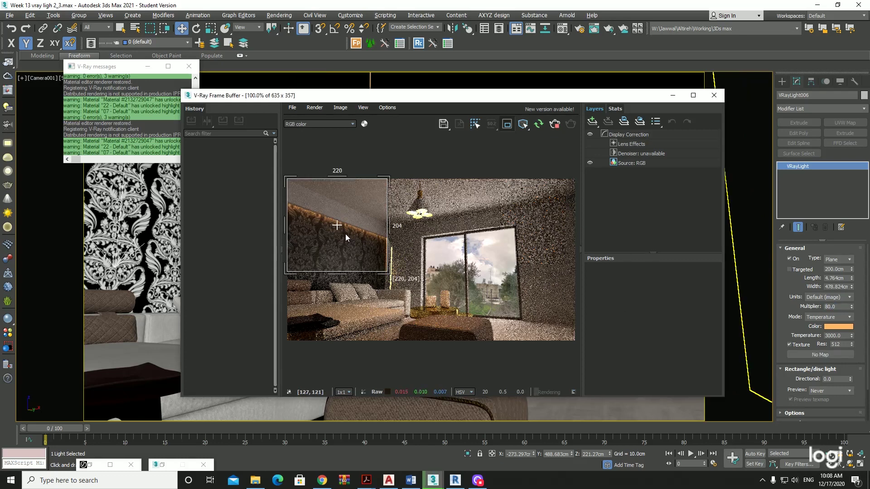
# Step: Redraw the render region over the lit wall and ceiling near the pendant
pyautogui.moveTo(410, 199); pyautogui.dragTo(356, 266)
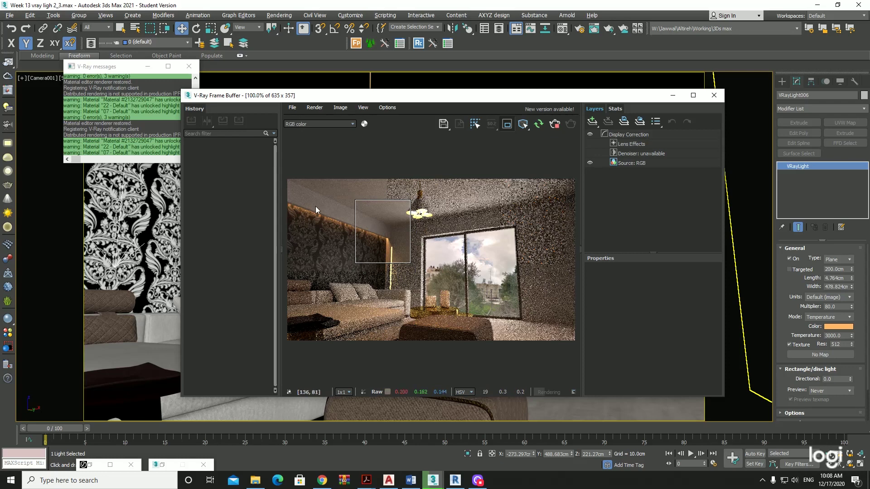
pyautogui.scroll(1, 349, 210)
pyautogui.moveTo(472, 192); pyautogui.dragTo(336, 313)
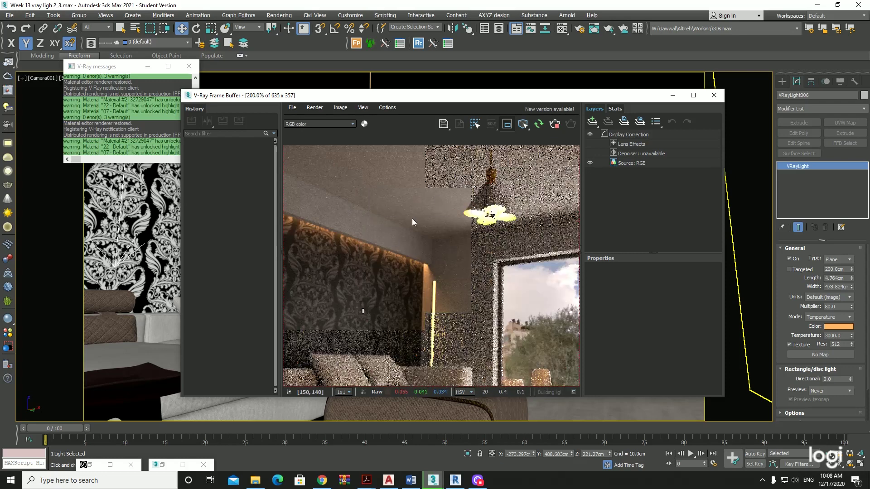
pyautogui.moveTo(288, 190); pyautogui.dragTo(478, 337)
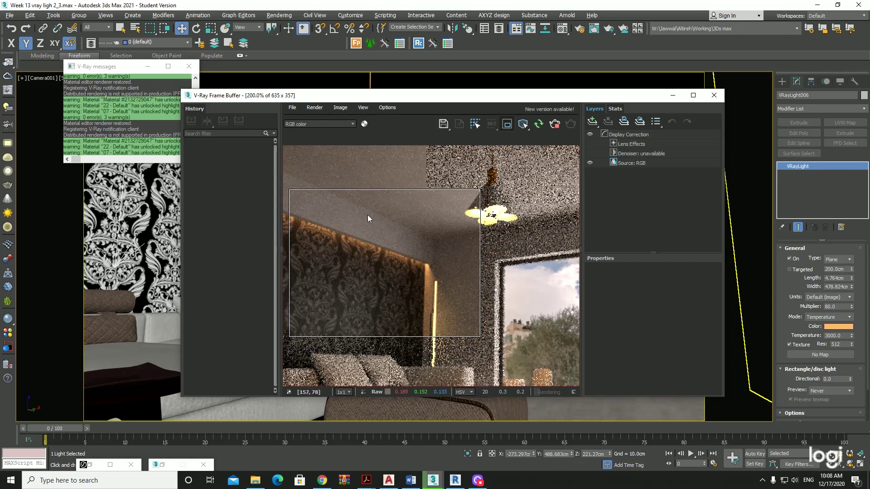
pyautogui.scroll(-1, 437, 251)
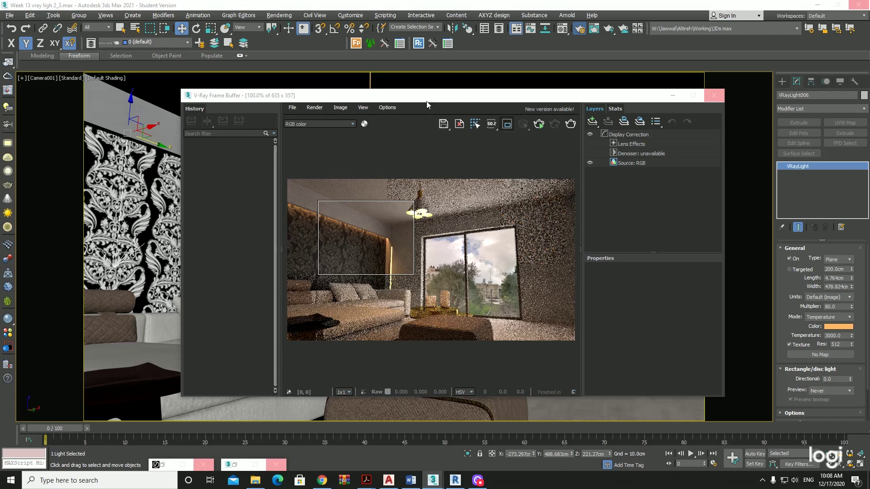
# Step: Switch V-Ray GI to Advanced and enable ambient occlusion at 0.8 with a 10 cm radius
pyautogui.press('F10')
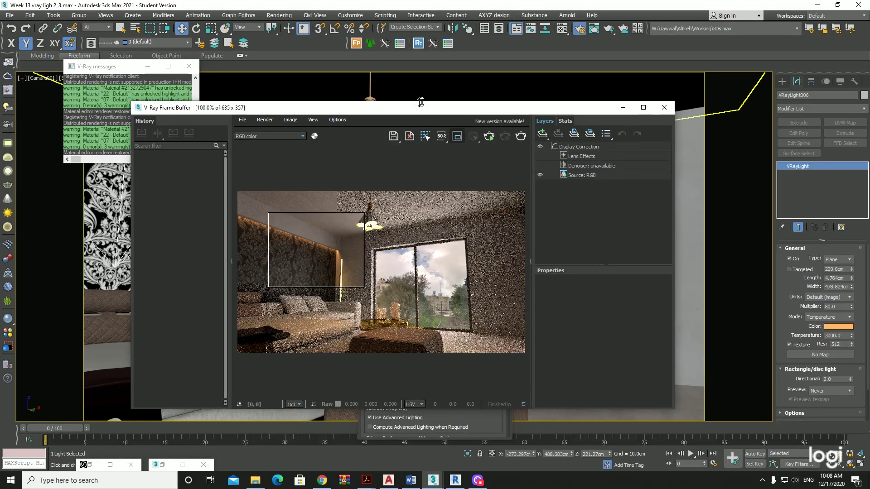
pyautogui.click(425, 110)
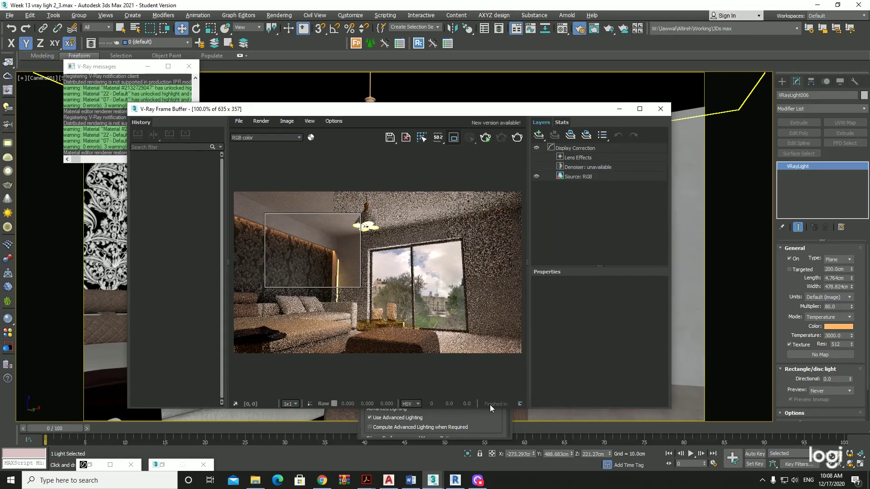
pyautogui.click(490, 411)
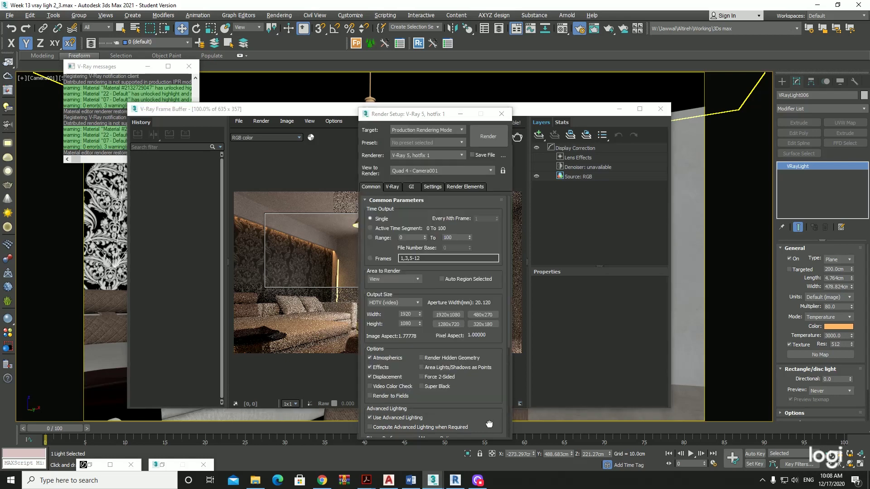
pyautogui.click(406, 188)
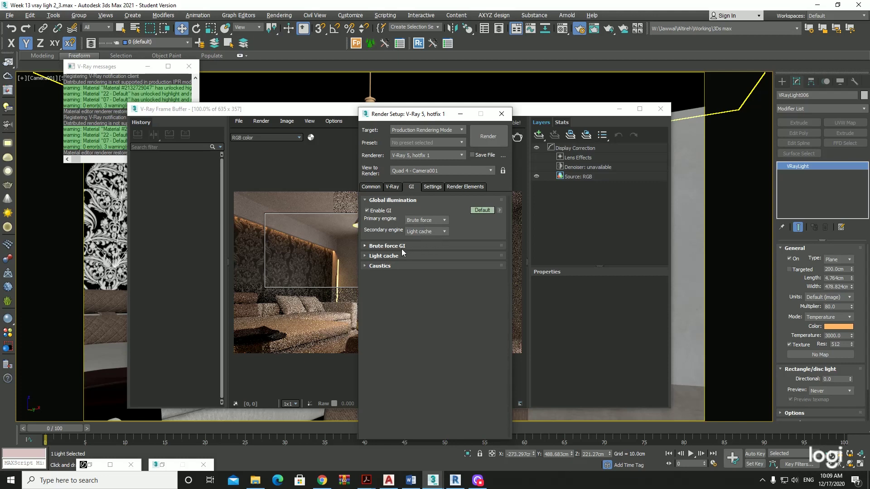
pyautogui.click(482, 210)
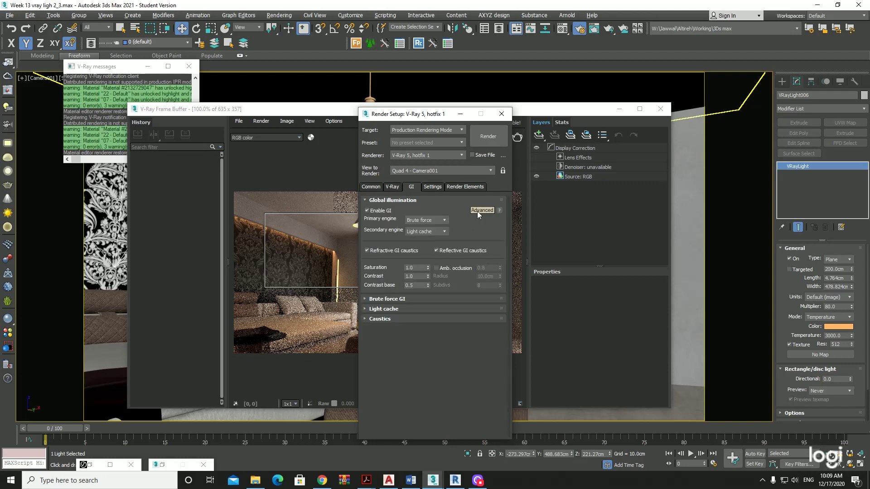
pyautogui.click(456, 270)
pyautogui.doubleClick(481, 277)
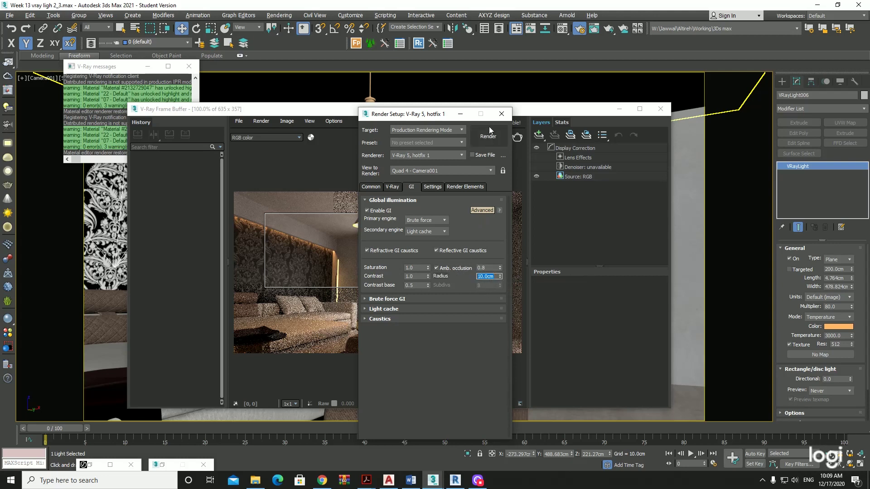
pyautogui.click(501, 113)
# Step: Render only a region drawn around the wall corner near the lamp
pyautogui.scroll(1, 310, 247)
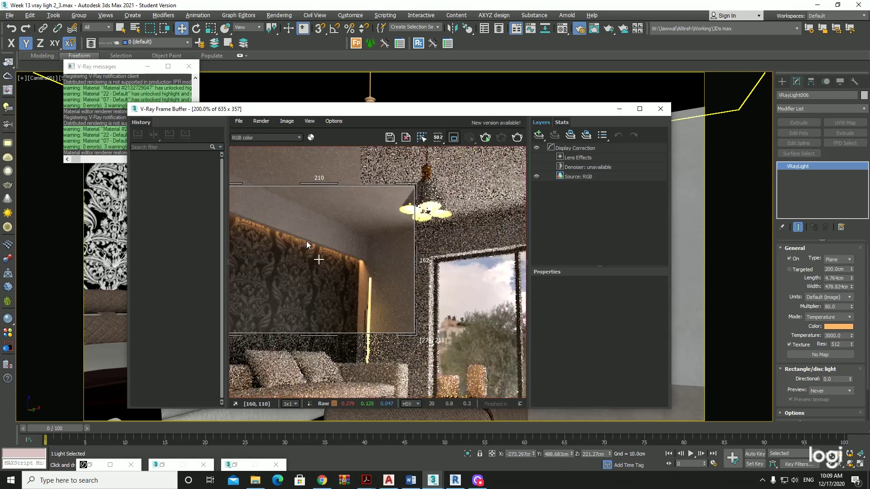
pyautogui.moveTo(379, 275); pyautogui.dragTo(302, 167)
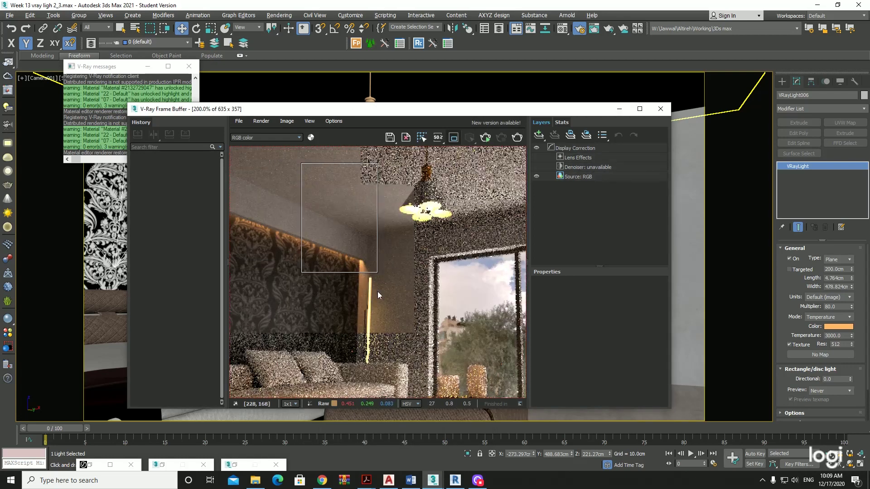
pyautogui.moveTo(392, 269); pyautogui.dragTo(330, 182)
pyautogui.moveTo(392, 269); pyautogui.dragTo(398, 297)
pyautogui.moveTo(363, 236)
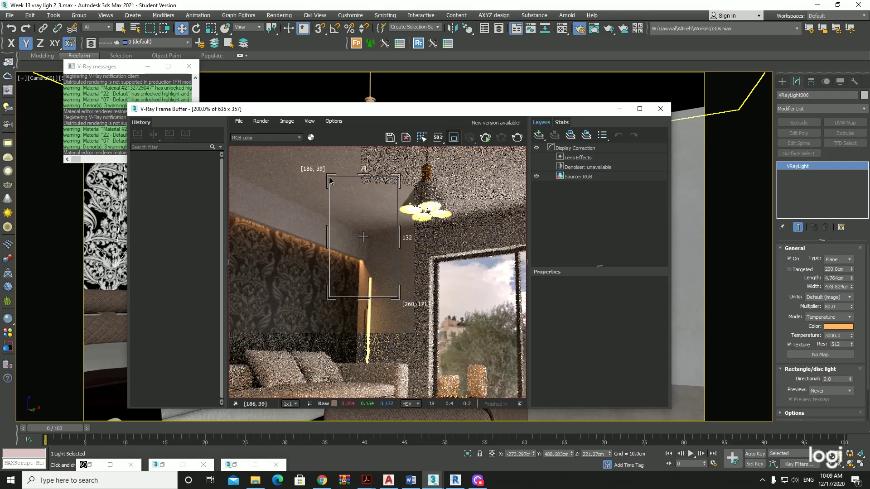
pyautogui.click(491, 137)
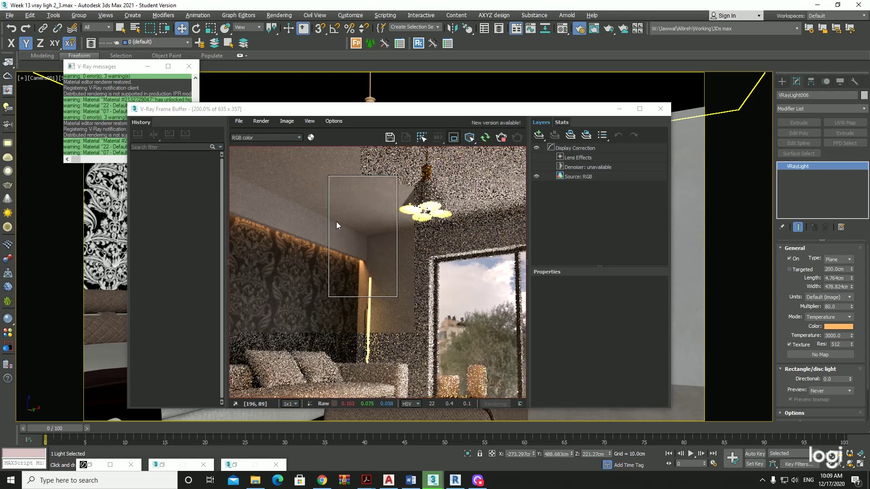
# Step: Turn off Region render and restart a full-frame render
pyautogui.scroll(-2, 362, 236)
pyautogui.scroll(1, 349, 242)
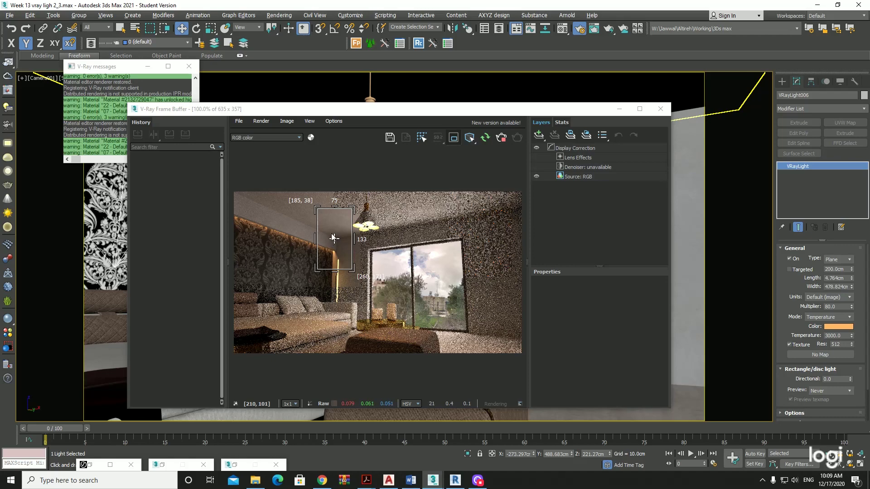
pyautogui.click(454, 141)
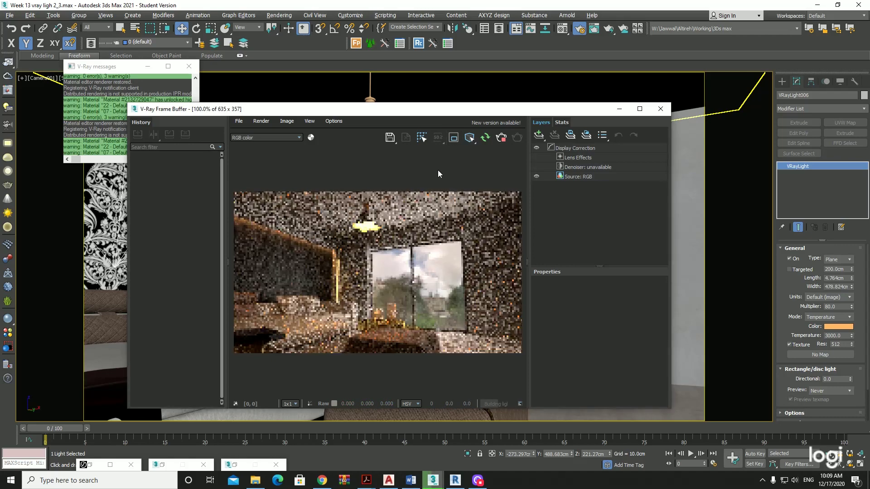
# Step: Maximize the V-Ray frame buffer and inspect the render zoomed and at 100%
pyautogui.doubleClick(442, 111)
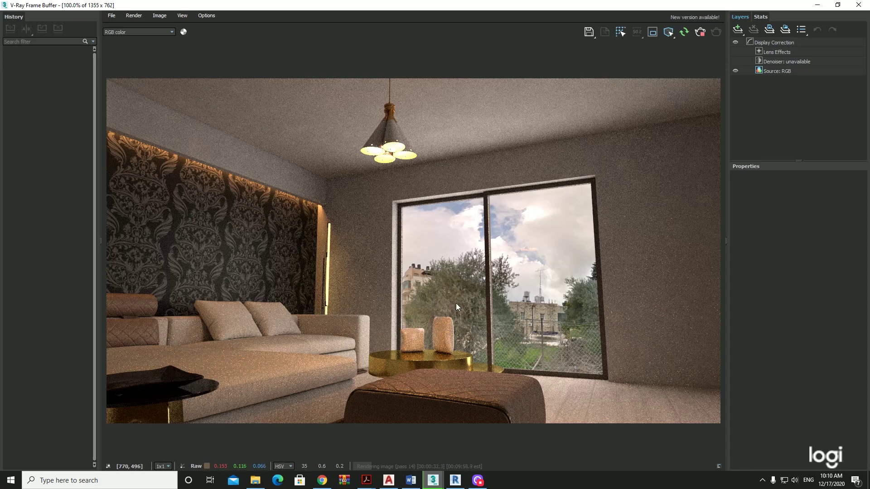
pyautogui.scroll(-2, 446, 278)
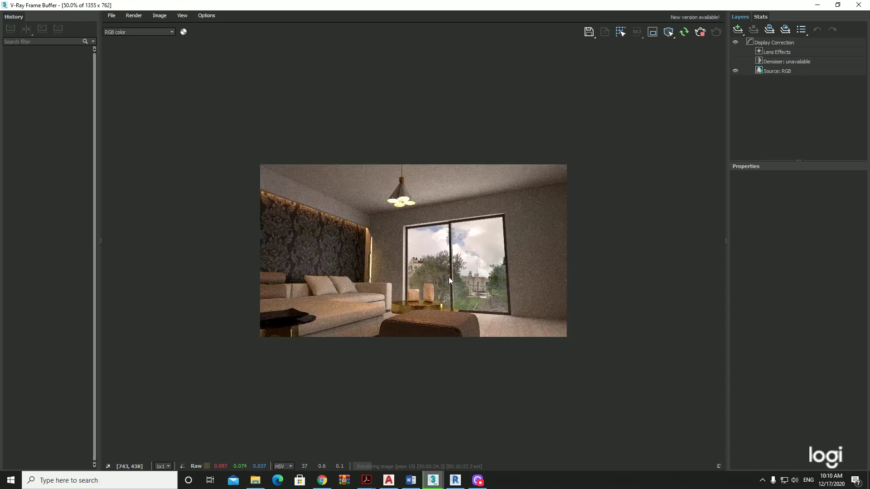
pyautogui.doubleClick(476, 318)
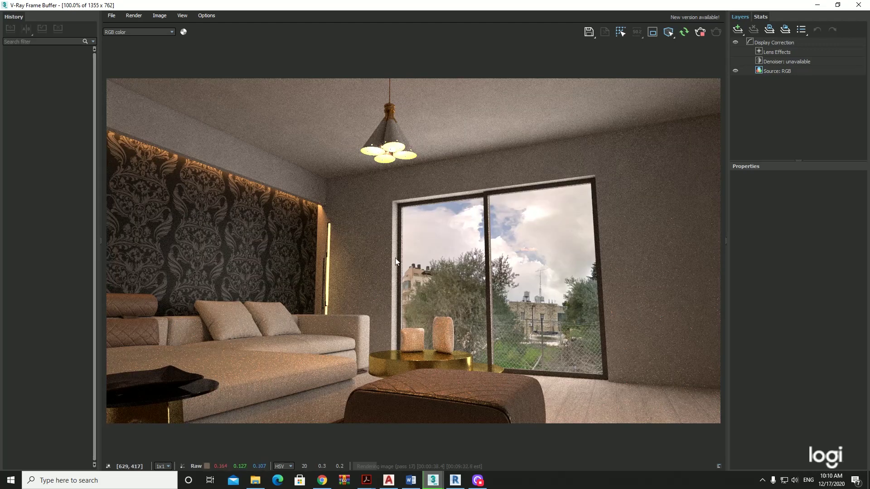
pyautogui.scroll(-2, 275, 198)
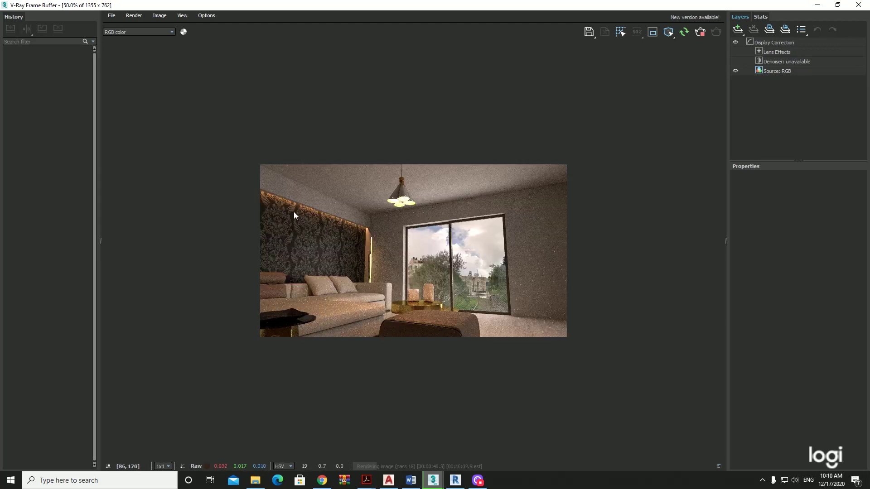
pyautogui.doubleClick(527, 243)
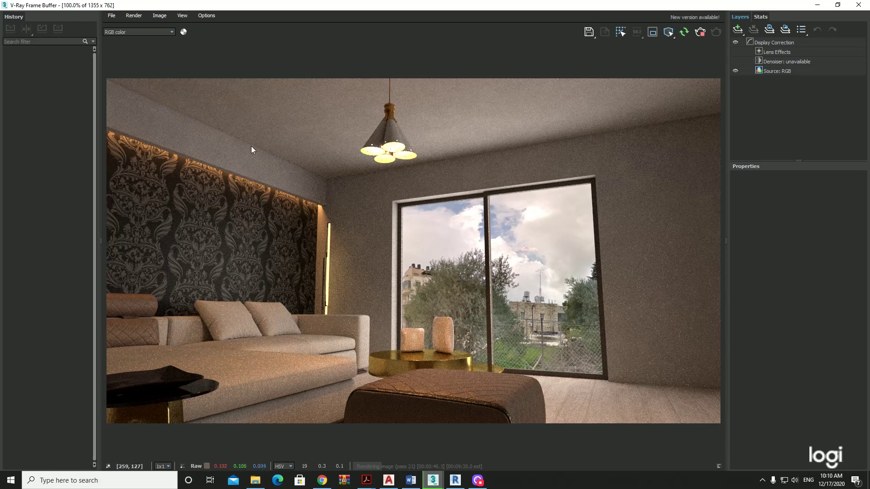
# Step: Stop the 1355x762 render at 00:01:41.5 and close the frame buffer
pyautogui.scroll(-2, 407, 336)
pyautogui.doubleClick(410, 323)
pyautogui.scroll(-1, 354, 281)
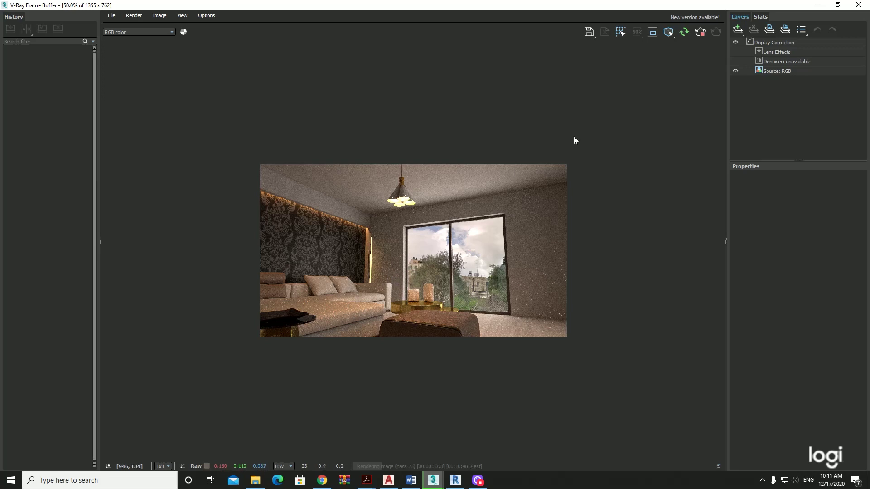
pyautogui.click(700, 32)
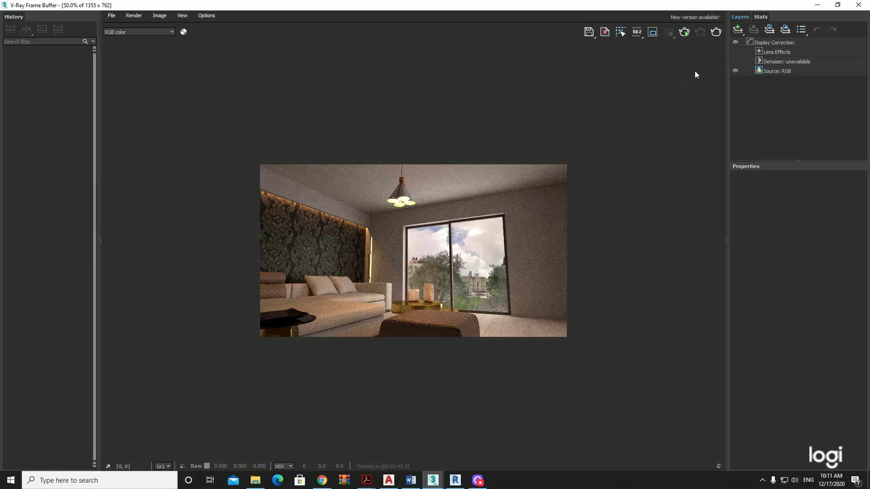
pyautogui.click(858, 5)
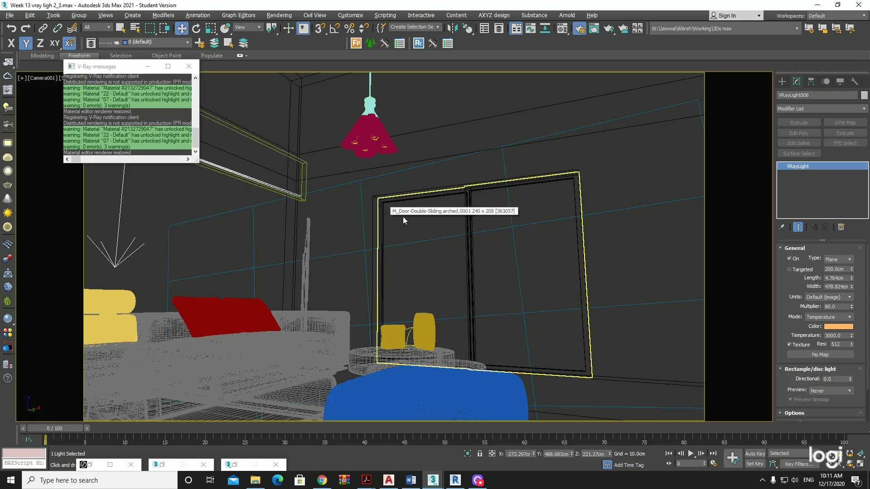
# Step: Deselect the light and start a new V-Ray light with its shape left as Plane
pyautogui.click(654, 178)
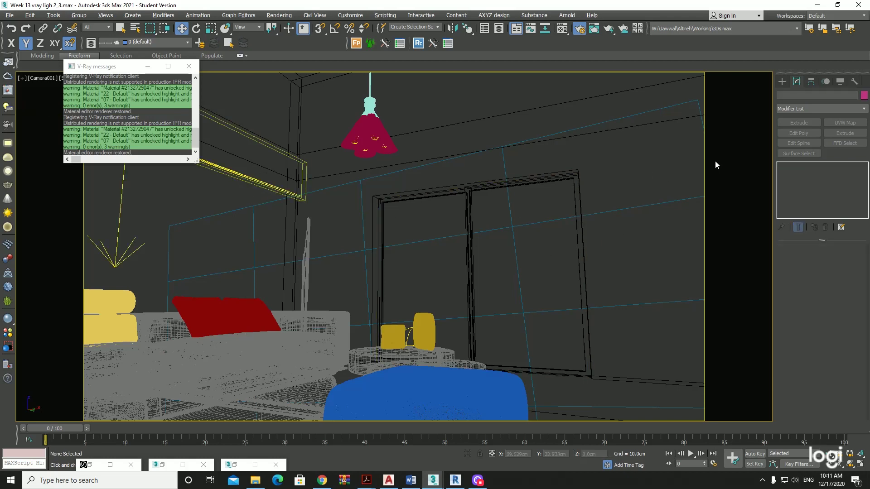
pyautogui.click(782, 81)
pyautogui.click(805, 134)
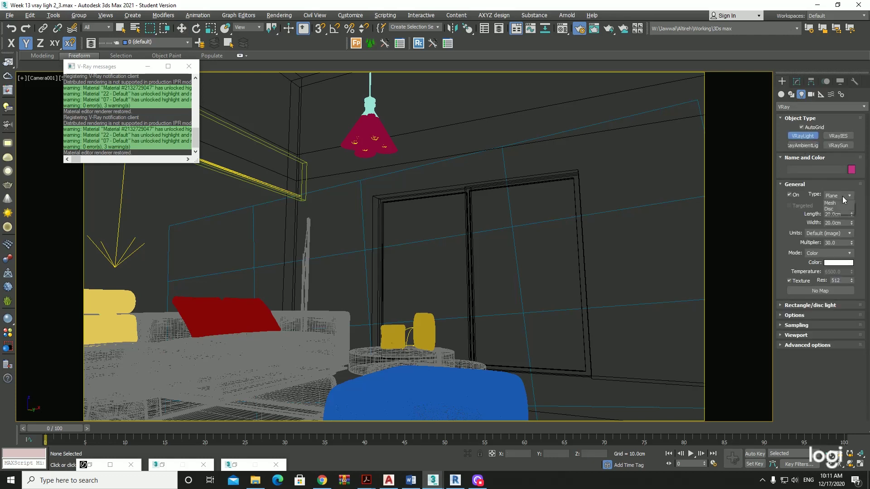
pyautogui.click(843, 196)
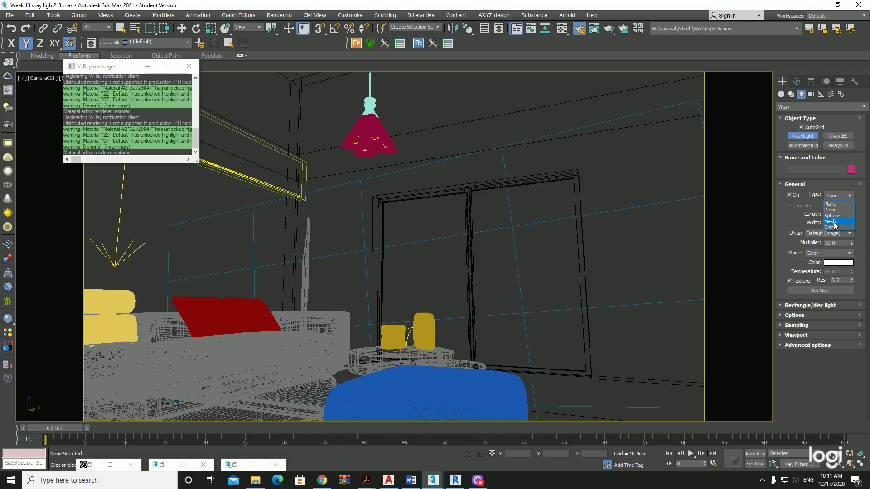
pyautogui.click(512, 263)
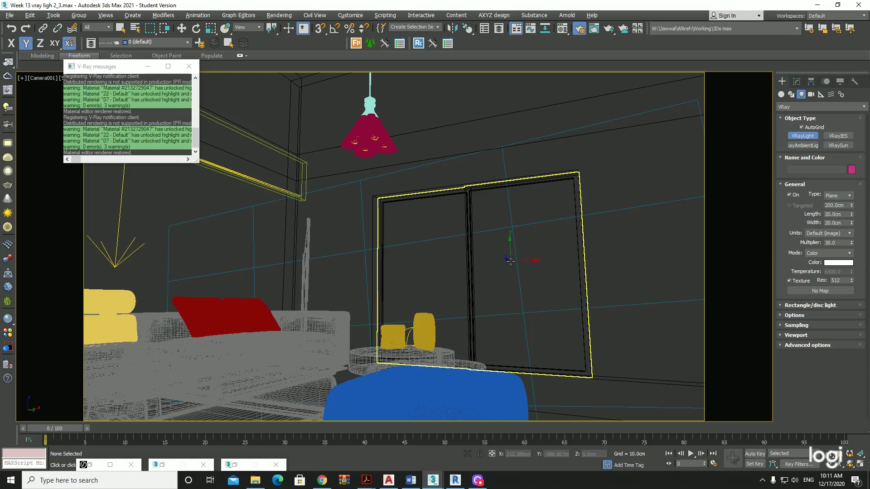
# Step: Show a shaded perspective close-up of the floor by the window, with Standard Primitives ready
pyautogui.press('p')
pyautogui.press('F3')
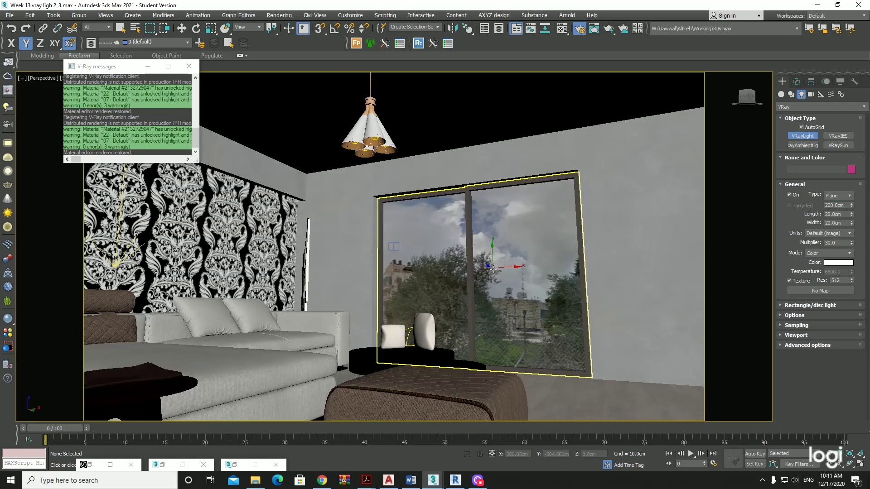
pyautogui.scroll(3, 460, 298)
pyautogui.moveTo(498, 281); pyautogui.dragTo(446, 302, button='middle')
pyautogui.scroll(-3, 459, 297)
pyautogui.scroll(-2, 462, 295)
pyautogui.scroll(-2, 467, 290)
pyautogui.scroll(-2, 471, 287)
pyautogui.scroll(2, 446, 302)
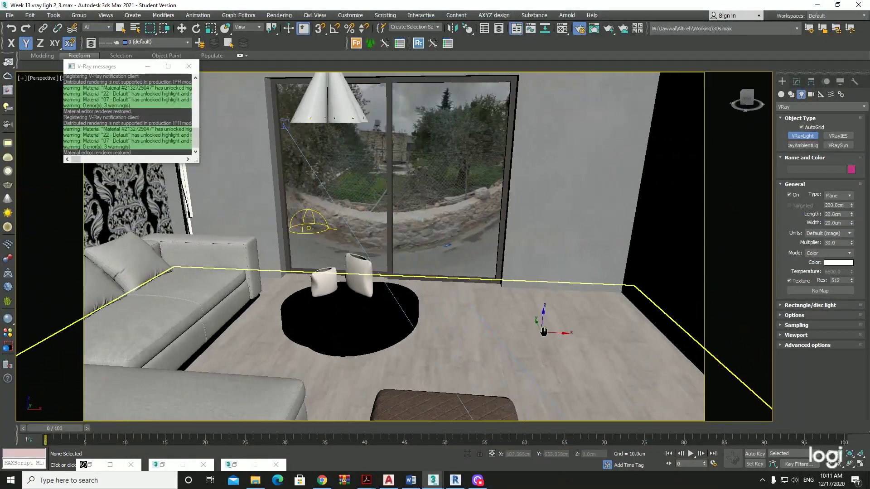
pyautogui.scroll(4, 498, 295)
pyautogui.click(781, 94)
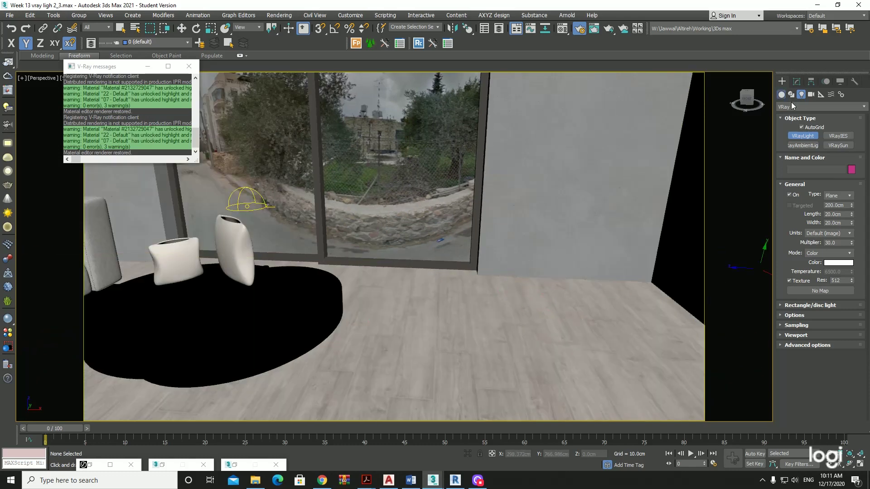
pyautogui.click(797, 107)
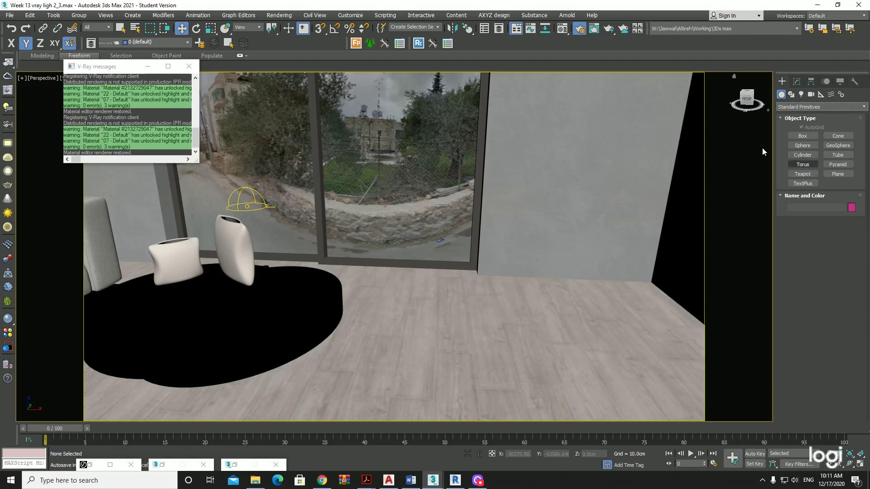
# Step: Cancel the autosave and create a pyramid on the floor
pyautogui.press('Escape')
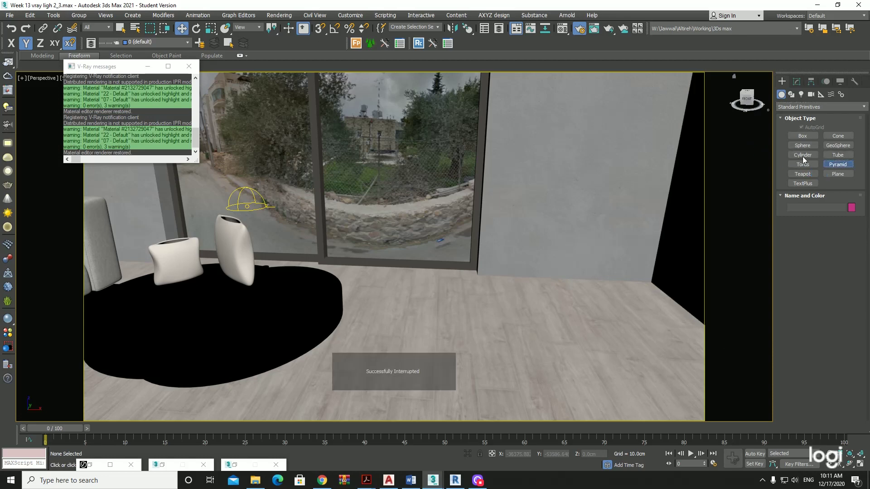
pyautogui.click(839, 164)
pyautogui.scroll(2, 553, 249)
pyautogui.moveTo(490, 319); pyautogui.dragTo(518, 339)
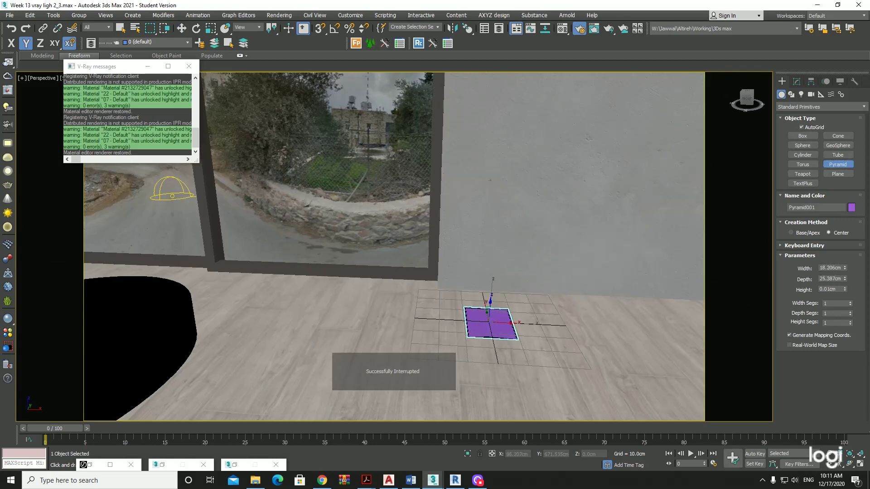
pyautogui.click(491, 301)
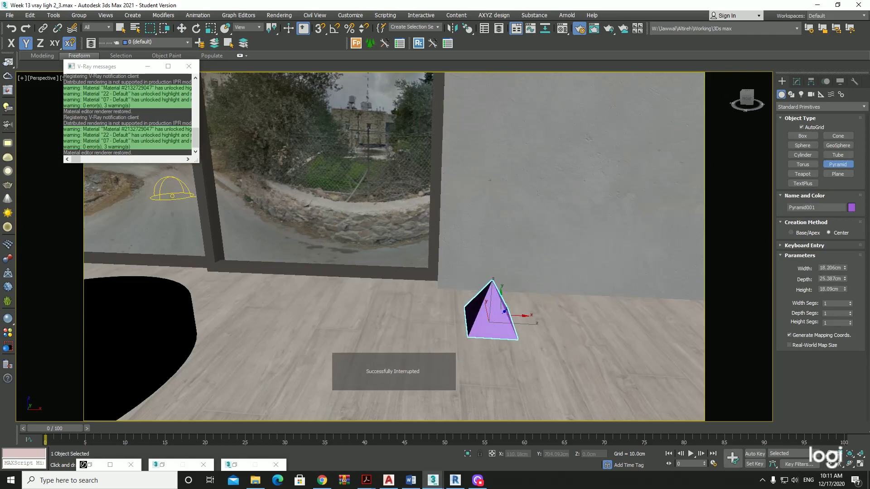
pyautogui.moveTo(493, 304)
pyautogui.keyDown('alt'); pyautogui.mouseDown(button='middle')
pyautogui.moveTo(501, 310)
pyautogui.moveTo(302, 204)
pyautogui.mouseUp(button='middle'); pyautogui.keyUp('alt')
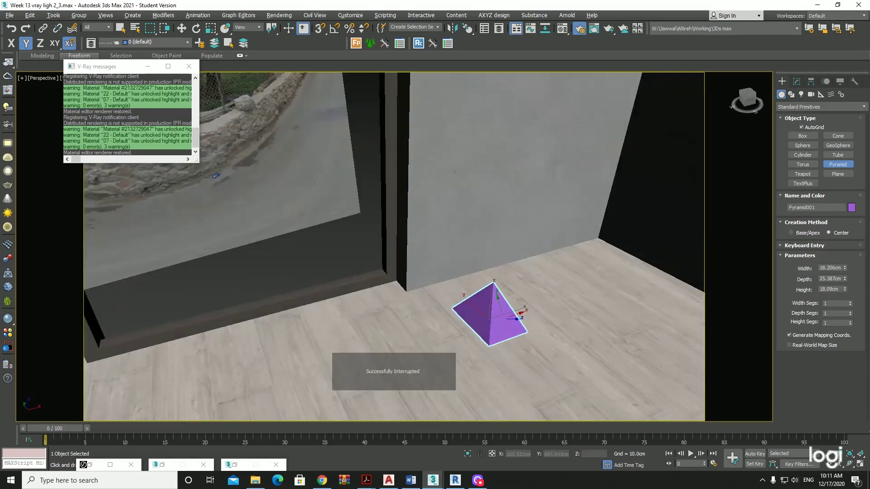
# Step: Draw a small pyramid on the wall right of the window
pyautogui.moveTo(486, 119); pyautogui.dragTo(503, 140)
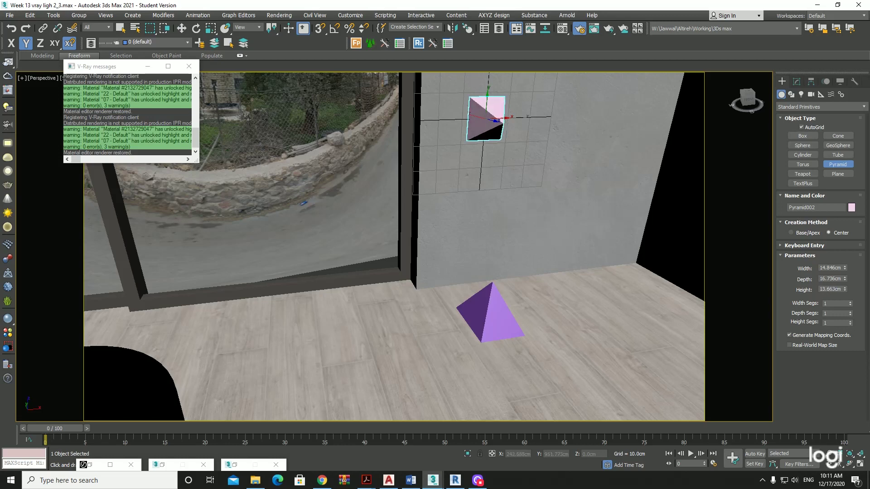
pyautogui.click(503, 136)
pyautogui.rightClick(545, 230)
# Step: Delete the floor pyramid and raise Pyramid002 higher up the wall in the Camera001 view
pyautogui.click(487, 312)
pyautogui.press('Delete')
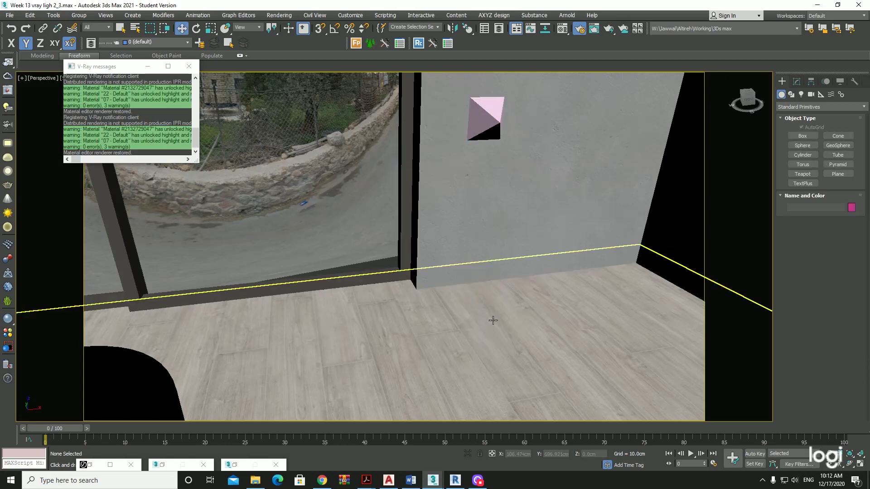
pyautogui.press('c')
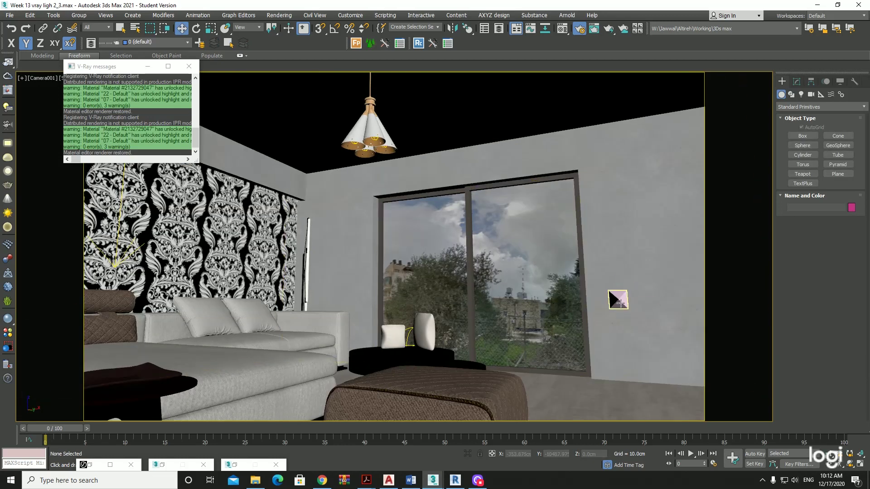
pyautogui.click(618, 300)
pyautogui.moveTo(624, 292)
pyautogui.mouseDown()
pyautogui.moveTo(637, 190)
pyautogui.moveTo(653, 164)
pyautogui.mouseUp()
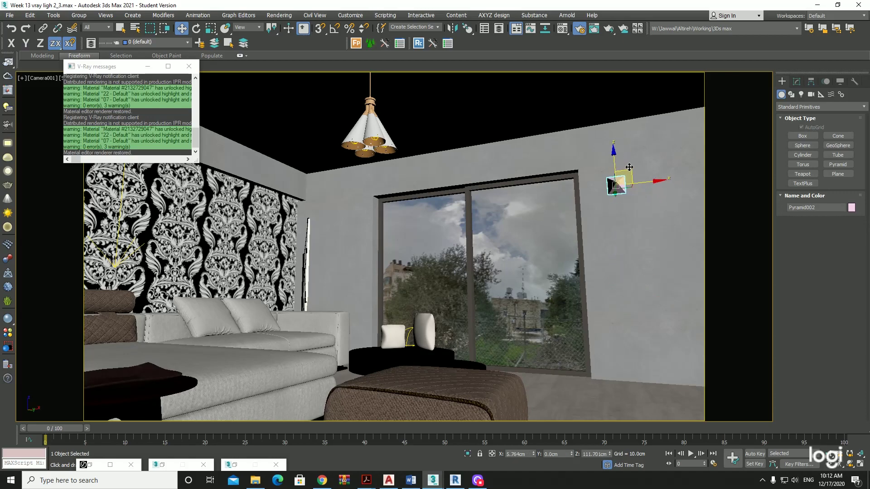
# Step: Place a V-Ray light of type Mesh in the perspective view near the window wall
pyautogui.press('p')
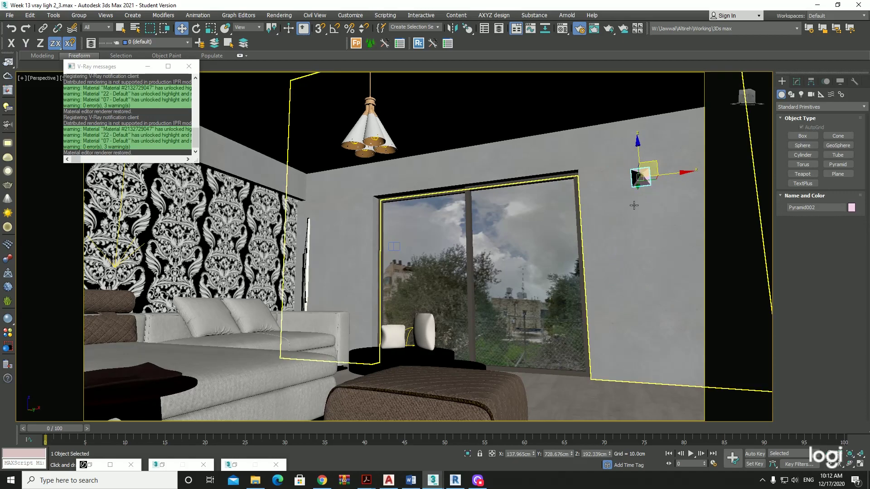
pyautogui.scroll(5, 589, 172)
pyautogui.moveTo(588, 172); pyautogui.dragTo(507, 176, button='middle')
pyautogui.scroll(-3, 552, 175)
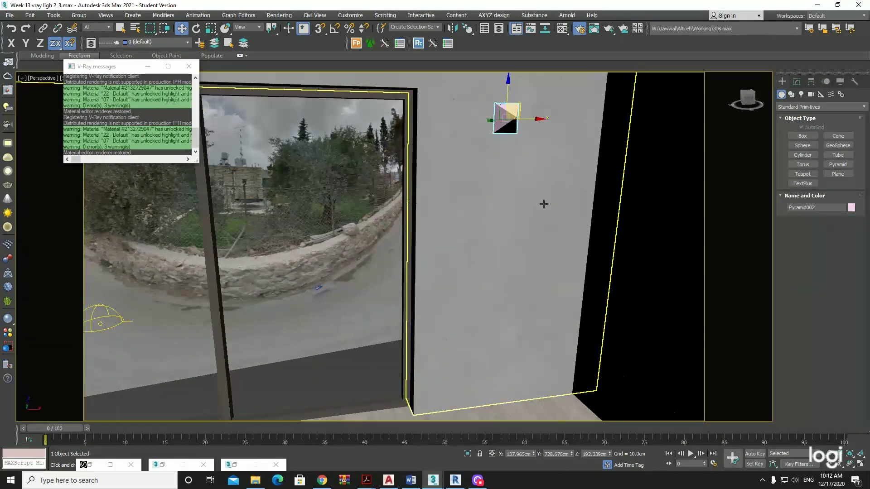
pyautogui.scroll(-5, 507, 177)
pyautogui.click(801, 96)
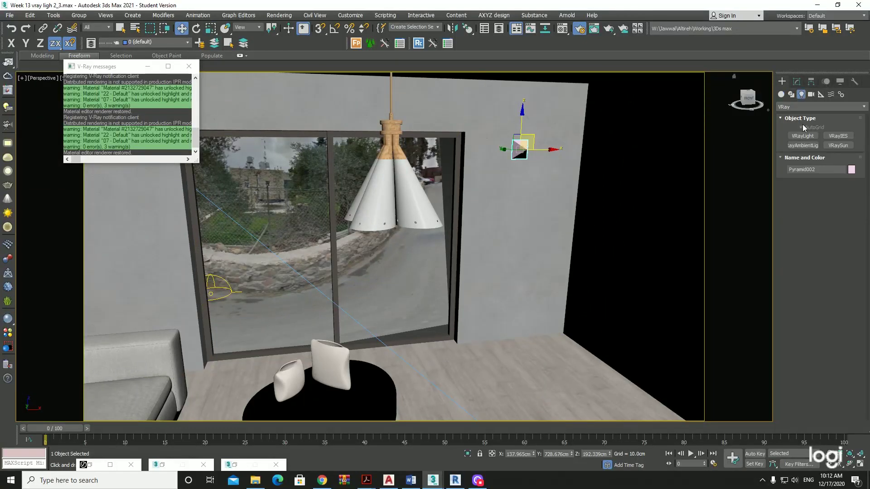
pyautogui.click(803, 136)
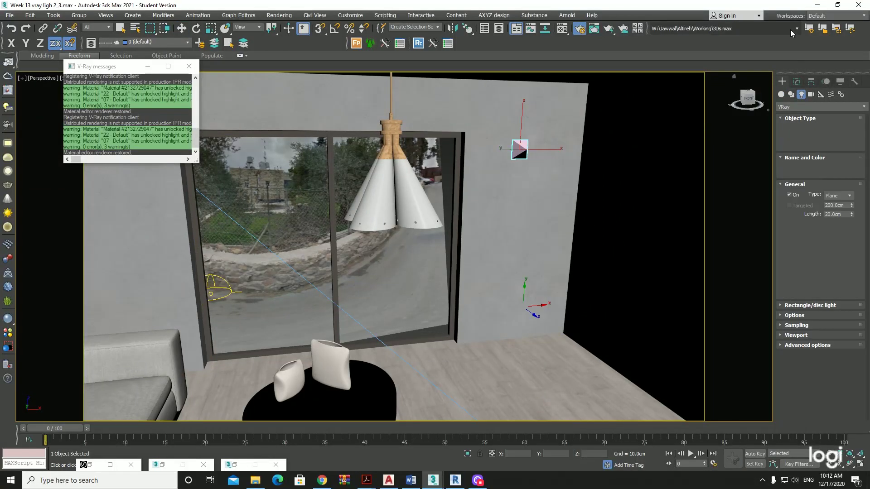
pyautogui.click(840, 199)
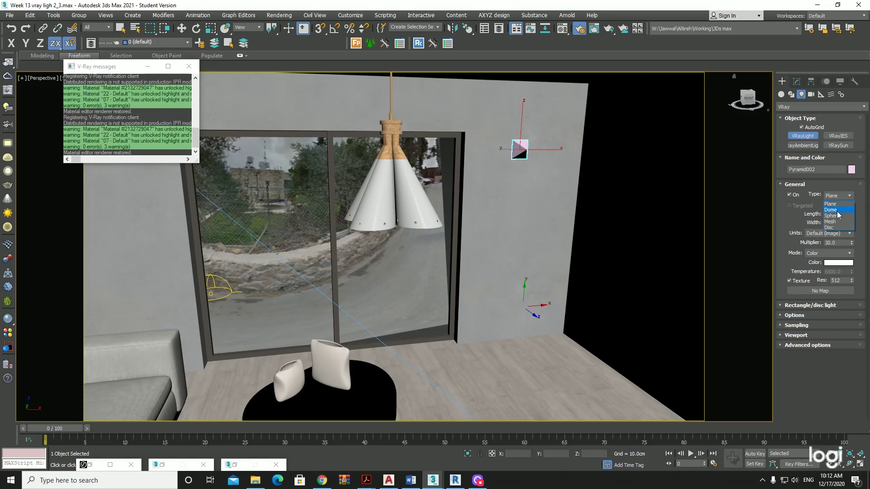
pyautogui.click(837, 222)
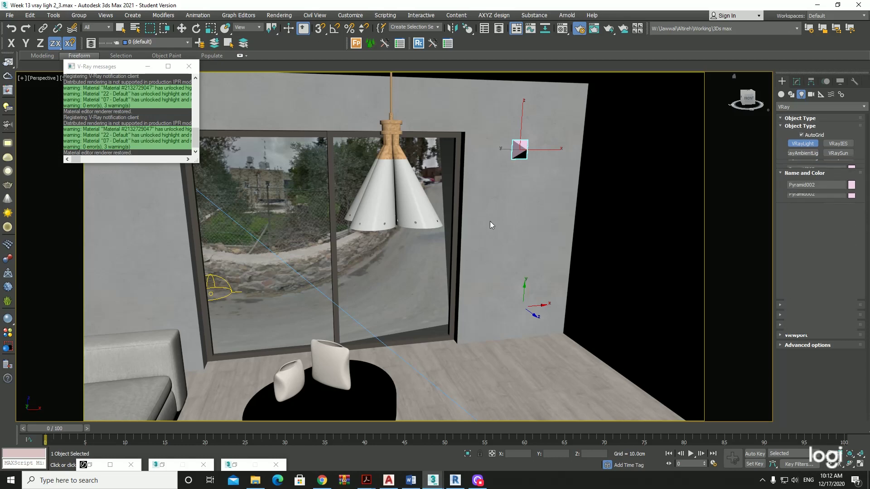
pyautogui.click(529, 349)
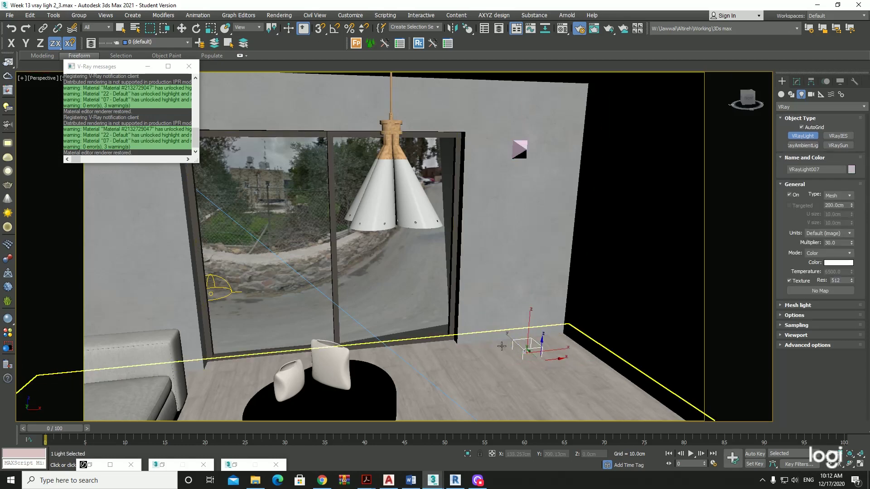
# Step: Pick the wall pyramid as the mesh light's mesh in the Modify panel
pyautogui.click(796, 82)
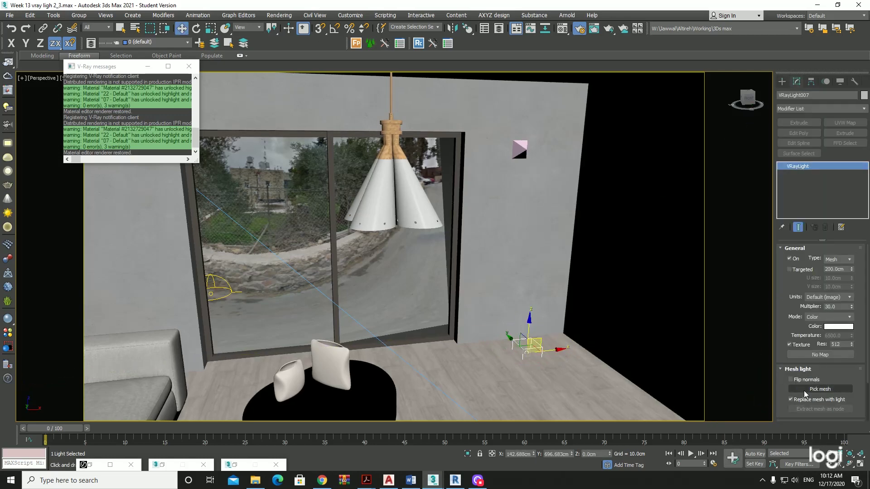
pyautogui.click(799, 389)
pyautogui.click(518, 150)
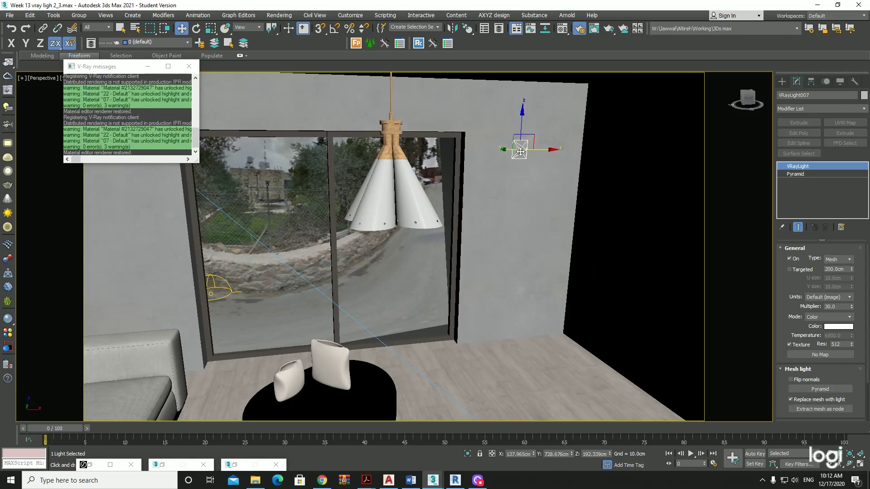
pyautogui.scroll(5, 508, 171)
pyautogui.moveTo(507, 171)
pyautogui.keyDown('alt'); pyautogui.mouseDown(button='middle')
pyautogui.moveTo(561, 161)
pyautogui.moveTo(497, 159)
pyautogui.moveTo(493, 171)
pyautogui.mouseUp(button='middle'); pyautogui.keyUp('alt')
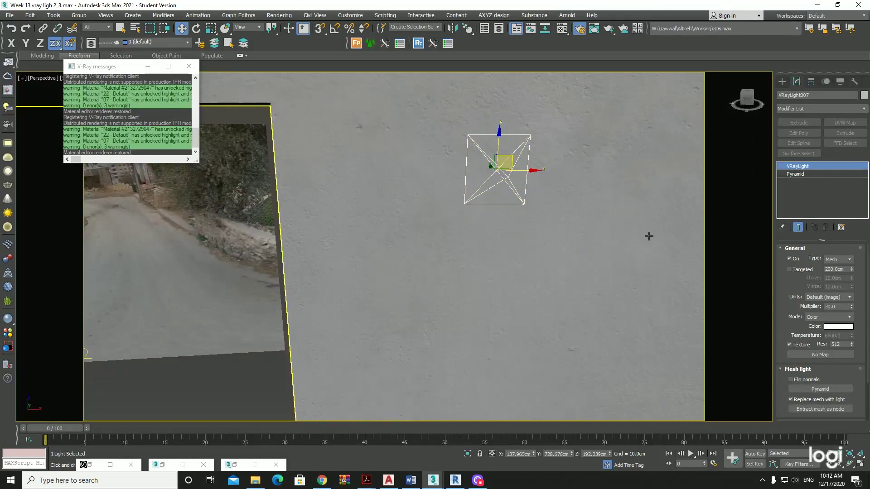
# Step: Set the mesh light's colour mode to Temperature with a value of 3500
pyautogui.click(832, 317)
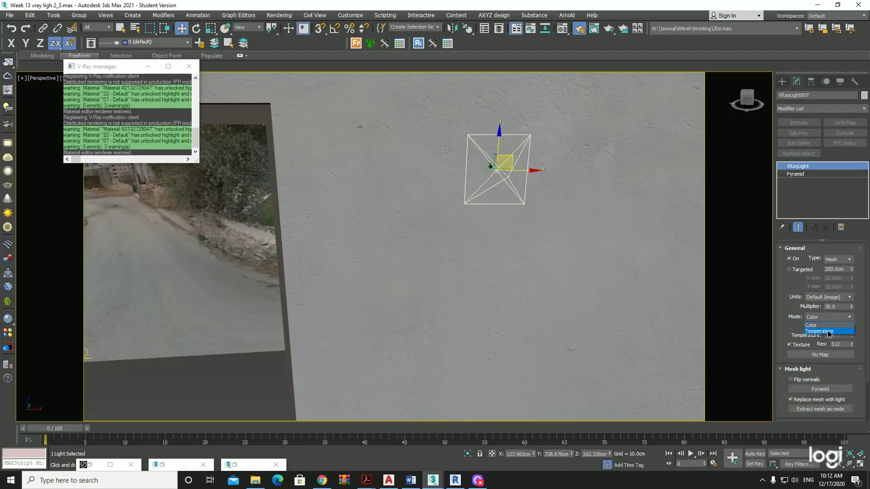
pyautogui.click(828, 332)
pyautogui.click(840, 335)
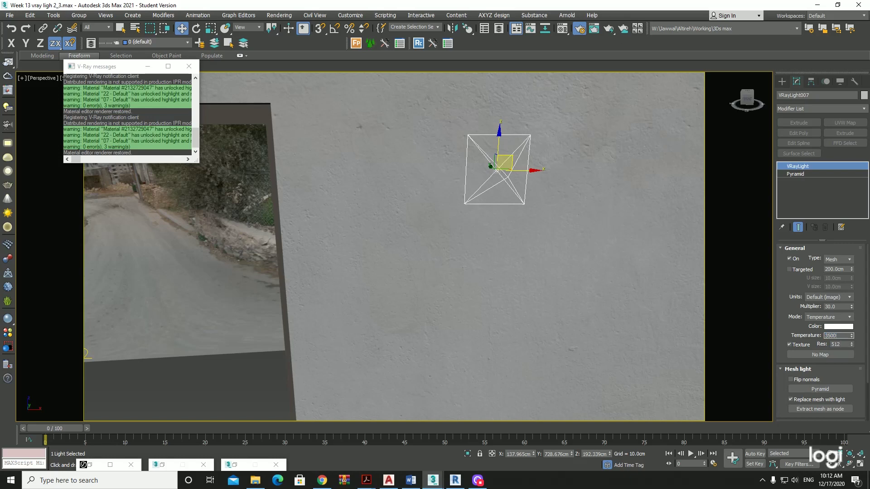
pyautogui.press('Return')
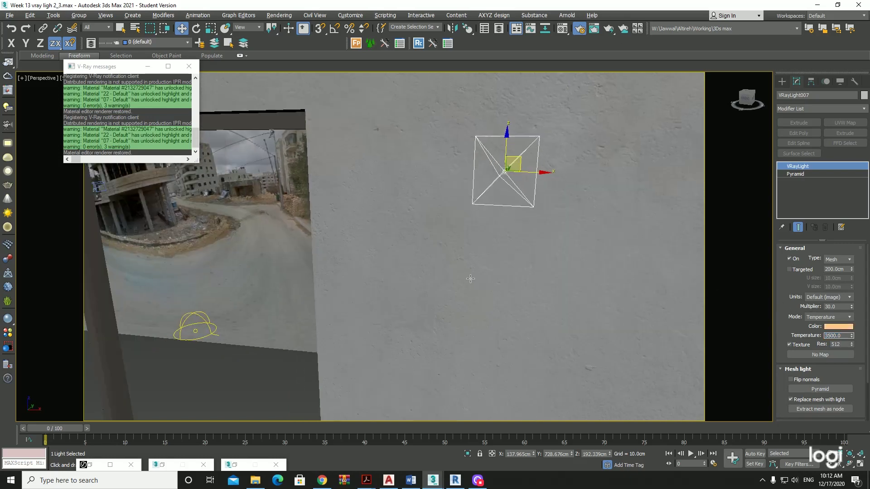
pyautogui.keyDown('alt'); pyautogui.moveTo(766, 303); pyautogui.dragTo(620, 248, button='middle'); pyautogui.keyUp('alt')
pyautogui.press('c')
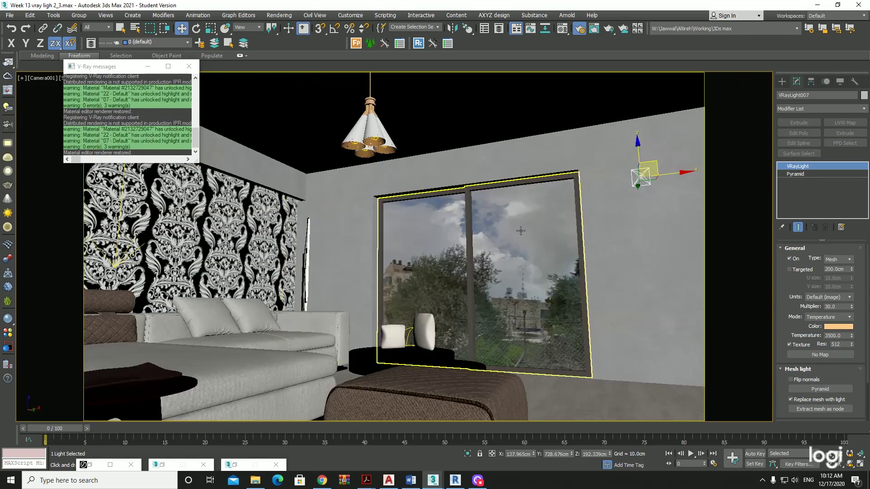
# Step: Render a V-Ray region around the wall light from the last render window
pyautogui.click(9, 89)
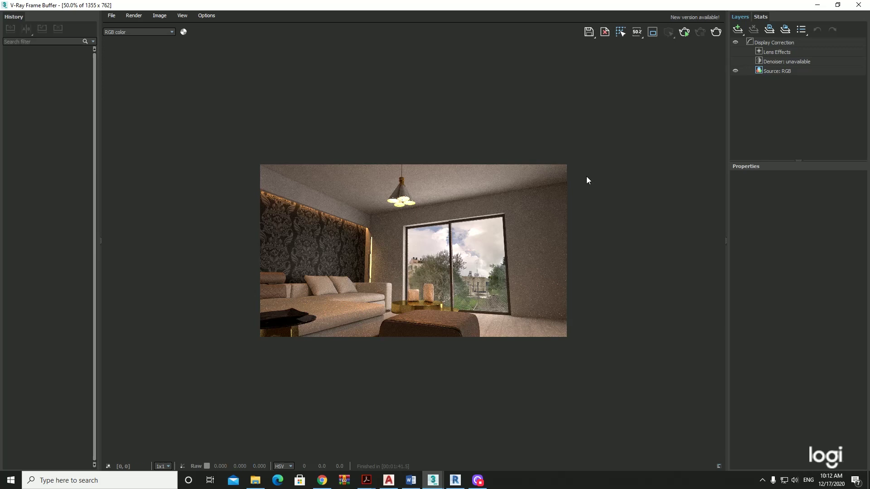
pyautogui.click(652, 32)
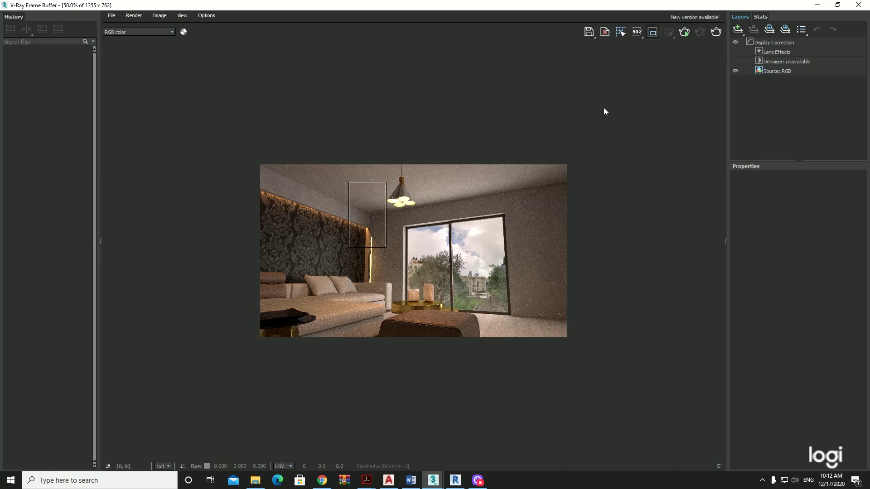
pyautogui.moveTo(484, 176); pyautogui.dragTo(628, 273)
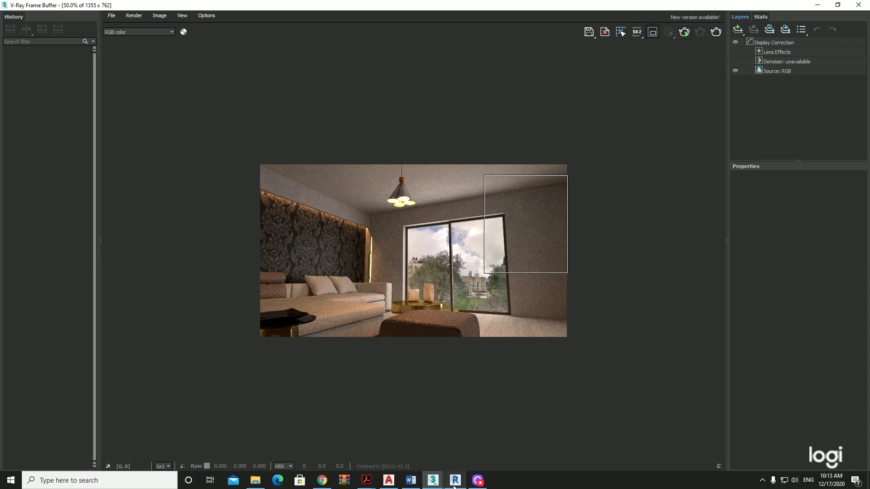
pyautogui.click(478, 480)
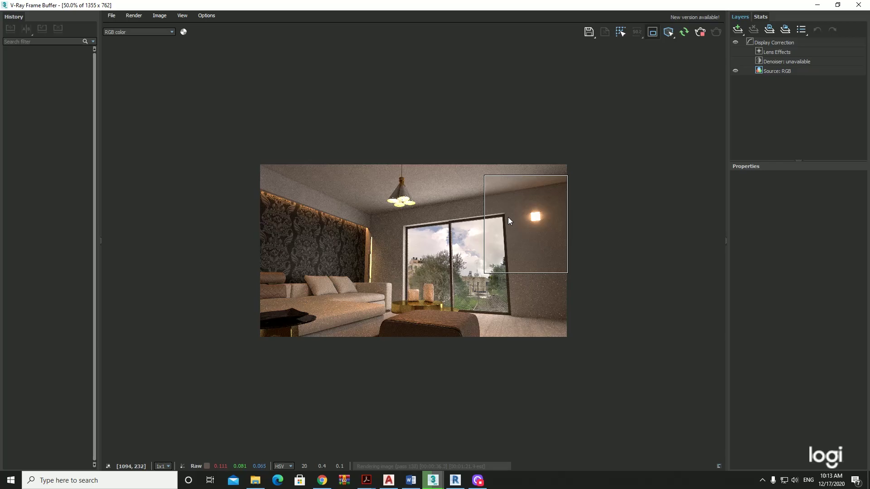
# Step: Inspect the region render of the glowing wall light at full size, then stop it
pyautogui.doubleClick(510, 208)
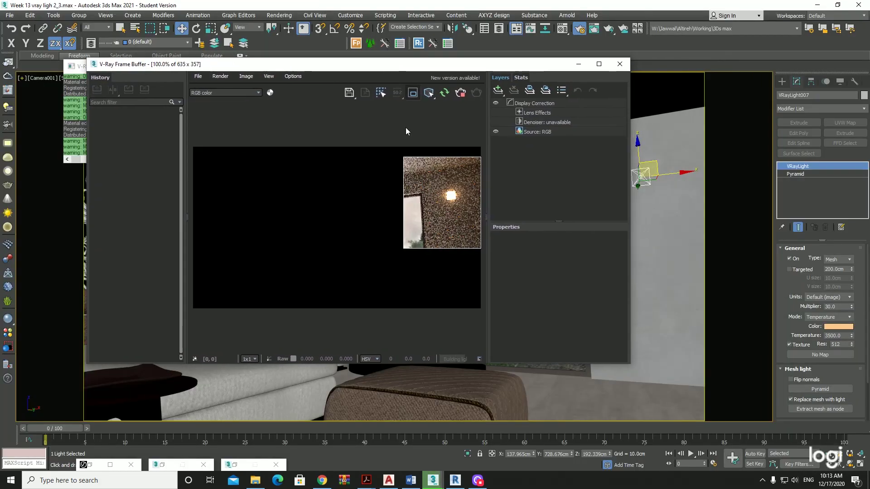
pyautogui.scroll(1, 461, 184)
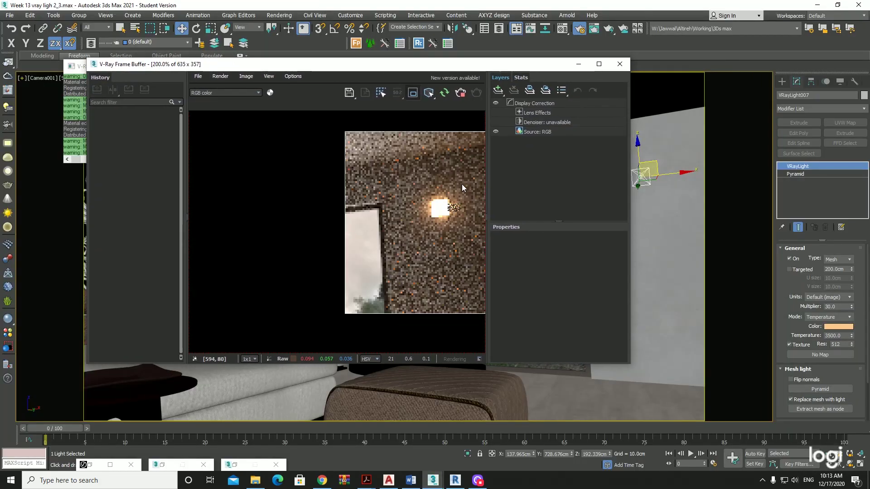
pyautogui.scroll(1, 412, 216)
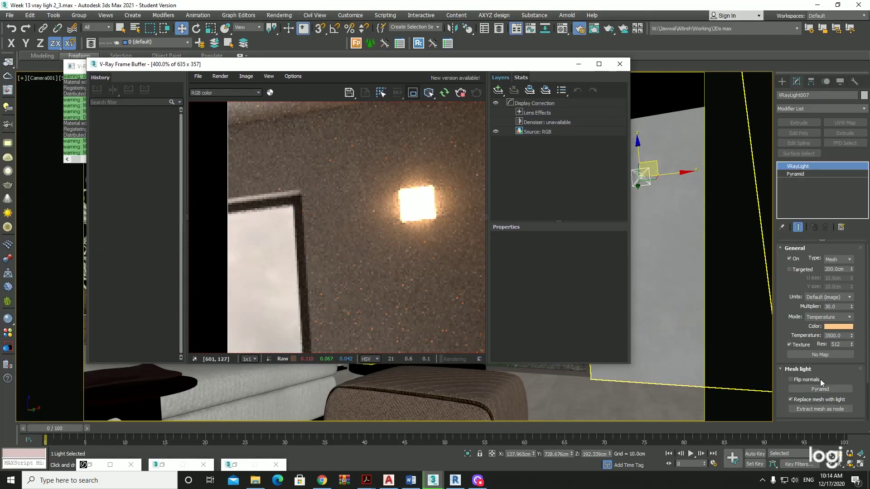
pyautogui.moveTo(784, 323)
pyautogui.mouseDown()
pyautogui.moveTo(794, 255)
pyautogui.moveTo(796, 300)
pyautogui.mouseUp()
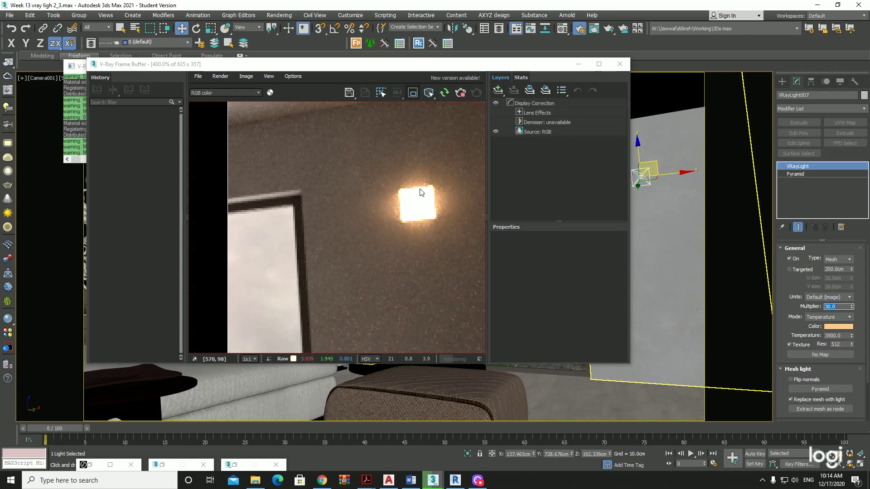
pyautogui.scroll(-2, 420, 200)
pyautogui.moveTo(420, 199); pyautogui.dragTo(453, 200, button='middle')
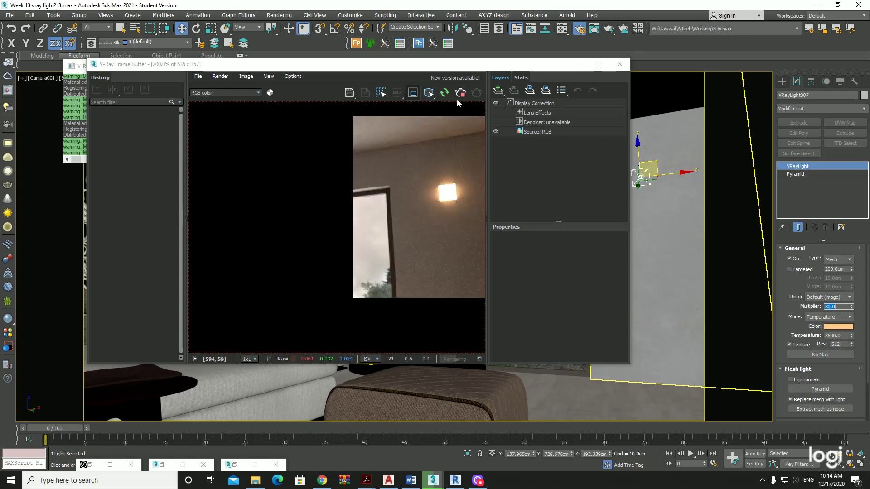
pyautogui.click(460, 92)
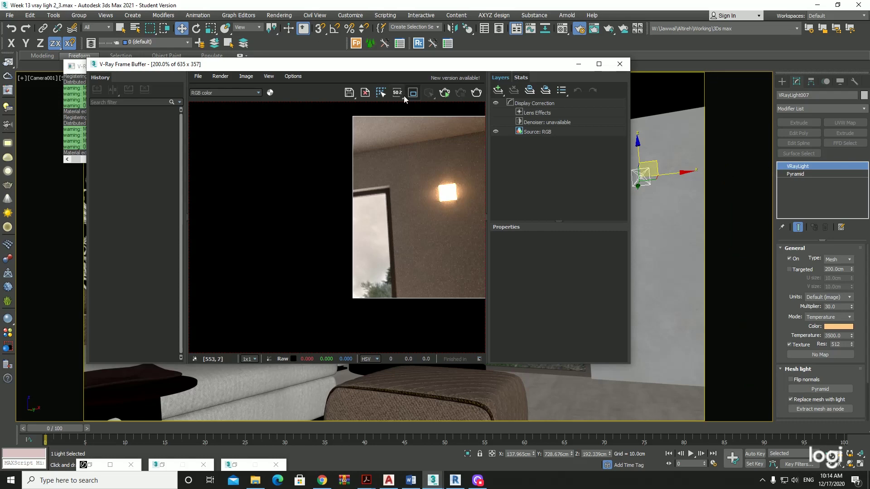
# Step: Close the render, deselect the light, and move to a perspective view near the window wall
pyautogui.click(619, 64)
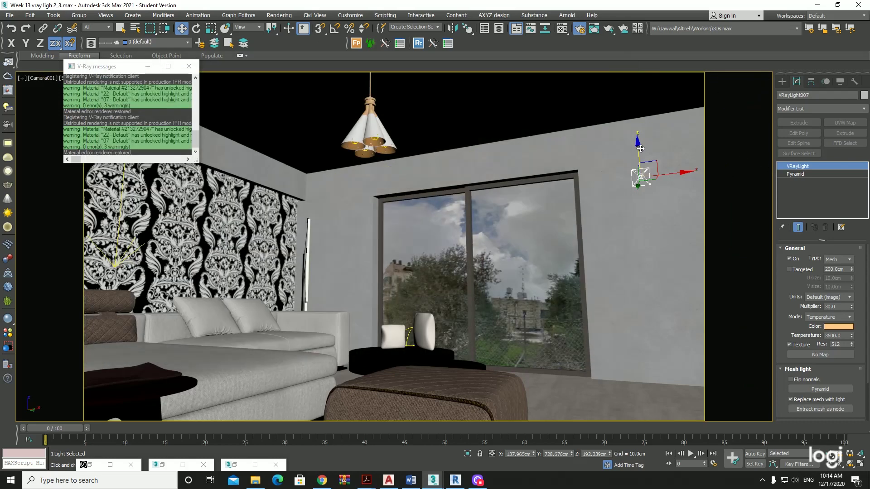
pyautogui.click(623, 185)
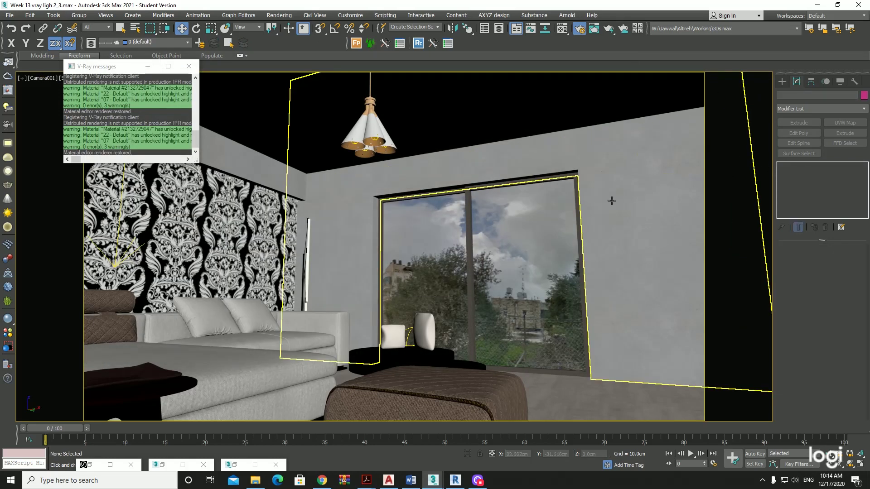
pyautogui.press('p')
pyautogui.click(612, 200)
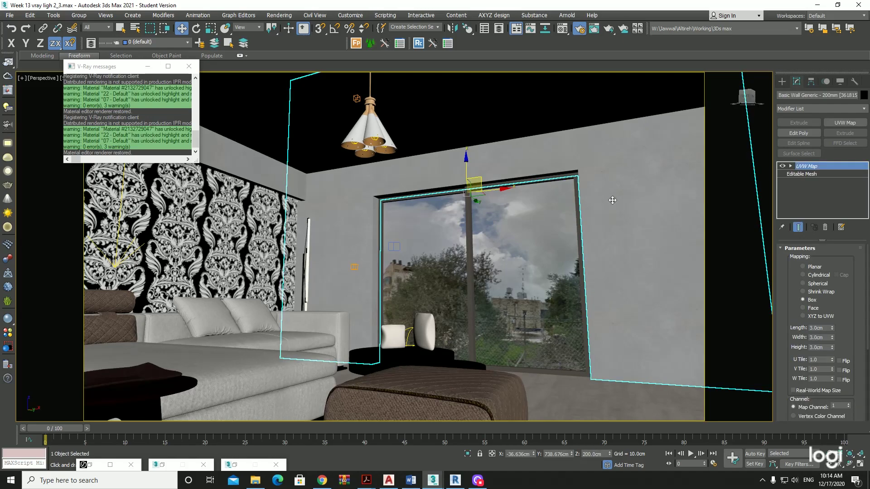
pyautogui.scroll(5, 612, 200)
pyautogui.scroll(5, 607, 209)
pyautogui.moveTo(606, 214); pyautogui.dragTo(529, 225, button='middle')
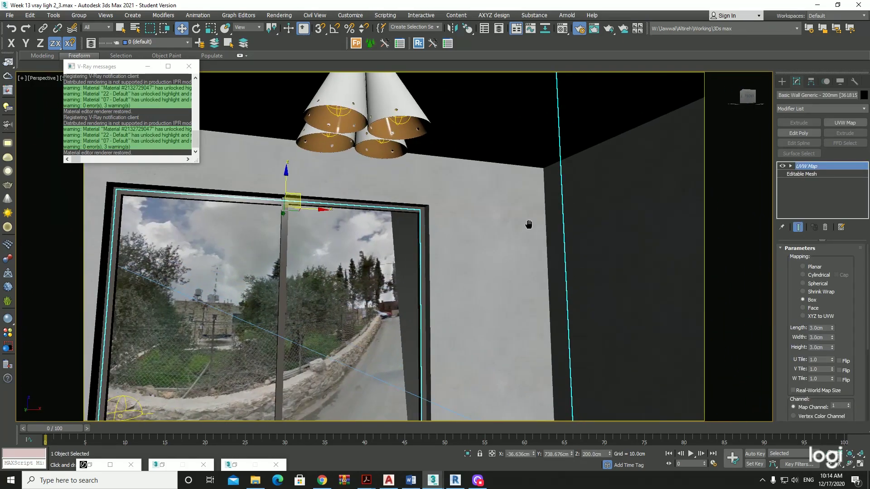
pyautogui.scroll(-1, 529, 224)
# Step: Navigate File Explorer up to the 03_Archmodels folder and maximise the window
pyautogui.click(252, 485)
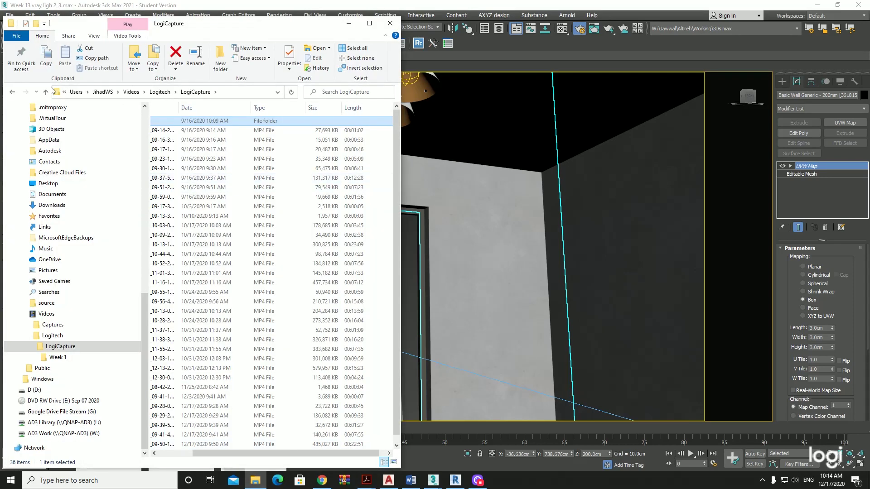
pyautogui.click(12, 94)
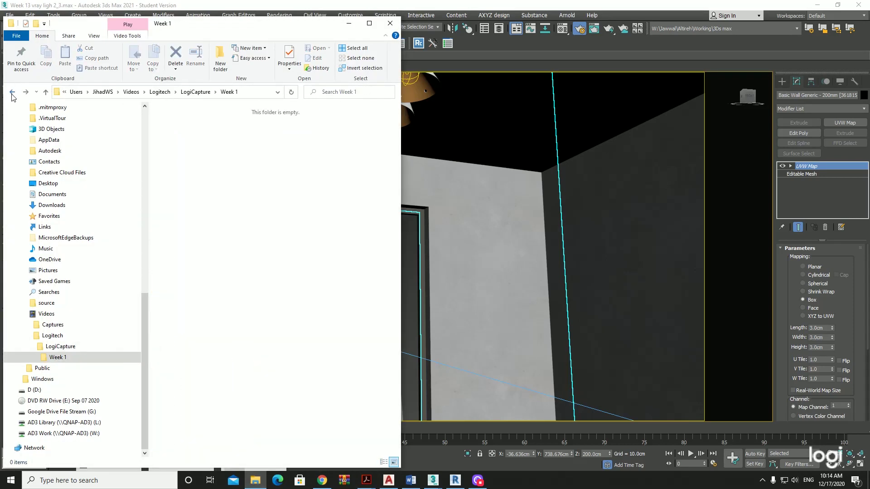
pyautogui.click(12, 93)
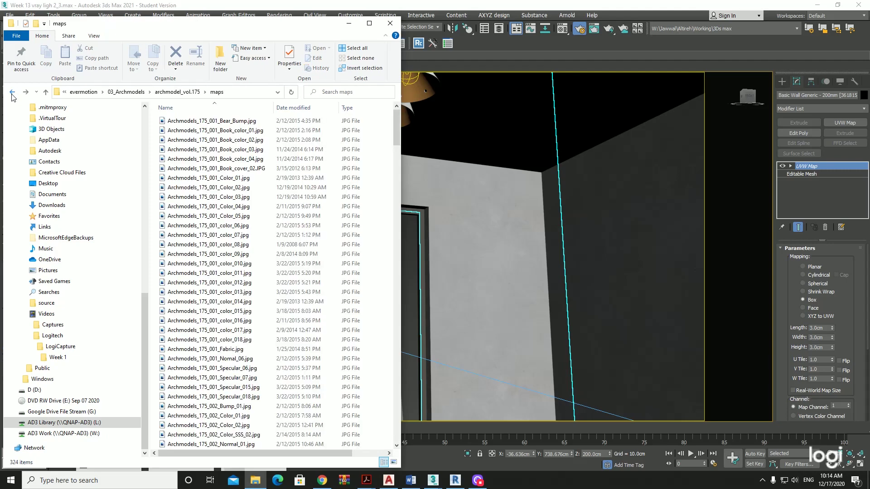
pyautogui.click(13, 93)
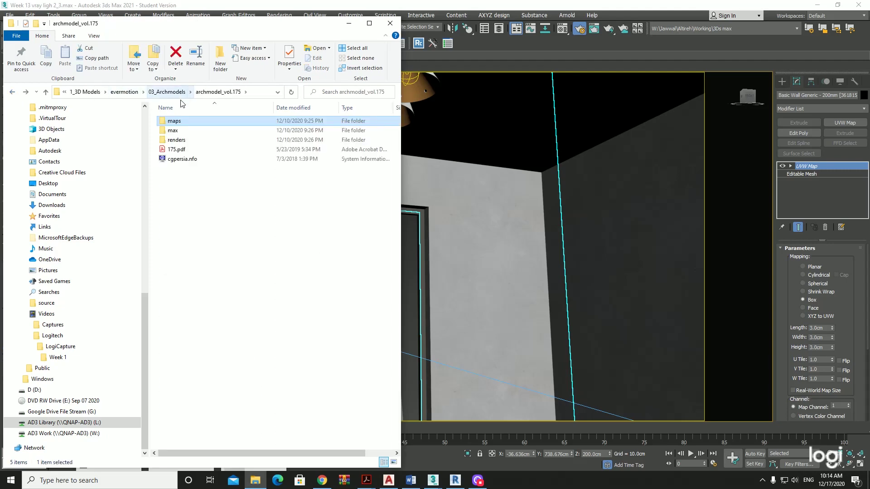
pyautogui.click(166, 92)
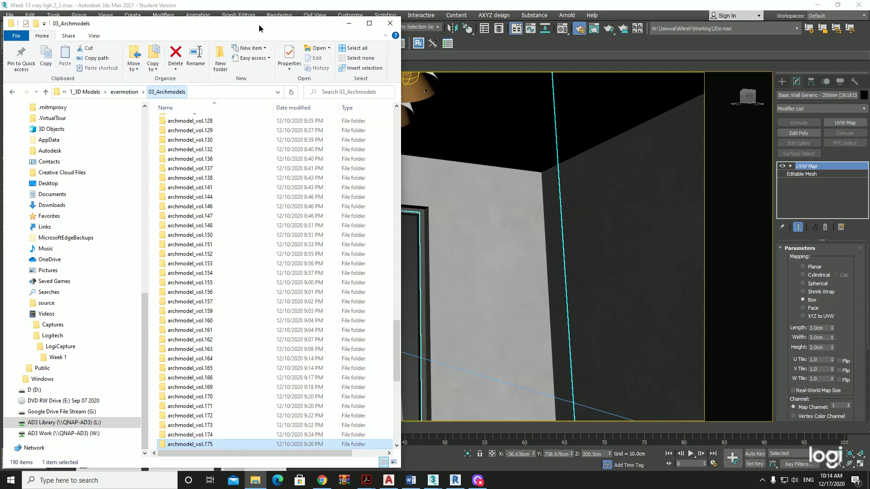
pyautogui.doubleClick(259, 23)
# Step: Open the catalogs folder and scroll through the PDF catalogues down to volume 95
pyautogui.press('c')
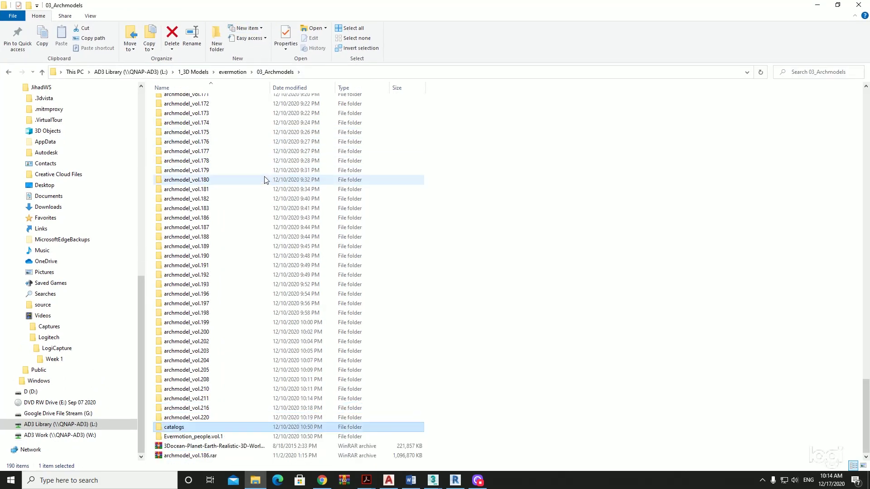
pyautogui.press('Return')
pyautogui.scroll(-6, 281, 204)
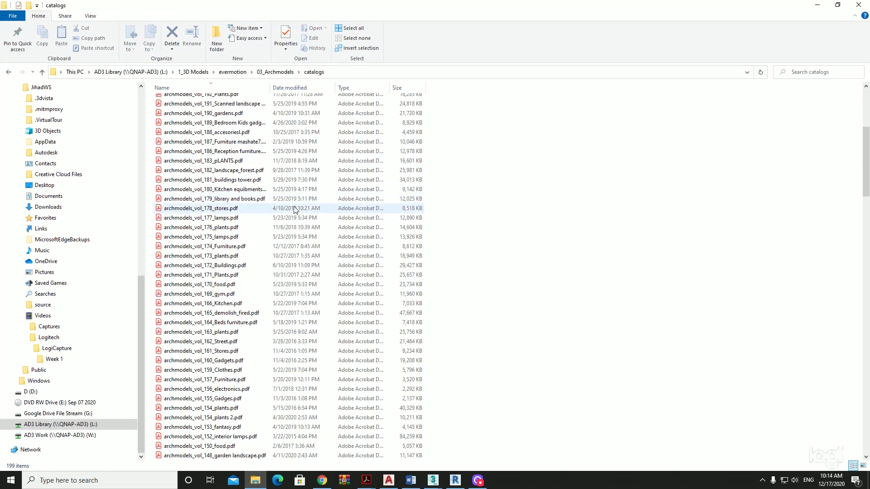
pyautogui.scroll(-2, 291, 221)
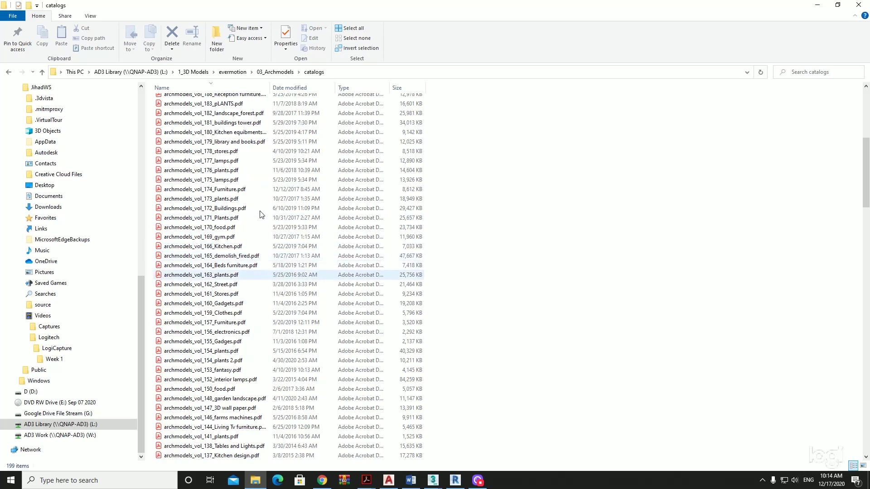
pyautogui.scroll(-1, 258, 260)
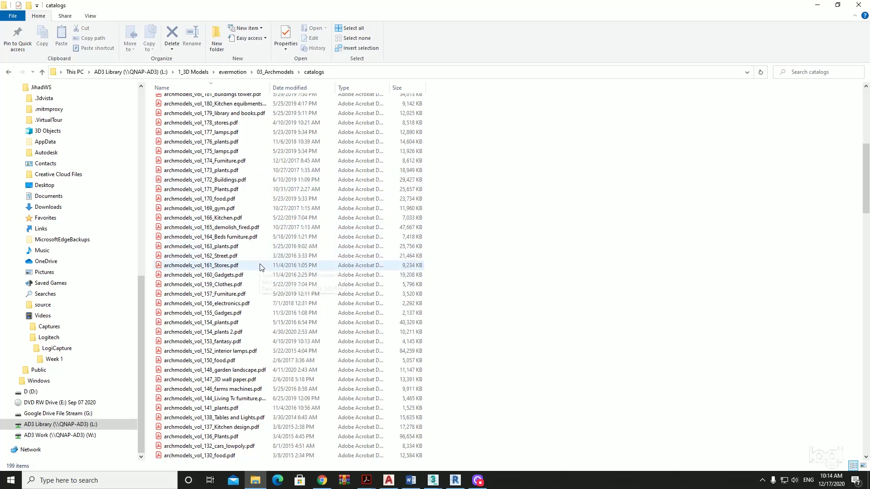
pyautogui.scroll(-1, 260, 267)
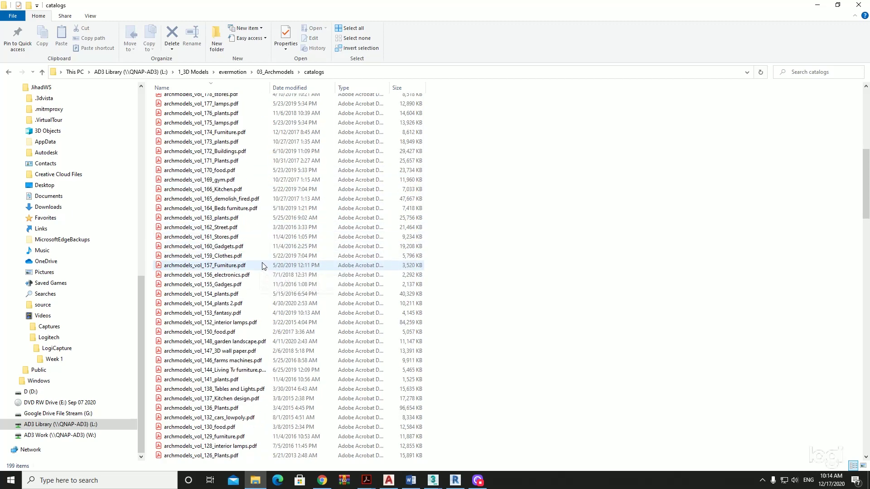
pyautogui.scroll(-2, 266, 274)
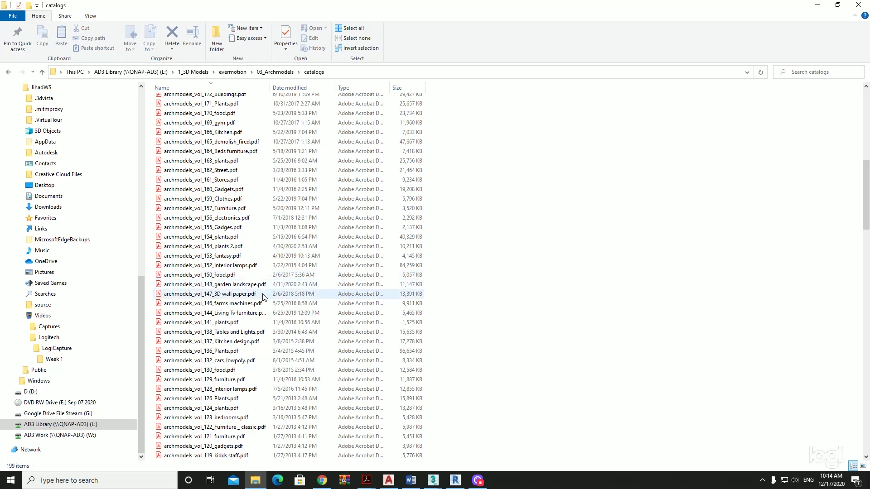
pyautogui.scroll(-1, 263, 294)
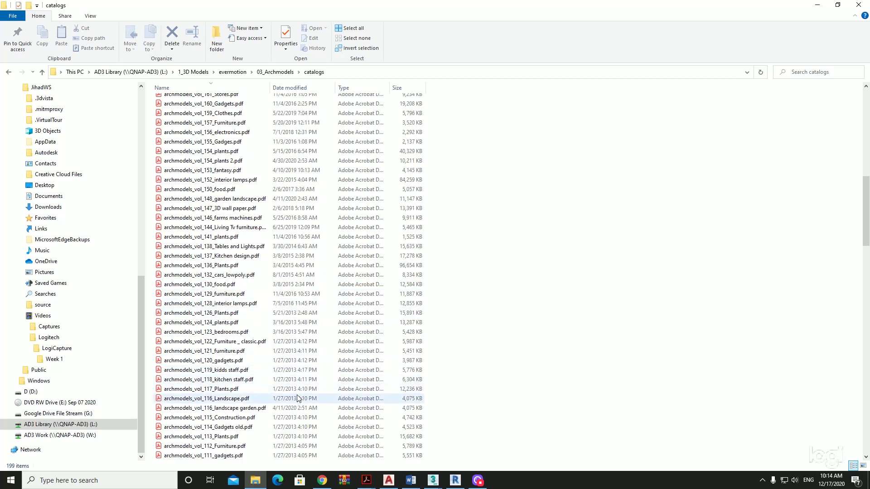
pyautogui.scroll(-3, 299, 401)
pyautogui.scroll(-4, 299, 399)
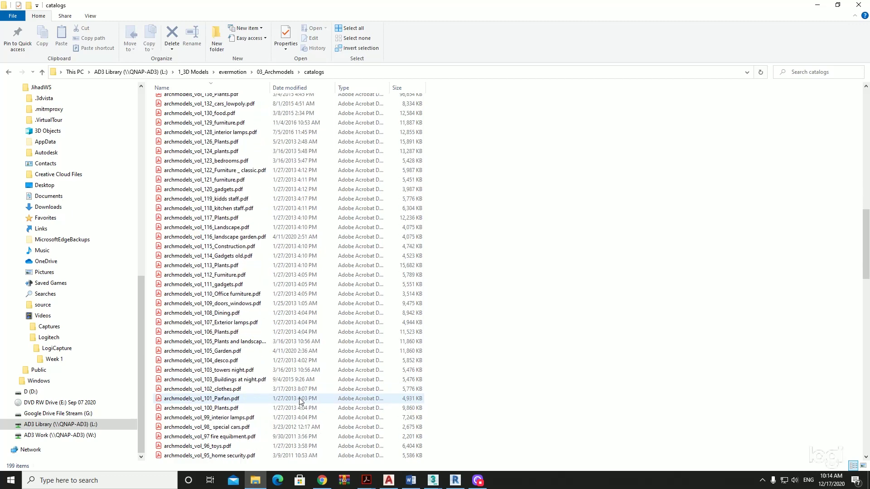
# Step: Open archmodels_vol_99_interior lamps.pdf in Acrobat and fit the whole page in view
pyautogui.doubleClick(273, 417)
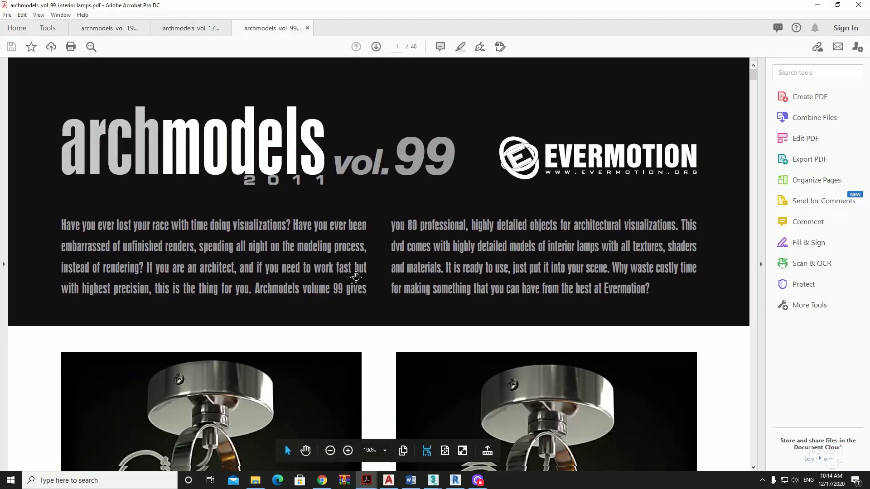
pyautogui.scroll(-2, 474, 254)
pyautogui.scroll(-1, 460, 252)
pyautogui.scroll(-2, 391, 171)
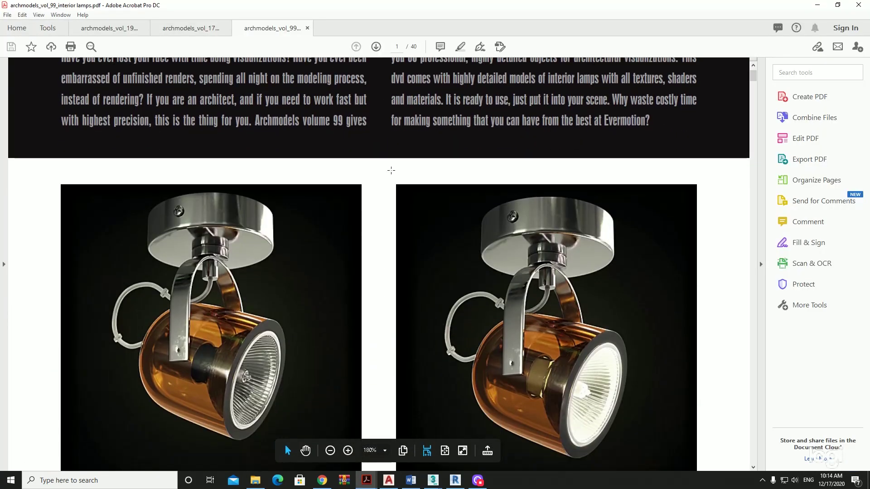
pyautogui.click(441, 448)
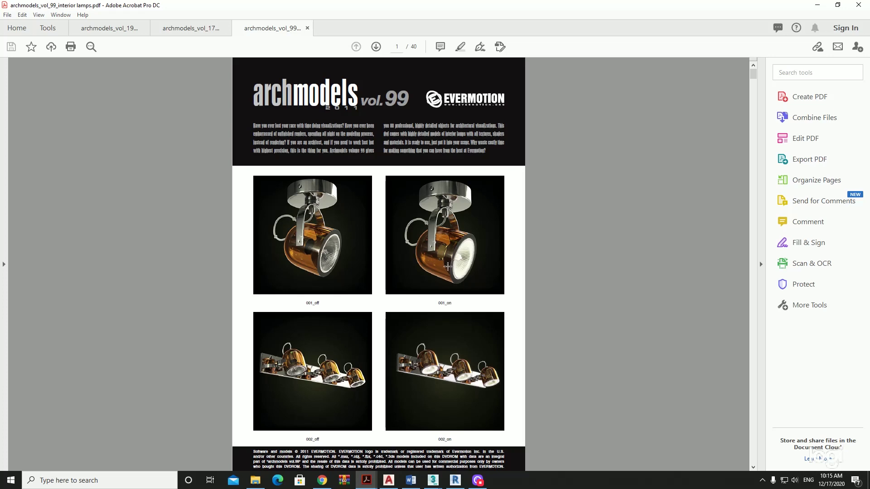
# Step: Browse the lamp pages down to page 20 of 40, then minimise Acrobat
pyautogui.scroll(-2, 433, 256)
pyautogui.scroll(-2, 433, 260)
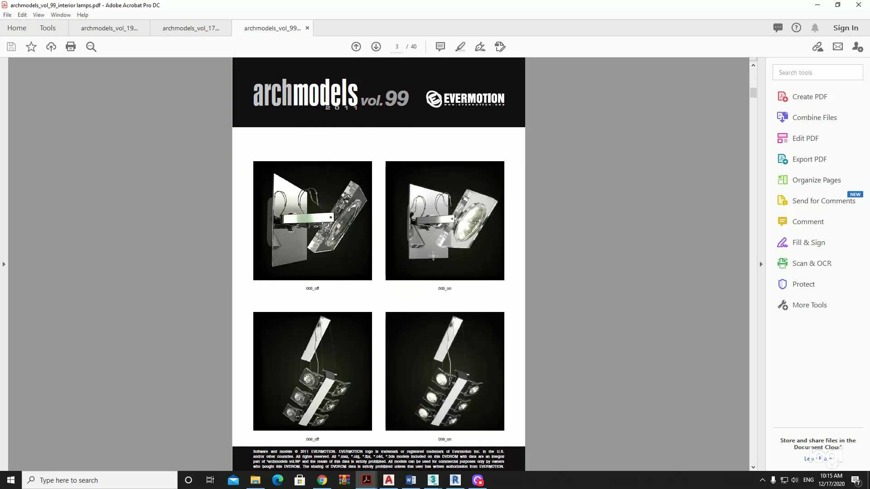
pyautogui.scroll(-2, 433, 269)
pyautogui.scroll(-2, 433, 272)
pyautogui.scroll(-2, 432, 272)
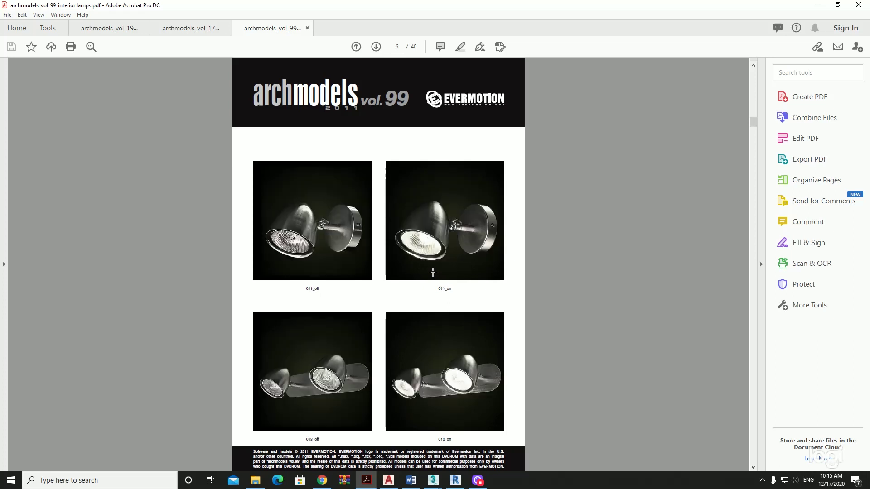
pyautogui.scroll(-2, 432, 272)
pyautogui.scroll(-2, 433, 272)
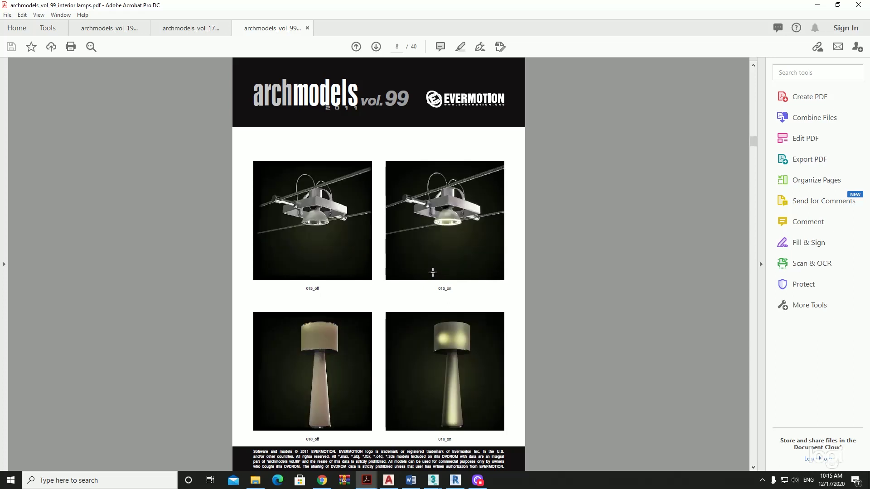
pyautogui.scroll(2, 433, 273)
pyautogui.scroll(-2, 433, 272)
pyautogui.scroll(-4, 432, 272)
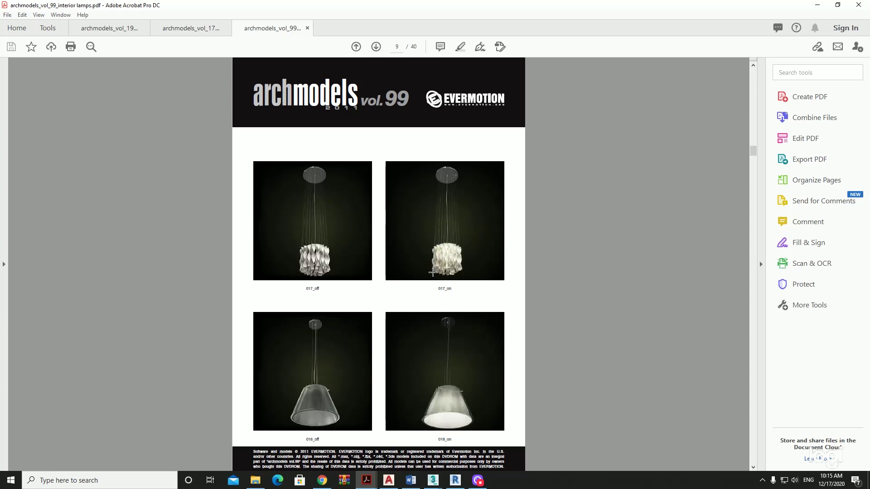
pyautogui.scroll(-2, 433, 272)
pyautogui.scroll(-2, 433, 272)
pyautogui.scroll(-2, 433, 272)
pyautogui.scroll(-6, 432, 272)
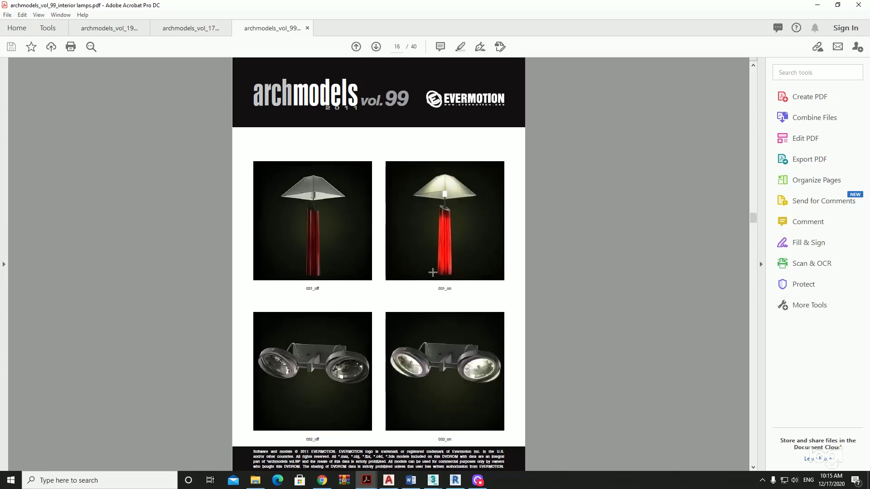
pyautogui.scroll(-8, 433, 273)
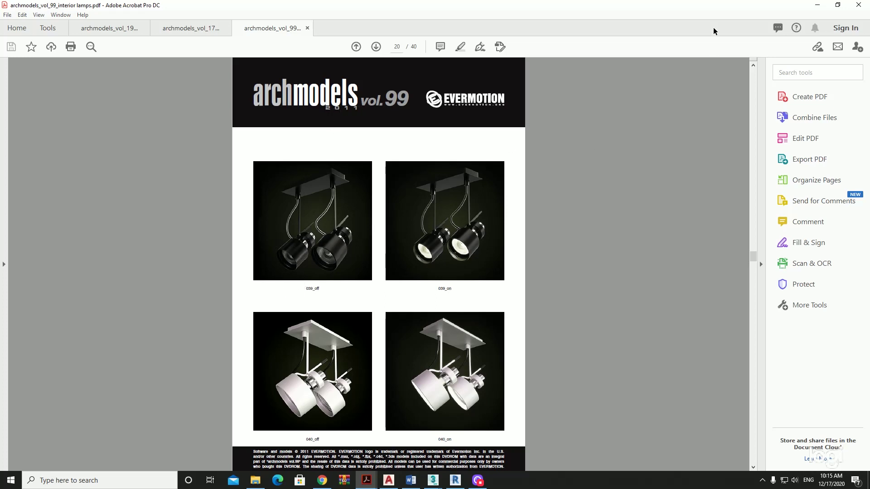
pyautogui.click(817, 5)
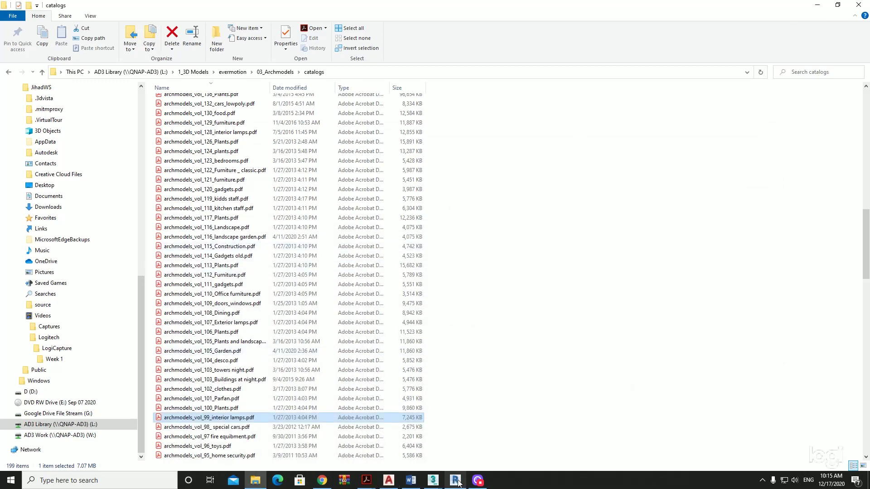
pyautogui.moveTo(433, 480)
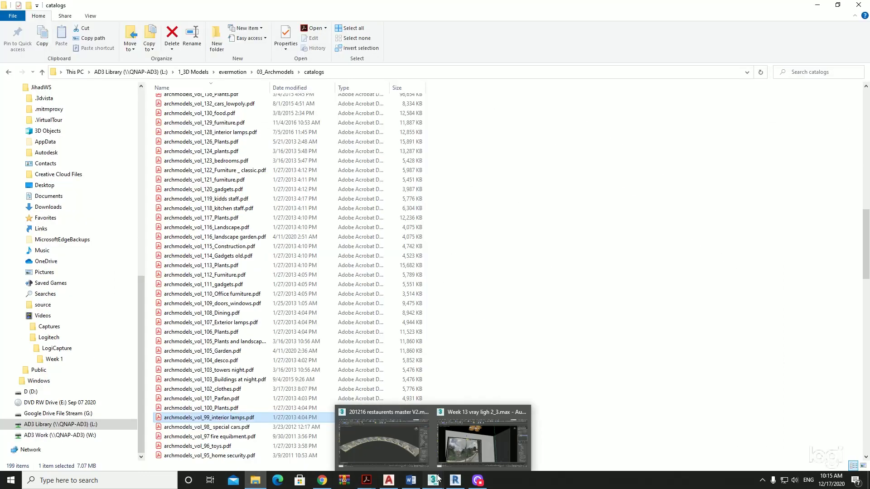
# Step: Deselect the room box and maximize the Top viewport
pyautogui.click(464, 450)
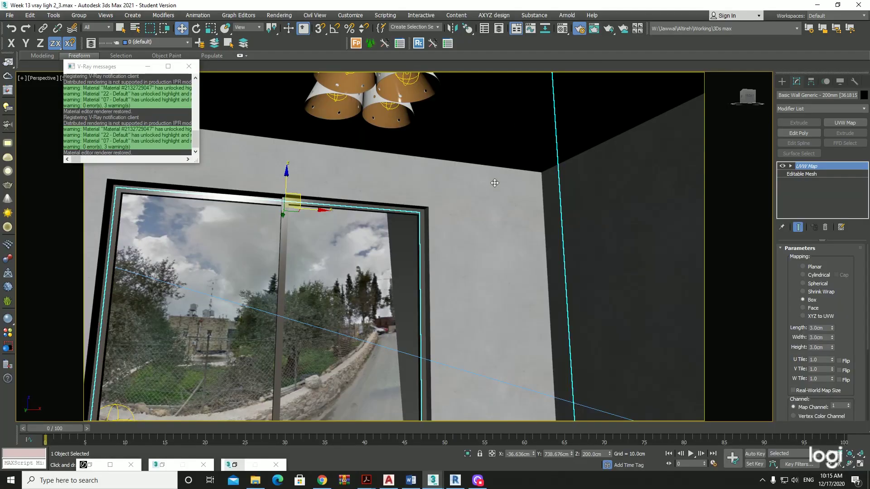
pyautogui.scroll(-3, 494, 183)
pyautogui.scroll(-3, 453, 226)
pyautogui.scroll(-3, 417, 272)
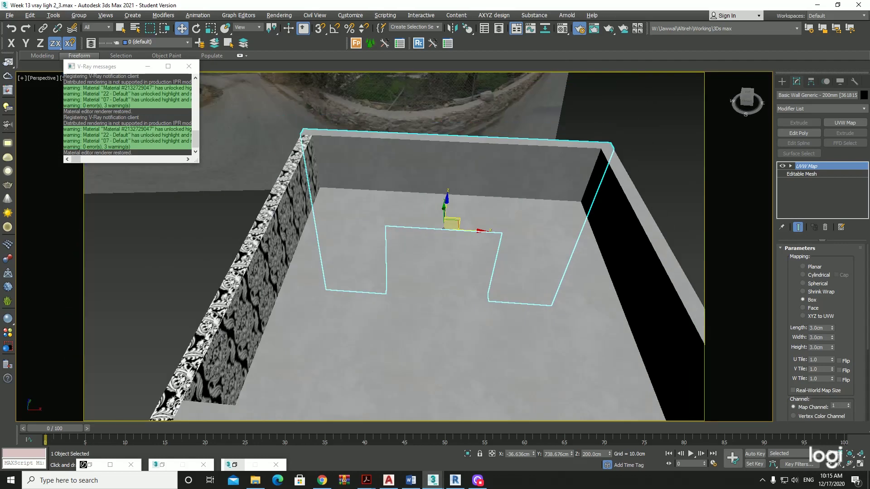
pyautogui.scroll(-3, 382, 318)
pyautogui.click(384, 317)
pyautogui.hotkey('alt', 'w')
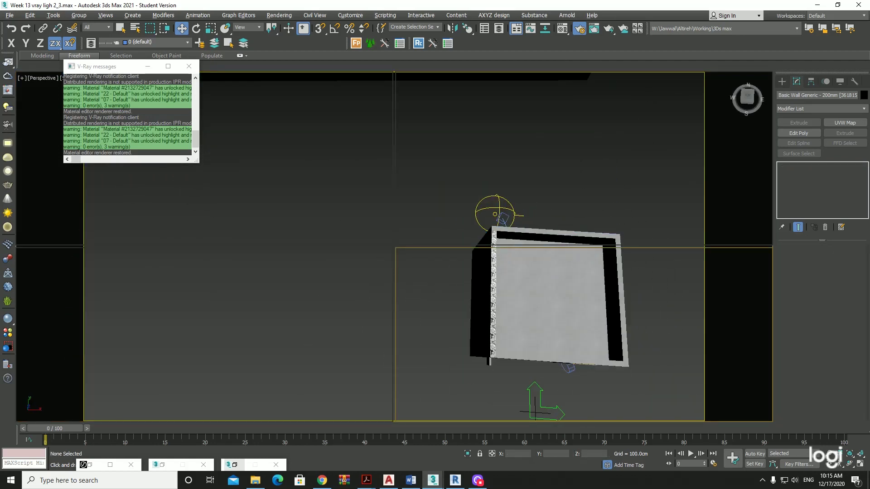
pyautogui.press('t')
pyautogui.hotkey('alt', 'w')
# Step: Start a File > Merge and go up to the 03_Archmodels folder
pyautogui.click(9, 15)
pyautogui.moveTo(21, 138)
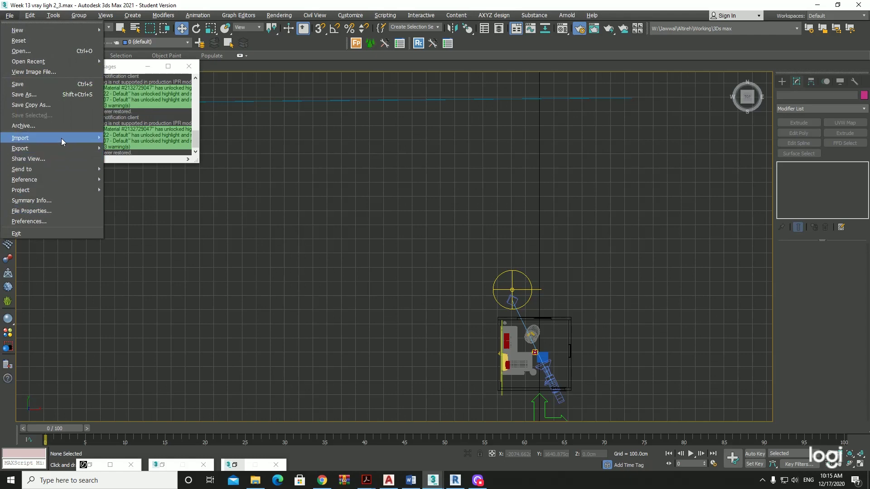
pyautogui.click(138, 151)
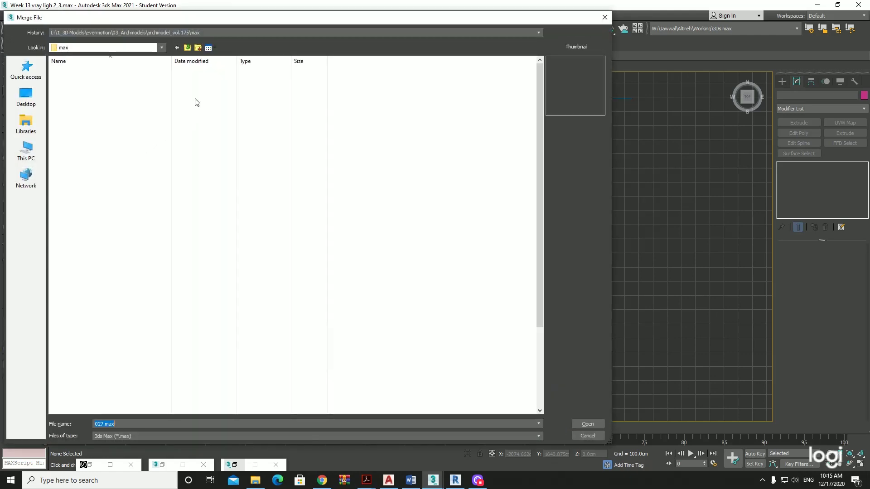
pyautogui.click(187, 48)
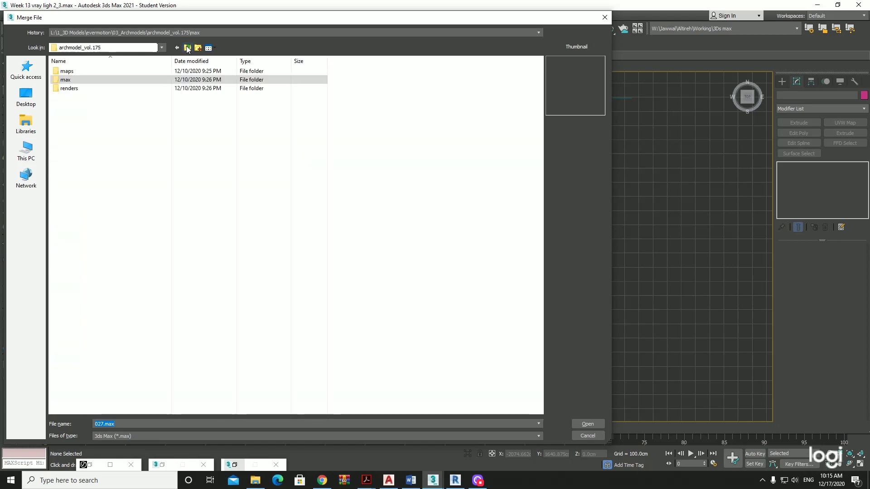
pyautogui.click(187, 48)
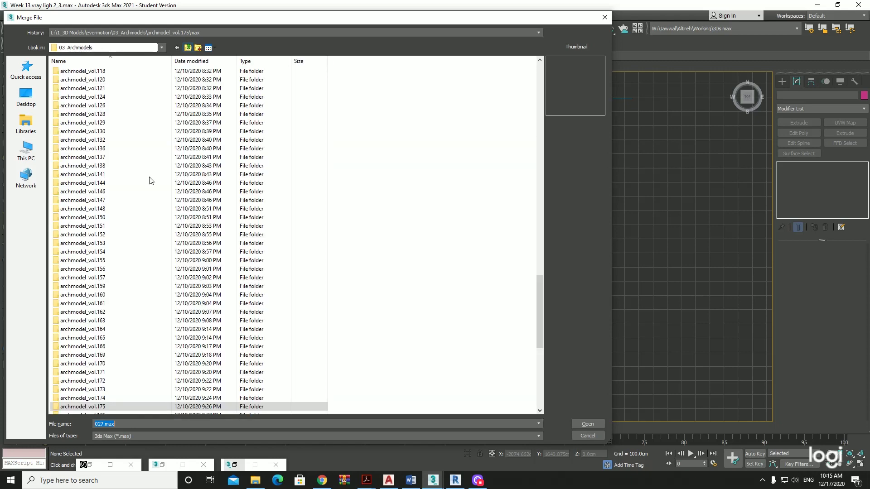
# Step: Browse into archmodel_vol.99's EVERMOTION ARCHMODELS VOL.99 folder and open its Vray folder
pyautogui.scroll(-4, 131, 251)
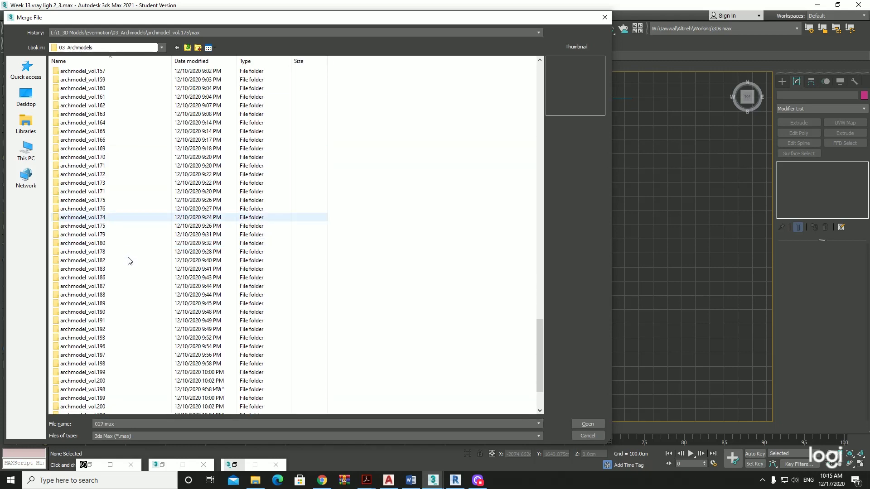
pyautogui.scroll(-1, 128, 259)
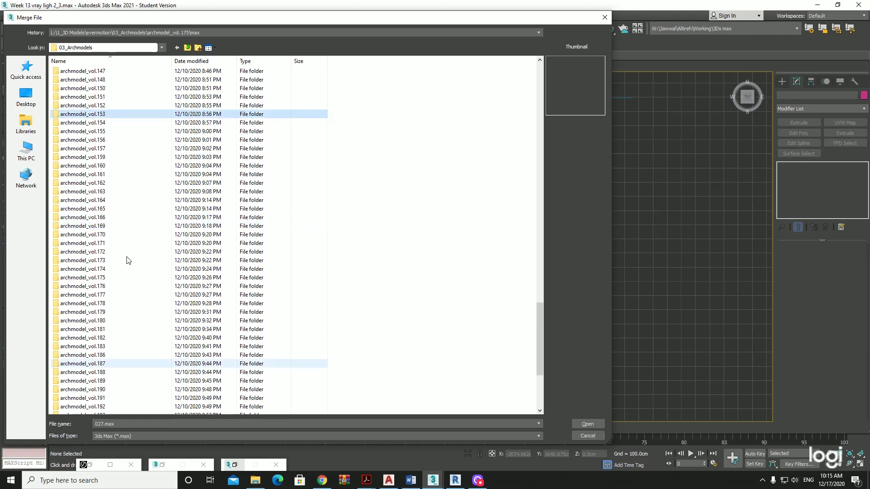
pyautogui.scroll(2, 132, 145)
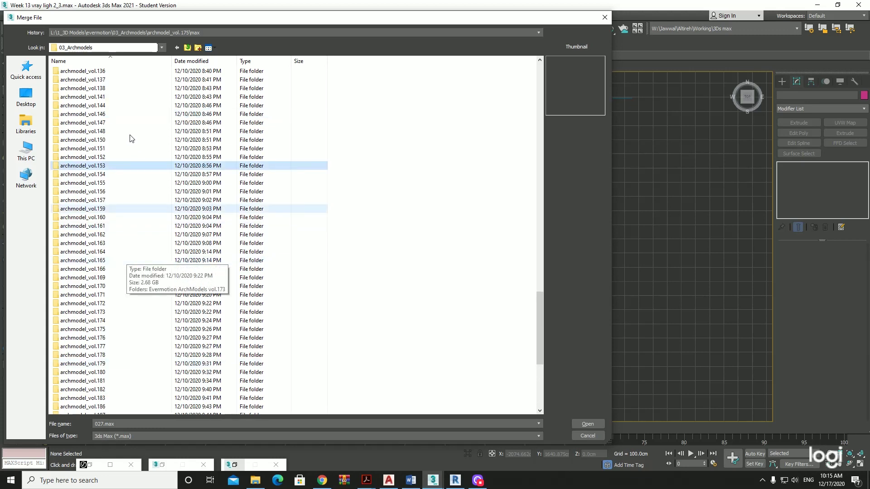
pyautogui.scroll(3, 126, 128)
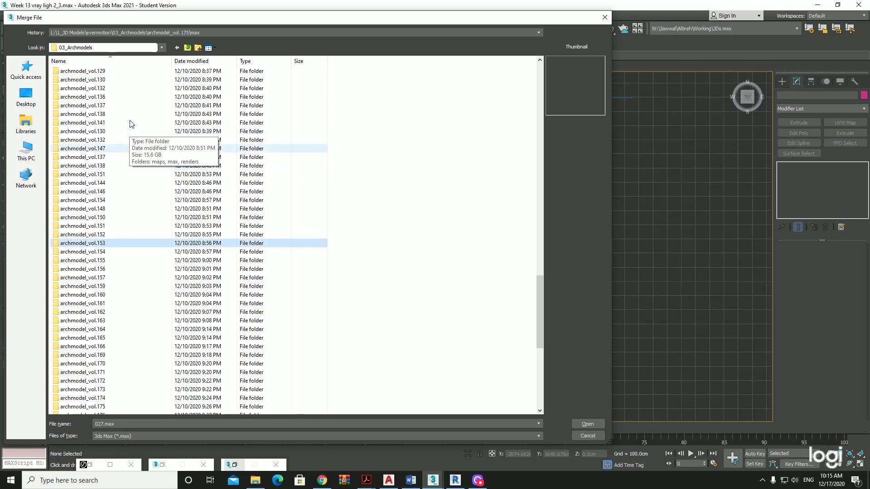
pyautogui.scroll(1, 126, 120)
pyautogui.scroll(1, 125, 109)
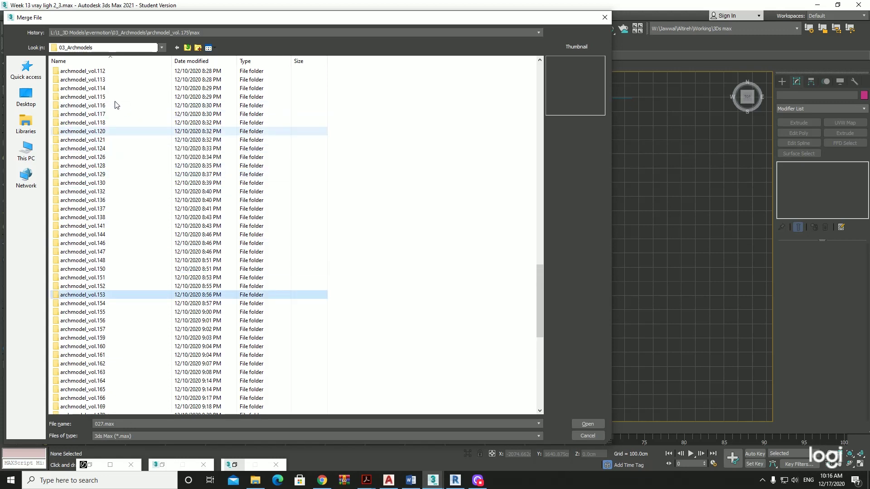
pyautogui.scroll(2, 116, 104)
pyautogui.scroll(1, 115, 113)
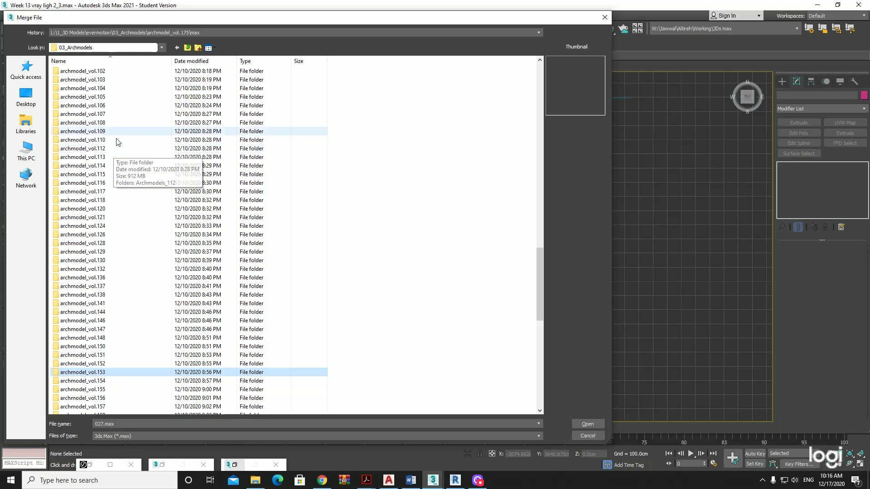
pyautogui.scroll(1, 113, 86)
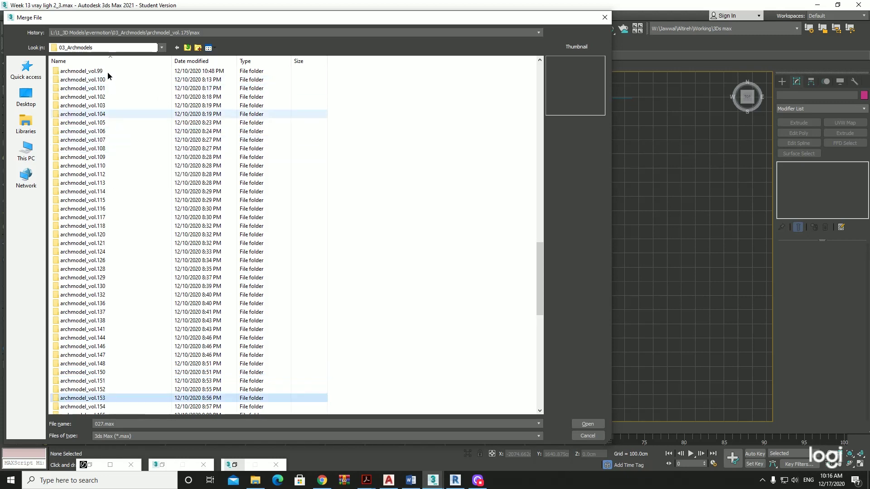
pyautogui.doubleClick(107, 71)
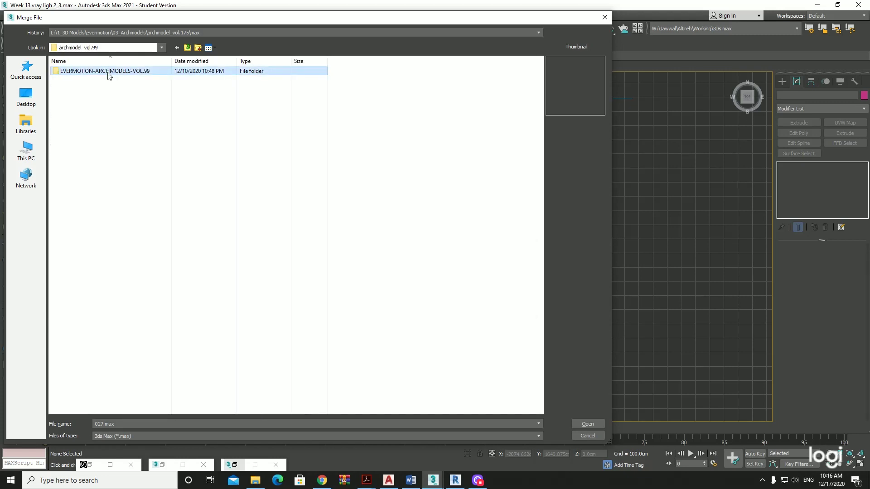
pyautogui.doubleClick(108, 74)
pyautogui.click(108, 74)
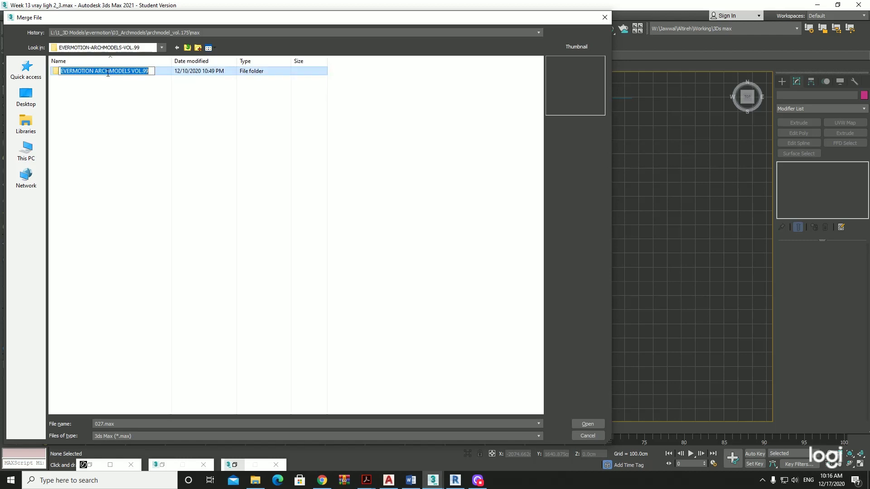
pyautogui.click(166, 74)
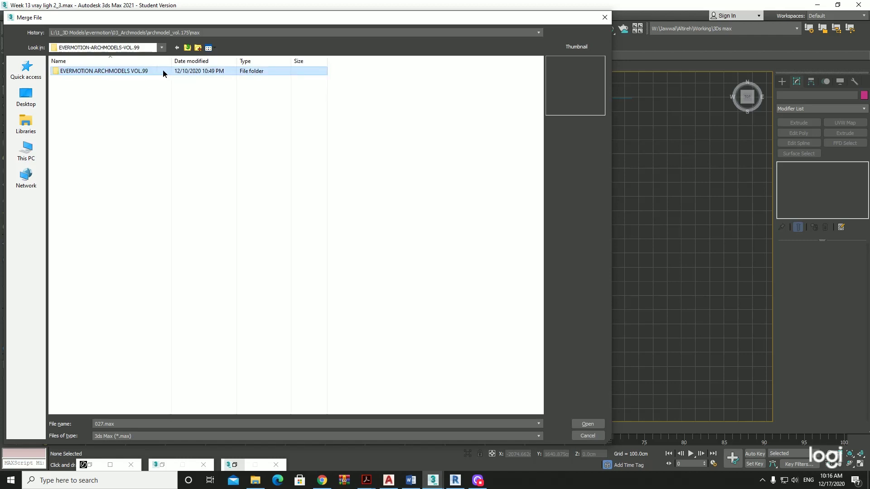
pyautogui.doubleClick(155, 71)
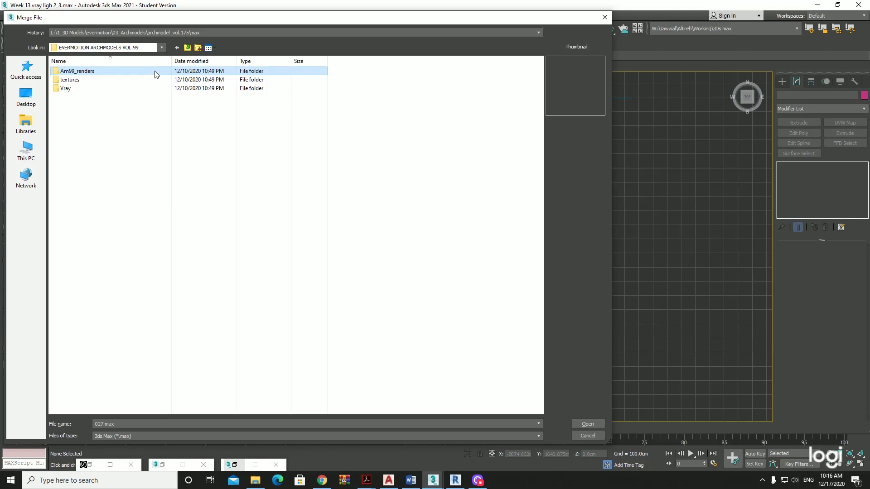
pyautogui.doubleClick(139, 88)
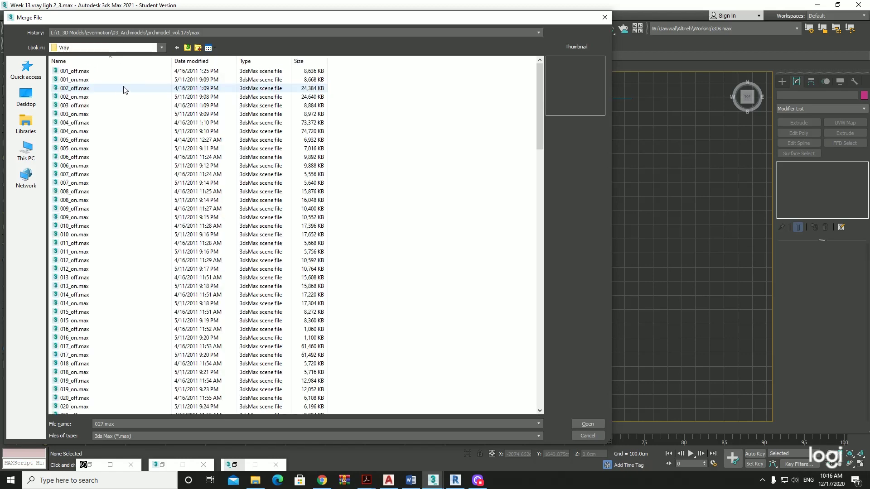
# Step: Preview 011_on.max and 023_off.max, then pick 039_off.max to merge
pyautogui.click(96, 251)
pyautogui.scroll(-1, 96, 276)
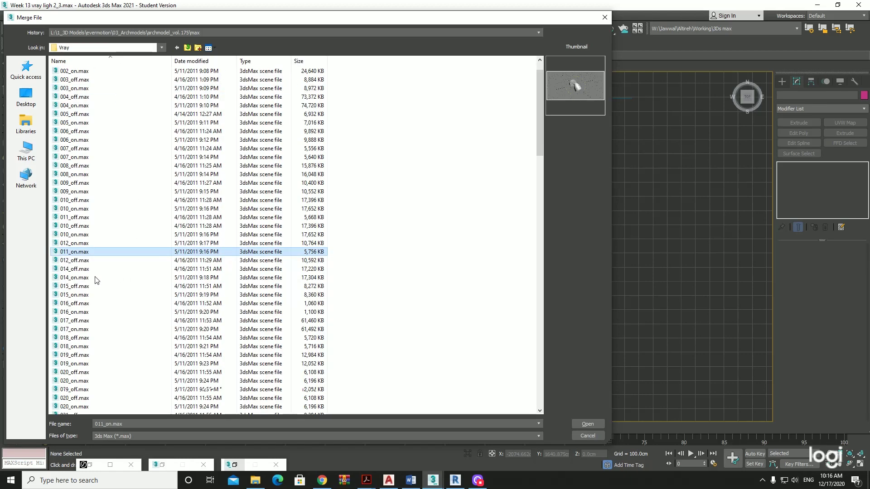
pyautogui.scroll(-5, 95, 299)
pyautogui.scroll(-5, 94, 331)
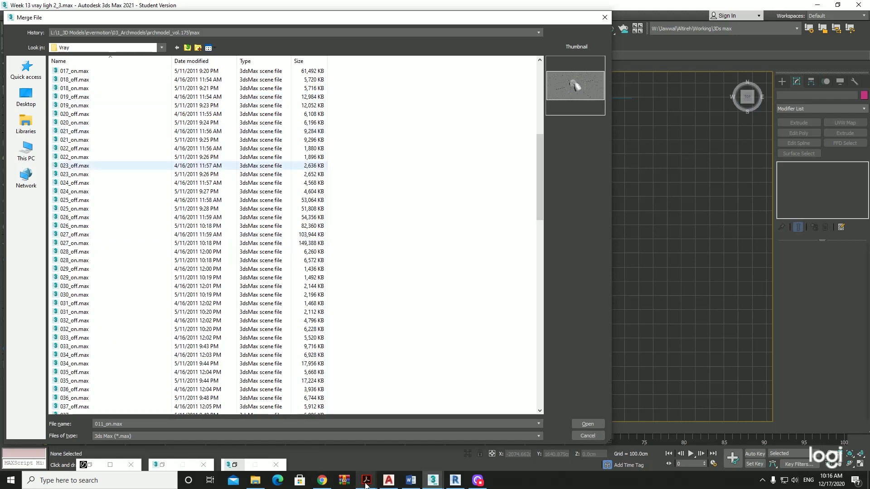
pyautogui.scroll(4, 136, 362)
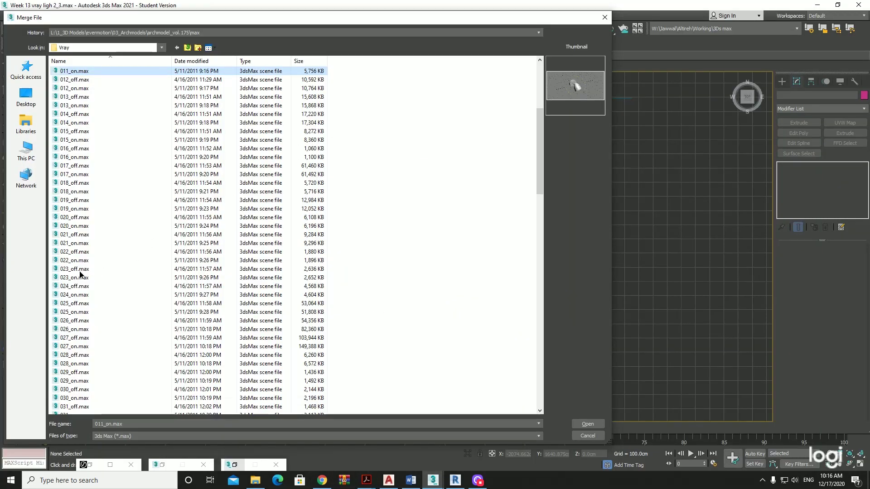
pyautogui.click(90, 269)
pyautogui.scroll(-2, 80, 278)
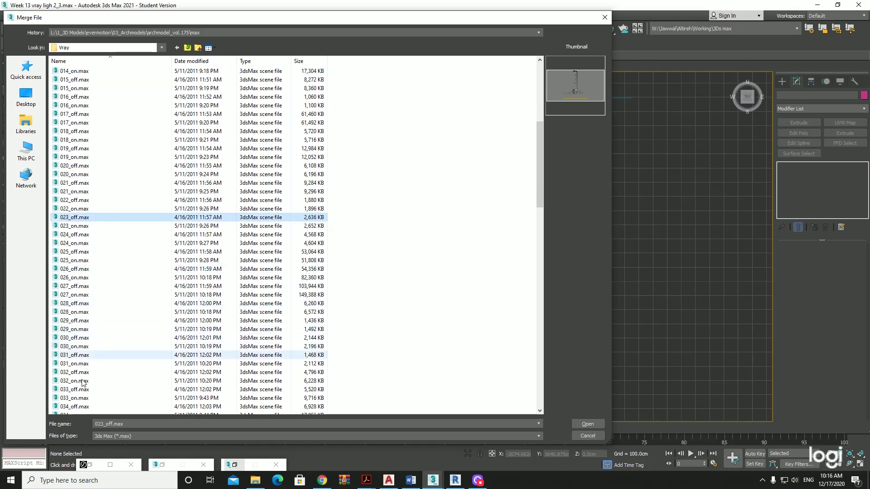
pyautogui.scroll(-2, 83, 406)
pyautogui.scroll(-1, 83, 406)
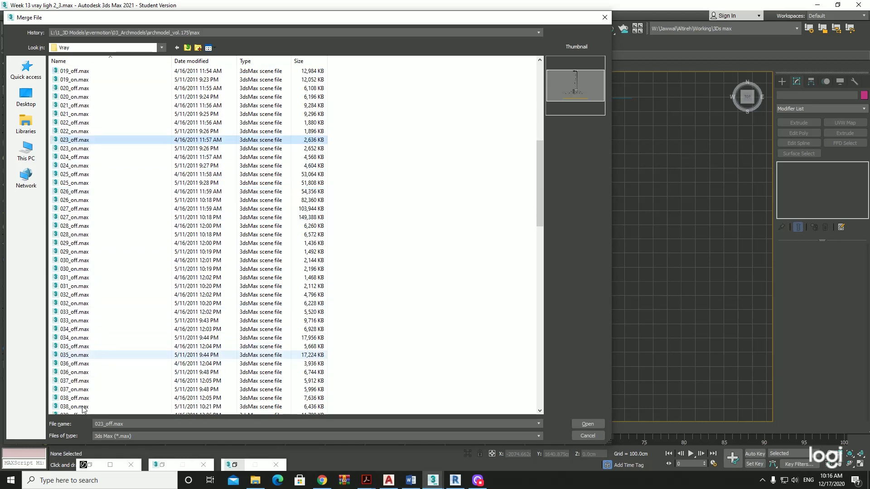
pyautogui.scroll(-1, 82, 408)
pyautogui.scroll(-1, 83, 409)
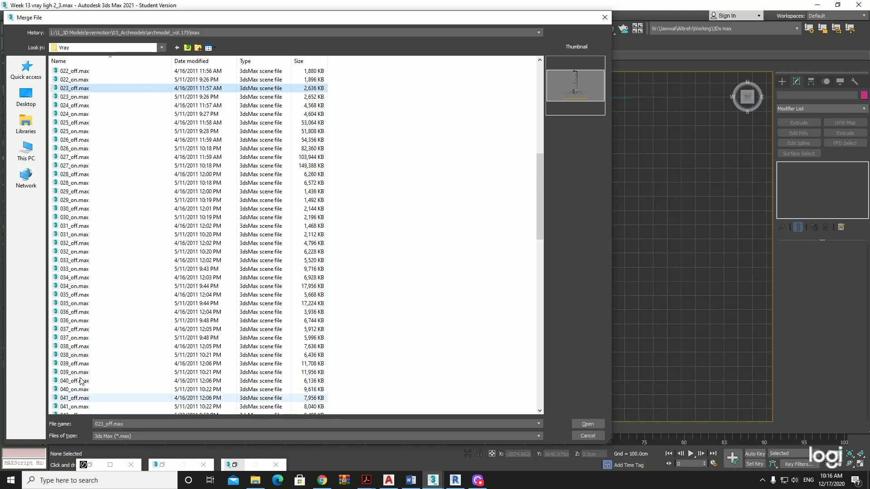
pyautogui.click(80, 364)
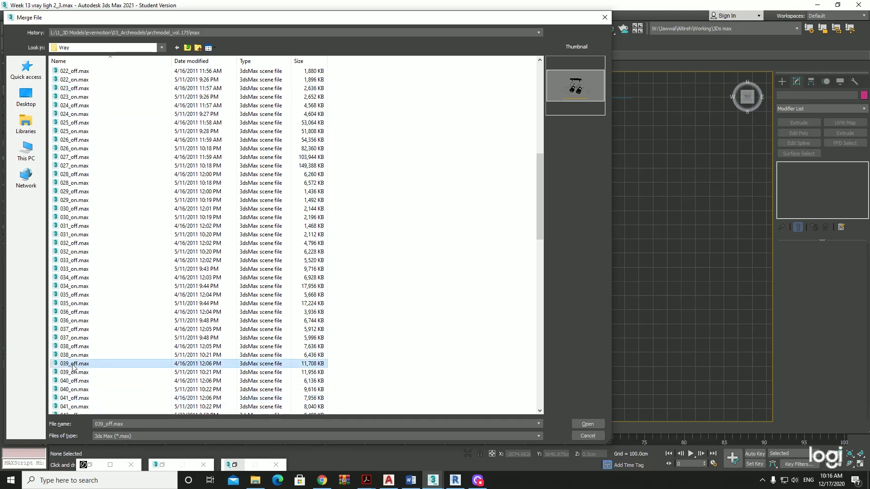
pyautogui.doubleClick(72, 365)
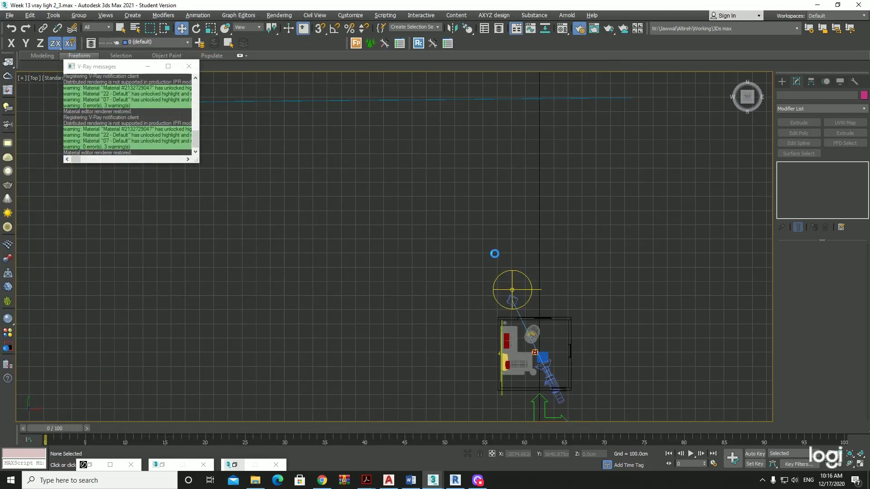
# Step: Merge all objects from 039_off.max and dismiss the Scene Converter
pyautogui.click(364, 299)
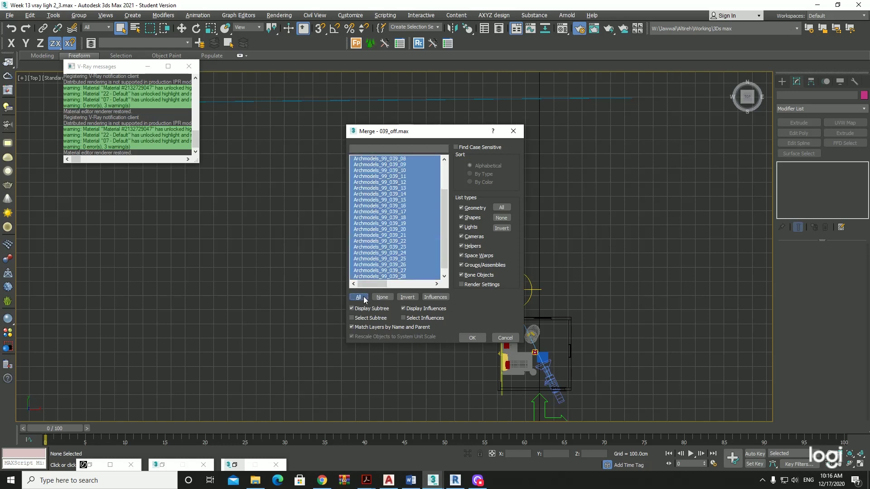
pyautogui.click(472, 338)
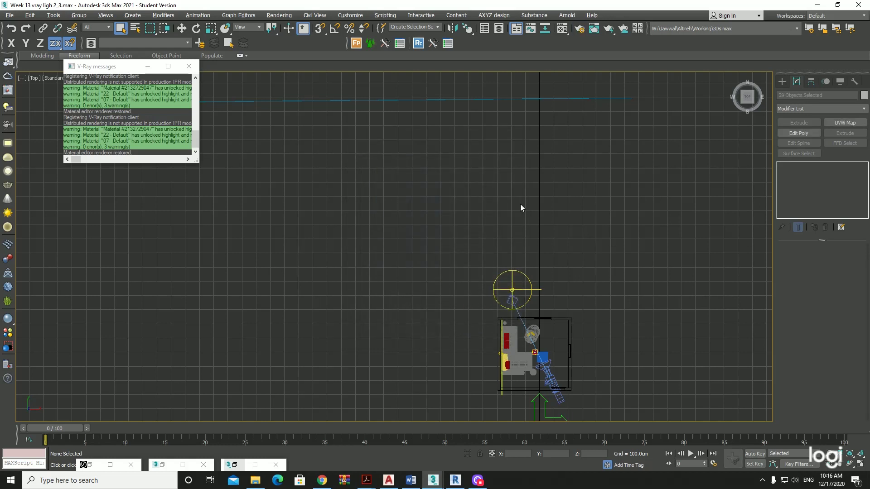
pyautogui.click(619, 121)
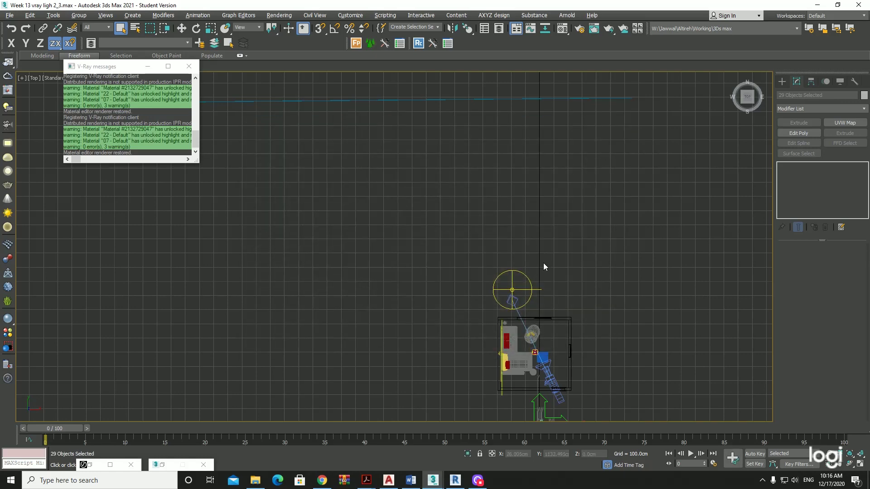
# Step: In Perspective, zoom and orbit to the twin-spot fixture and select the right spotlight's parts
pyautogui.press('p')
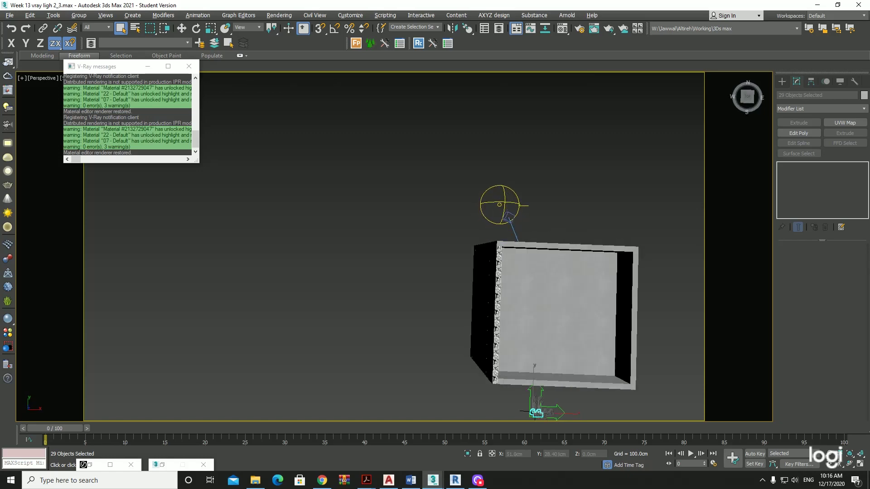
pyautogui.keyDown('alt'); pyautogui.moveTo(536, 413); pyautogui.dragTo(517, 338, button='middle'); pyautogui.keyUp('alt')
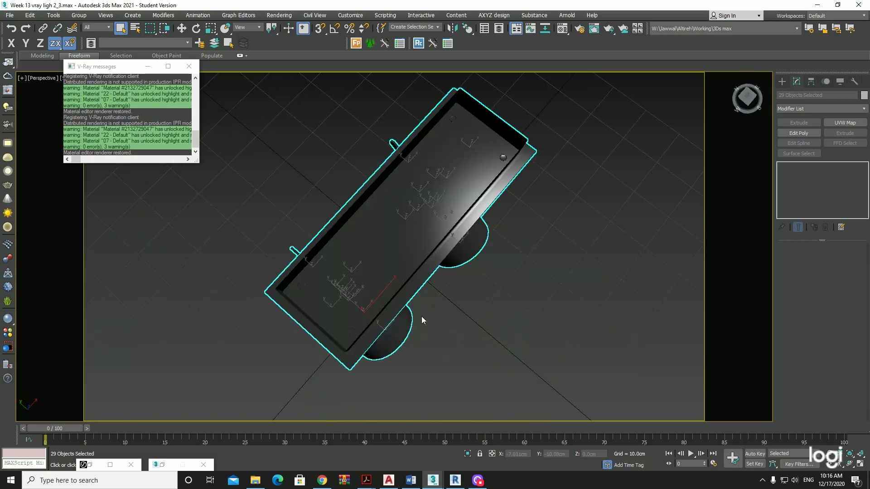
pyautogui.moveTo(422, 320)
pyautogui.keyDown('alt'); pyautogui.mouseDown(button='middle')
pyautogui.moveTo(462, 252)
pyautogui.moveTo(537, 249)
pyautogui.mouseUp(button='middle'); pyautogui.keyUp('alt')
pyautogui.click(555, 327)
pyautogui.moveTo(554, 379); pyautogui.dragTo(413, 89)
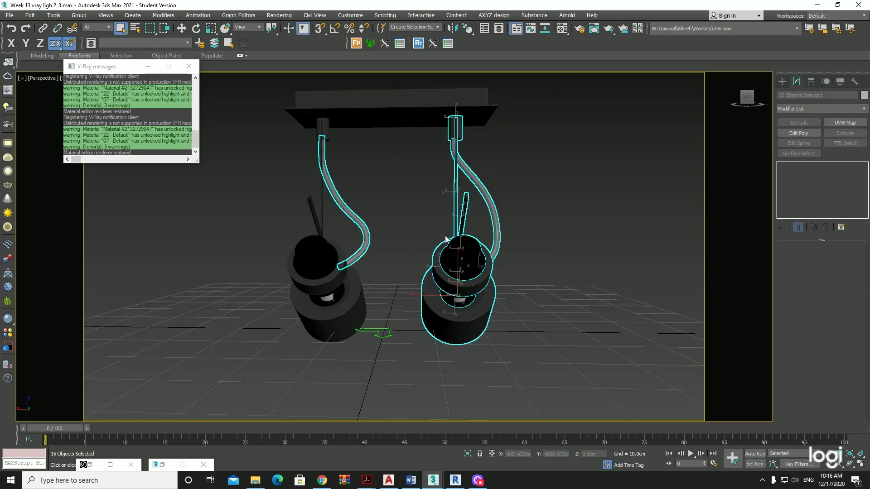
# Step: Isolate the right lamp body in the selection and delete it
pyautogui.click(361, 250)
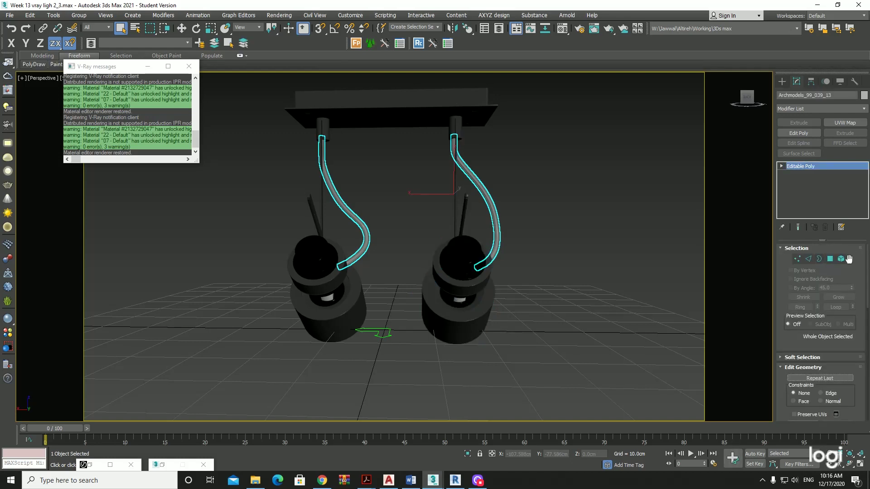
pyautogui.click(841, 258)
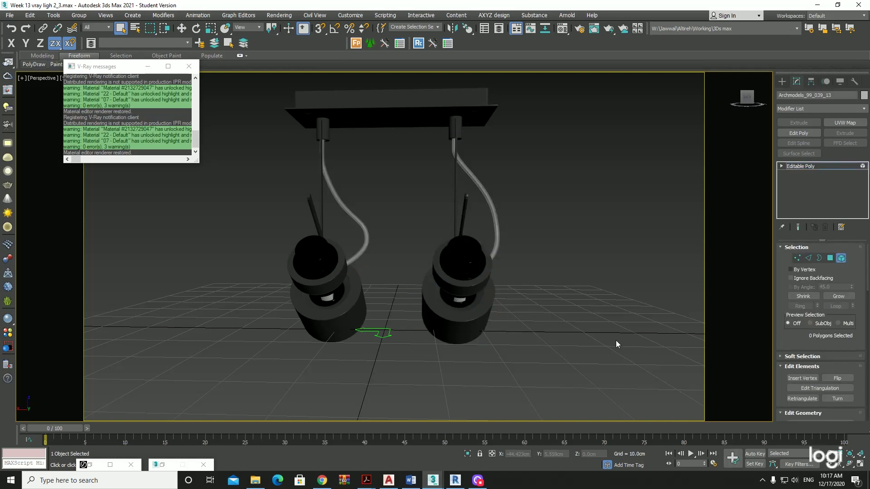
pyautogui.click(495, 213)
pyautogui.click(756, 181)
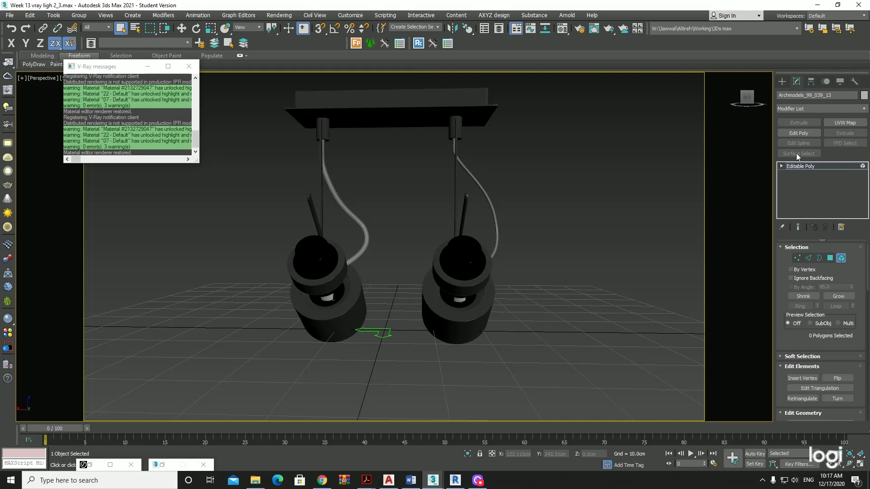
pyautogui.click(540, 331)
pyautogui.scroll(-3, 540, 334)
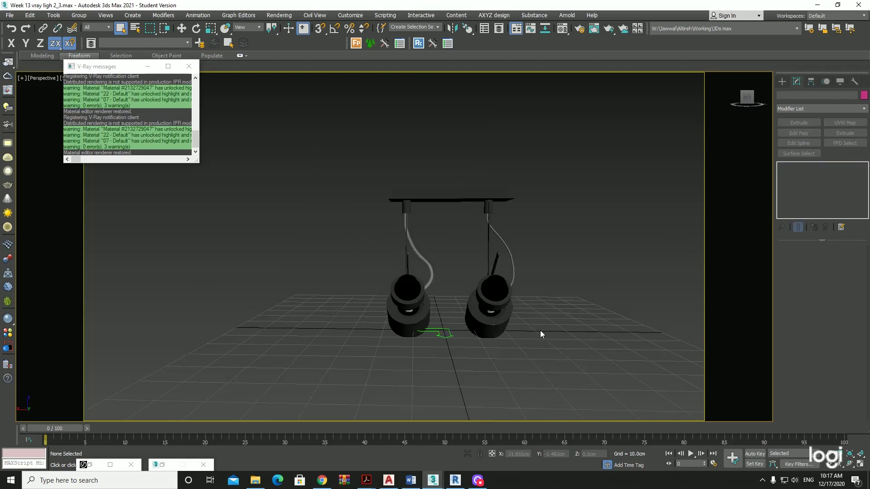
pyautogui.moveTo(472, 166); pyautogui.dragTo(472, 162)
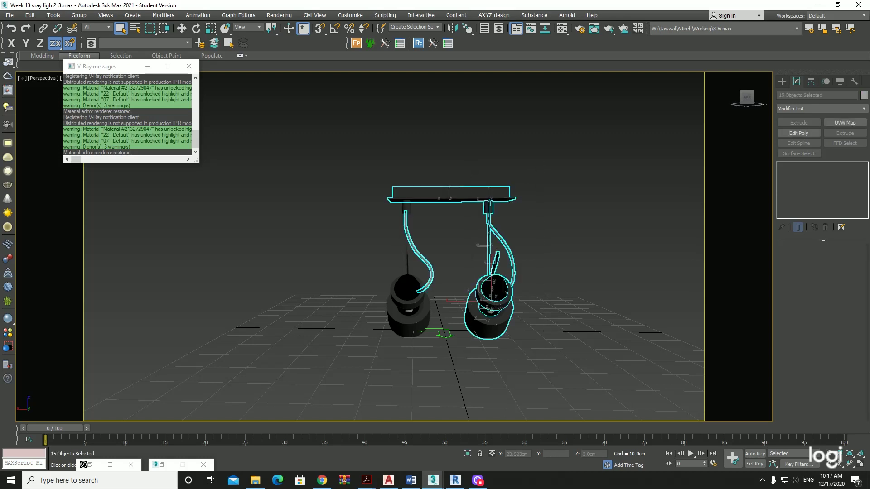
pyautogui.keyDown('alt'); pyautogui.moveTo(449, 133); pyautogui.dragTo(406, 284); pyautogui.keyUp('alt')
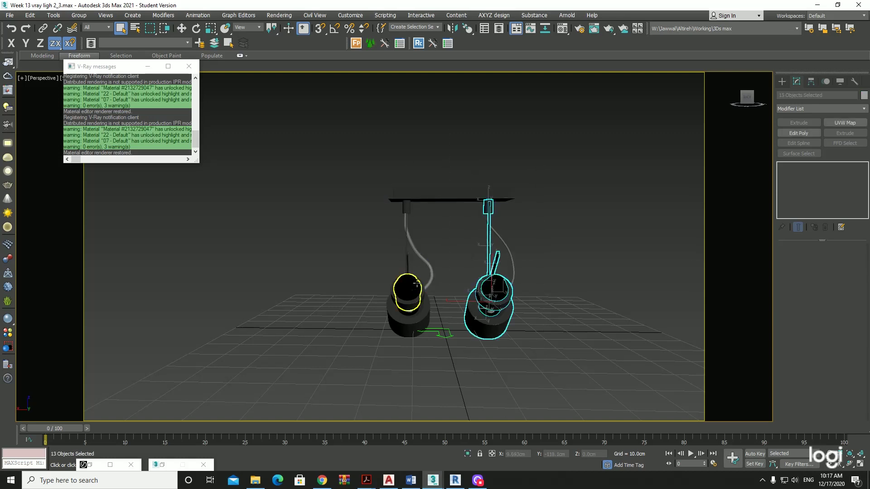
pyautogui.press('Delete')
# Step: Delete the right cable element from the cable Editable Poly
pyautogui.click(507, 246)
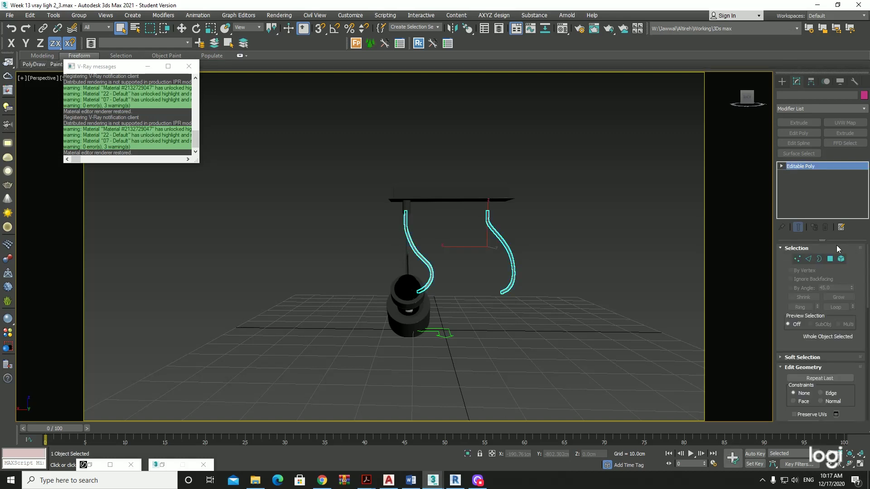
pyautogui.press('5')
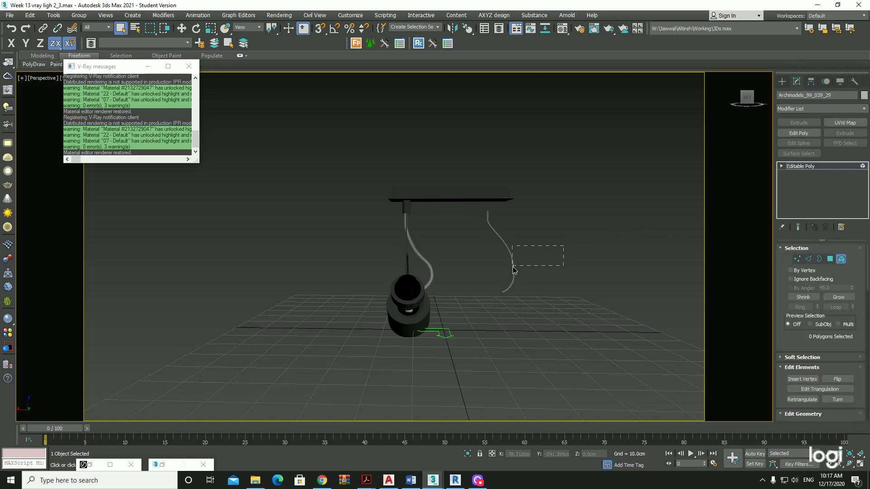
pyautogui.moveTo(563, 242); pyautogui.dragTo(508, 267)
pyautogui.press('Delete')
pyautogui.click(838, 167)
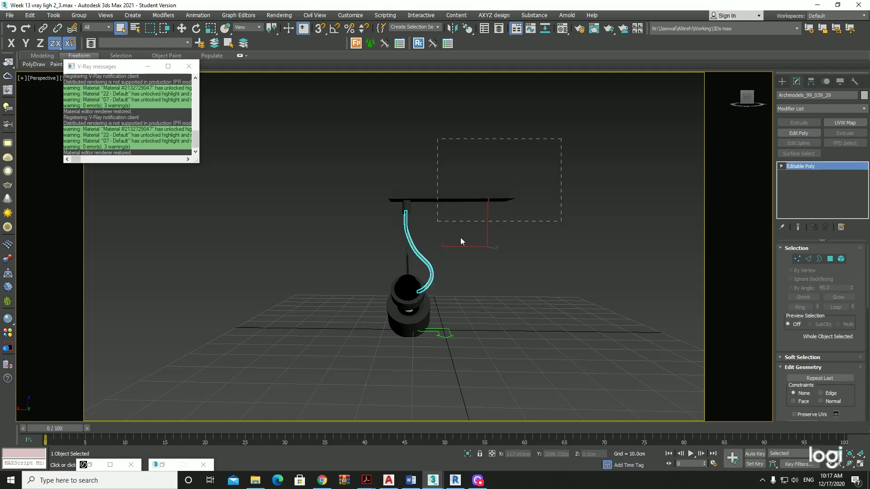
# Step: Shift the ceiling plate left along X and select the whole remaining lamp
pyautogui.moveTo(459, 231); pyautogui.dragTo(387, 200)
pyautogui.press('w')
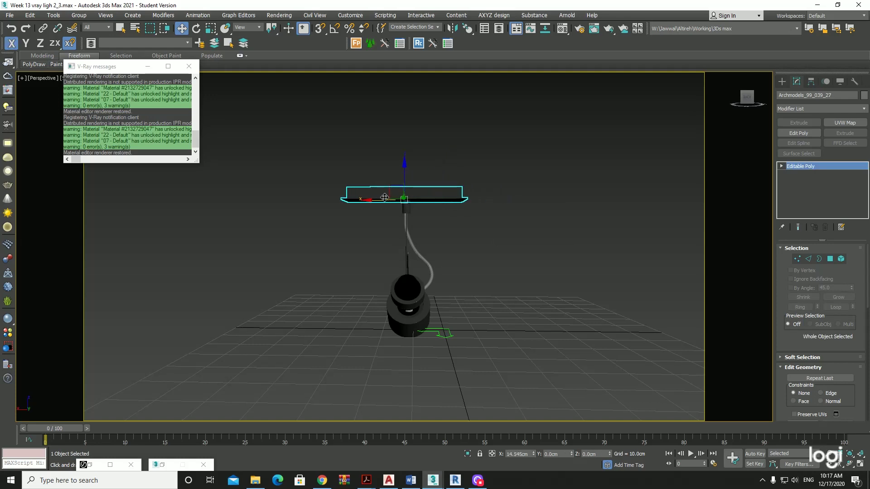
pyautogui.press('r')
pyautogui.keyDown('alt'); pyautogui.moveTo(434, 200); pyautogui.dragTo(414, 195, button='middle'); pyautogui.keyUp('alt')
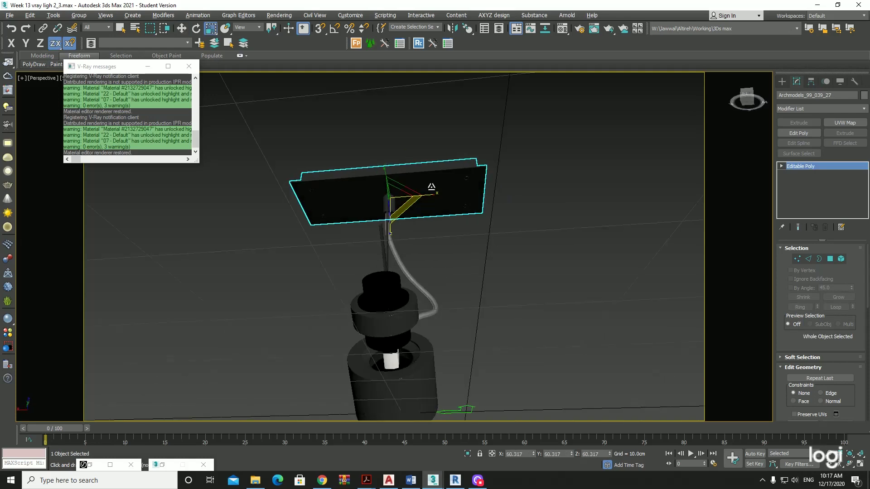
pyautogui.hotkey('shift', 'z')
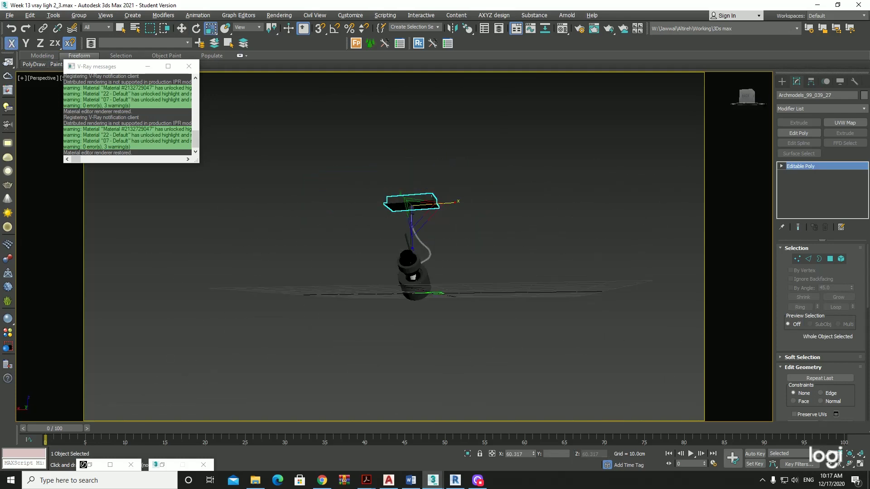
pyautogui.moveTo(502, 145); pyautogui.dragTo(352, 348)
# Step: Group the lamp parts as Group002
pyautogui.moveTo(470, 330)
pyautogui.mouseDown()
pyautogui.moveTo(450, 321)
pyautogui.moveTo(434, 295)
pyautogui.mouseUp()
pyautogui.click(78, 15)
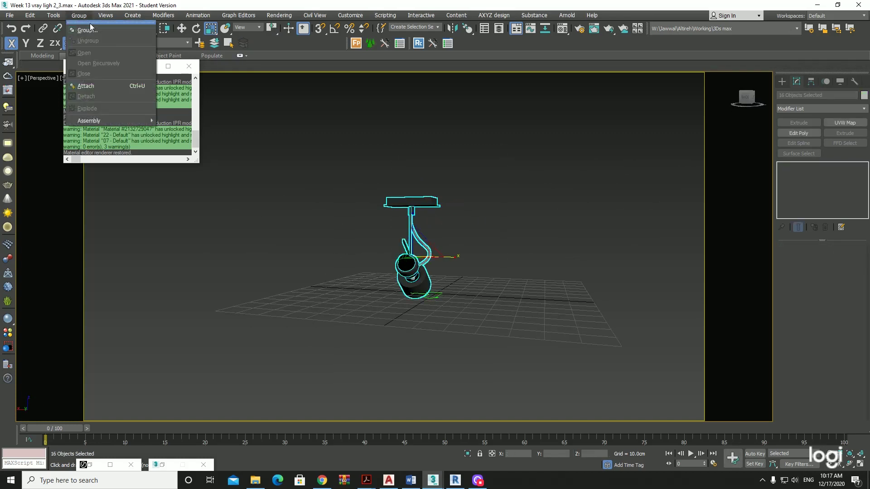
pyautogui.click(88, 36)
pyautogui.click(443, 254)
# Step: In the maximized Top view, move Group002 to the room's top-right corner
pyautogui.press('z')
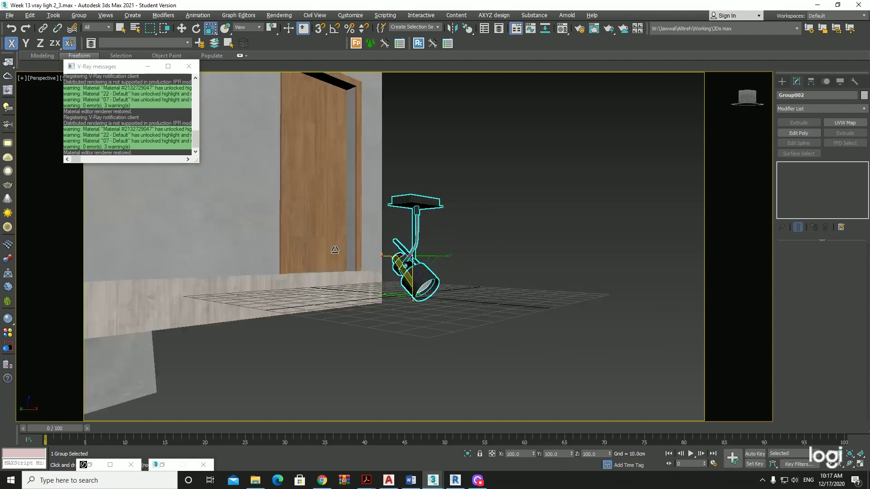
pyautogui.hotkey('alt', 'w')
pyautogui.rightClick(330, 160)
pyautogui.hotkey('alt', 'w')
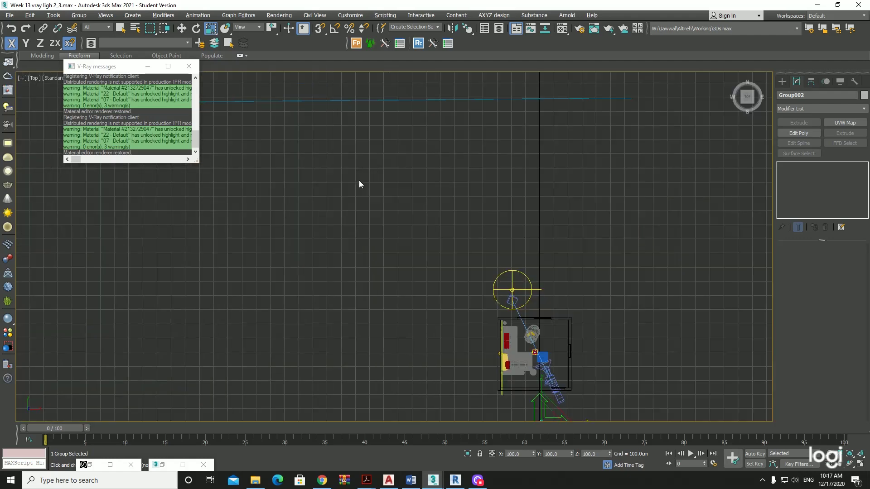
pyautogui.press('w')
pyautogui.scroll(-4, 373, 190)
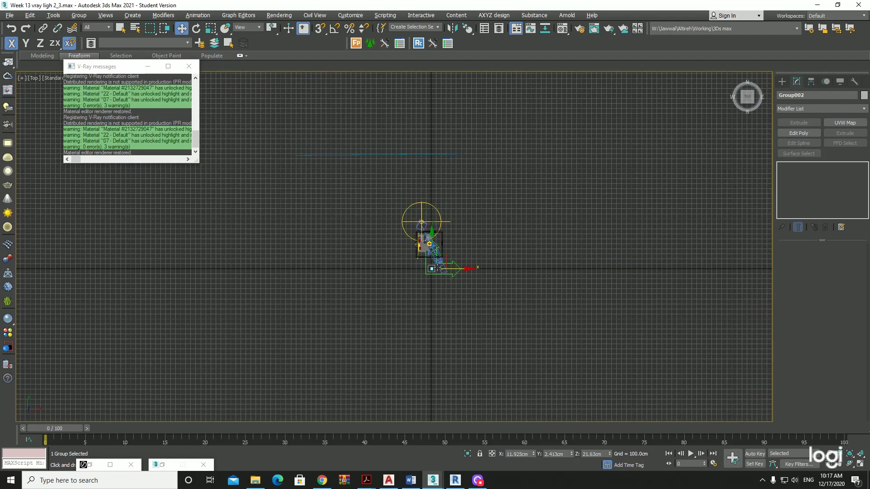
pyautogui.scroll(2, 433, 261)
pyautogui.scroll(4, 431, 259)
pyautogui.scroll(1, 432, 259)
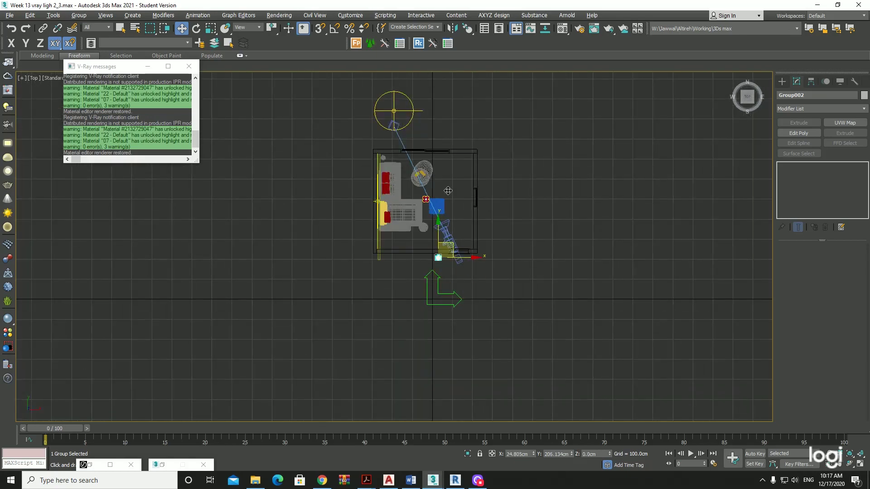
pyautogui.moveTo(438, 256); pyautogui.dragTo(466, 156)
# Step: Rotate Group002 about 177° around Z
pyautogui.press('z')
pyautogui.scroll(-7, 471, 206)
pyautogui.scroll(-6, 471, 207)
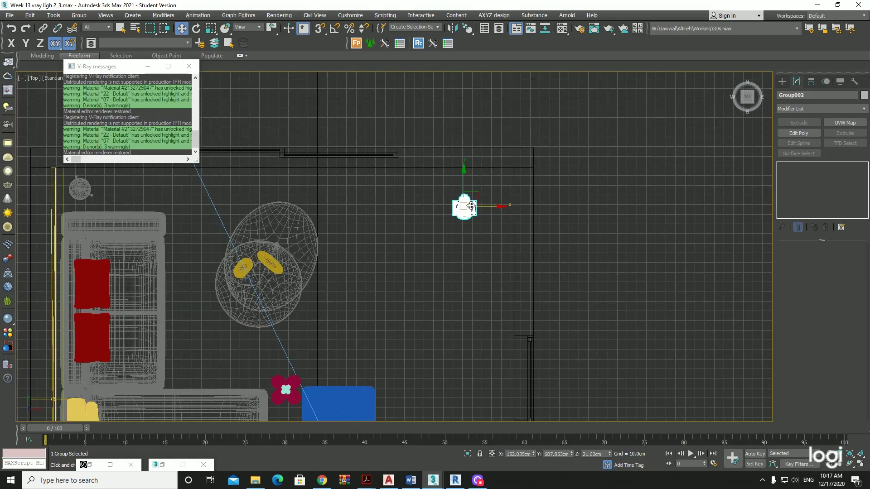
pyautogui.moveTo(471, 206); pyautogui.dragTo(467, 227, button='middle')
pyautogui.press('e')
pyautogui.moveTo(478, 200); pyautogui.dragTo(306, 195)
# Step: In the Front view, raise the lamp to the ceiling, then view through Camera001
pyautogui.hotkey('alt', 'w')
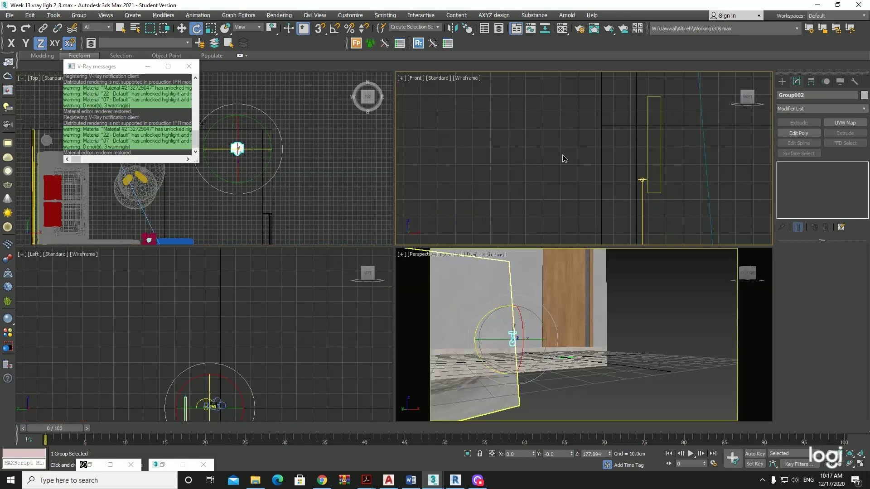
pyautogui.hotkey('alt', 'w')
pyautogui.press('z')
pyautogui.scroll(-5, 498, 181)
pyautogui.press('w')
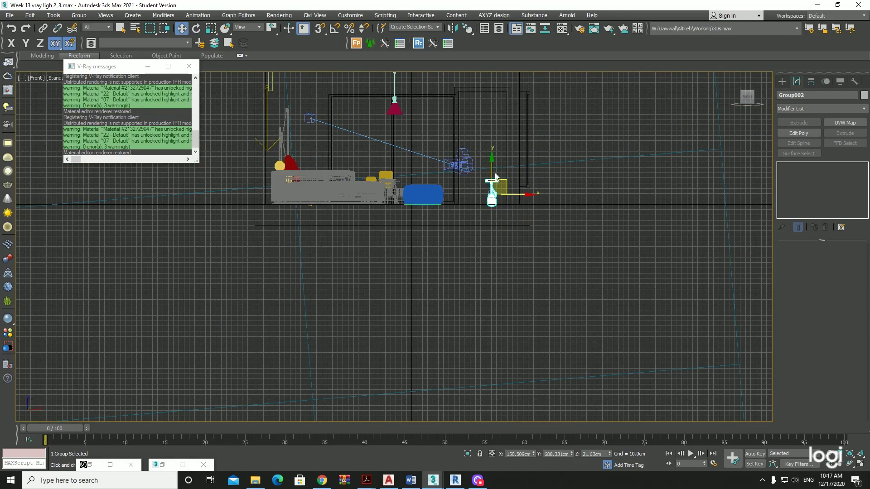
pyautogui.scroll(2, 482, 136)
pyautogui.scroll(2, 490, 213)
pyautogui.scroll(2, 491, 224)
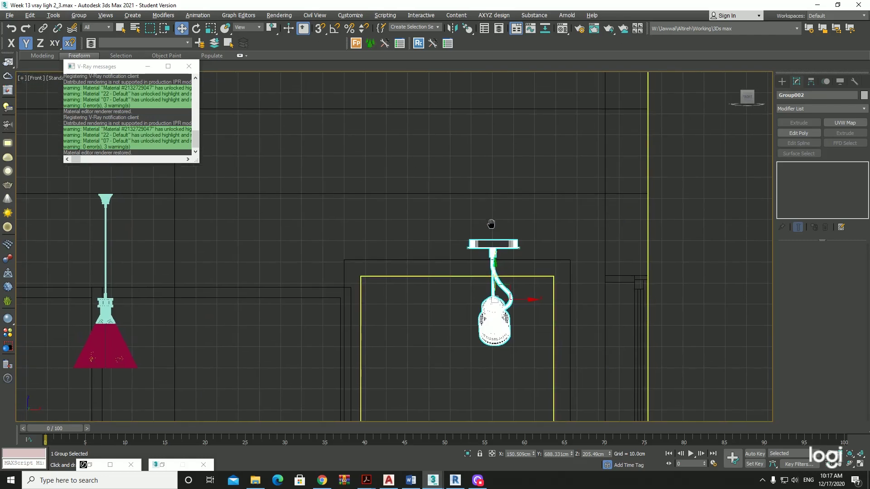
pyautogui.scroll(2, 502, 254)
pyautogui.moveTo(499, 254); pyautogui.dragTo(499, 236)
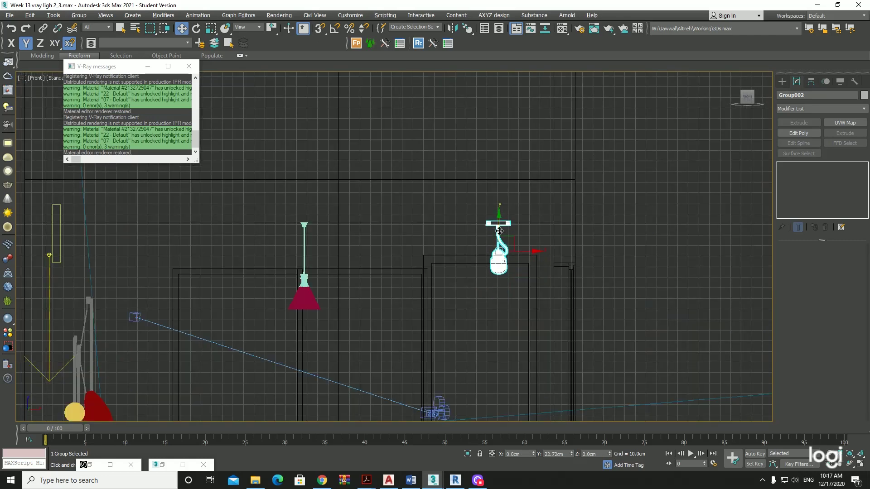
pyautogui.hotkey('alt', 'w')
pyautogui.hotkey('alt', 'w')
pyautogui.press('c')
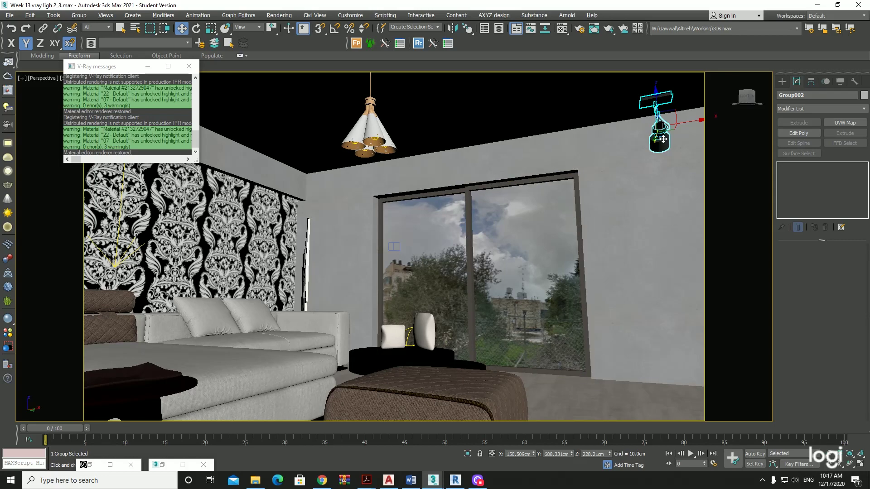
# Step: Return to Perspective and orbit beneath the lamp to see the ceiling
pyautogui.press('p')
pyautogui.scroll(3, 664, 143)
pyautogui.scroll(4, 663, 147)
pyautogui.scroll(4, 662, 153)
pyautogui.scroll(-5, 539, 194)
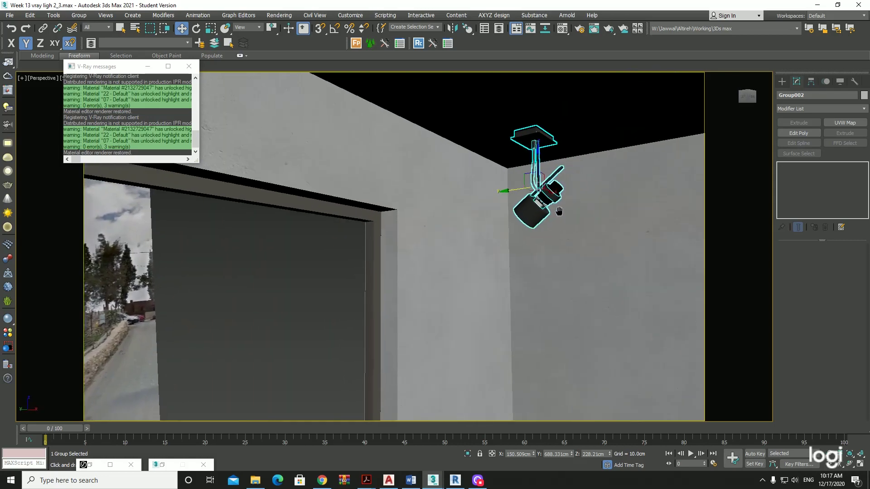
pyautogui.press('r')
pyautogui.scroll(4, 537, 181)
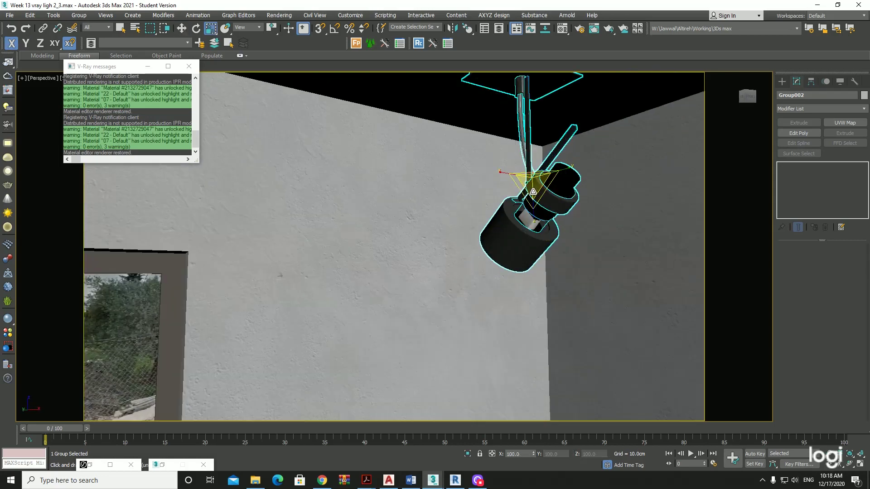
pyautogui.keyDown('alt'); pyautogui.moveTo(530, 170); pyautogui.dragTo(518, 251, button='middle'); pyautogui.keyUp('alt')
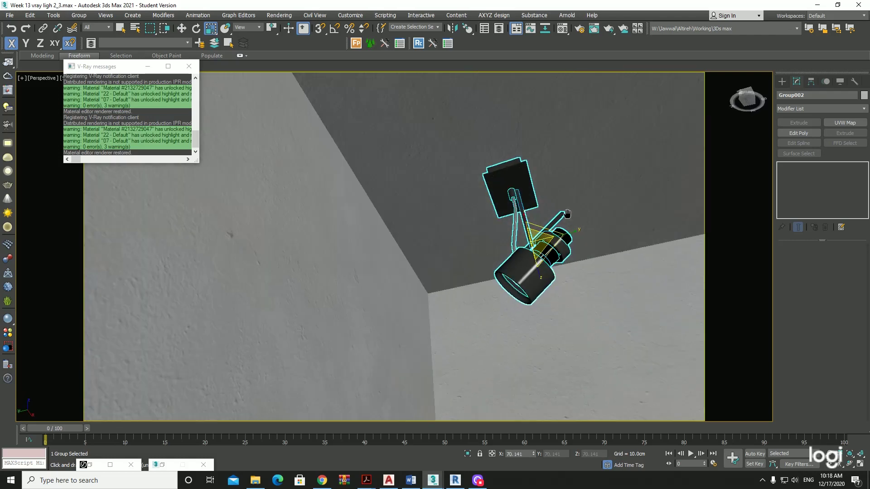
# Step: Move Group002 up snug against the ceiling near the window-wall corner
pyautogui.press('w')
pyautogui.moveTo(518, 251); pyautogui.dragTo(530, 244)
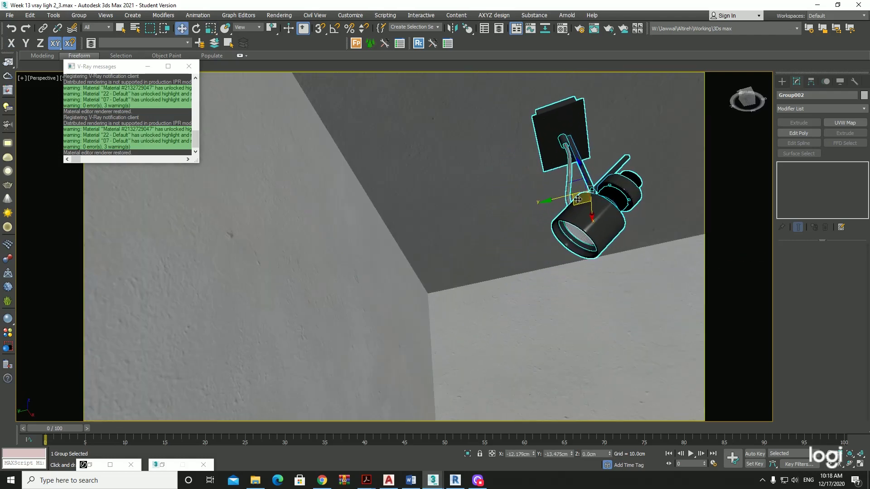
pyautogui.rightClick(530, 244)
pyautogui.moveTo(519, 236); pyautogui.dragTo(554, 193)
pyautogui.moveTo(554, 194)
pyautogui.keyDown('alt'); pyautogui.mouseDown(button='middle')
pyautogui.moveTo(539, 177)
pyautogui.moveTo(542, 243)
pyautogui.moveTo(535, 173)
pyautogui.mouseUp(button='middle'); pyautogui.keyUp('alt')
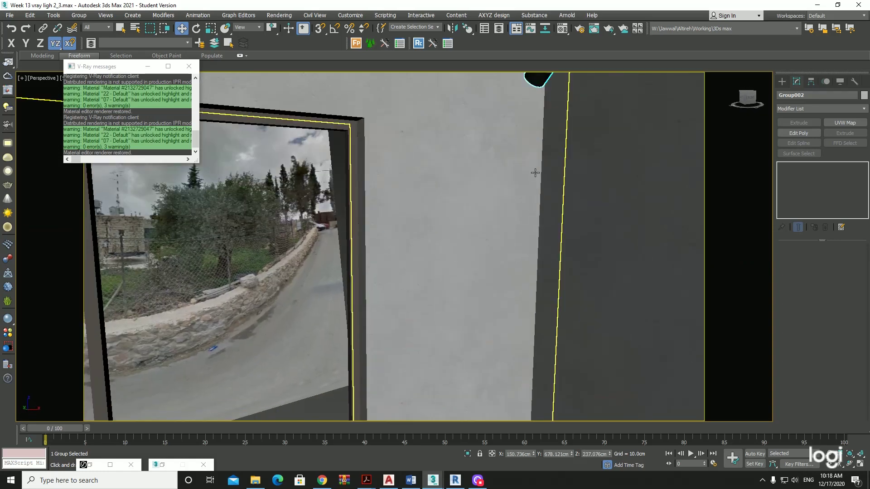
# Step: Switch the Create > Lights category from VRay to Photometric and activate Target Light
pyautogui.click(781, 82)
pyautogui.click(801, 94)
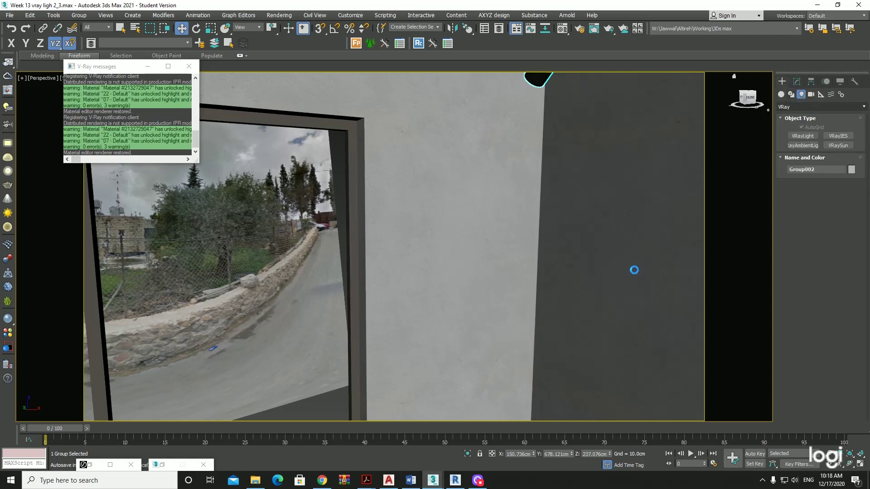
pyautogui.click(481, 484)
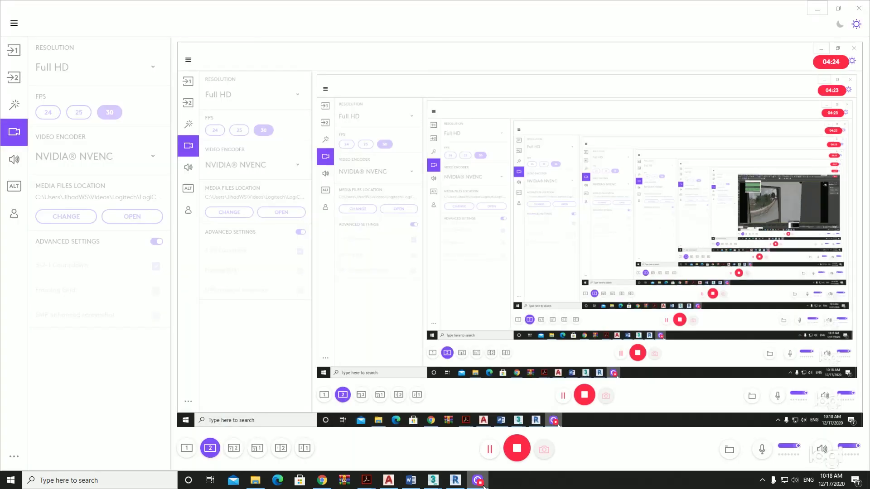
pyautogui.click(484, 486)
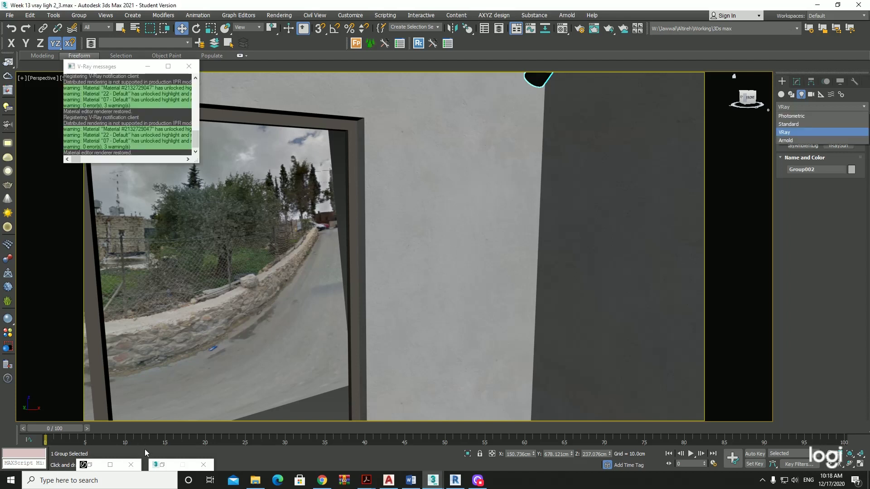
pyautogui.click(785, 108)
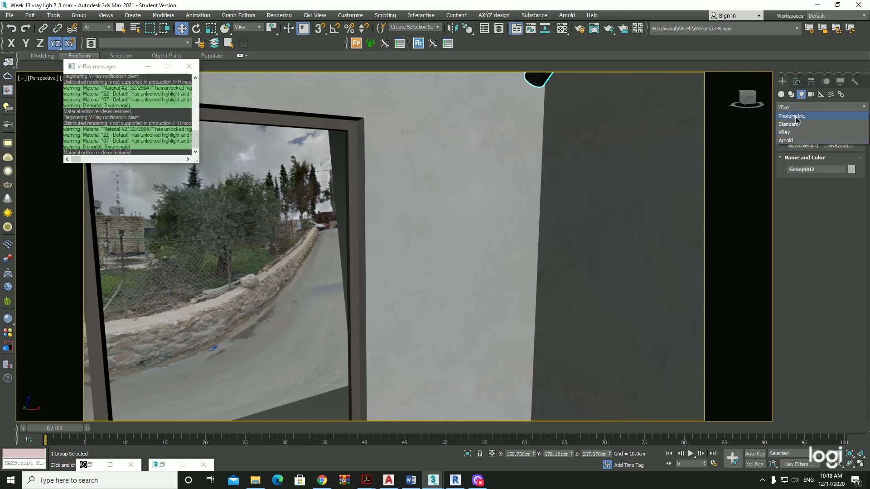
pyautogui.click(796, 116)
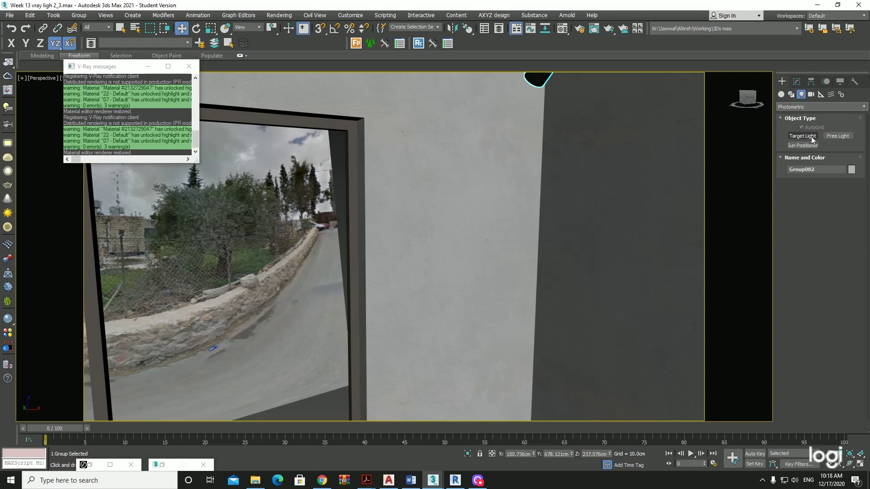
pyautogui.click(809, 138)
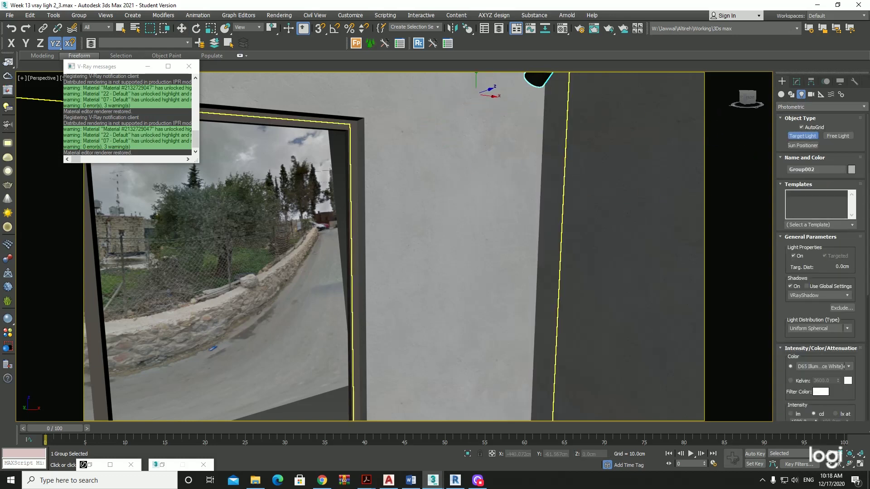
# Step: Create a downward-aiming photometric target light and slide it along the ceiling to the fixture
pyautogui.moveTo(476, 93); pyautogui.dragTo(469, 407)
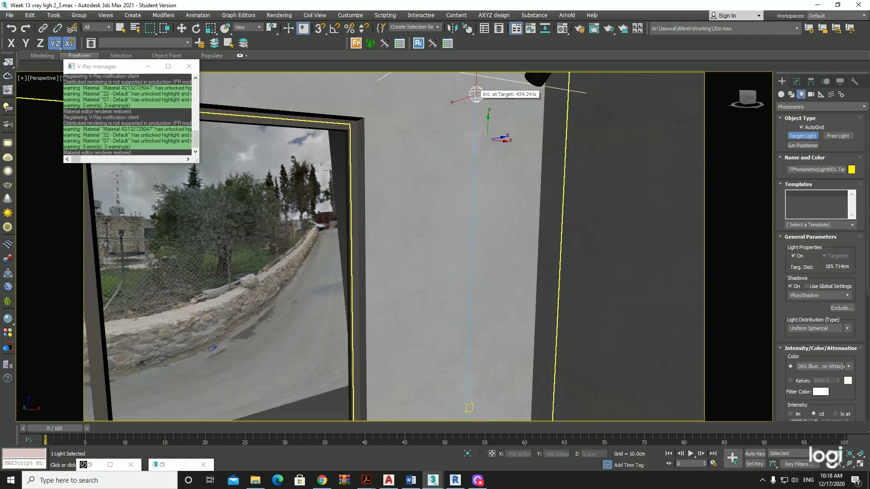
pyautogui.rightClick(482, 203)
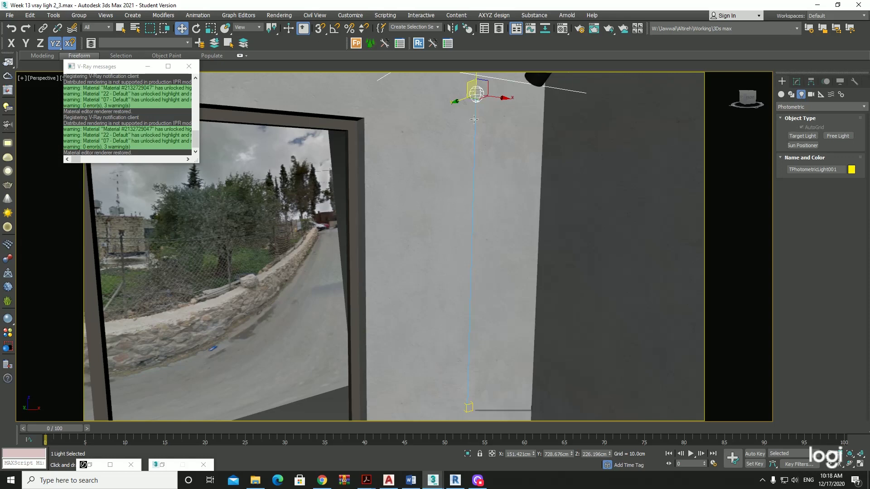
pyautogui.moveTo(473, 107)
pyautogui.keyDown('alt'); pyautogui.mouseDown(button='middle')
pyautogui.moveTo(457, 121)
pyautogui.moveTo(462, 90)
pyautogui.mouseUp(button='middle'); pyautogui.keyUp('alt')
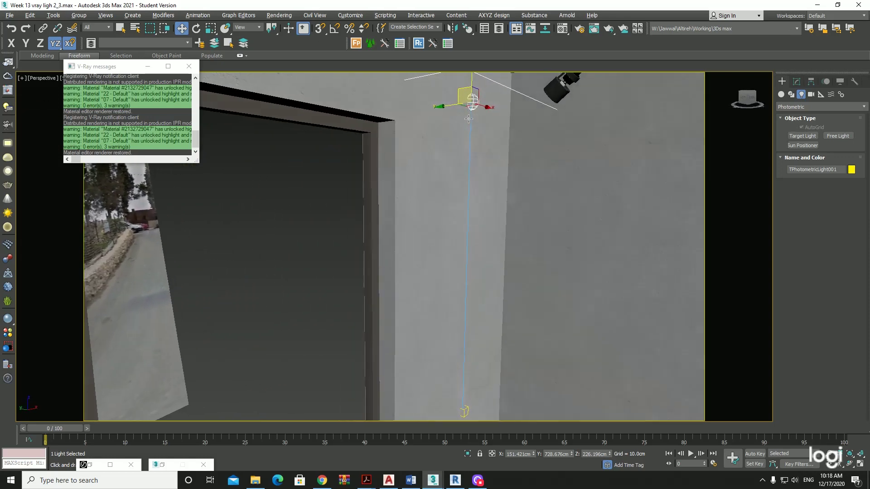
pyautogui.moveTo(464, 89); pyautogui.dragTo(539, 92)
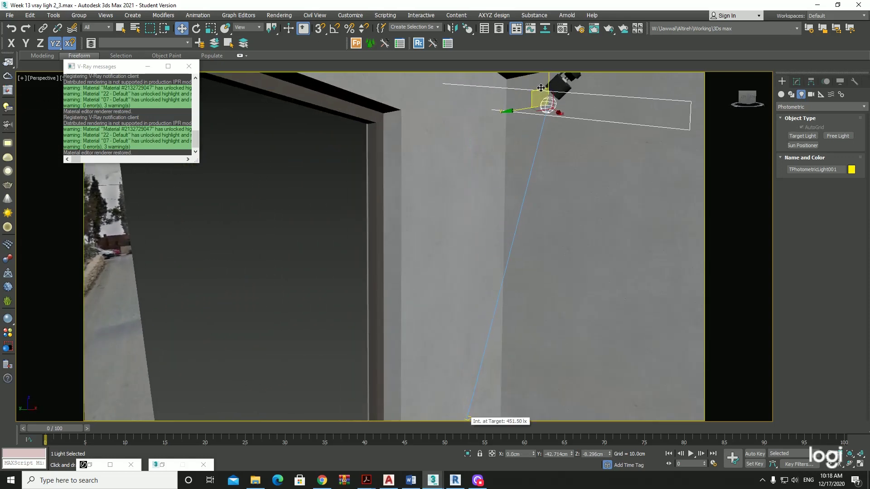
pyautogui.moveTo(539, 93)
pyautogui.keyDown('alt'); pyautogui.mouseDown(button='middle')
pyautogui.moveTo(557, 114)
pyautogui.moveTo(501, 305)
pyautogui.mouseUp(button='middle'); pyautogui.keyUp('alt')
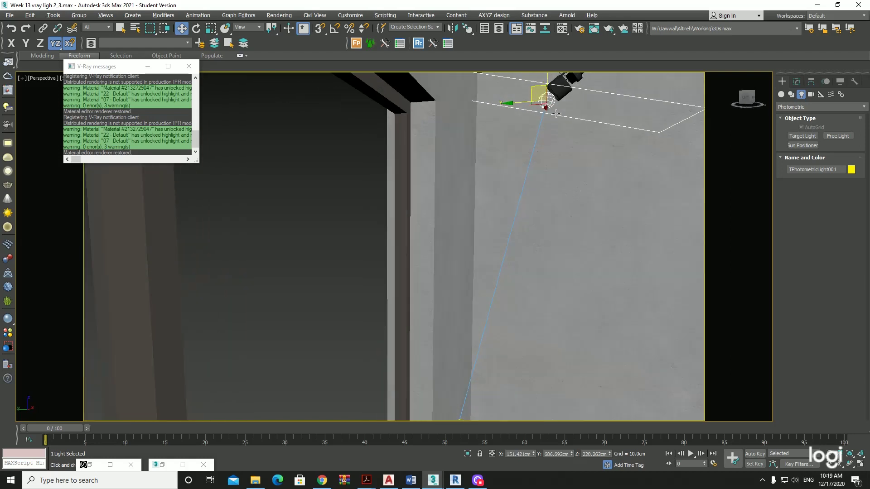
# Step: Raise and reposition the light's target, then reselect the light itself
pyautogui.click(486, 298)
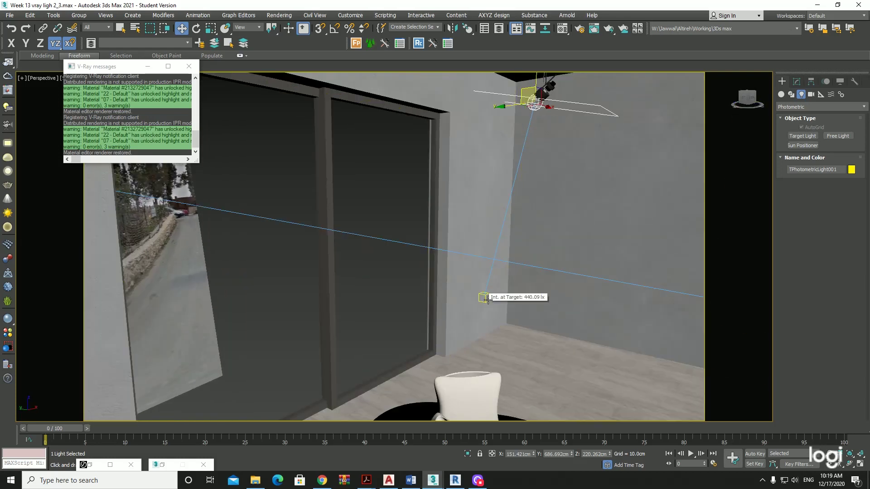
pyautogui.moveTo(485, 283)
pyautogui.mouseDown()
pyautogui.moveTo(488, 120)
pyautogui.moveTo(474, 179)
pyautogui.mouseUp()
pyautogui.keyDown('alt'); pyautogui.moveTo(474, 179); pyautogui.dragTo(507, 149, button='middle'); pyautogui.keyUp('alt')
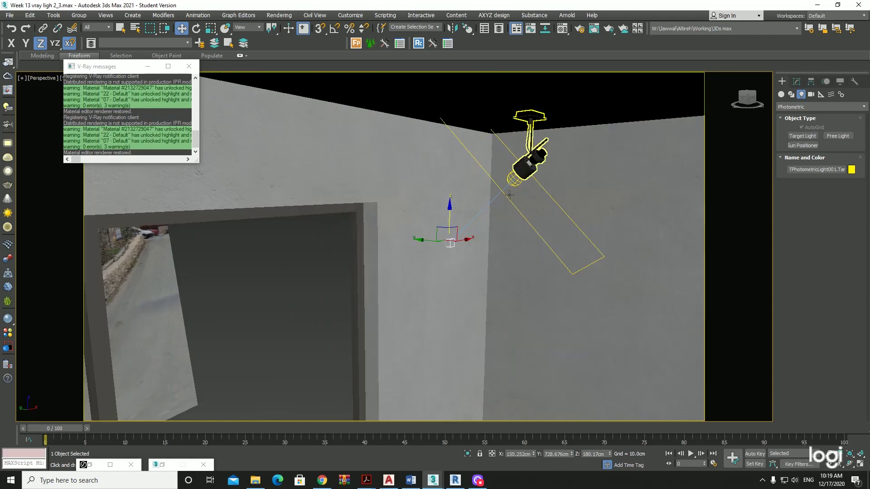
pyautogui.moveTo(526, 164); pyautogui.dragTo(535, 175)
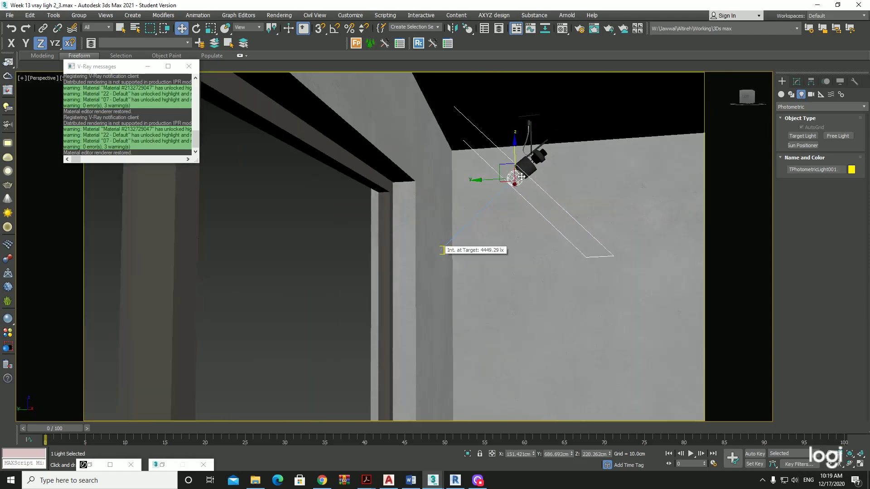
pyautogui.scroll(3, 521, 176)
pyautogui.scroll(3, 491, 177)
pyautogui.scroll(-5, 491, 177)
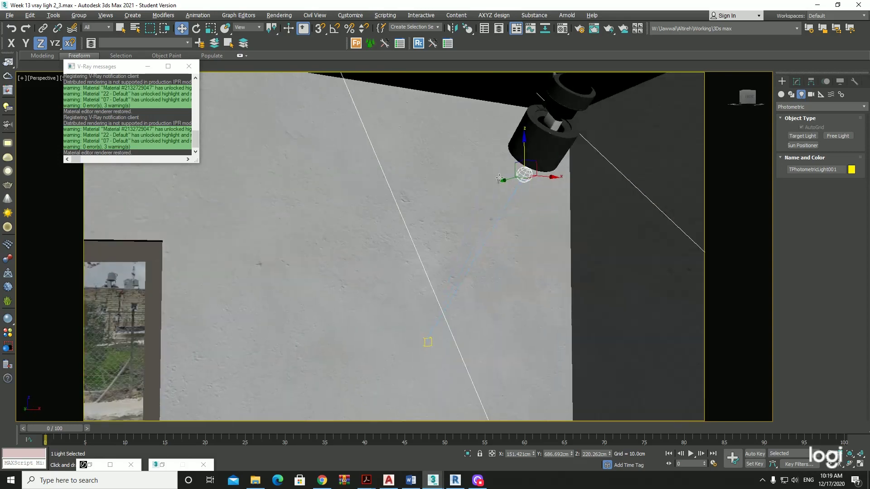
# Step: In the Camera001 view, hide the Furniture layer from the layer list
pyautogui.press('c')
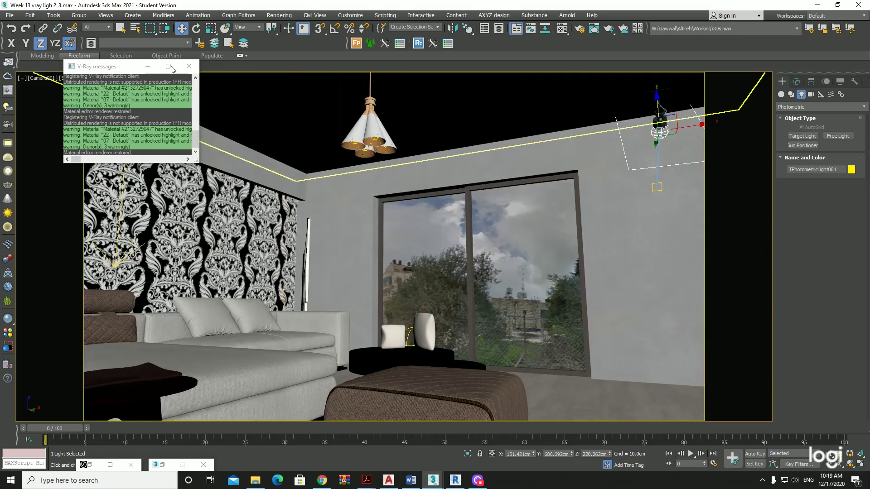
pyautogui.click(165, 40)
pyautogui.click(103, 60)
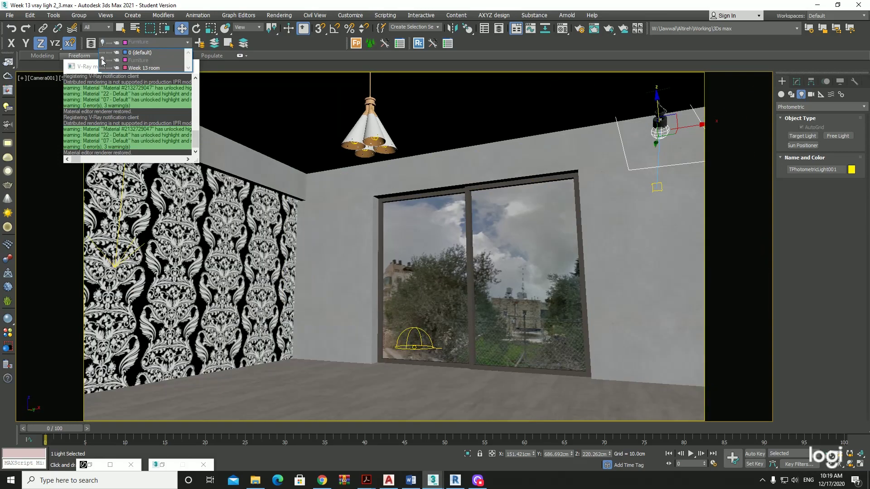
pyautogui.click(584, 182)
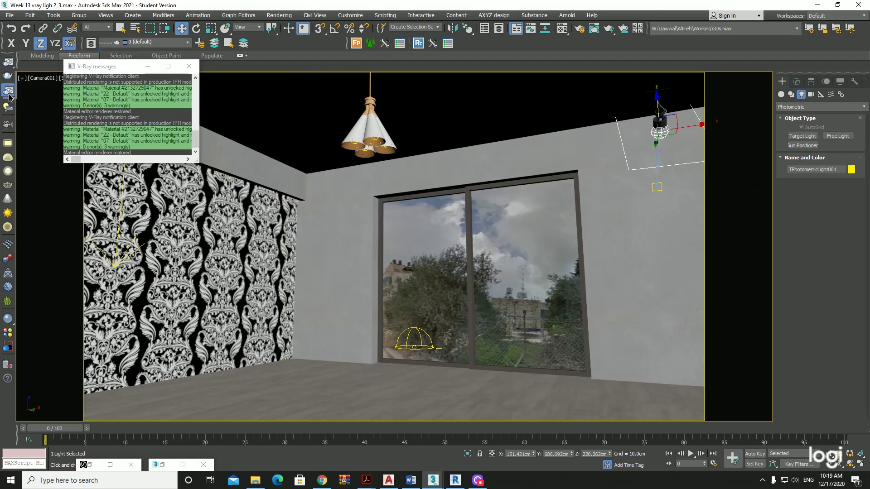
# Step: Start a V-Ray test render in the last VFB, limited to a region around the lit corner
pyautogui.click(9, 93)
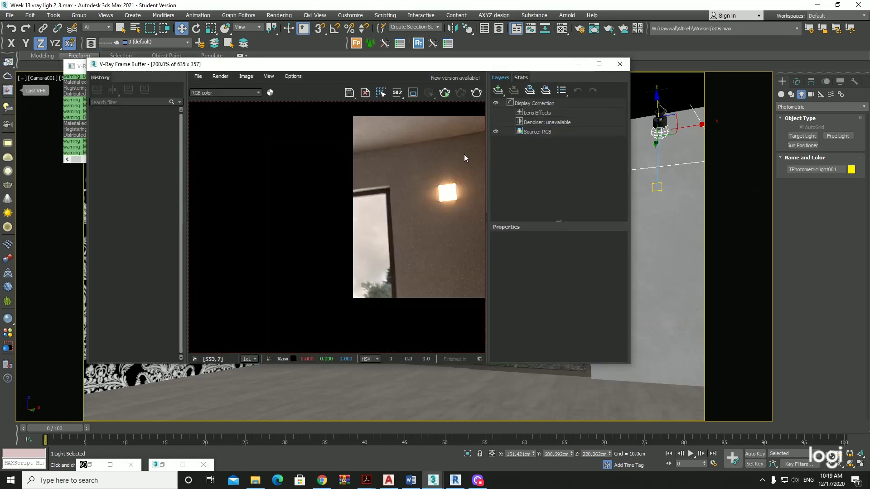
pyautogui.hotkey('shift', 'q')
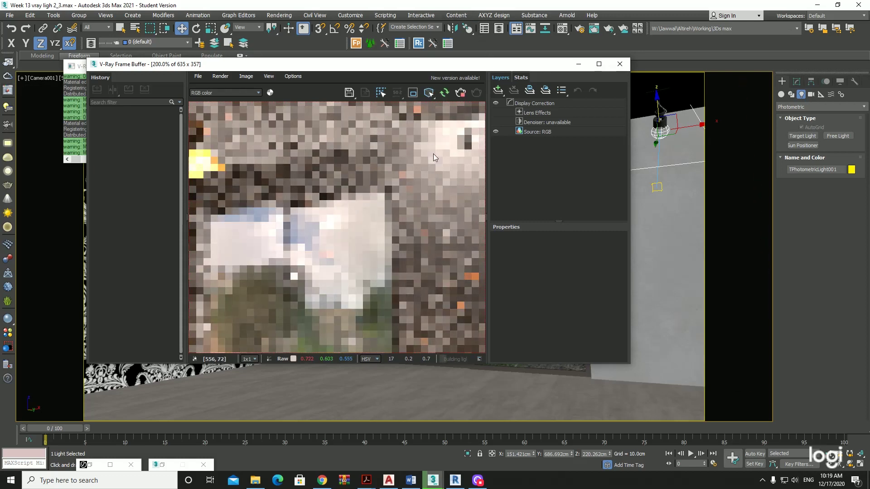
pyautogui.moveTo(390, 243); pyautogui.dragTo(386, 246)
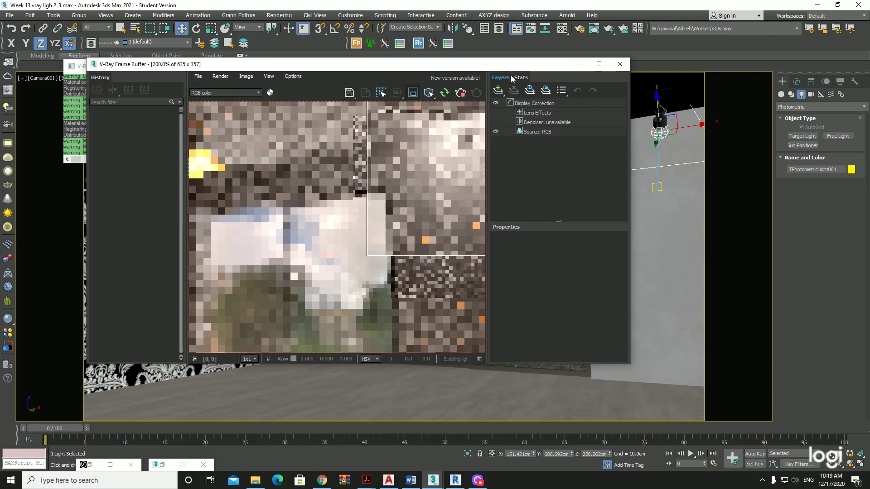
pyautogui.scroll(-2, 473, 133)
pyautogui.scroll(1, 418, 208)
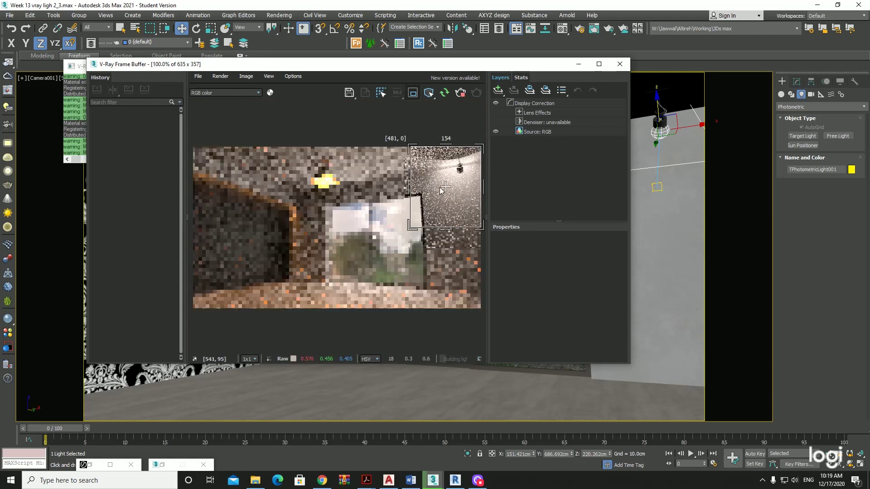
pyautogui.moveTo(445, 186)
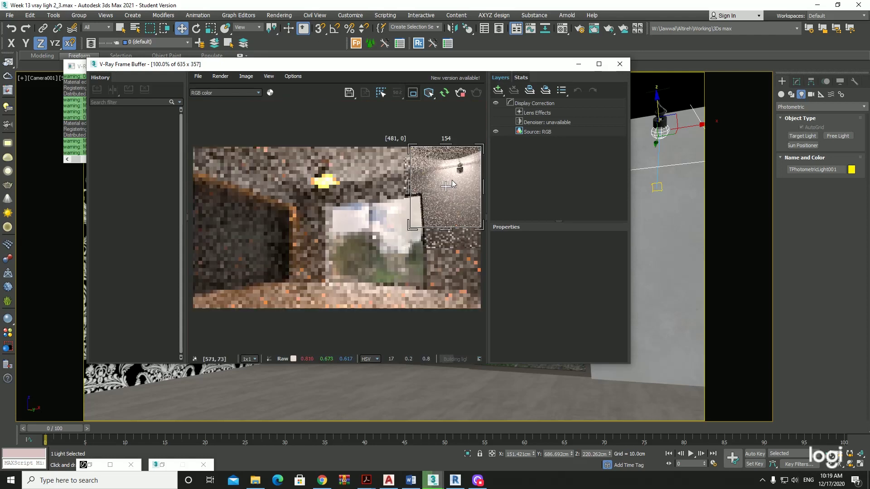
pyautogui.click(797, 81)
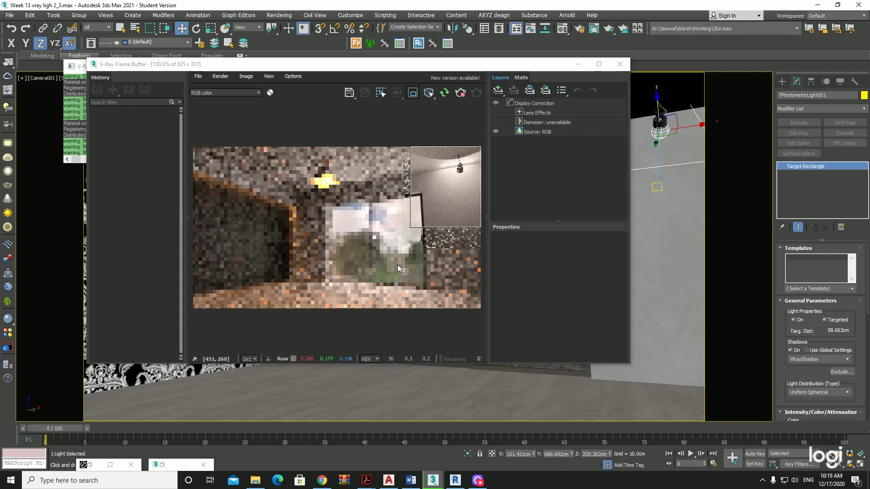
pyautogui.moveTo(397, 264); pyautogui.dragTo(496, 107)
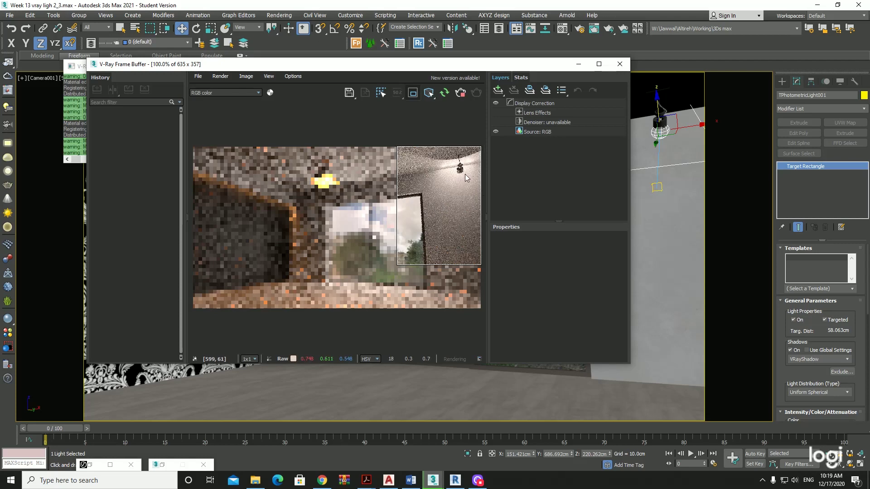
pyautogui.moveTo(322, 480)
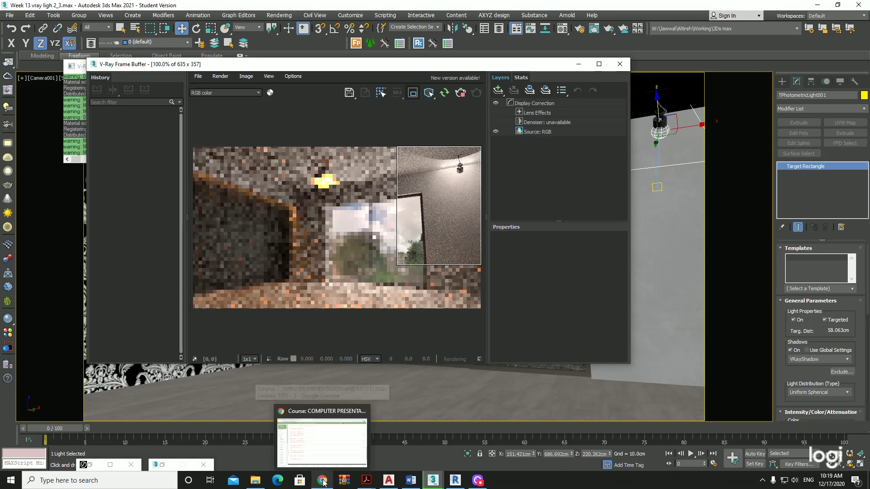
# Step: Google-image search "ies" in a new Chrome tab and preview the LeoMoon Studios IES Lights Pack image
pyautogui.click(337, 453)
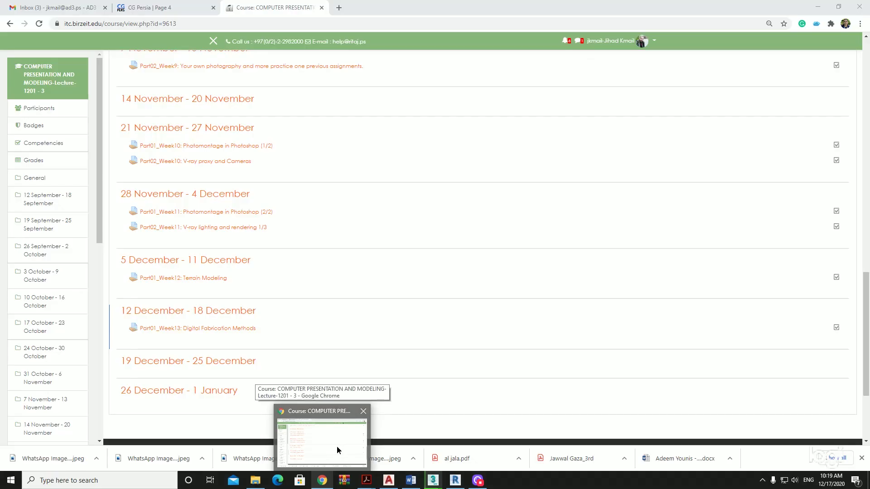
pyautogui.click(338, 8)
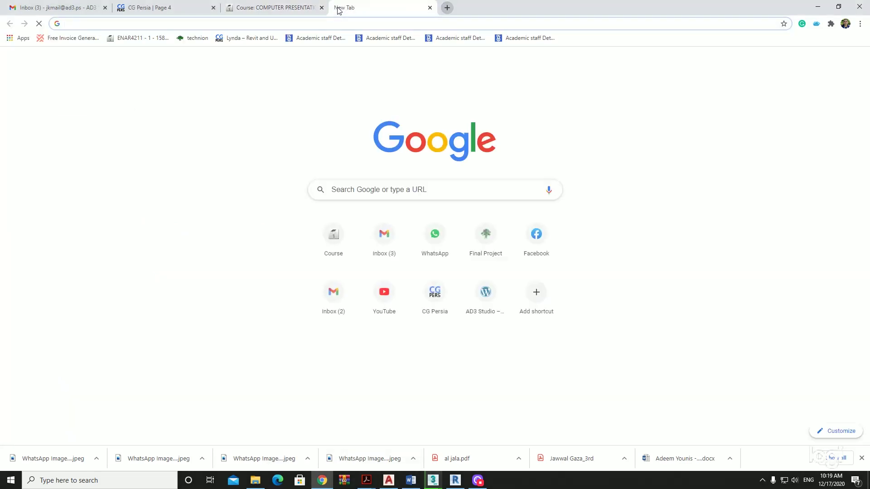
pyautogui.write('ies')
pyautogui.press('Return')
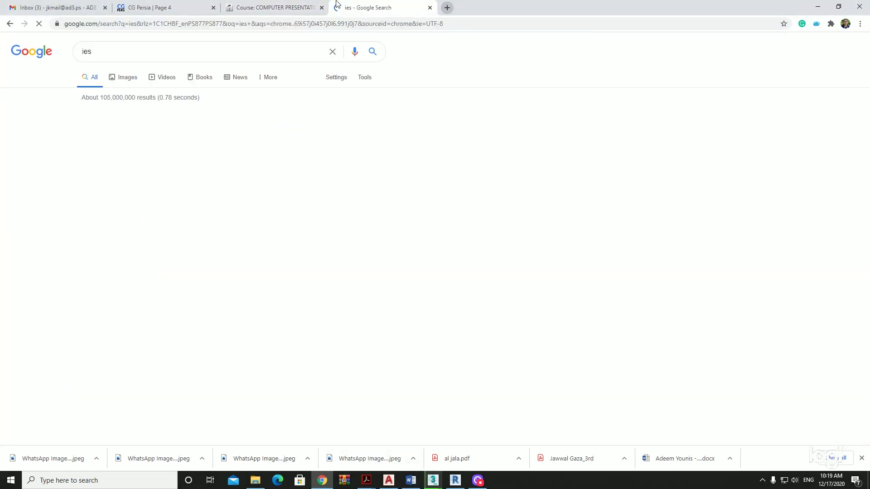
pyautogui.click(127, 78)
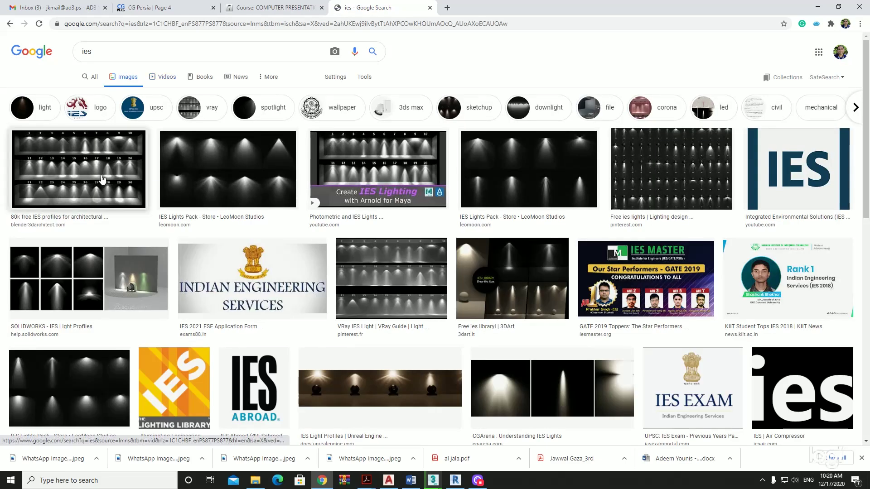
pyautogui.click(102, 180)
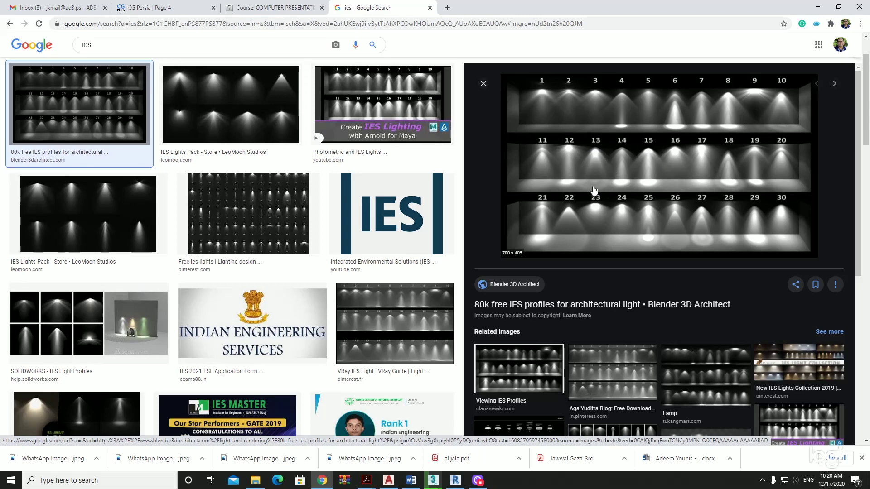
pyautogui.click(114, 218)
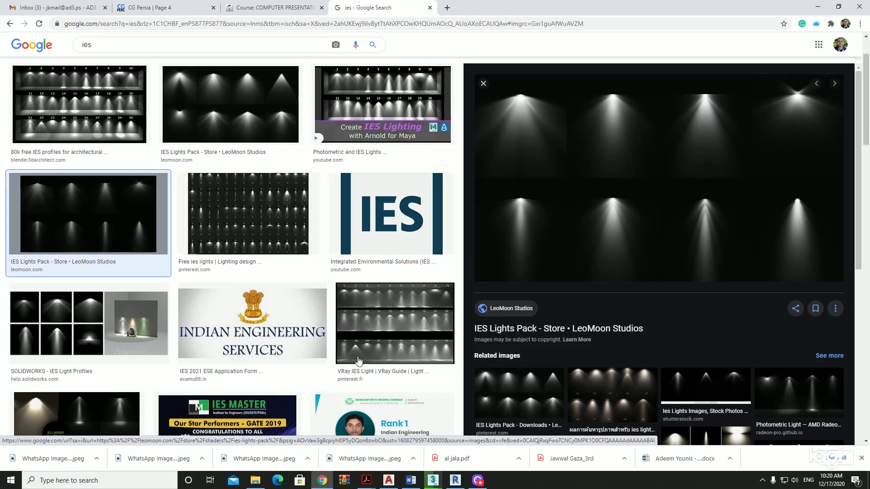
# Step: Preview the '80k free IES profiles' image result, then minimize Chrome back to 3ds Max
pyautogui.click(101, 131)
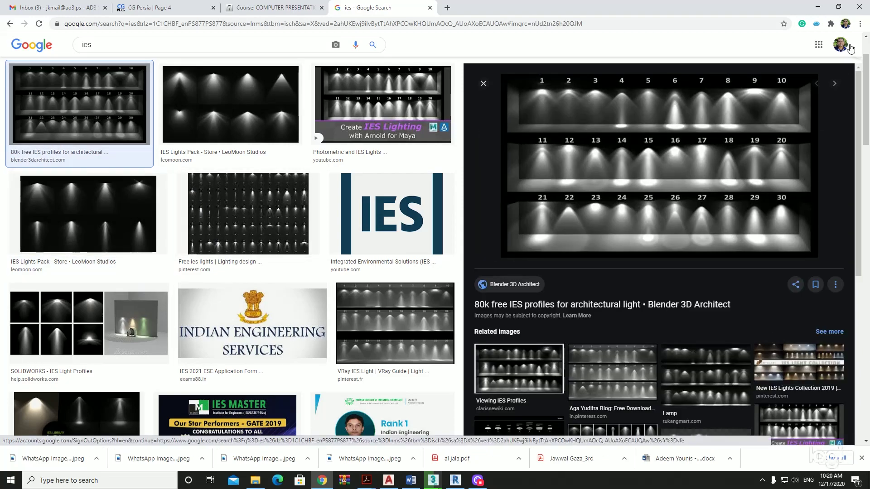
pyautogui.hotkey('alt', 'Tab')
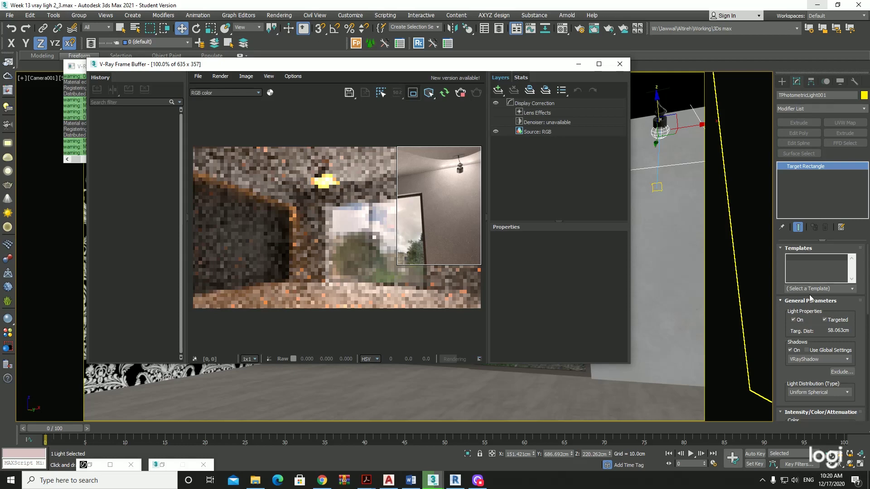
pyautogui.moveTo(321, 480)
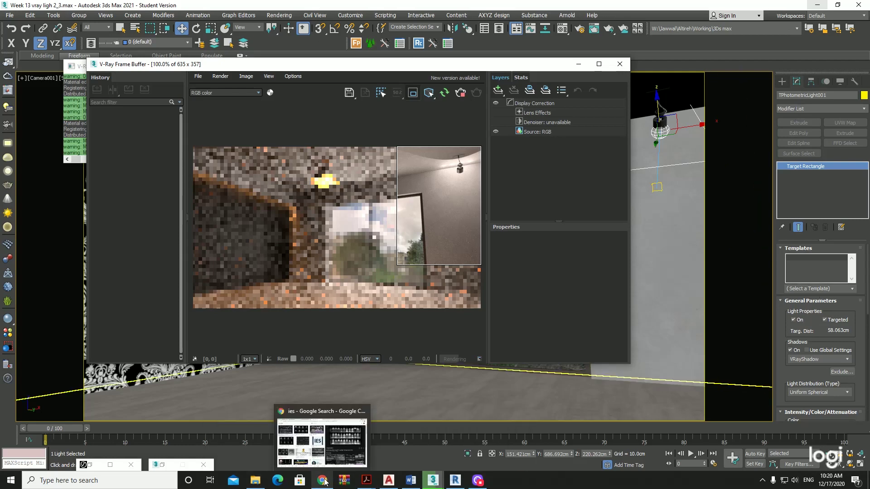
pyautogui.click(342, 447)
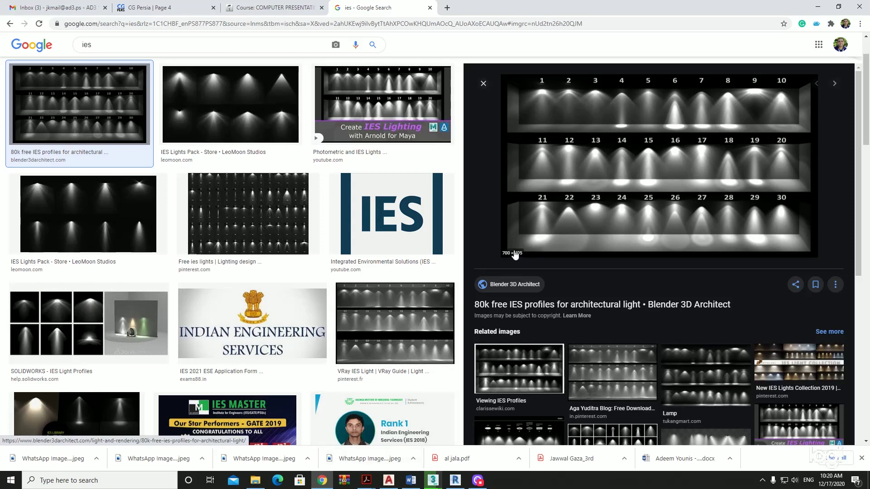
pyautogui.scroll(-3, 530, 245)
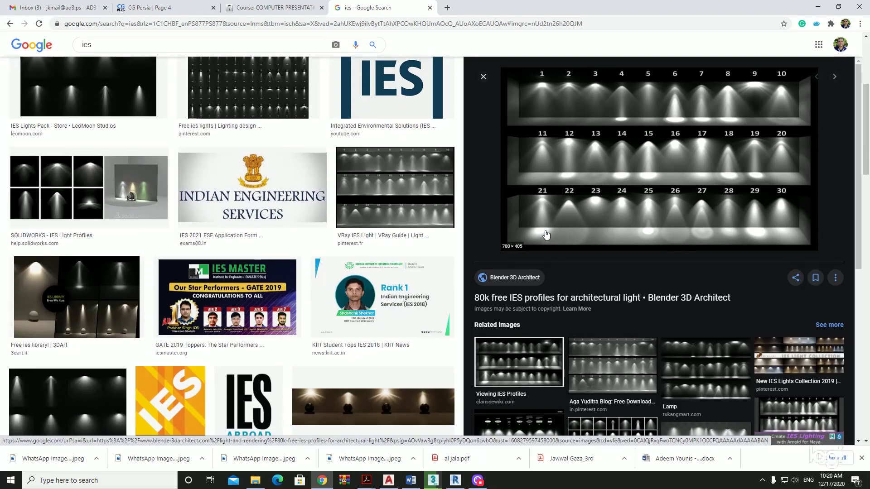
pyautogui.scroll(3, 546, 235)
pyautogui.scroll(2, 542, 234)
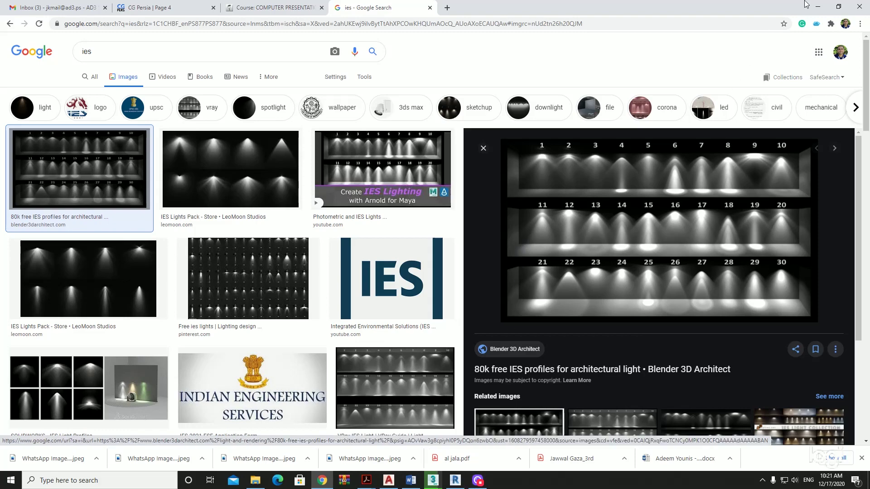
pyautogui.click(819, 5)
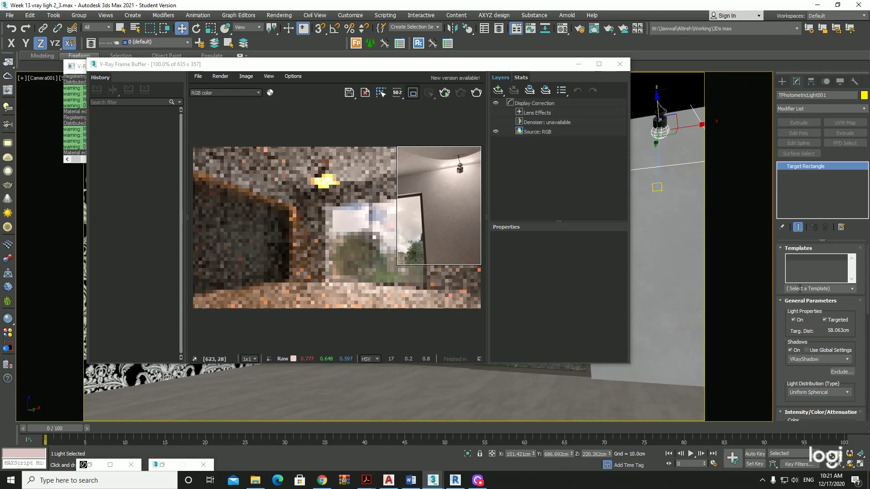
# Step: Check the light Templates list, then set the light to Spotlight distribution with falloff 117
pyautogui.click(851, 288)
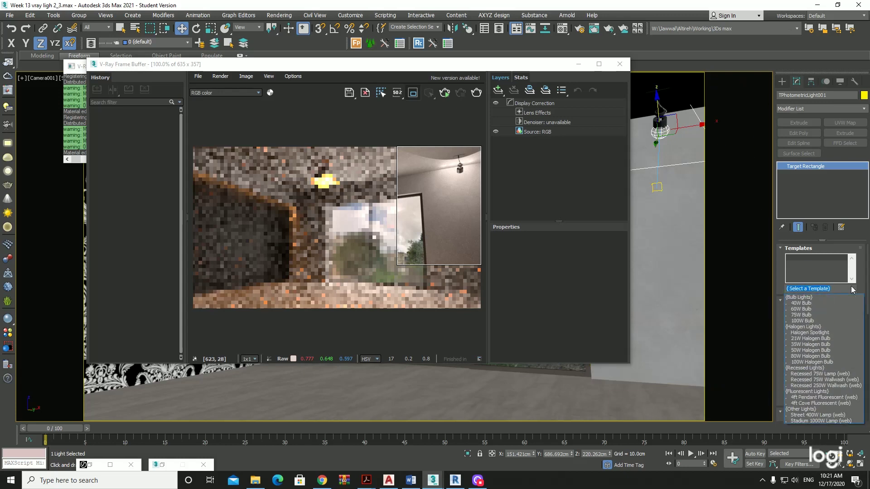
pyautogui.click(852, 290)
pyautogui.click(852, 290)
pyautogui.click(790, 287)
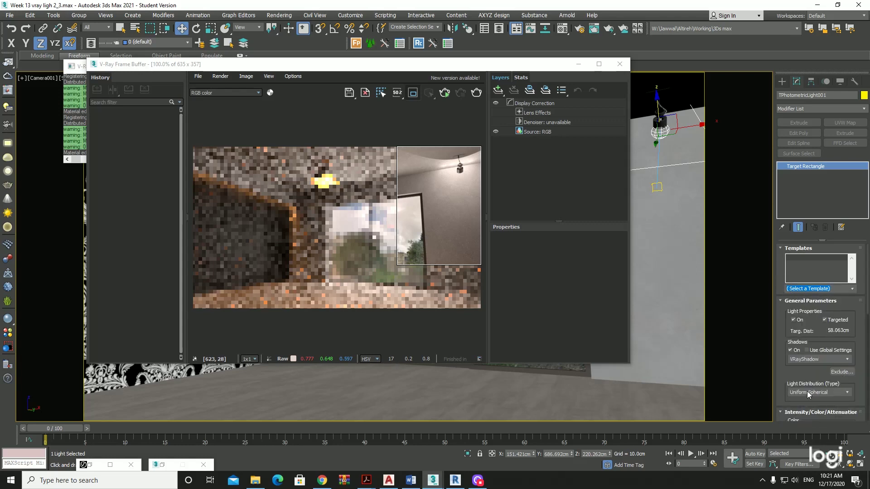
pyautogui.scroll(-2, 807, 392)
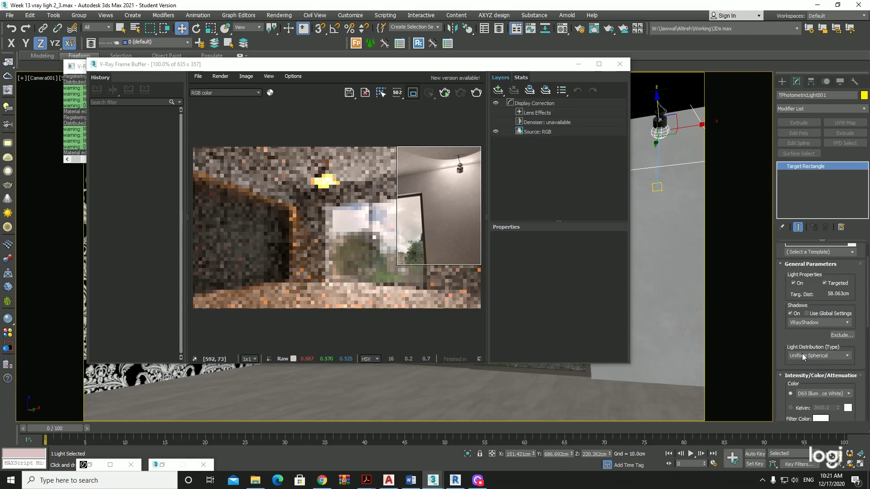
pyautogui.click(835, 355)
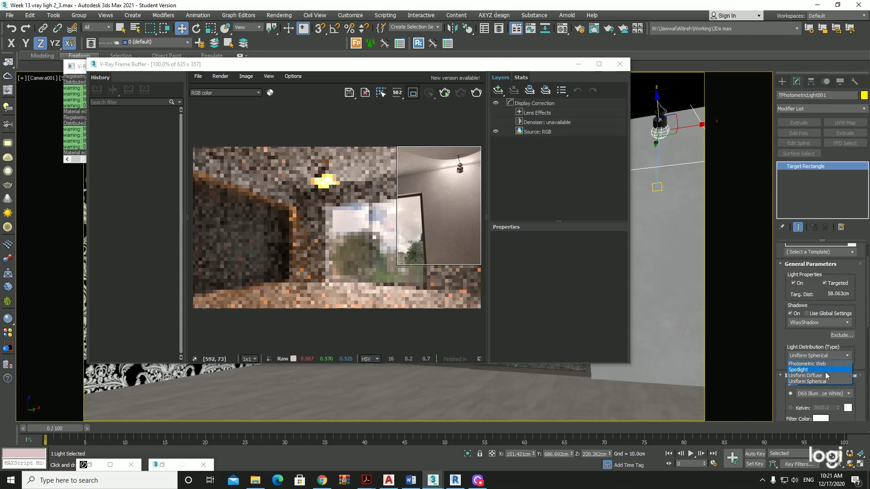
pyautogui.click(825, 370)
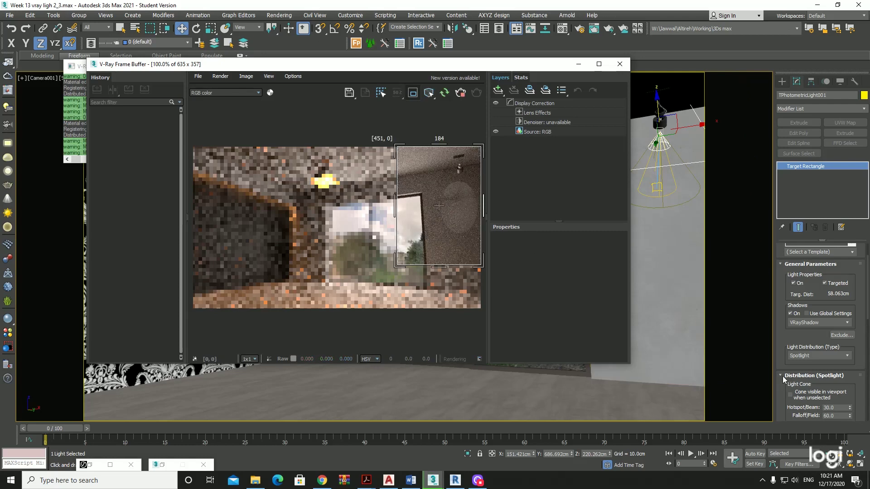
pyautogui.scroll(-2, 781, 376)
pyautogui.moveTo(850, 379); pyautogui.dragTo(832, 386)
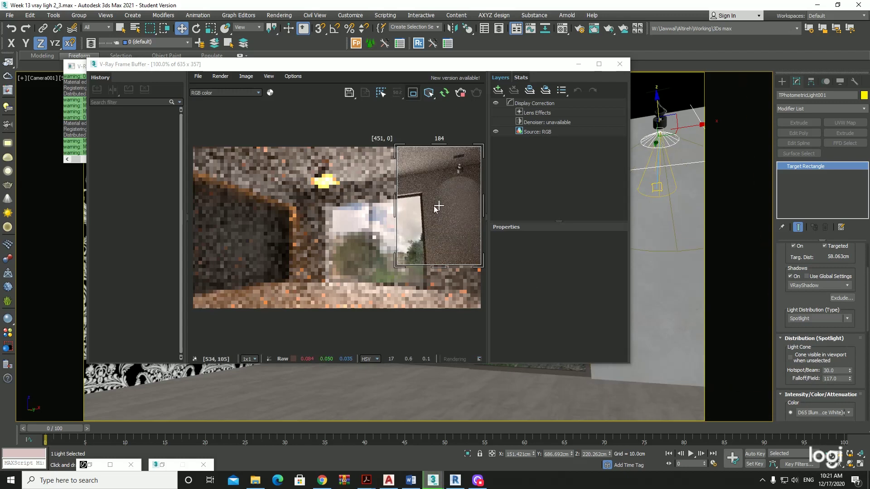
pyautogui.moveTo(787, 271)
pyautogui.mouseDown()
pyautogui.moveTo(787, 343)
pyautogui.moveTo(780, 239)
pyautogui.mouseUp()
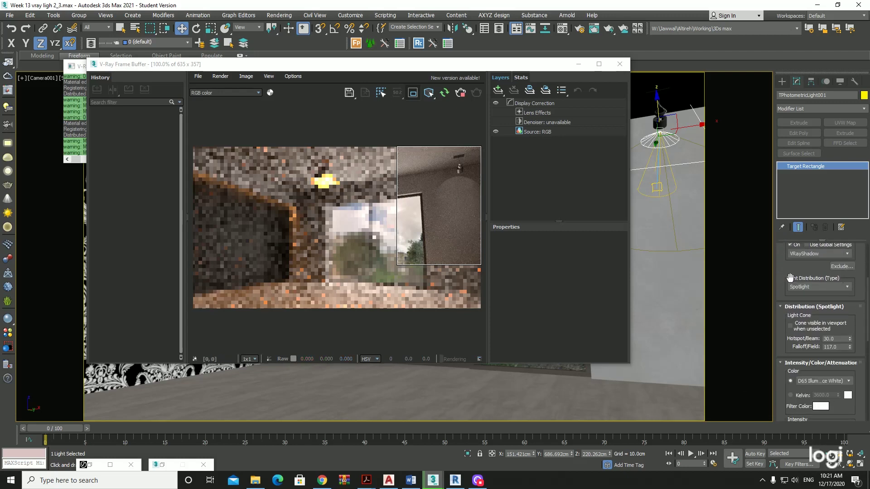
pyautogui.scroll(1, 793, 345)
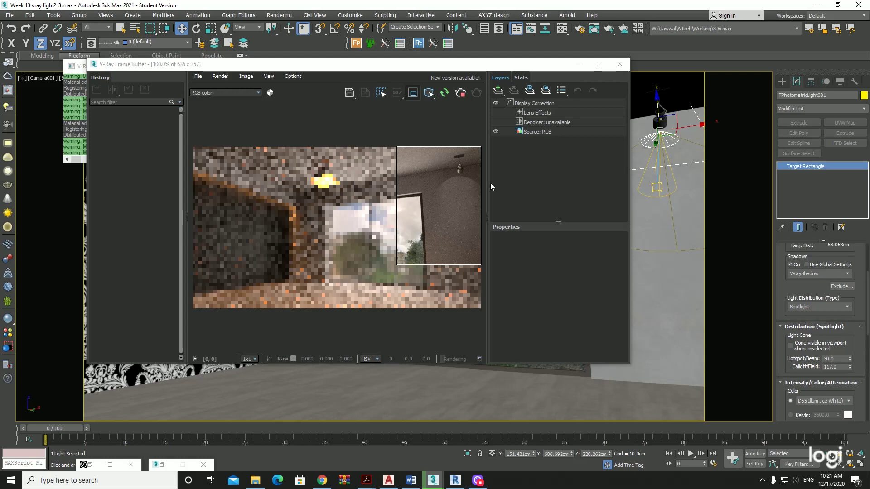
# Step: Stop the interactive render and switch the light distribution to Photometric Web
pyautogui.click(460, 95)
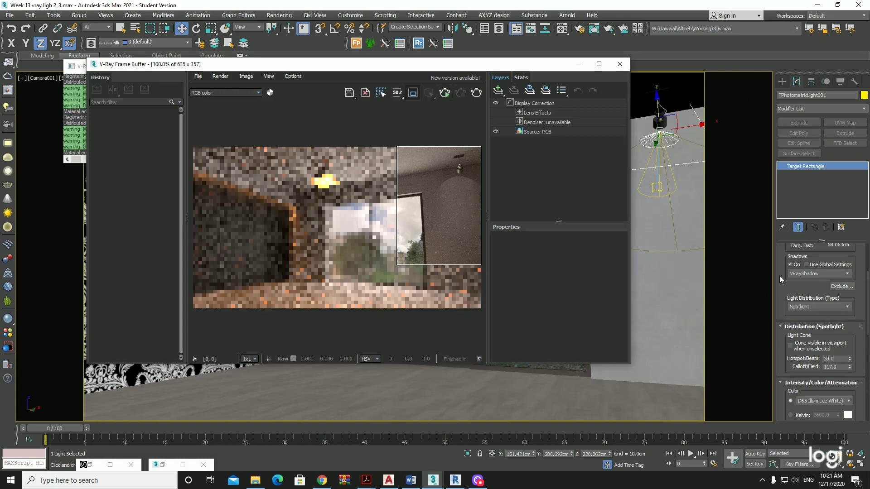
pyautogui.click(823, 310)
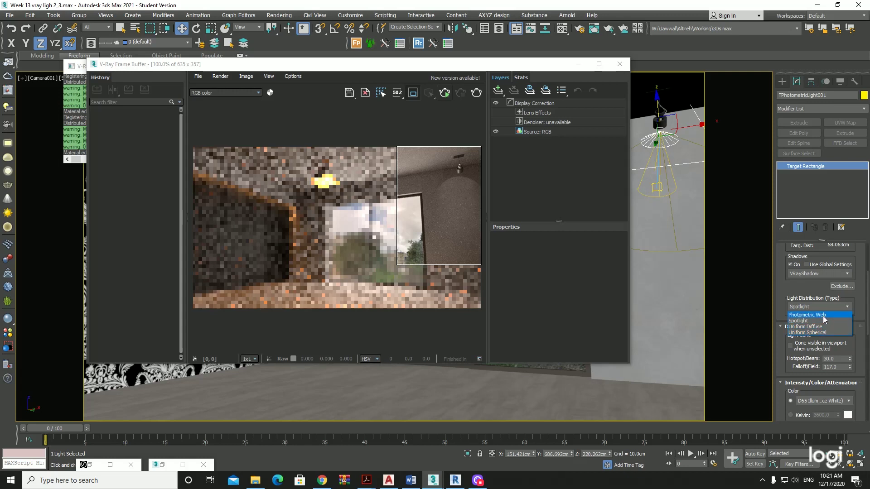
pyautogui.click(823, 316)
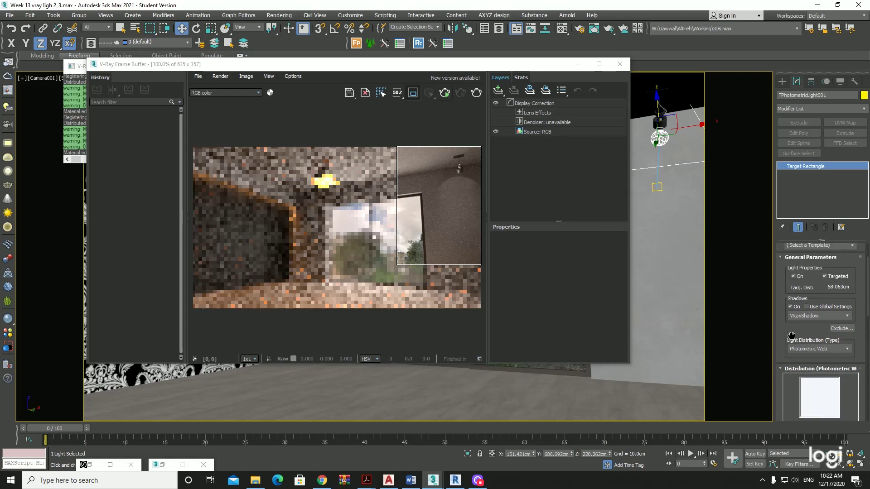
pyautogui.moveTo(796, 295)
pyautogui.mouseDown()
pyautogui.moveTo(788, 313)
pyautogui.moveTo(792, 286)
pyautogui.mouseUp()
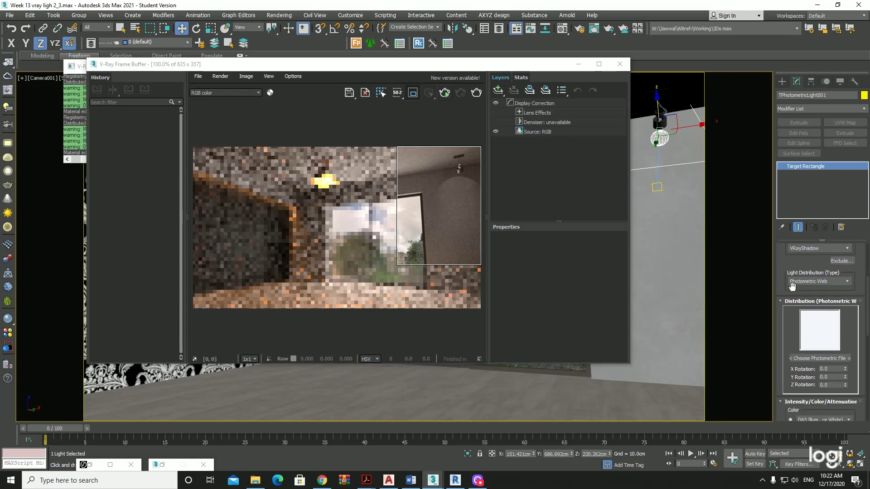
pyautogui.click(812, 359)
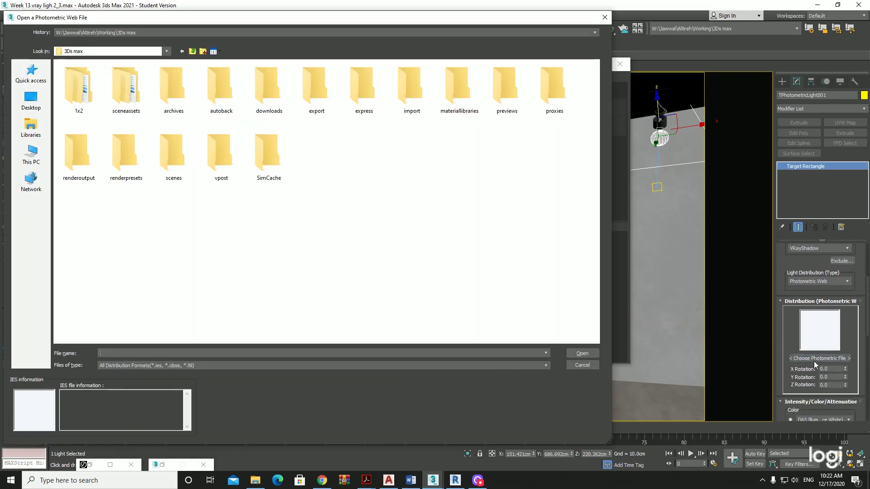
# Step: Browse to the IES files in AD3 Library's 1_3D Models > LIGHTING > ies folder
pyautogui.click(31, 154)
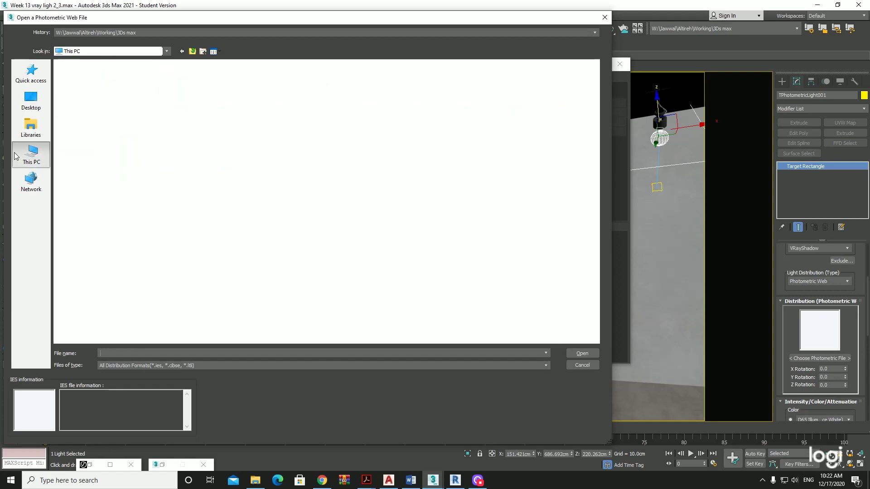
pyautogui.doubleClick(106, 180)
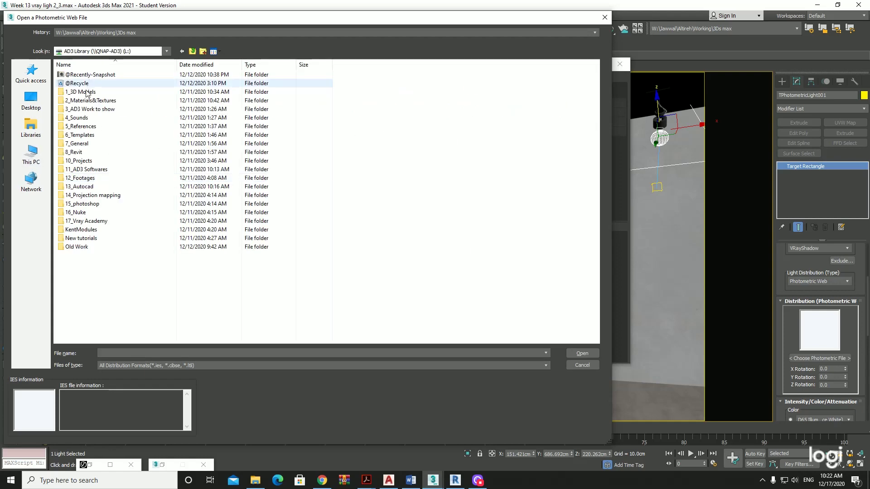
pyautogui.doubleClick(86, 92)
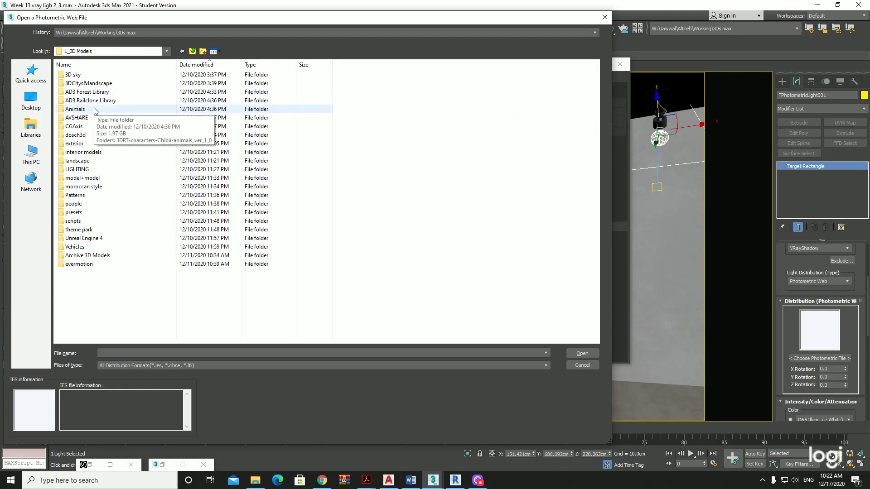
pyautogui.press('l')
pyautogui.press('l')
pyautogui.press('Return')
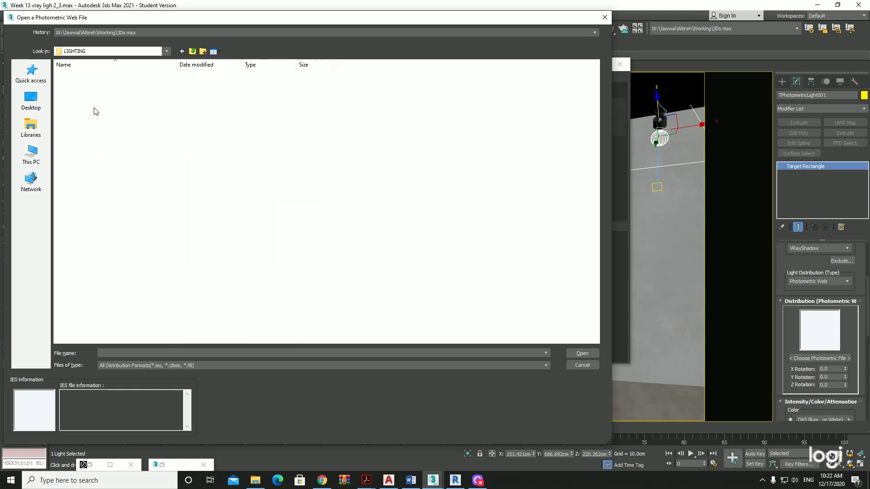
pyautogui.click(85, 78)
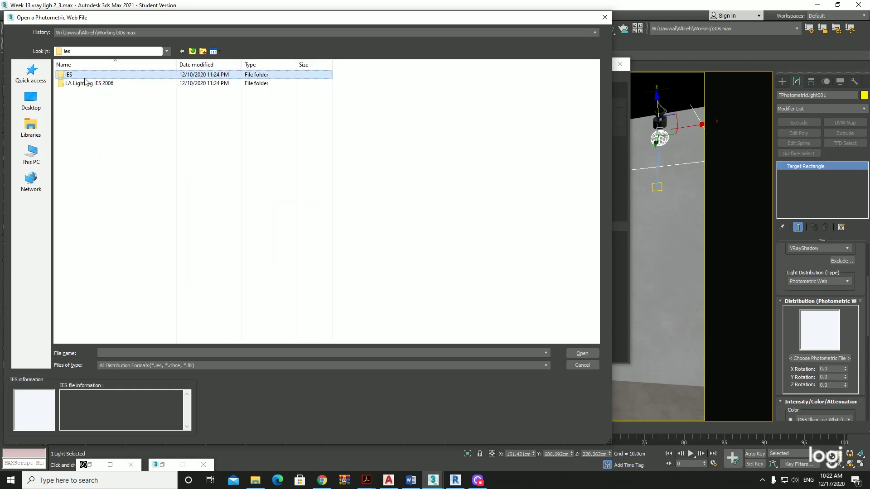
pyautogui.doubleClick(85, 78)
pyautogui.doubleClick(86, 127)
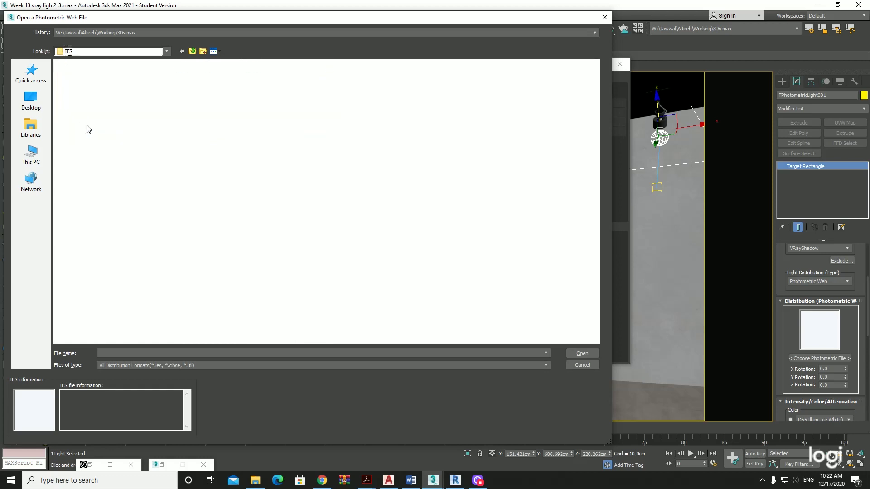
# Step: Preview IES profiles 6, 7, 23, 28, 29, ERCO and 15, then load 10.IES
pyautogui.click(74, 110)
pyautogui.click(71, 134)
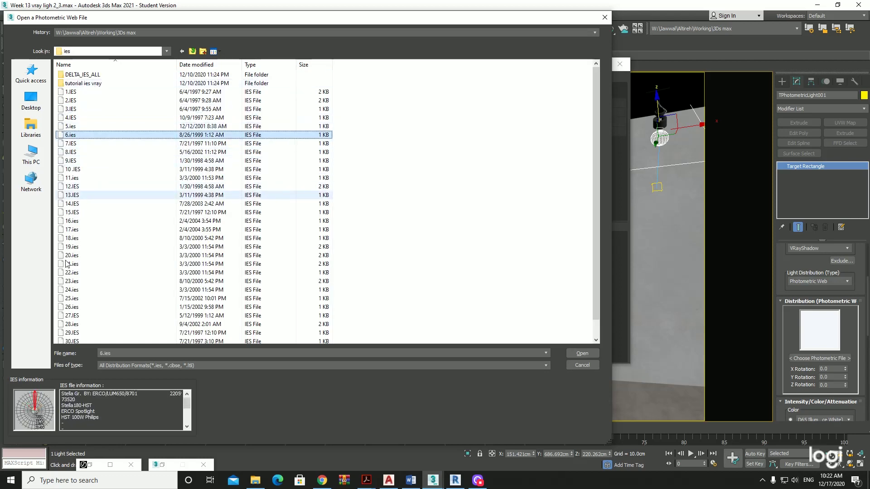
pyautogui.click(77, 143)
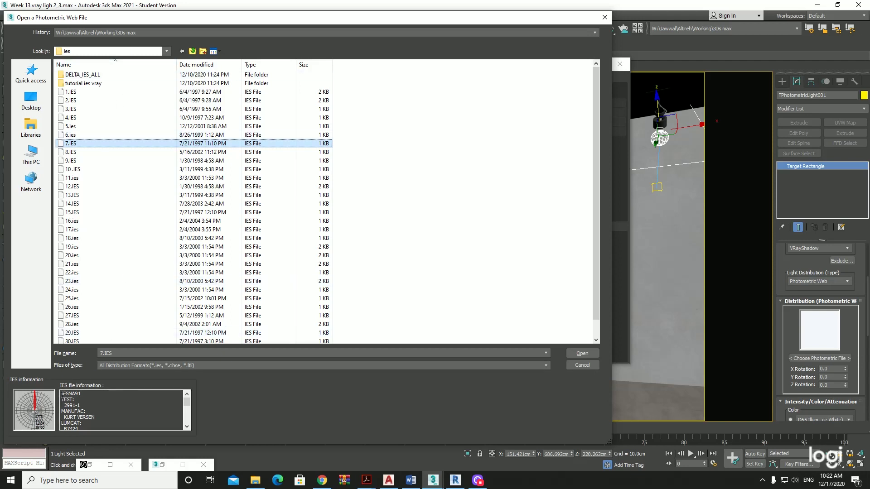
pyautogui.click(114, 281)
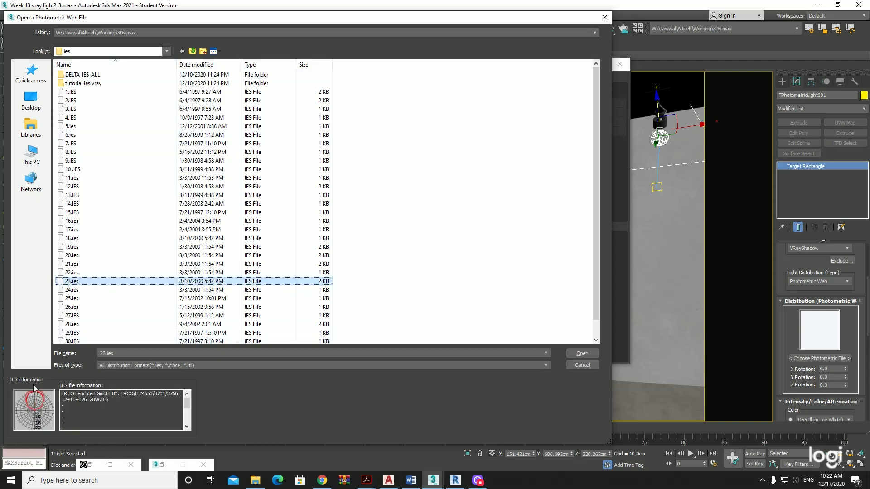
pyautogui.click(75, 325)
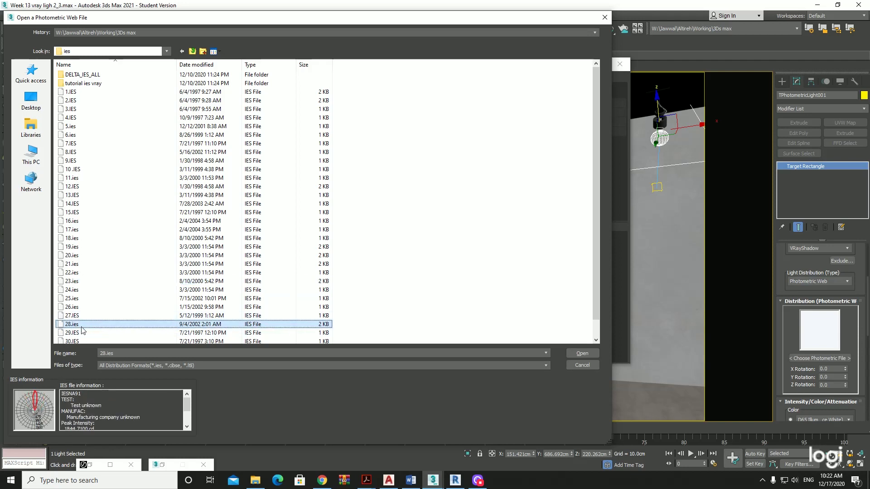
pyautogui.click(77, 333)
pyautogui.scroll(-1, 80, 333)
pyautogui.click(79, 333)
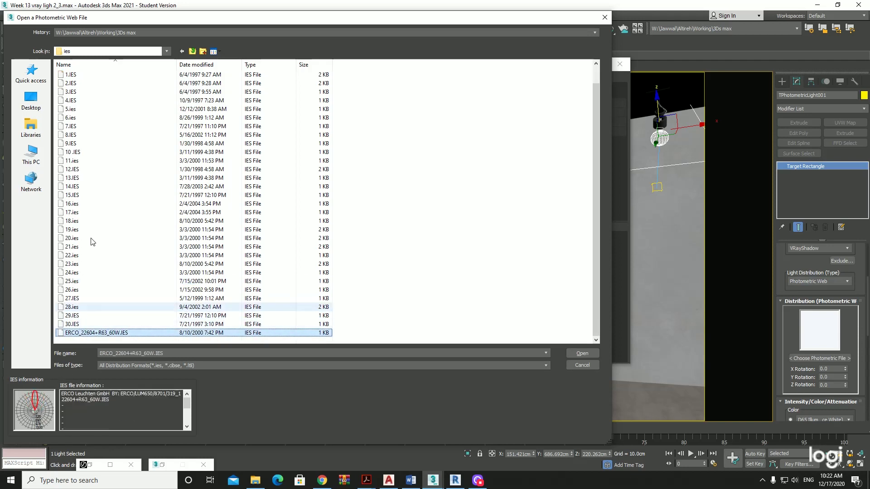
pyautogui.click(98, 195)
pyautogui.click(104, 152)
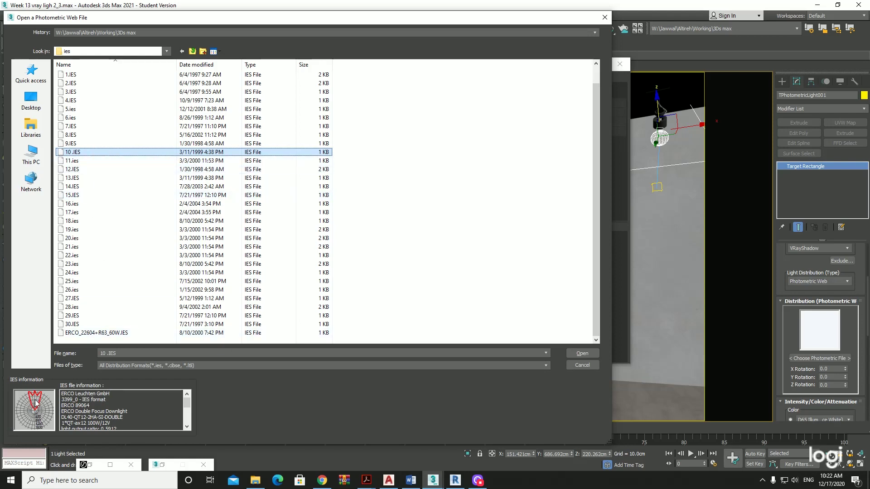
pyautogui.click(582, 353)
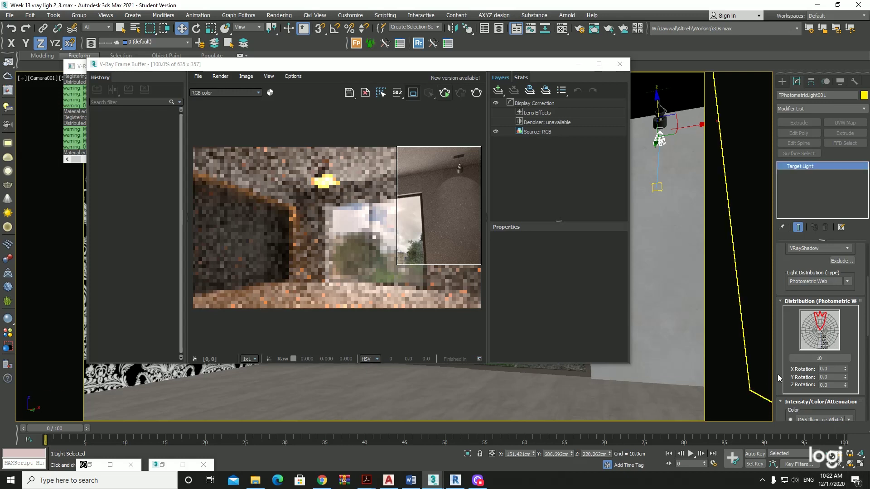
# Step: Move the light's target down the wall along Z, then reselect the Target Light
pyautogui.scroll(-3, 777, 374)
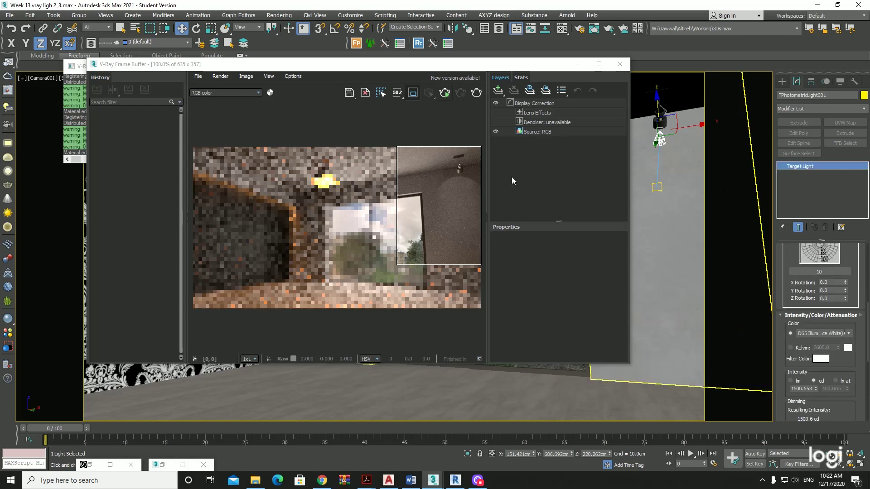
pyautogui.click(446, 93)
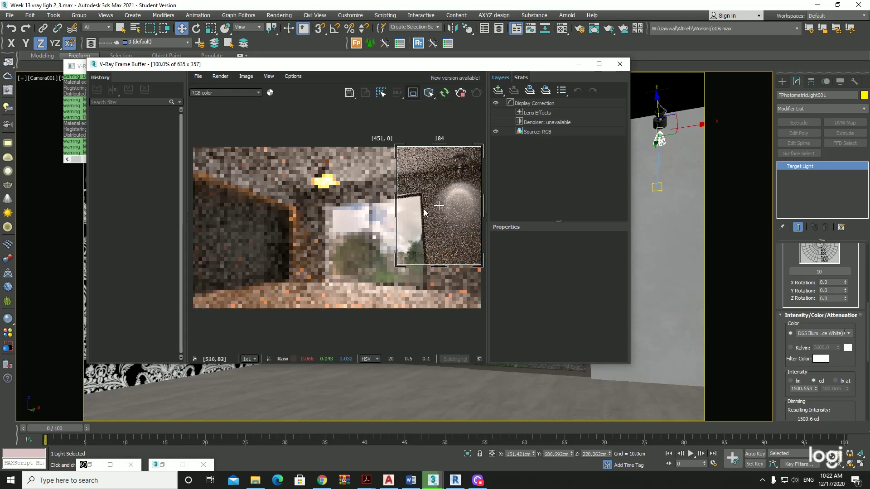
pyautogui.scroll(1, 464, 207)
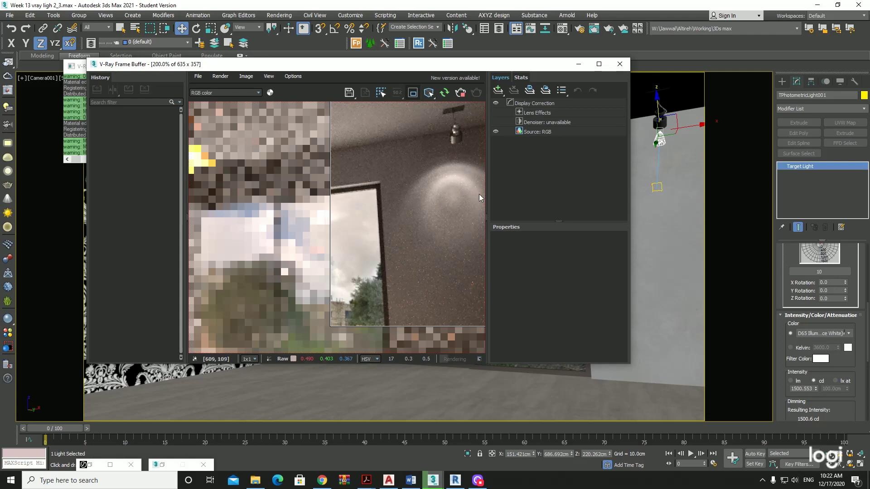
pyautogui.moveTo(439, 211); pyautogui.dragTo(411, 215, button='middle')
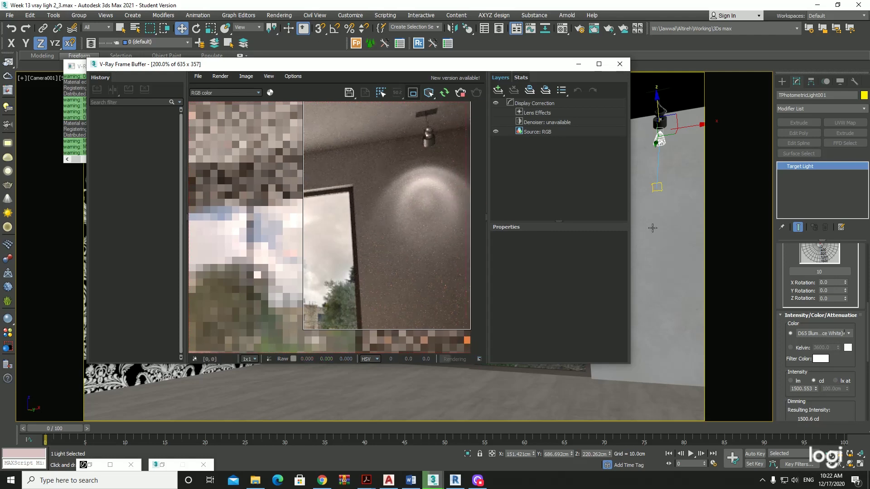
pyautogui.moveTo(657, 187); pyautogui.dragTo(657, 213)
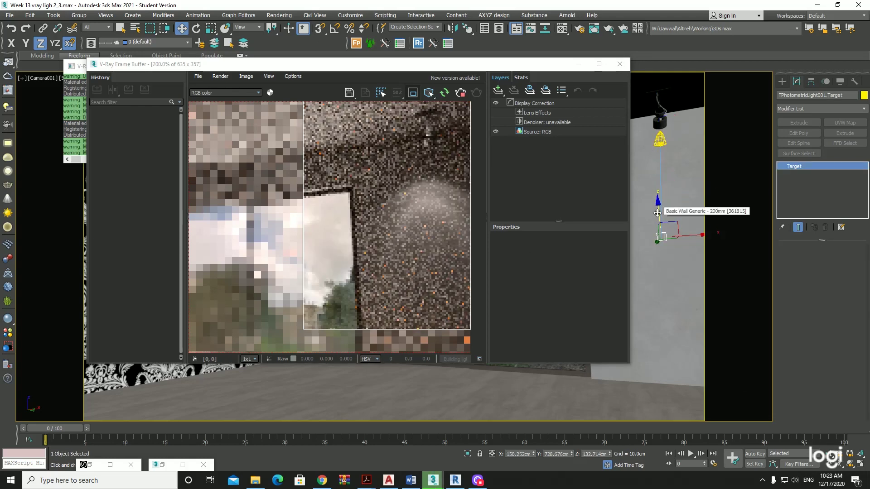
pyautogui.scroll(-2, 419, 218)
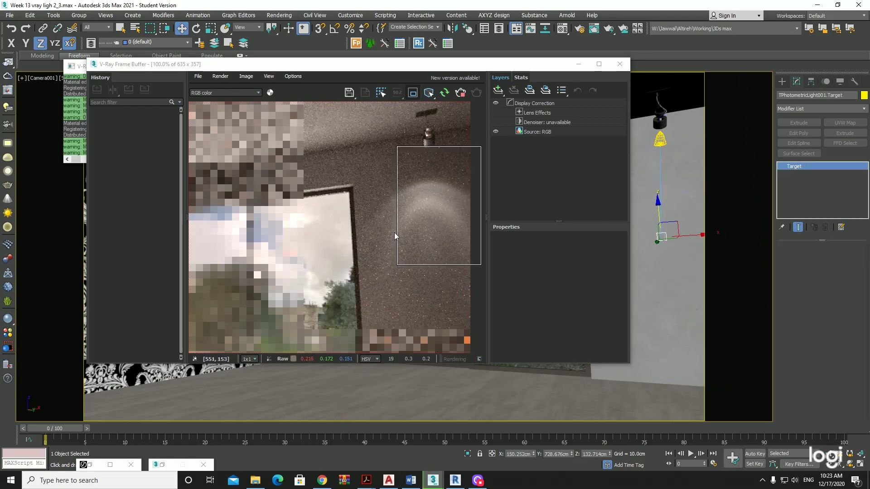
pyautogui.scroll(-1, 394, 233)
pyautogui.scroll(1, 397, 229)
pyautogui.click(660, 141)
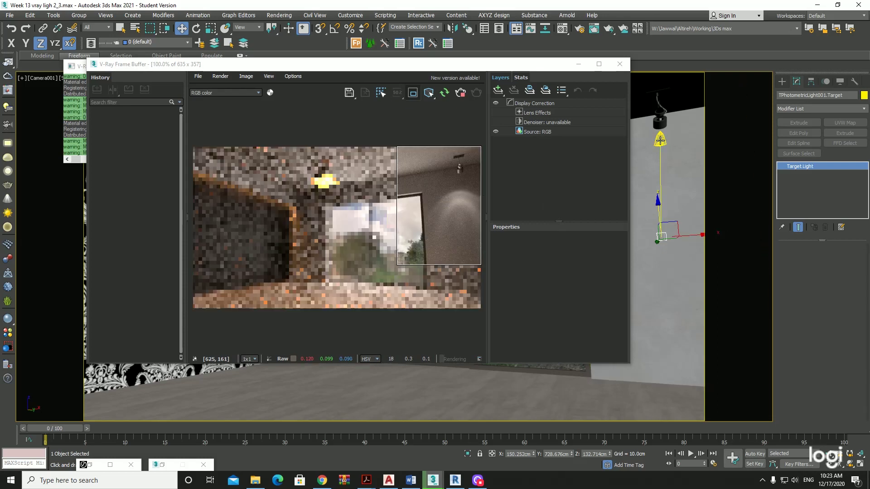
pyautogui.click(661, 227)
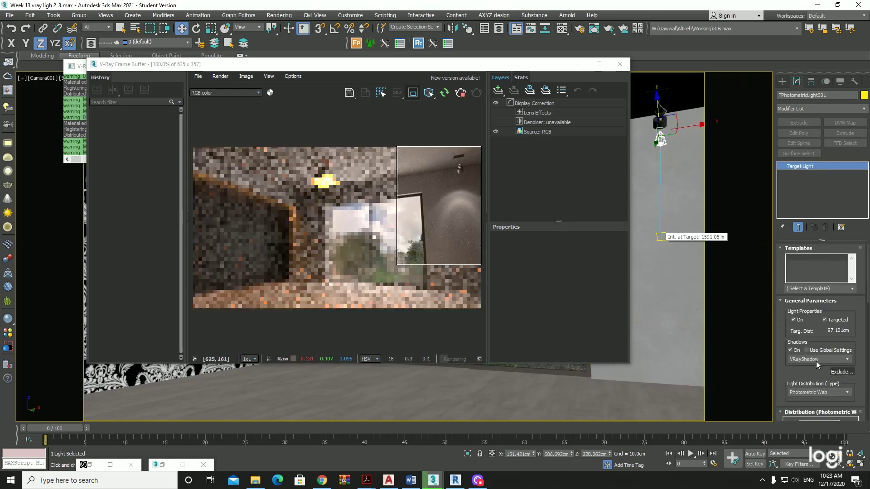
pyautogui.scroll(-5, 800, 248)
pyautogui.moveTo(800, 248); pyautogui.dragTo(794, 94)
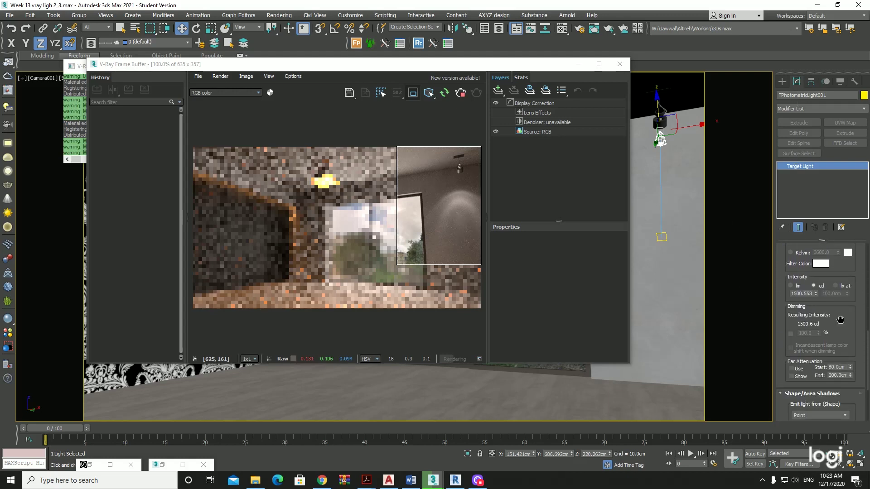
# Step: Drag the light's cd intensity spinner from 1500.553 up to 2589.553
pyautogui.scroll(2, 793, 349)
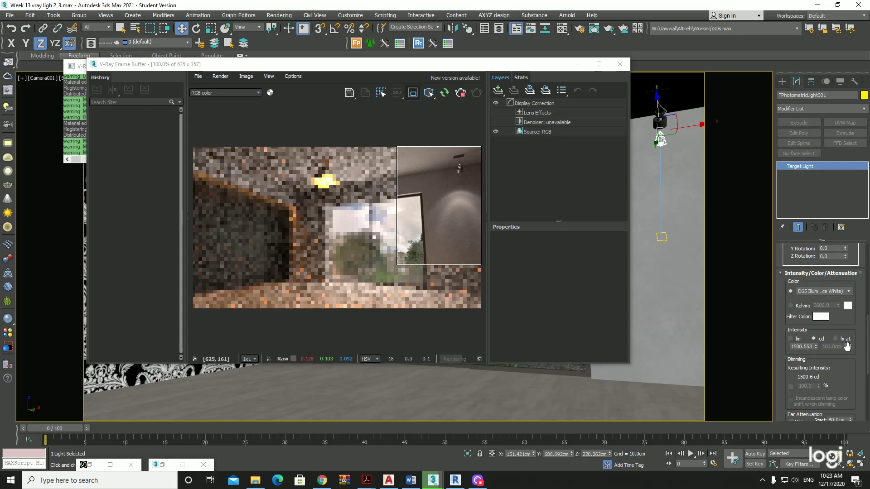
pyautogui.click(803, 347)
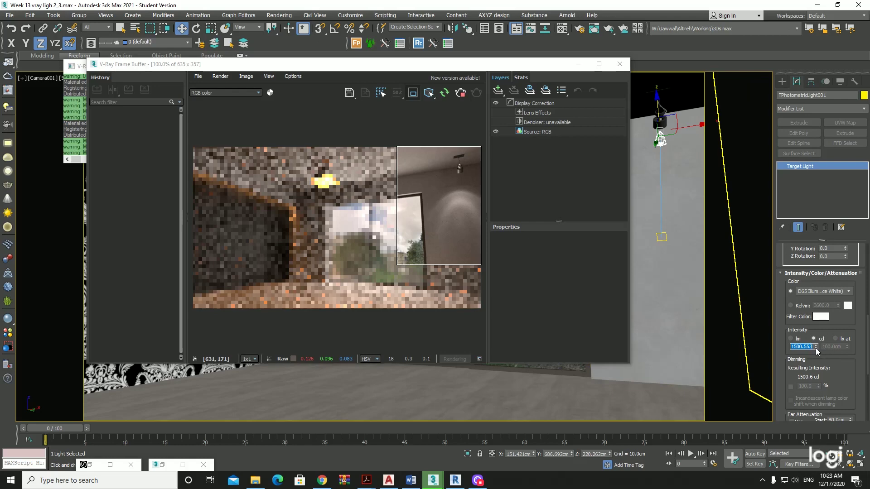
pyautogui.moveTo(817, 352)
pyautogui.mouseDown()
pyautogui.moveTo(819, 441)
pyautogui.moveTo(819, 417)
pyautogui.mouseUp()
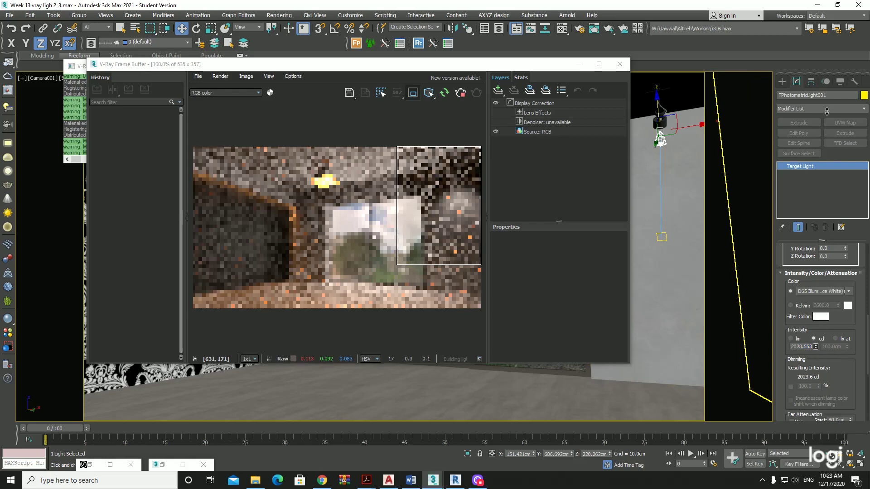
pyautogui.moveTo(816, 346); pyautogui.dragTo(817, 186)
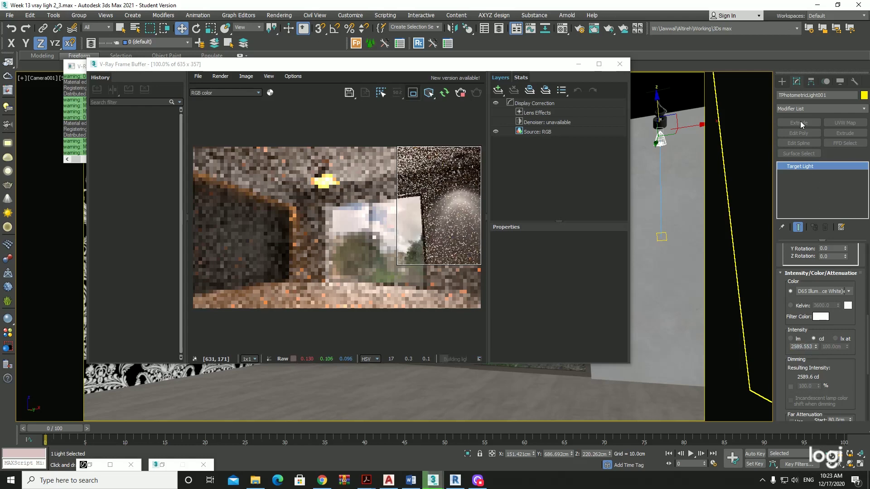
pyautogui.scroll(3, 820, 362)
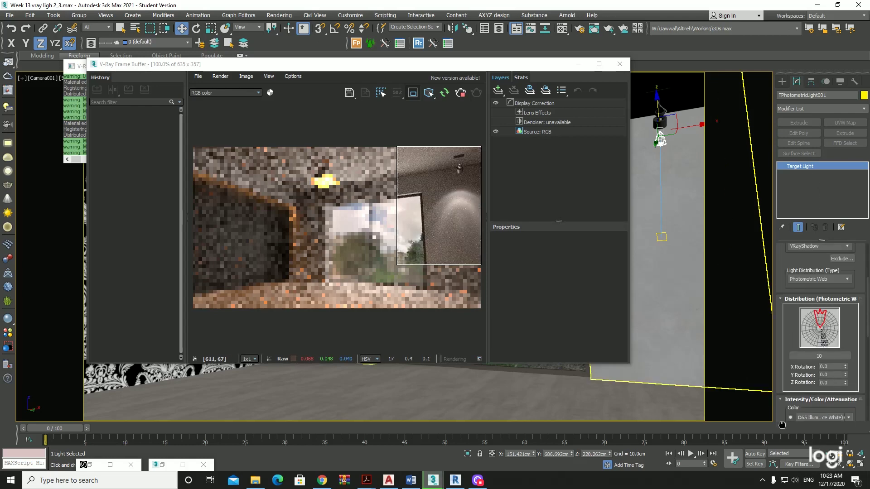
pyautogui.scroll(2, 820, 362)
pyautogui.scroll(-2, 790, 290)
pyautogui.scroll(-2, 788, 353)
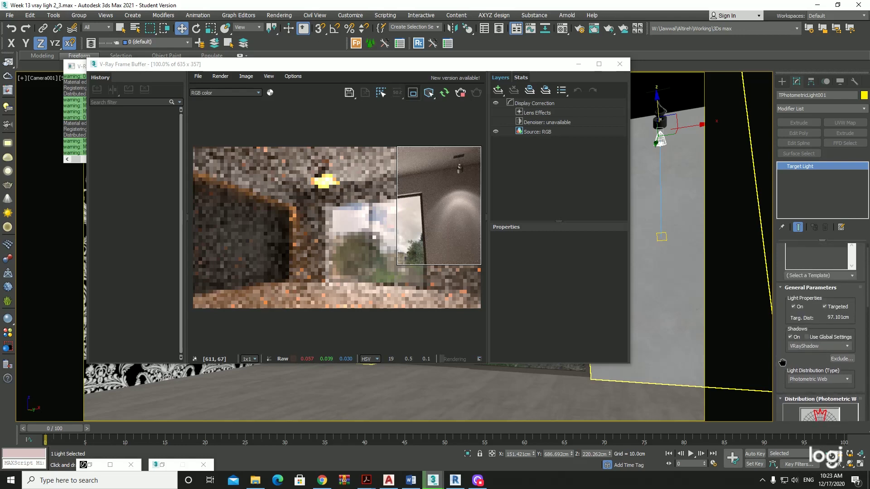
pyautogui.scroll(-2, 782, 421)
pyautogui.scroll(-2, 798, 272)
pyautogui.scroll(-2, 809, 147)
pyautogui.scroll(-1, 806, 118)
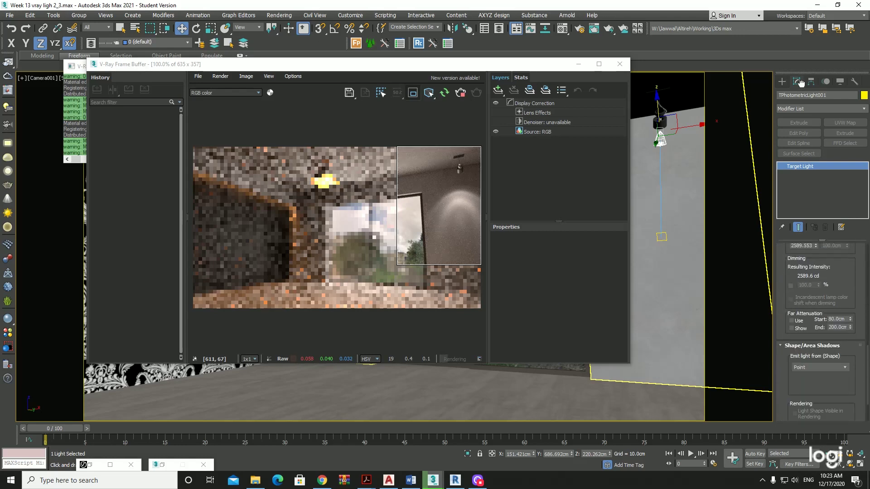
pyautogui.scroll(1, 792, 362)
pyautogui.scroll(2, 789, 344)
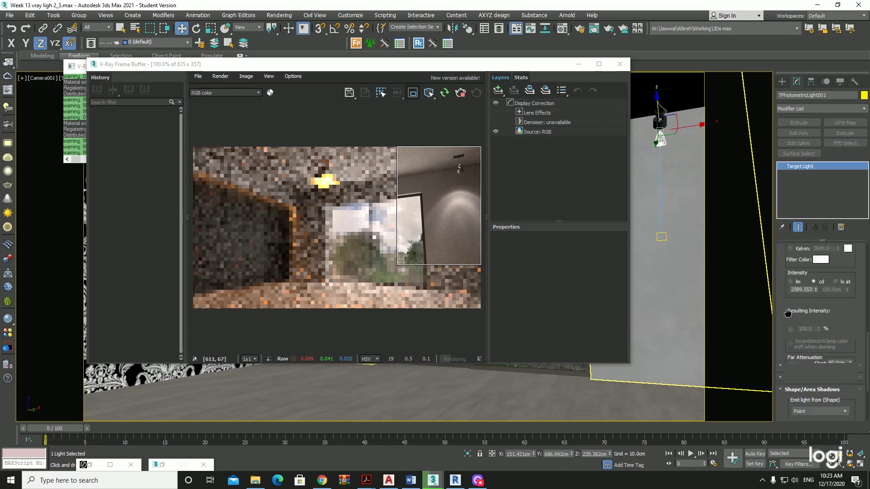
pyautogui.scroll(1, 788, 329)
pyautogui.scroll(1, 788, 329)
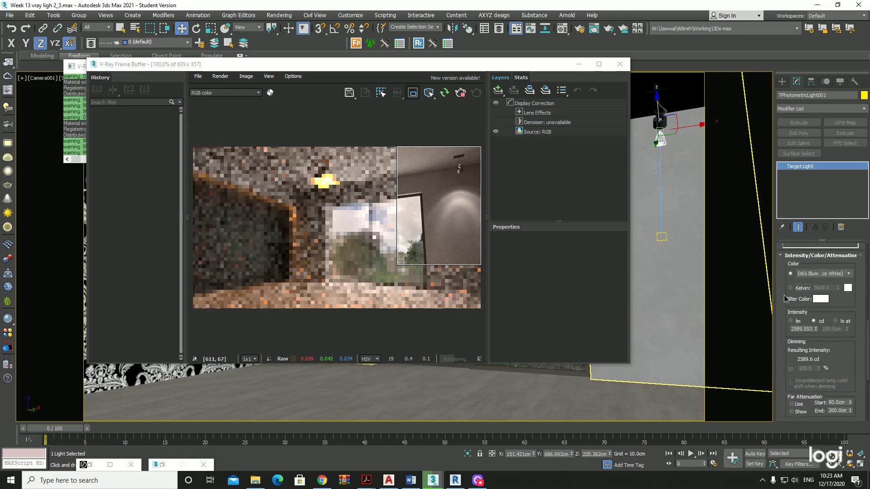
pyautogui.scroll(1, 784, 302)
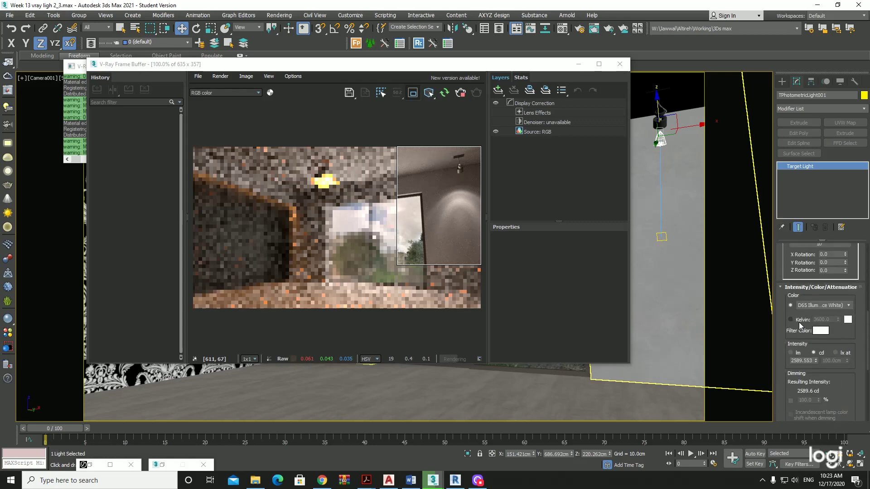
# Step: Set the light colour to 4000 Kelvin and turn off region rendering in the frame buffer
pyautogui.click(791, 319)
pyautogui.write('2500')
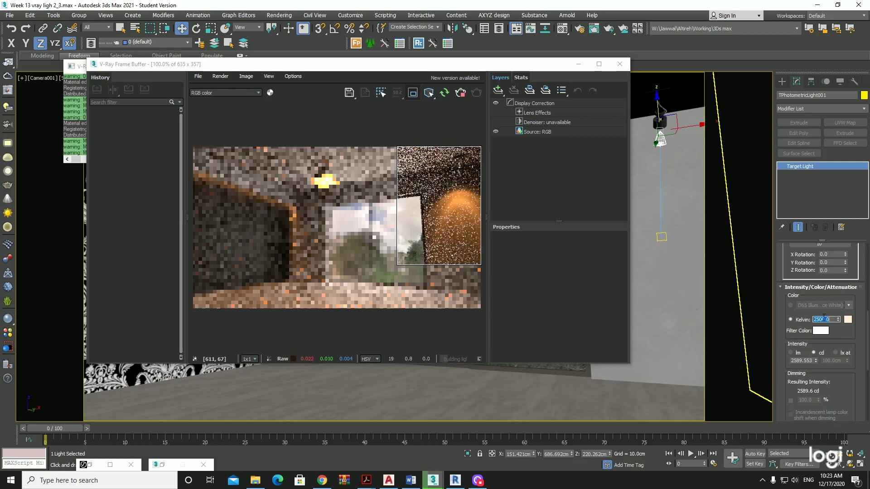
pyautogui.write('7')
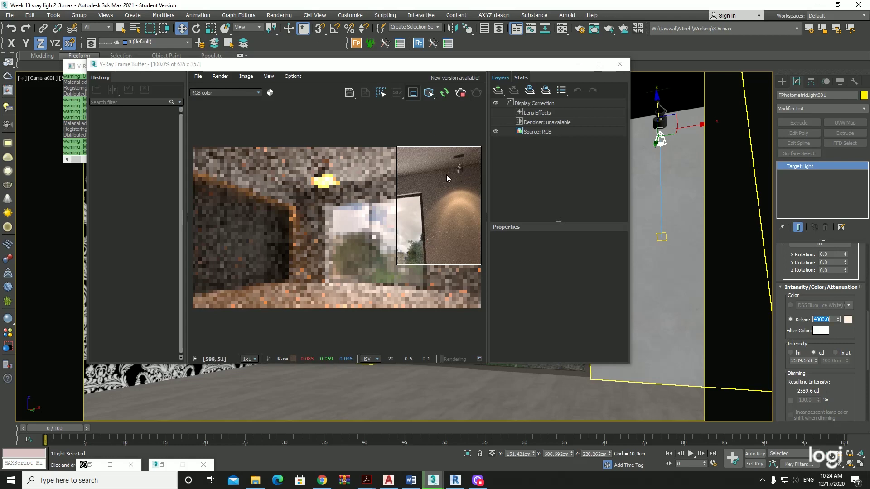
pyautogui.click(413, 93)
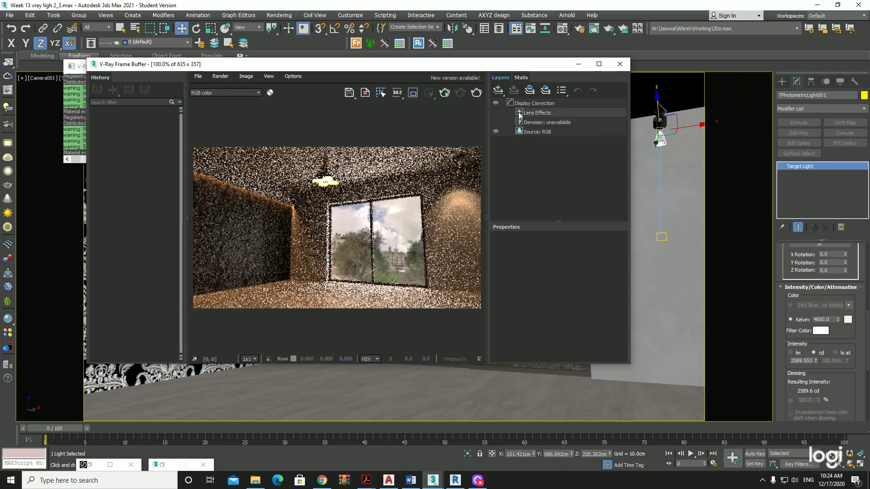
# Step: Close the render and V-Ray messages windows, unhide Furniture, and make layer 0 (default) current
pyautogui.click(620, 64)
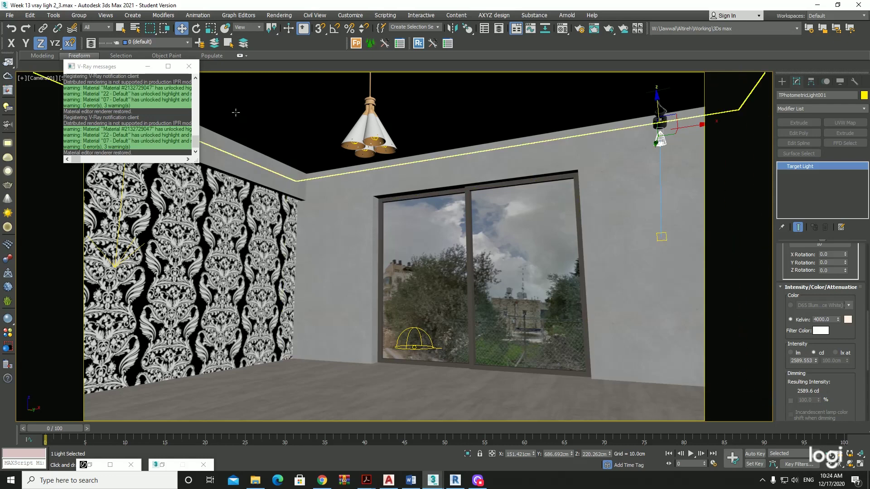
pyautogui.click(189, 66)
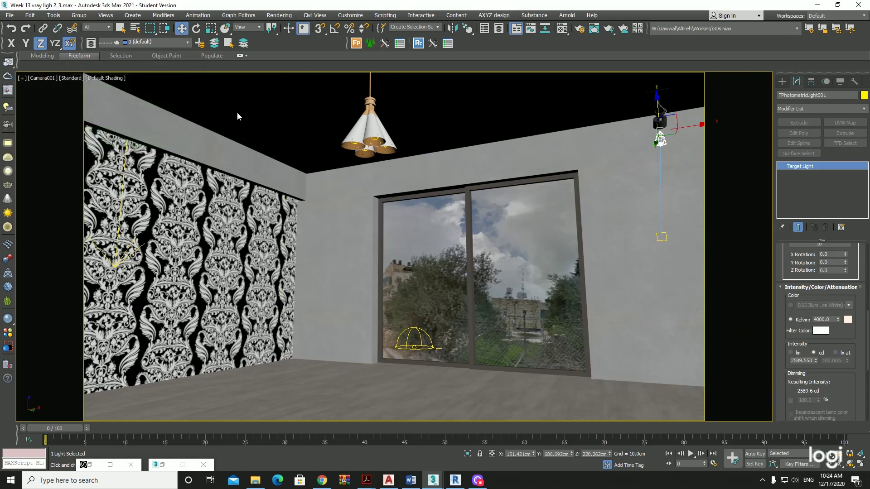
pyautogui.click(153, 46)
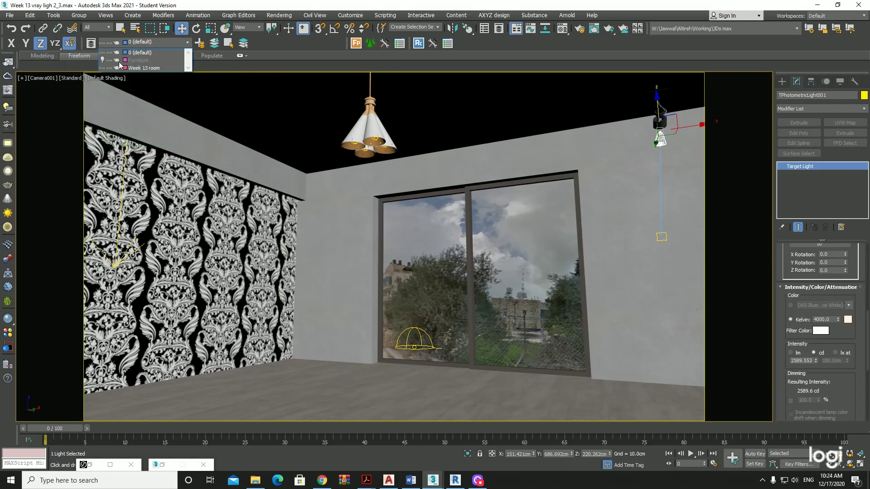
pyautogui.click(103, 60)
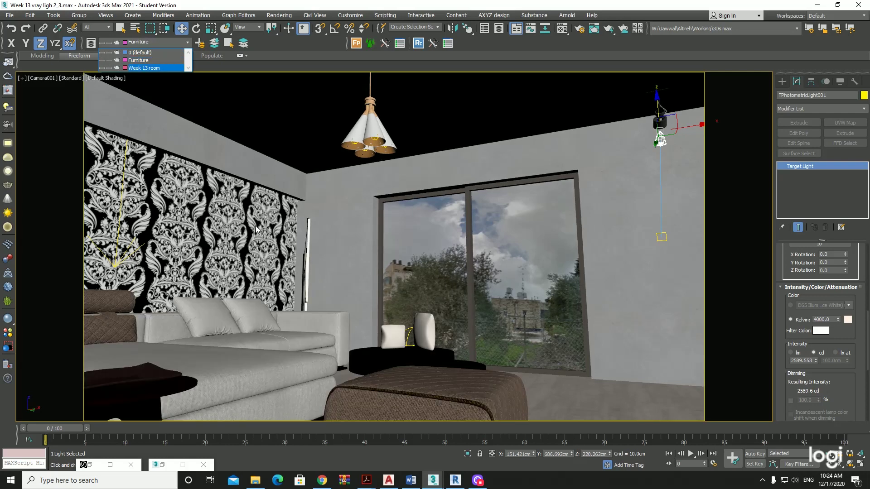
pyautogui.click(138, 52)
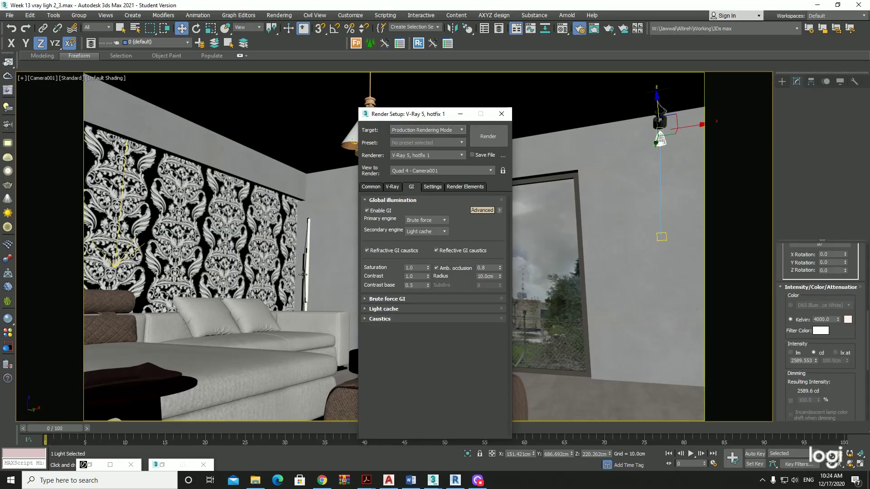
# Step: Keep the V-Ray Progressive image sampler and limit its render time to 3.0 minutes
pyautogui.moveTo(410, 116); pyautogui.dragTo(565, 350)
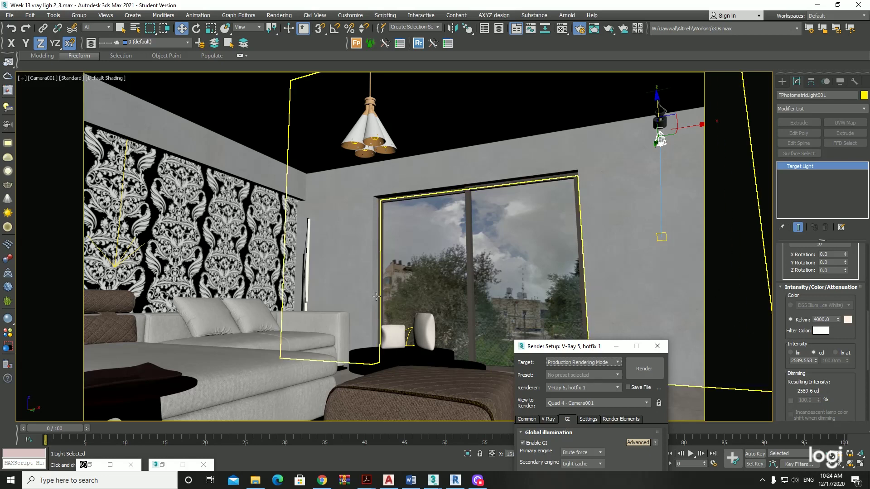
pyautogui.moveTo(577, 347); pyautogui.dragTo(565, 113)
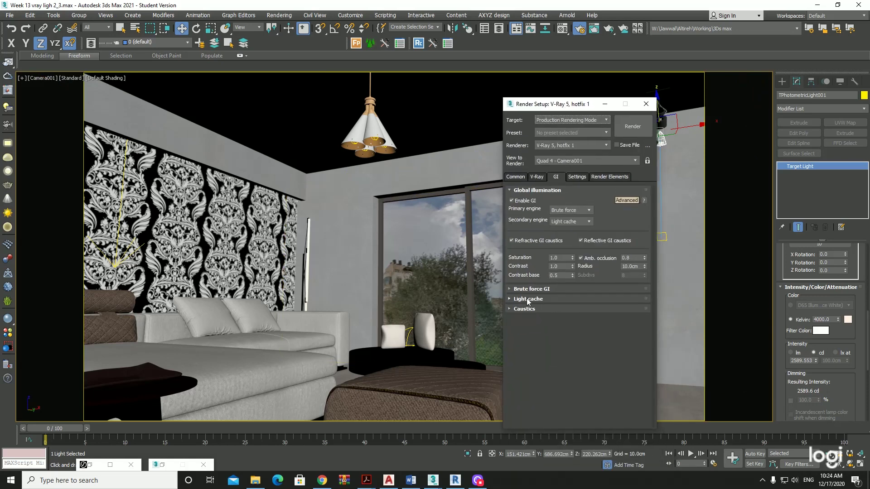
pyautogui.click(512, 178)
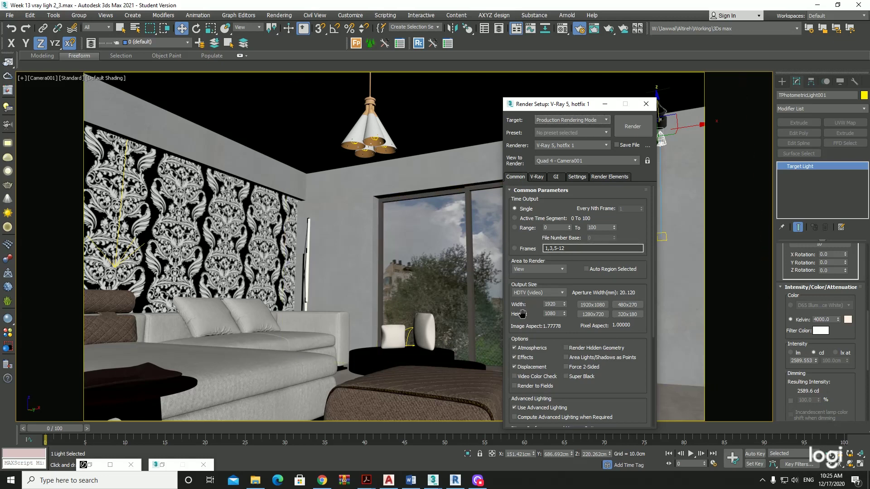
pyautogui.moveTo(521, 315); pyautogui.dragTo(526, 284)
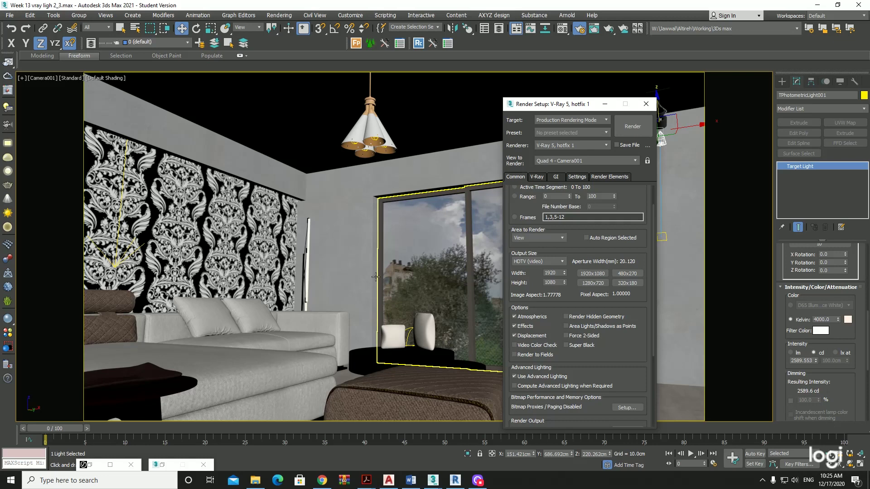
pyautogui.click(537, 177)
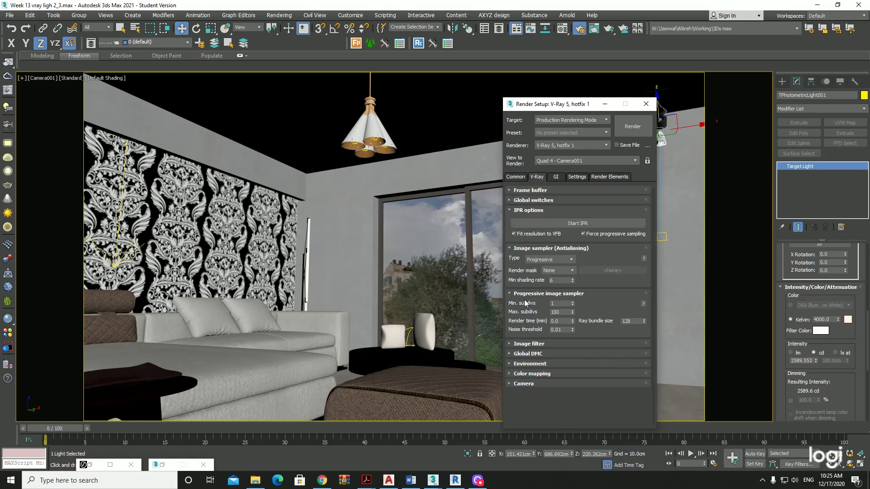
pyautogui.click(545, 260)
pyautogui.click(544, 260)
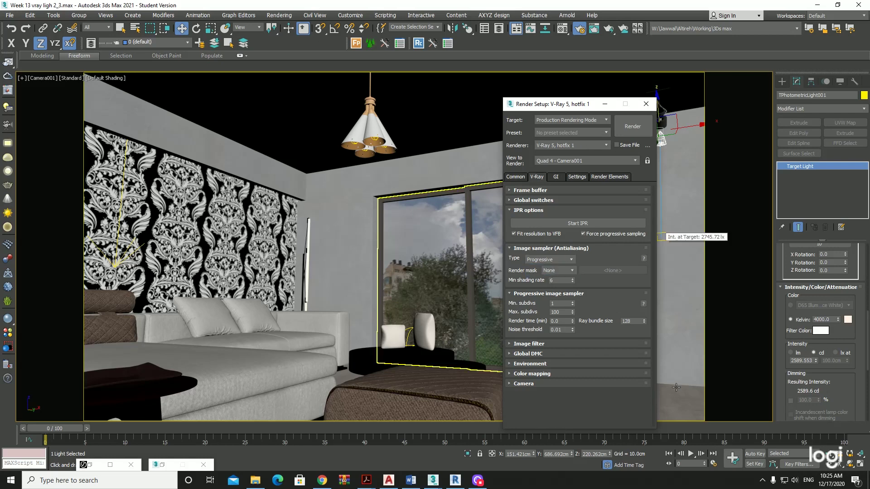
pyautogui.doubleClick(556, 322)
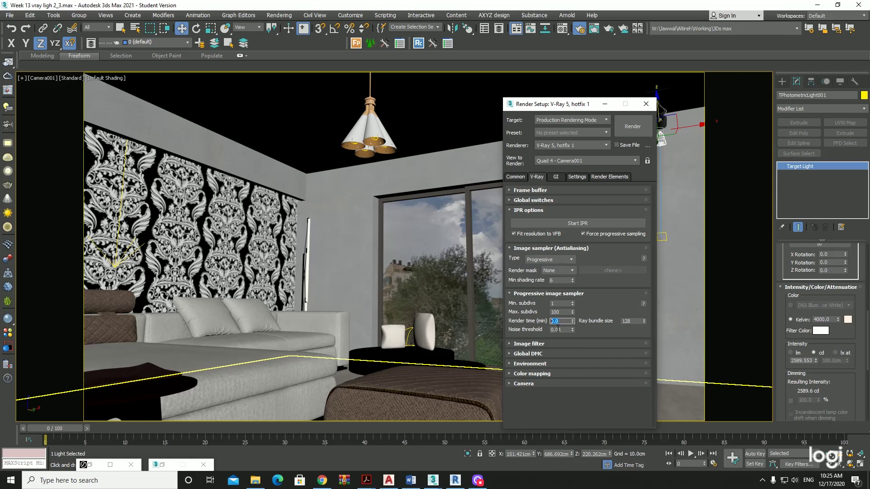
pyautogui.write('3')
pyautogui.press('Return')
# Step: Render the camera view and zoom into the finished frame-buffer image to inspect it
pyautogui.click(626, 125)
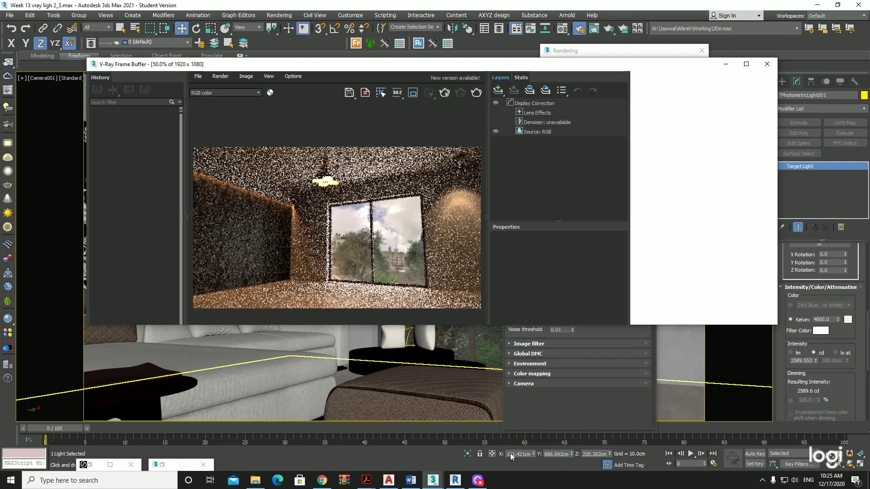
pyautogui.click(478, 480)
pyautogui.click(517, 450)
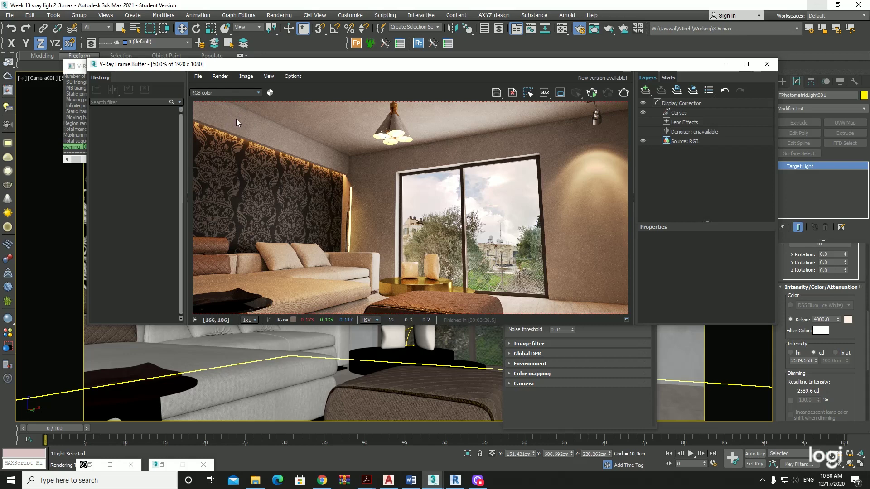
pyautogui.scroll(2, 349, 261)
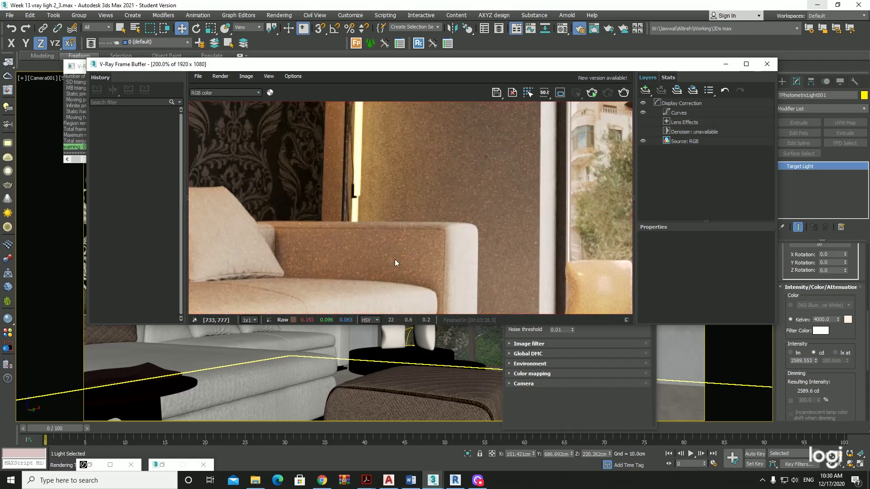
pyautogui.scroll(-1, 395, 243)
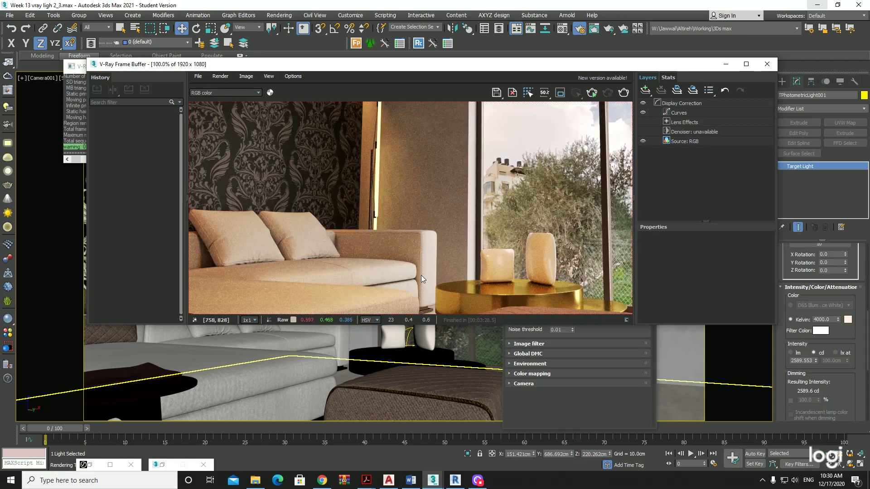
pyautogui.click(575, 401)
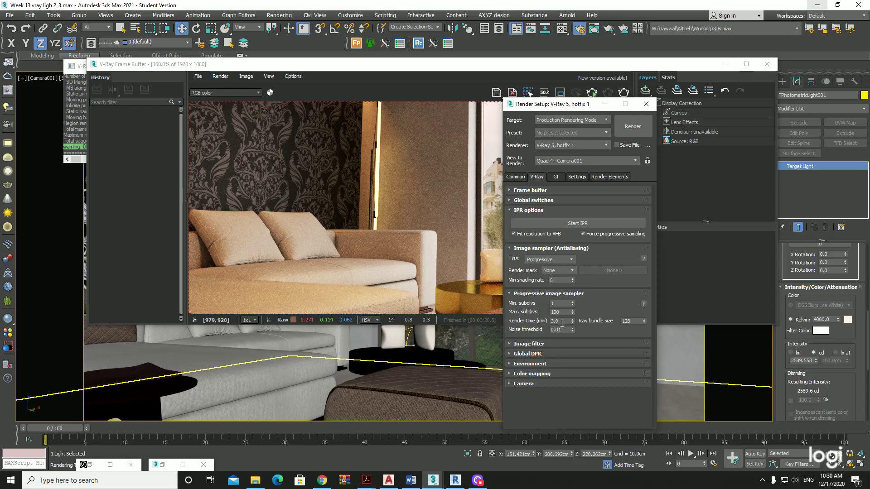
# Step: Add a VRayDenoiser element from the Render Elements tab's Add list
pyautogui.doubleClick(562, 322)
pyautogui.click(602, 179)
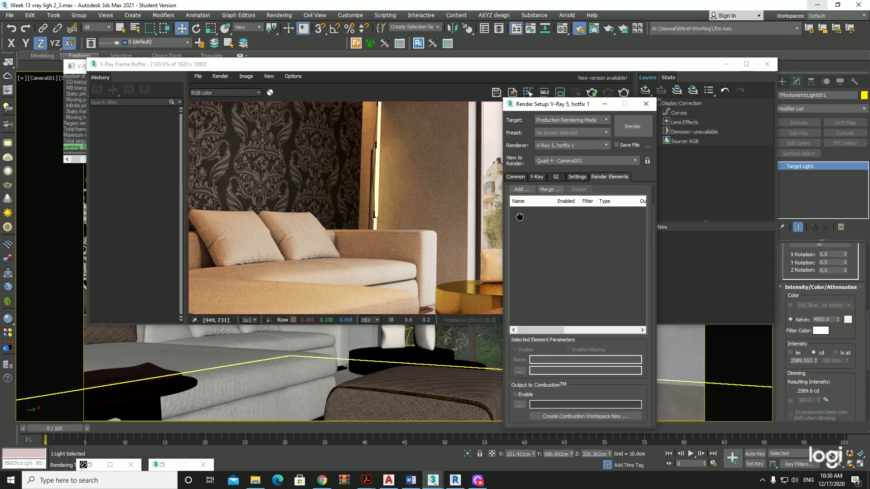
pyautogui.click(524, 212)
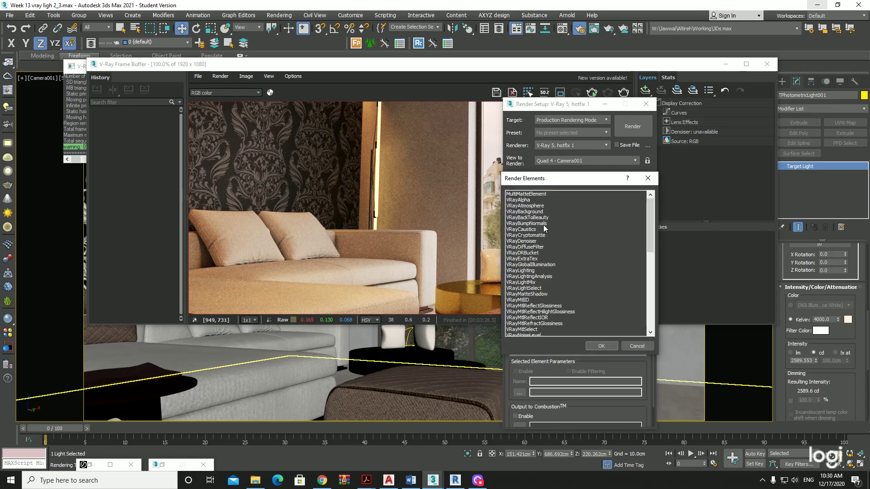
pyautogui.click(535, 202)
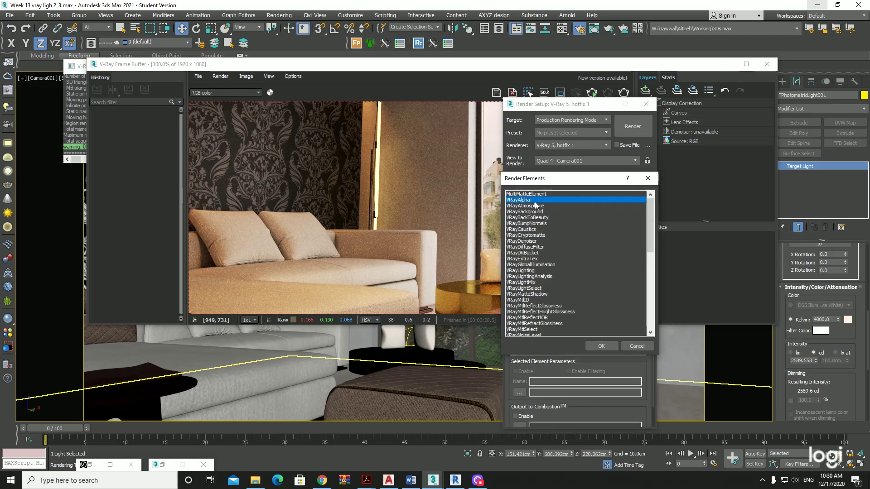
pyautogui.click(541, 240)
pyautogui.doubleClick(539, 240)
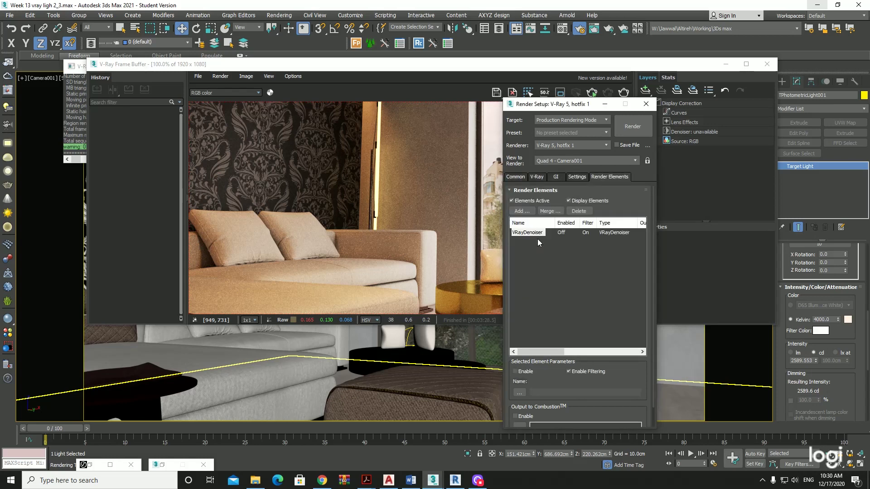
pyautogui.scroll(-1, 439, 202)
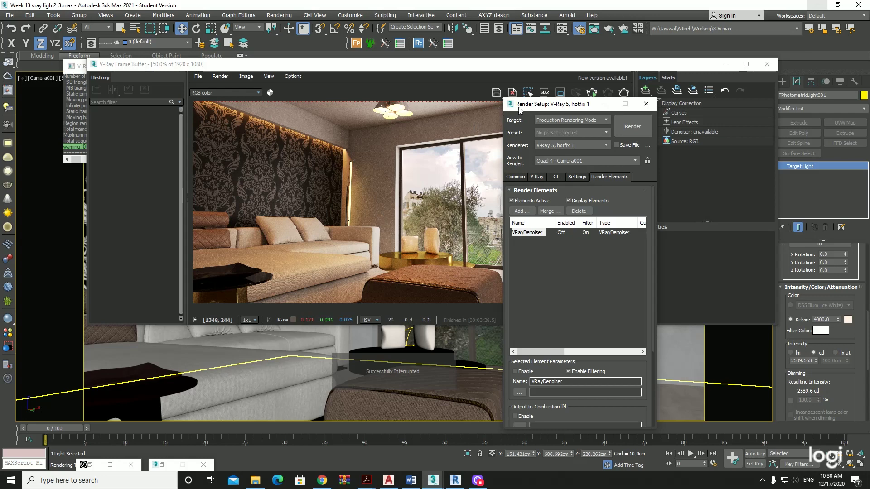
pyautogui.moveTo(529, 108)
pyautogui.mouseDown()
pyautogui.moveTo(653, 104)
pyautogui.moveTo(646, 84)
pyautogui.mouseUp()
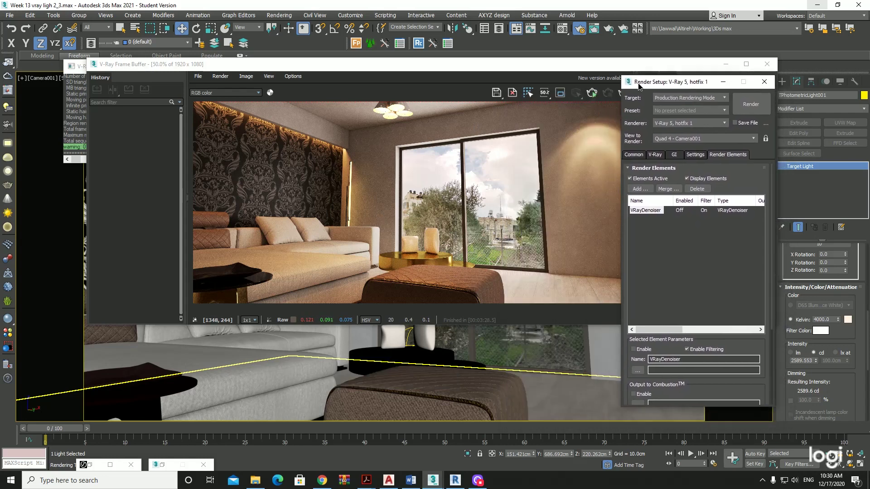
# Step: Render a V-Ray region box over the sofa arm and wall corner, then move the frame buffer down
pyautogui.click(560, 94)
pyautogui.moveTo(382, 176); pyautogui.dragTo(324, 258)
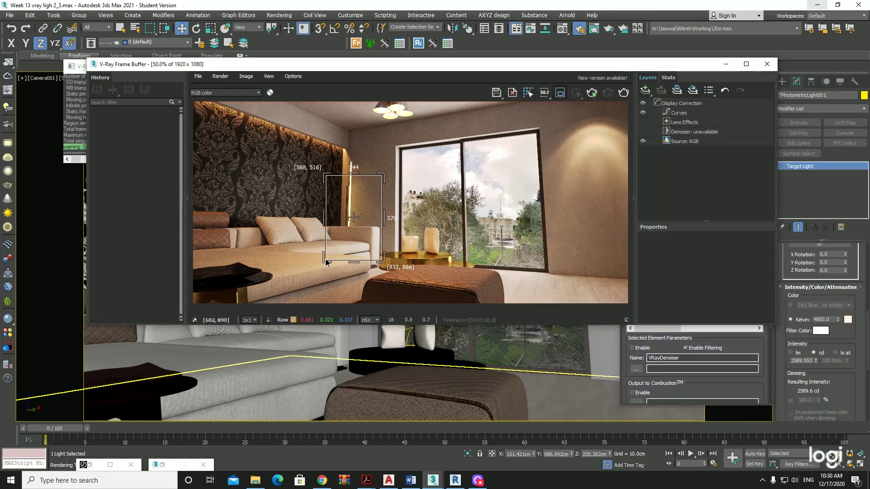
pyautogui.click(625, 94)
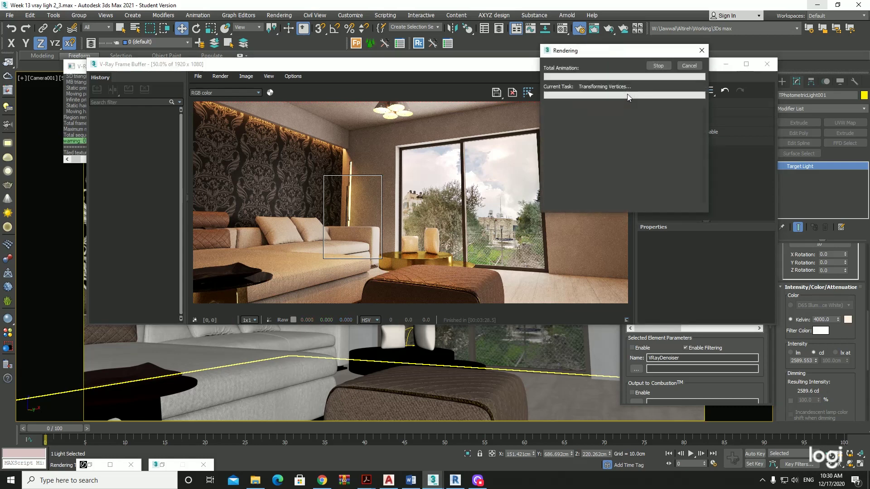
pyautogui.scroll(1, 366, 230)
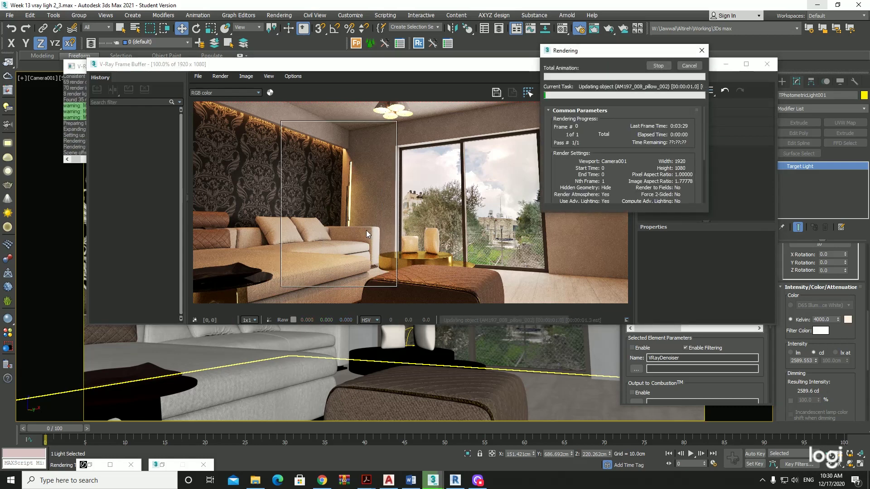
pyautogui.scroll(-1, 360, 228)
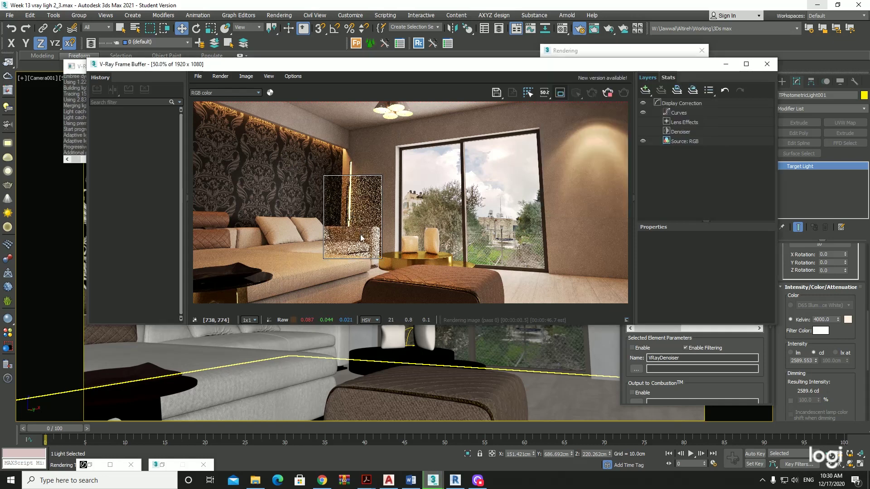
pyautogui.scroll(1, 361, 237)
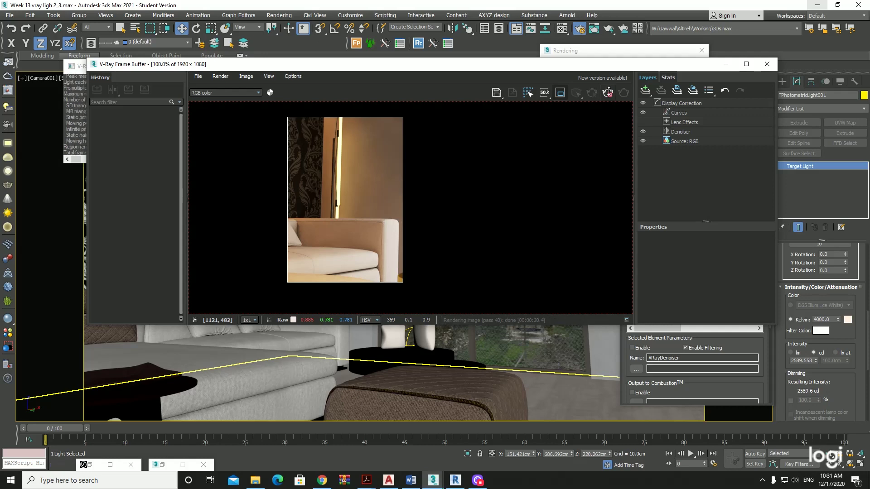
pyautogui.moveTo(567, 64); pyautogui.dragTo(501, 423)
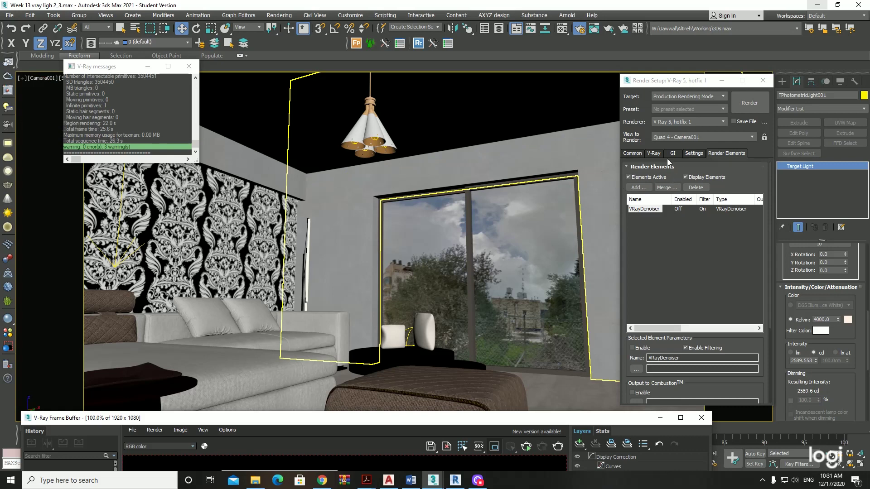
# Step: Isolate the backdrop plane and open its VRayLightMtl bitmap map in the Material Editor
pyautogui.click(495, 241)
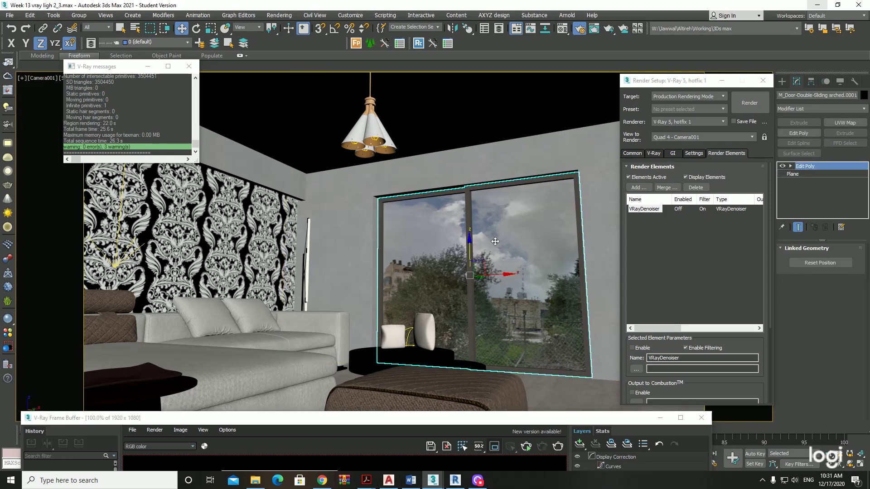
pyautogui.click(495, 242)
pyautogui.rightClick(494, 241)
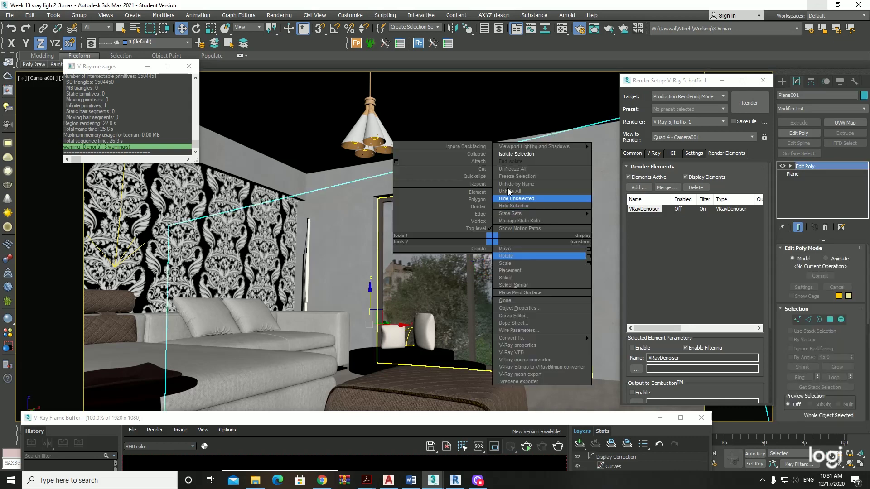
pyautogui.click(516, 154)
pyautogui.press('m')
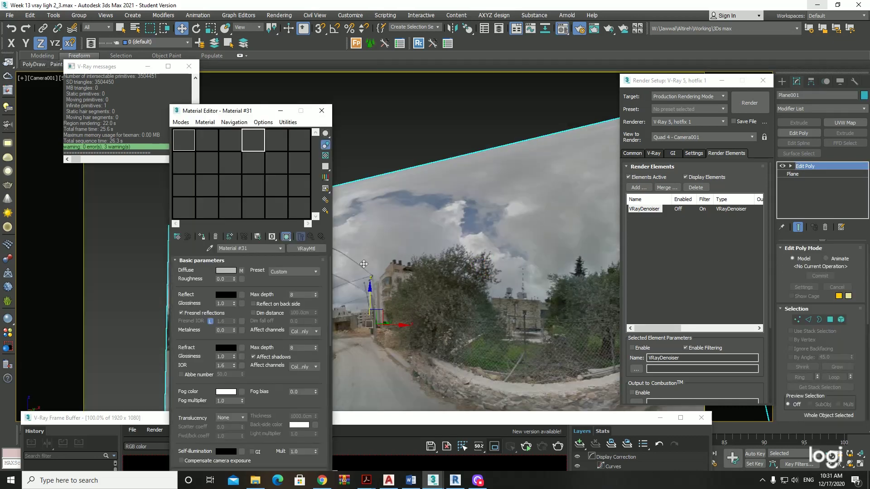
pyautogui.click(212, 250)
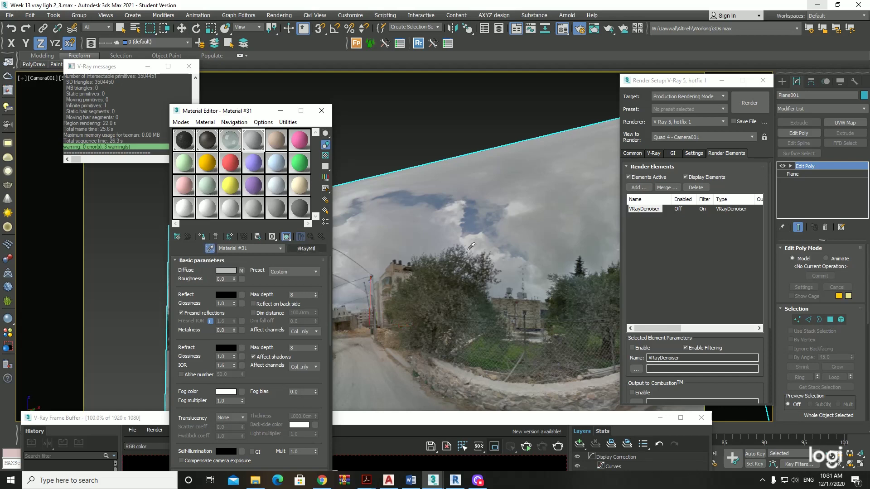
pyautogui.click(478, 255)
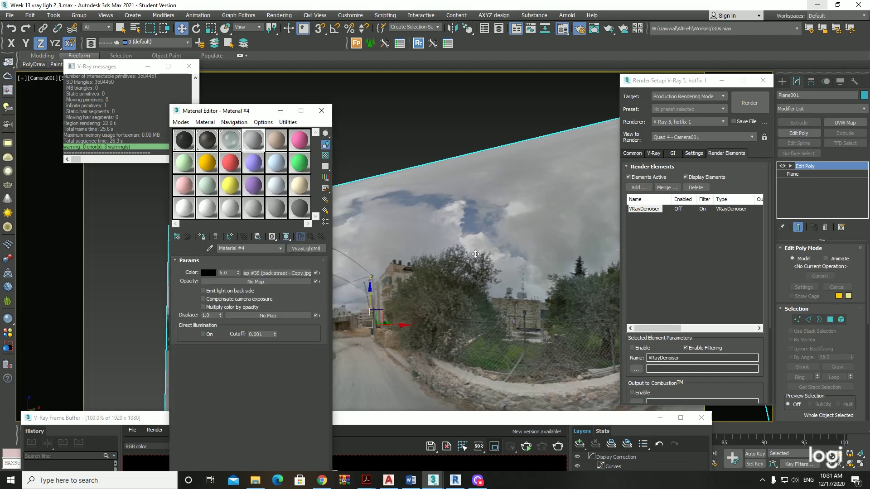
pyautogui.click(256, 273)
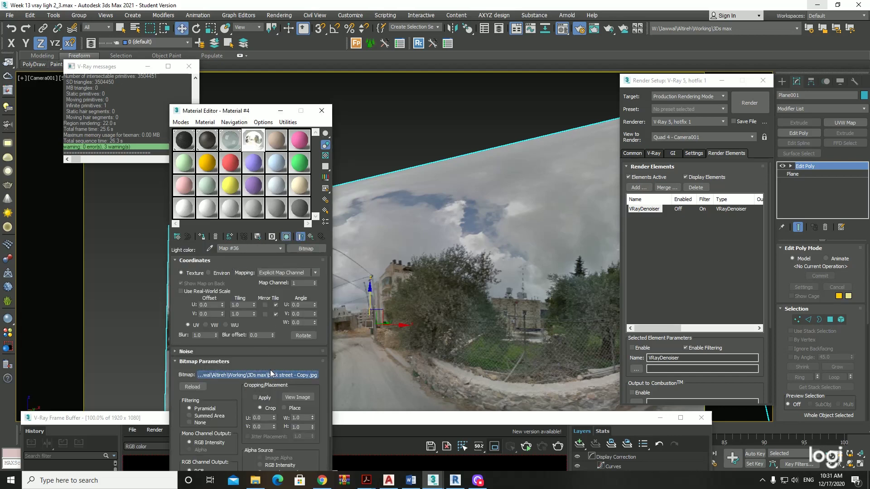
# Step: Swap the bitmap for Jerusalem-Peace-Forest.jpg from the D drive's Downloads folder
pyautogui.click(267, 376)
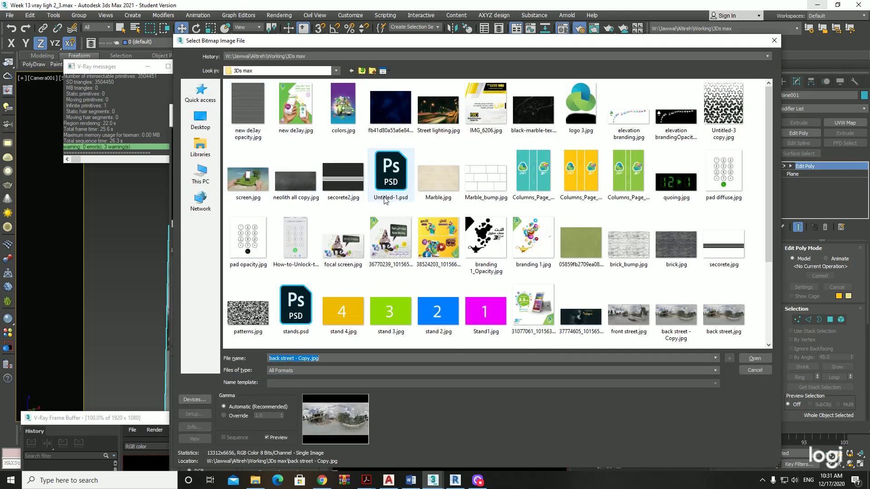
pyautogui.scroll(-2, 384, 199)
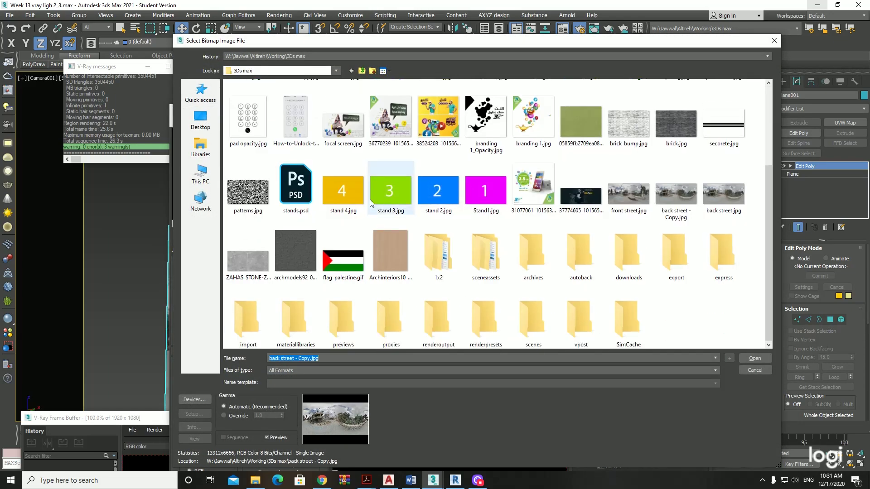
pyautogui.scroll(3, 345, 181)
pyautogui.click(210, 119)
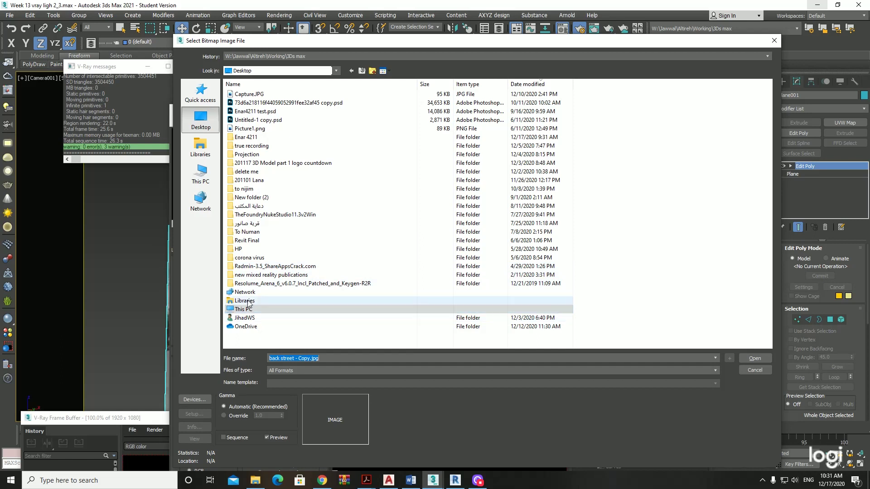
pyautogui.click(201, 174)
pyautogui.click(360, 163)
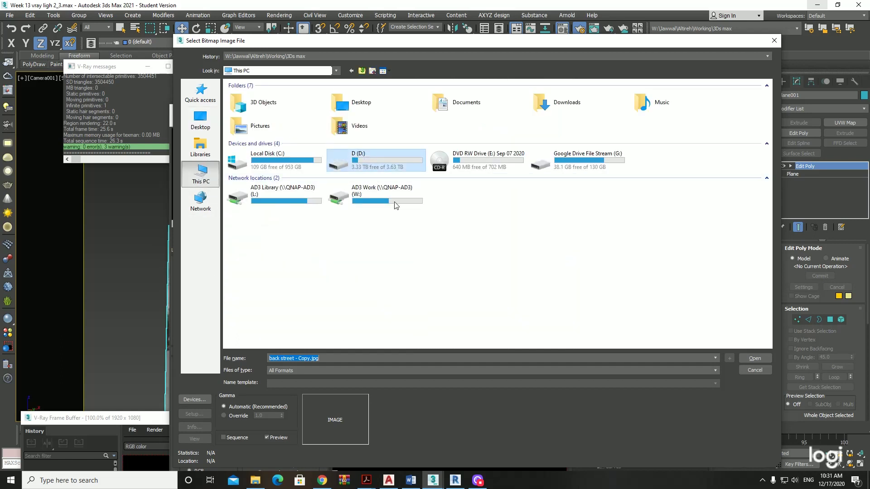
pyautogui.doubleClick(567, 104)
pyautogui.rightClick(558, 124)
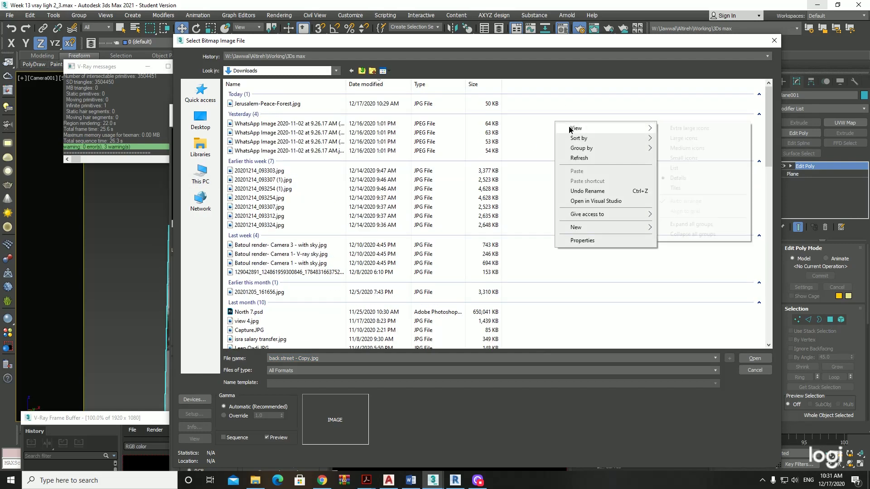
pyautogui.click(675, 138)
pyautogui.doubleClick(250, 117)
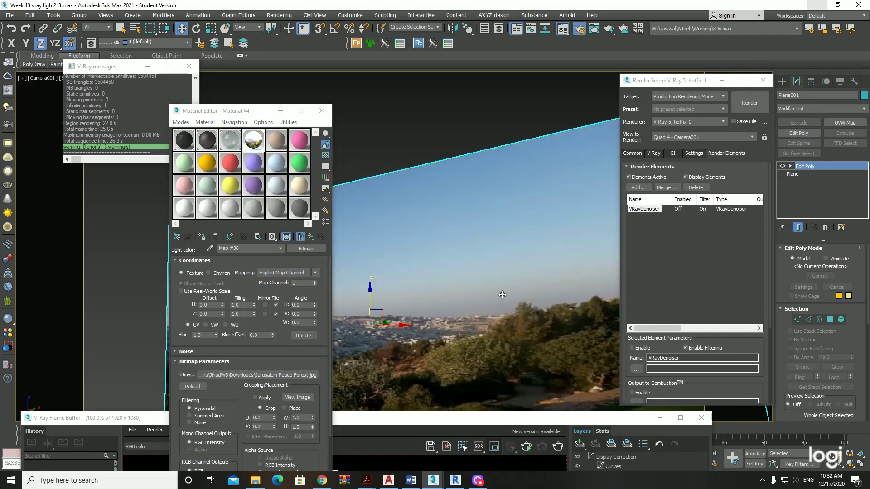
# Step: In the Perspective view, rotate the backdrop plane to X 90, Y 0, Z 0
pyautogui.moveTo(576, 420); pyautogui.dragTo(283, 425)
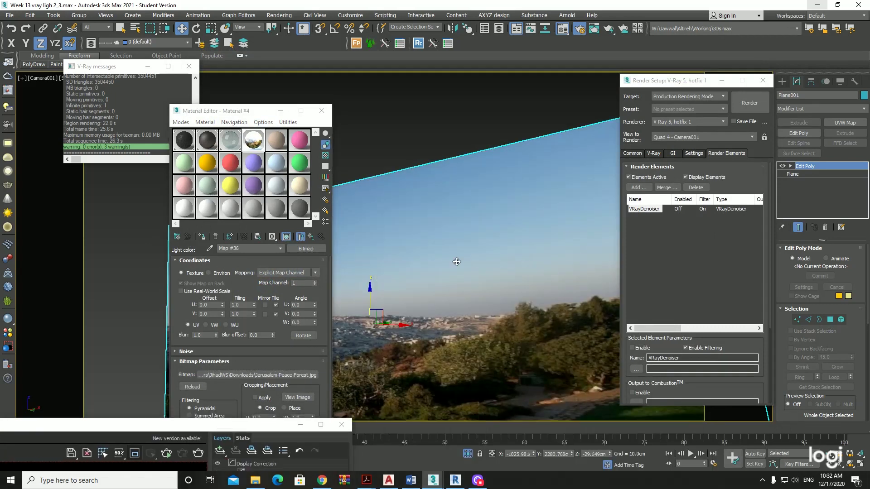
pyautogui.press('p')
pyautogui.moveTo(461, 266)
pyautogui.keyDown('alt'); pyautogui.mouseDown(button='middle')
pyautogui.moveTo(501, 359)
pyautogui.moveTo(471, 358)
pyautogui.mouseUp(button='middle'); pyautogui.keyUp('alt')
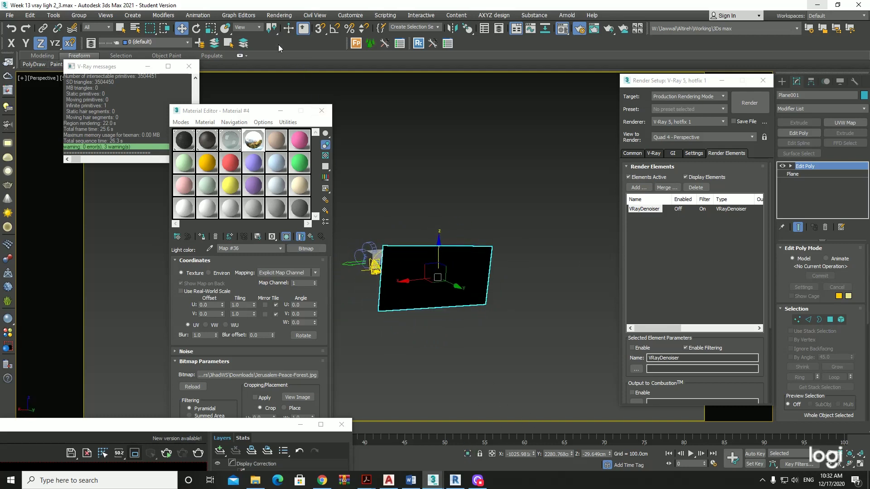
pyautogui.rightClick(196, 28)
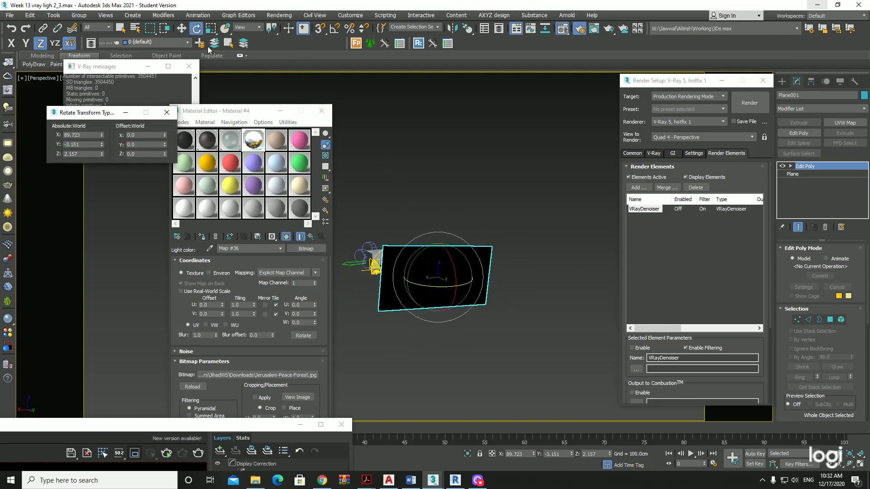
pyautogui.doubleClick(92, 135)
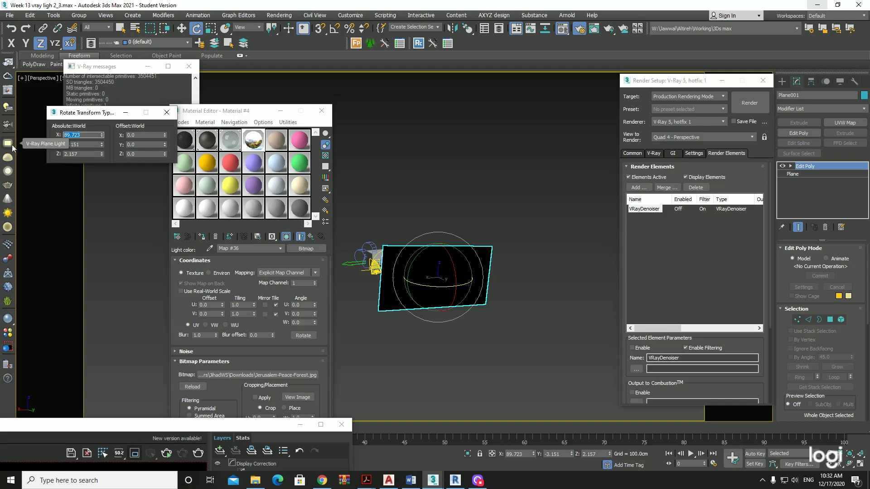
pyautogui.write('90')
pyautogui.press('Tab')
pyautogui.write('0')
pyautogui.press('Tab')
pyautogui.write('0')
pyautogui.press('Tab')
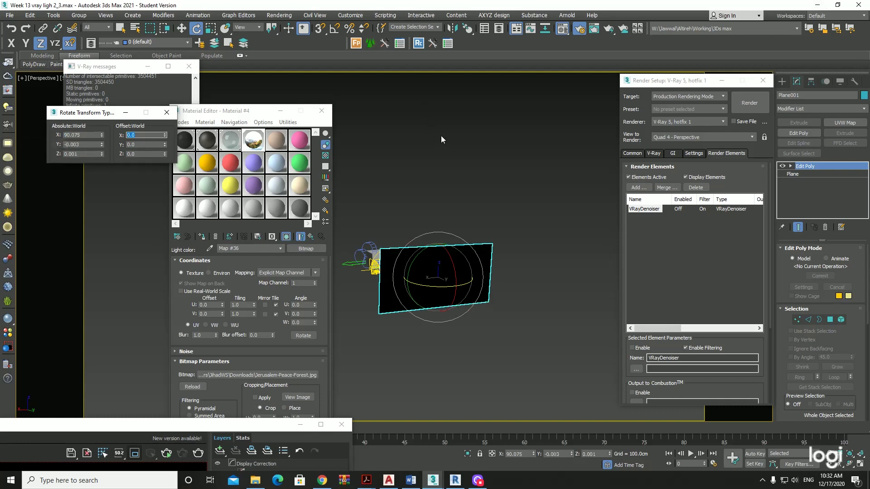
# Step: In the camera view, move and scale the plane so it fills the bedroom window
pyautogui.press('c')
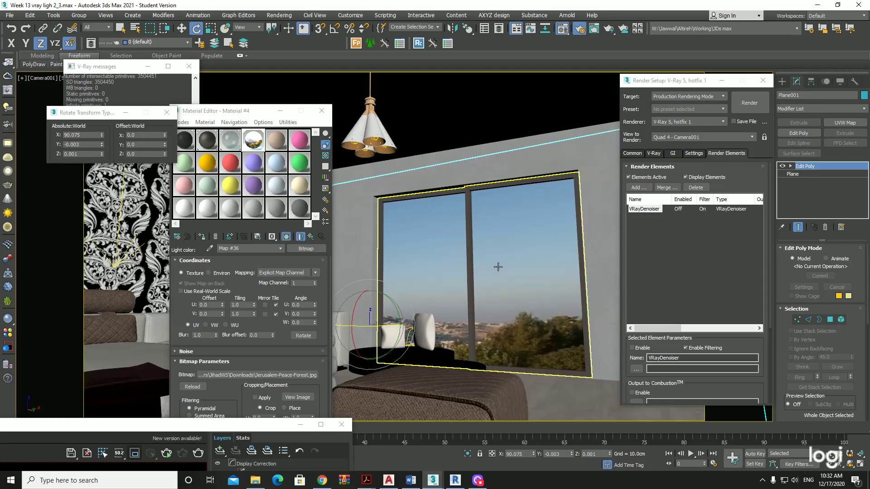
pyautogui.press('r')
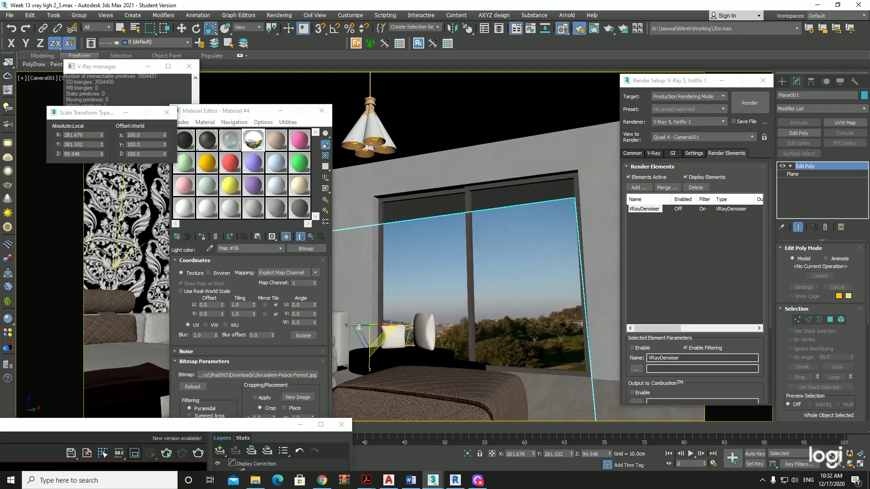
pyautogui.press('w')
pyautogui.moveTo(383, 318); pyautogui.dragTo(473, 263)
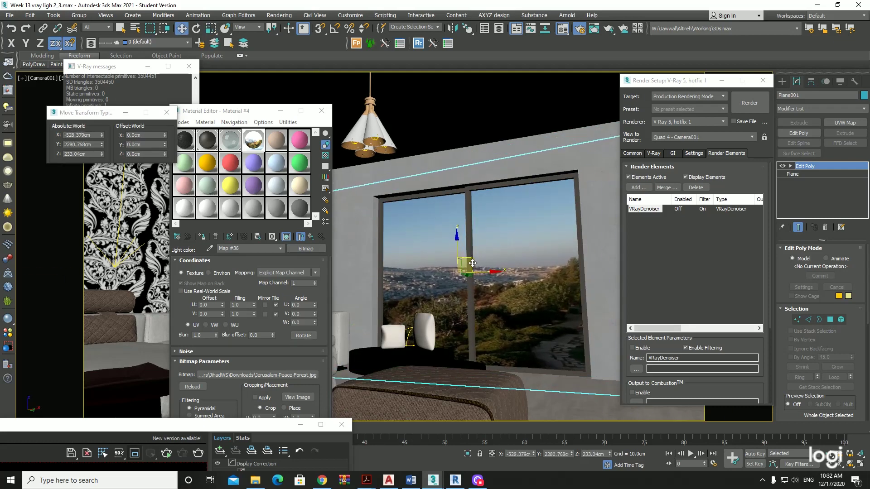
pyautogui.press('r')
pyautogui.moveTo(503, 272)
pyautogui.mouseDown()
pyautogui.moveTo(486, 271)
pyautogui.moveTo(505, 274)
pyautogui.mouseUp()
pyautogui.press('e')
pyautogui.moveTo(482, 273)
pyautogui.mouseDown()
pyautogui.moveTo(493, 273)
pyautogui.moveTo(487, 286)
pyautogui.moveTo(485, 275)
pyautogui.mouseUp()
pyautogui.press('r')
pyautogui.press('w')
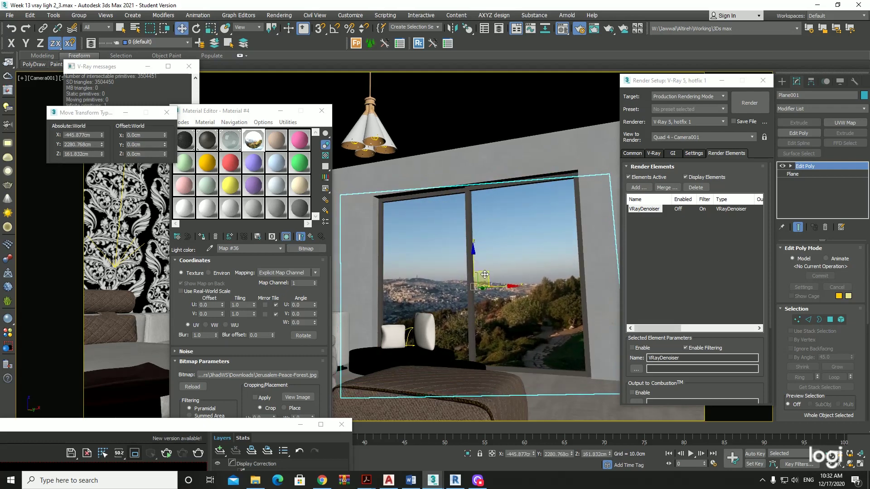
pyautogui.moveTo(485, 275); pyautogui.dragTo(484, 271)
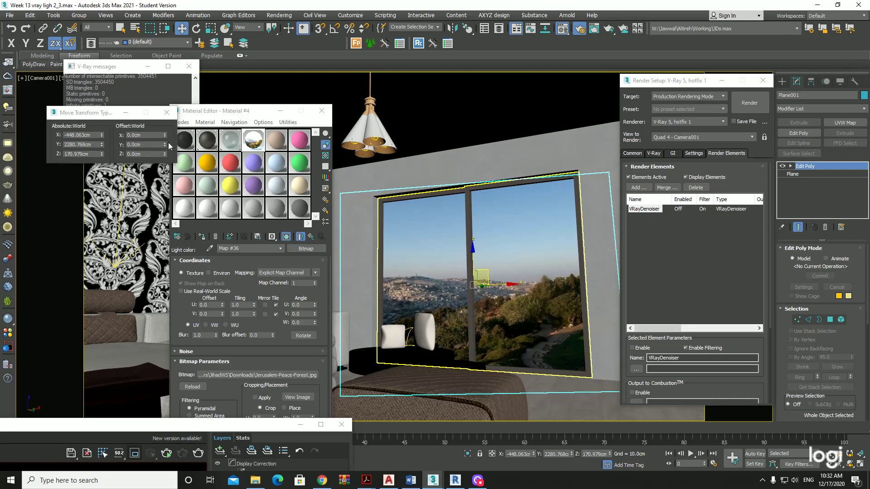
pyautogui.moveTo(230, 114); pyautogui.dragTo(450, 78)
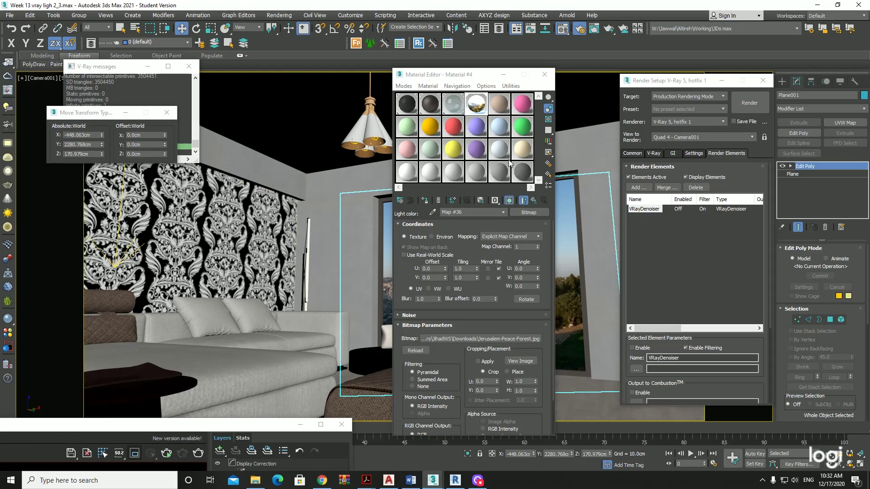
# Step: Start a V-Ray render of the camera view, zoom the frame buffer, then stop it partway
pyautogui.moveTo(451, 77); pyautogui.dragTo(380, 42)
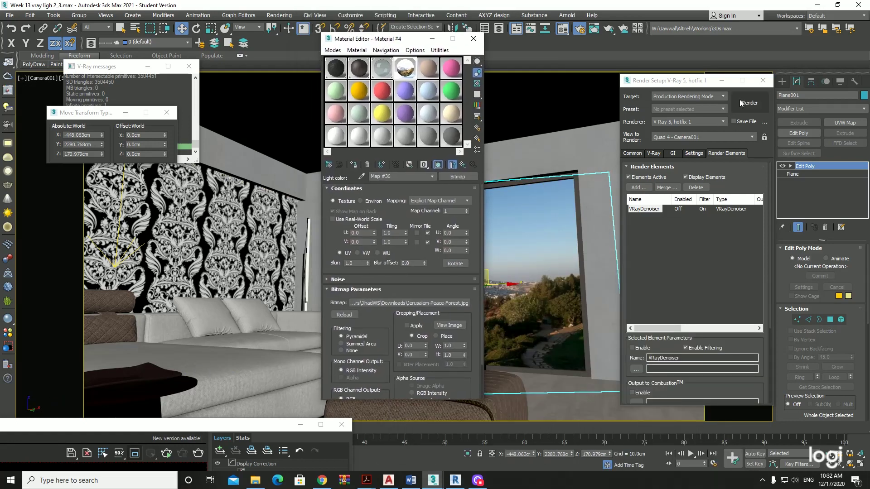
pyautogui.click(741, 103)
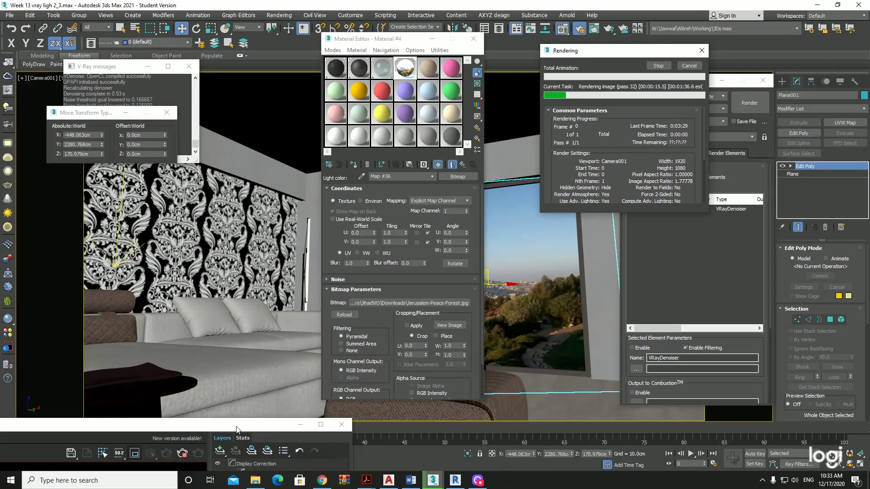
pyautogui.moveTo(226, 425); pyautogui.dragTo(675, 88)
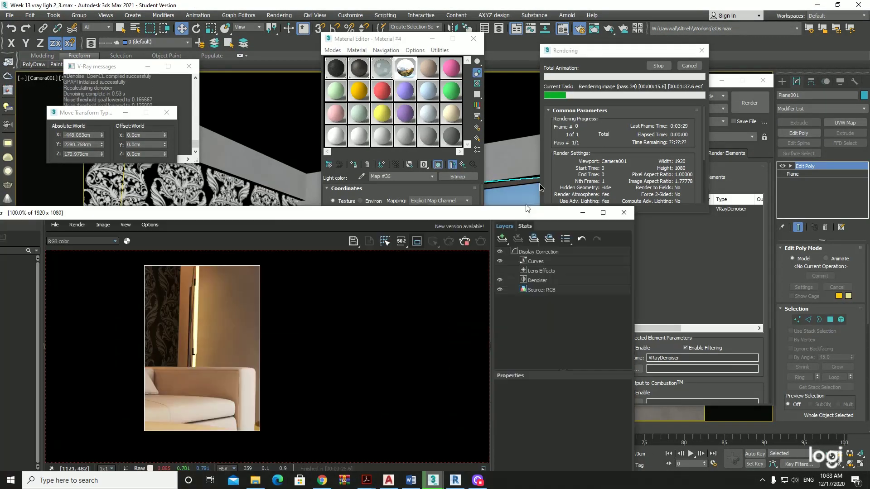
pyautogui.scroll(-2, 521, 172)
pyautogui.scroll(1, 437, 227)
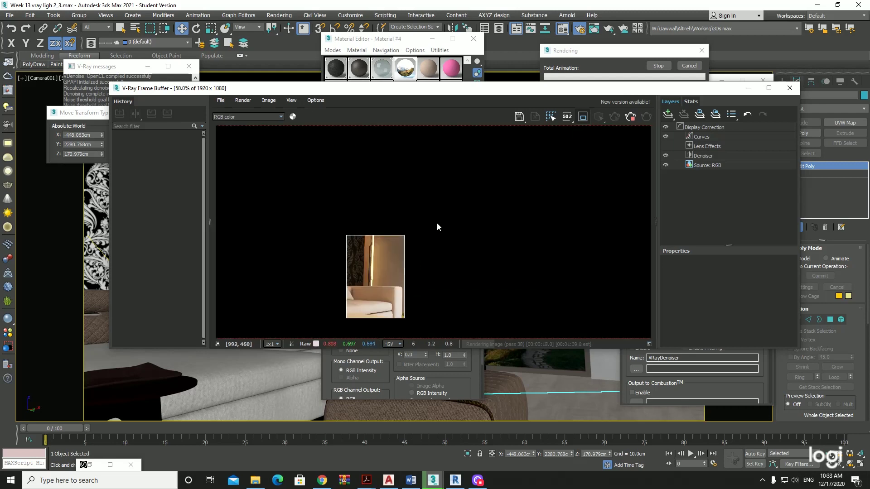
pyautogui.scroll(-1, 437, 227)
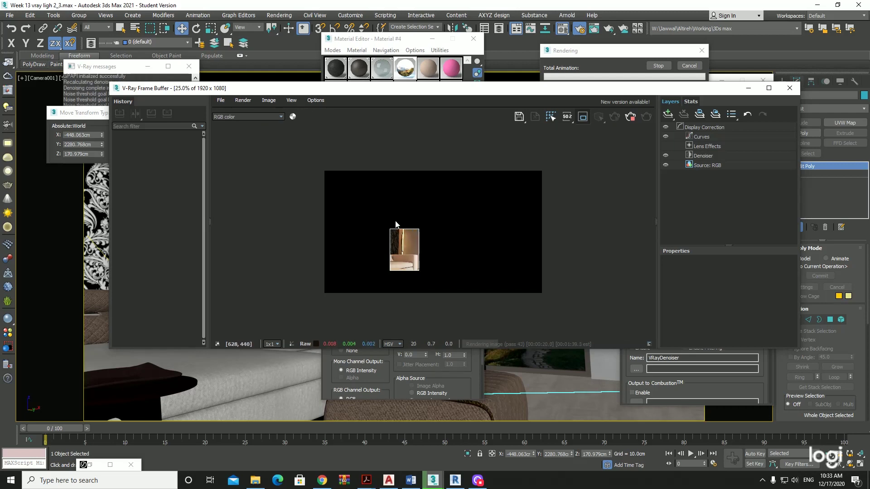
pyautogui.scroll(1, 398, 252)
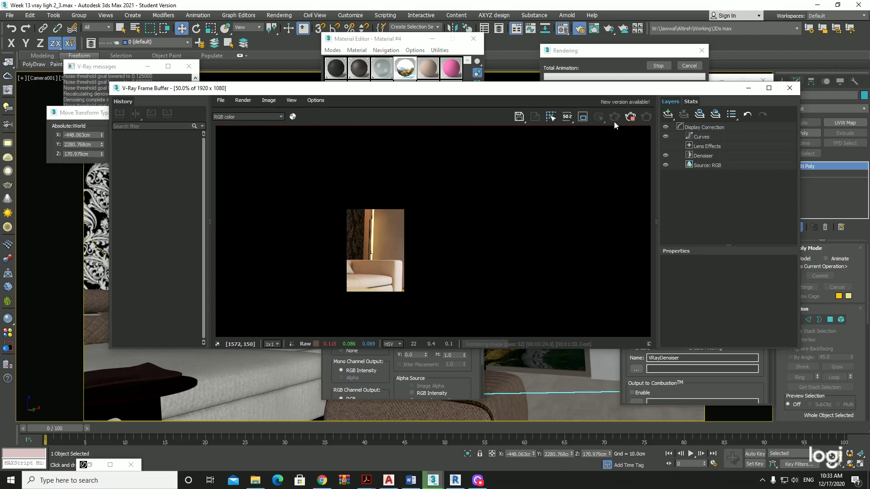
pyautogui.click(633, 119)
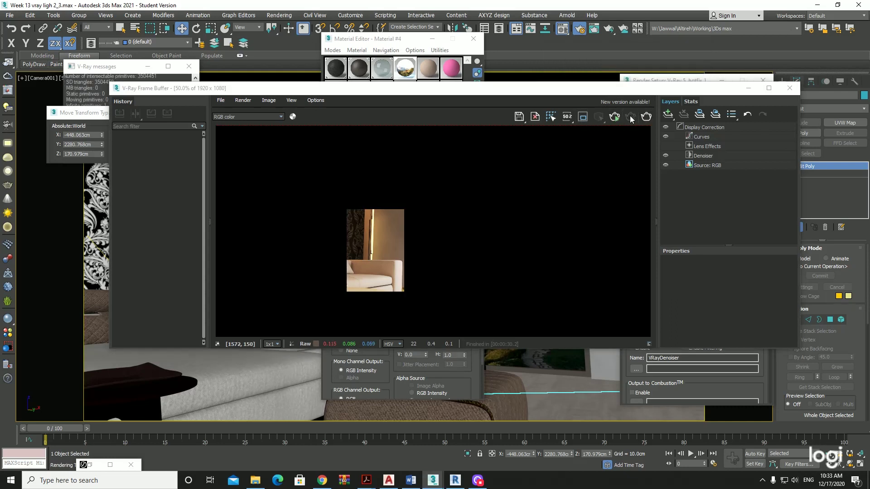
# Step: Re-render the room with the frame buffer's Curves layer turned off
pyautogui.click(647, 119)
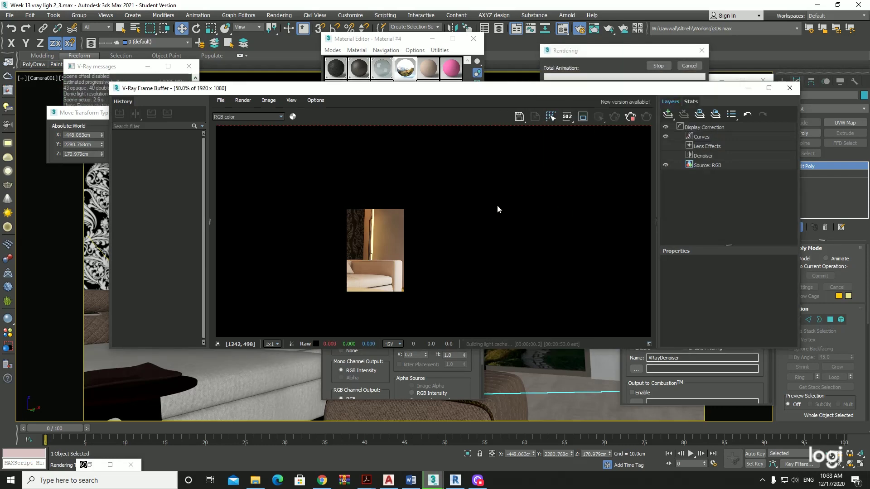
pyautogui.scroll(-1, 497, 204)
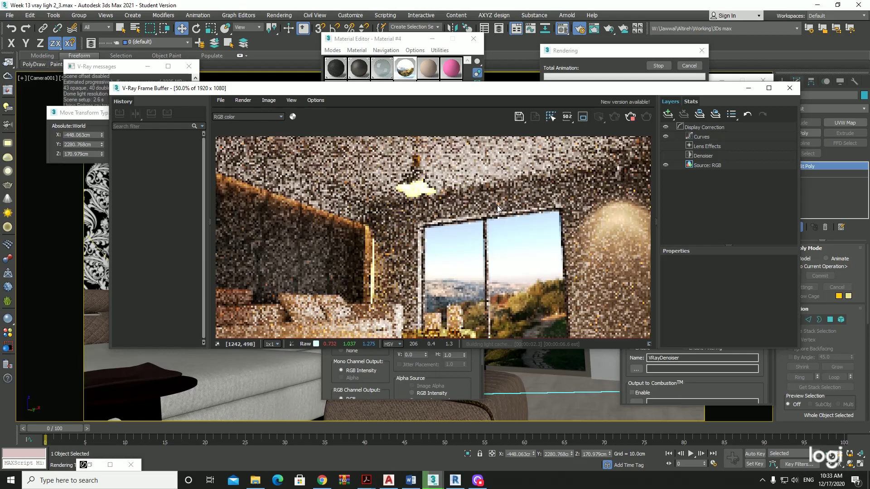
pyautogui.scroll(1, 497, 208)
pyautogui.scroll(-1, 521, 194)
pyautogui.click(665, 137)
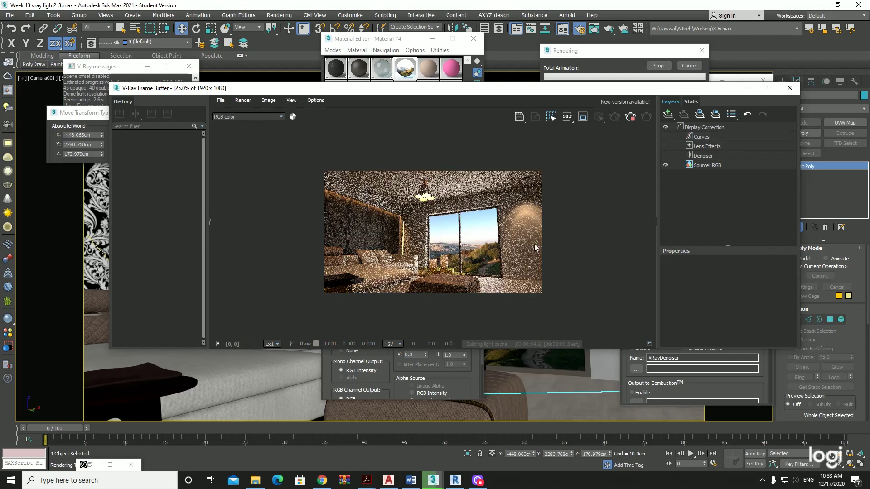
pyautogui.scroll(1, 418, 294)
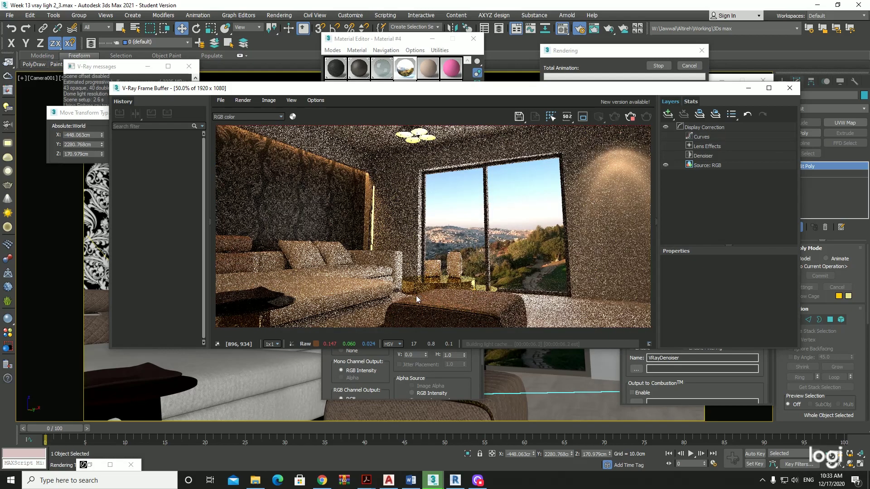
pyautogui.scroll(-1, 418, 295)
pyautogui.scroll(1, 415, 295)
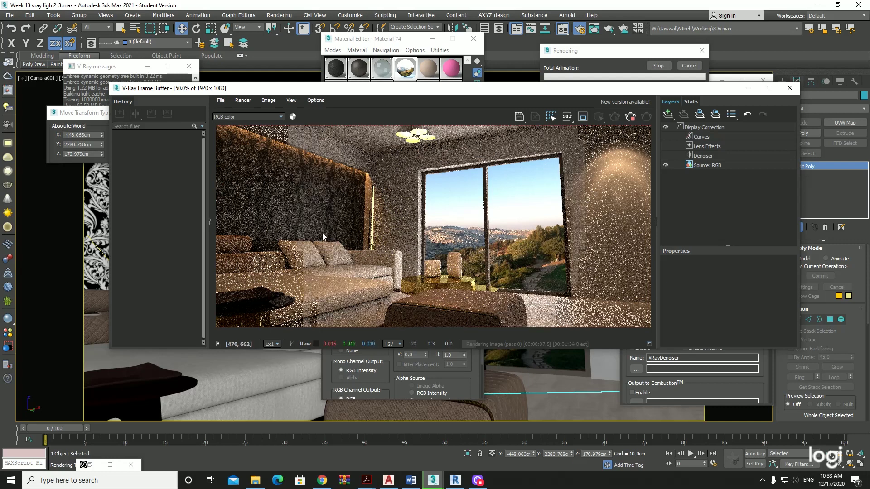
pyautogui.scroll(-1, 319, 232)
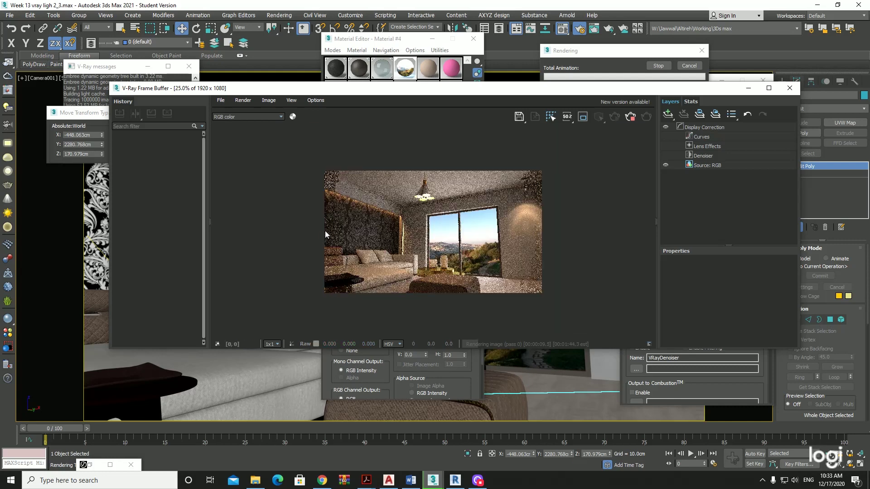
pyautogui.scroll(1, 324, 230)
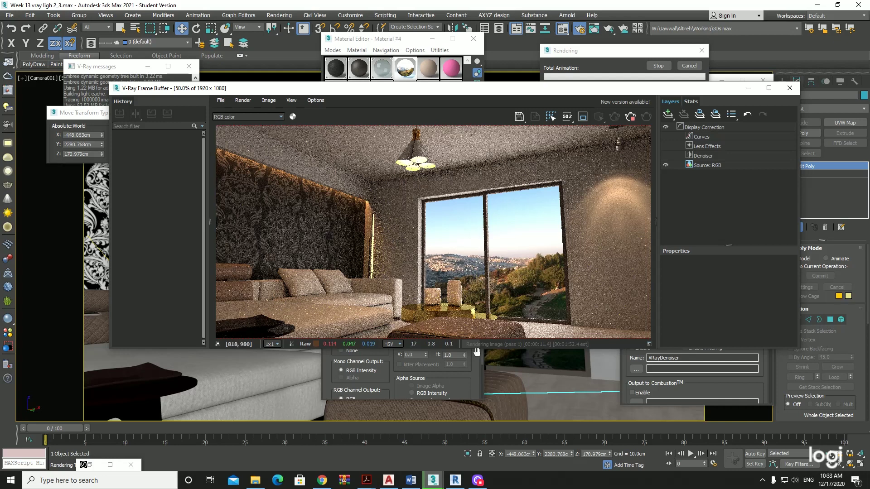
# Step: Inspect the finished render at 100%, panning across the ceiling, window, ottoman and lamp
pyautogui.moveTo(479, 349); pyautogui.dragTo(479, 403)
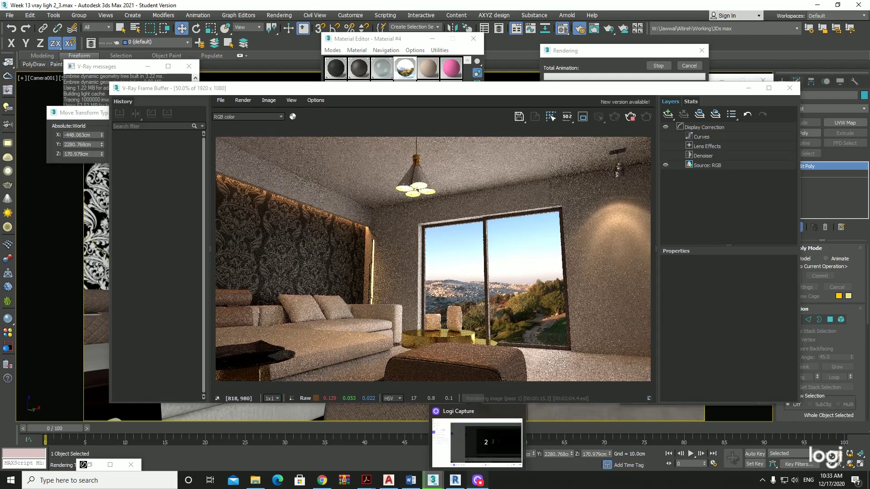
pyautogui.click(476, 443)
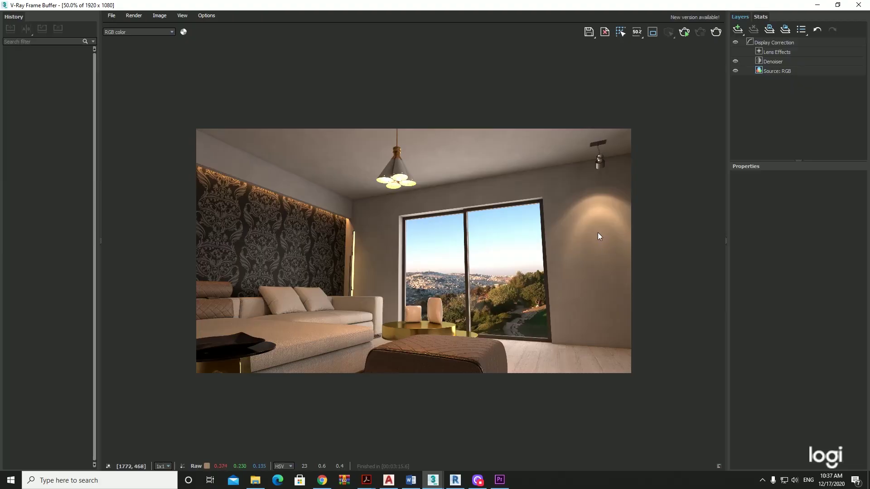
pyautogui.scroll(2, 462, 267)
pyautogui.scroll(-2, 462, 267)
pyautogui.scroll(2, 311, 229)
pyautogui.scroll(-2, 354, 296)
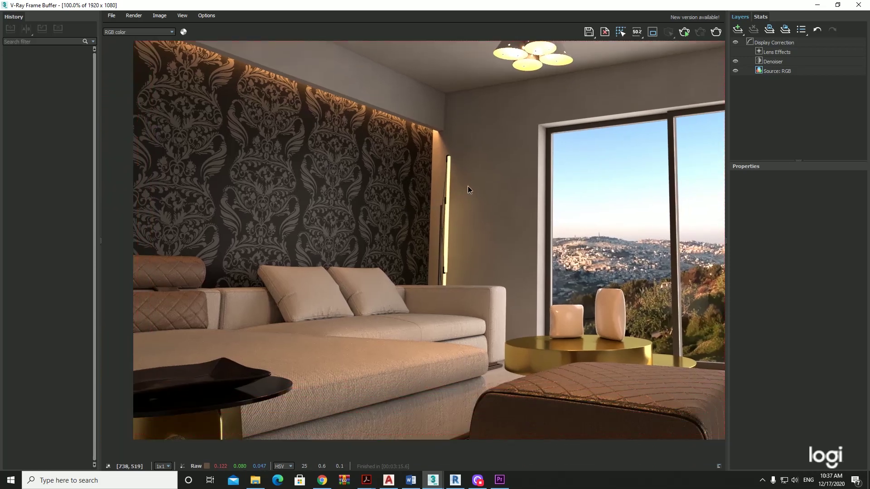
pyautogui.scroll(2, 599, 228)
pyautogui.moveTo(340, 253); pyautogui.dragTo(526, 270, button='middle')
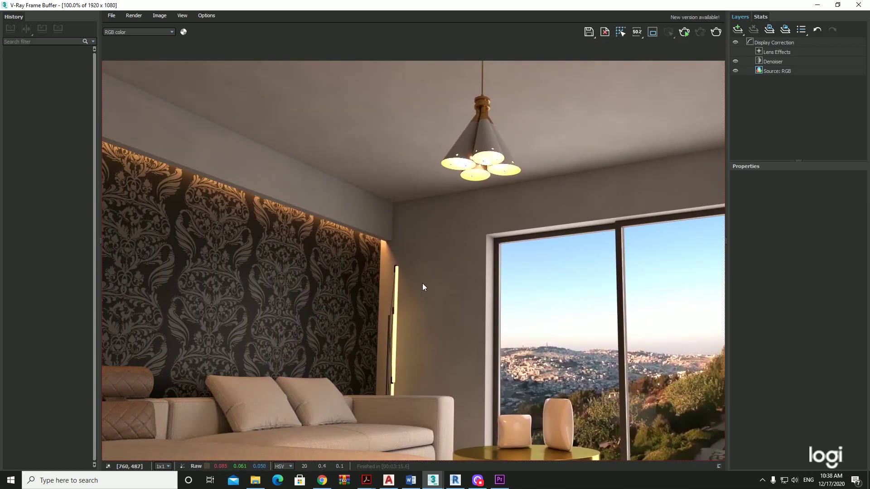
pyautogui.moveTo(422, 283); pyautogui.dragTo(382, 170, button='middle')
pyautogui.moveTo(501, 269); pyautogui.dragTo(357, 271, button='middle')
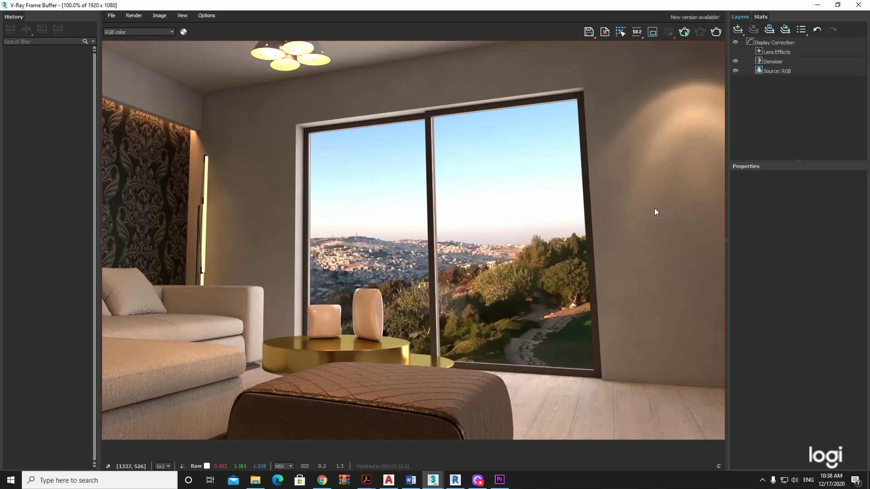
pyautogui.moveTo(496, 236); pyautogui.dragTo(550, 281, button='middle')
pyautogui.scroll(-3, 317, 258)
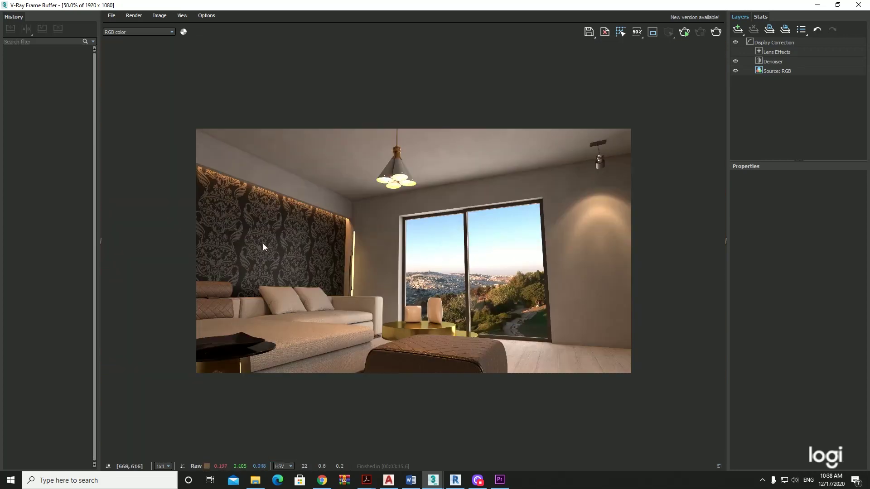
pyautogui.scroll(3, 521, 212)
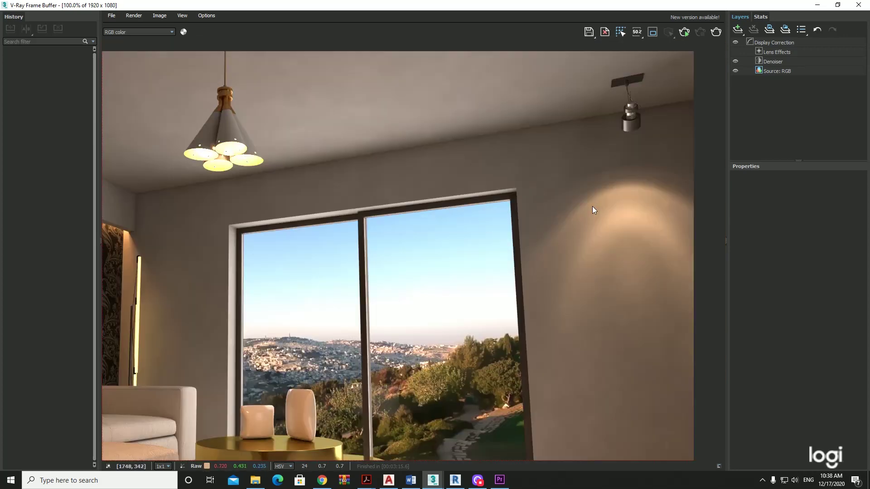
# Step: Set JPEG as the file format for saving the rendered image
pyautogui.click(590, 32)
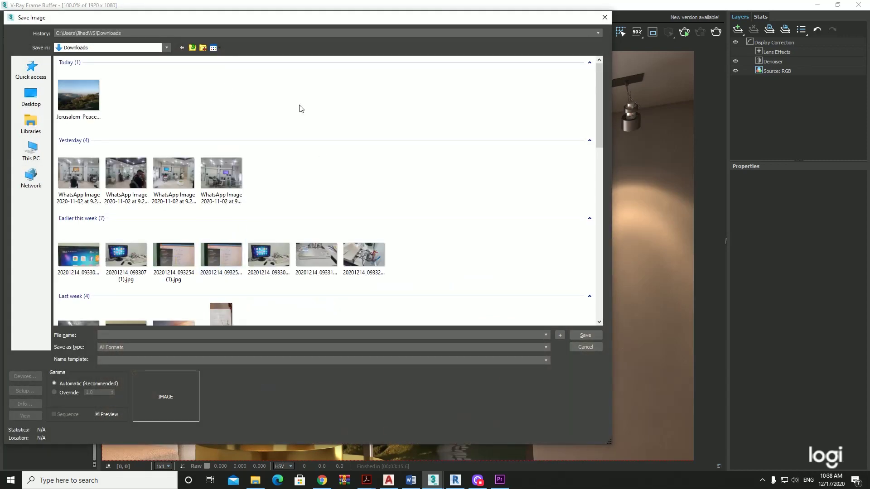
pyautogui.click(138, 348)
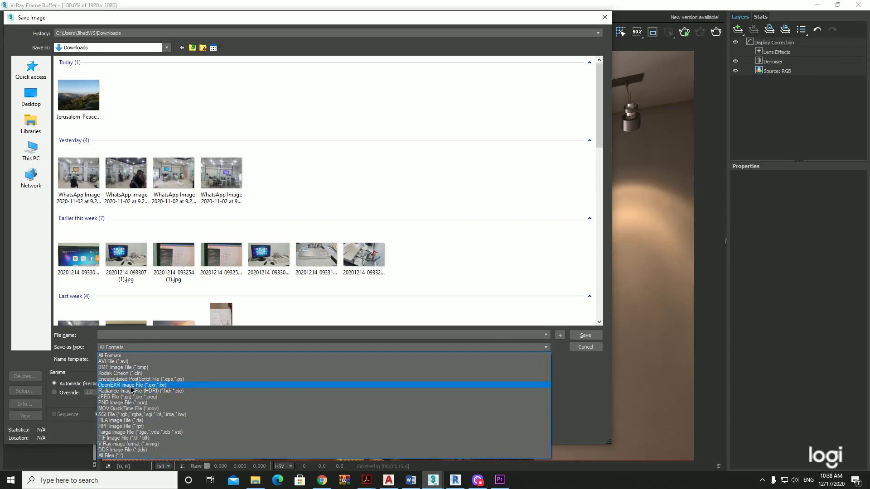
pyautogui.click(131, 385)
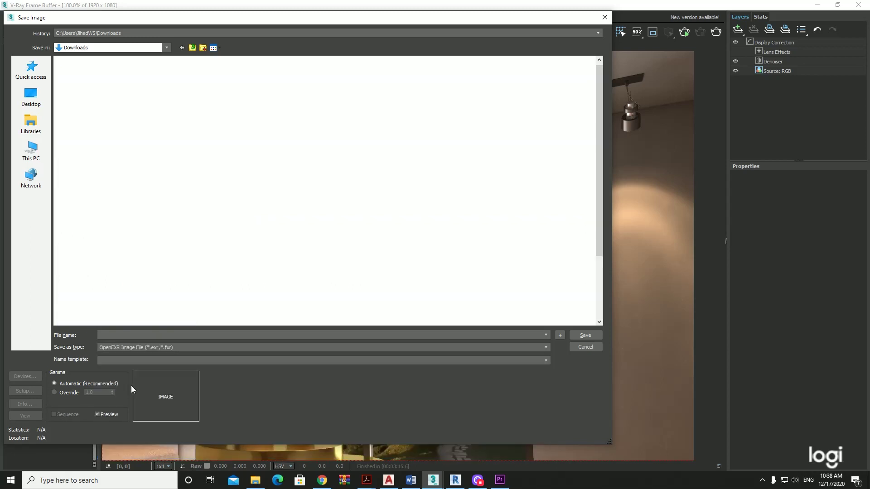
pyautogui.click(513, 346)
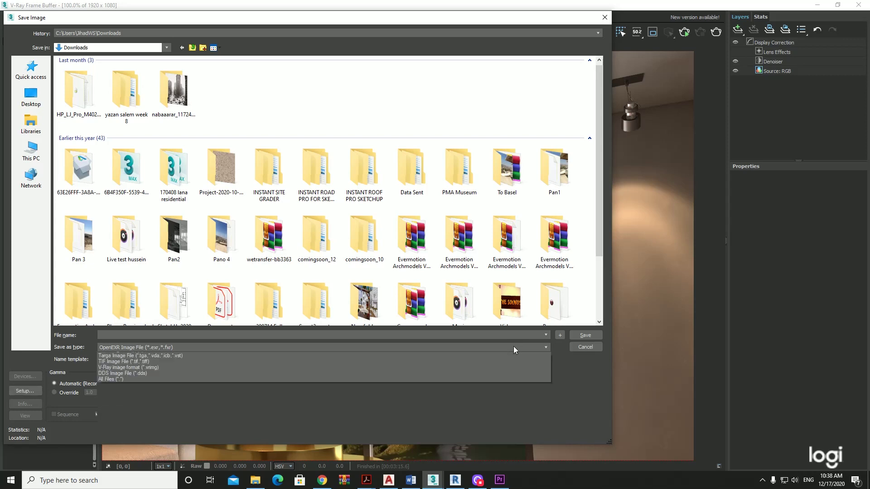
pyautogui.click(388, 398)
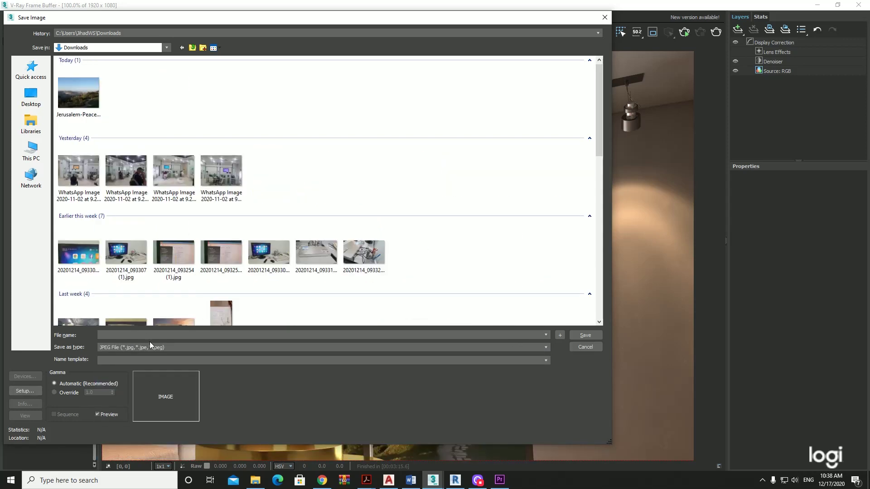
pyautogui.click(187, 346)
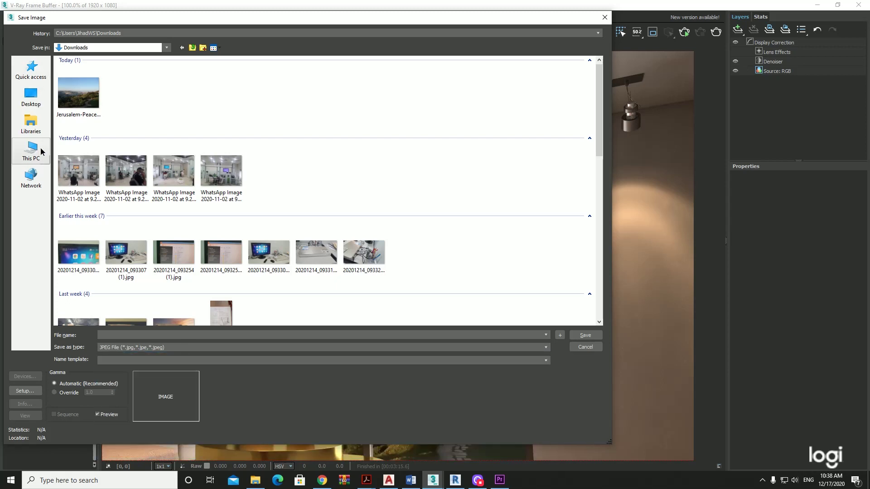
# Step: Save the JPEG into Desktop > Enar 4211 > Week 13, named after the author
pyautogui.click(33, 151)
pyautogui.click(38, 95)
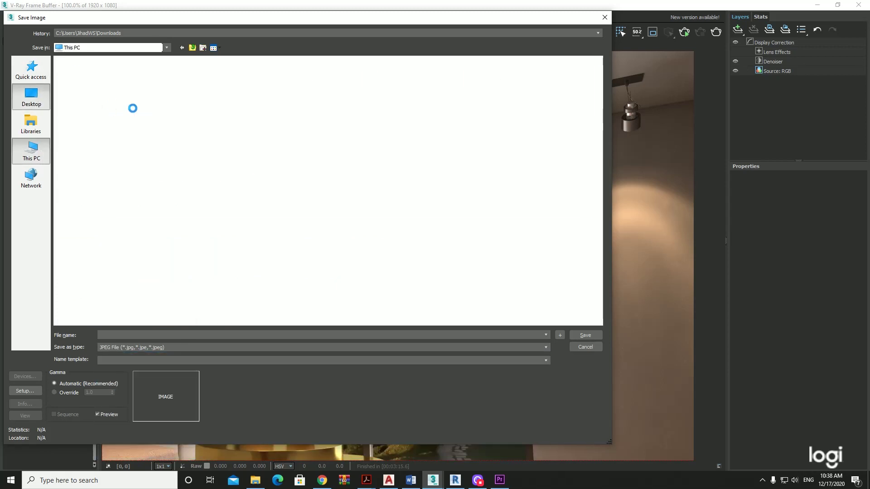
pyautogui.doubleClick(100, 82)
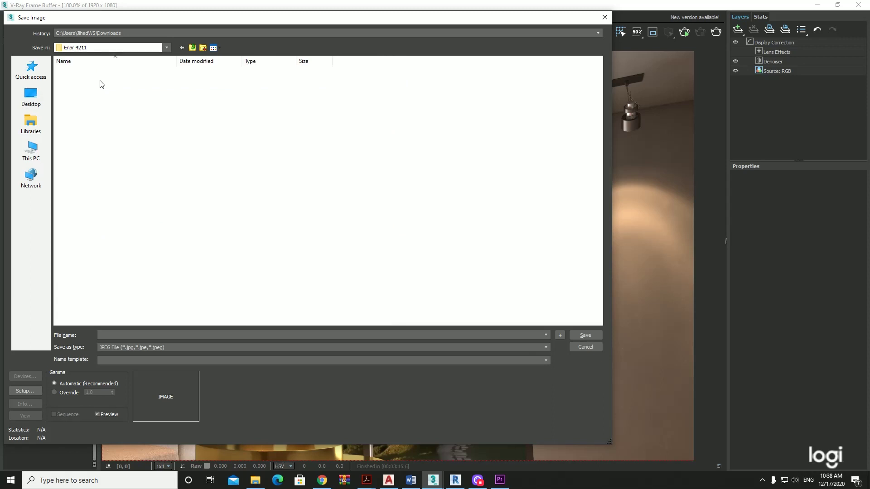
pyautogui.doubleClick(82, 149)
pyautogui.write('A')
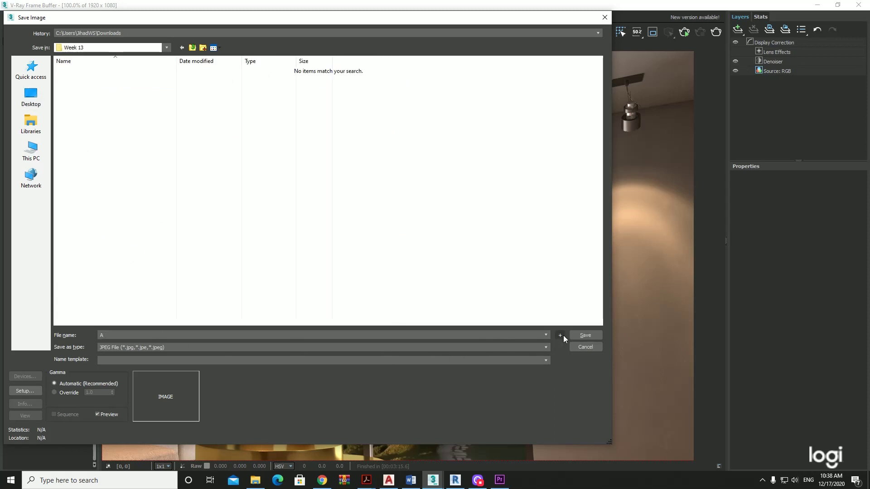
pyautogui.doubleClick(378, 335)
pyautogui.write('d Kmail 1111')
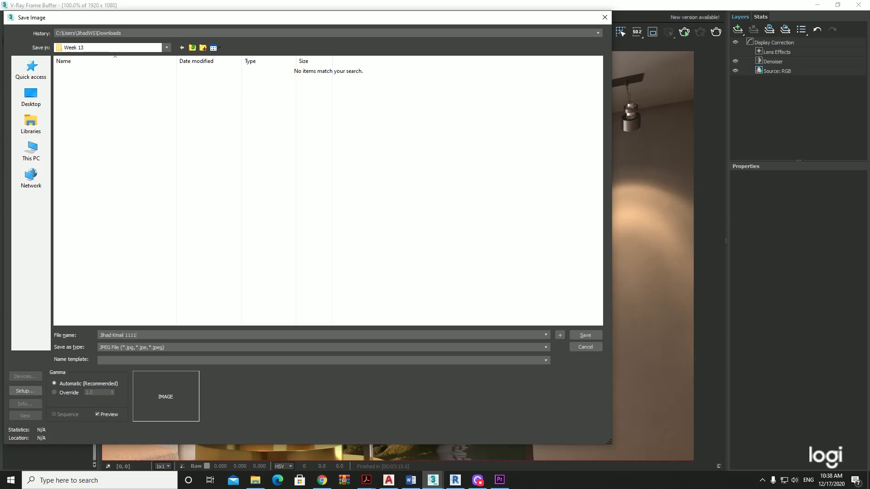
pyautogui.click(585, 336)
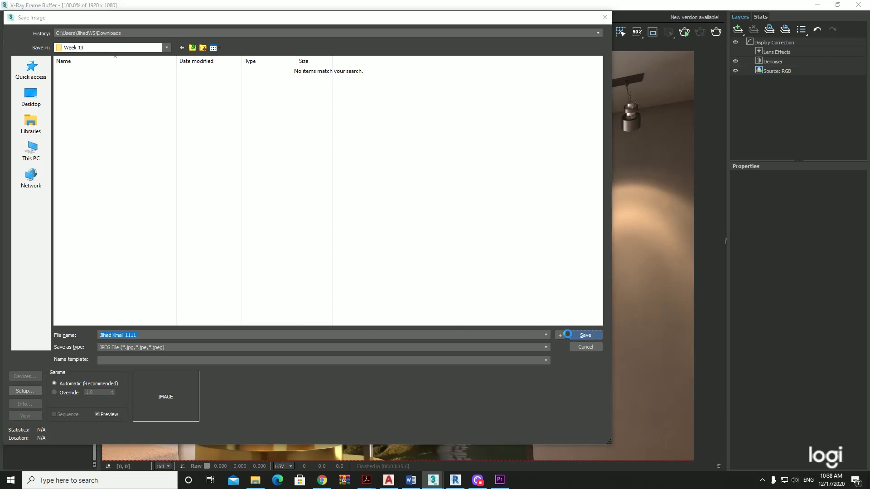
pyautogui.click(293, 282)
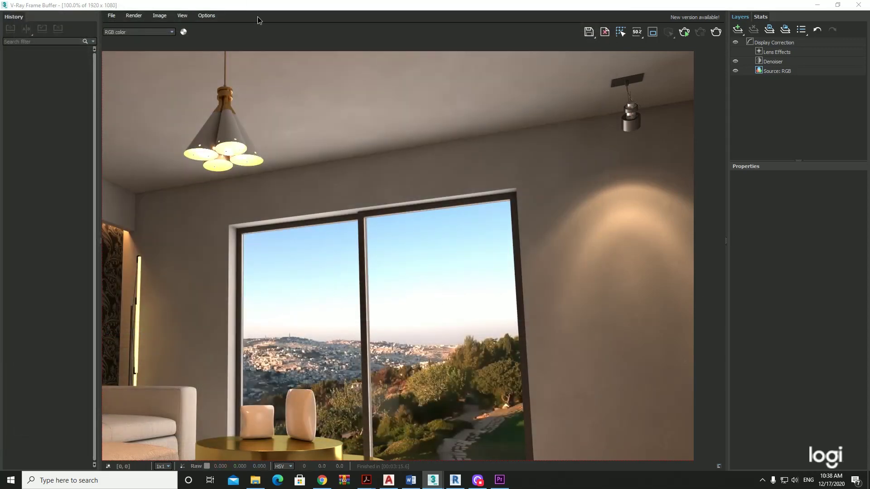
# Step: Restore the frame buffer to a smaller window and cancel the File Archive dialog
pyautogui.doubleClick(257, 5)
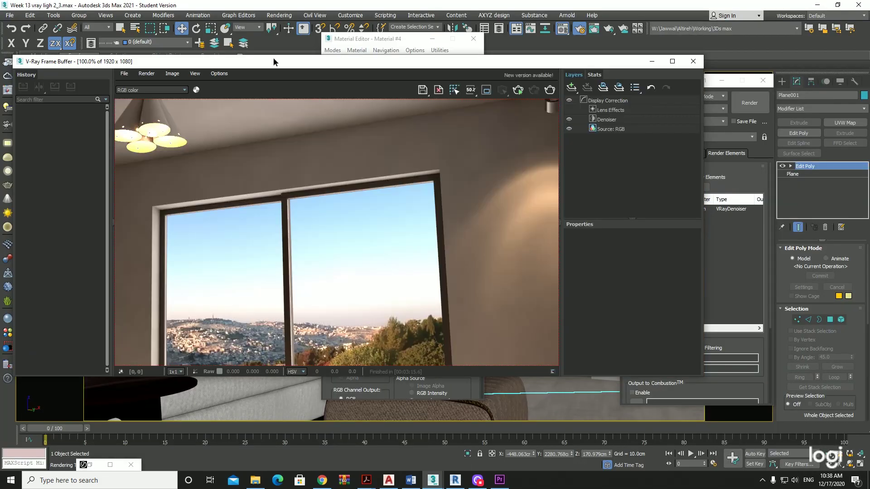
pyautogui.click(10, 17)
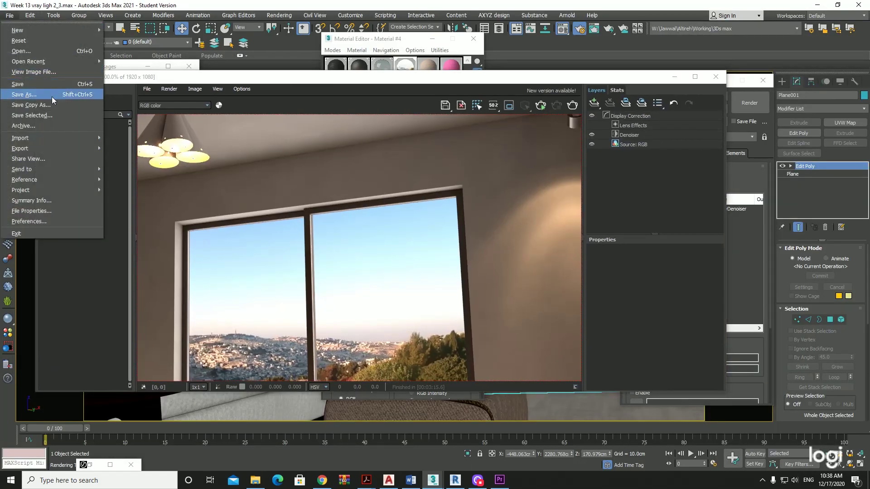
pyautogui.click(58, 122)
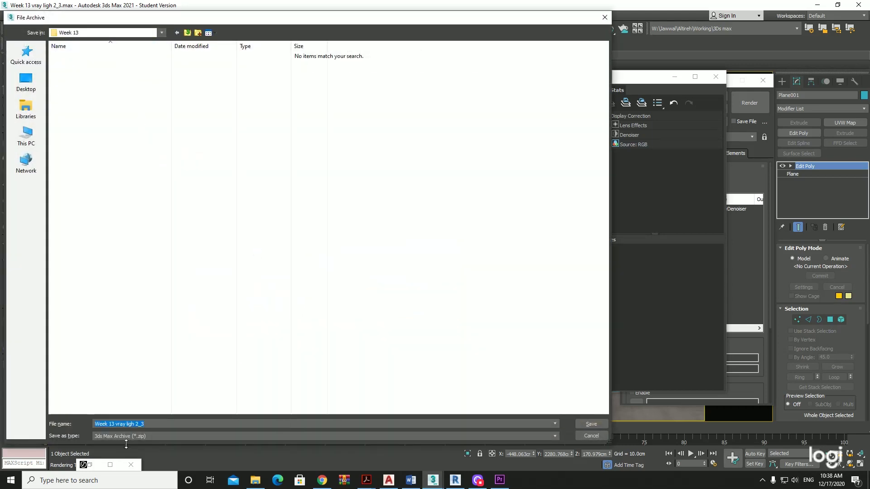
pyautogui.click(593, 434)
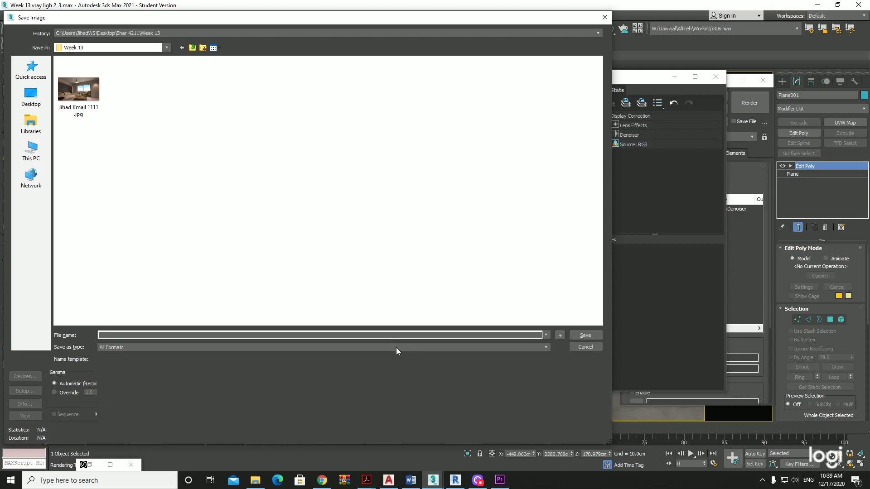
# Step: Save the render as OpenEXR file A in Week 13 with default EXR settings
pyautogui.click(396, 347)
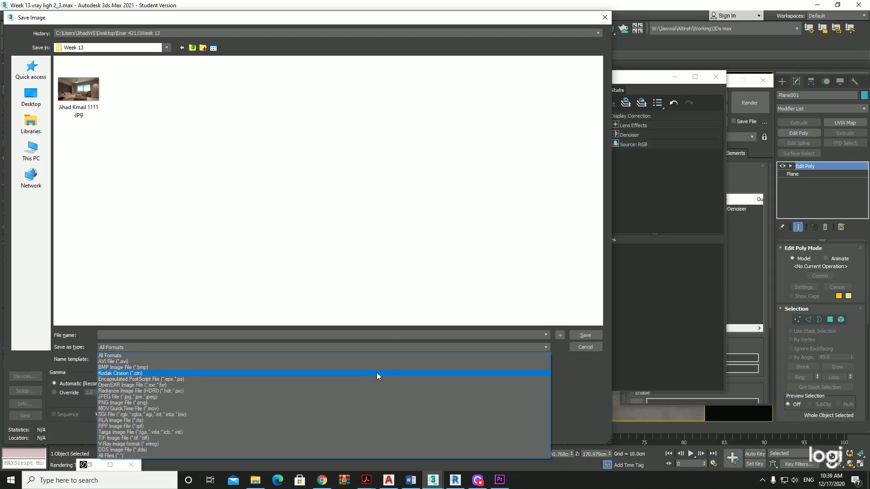
pyautogui.click(377, 385)
pyautogui.click(174, 334)
pyautogui.write('A')
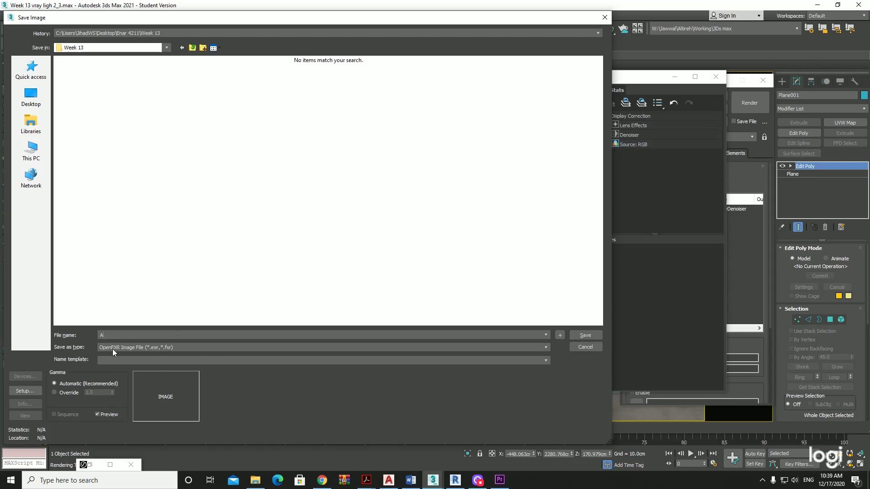
pyautogui.click(590, 334)
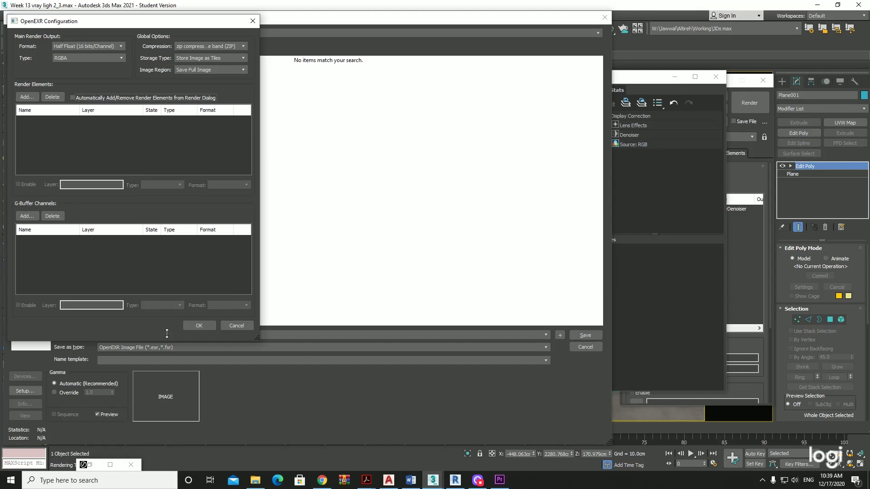
pyautogui.click(195, 326)
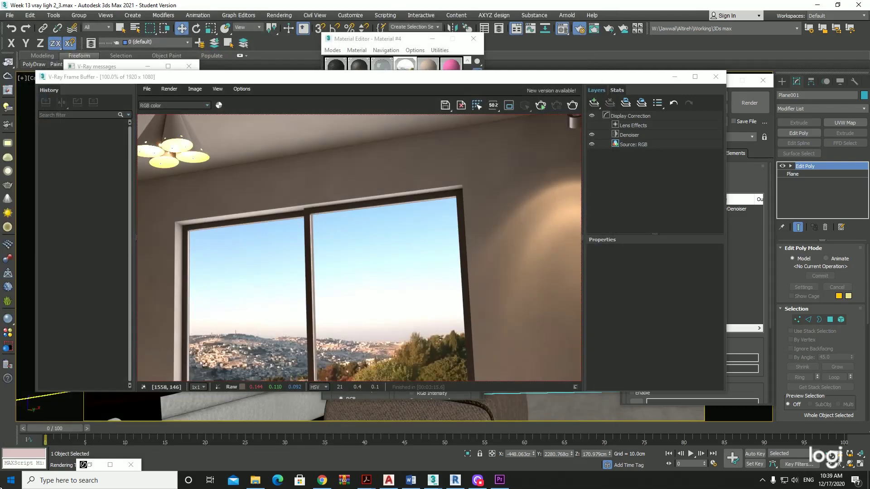
# Step: Launch Photoshop CC 2017 by searching 'pho' from the Windows Start menu
pyautogui.press('super')
pyautogui.write('pho')
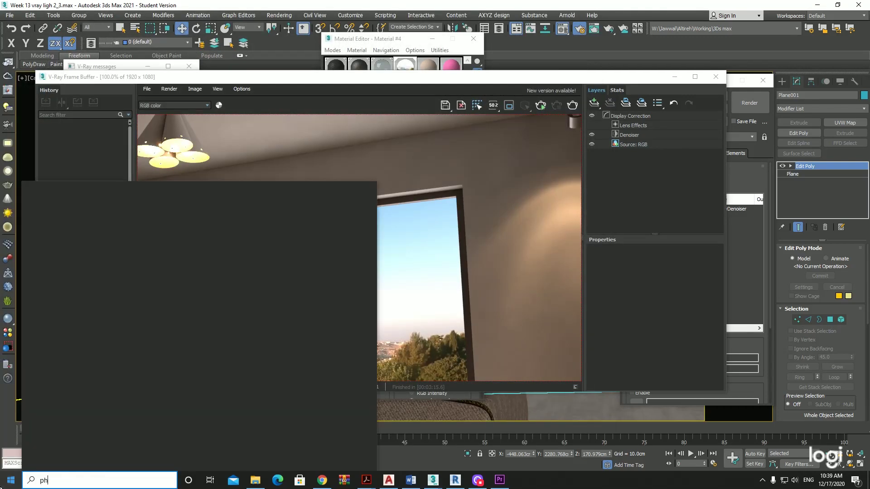
pyautogui.press('Return')
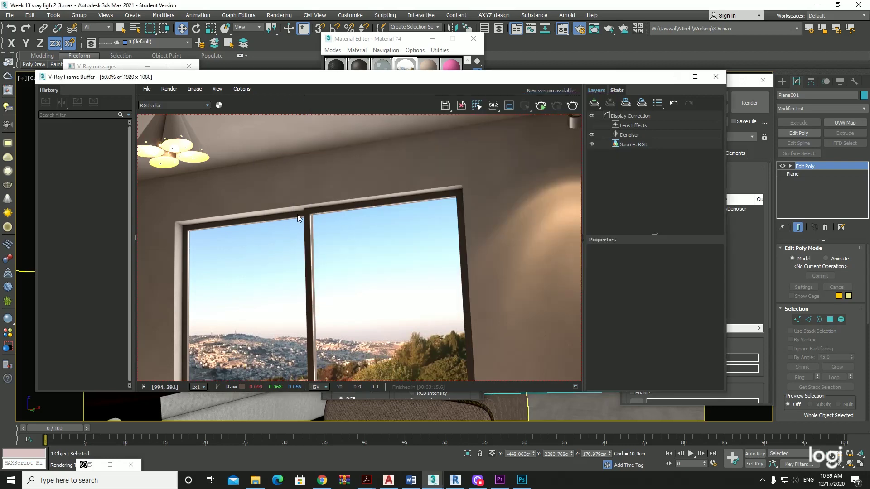
pyautogui.scroll(-2, 435, 368)
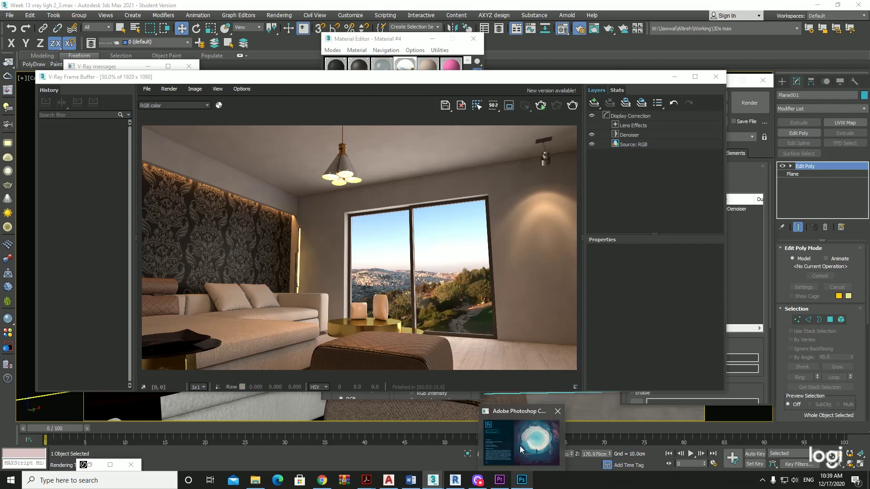
pyautogui.moveTo(521, 479)
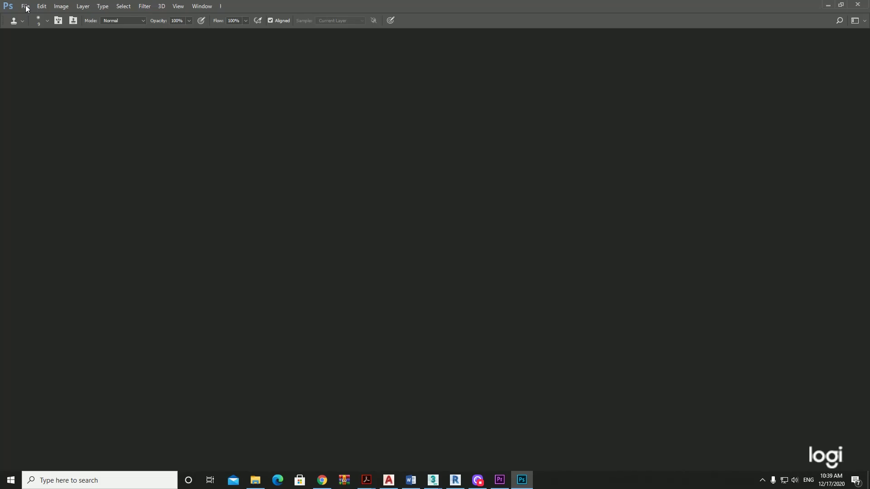
# Step: Open A.exr from the Week 13 folder, reading its alpha as an alpha channel
pyautogui.click(26, 8)
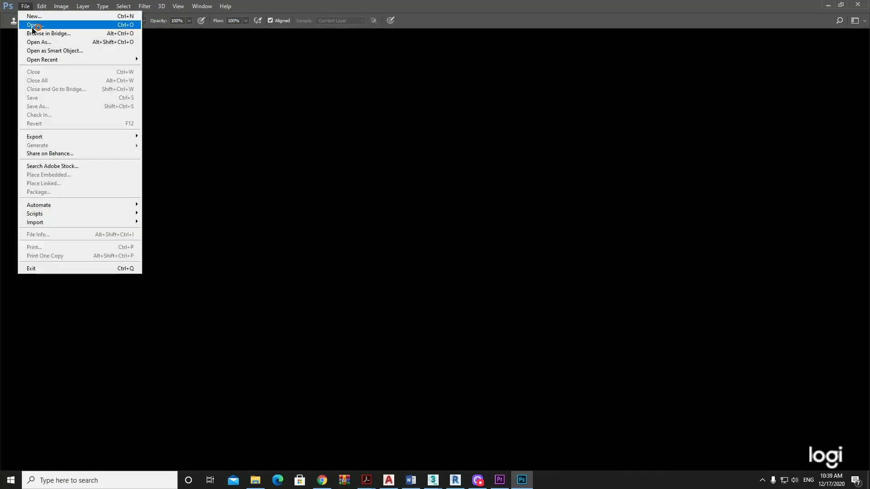
pyautogui.click(20, 18)
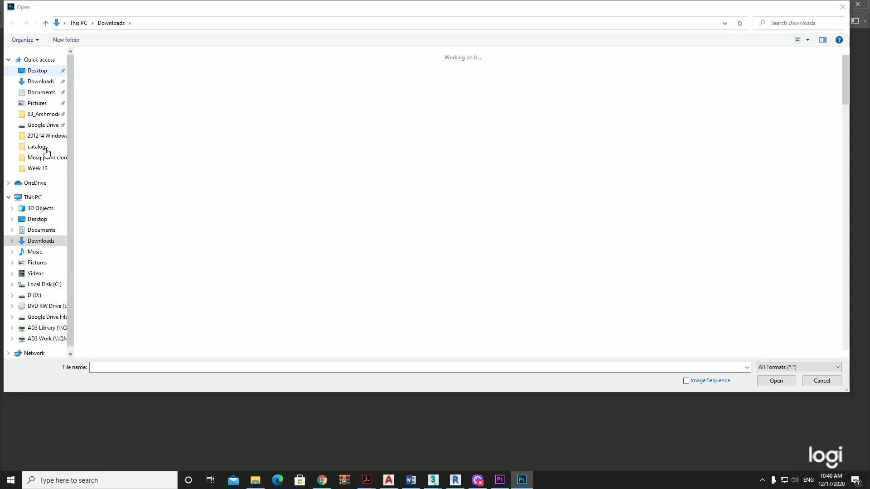
pyautogui.click(46, 168)
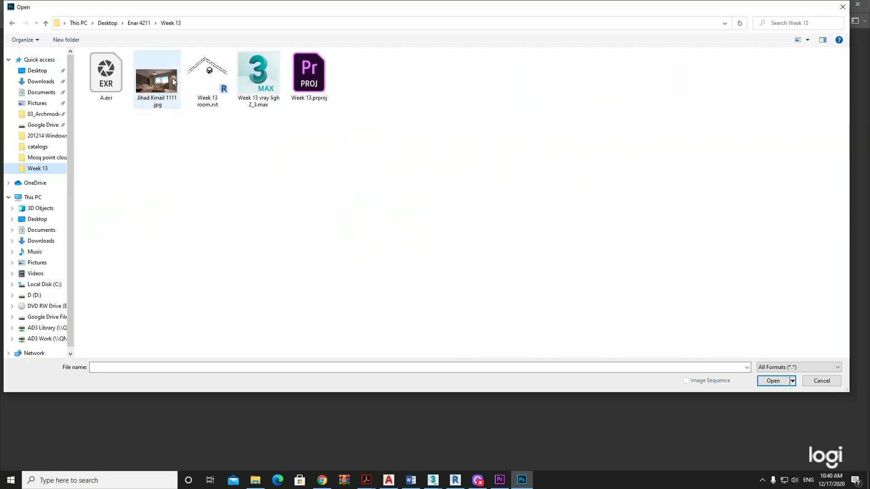
pyautogui.doubleClick(106, 69)
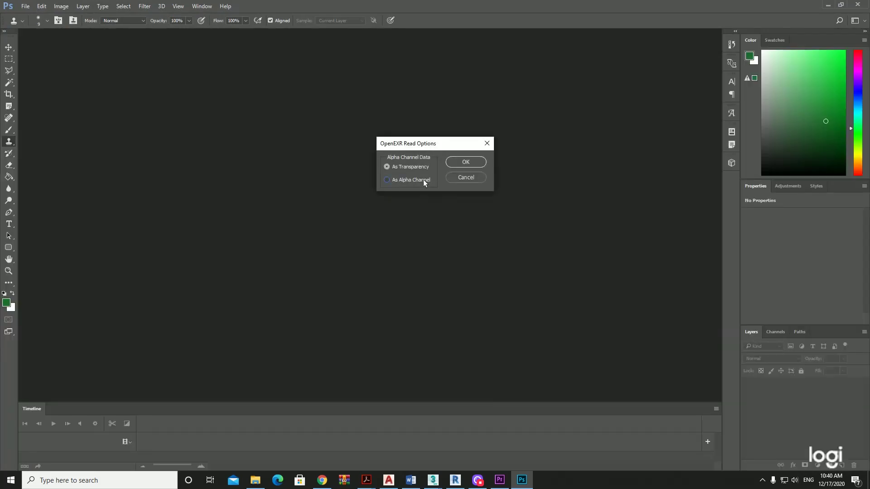
pyautogui.click(423, 180)
pyautogui.click(466, 162)
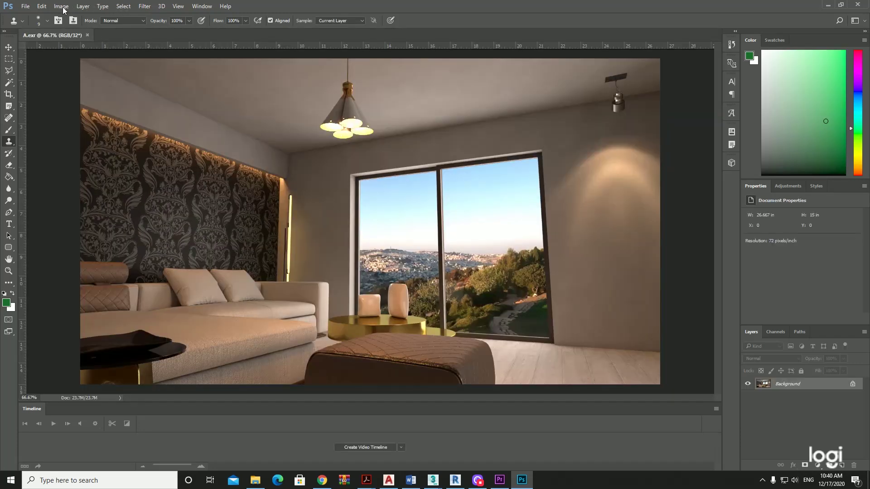
# Step: Convert A.exr from 32 to 16 bits per channel using Exposure and Gamma HDR toning at default values
pyautogui.click(61, 7)
pyautogui.moveTo(102, 16)
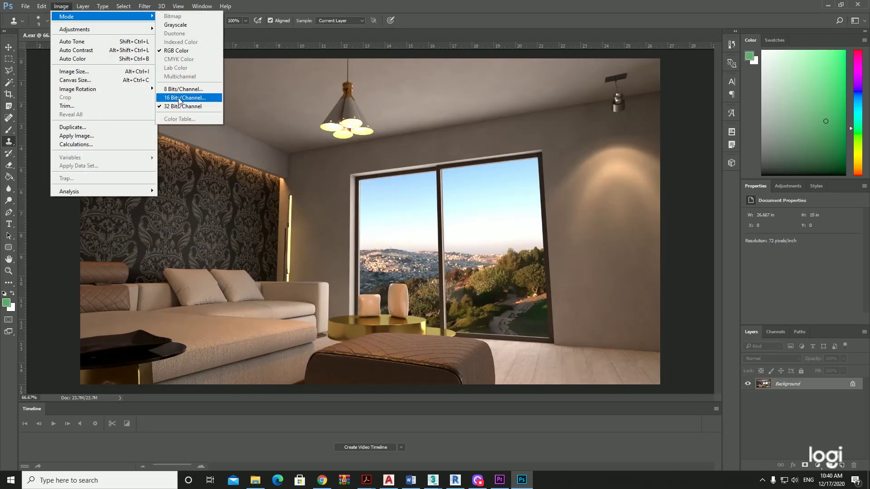
pyautogui.click(179, 97)
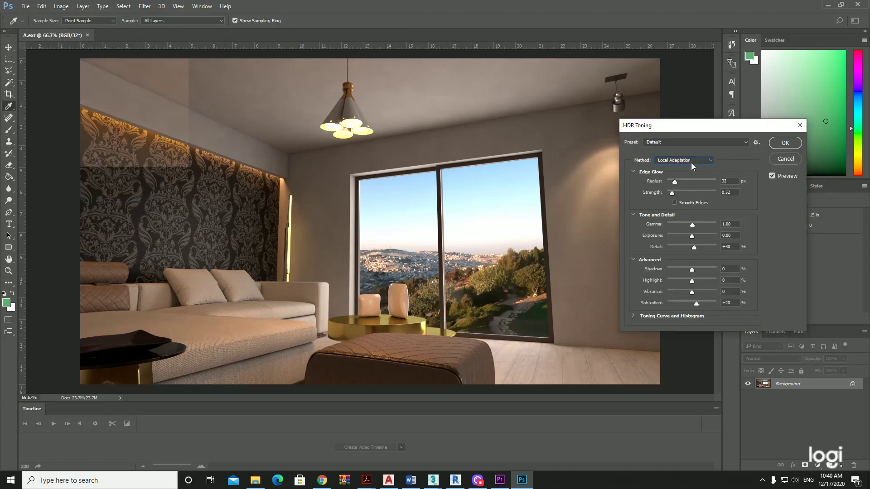
pyautogui.click(691, 162)
pyautogui.click(682, 177)
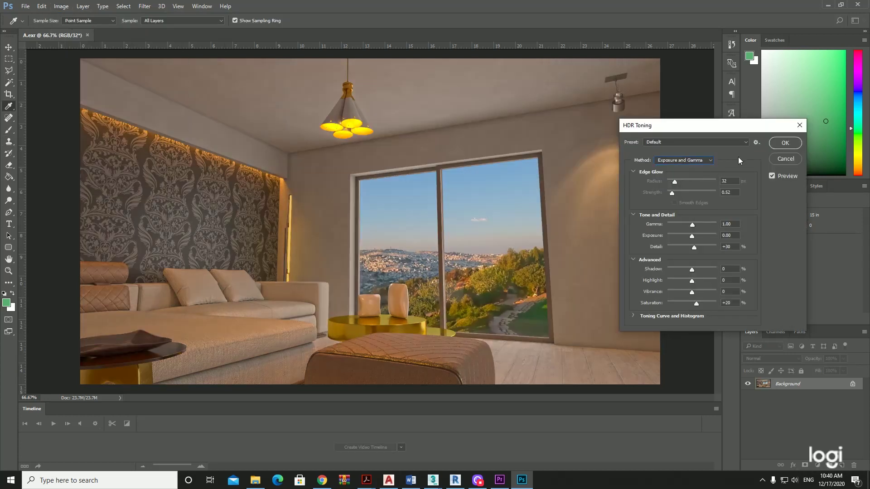
pyautogui.click(780, 144)
pyautogui.click(168, 9)
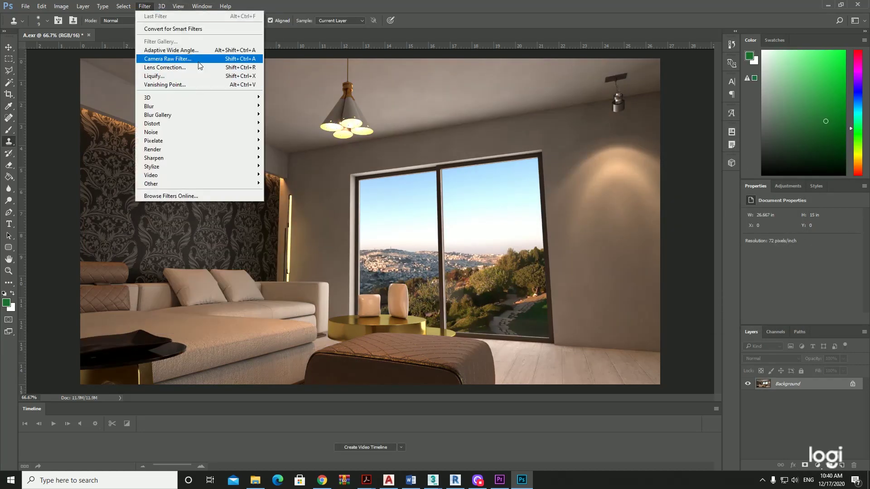
# Step: Run Camera Raw on the render, then duplicate the Background layer as Background copy
pyautogui.click(198, 65)
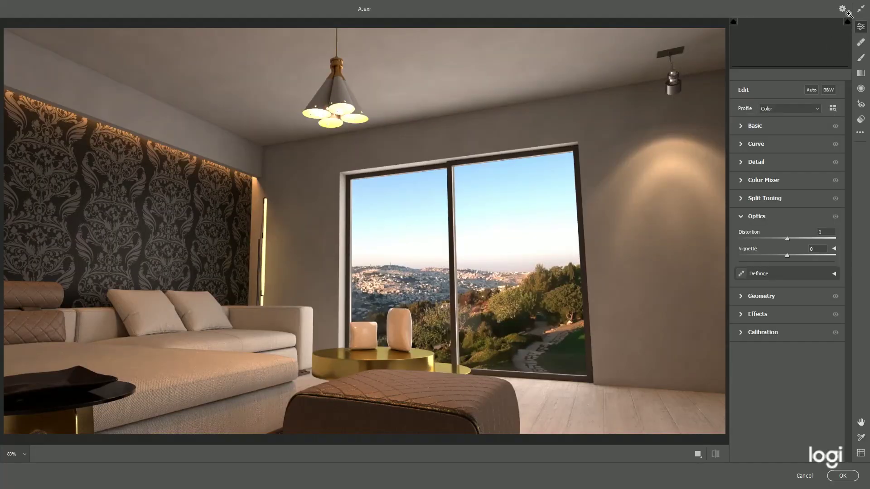
pyautogui.click(801, 478)
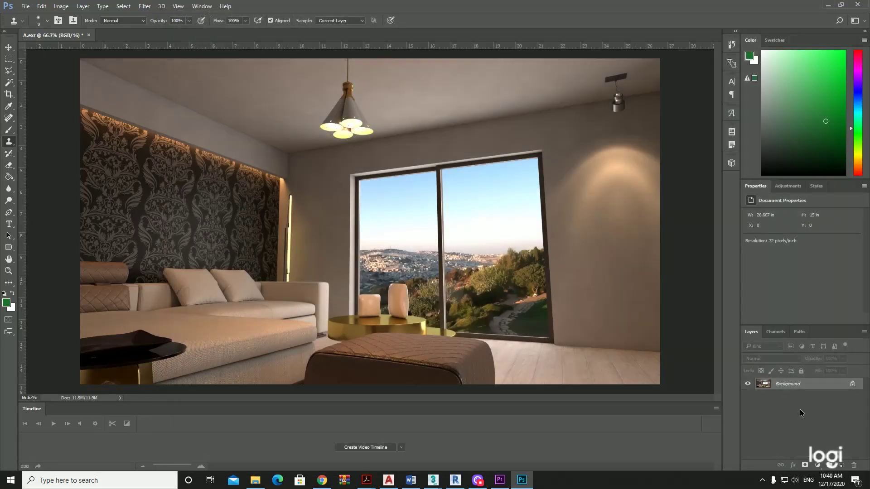
pyautogui.rightClick(792, 385)
pyautogui.click(803, 273)
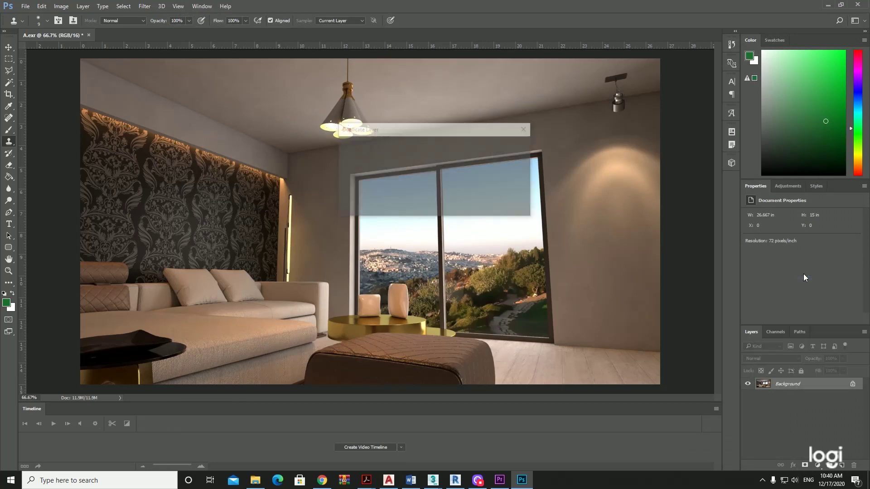
pyautogui.press('Return')
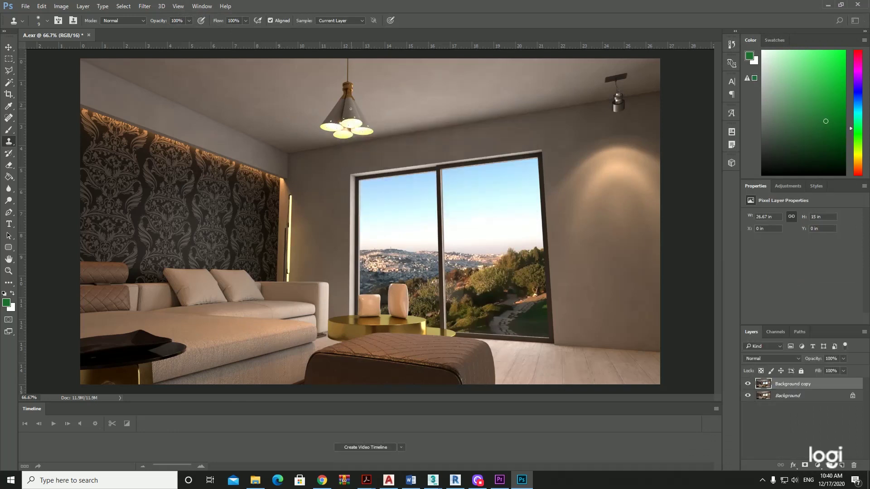
# Step: In Camera Raw on Background copy, set shadows +100, highlights -56, exposure +0.35, whites +19
pyautogui.click(145, 6)
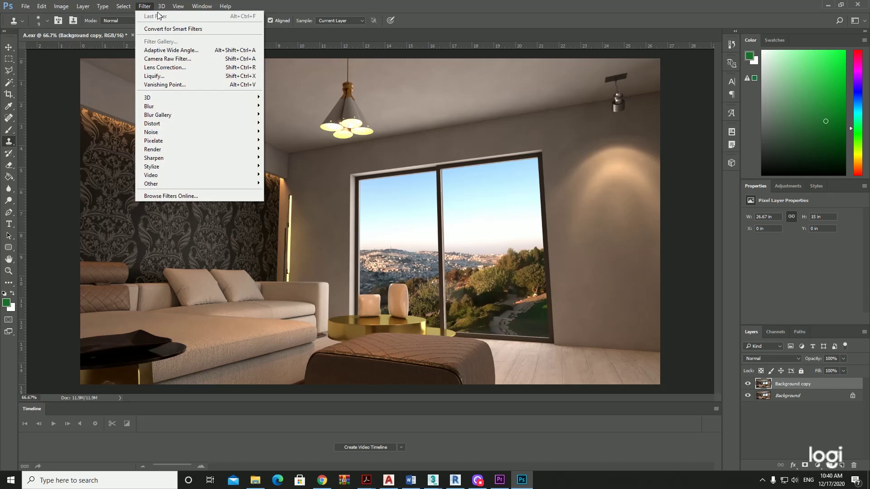
pyautogui.click(218, 59)
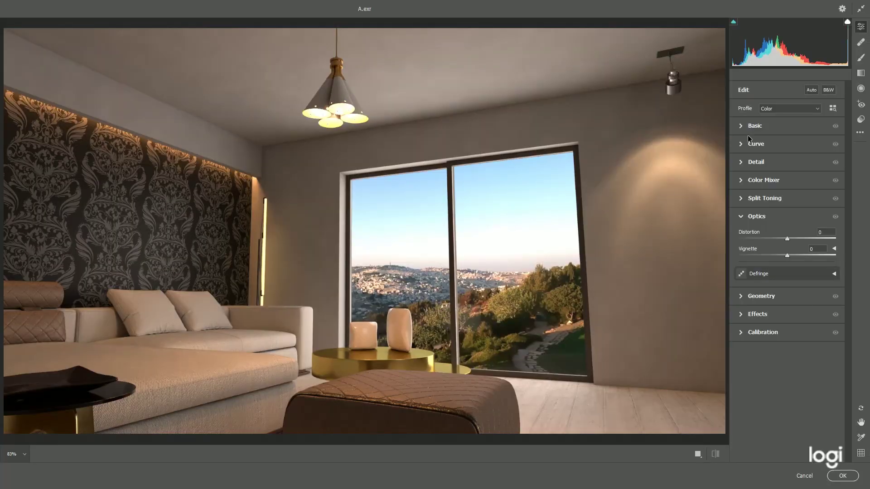
pyautogui.click(742, 126)
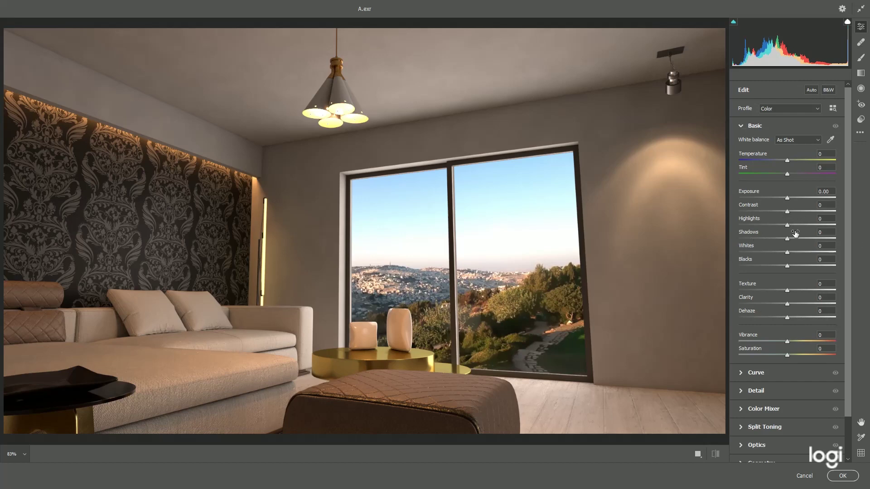
pyautogui.moveTo(788, 239); pyautogui.dragTo(844, 233)
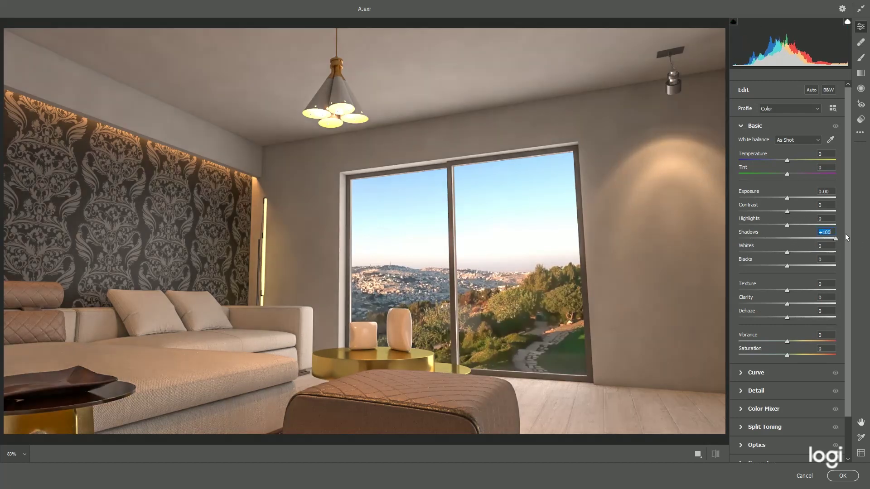
pyautogui.moveTo(787, 252)
pyautogui.mouseDown()
pyautogui.moveTo(807, 252)
pyautogui.moveTo(757, 263)
pyautogui.moveTo(775, 268)
pyautogui.mouseUp()
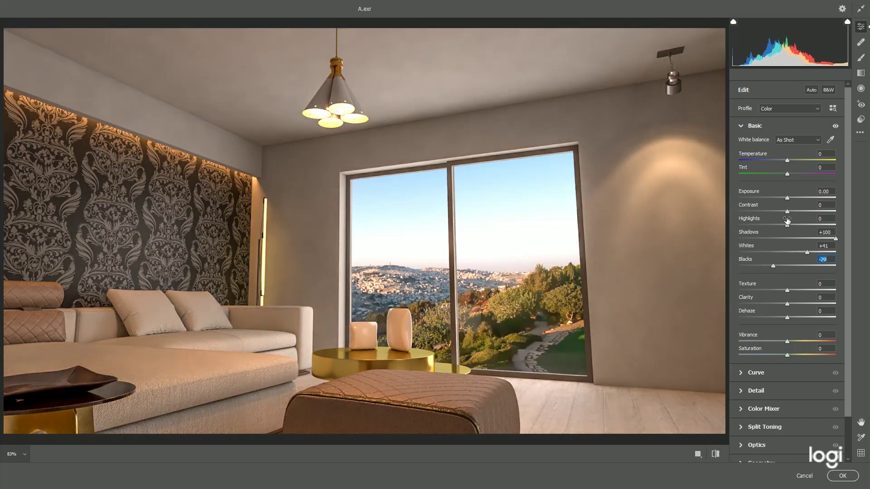
pyautogui.moveTo(787, 224); pyautogui.dragTo(759, 225)
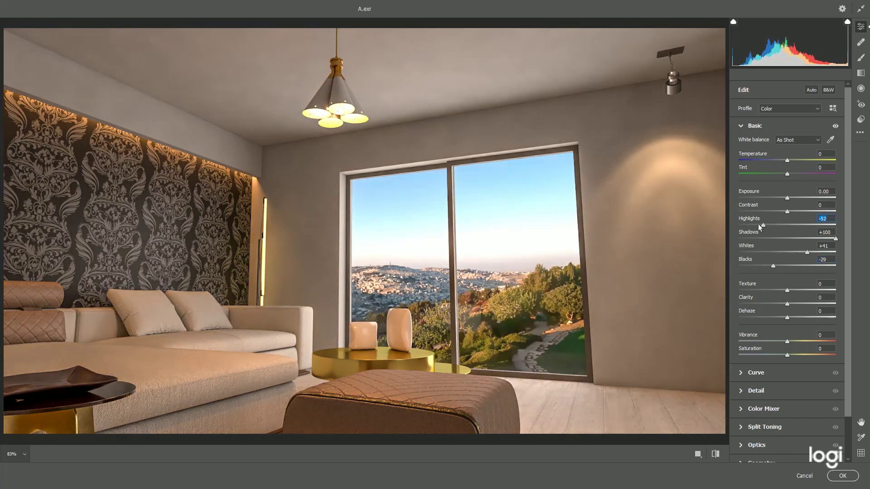
pyautogui.moveTo(787, 198); pyautogui.dragTo(794, 197)
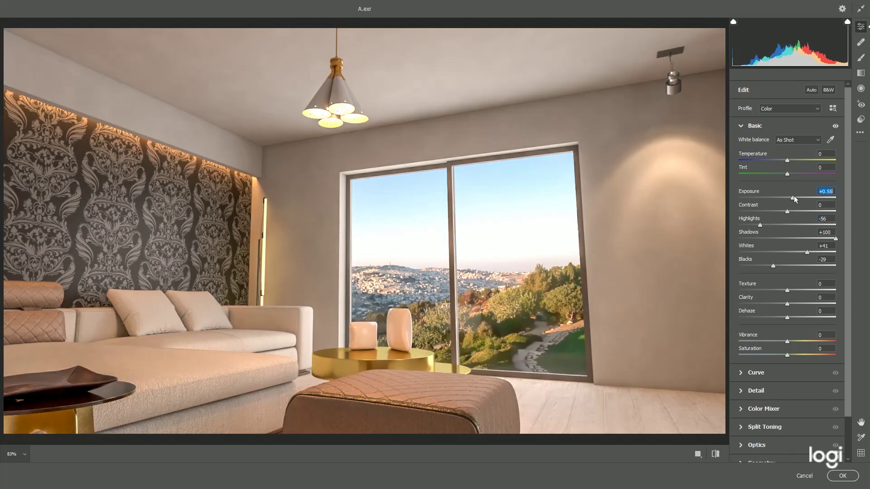
pyautogui.moveTo(806, 252)
pyautogui.mouseDown()
pyautogui.moveTo(759, 266)
pyautogui.moveTo(798, 292)
pyautogui.moveTo(793, 303)
pyautogui.mouseUp()
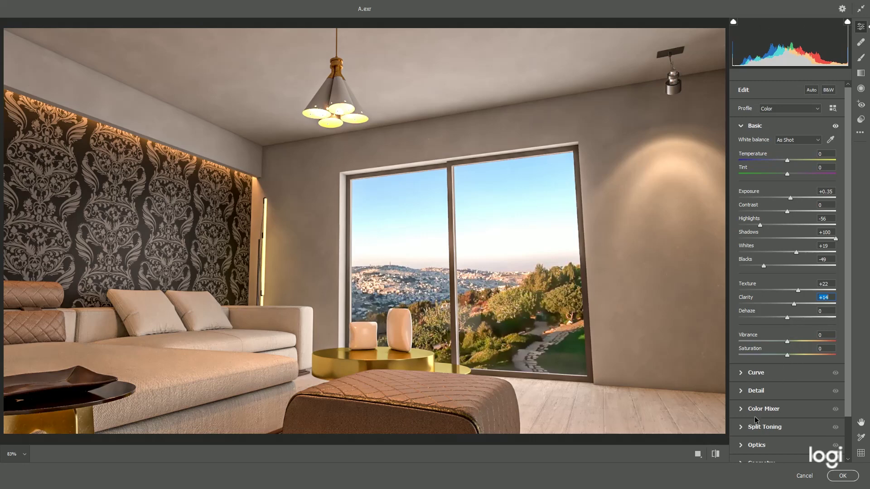
# Step: Add an Optics vignette, cool temperature to -3, and apply the Camera Raw grade
pyautogui.click(741, 446)
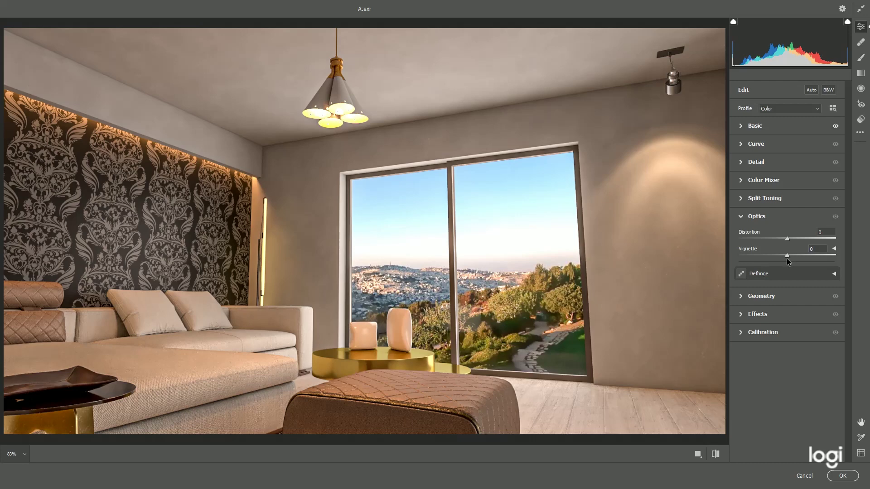
pyautogui.moveTo(786, 256)
pyautogui.mouseDown()
pyautogui.moveTo(751, 257)
pyautogui.moveTo(775, 256)
pyautogui.mouseUp()
pyautogui.click(741, 127)
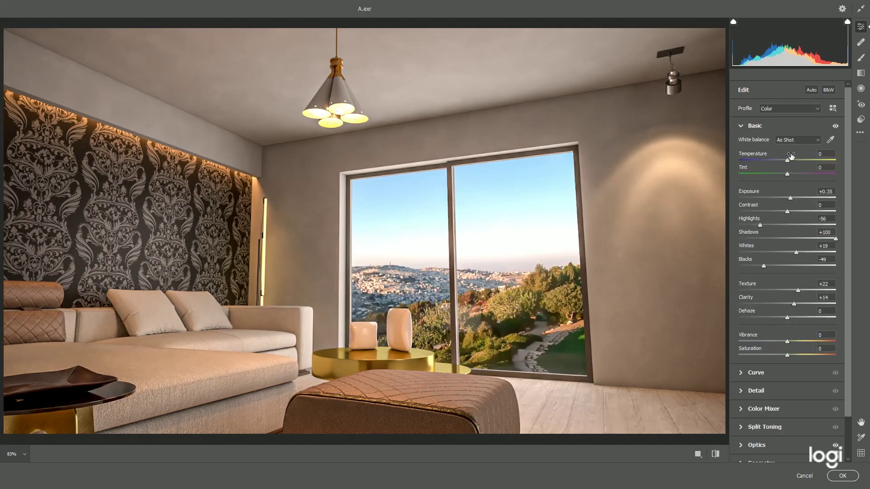
pyautogui.moveTo(788, 161); pyautogui.dragTo(785, 161)
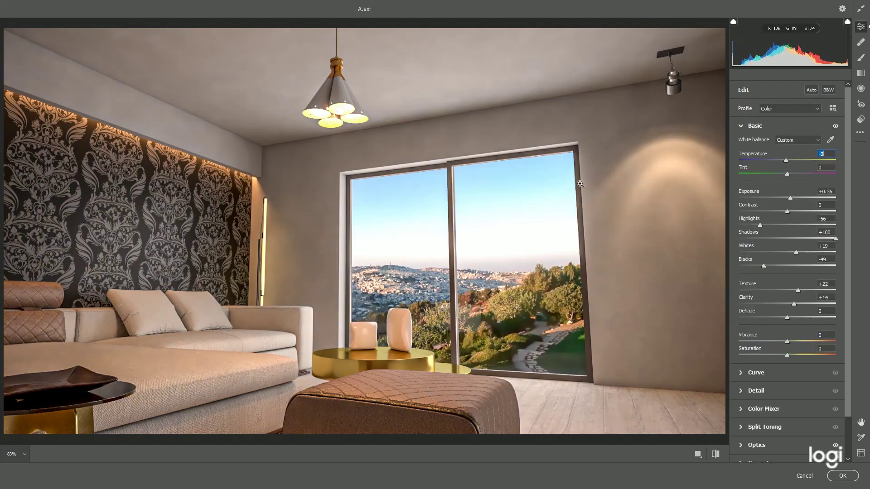
pyautogui.click(841, 476)
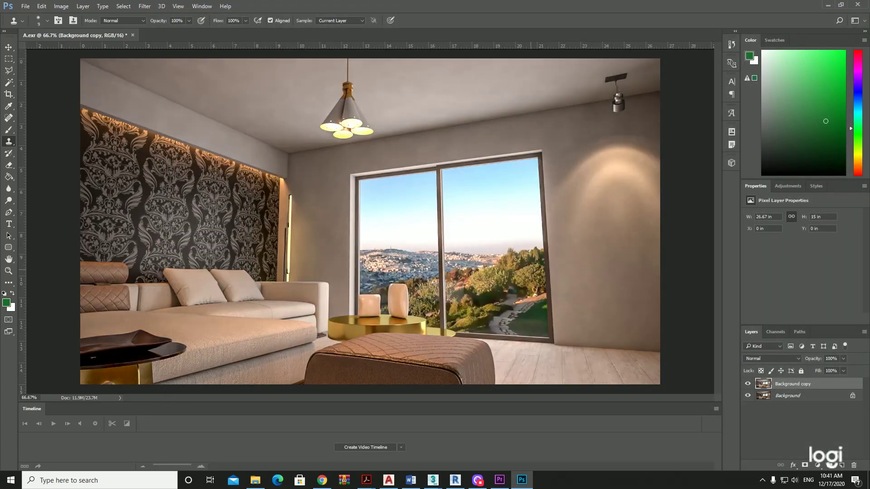
# Step: Apply Lens Correction Custom settings to Background copy: distortion -5, red/cyan +26.98, green/magenta -35.71, vignette -22
pyautogui.click(144, 6)
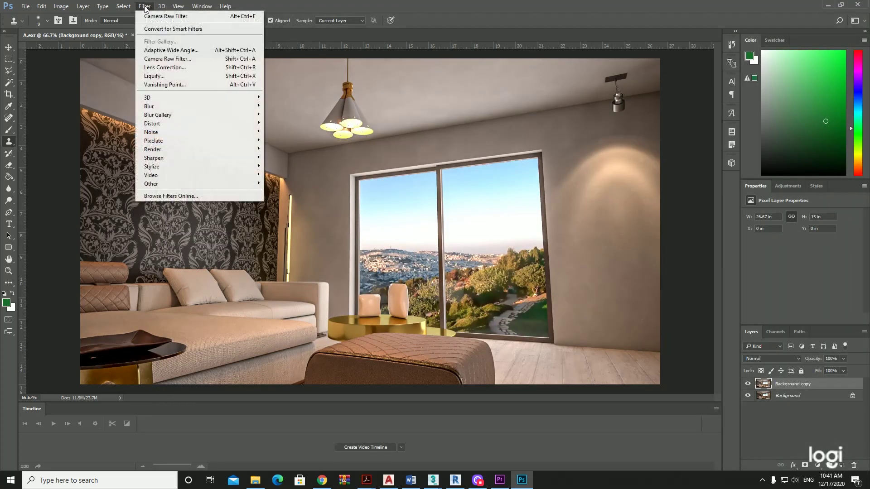
pyautogui.click(181, 70)
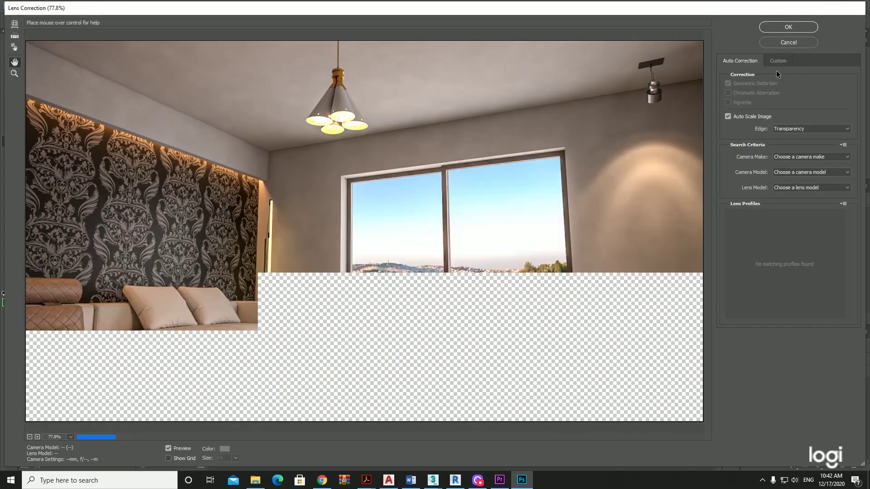
pyautogui.click(778, 60)
pyautogui.click(789, 104)
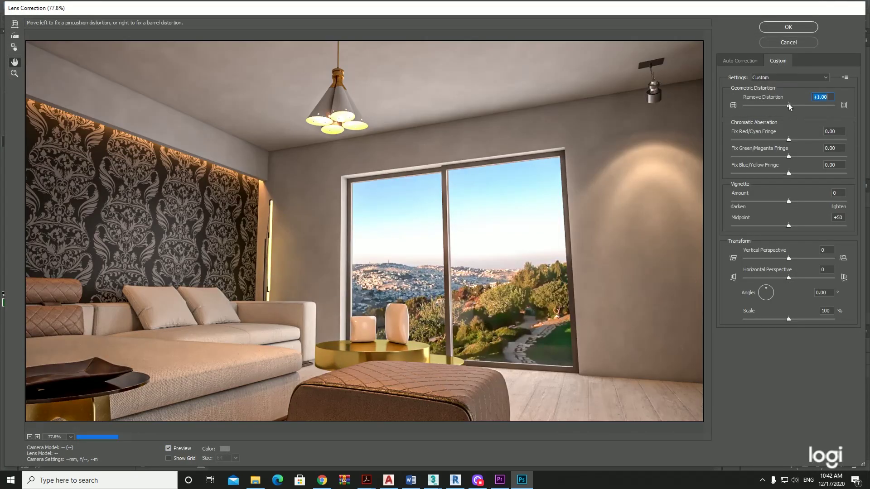
pyautogui.moveTo(788, 104); pyautogui.dragTo(785, 103)
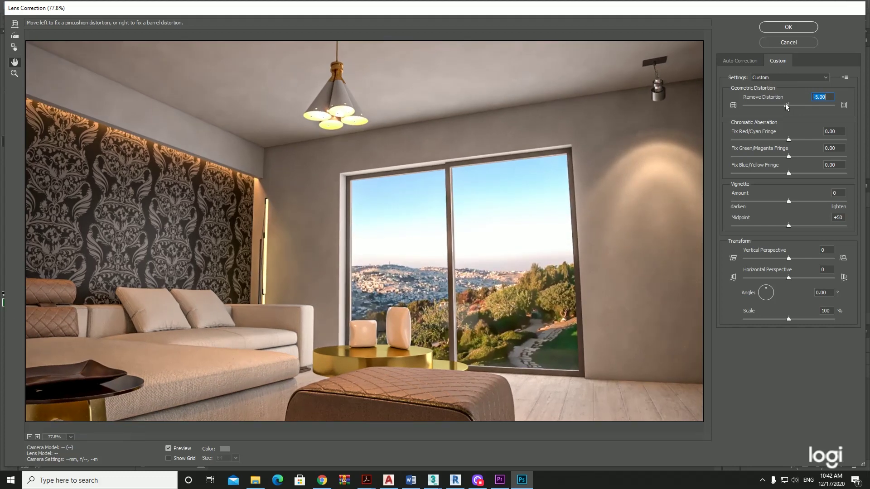
pyautogui.click(803, 139)
pyautogui.click(768, 157)
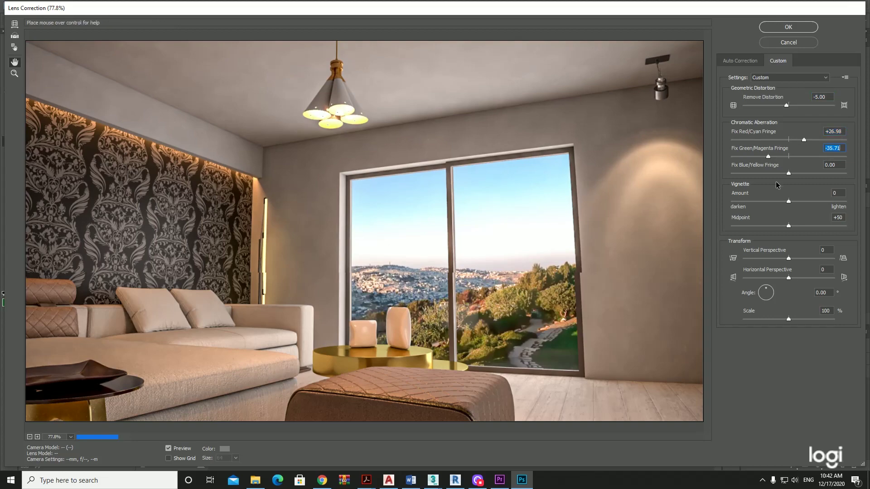
pyautogui.click(776, 201)
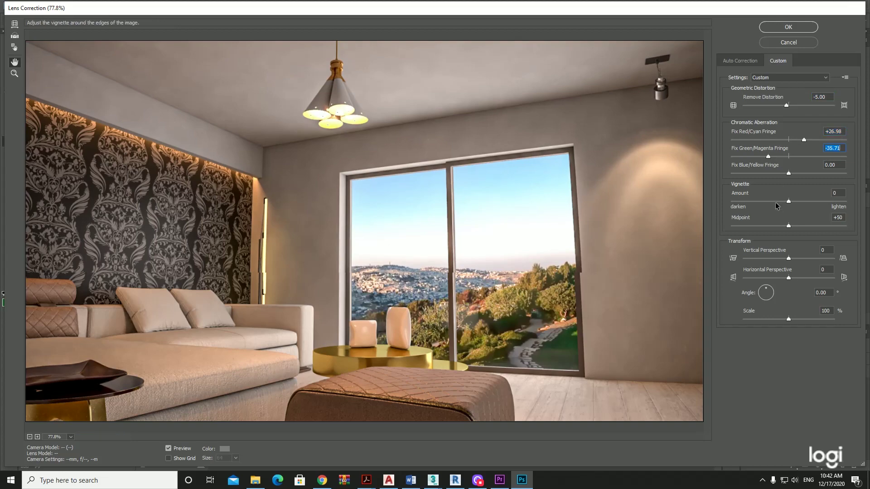
pyautogui.click(789, 26)
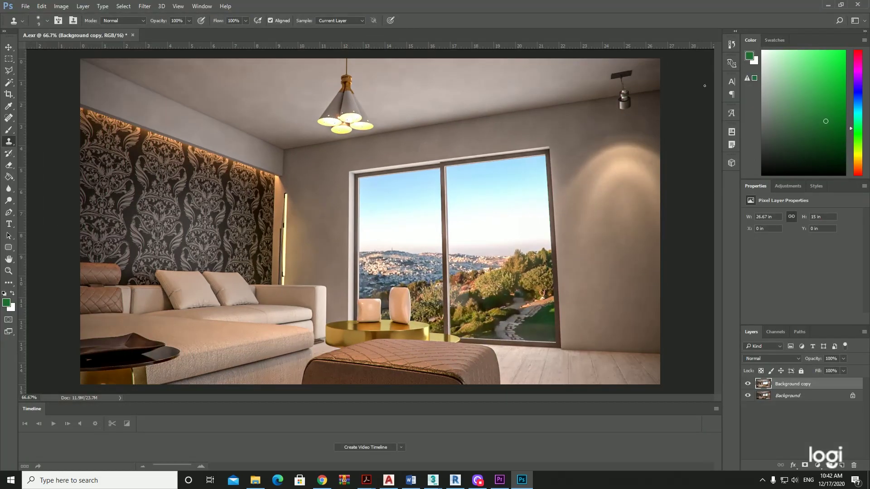
# Step: Duplicate Background copy as Background copy 2, blended in Overlay mode at 20% opacity
pyautogui.click(747, 384)
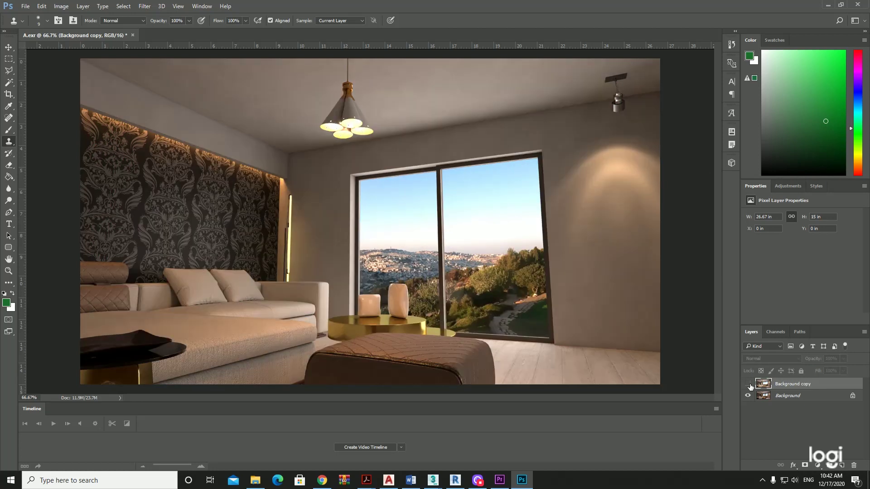
pyautogui.rightClick(783, 382)
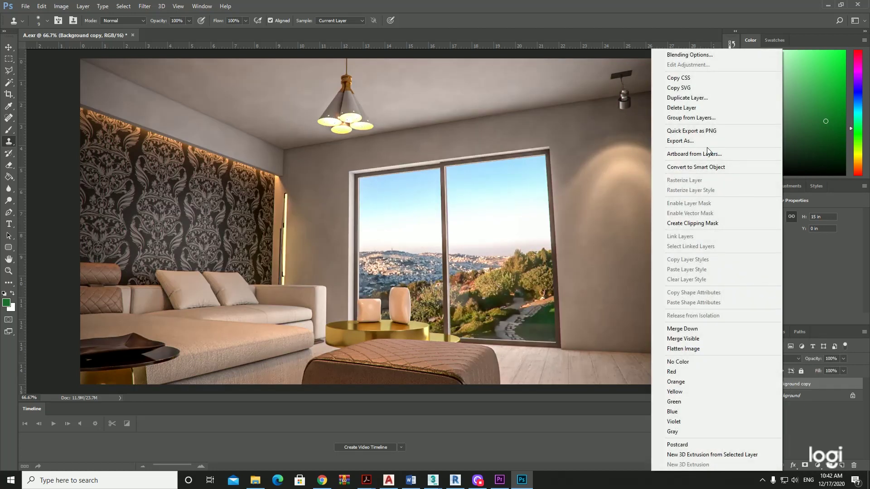
pyautogui.click(689, 98)
pyautogui.press('Return')
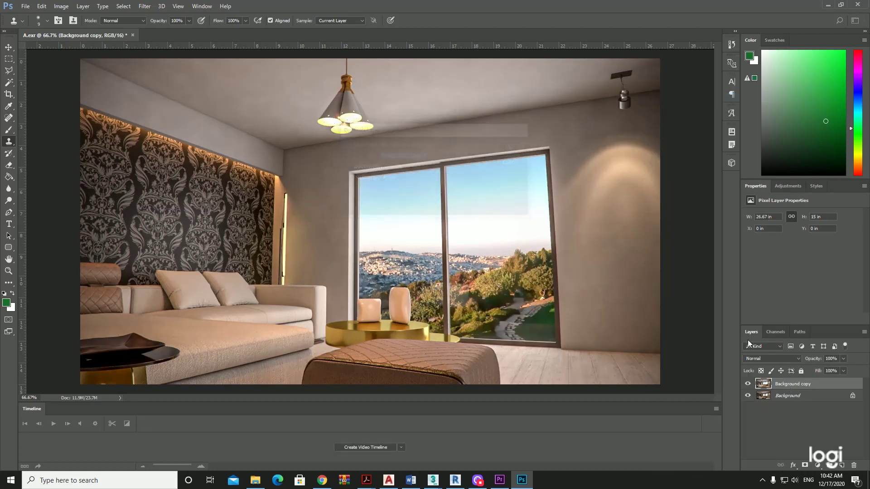
pyautogui.click(773, 360)
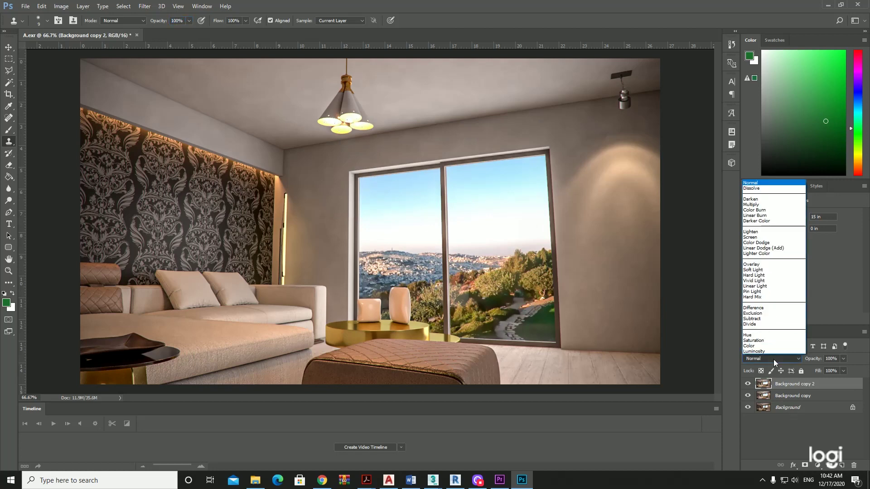
pyautogui.click(770, 267)
pyautogui.click(830, 359)
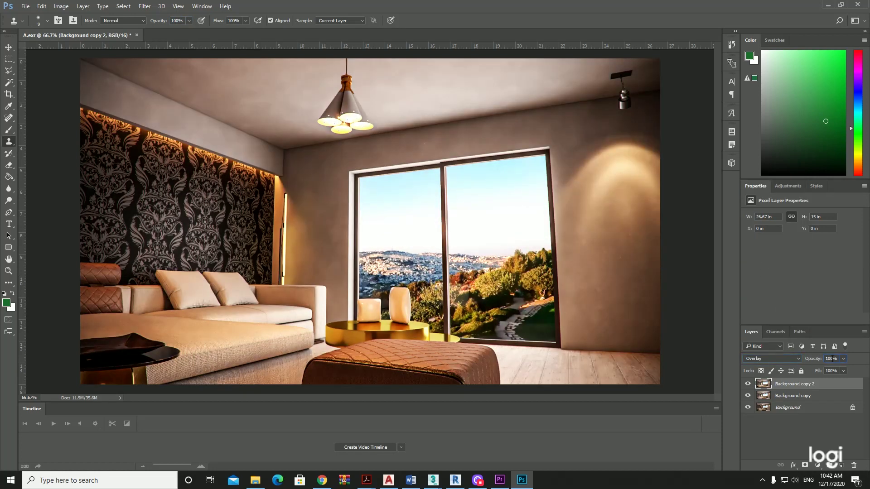
pyautogui.write('20')
pyautogui.press('Return')
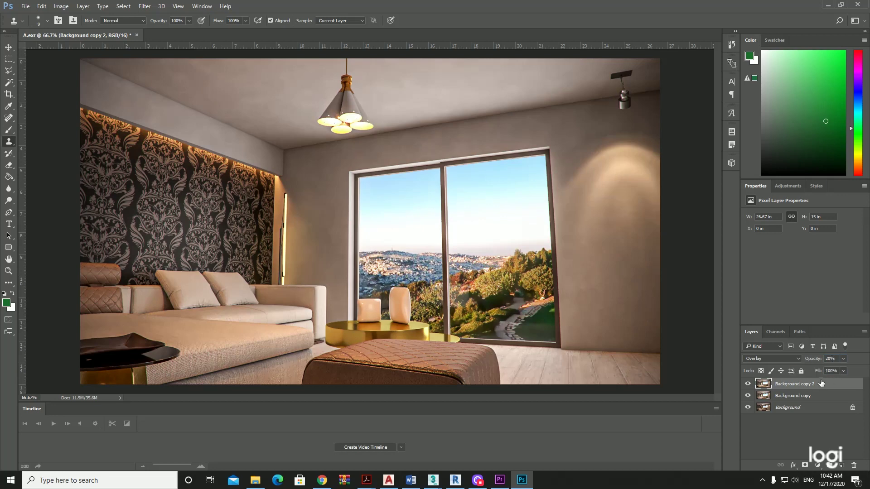
# Step: Duplicate it as Background copy 3, blended in Screen mode at 30% opacity
pyautogui.rightClick(820, 384)
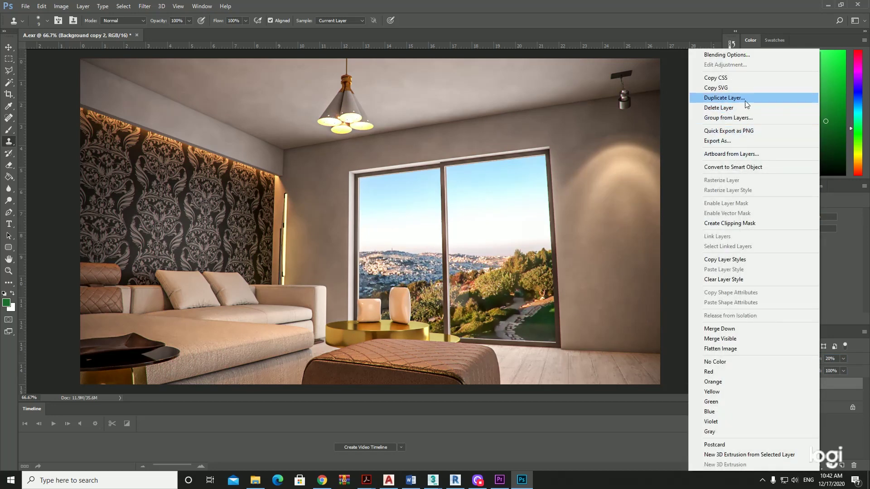
pyautogui.click(745, 99)
pyautogui.press('Return')
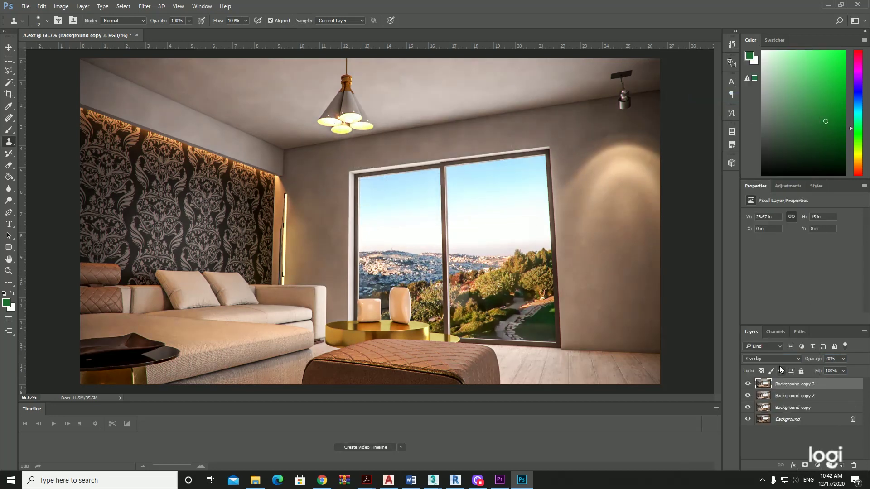
pyautogui.click(773, 357)
pyautogui.click(773, 237)
pyautogui.click(835, 359)
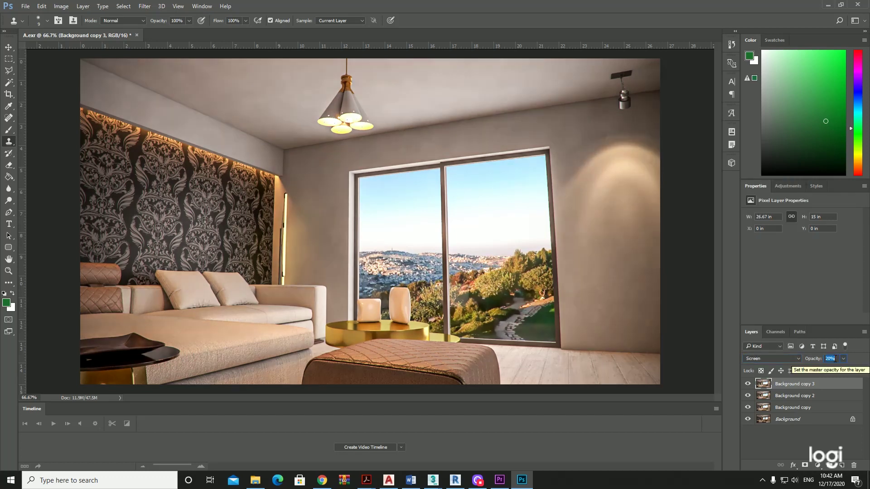
pyautogui.write('30')
pyautogui.press('Return')
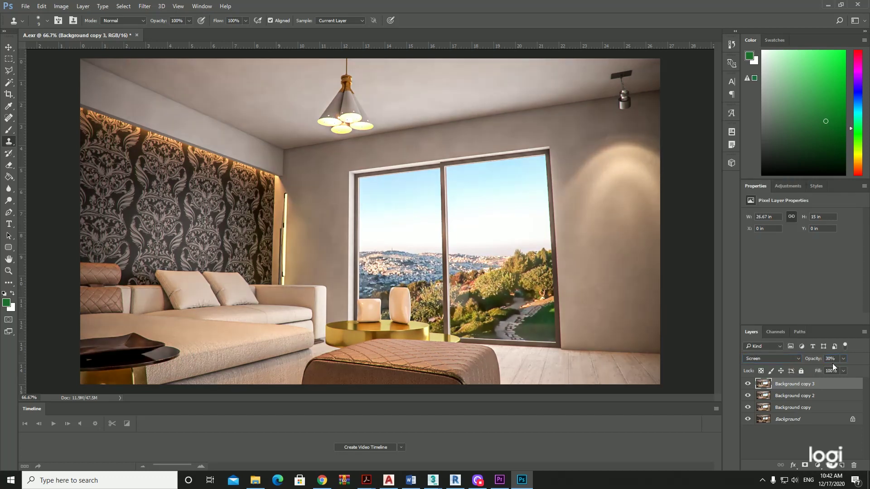
# Step: Select all three Background copies and merge them into a single layer
pyautogui.click(802, 397)
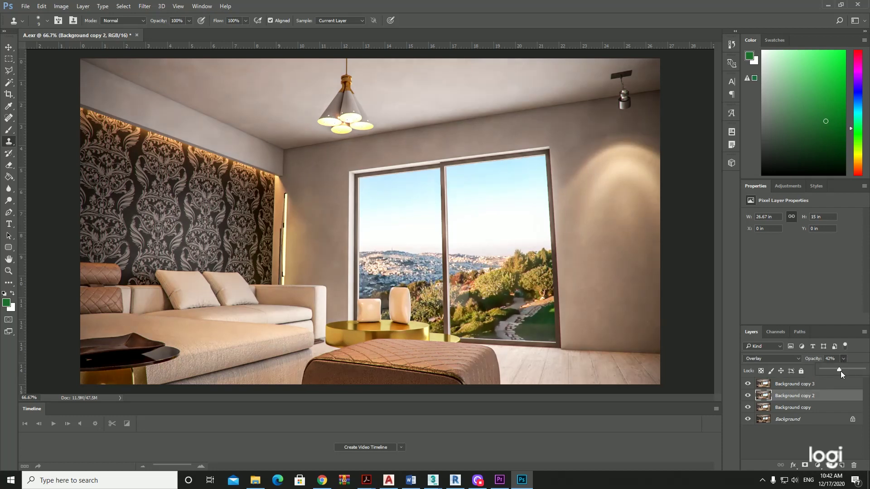
pyautogui.click(806, 408)
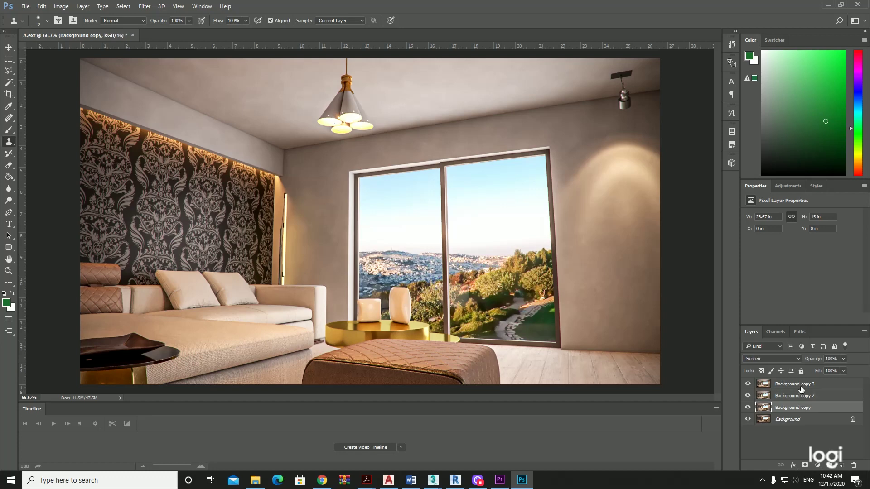
pyautogui.keyDown('shift'); pyautogui.click(801, 385); pyautogui.keyUp('shift')
pyautogui.rightClick(800, 385)
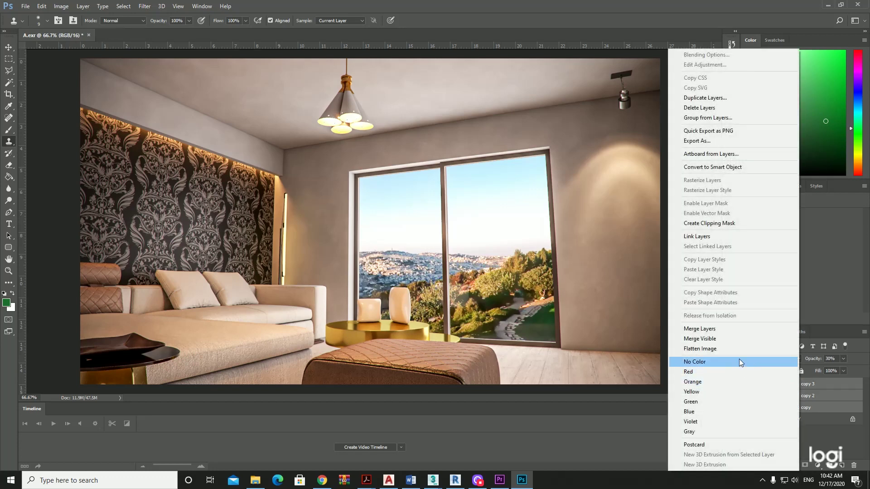
pyautogui.click(733, 330)
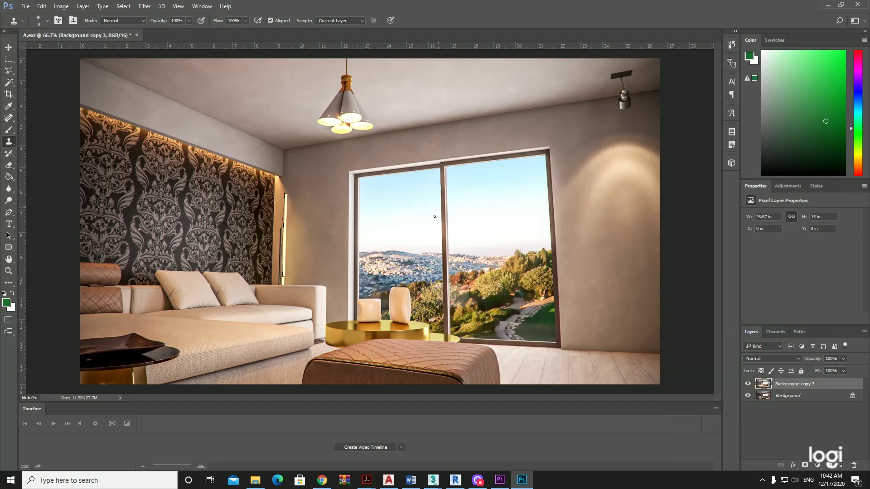
pyautogui.keyDown('alt'); pyautogui.scroll(-2, 402, 233); pyautogui.keyUp('alt')
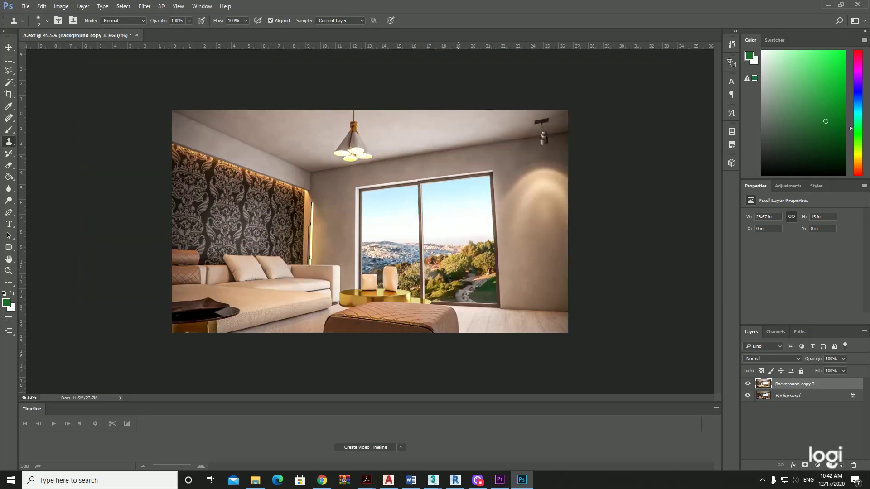
pyautogui.click(748, 384)
pyautogui.keyDown('alt'); pyautogui.scroll(1, 340, 246); pyautogui.keyUp('alt')
pyautogui.keyDown('alt'); pyautogui.scroll(1, 356, 236); pyautogui.keyUp('alt')
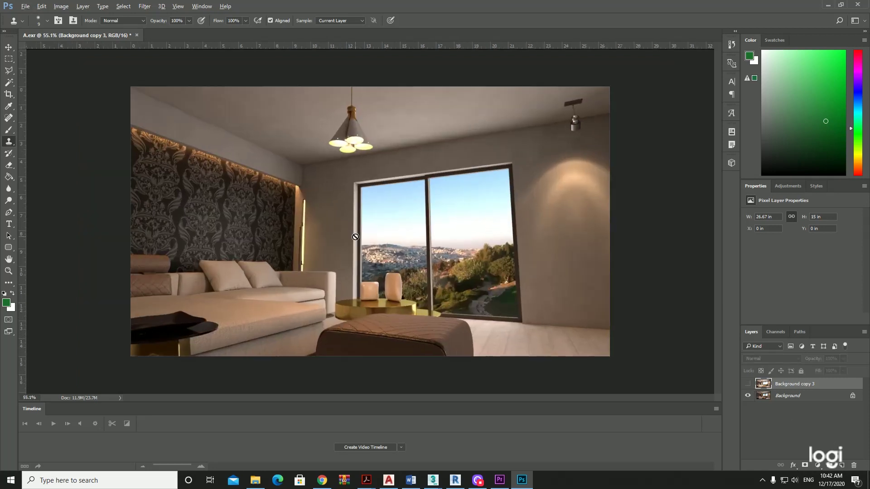
pyautogui.keyDown('alt'); pyautogui.scroll(1, 355, 237); pyautogui.keyUp('alt')
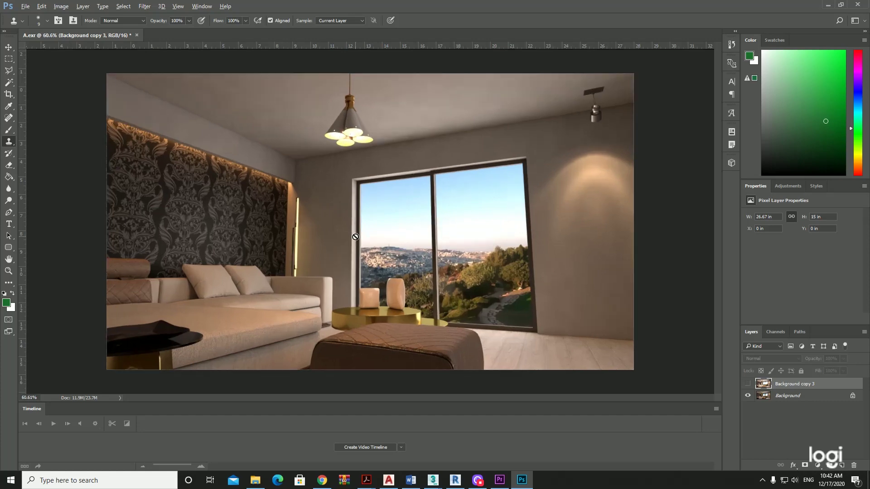
pyautogui.click(747, 384)
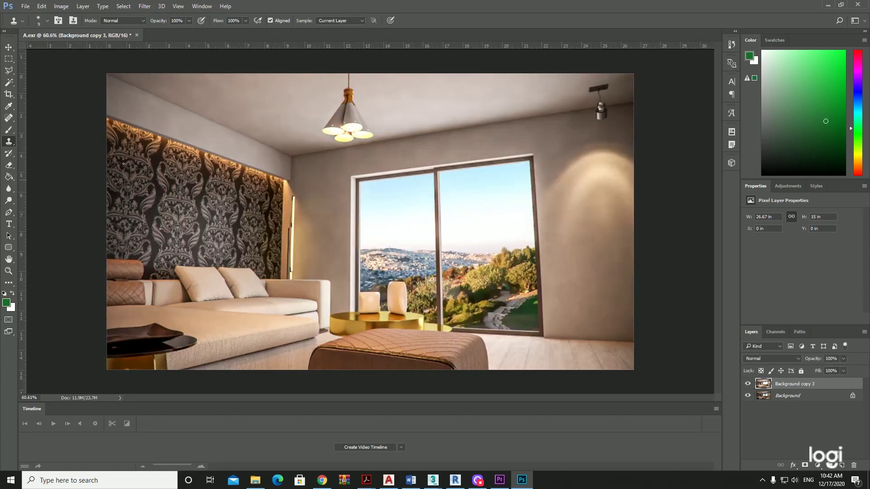